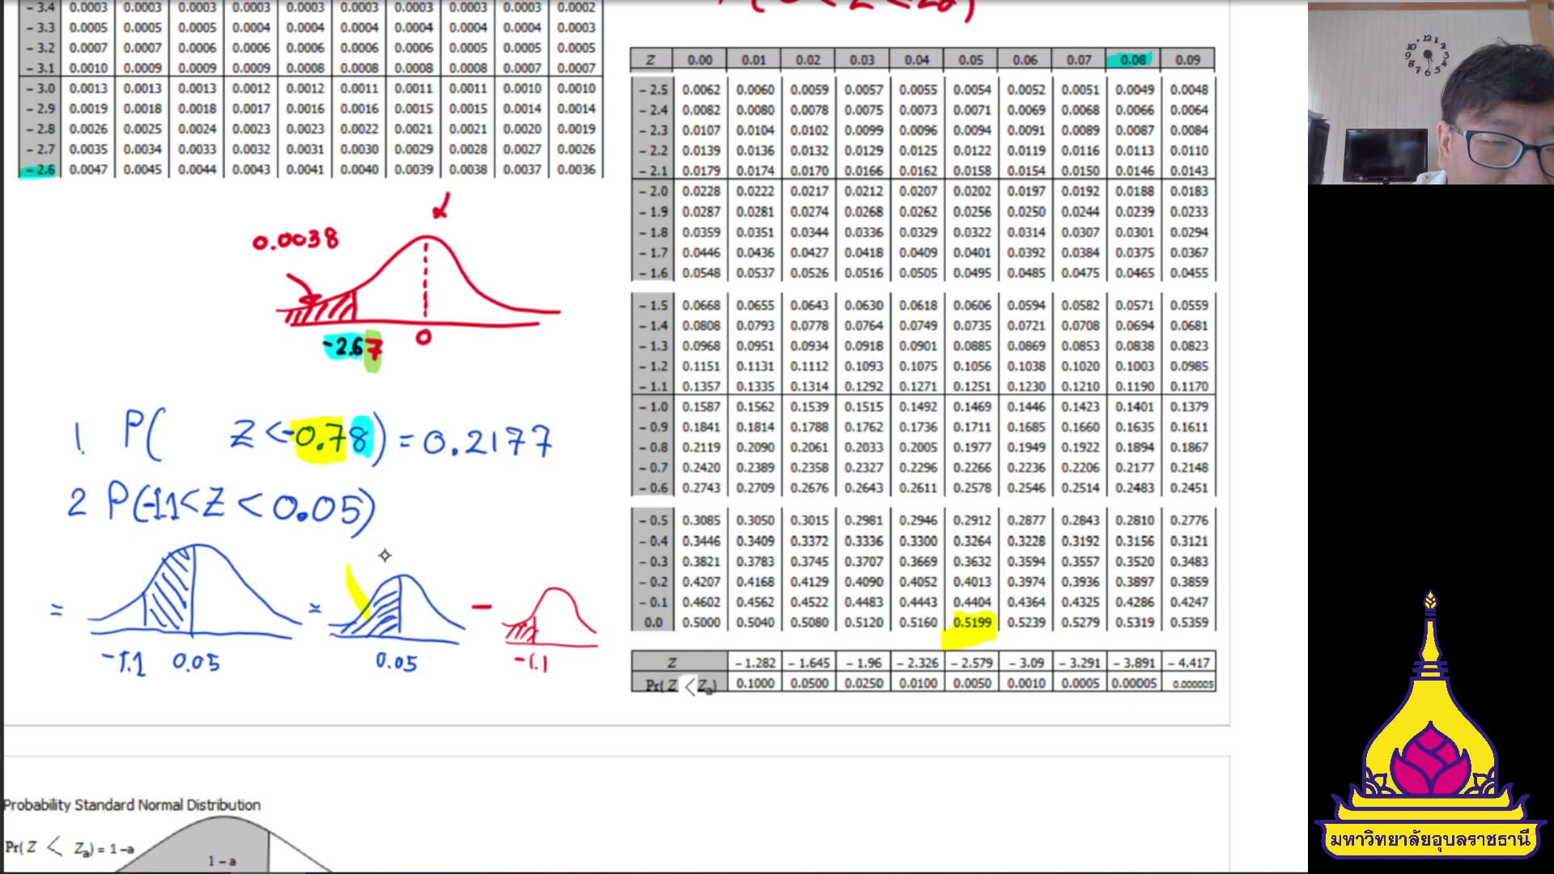
- Label the shaded areas of the 0.05 and -1.1 curves 0.5199 and 0.1357, and highlight 0.1357 in the Z table
drag(347, 559, 379, 571)
drag(385, 555, 404, 569)
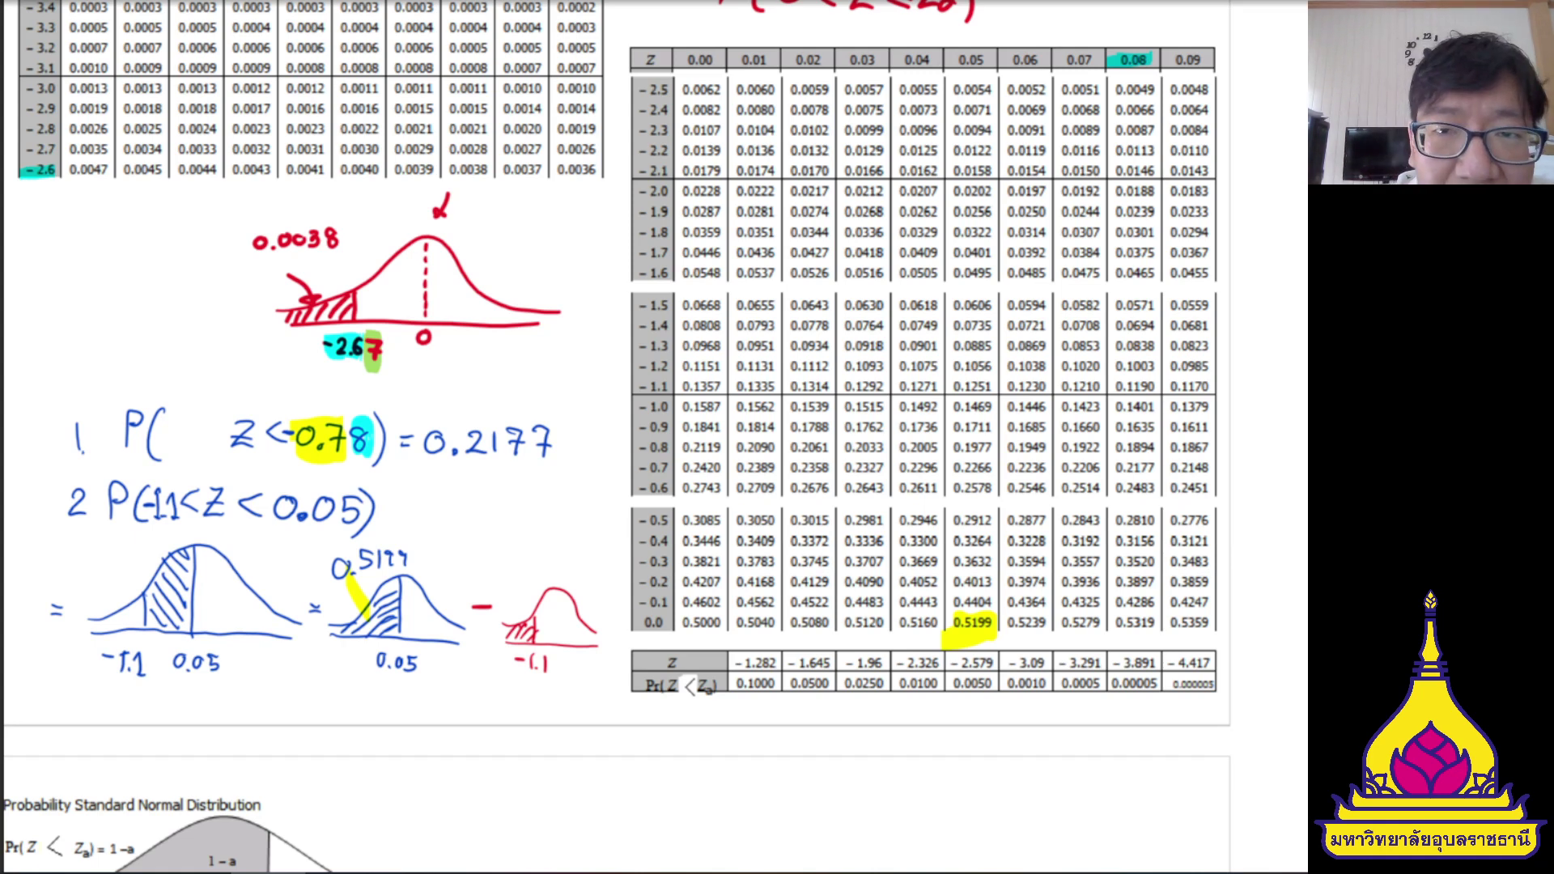
mouse_move(682, 386)
mouse_down()
mouse_move(725, 386)
mouse_move(681, 382)
mouse_move(705, 393)
mouse_up()
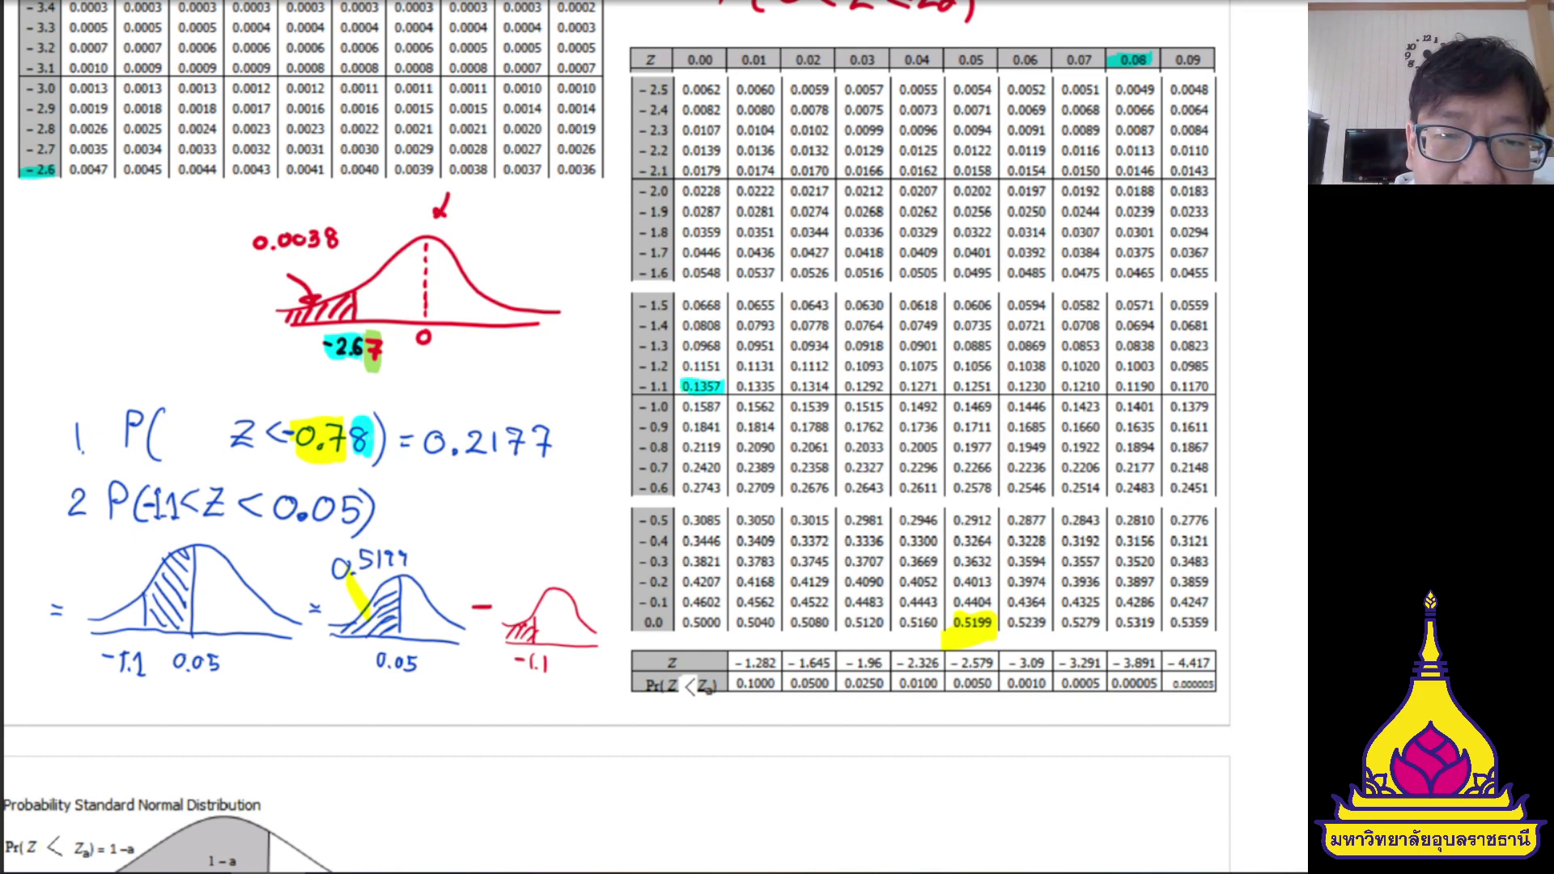
mouse_move(524, 620)
mouse_down()
mouse_move(518, 549)
mouse_move(578, 562)
mouse_up()
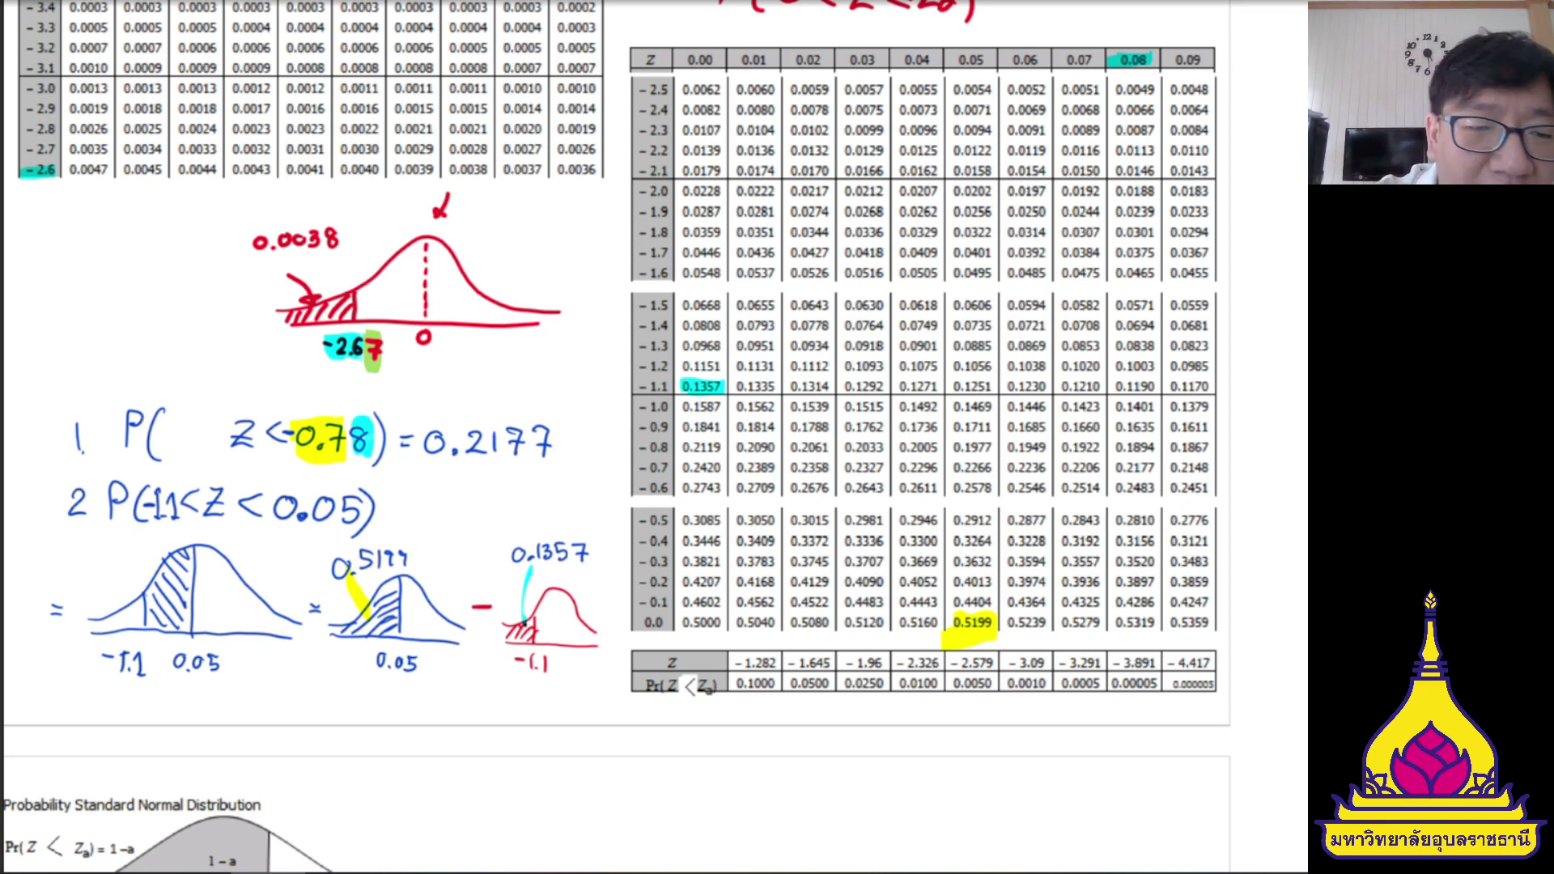
- Write the result "= 0.3842 ⇒ 38.42%" beneath the curves of problem 2
drag(309, 695, 322, 695)
drag(309, 703, 323, 704)
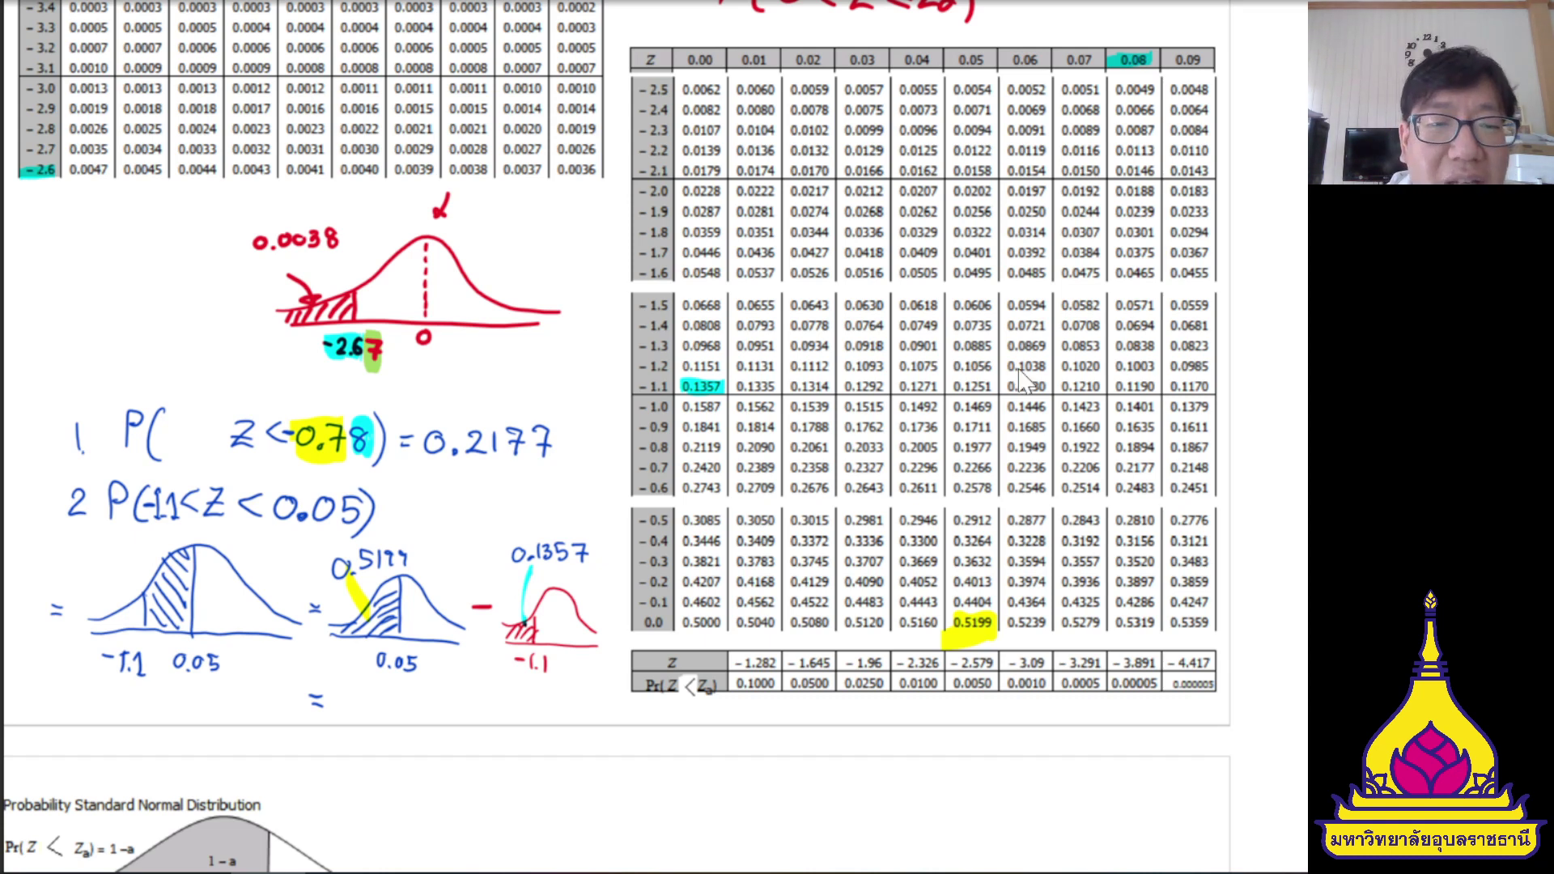
mouse_move(357, 693)
mouse_down()
mouse_move(386, 710)
mouse_move(415, 695)
mouse_move(441, 713)
mouse_move(505, 698)
mouse_move(499, 713)
mouse_move(607, 719)
mouse_up()
click(373, 709)
click(564, 715)
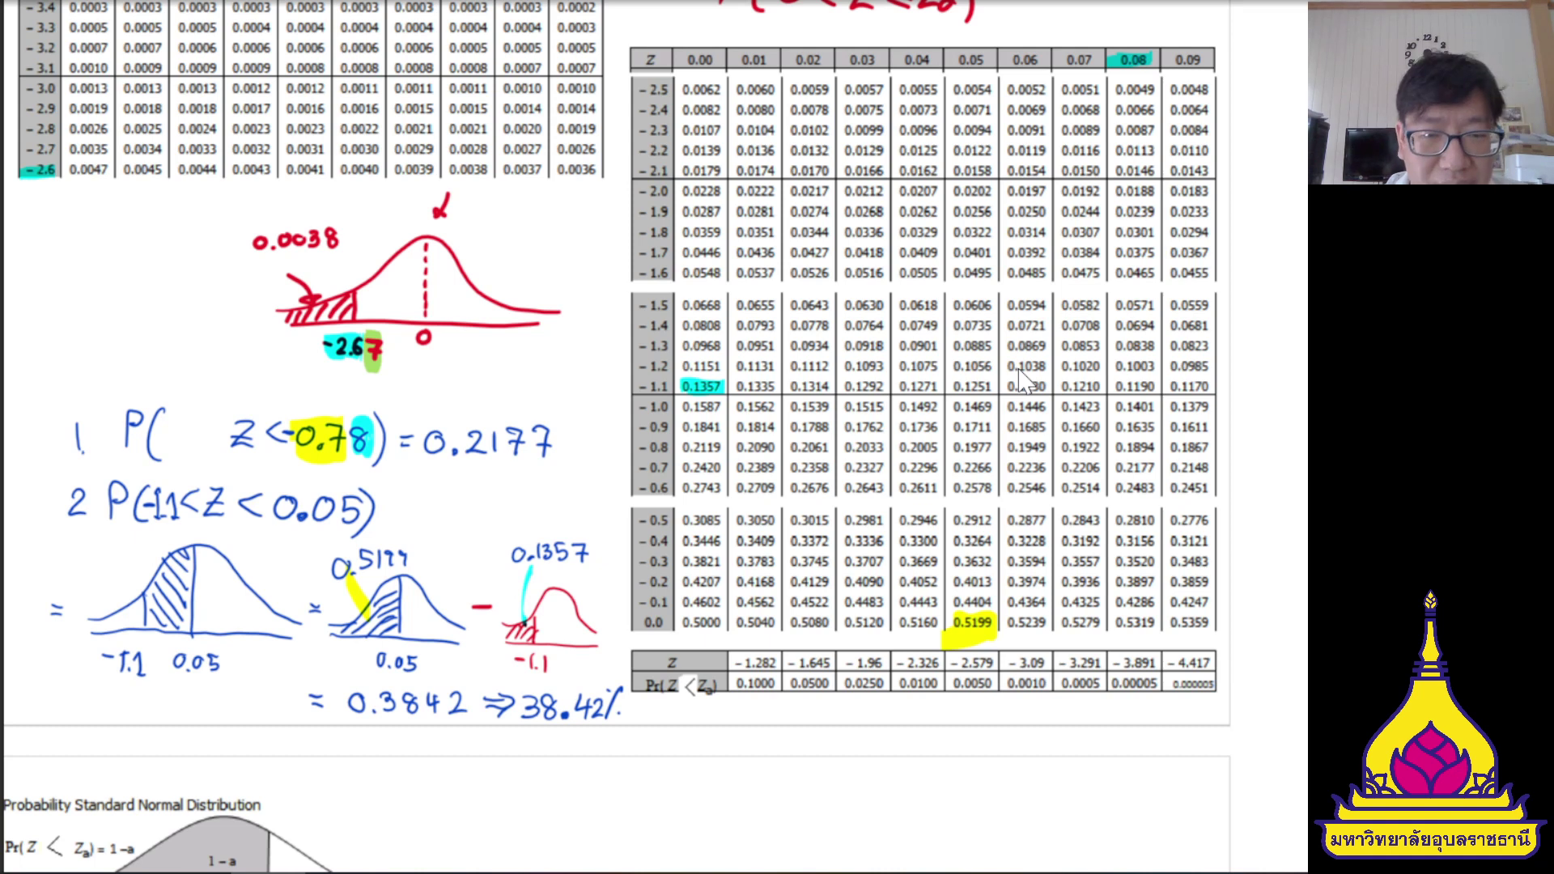
- Switch to Excel and begin a NORM.S.DIST formula in the selected column C cell
key(alt+Tab)
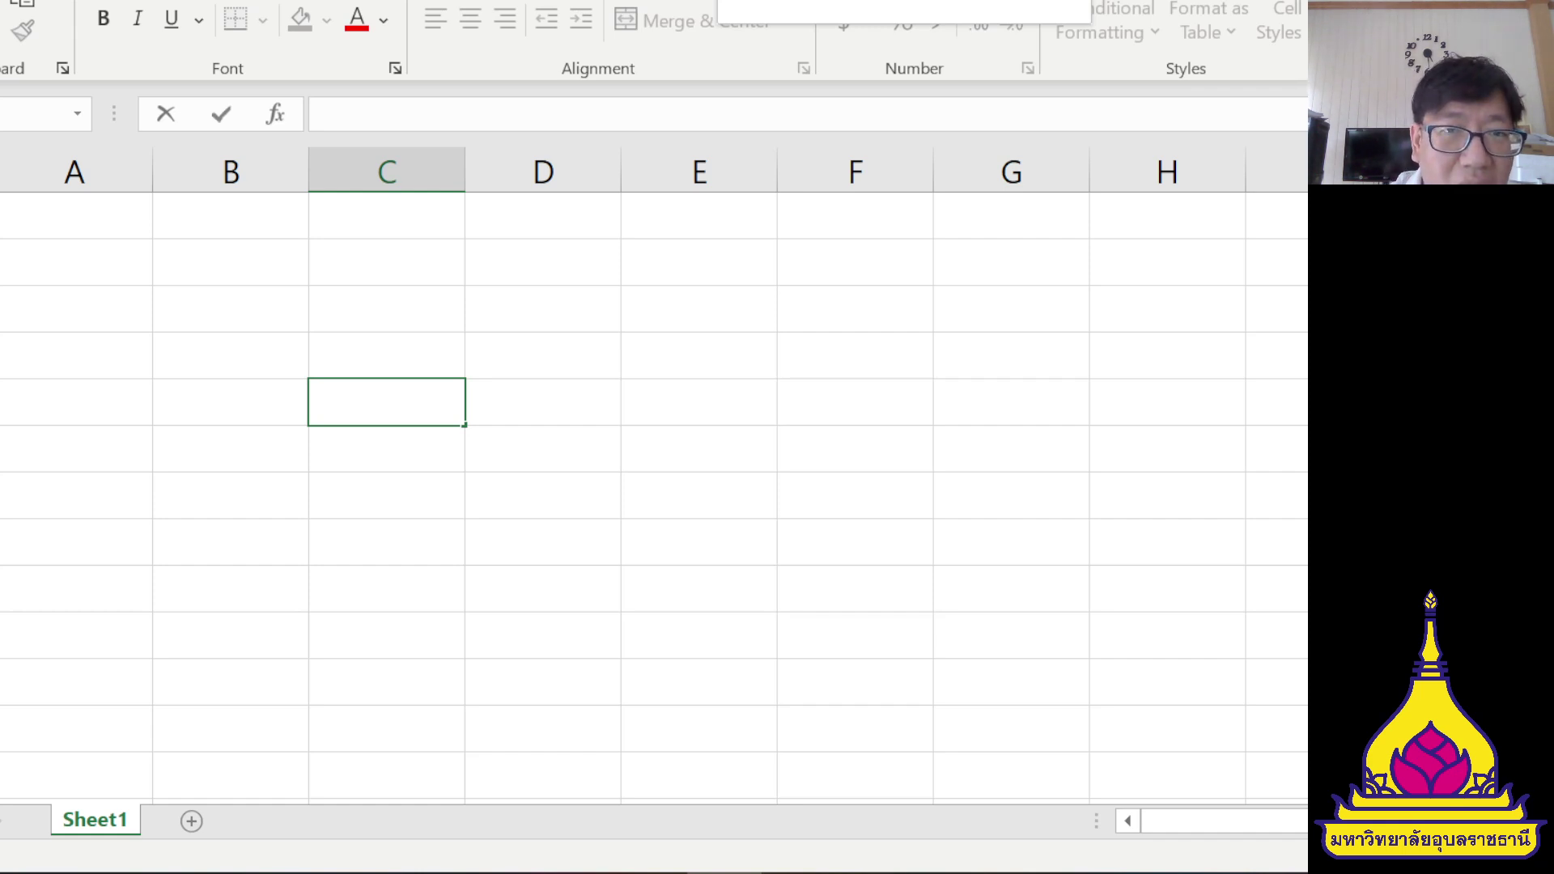
key(F2)
text(=)
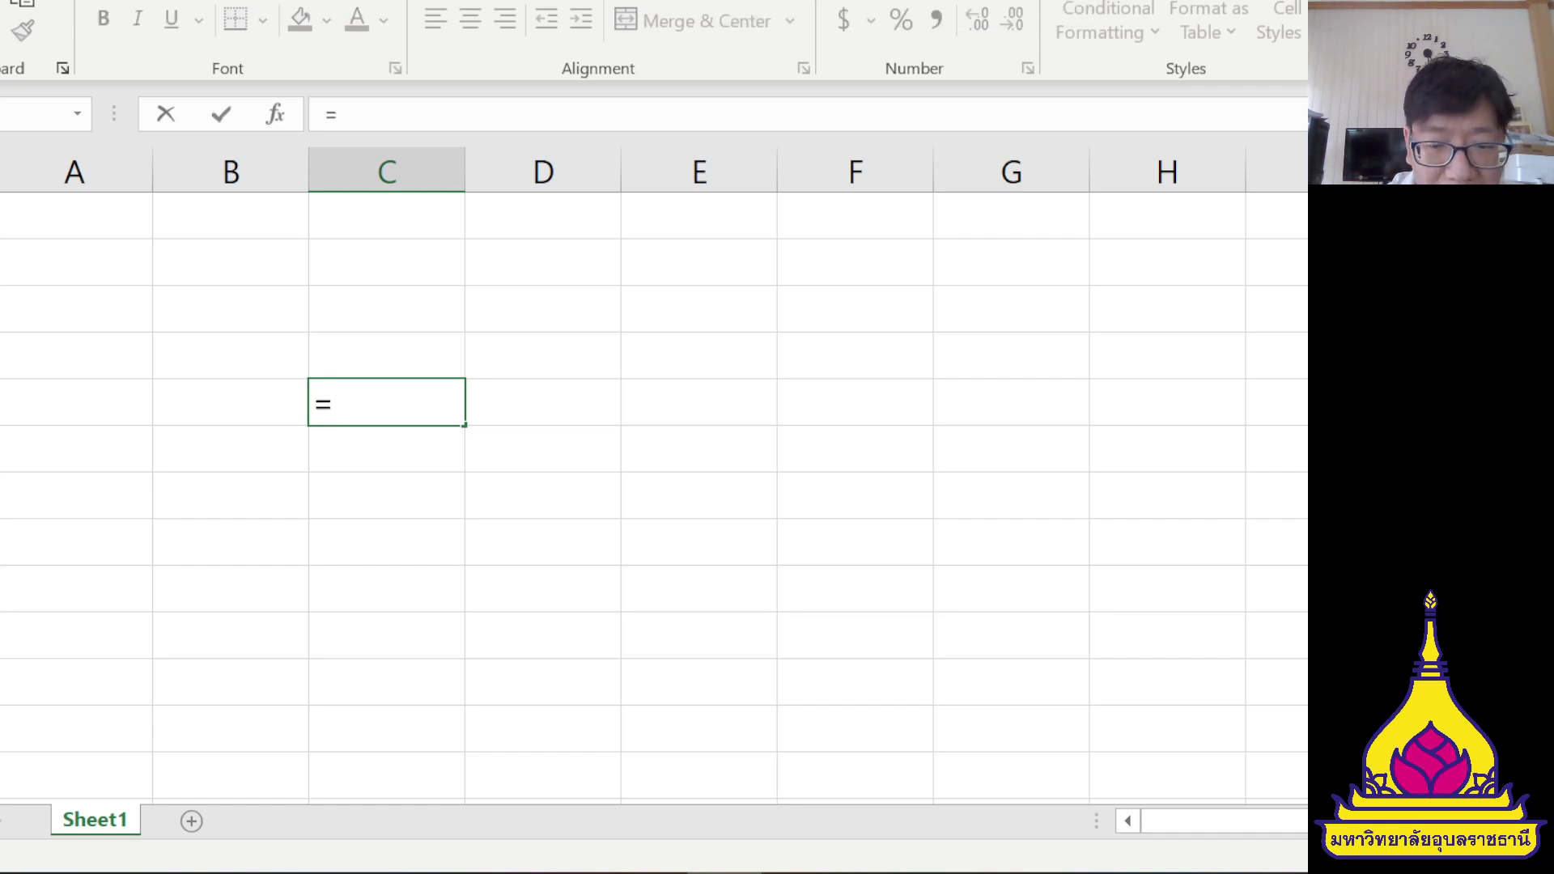
text(norma)
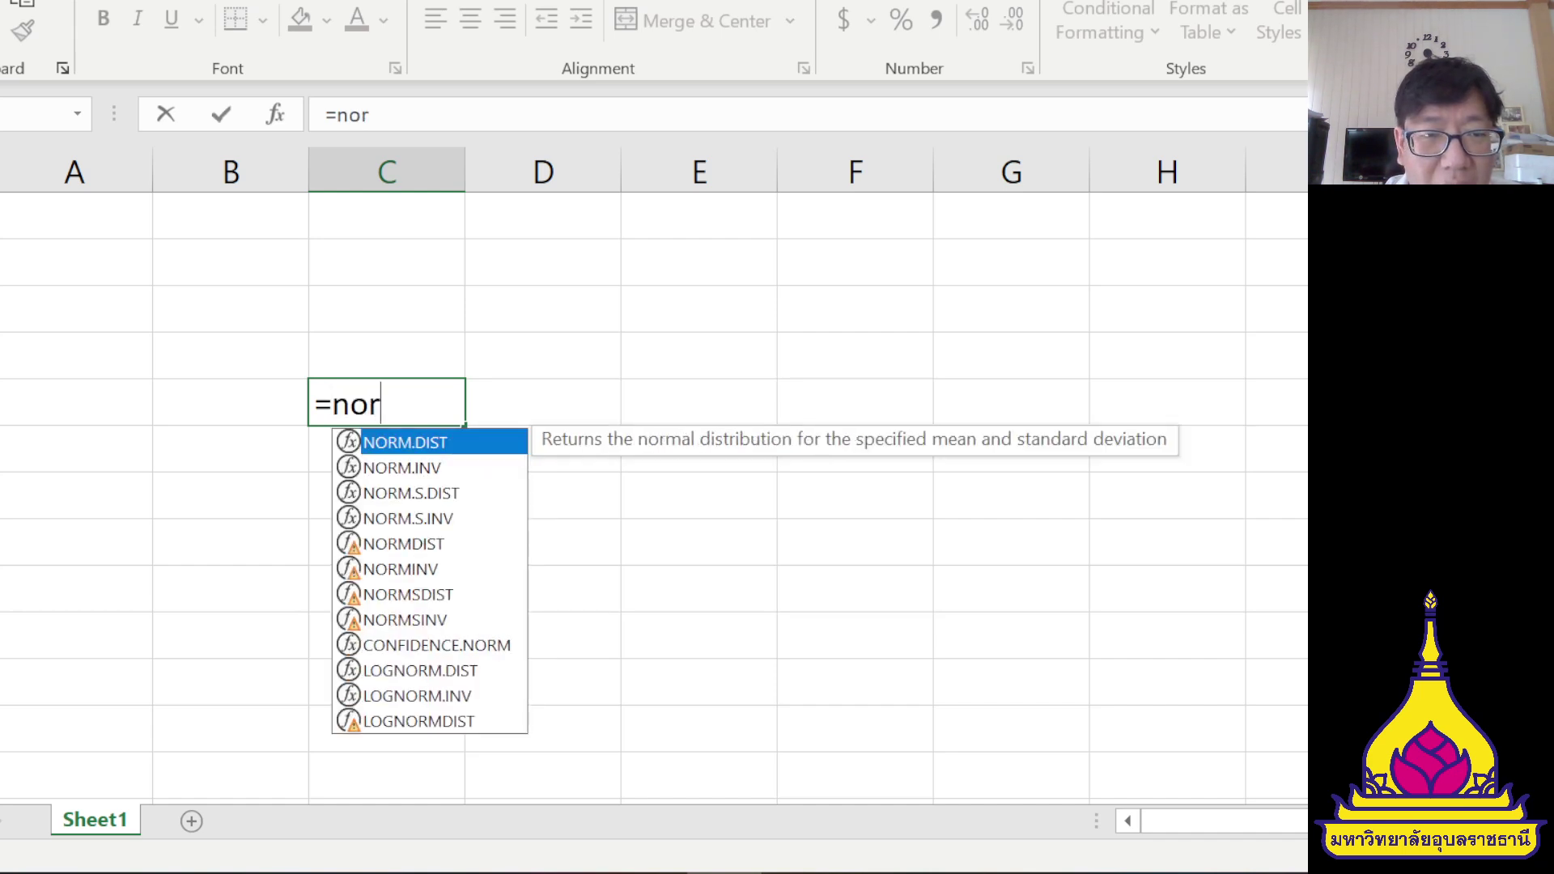
key(BackSpace)
key(BackSpace)
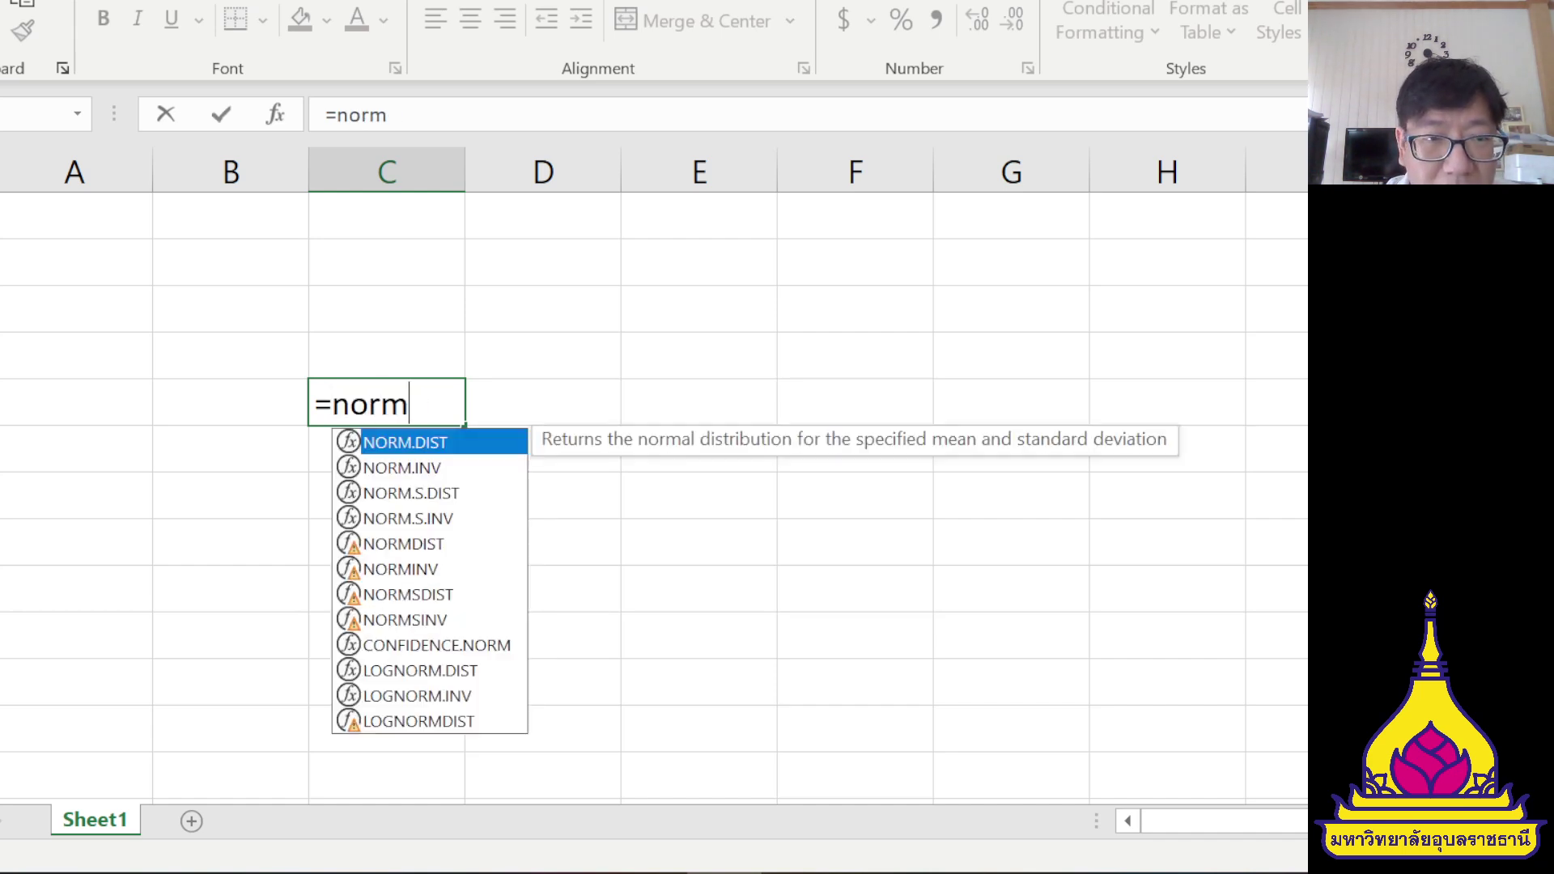
text(m)
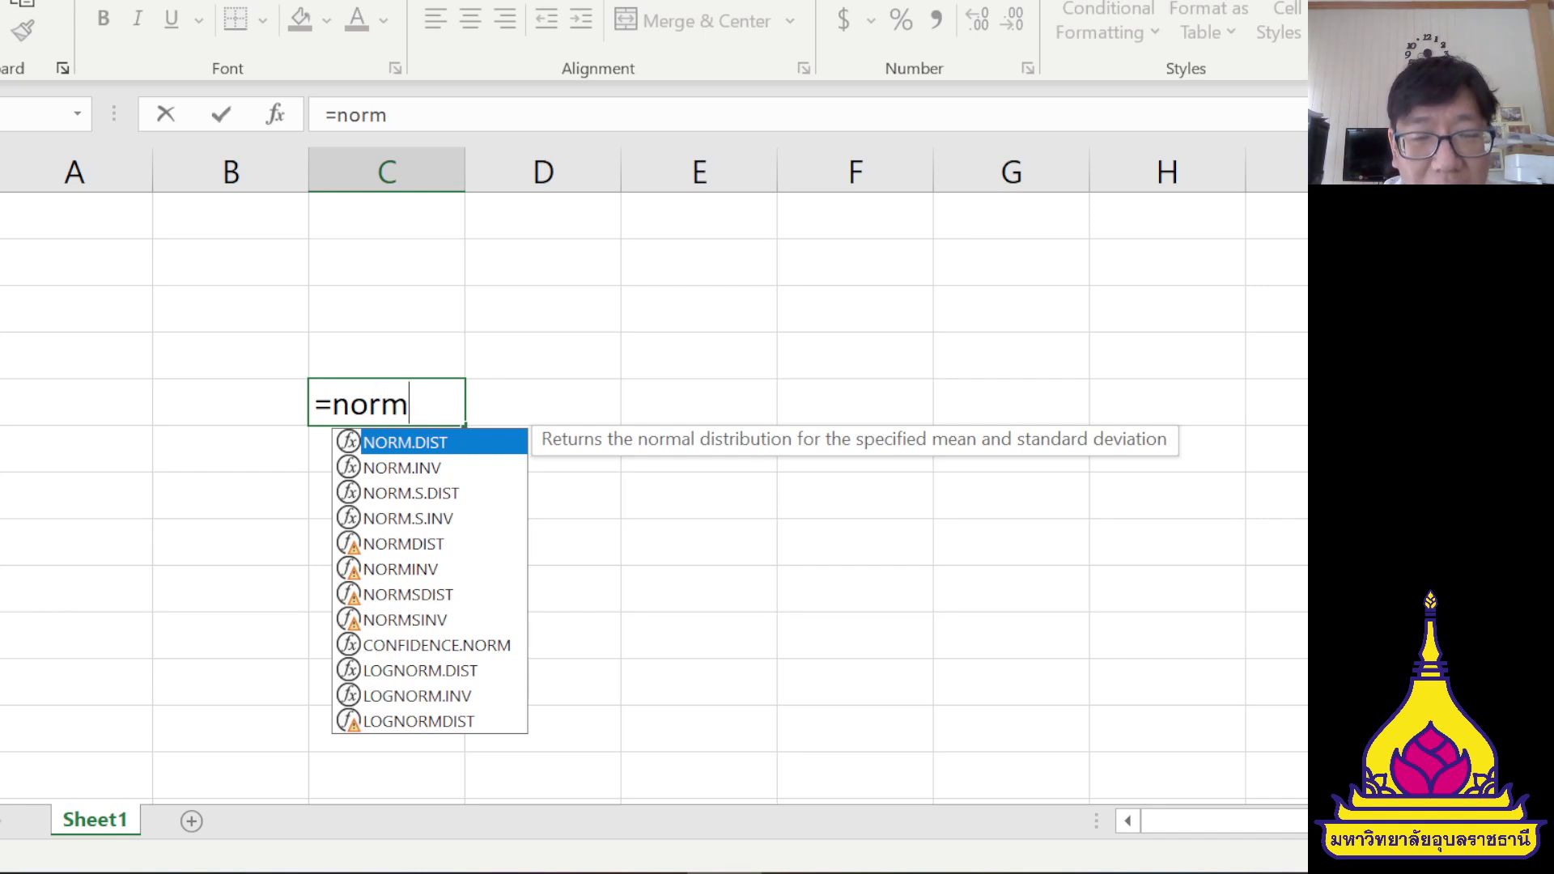
text(.)
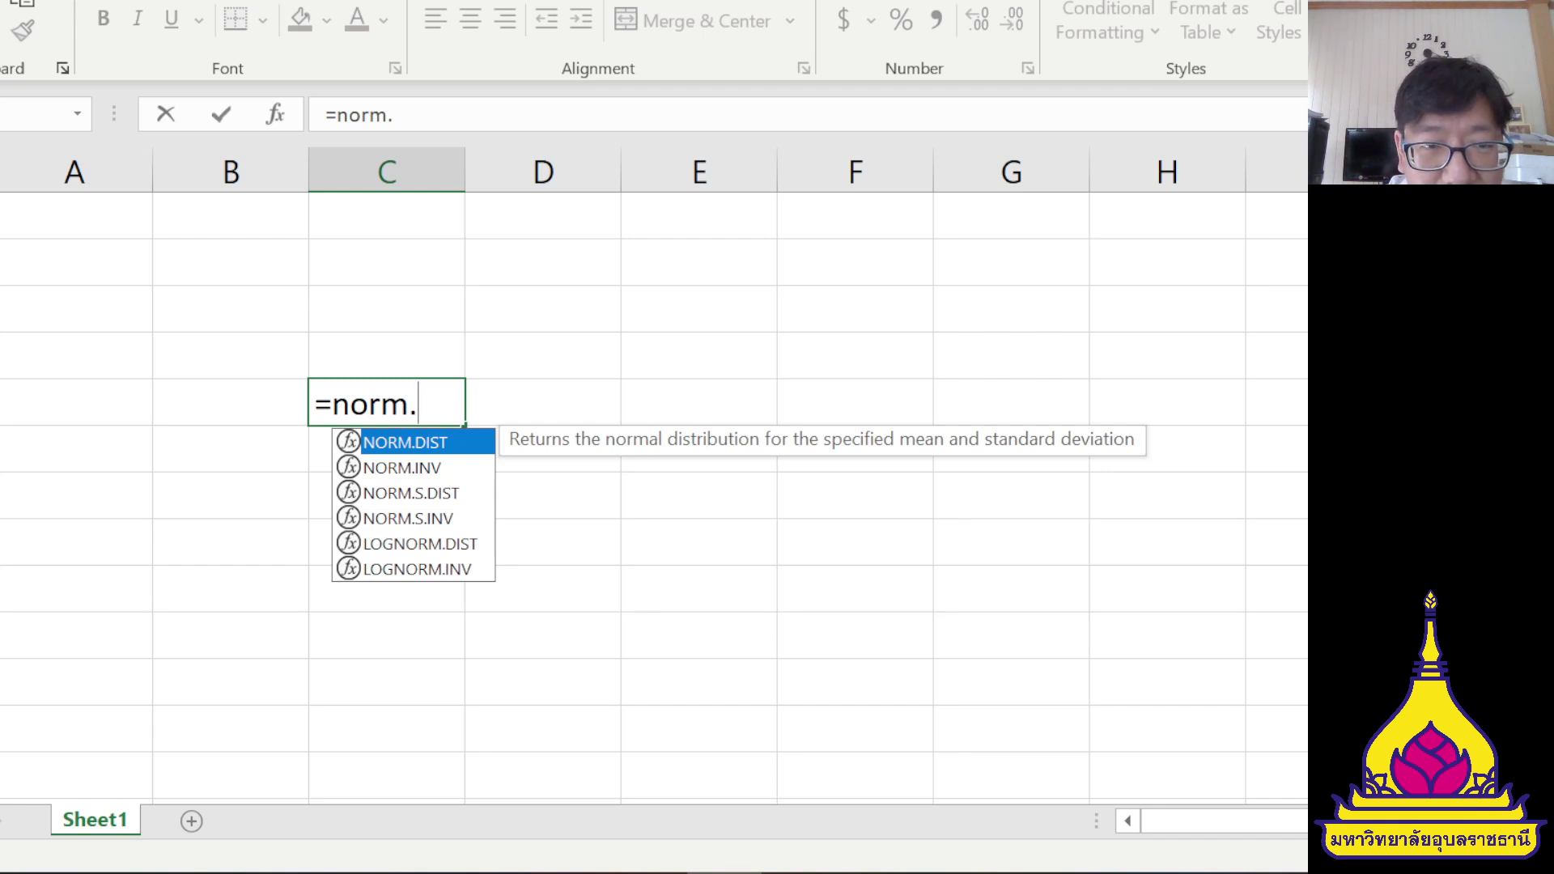
click(414, 495)
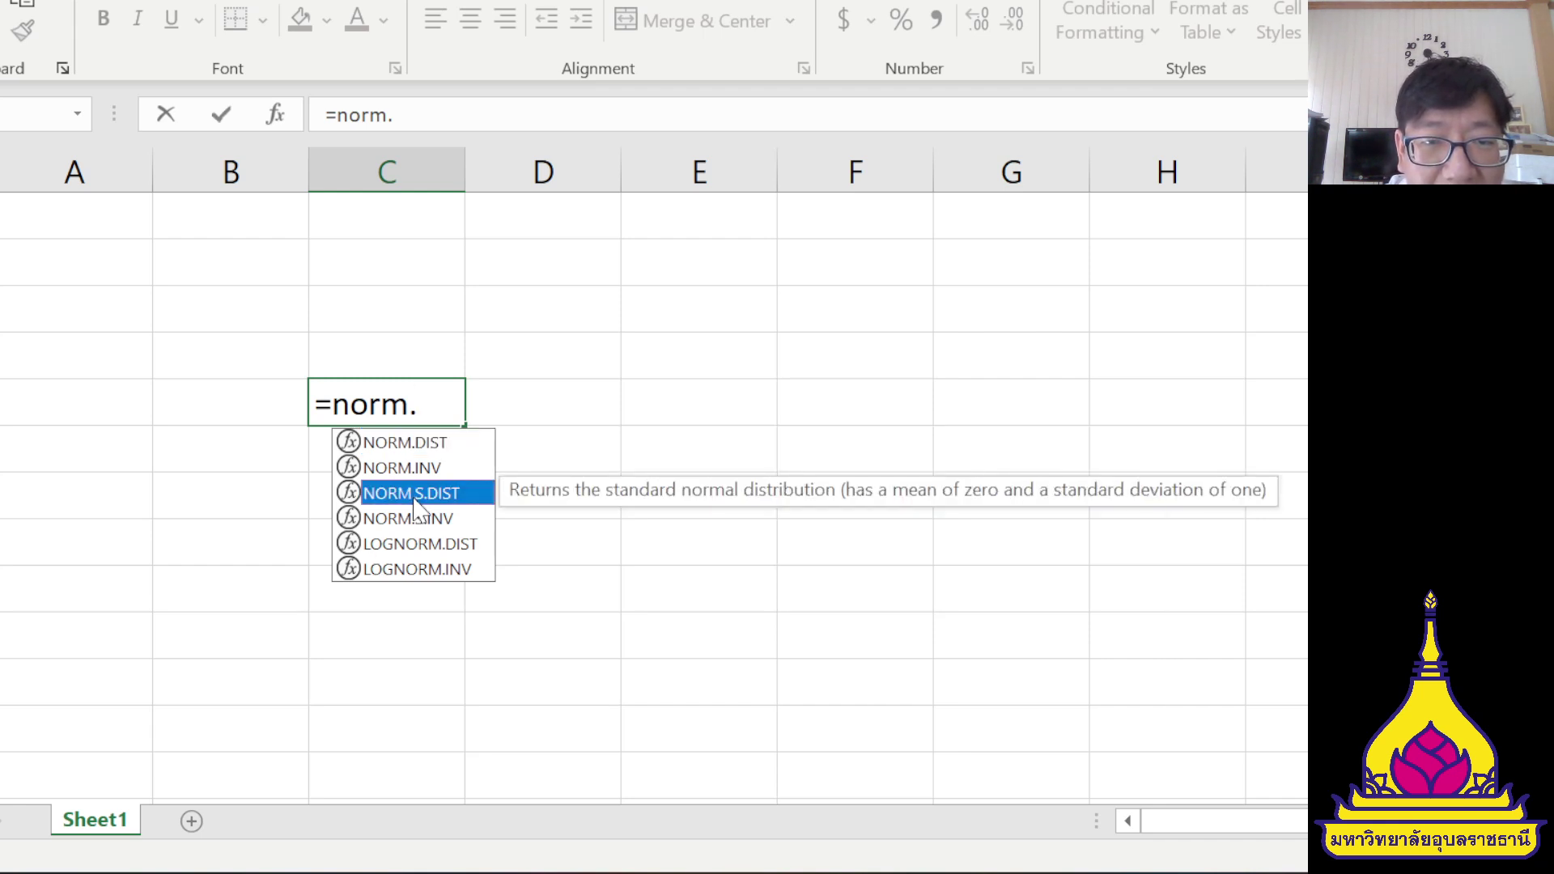
click(413, 445)
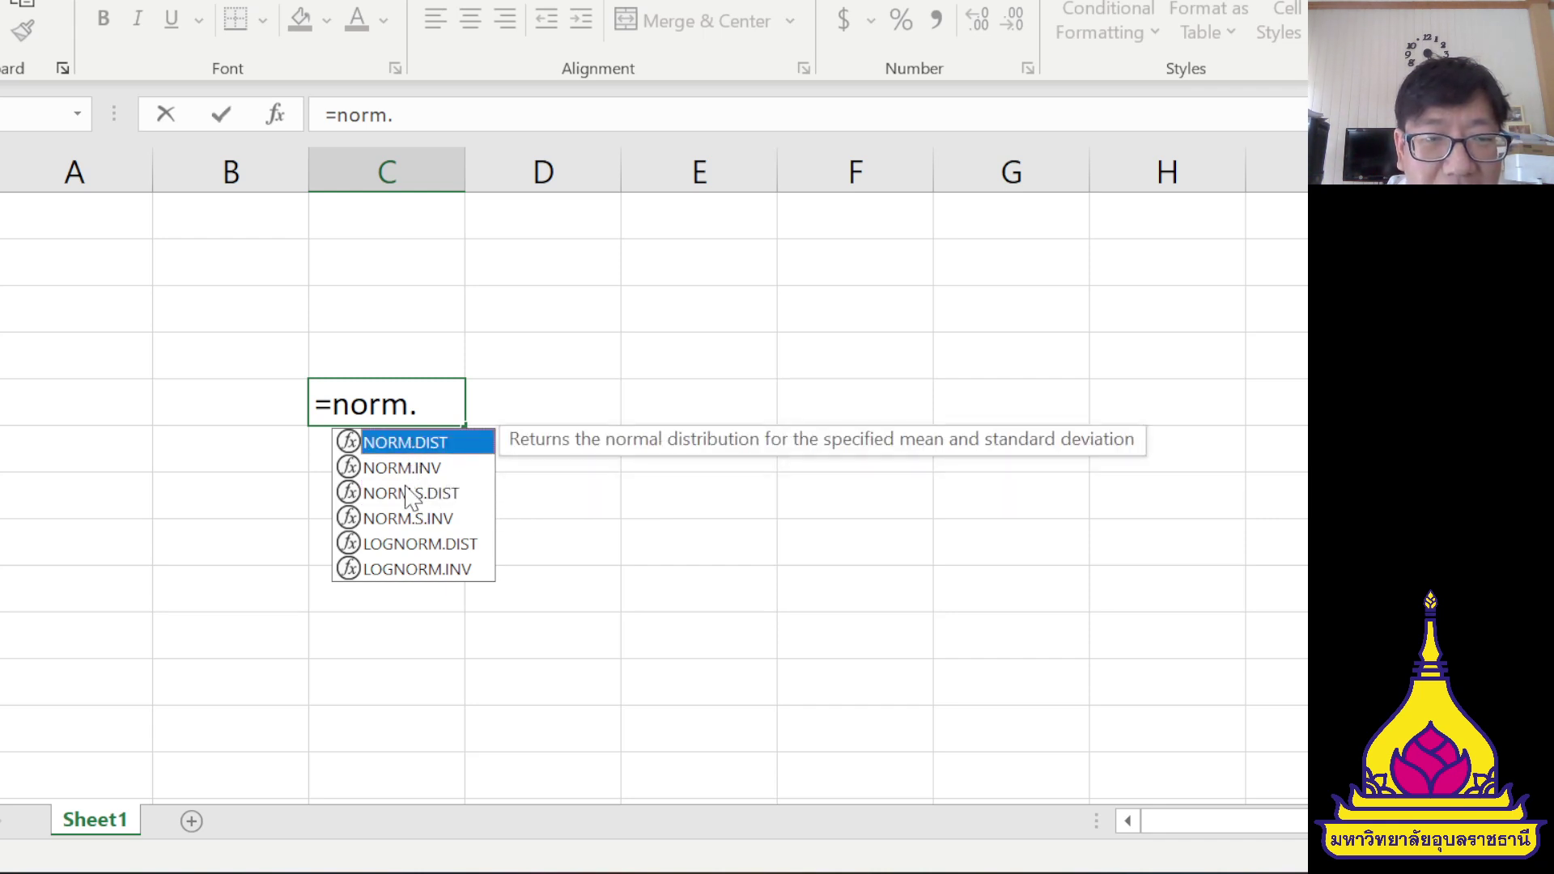
click(409, 495)
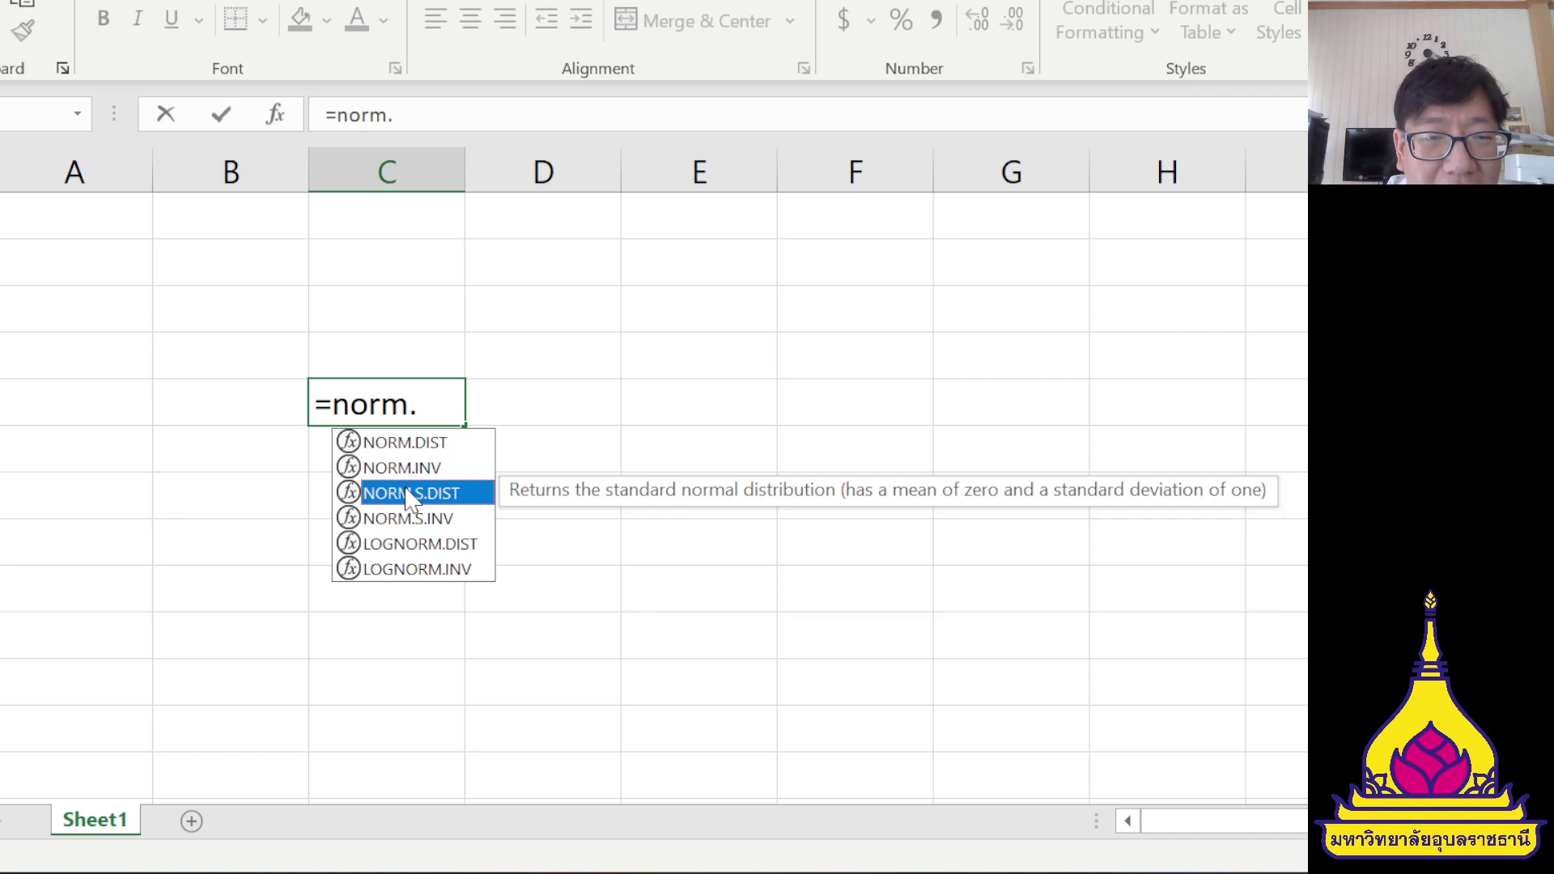
double_click(409, 494)
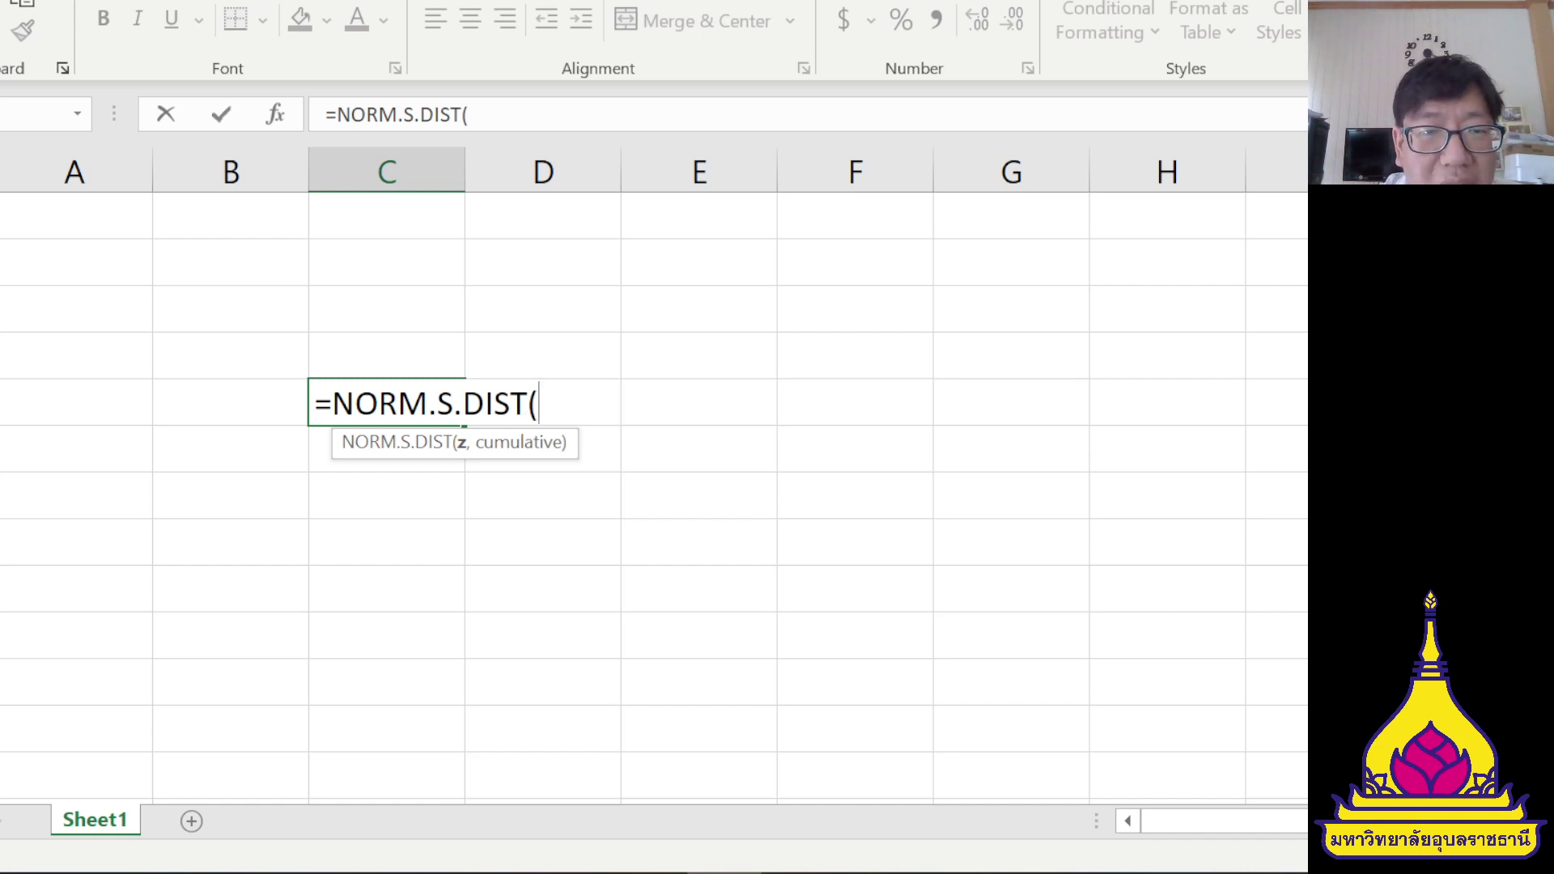
- Check the first problem in the OneNote notes and complete the Excel formula as =NORM.S.DIST(-0.78,TRUE)
key(alt+Tab)
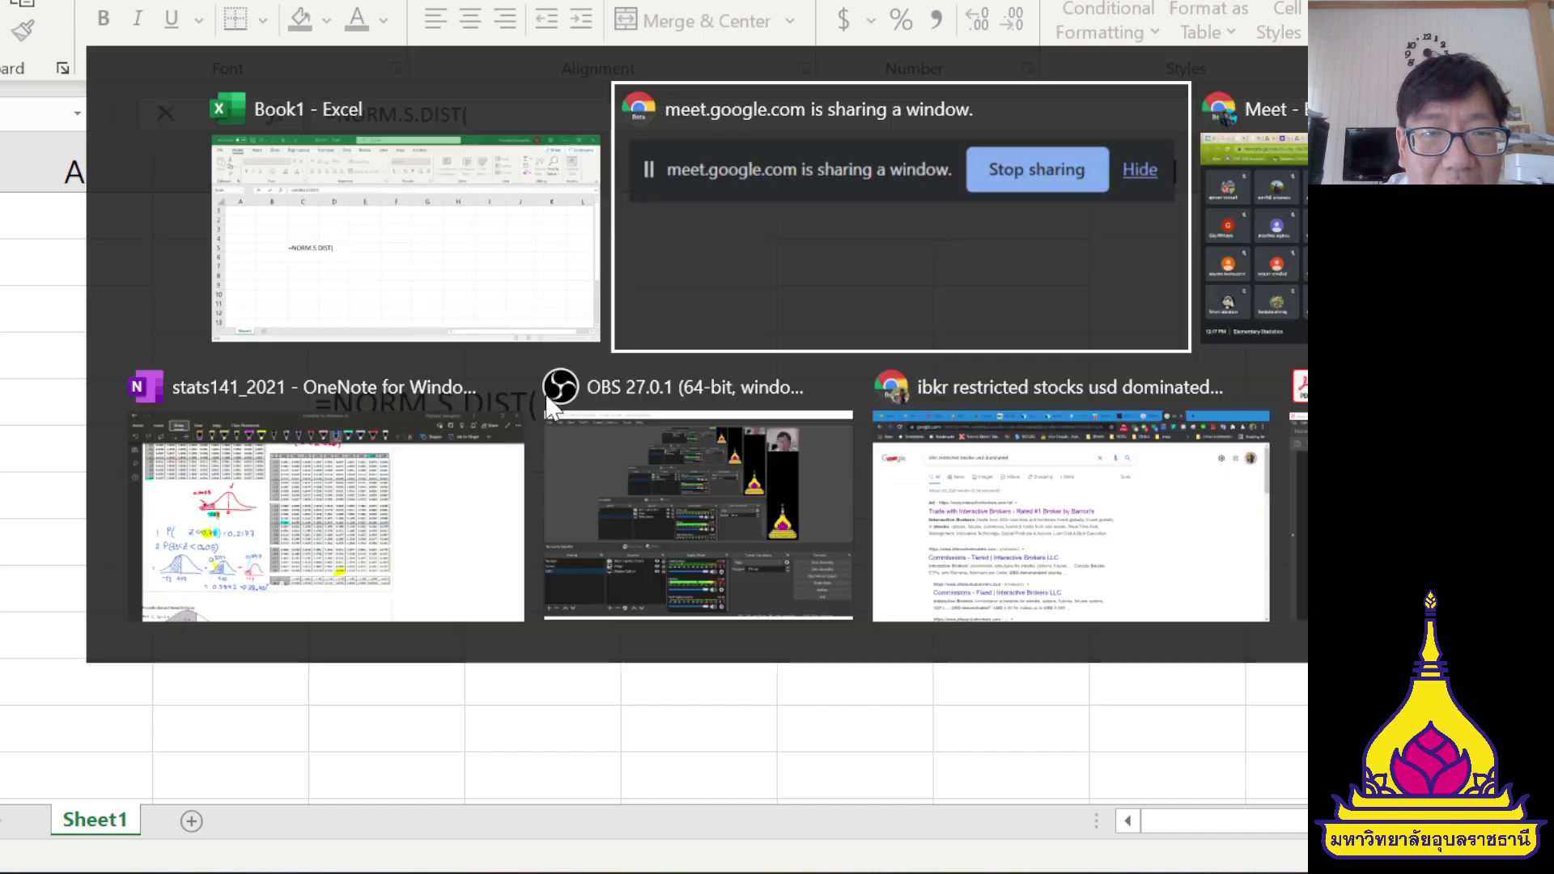
key(alt+Tab)
key(alt+Tab)
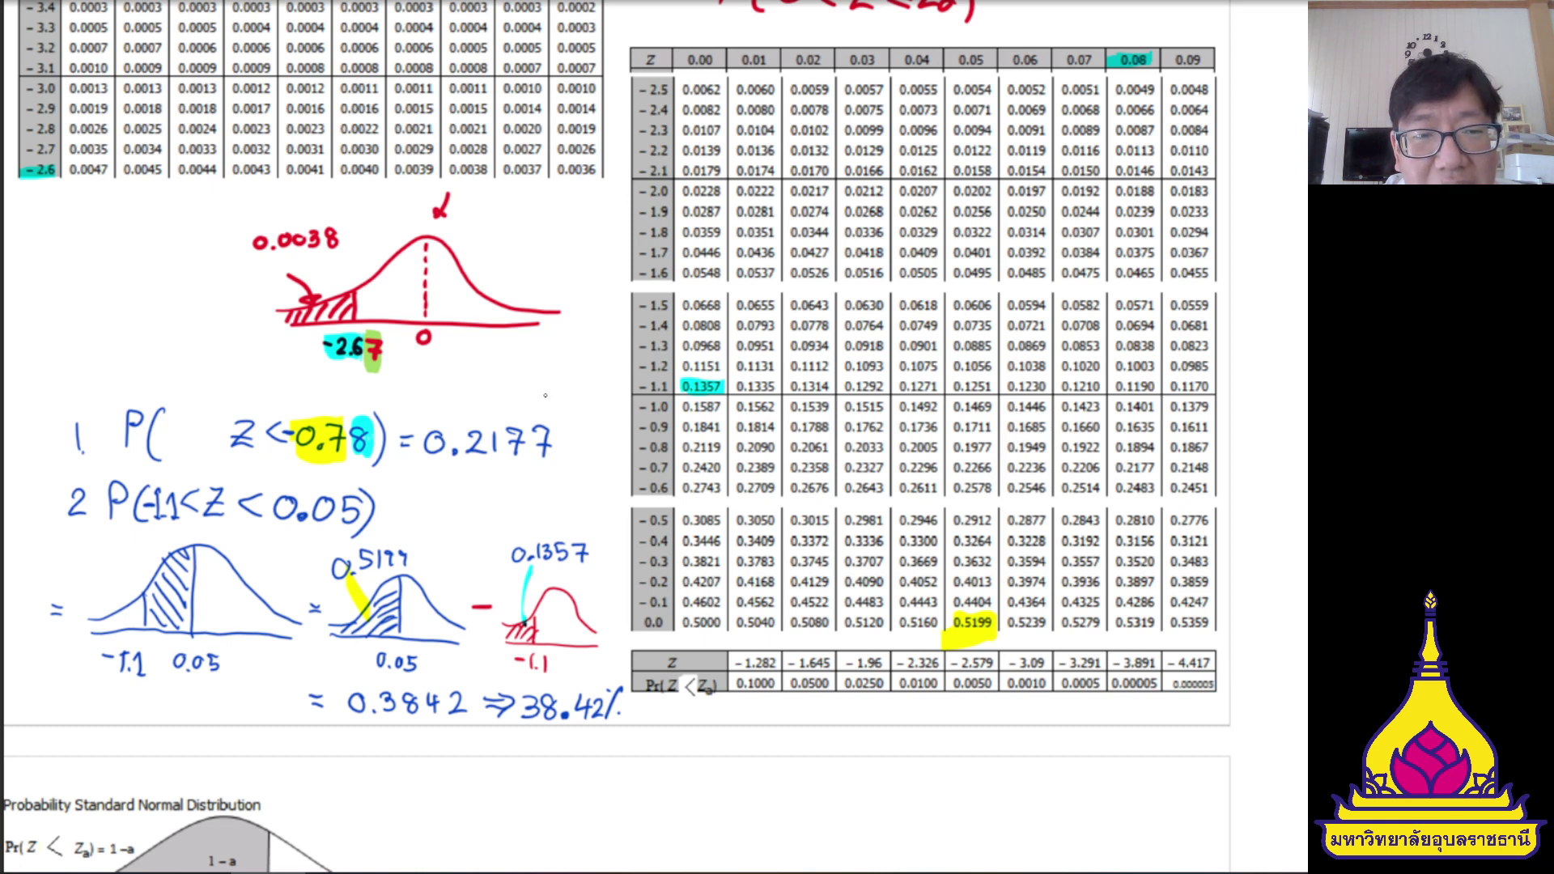
key(alt+Tab)
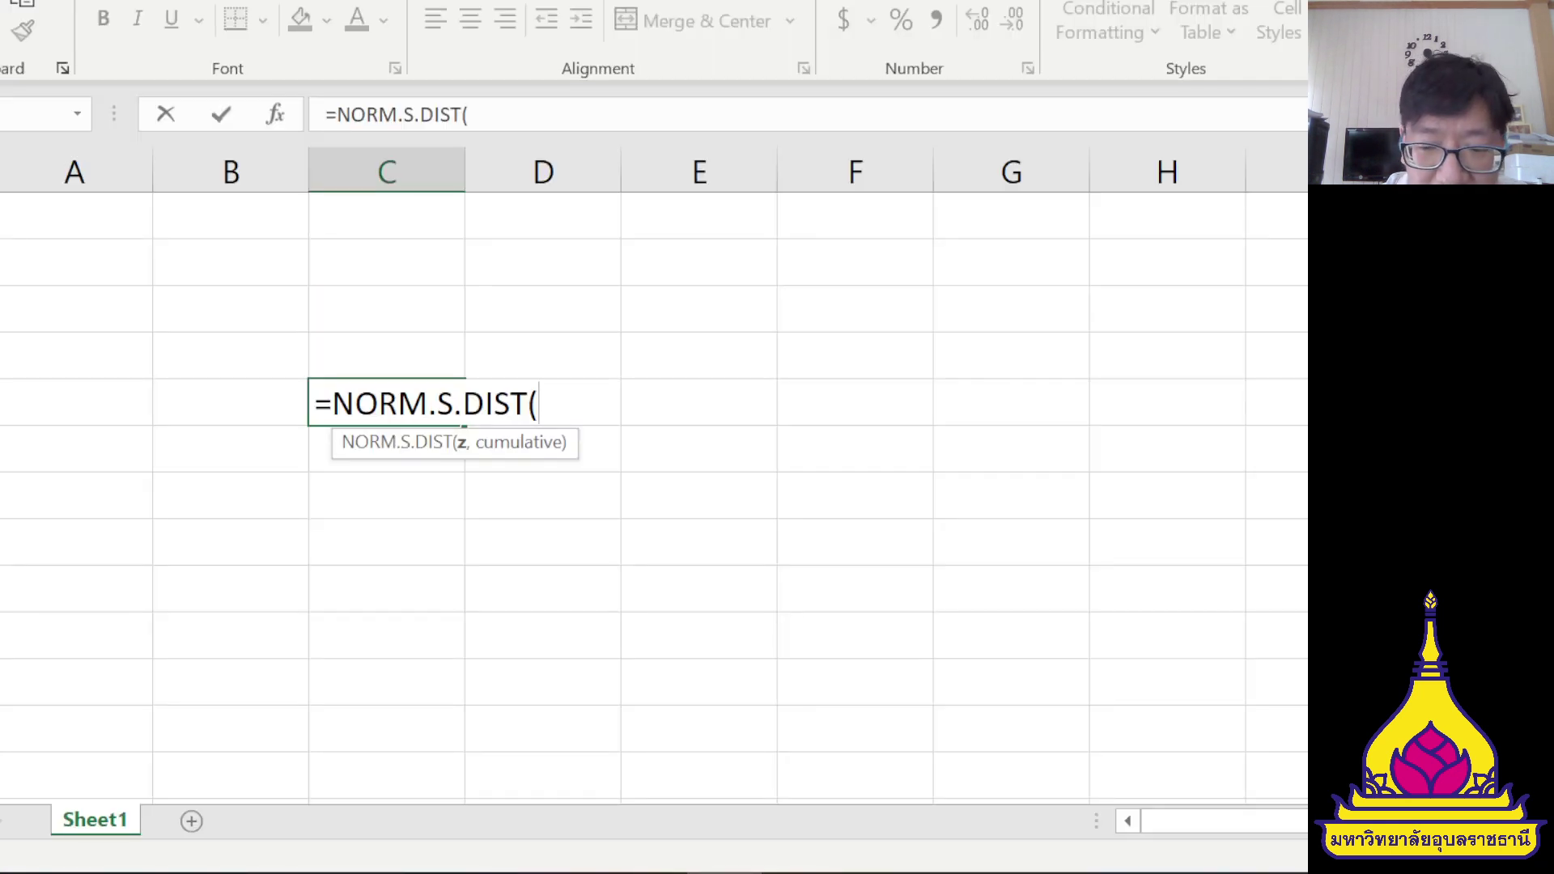
text(-0.7)
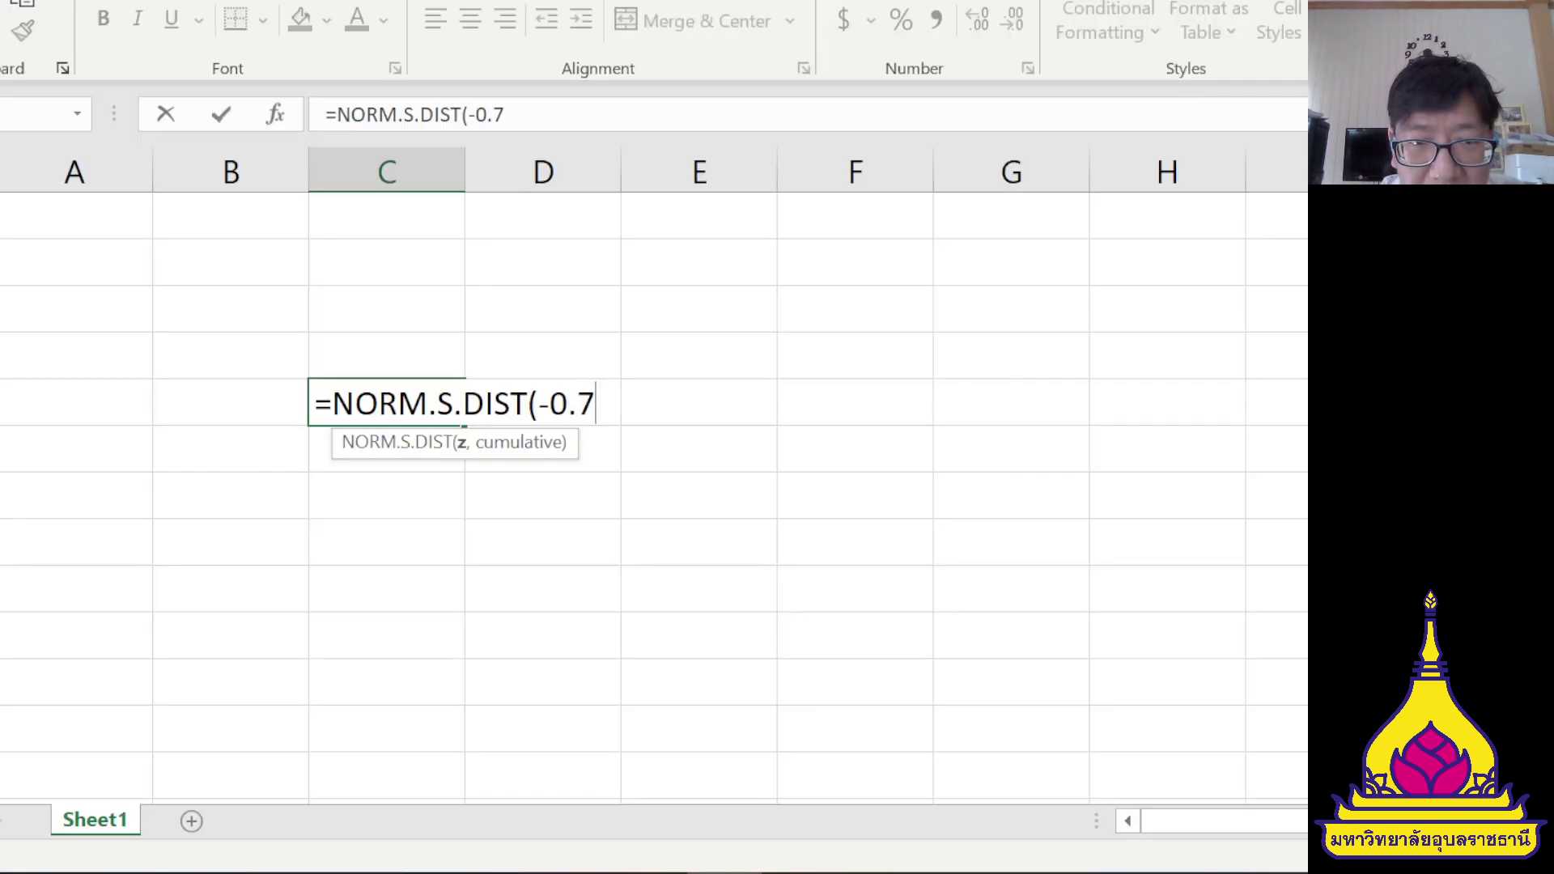
text(8,)
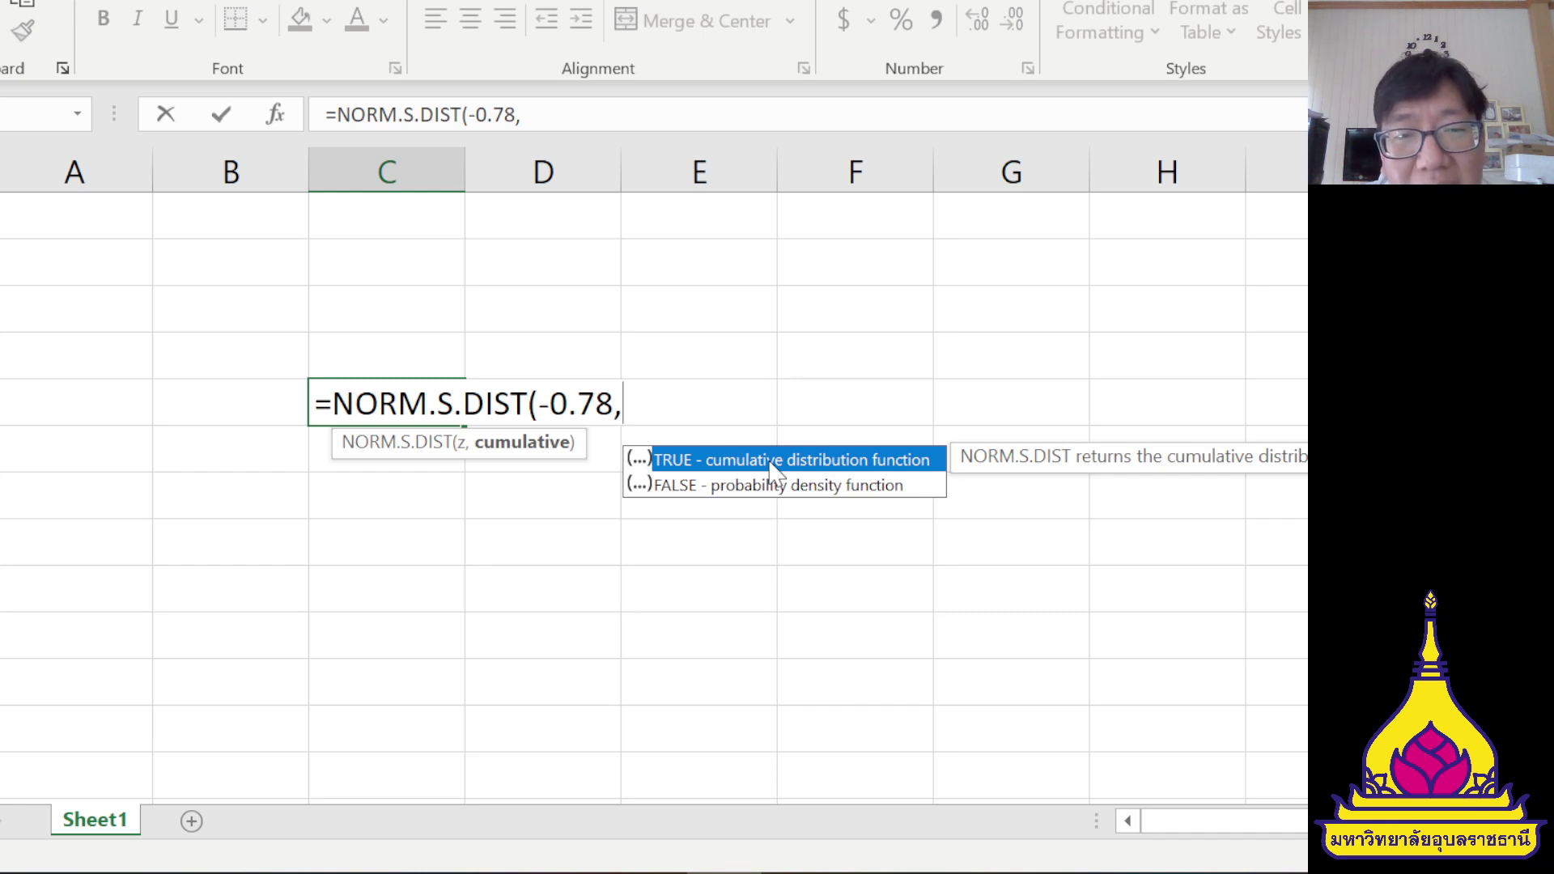
double_click(665, 460)
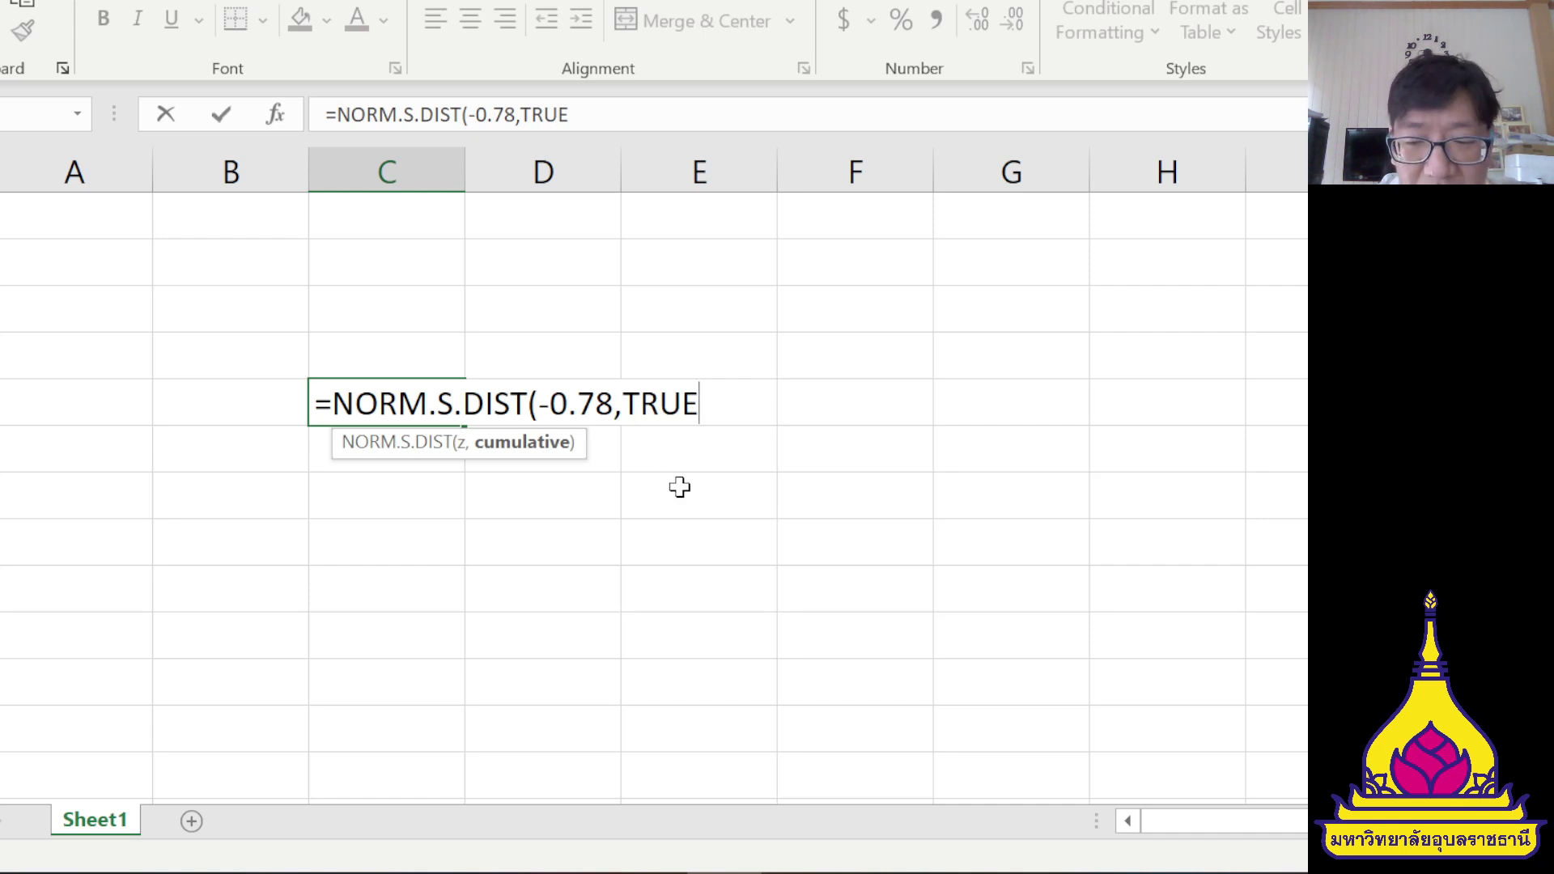
text())
key(Return)
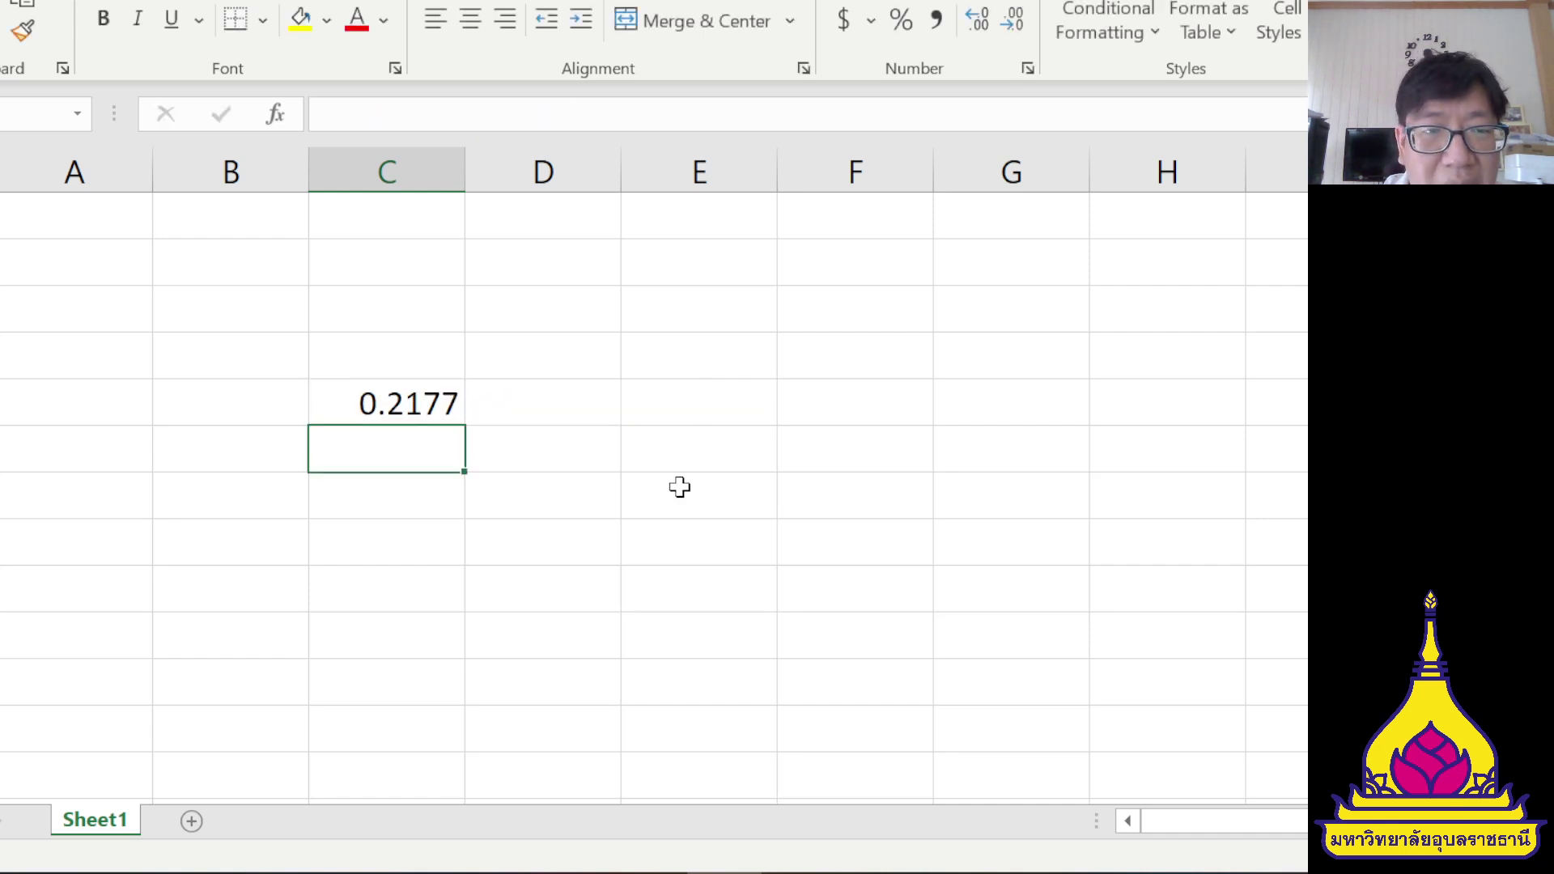
click(450, 411)
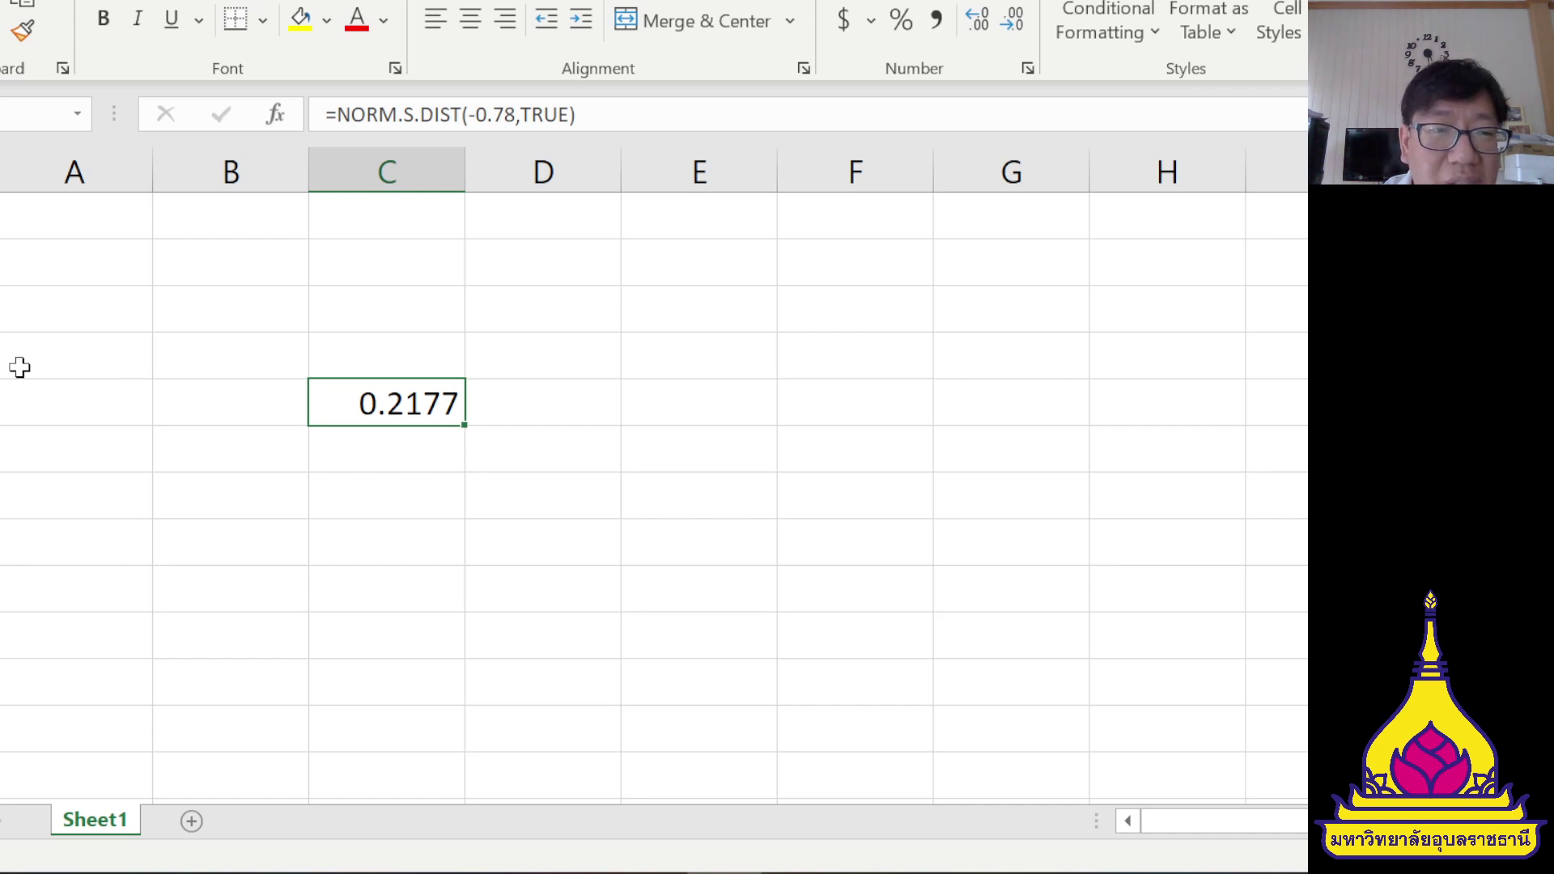
- Enter the label P(Z<-0.78) in the column B cell beside the formula result
double_click(236, 402)
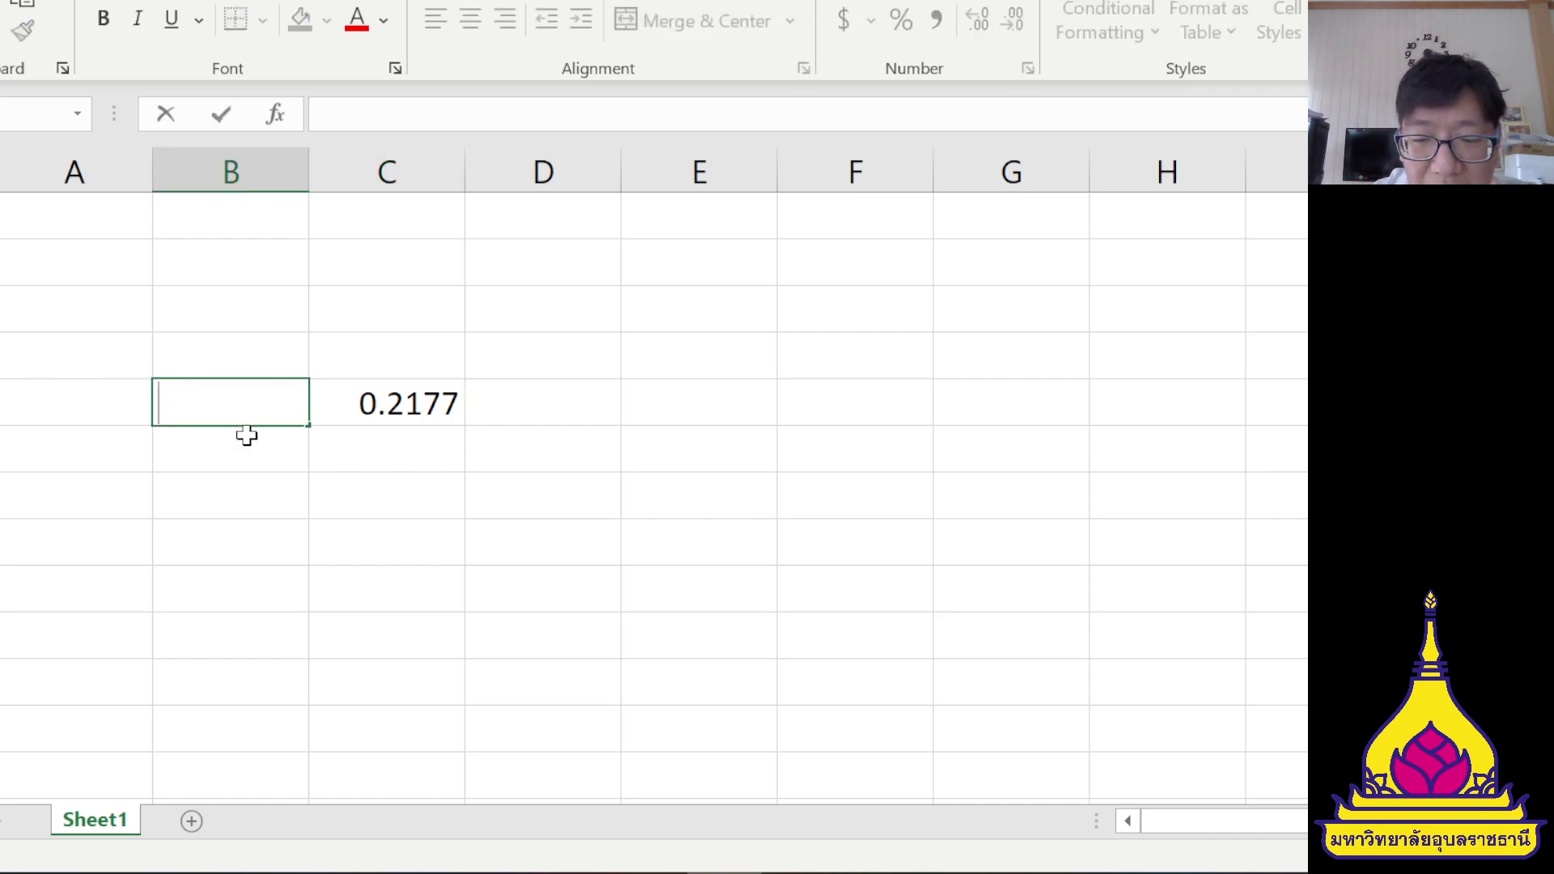
text(P)
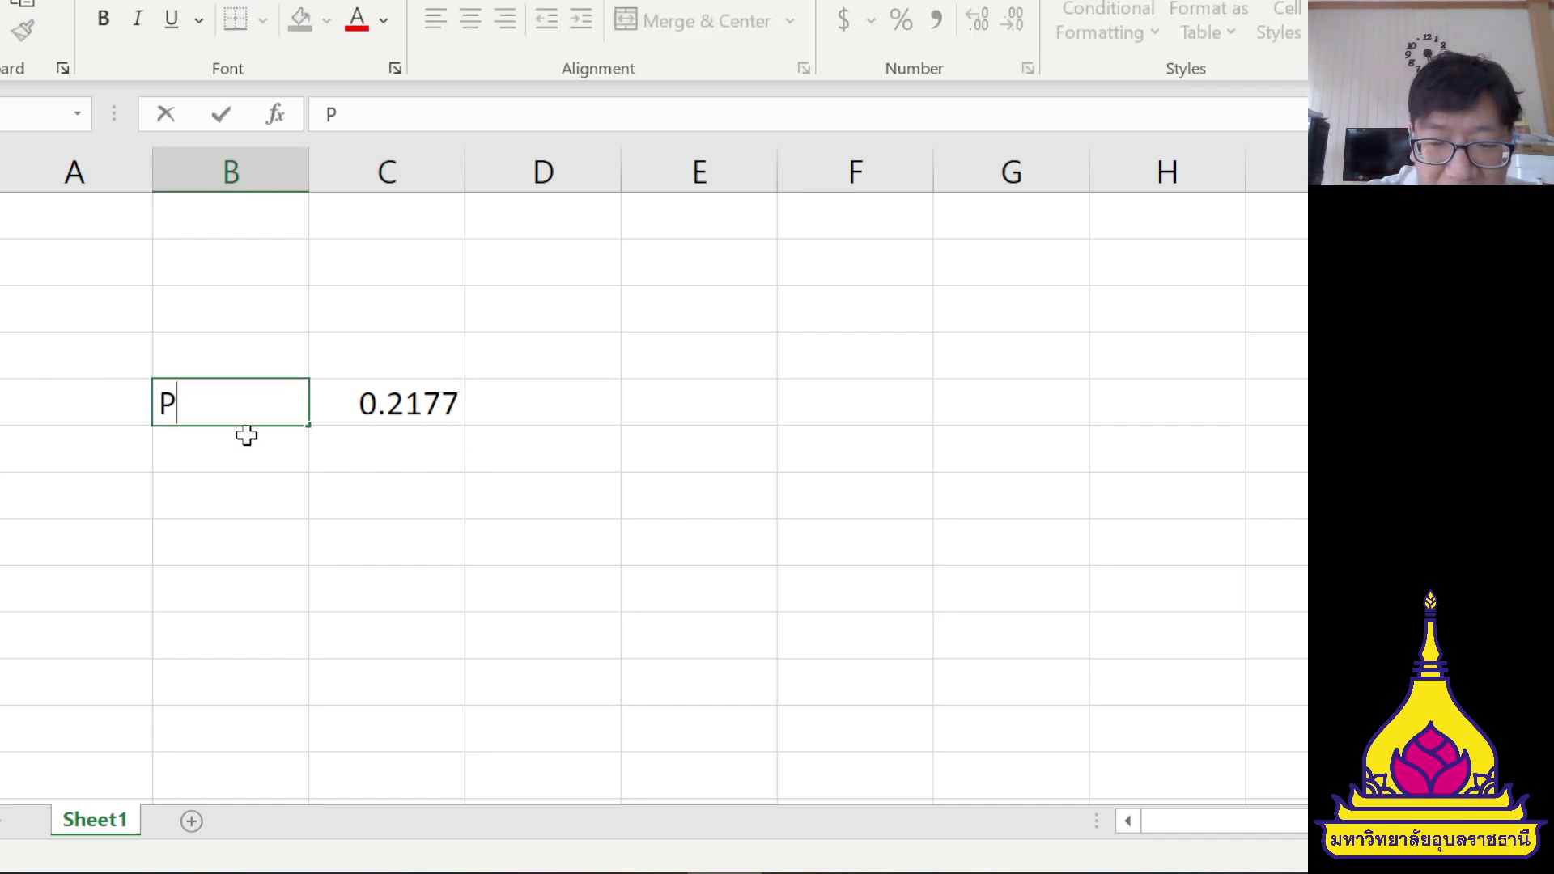
text(( Z)
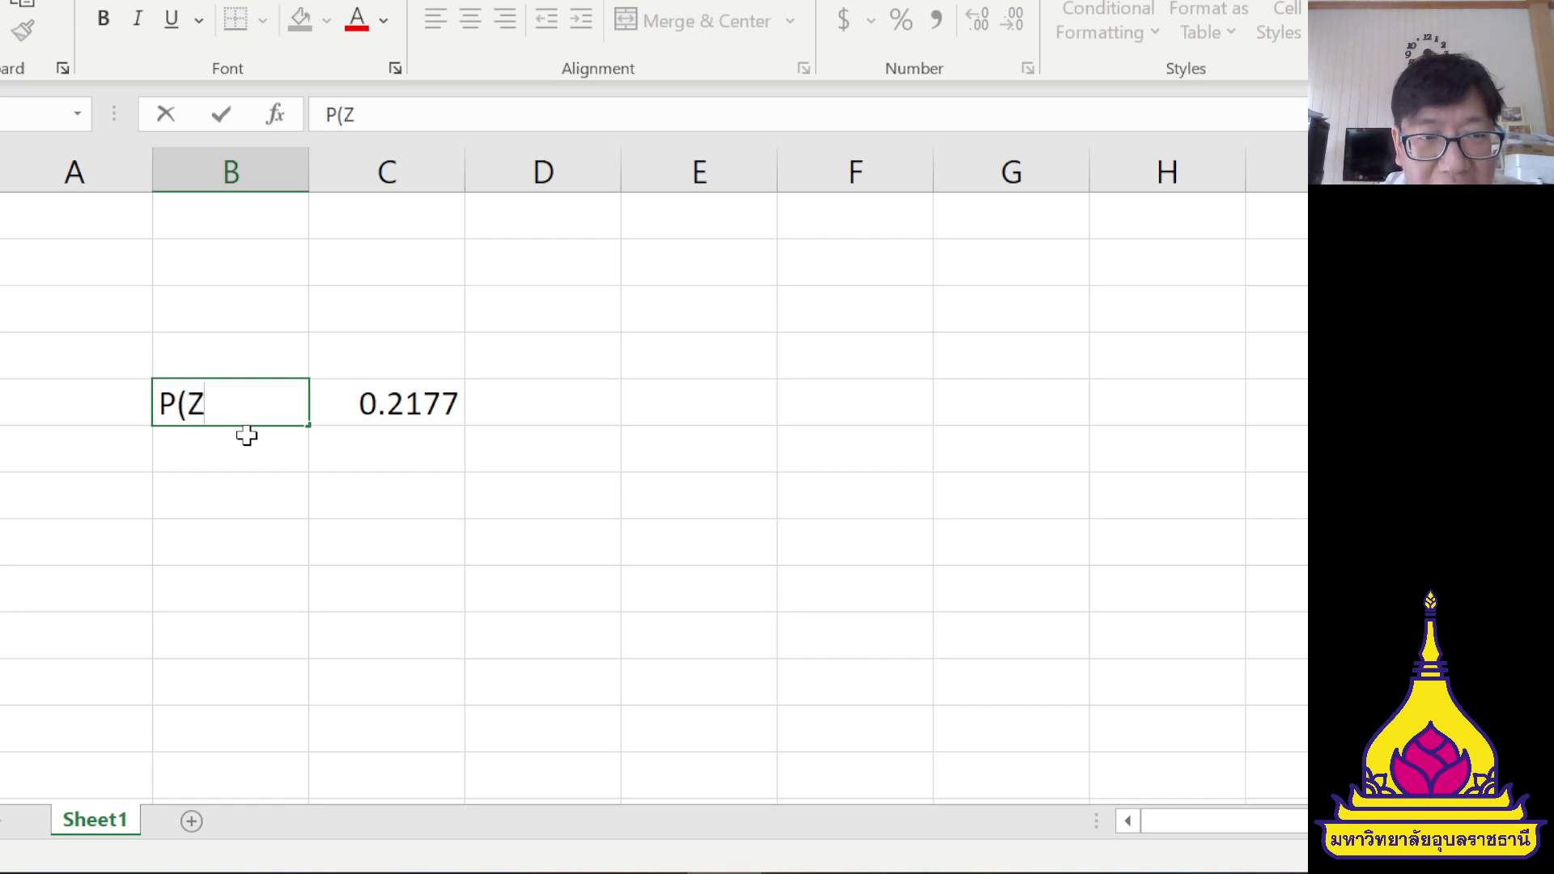
text(<)
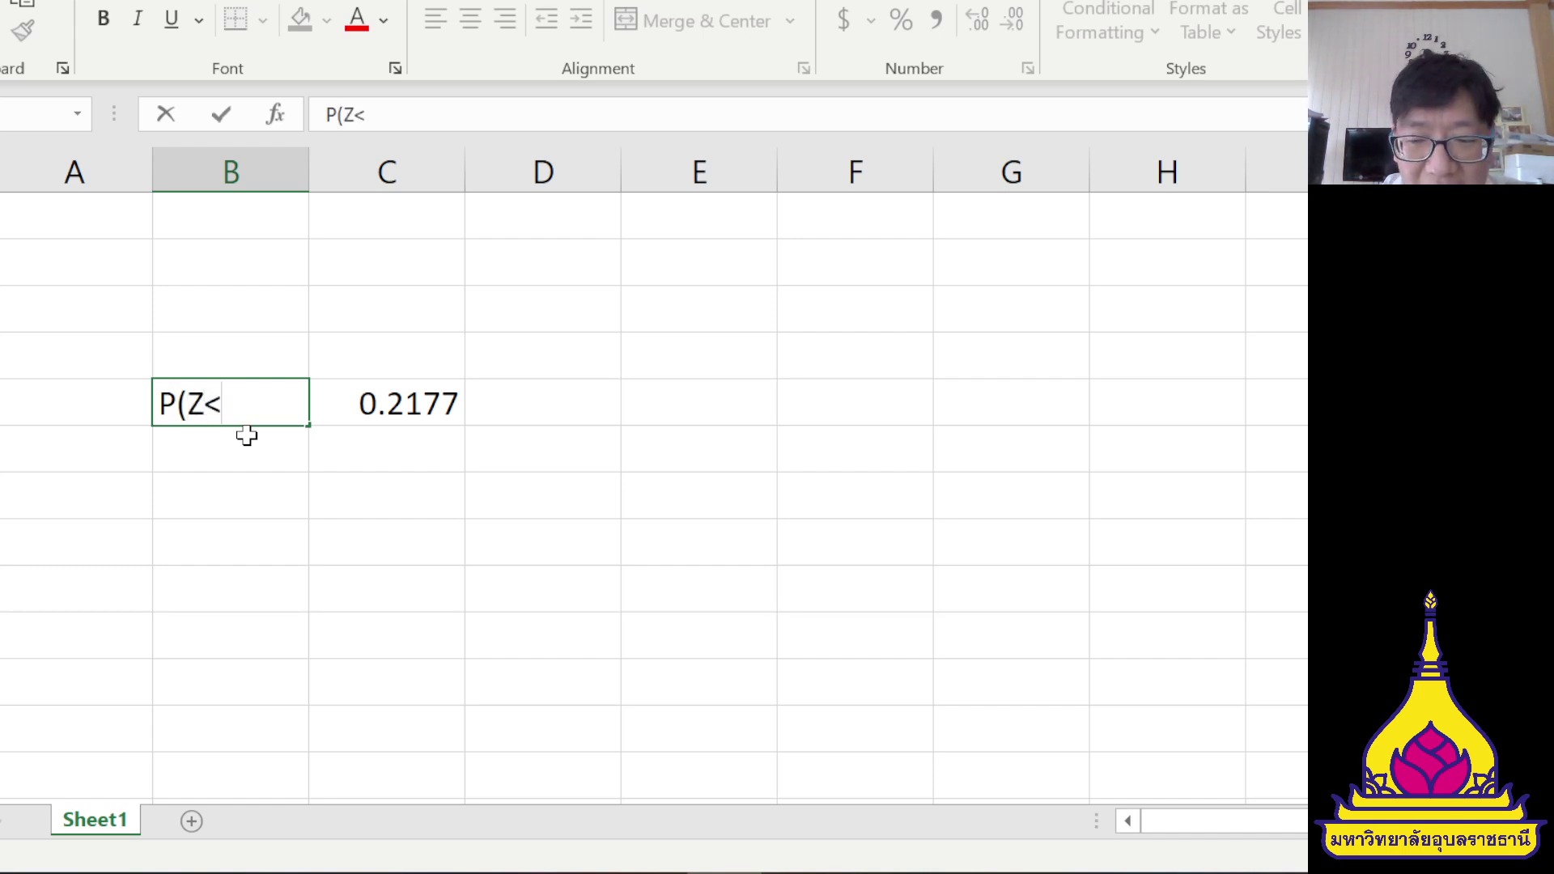
text(-0.)
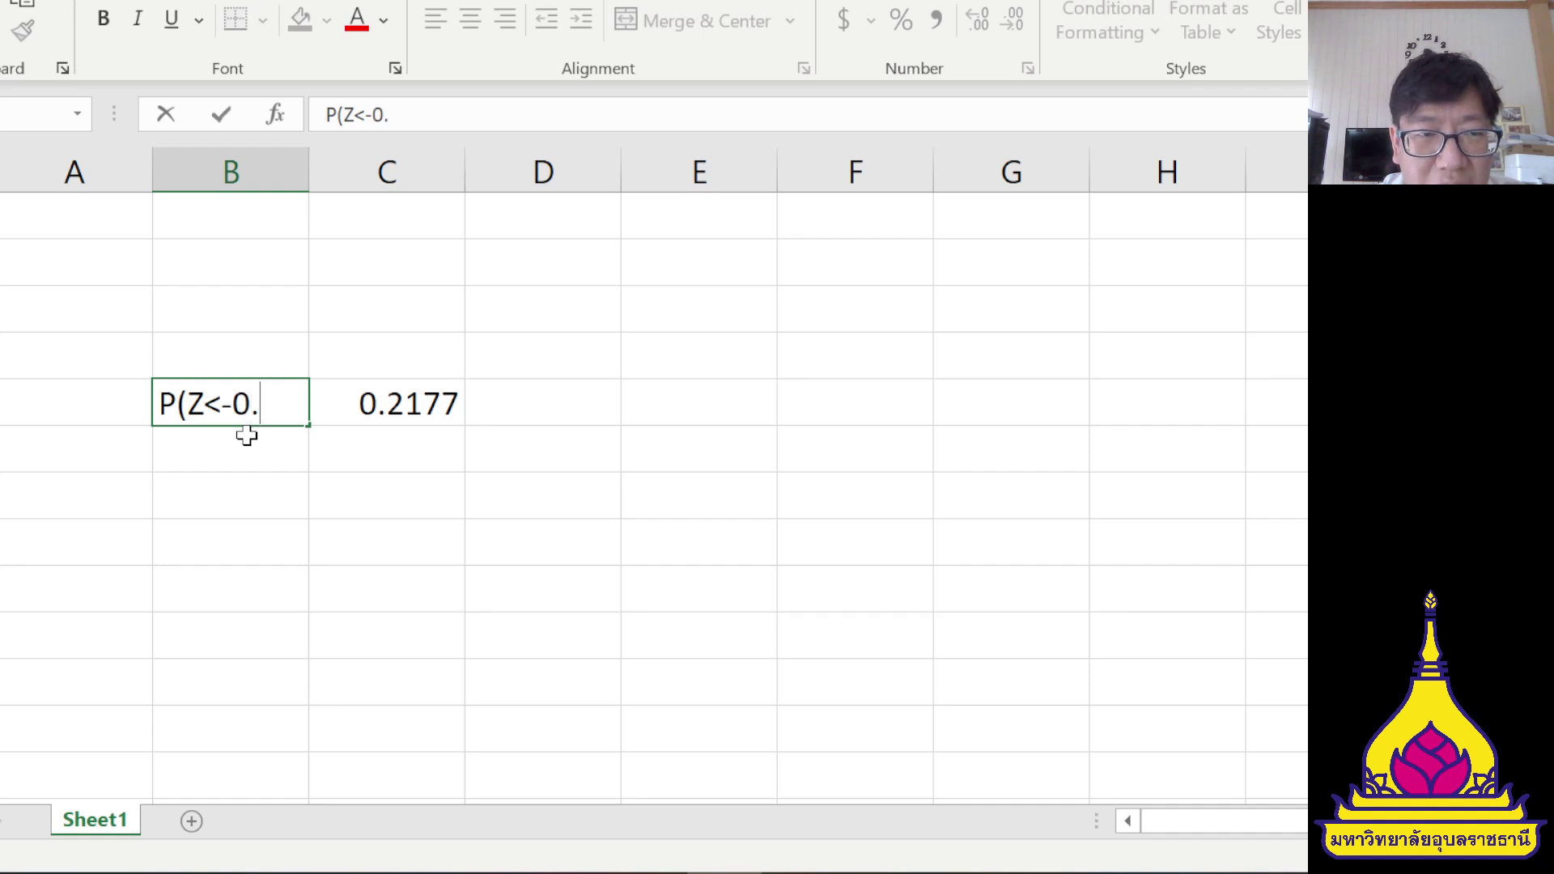
key(alt+Tab)
key(alt+Tab)
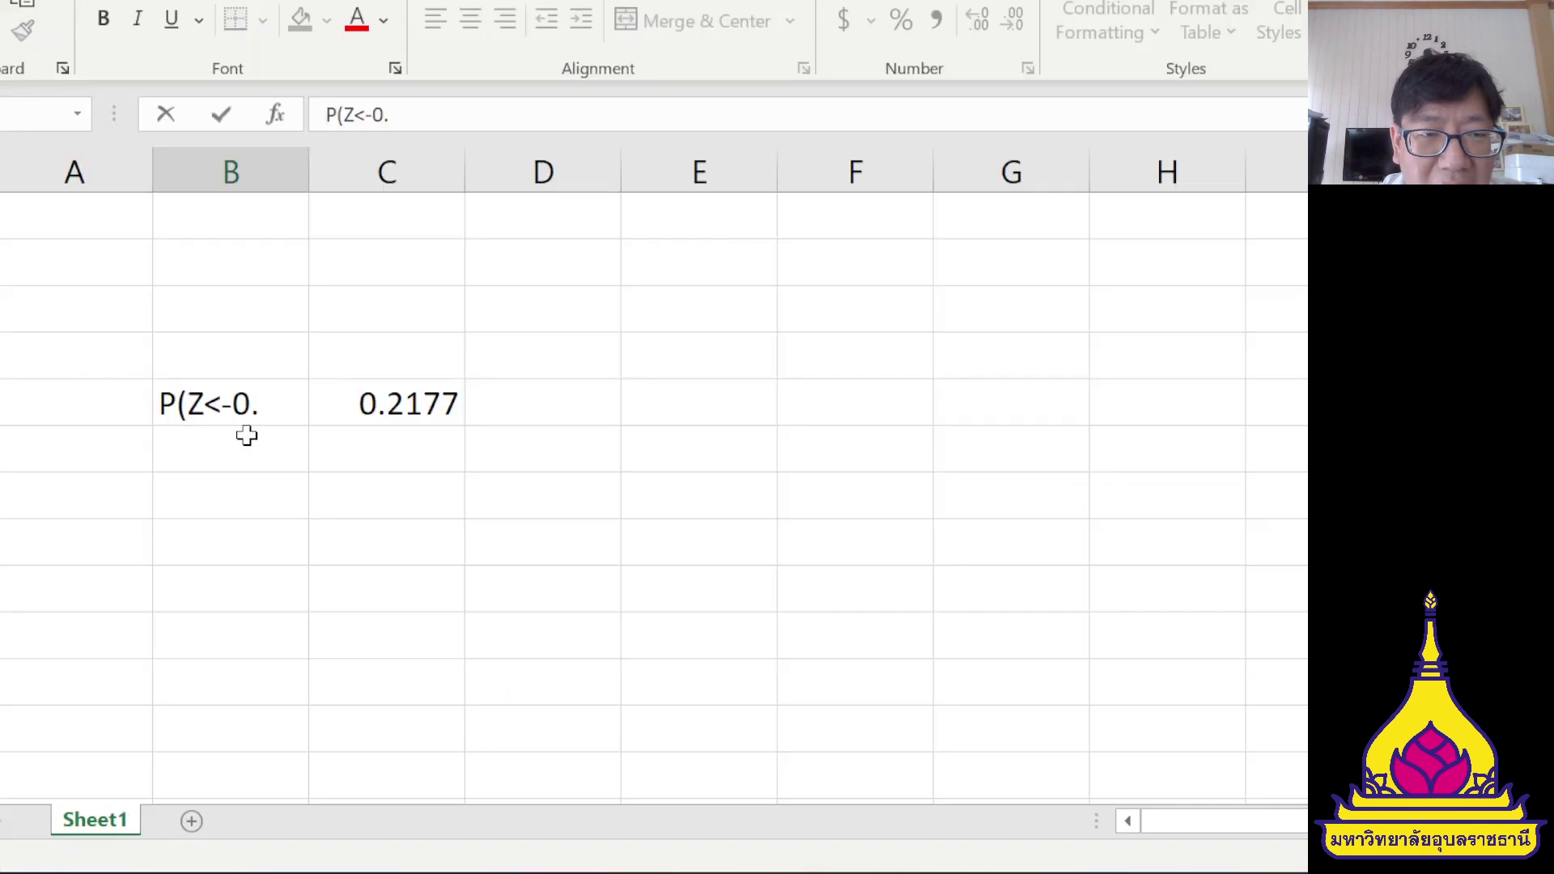
text(78))
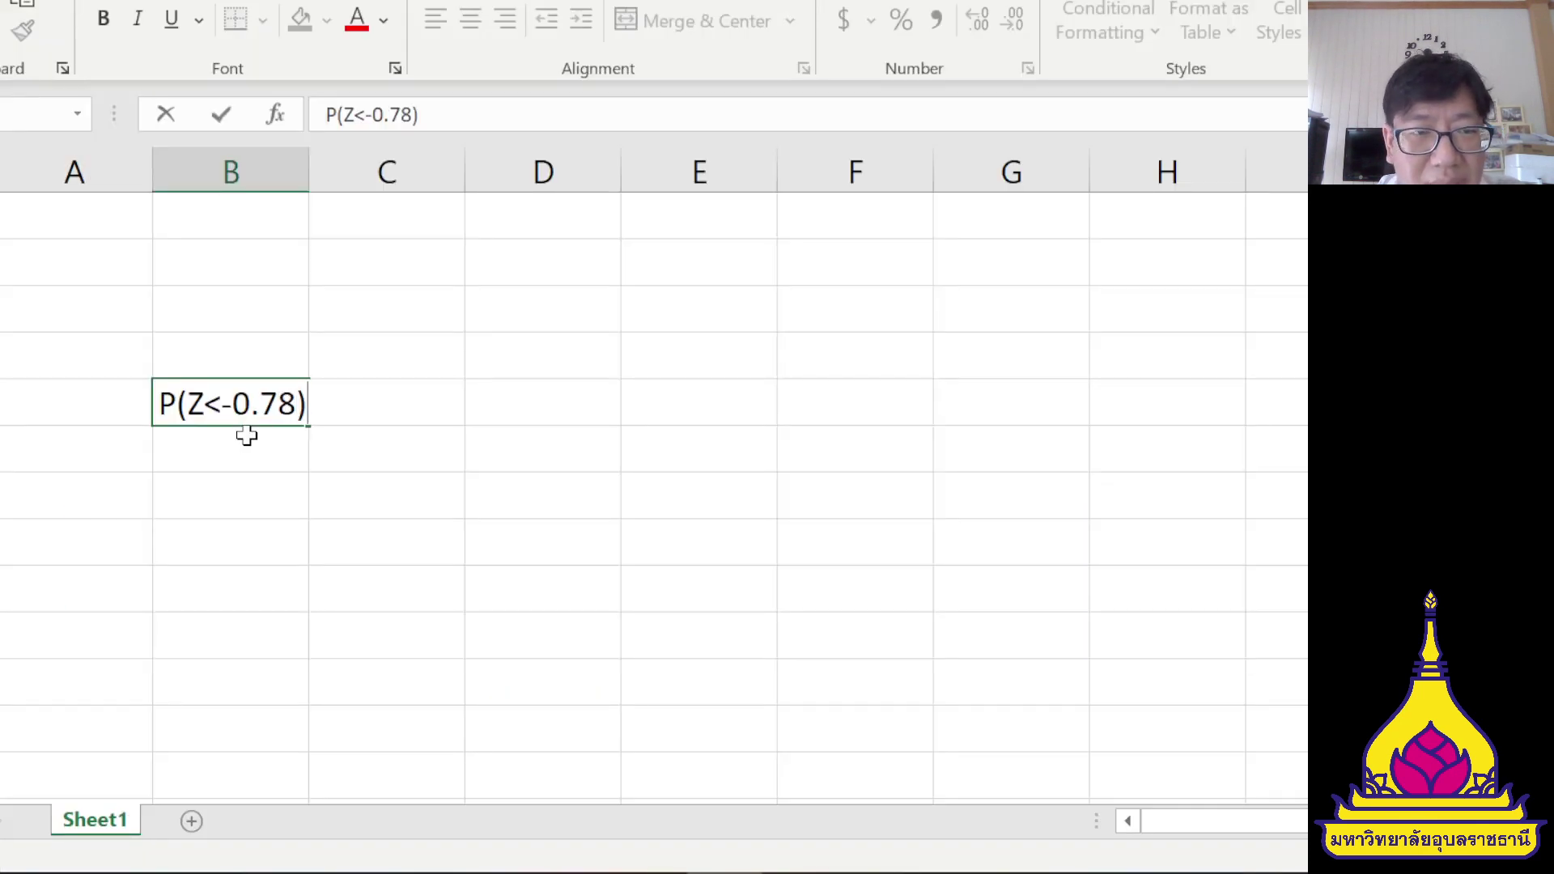
key(Return)
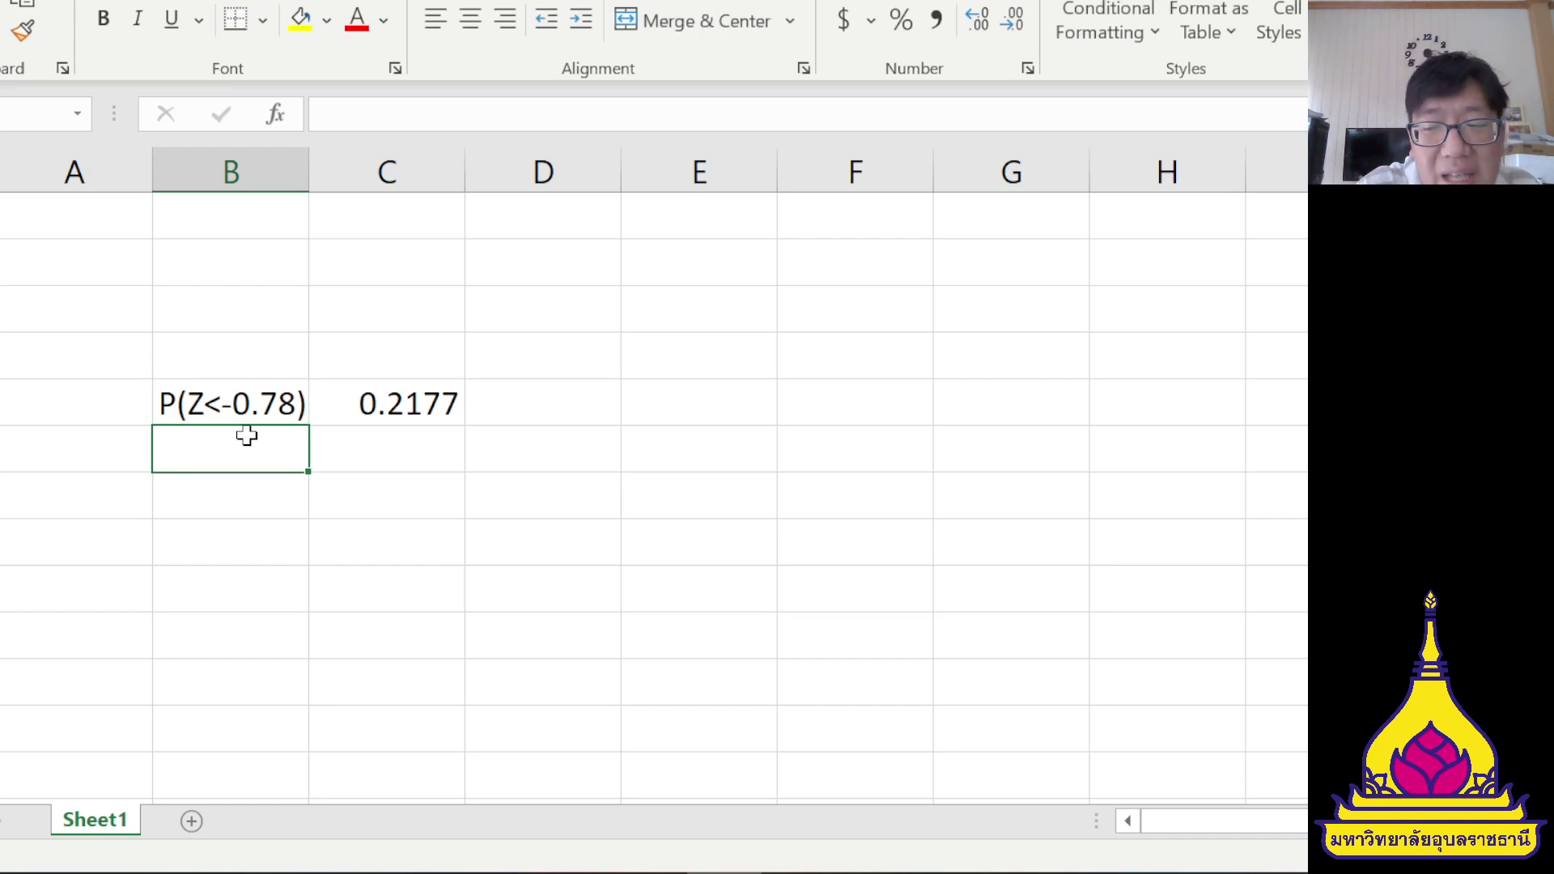
- Review the z and cumulative arguments of the NORM.S.DIST formula beside the P(Z<-0.78) label
double_click(372, 398)
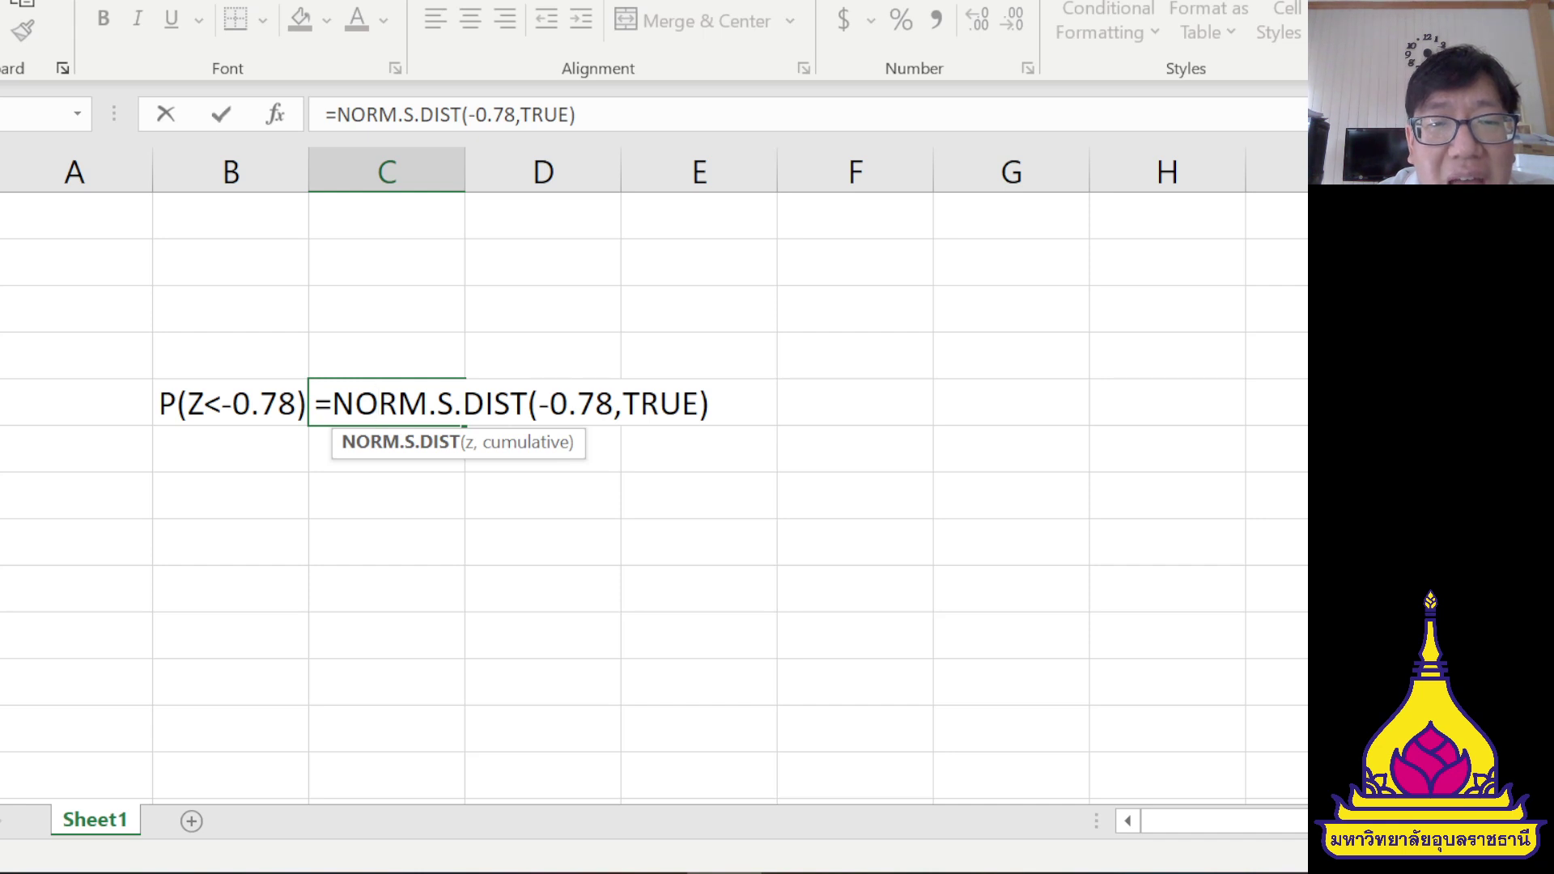
click(659, 403)
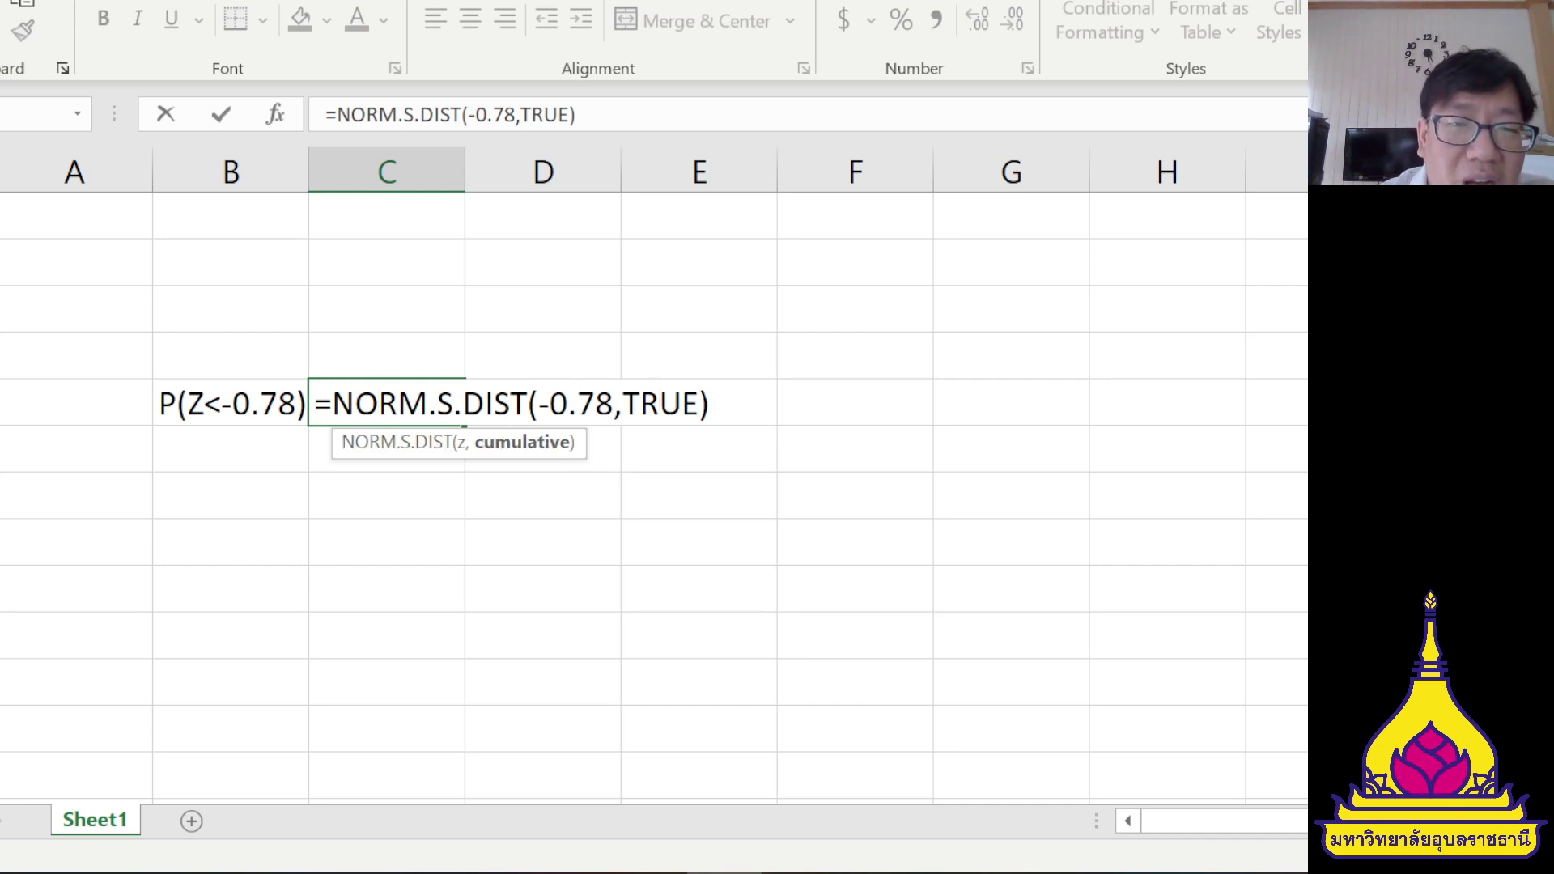
key(Return)
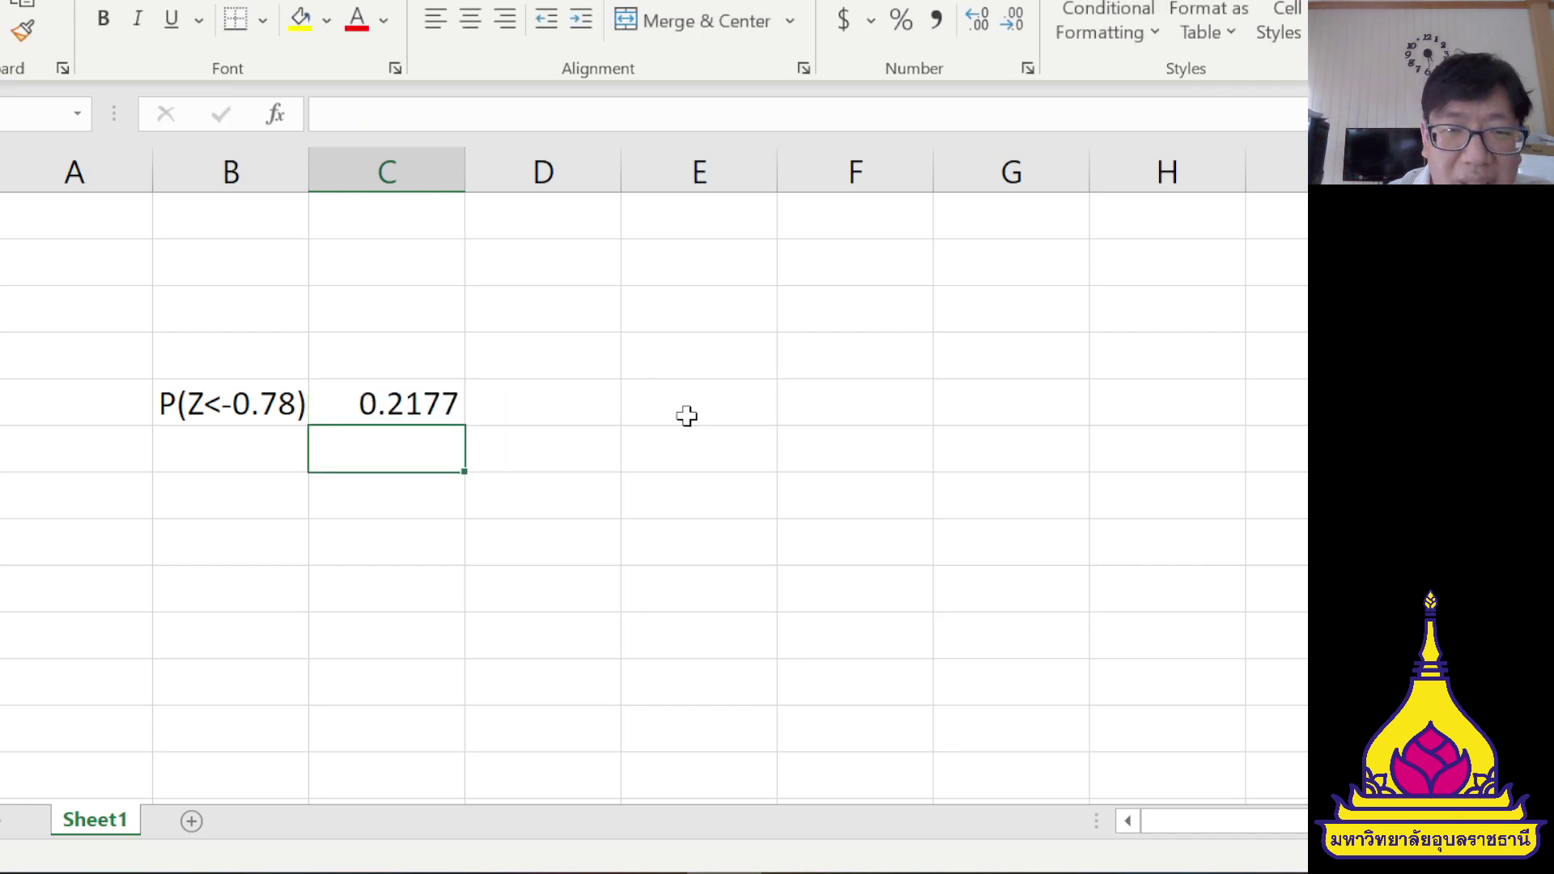
- Check the second problem in the OneNote notes and enter the label P(-1.1<Z<0.05) in the cell below P(Z<-0.78)
double_click(243, 441)
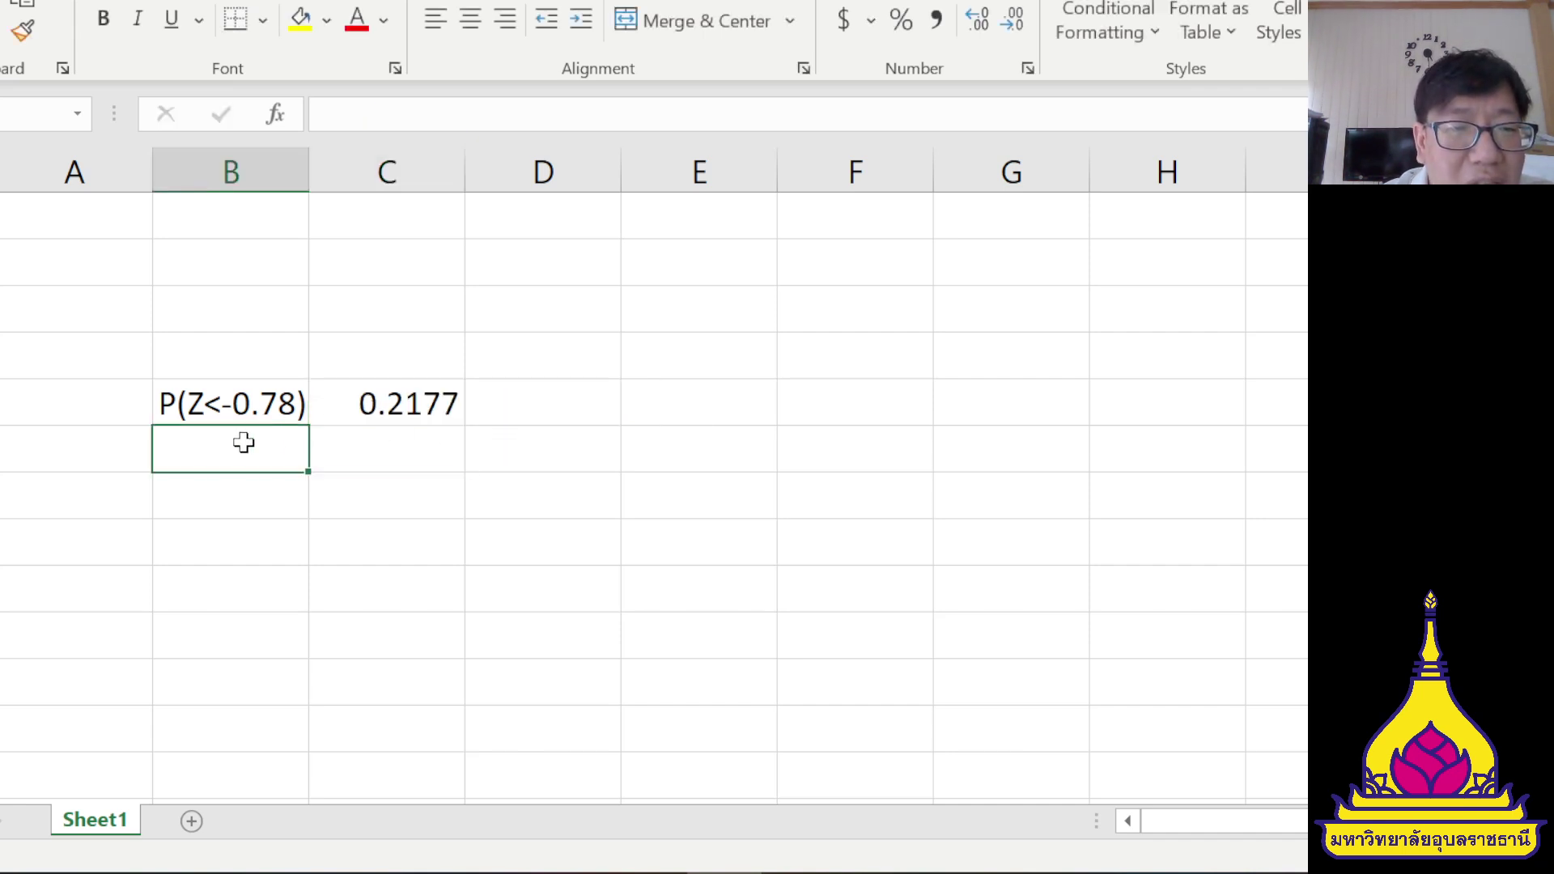
text(P)
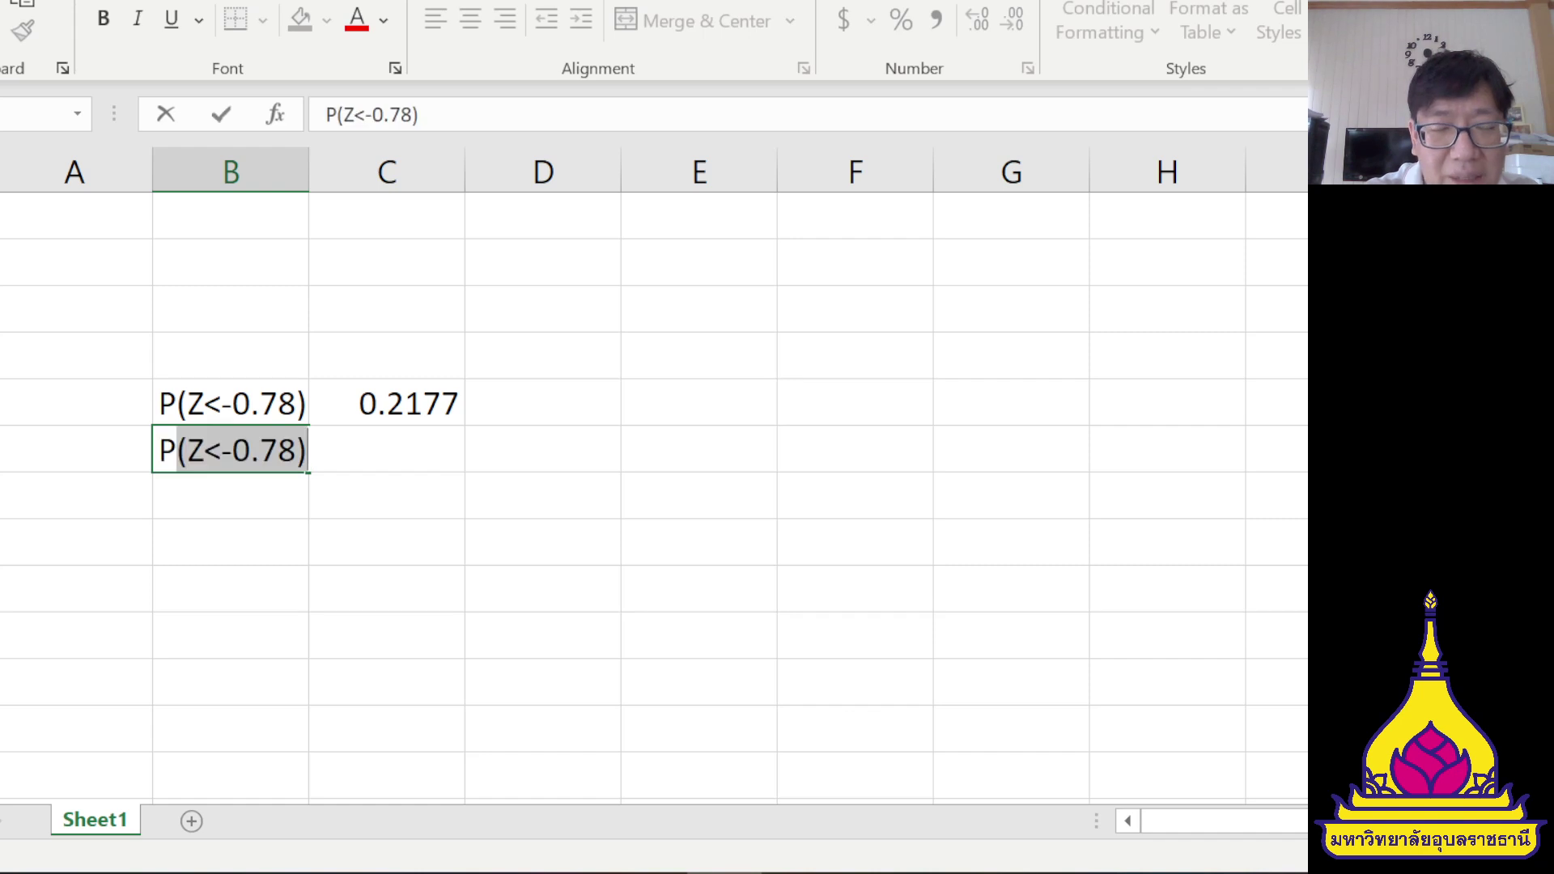
key(alt+Tab)
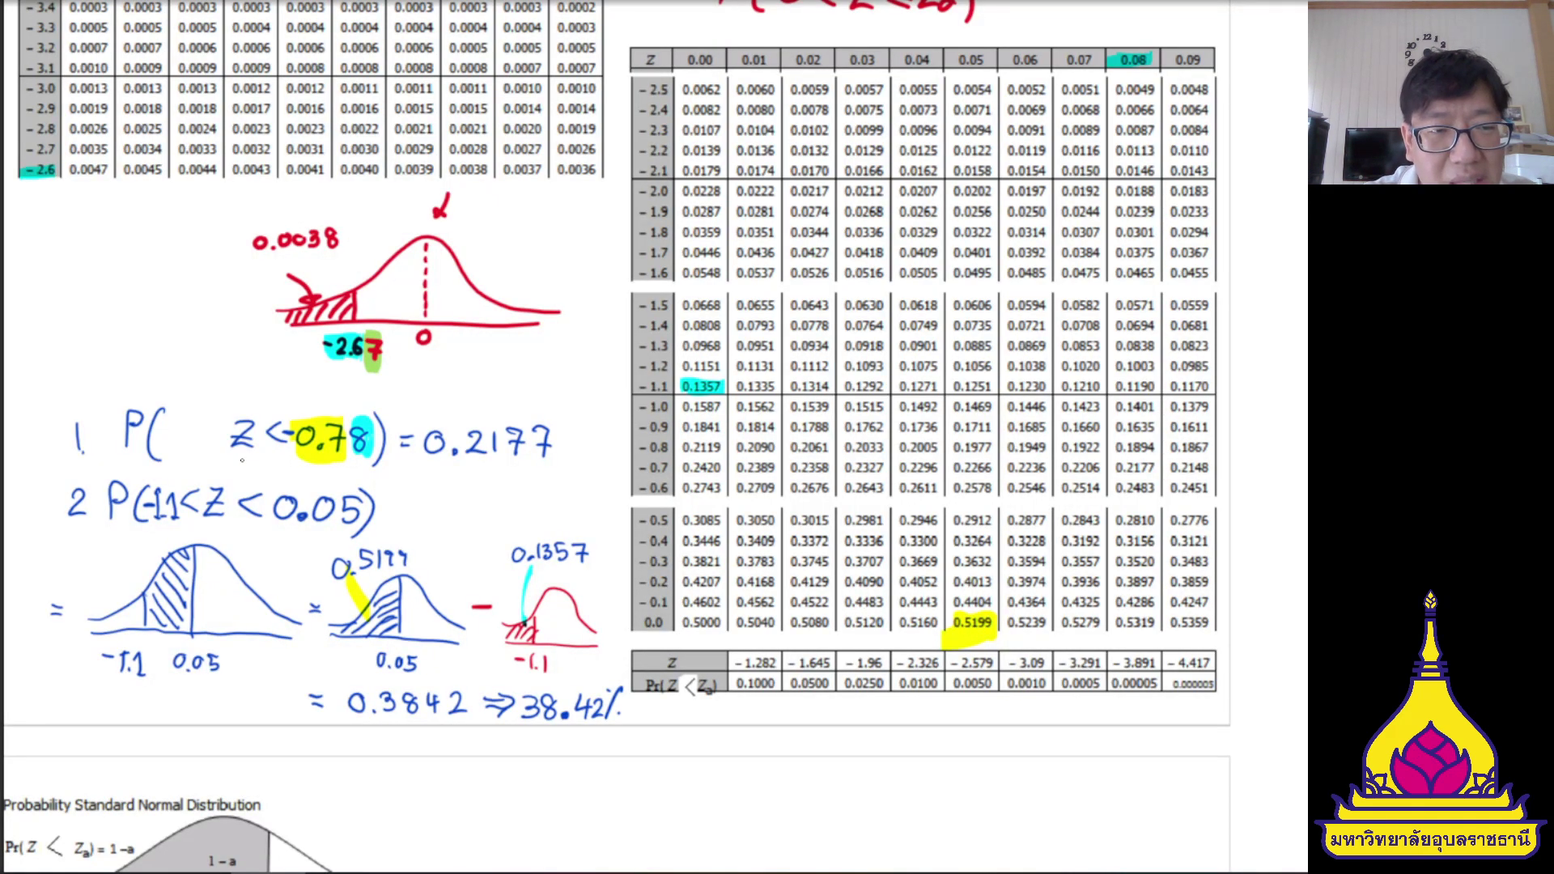
key(alt+Tab)
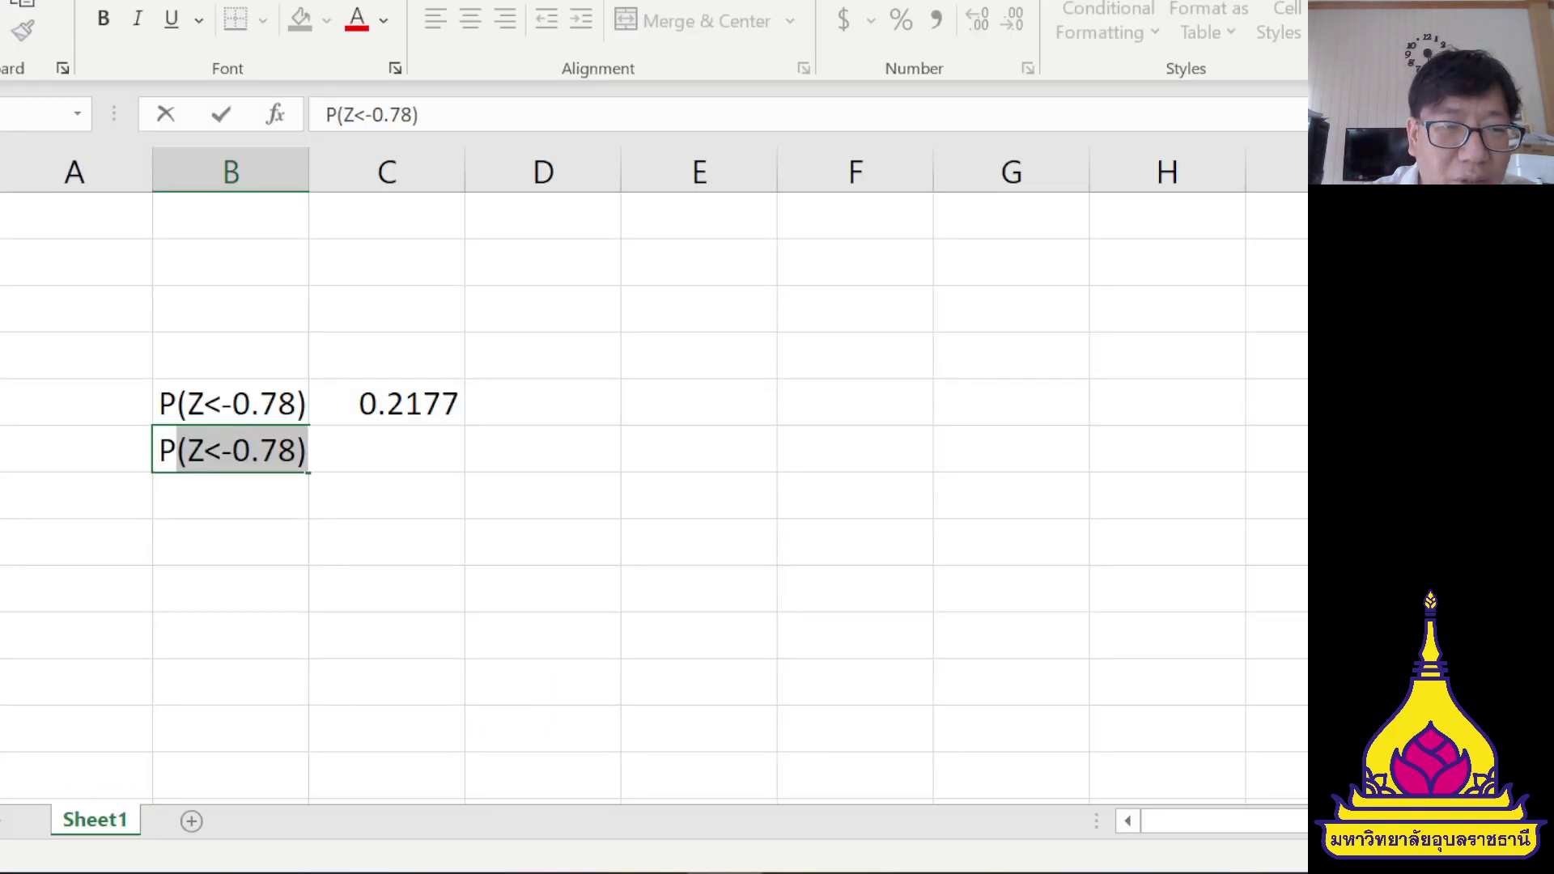
key(Right)
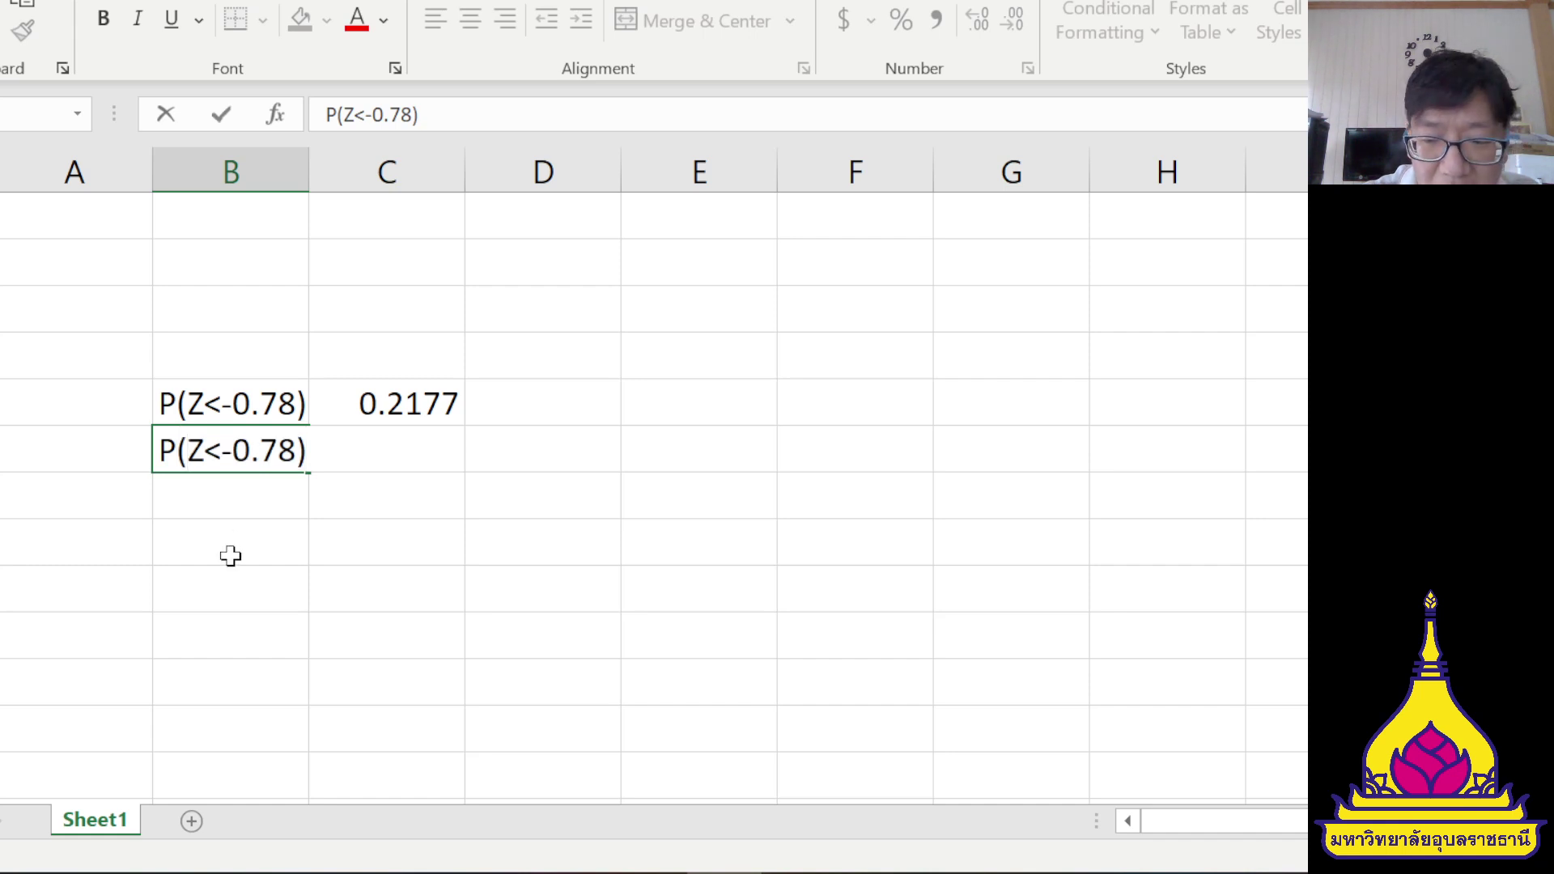
text(-1.1<)
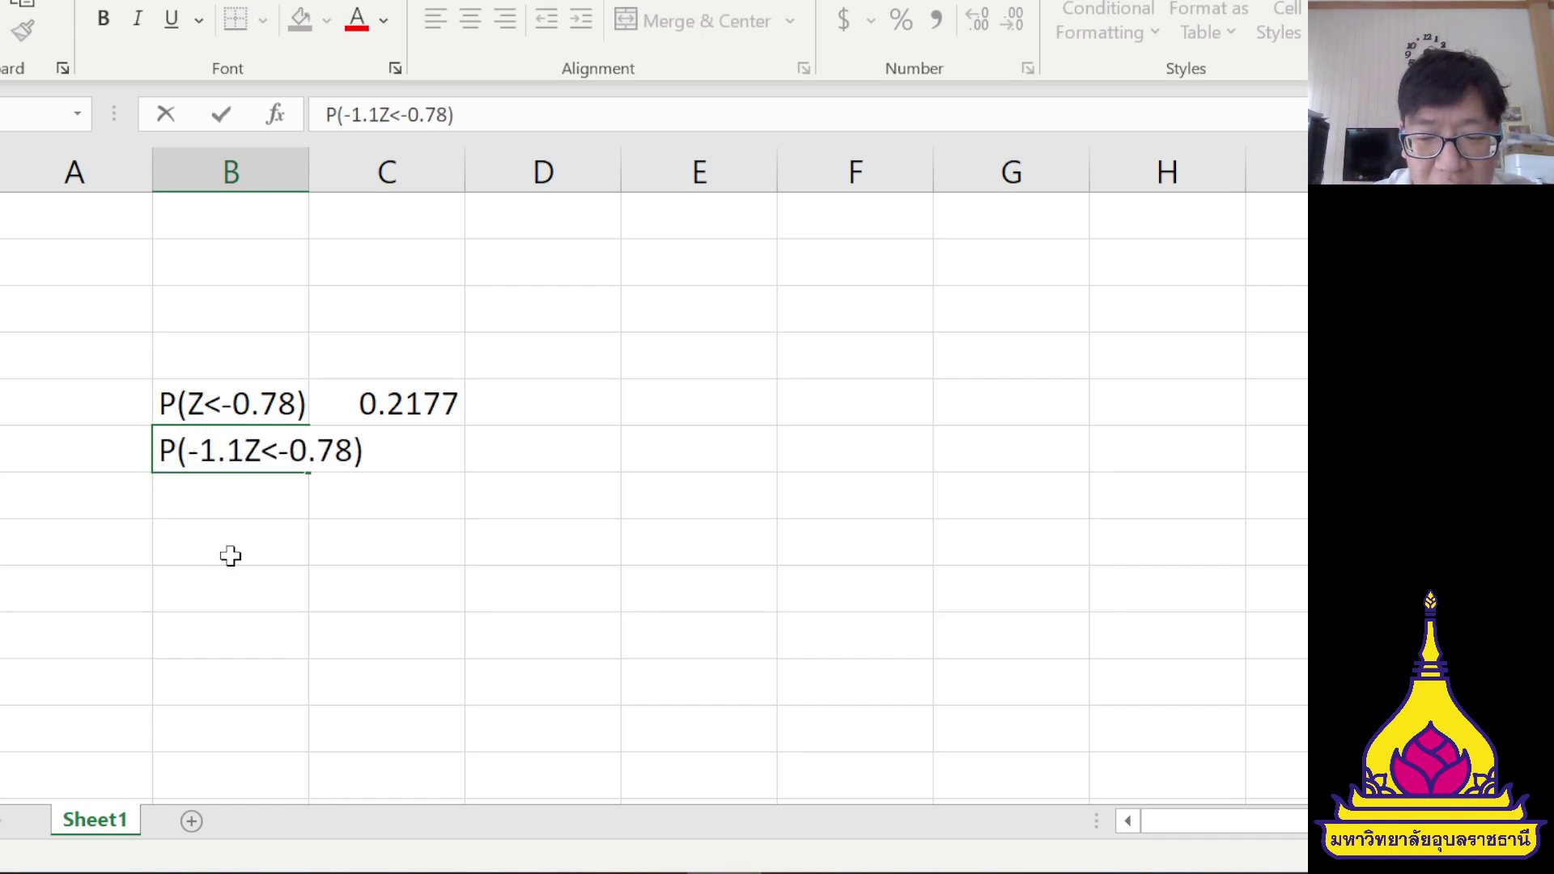
key(alt+Tab)
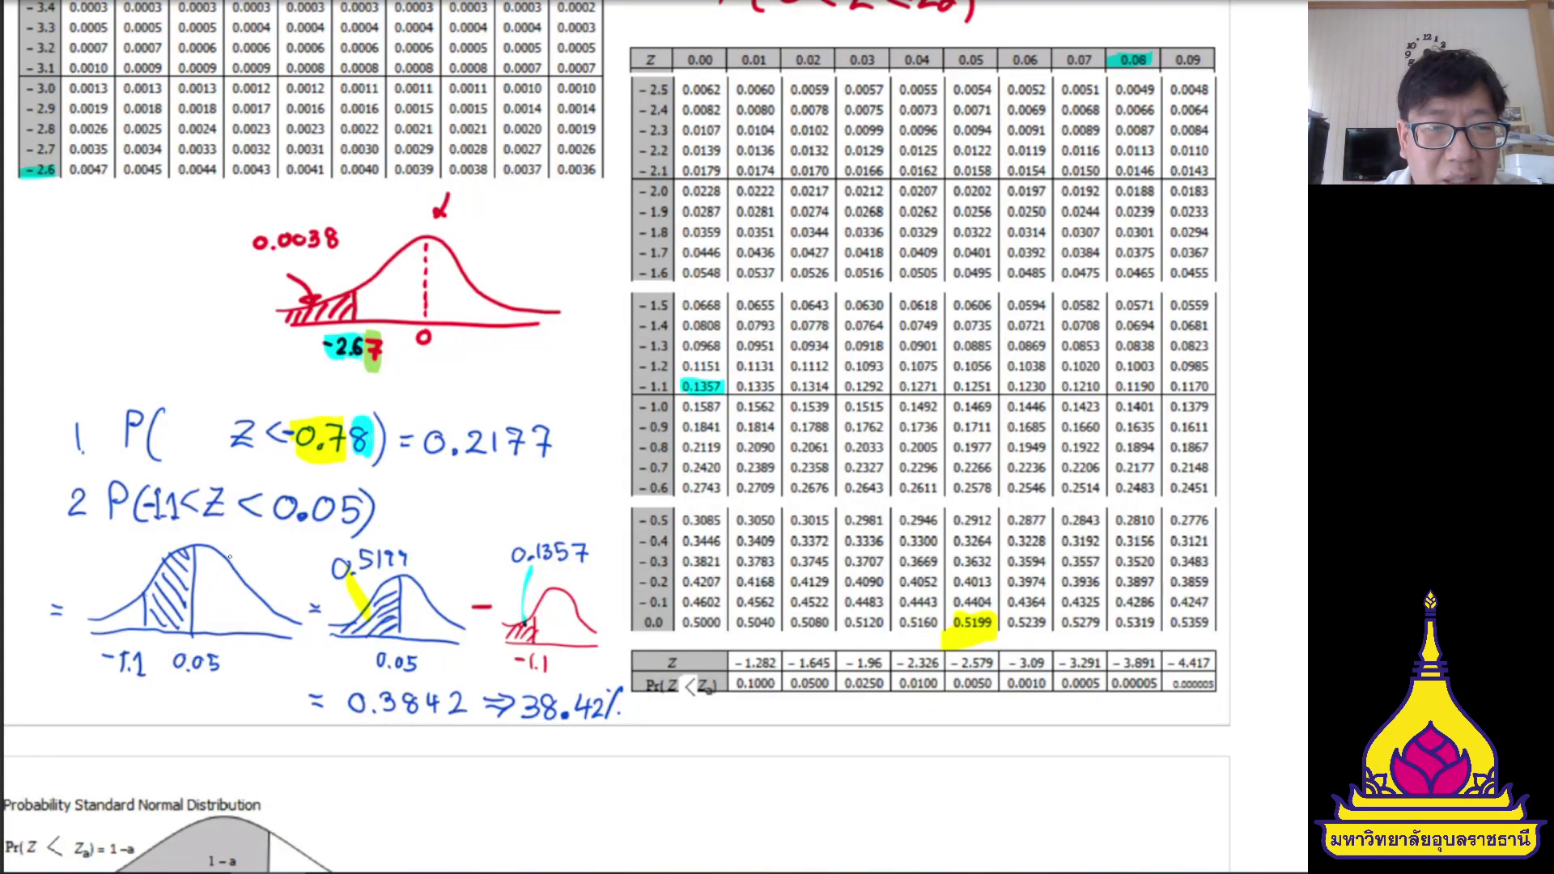
key(alt+Tab)
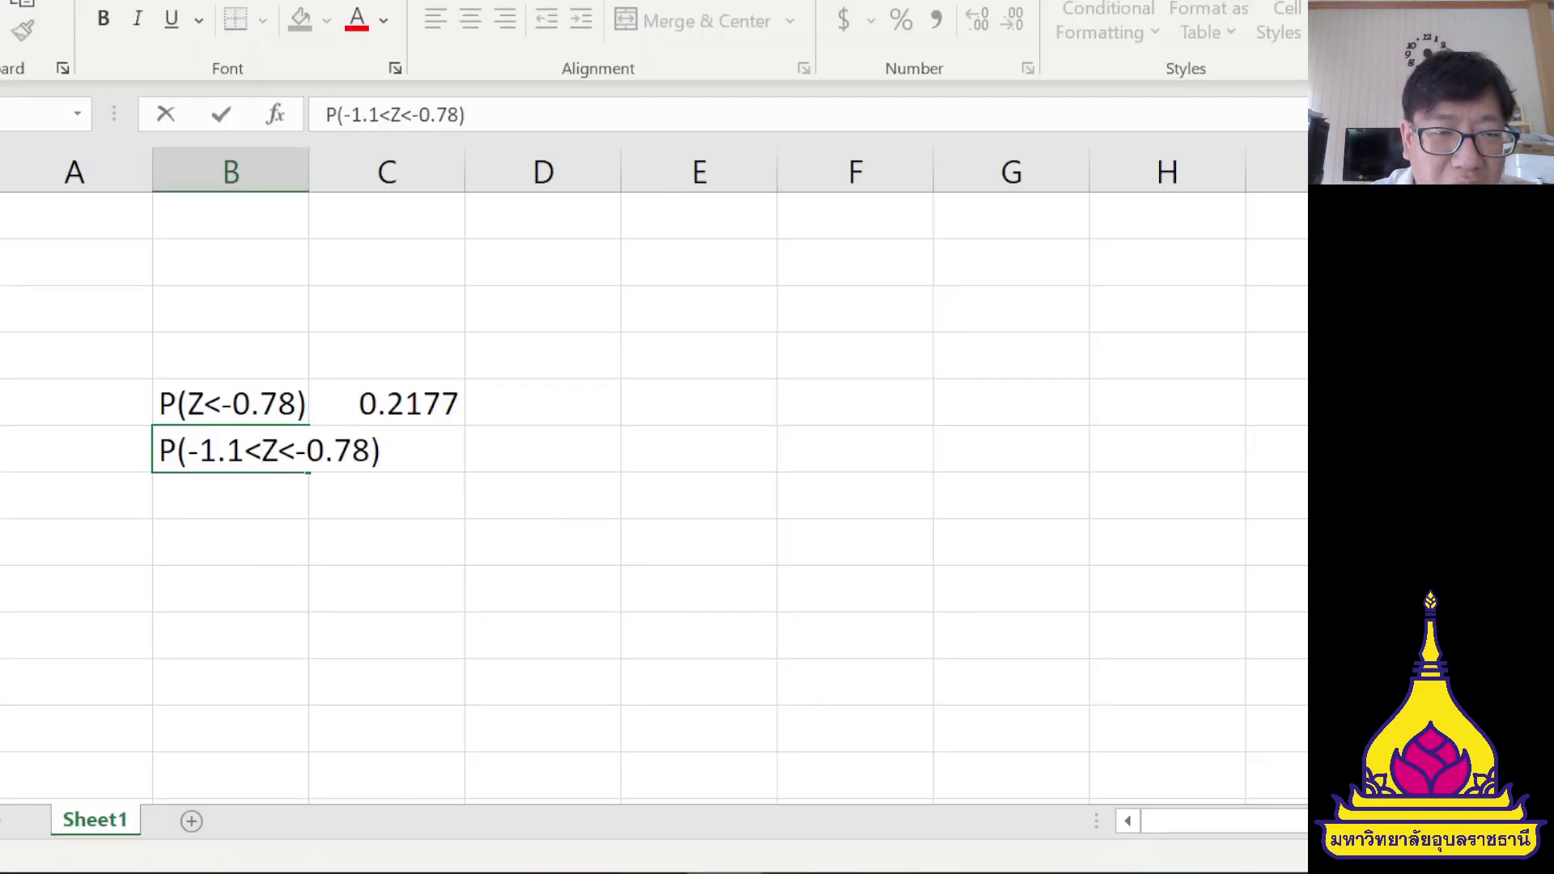
drag(295, 450, 371, 450)
click(381, 450)
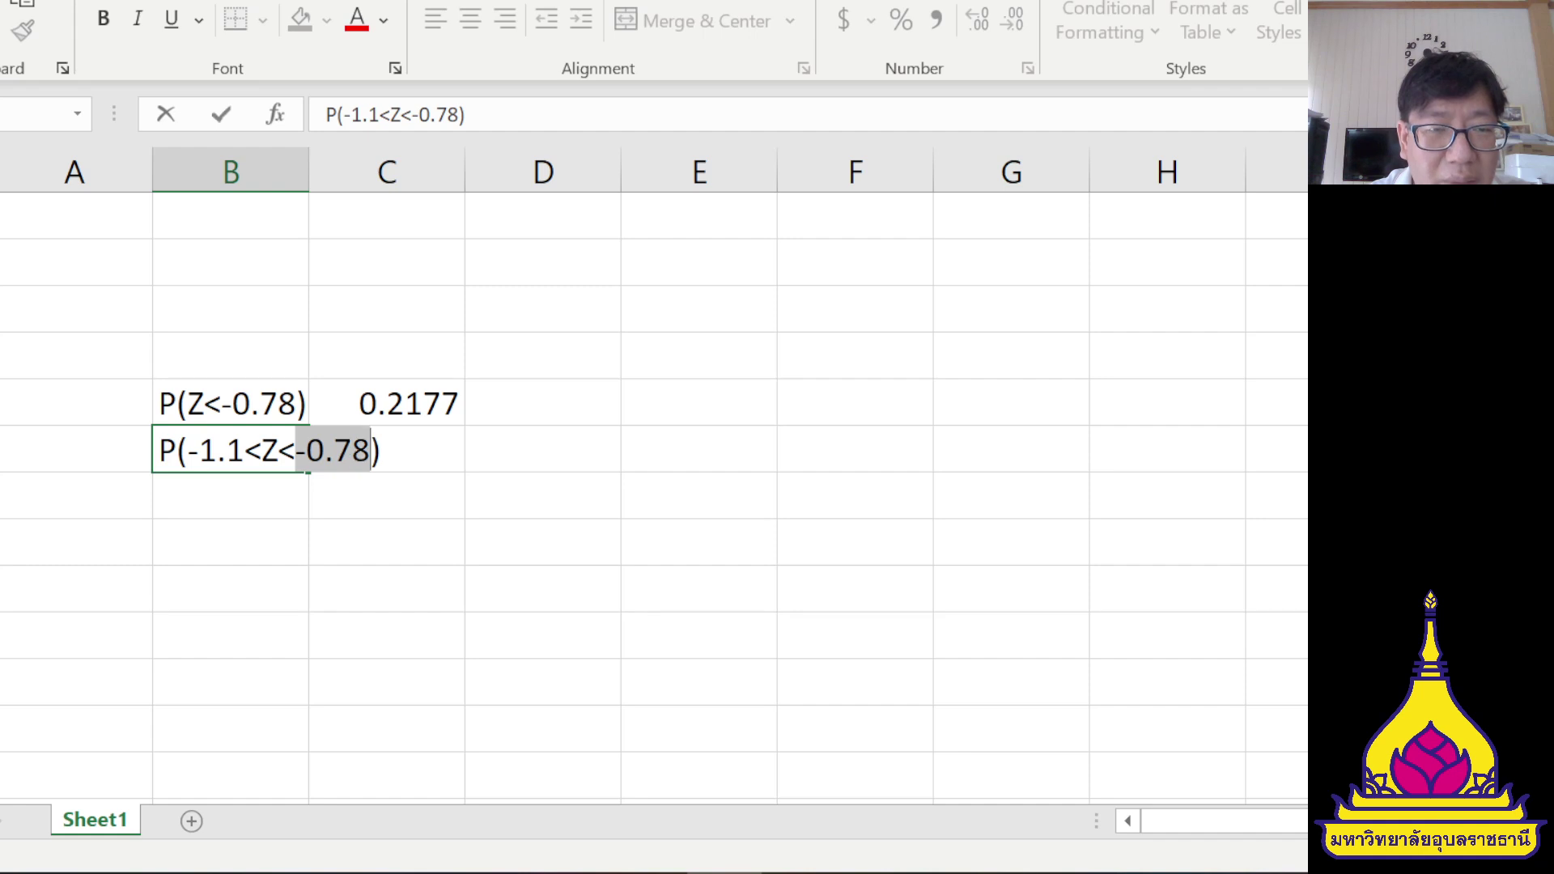
text(0.0)
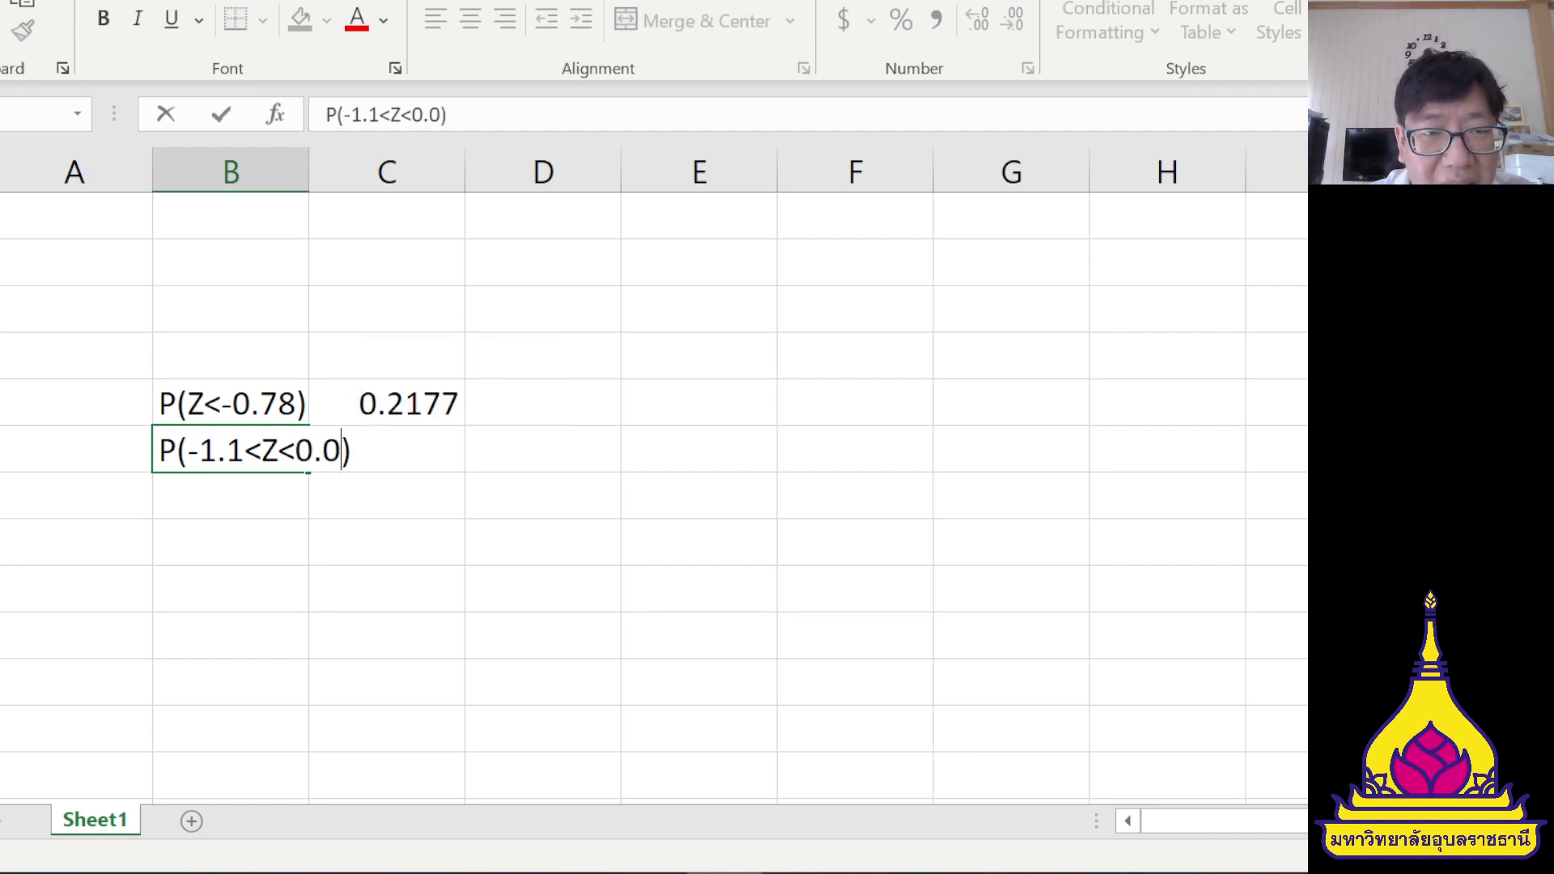
text(5)
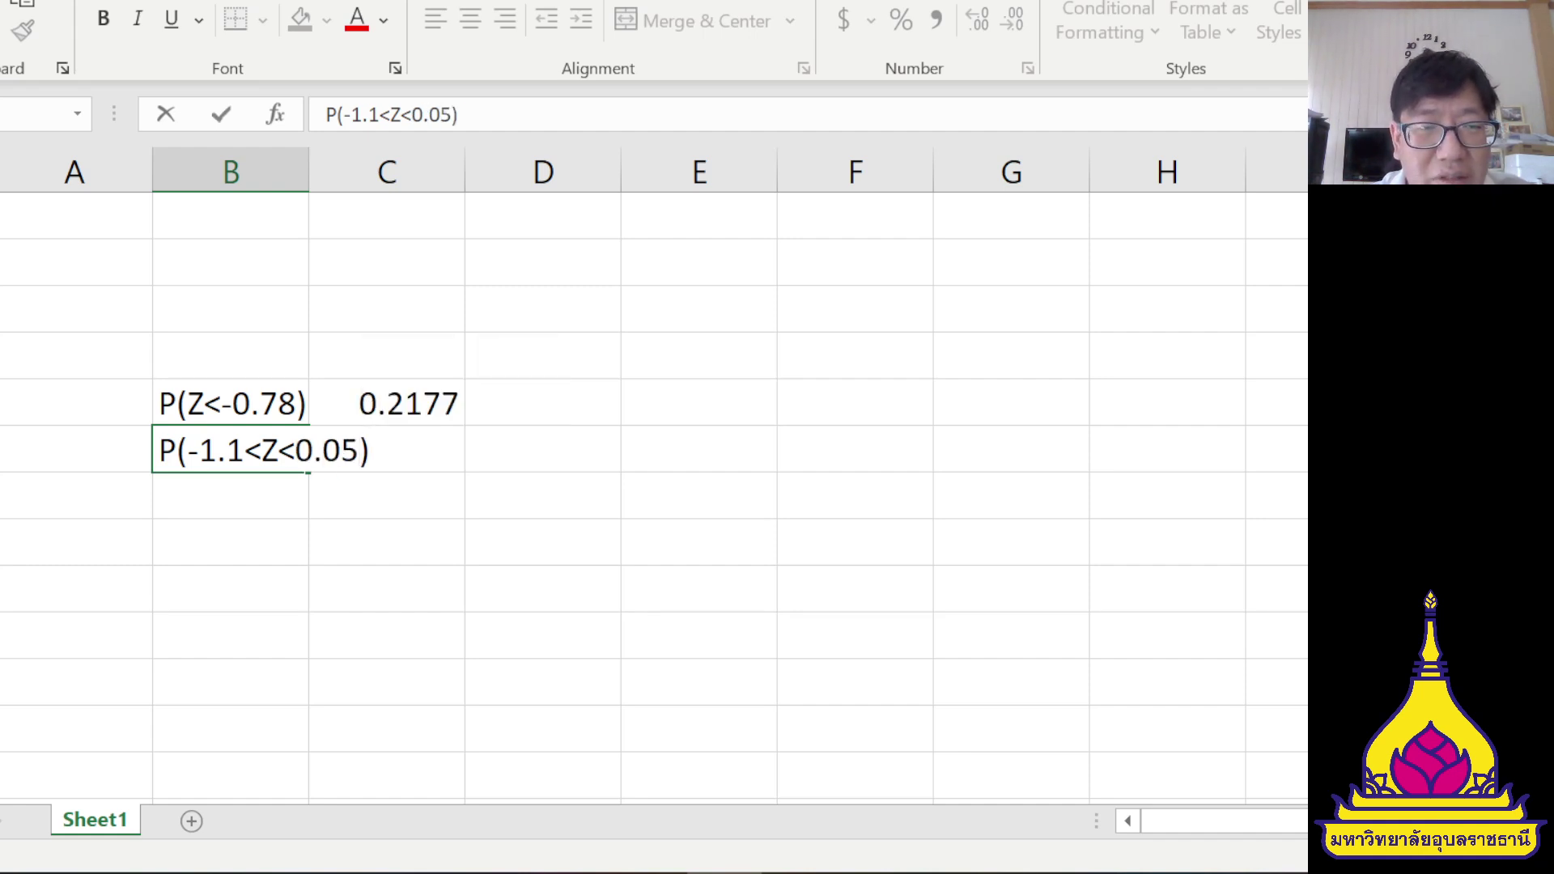
key(Return)
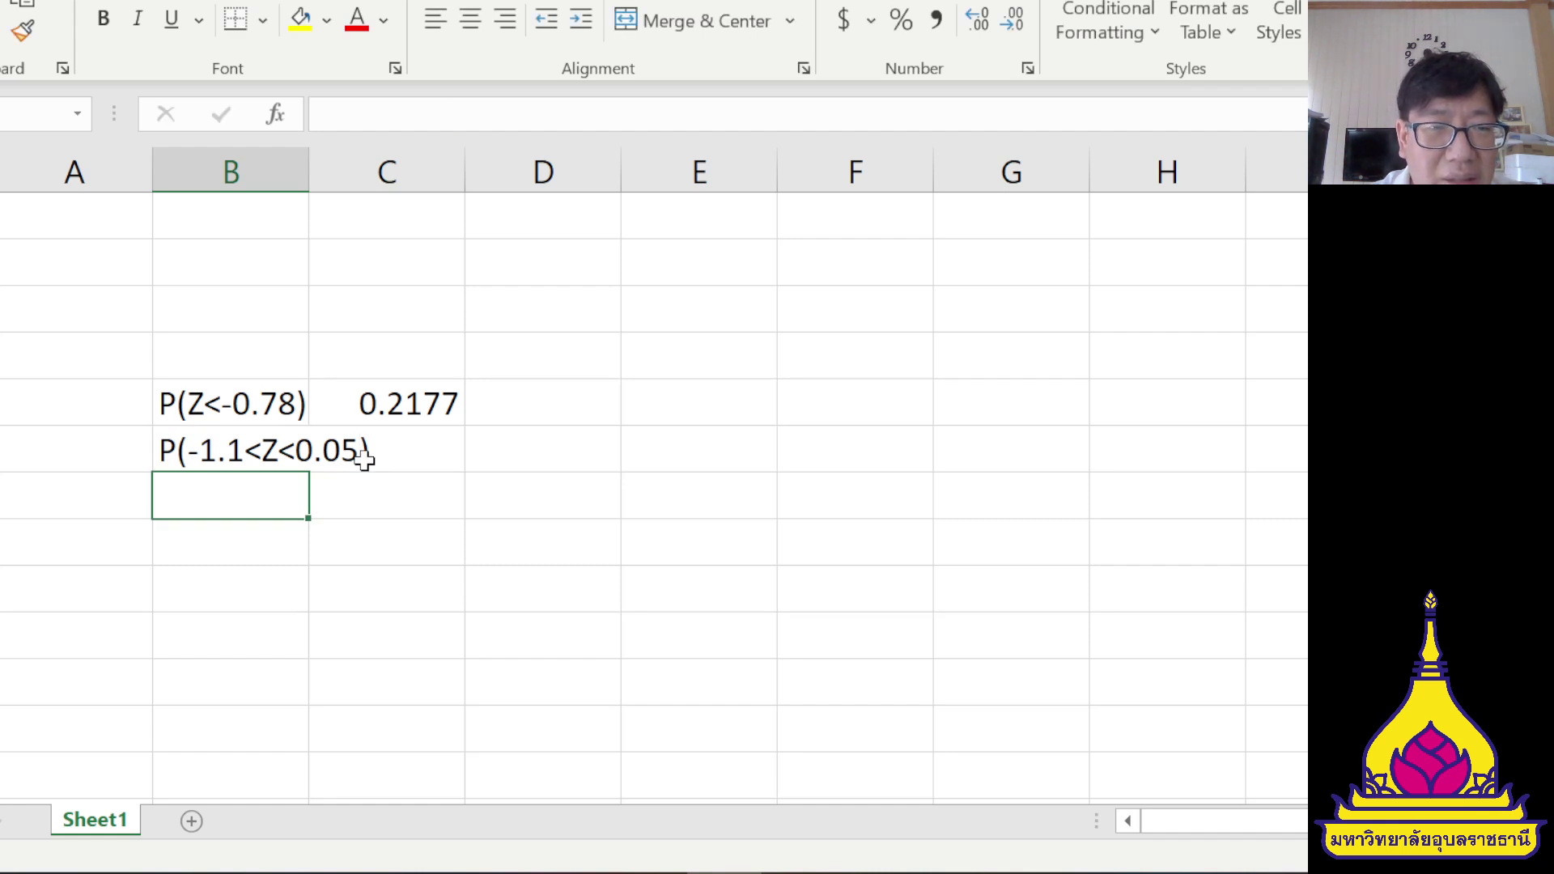
- Move the formula result for P(Z<-0.78) from column C to column D in the same row
key(ctrl+x)
click(536, 410)
key(ctrl+v)
click(541, 450)
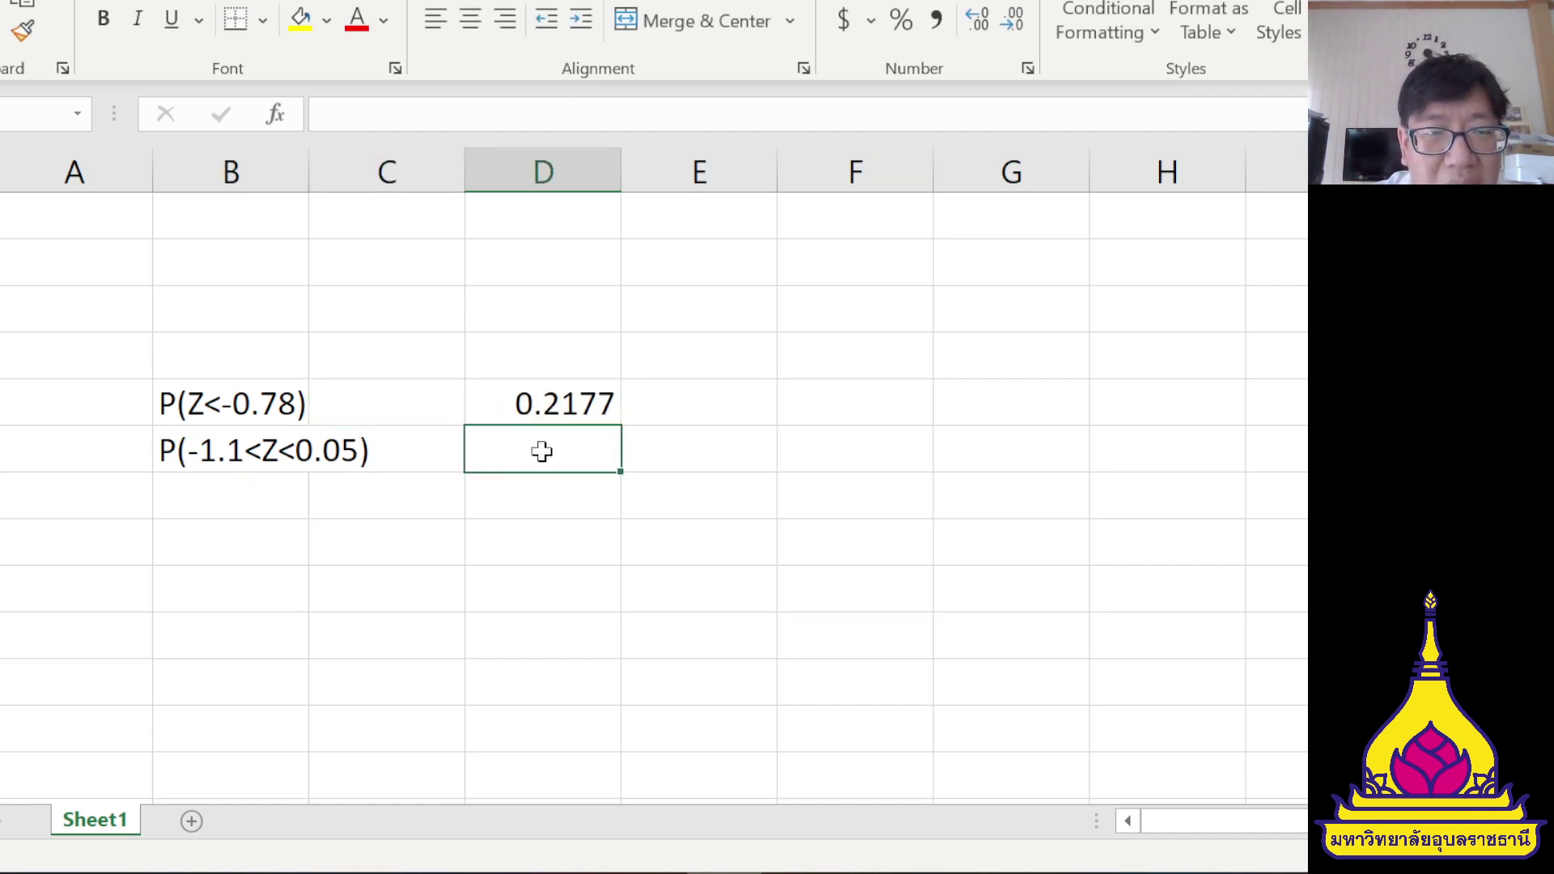
key(F2)
text(=)
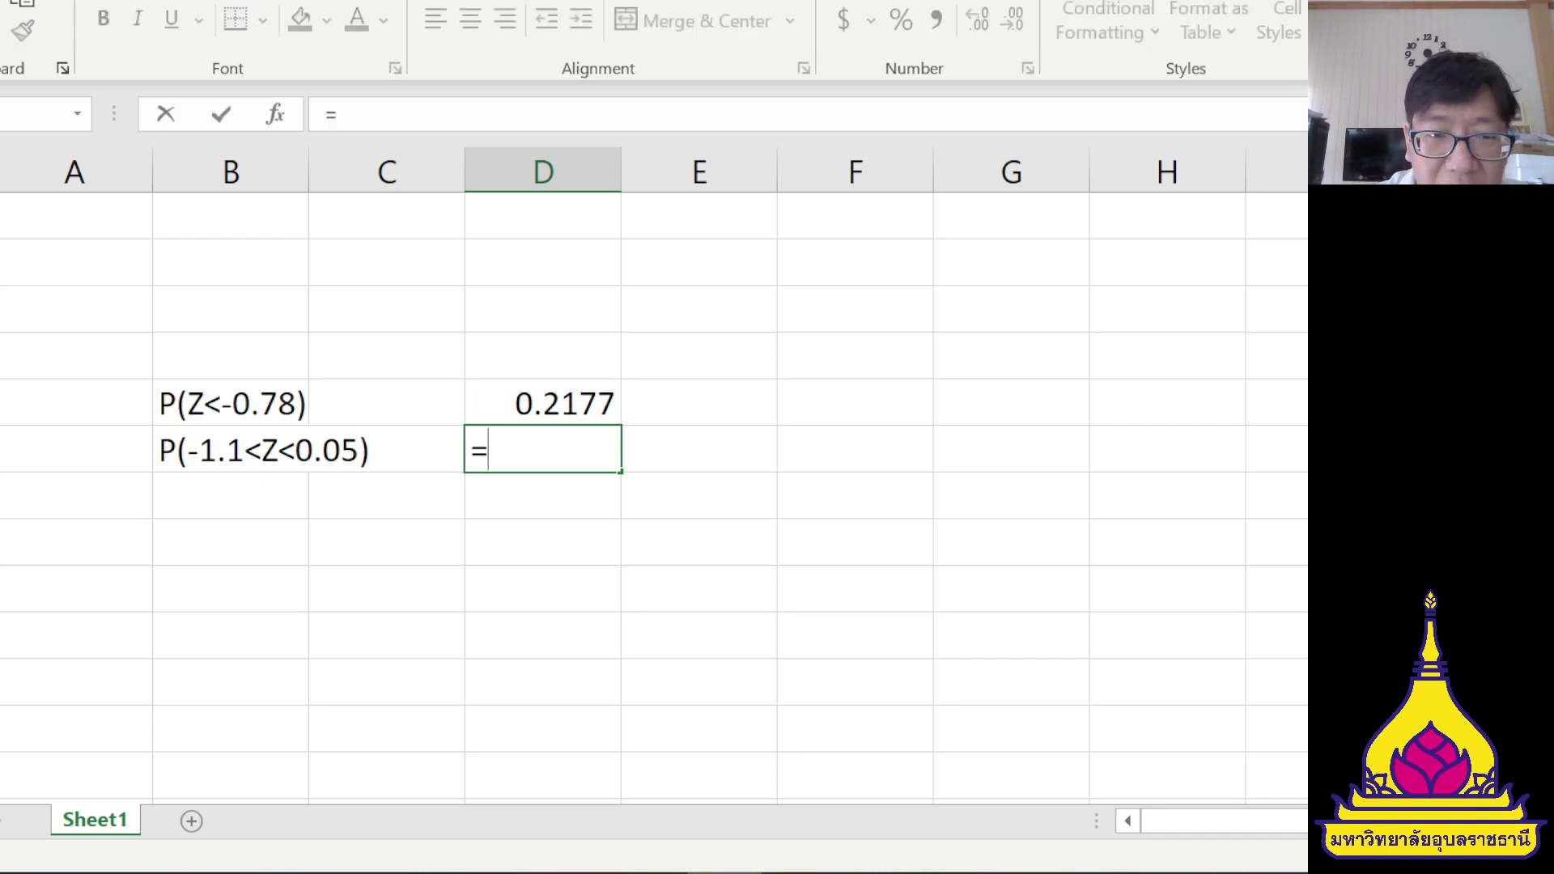
text(norm)
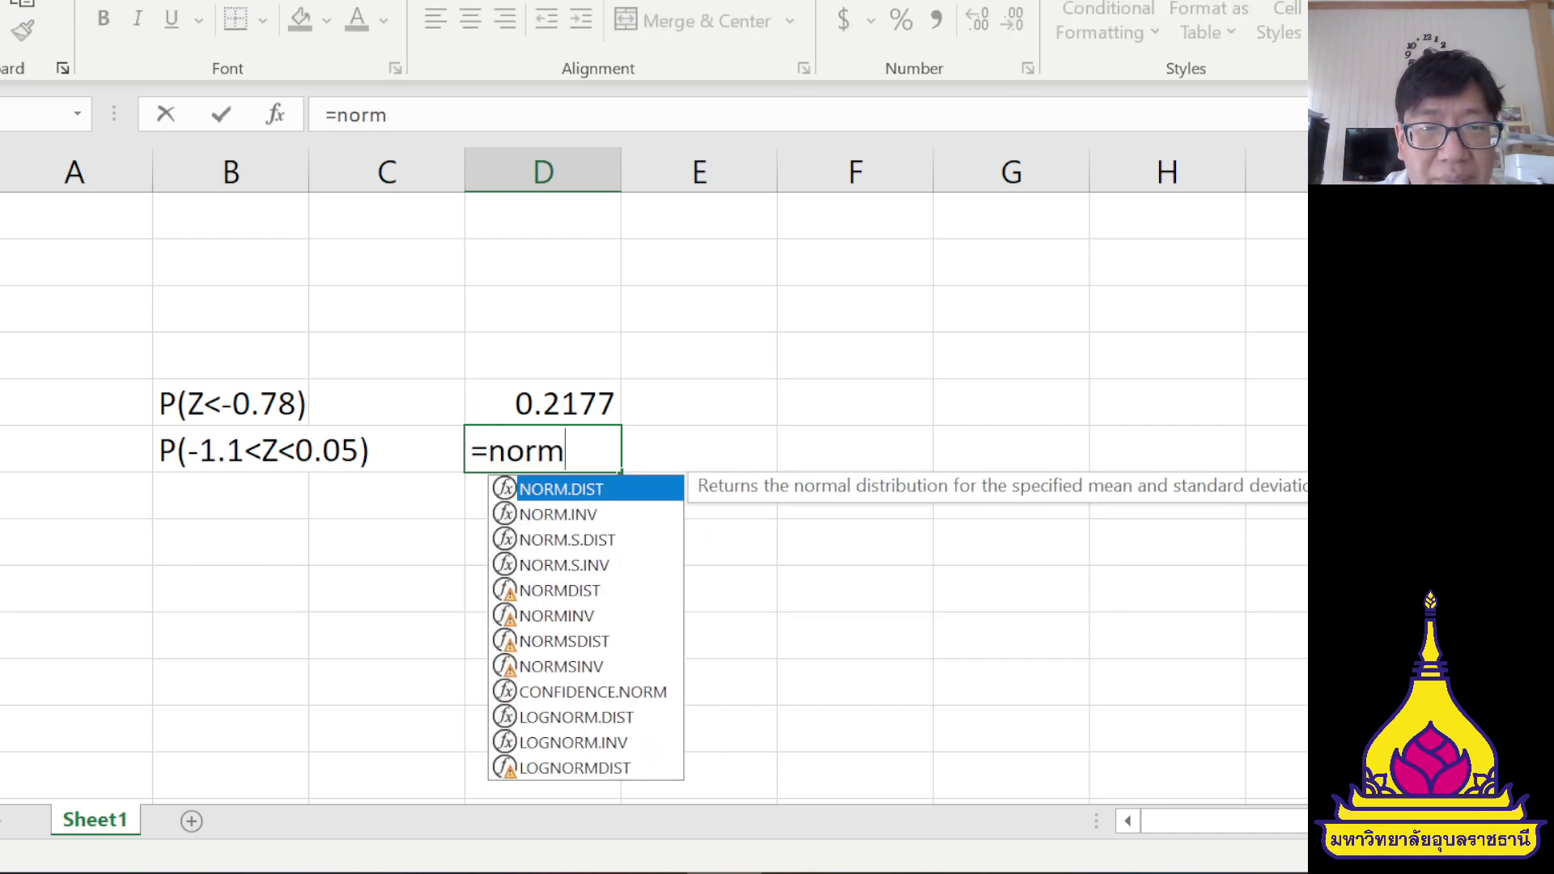
text(.s.)
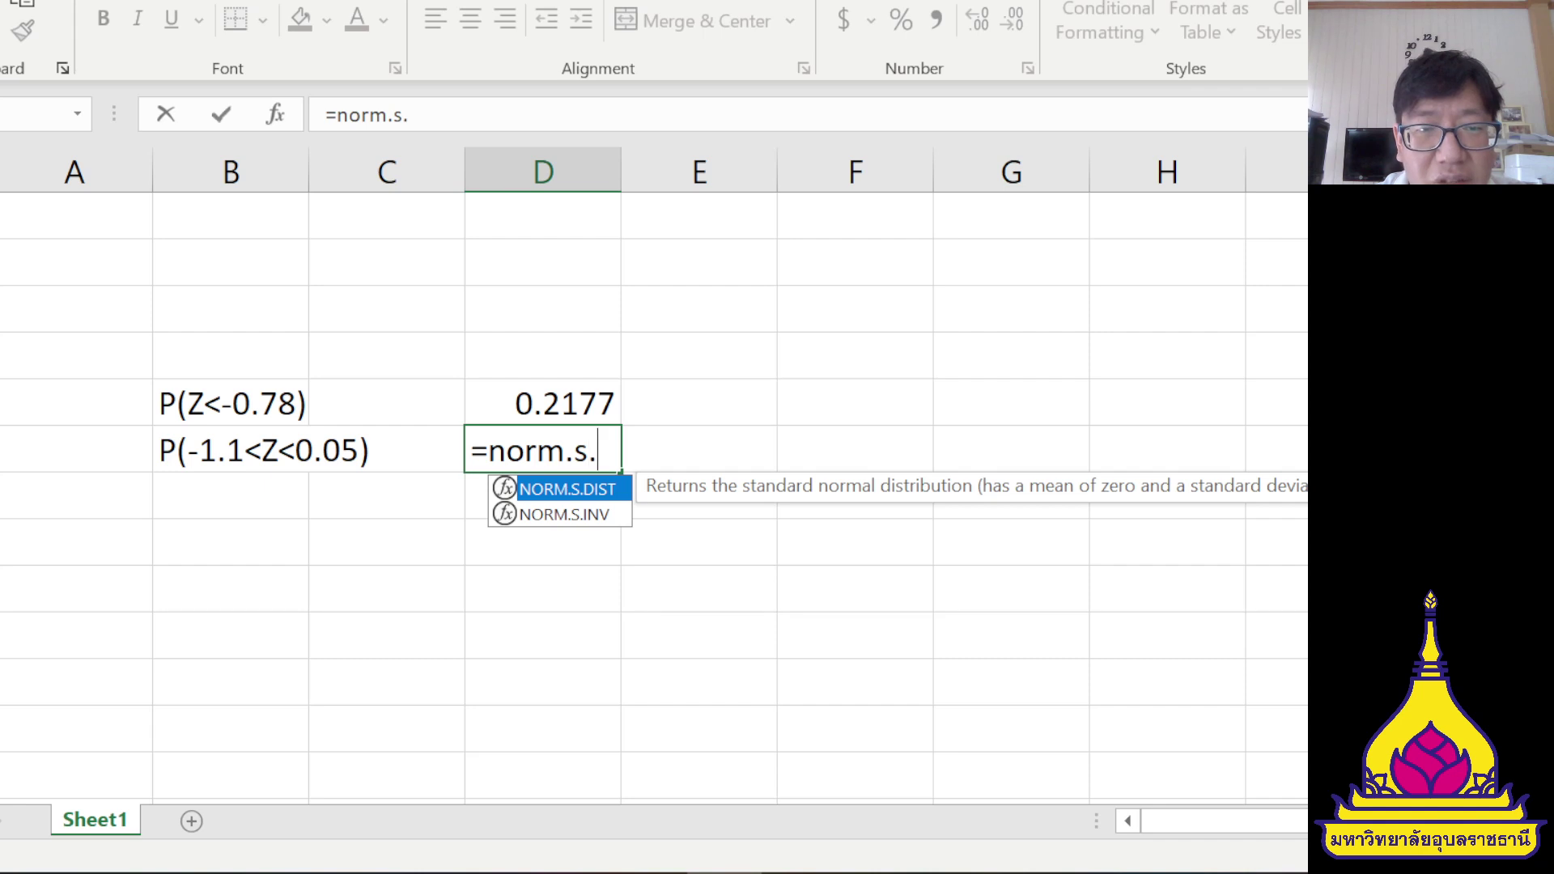
text(dist)
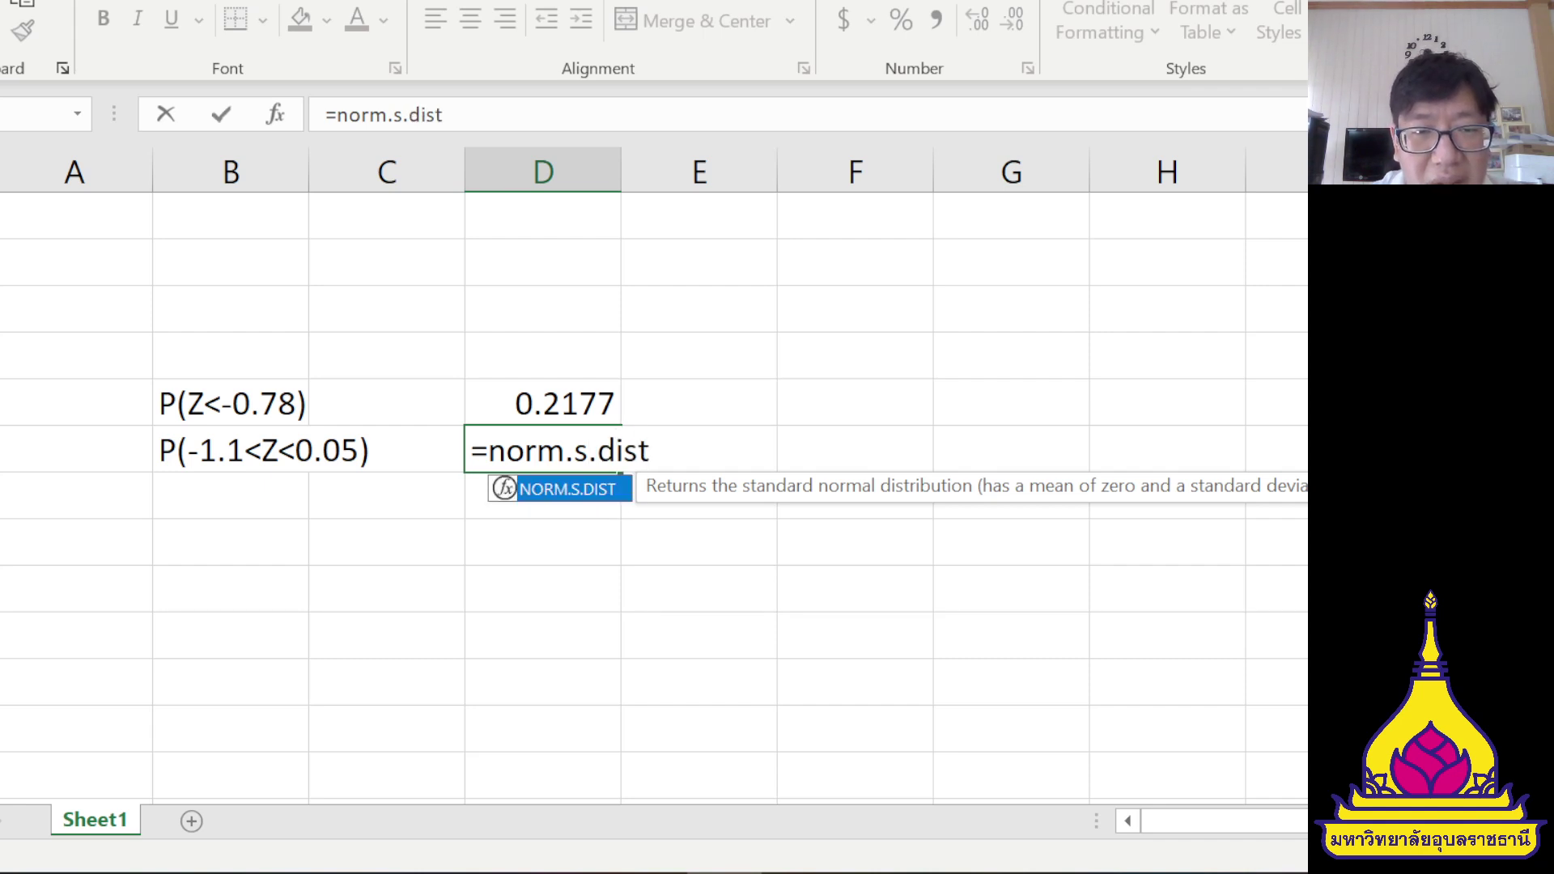
double_click(540, 490)
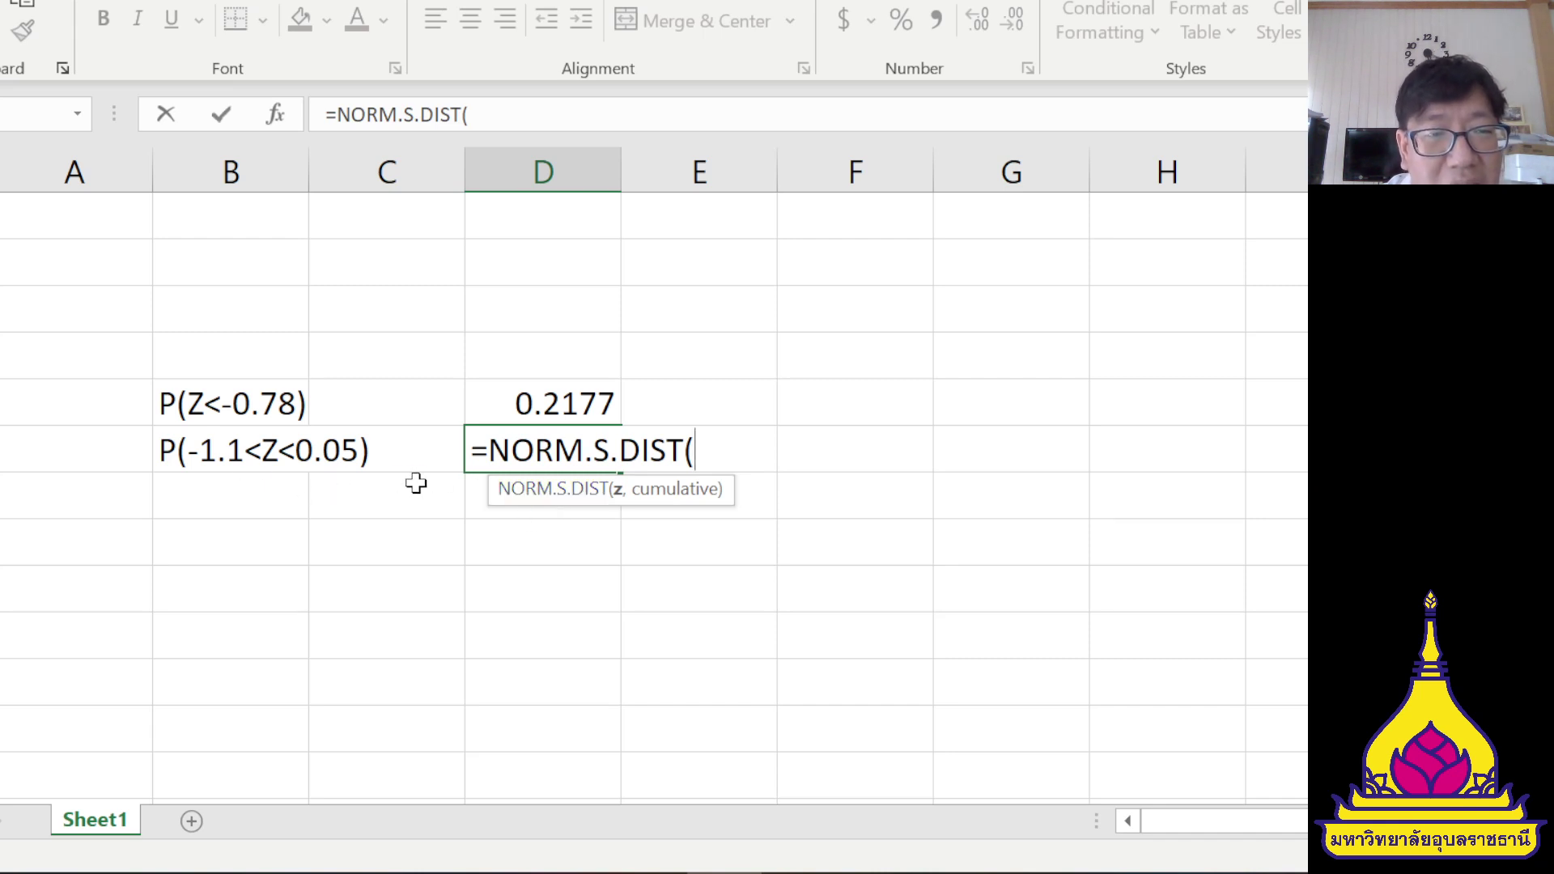
key(Escape)
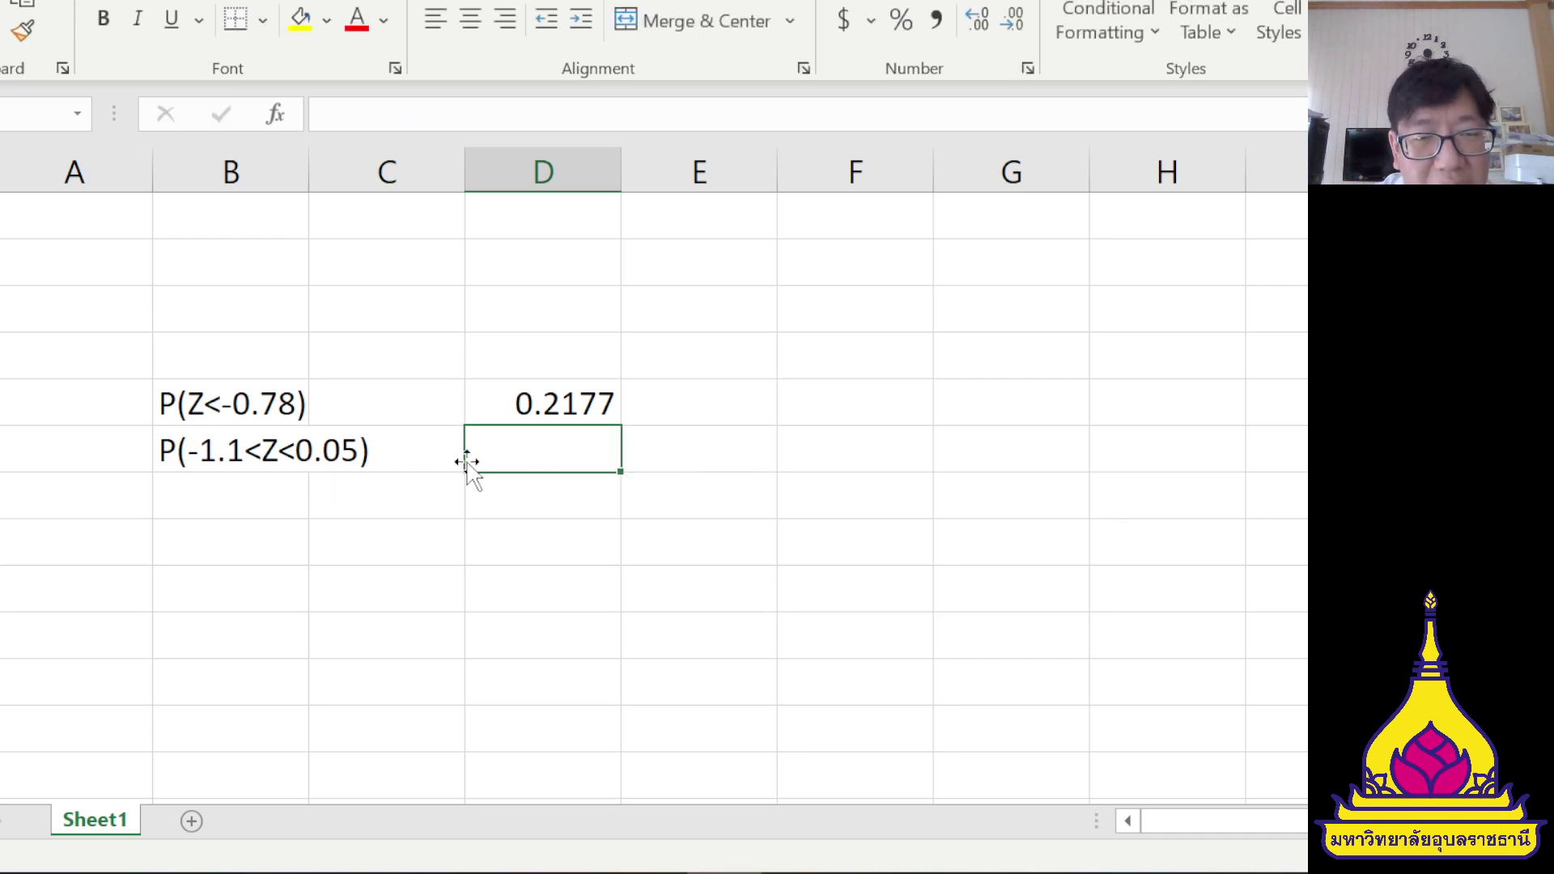
- Enter the label P(Z<0.05) in the column D cell of the P(-1.1<Z<0.05) row
key(F2)
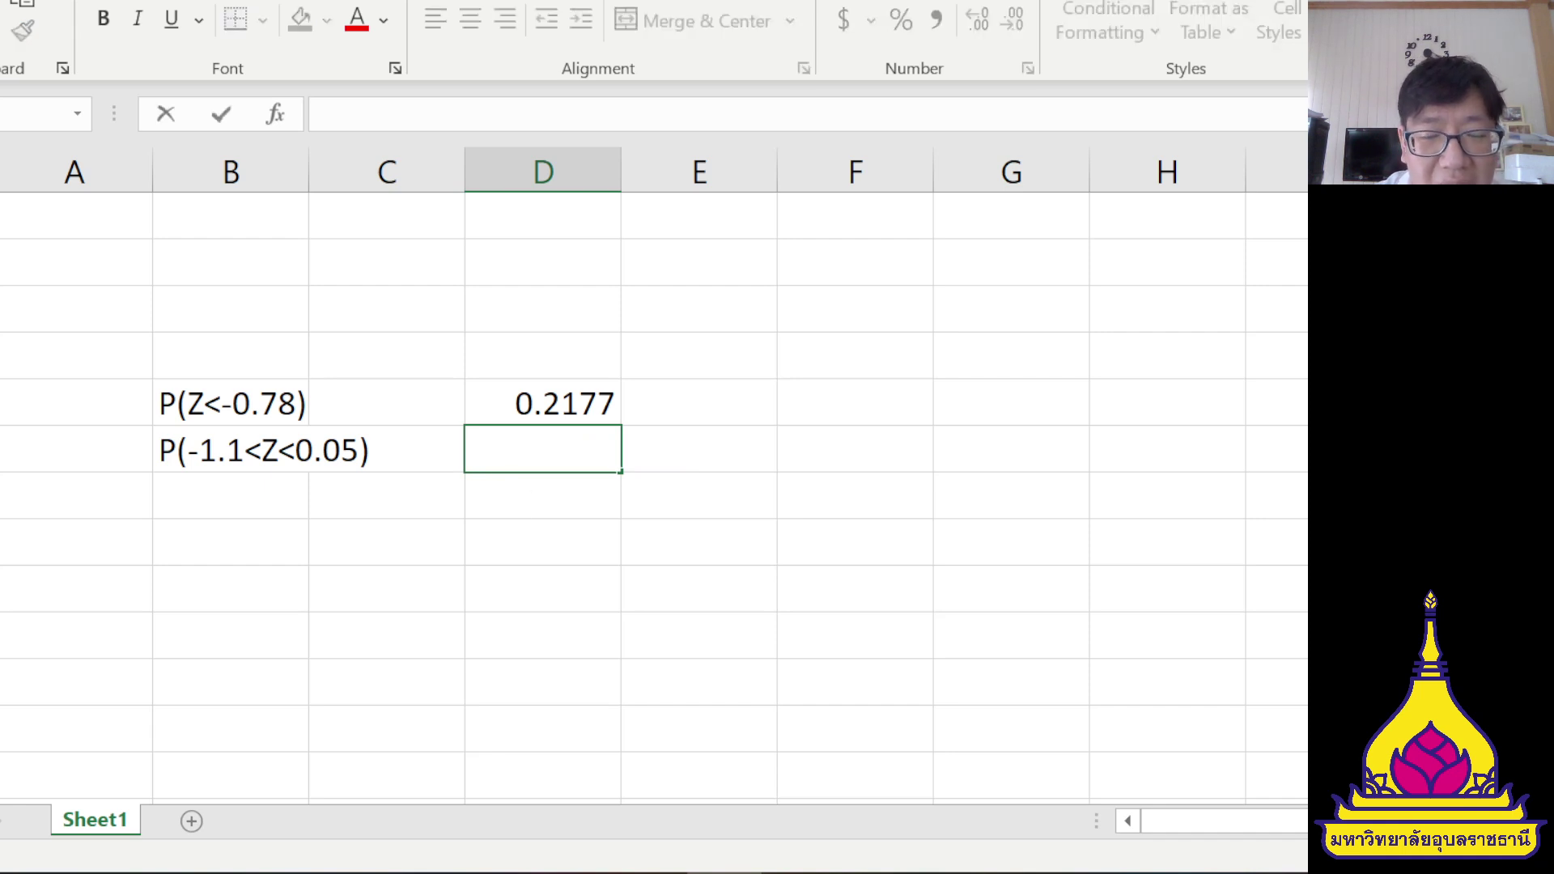
text(P)
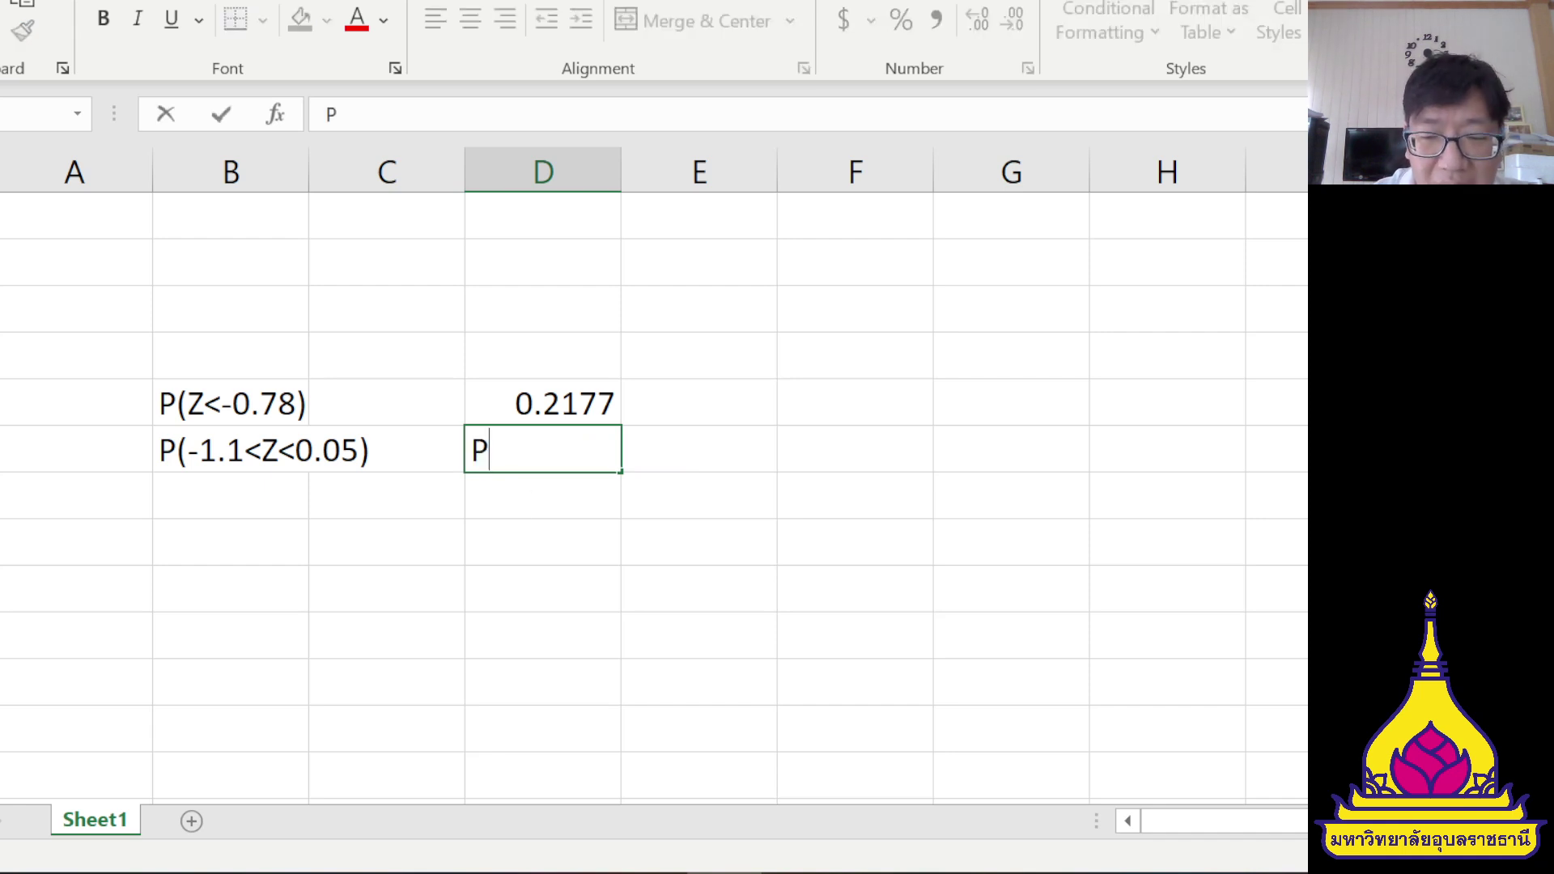
text((Z)
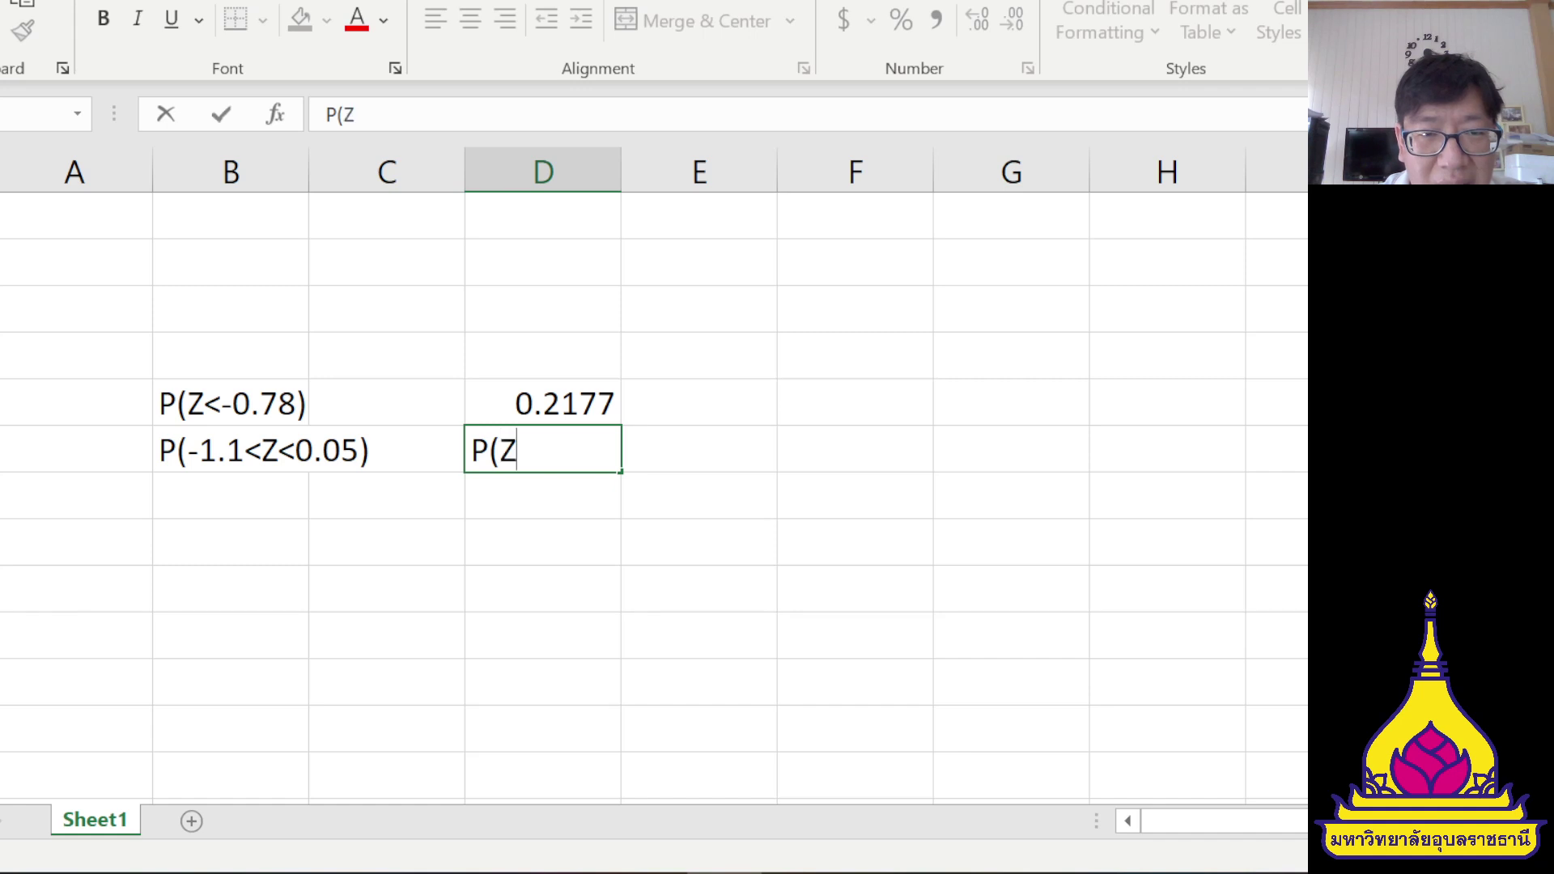
text(<)
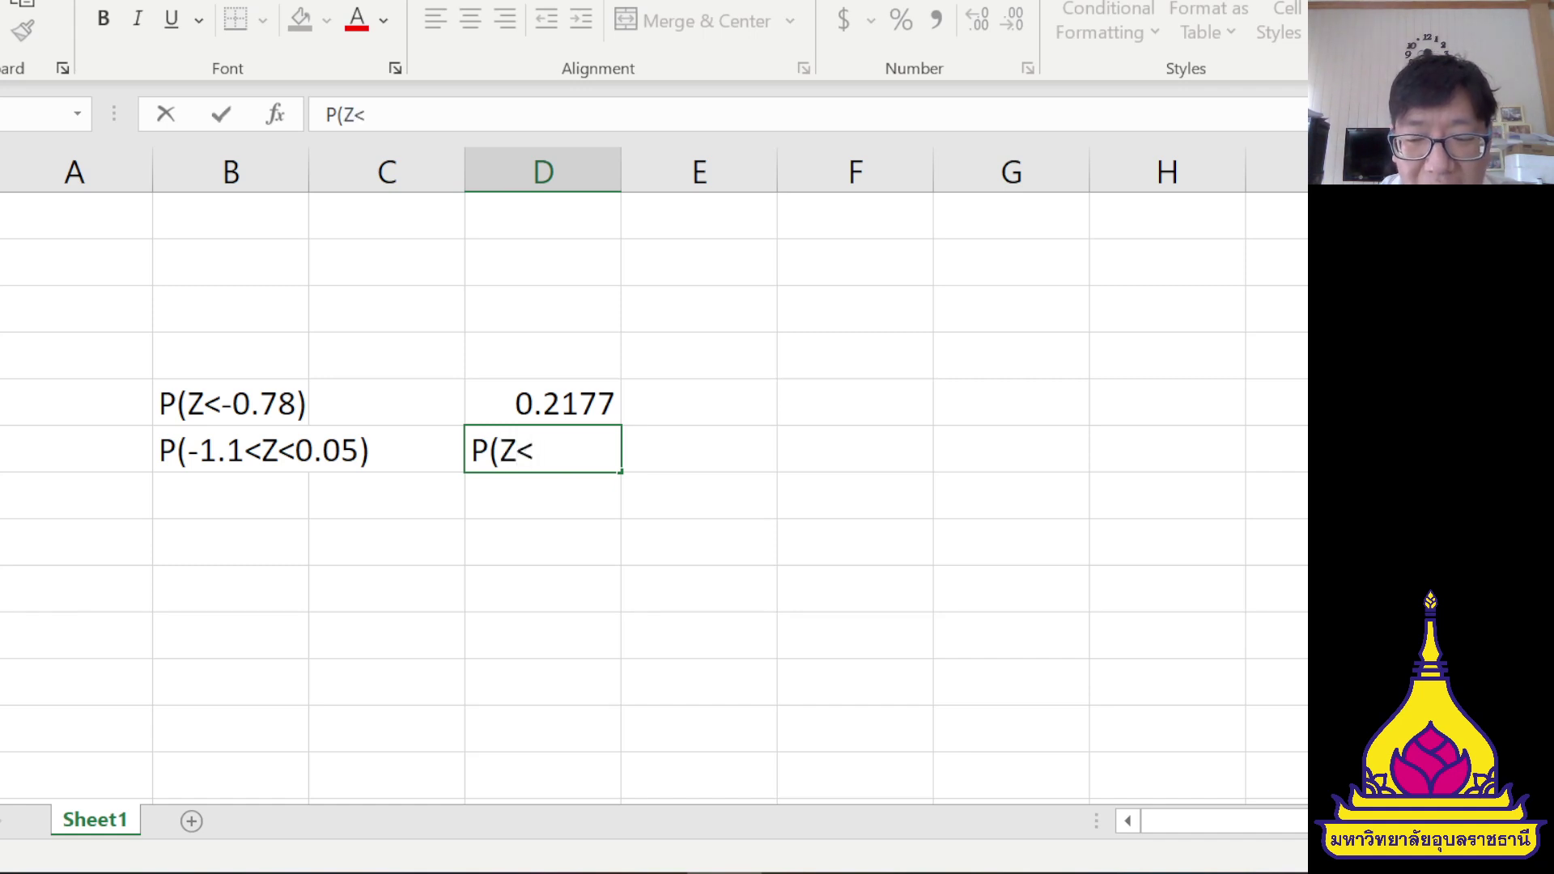
text(0.05))
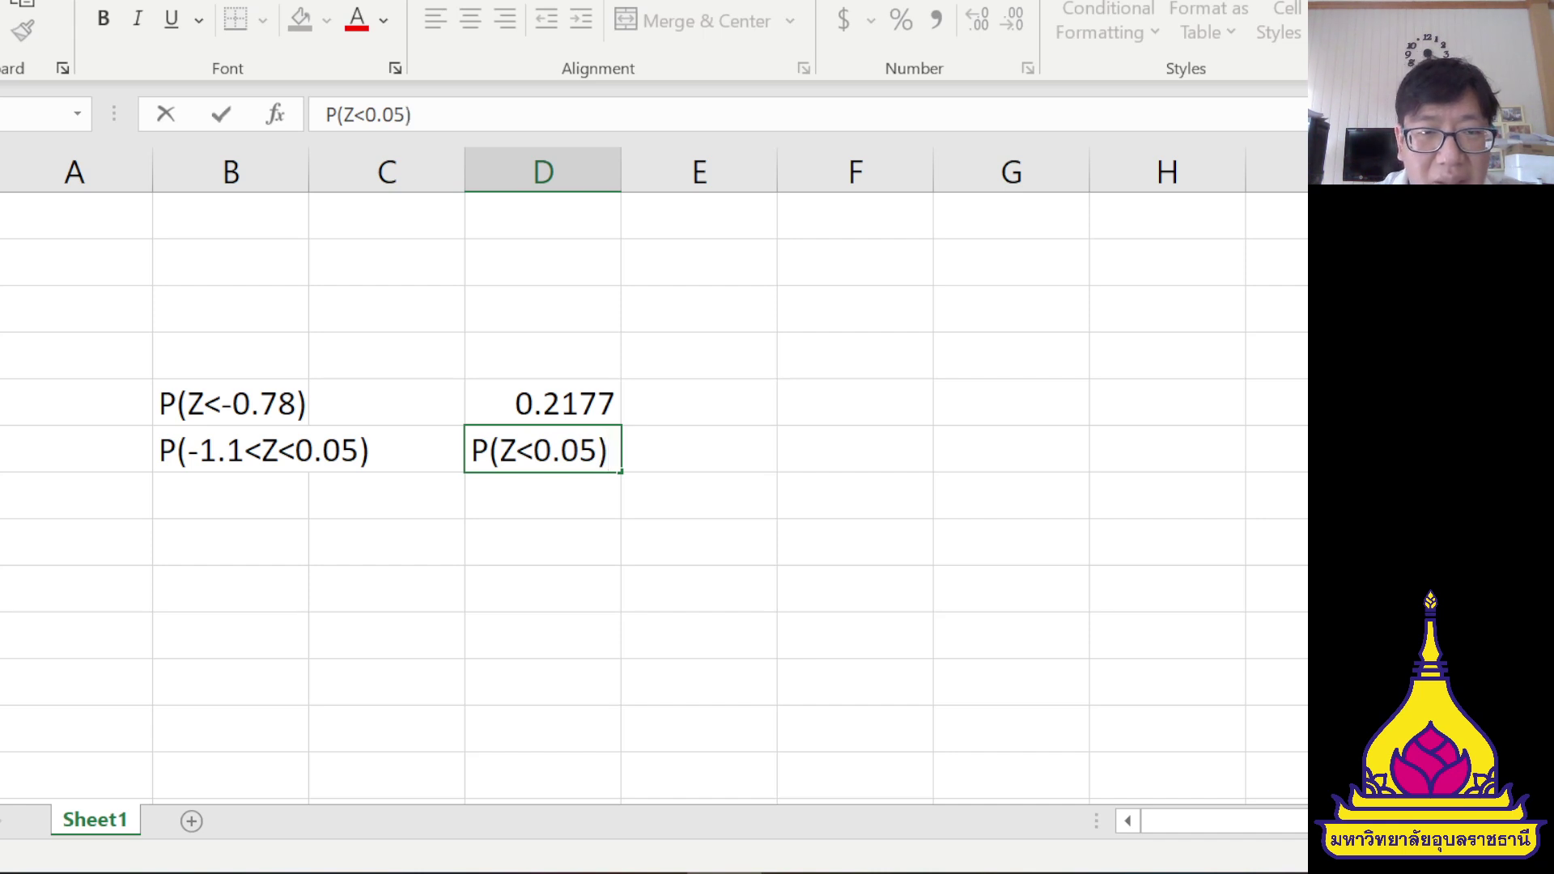
- Enter a lone minus sign in cell E6, beside the P(Z<0.05) label
double_click(652, 451)
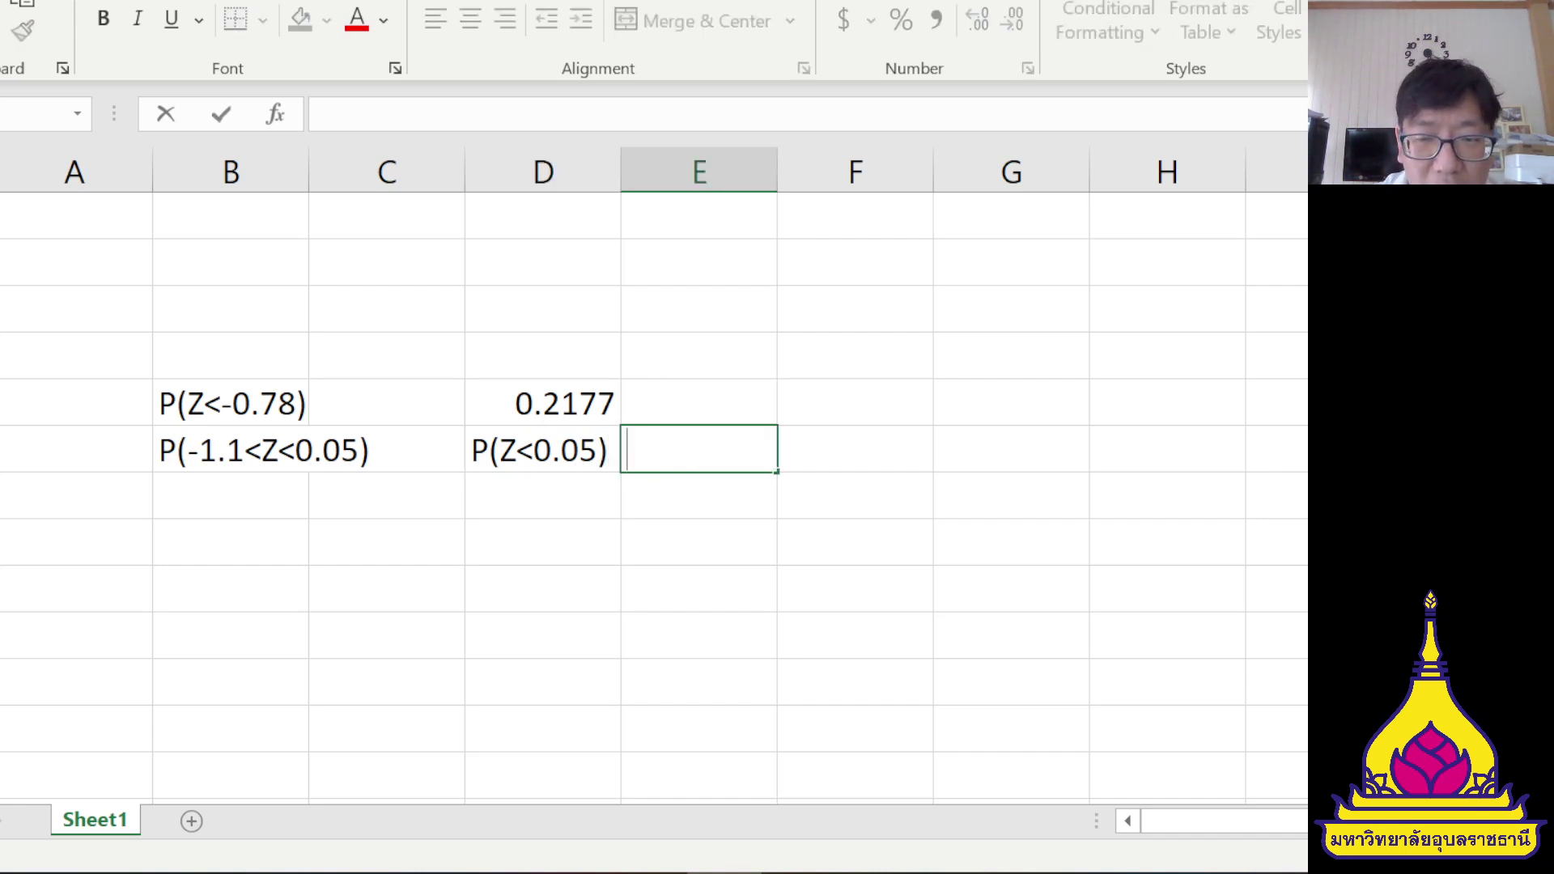
text(-)
click(801, 448)
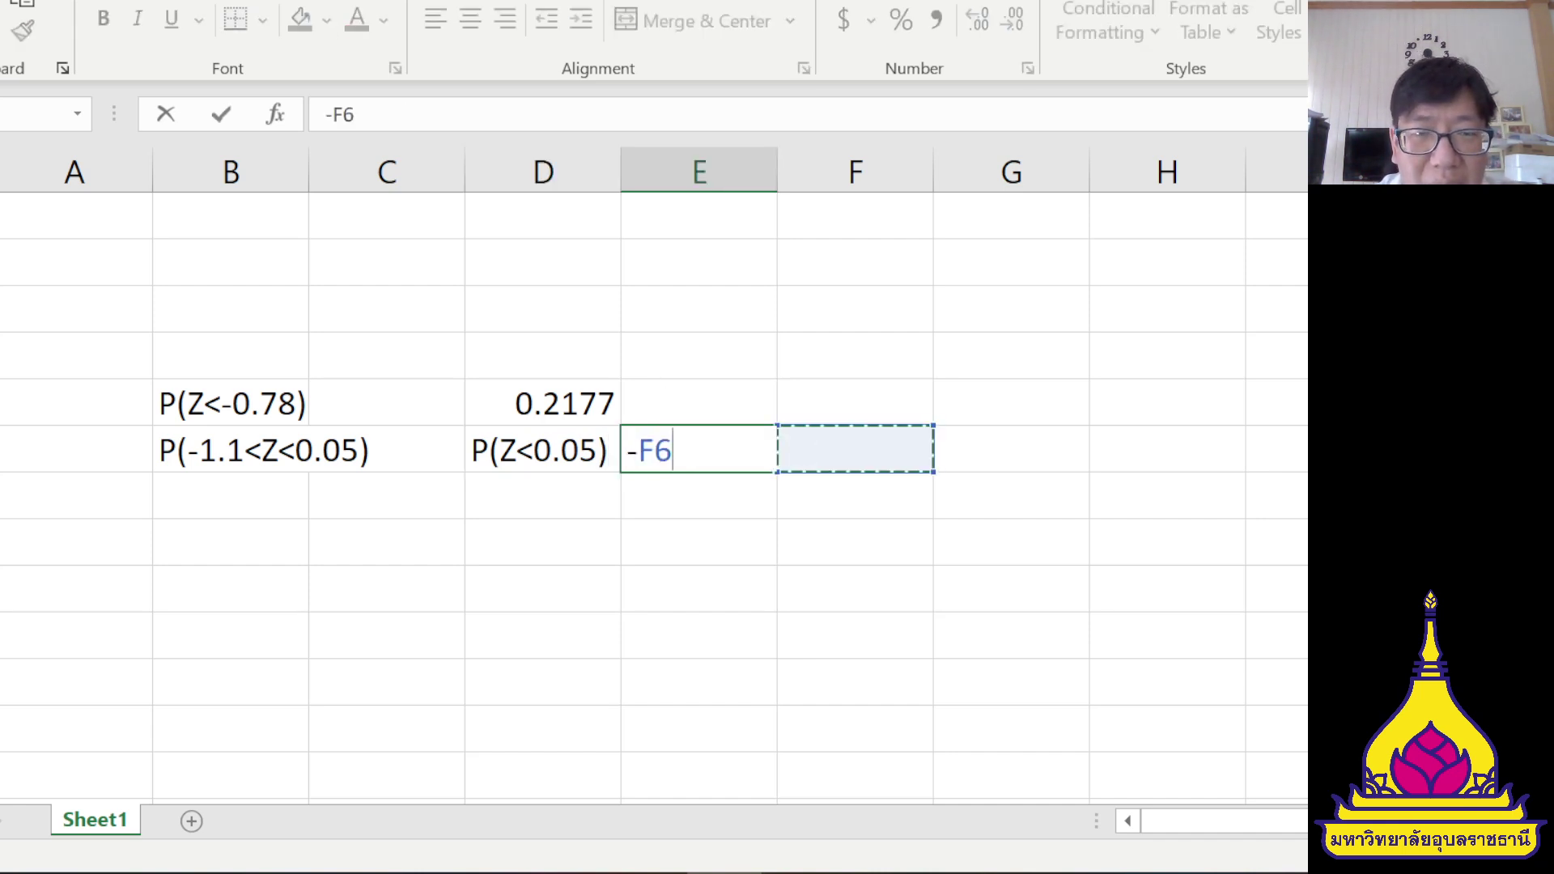
key(BackSpace)
key(BackSpace)
key(Return)
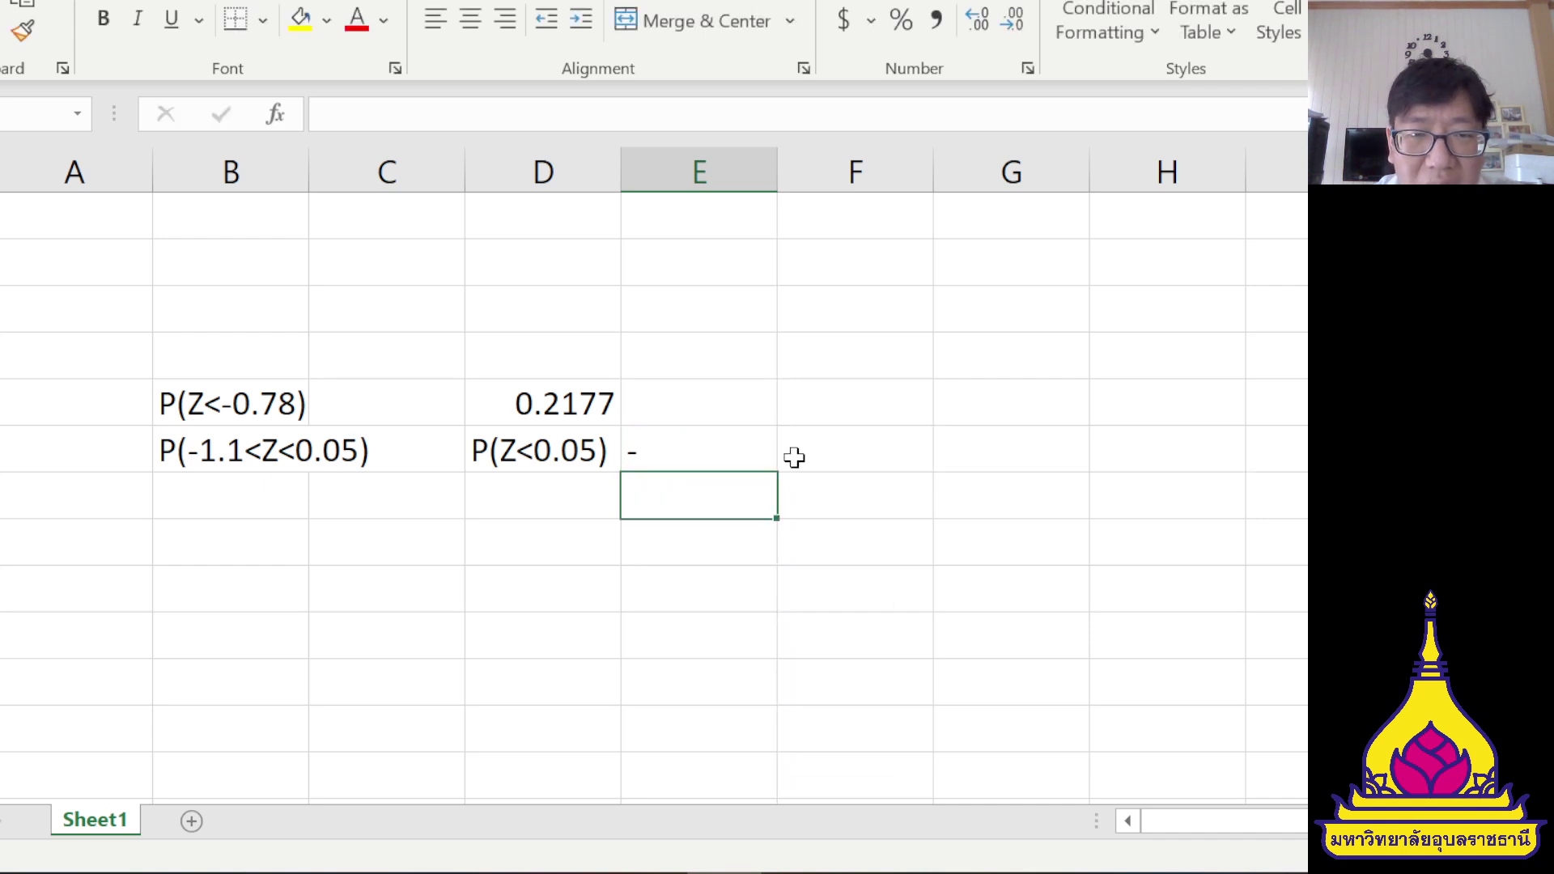
- Enter the label P(Z<-1.1) in cell F6, following the minus sign
click(819, 457)
key(F2)
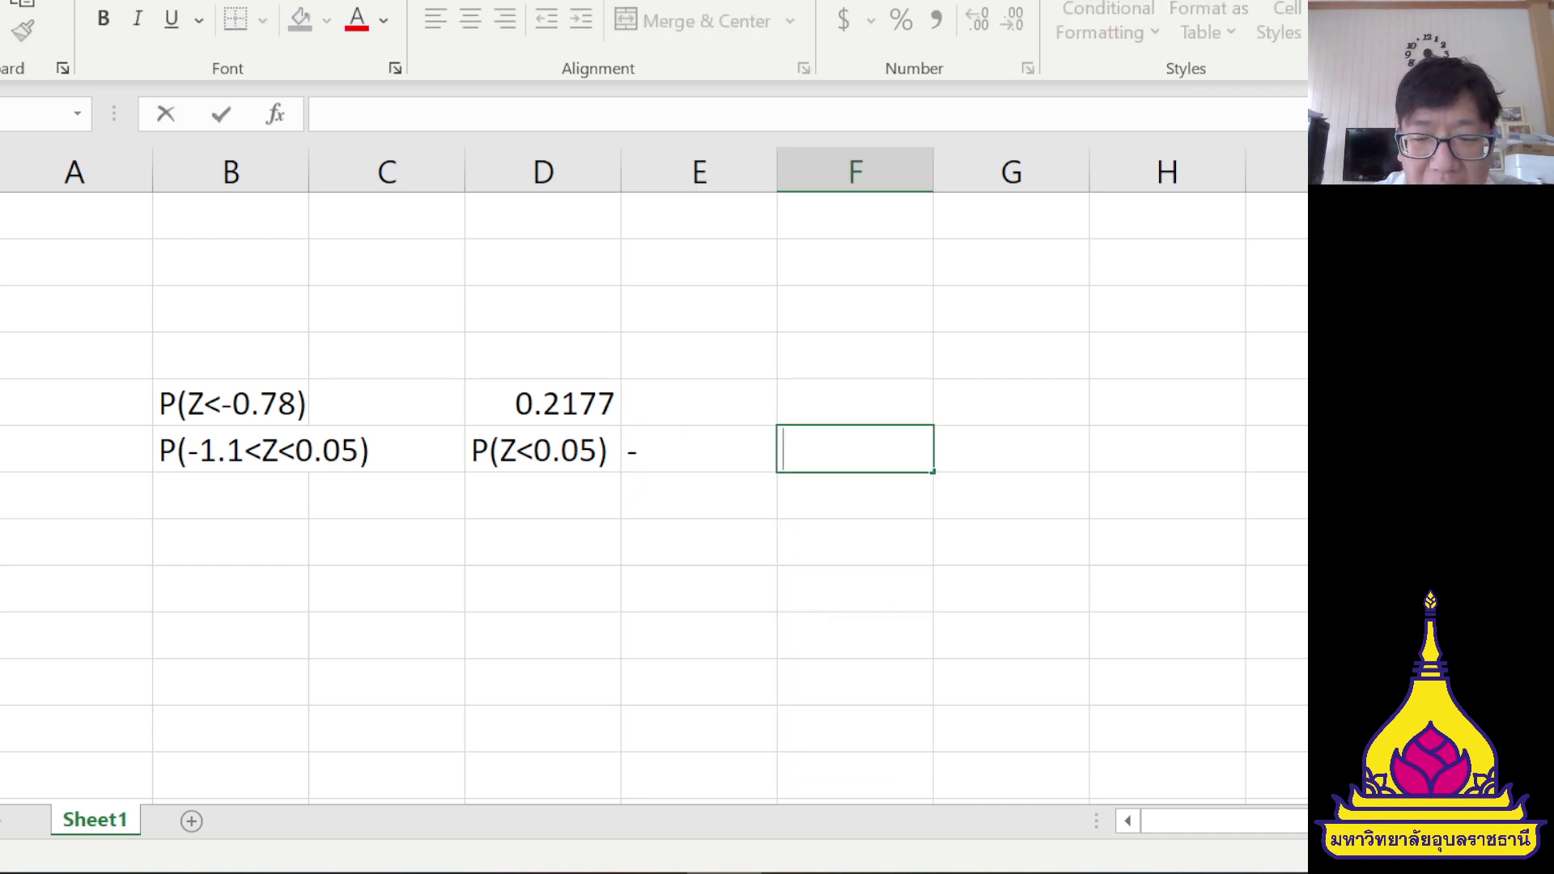
text(P()
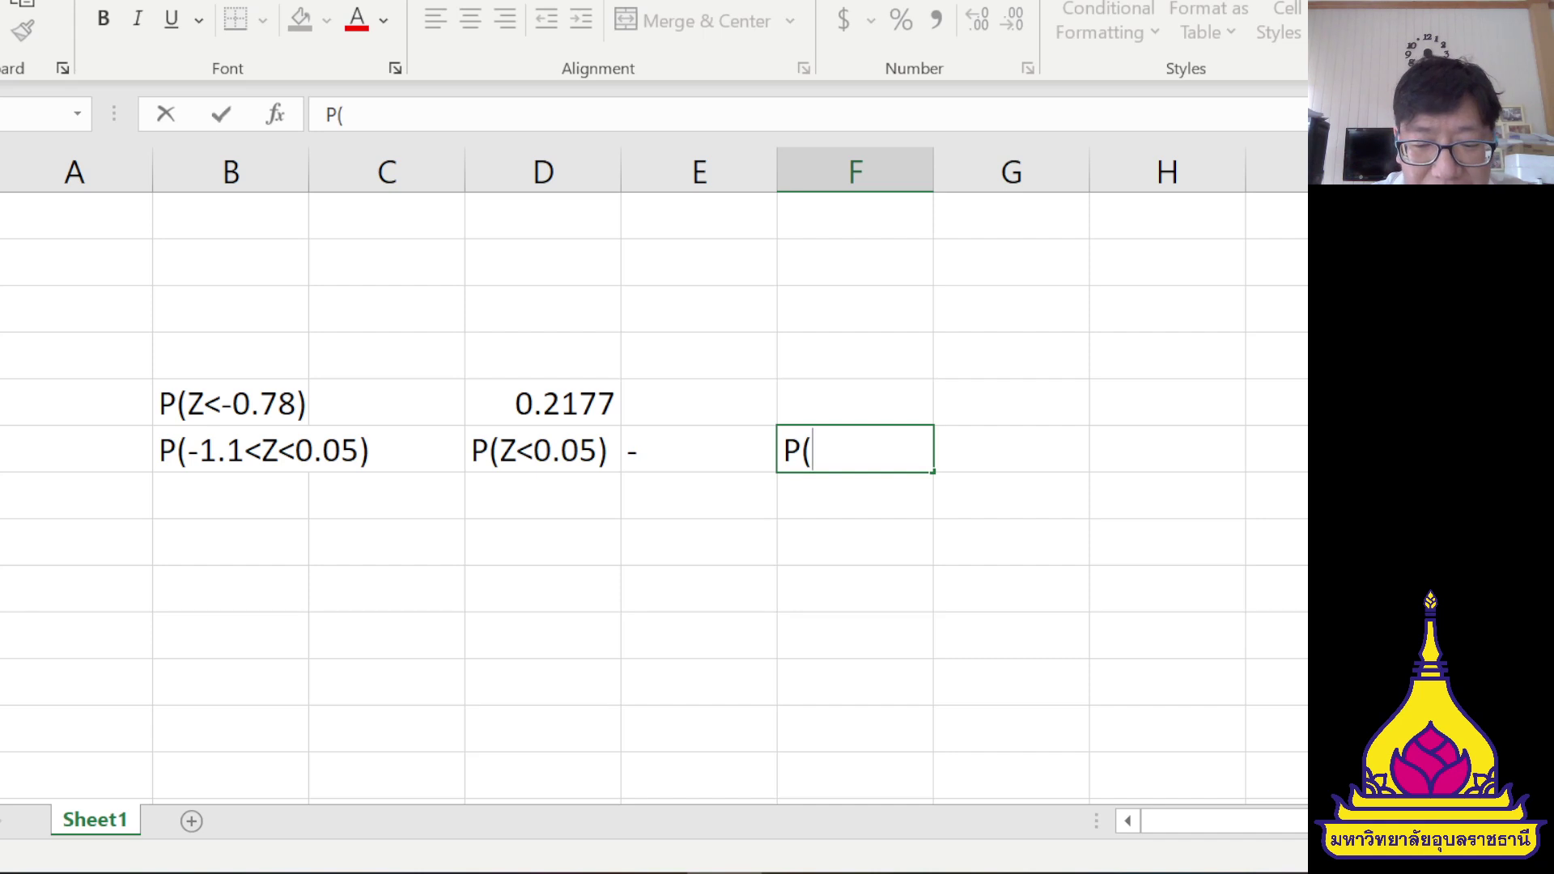
text(Z<-1.1)
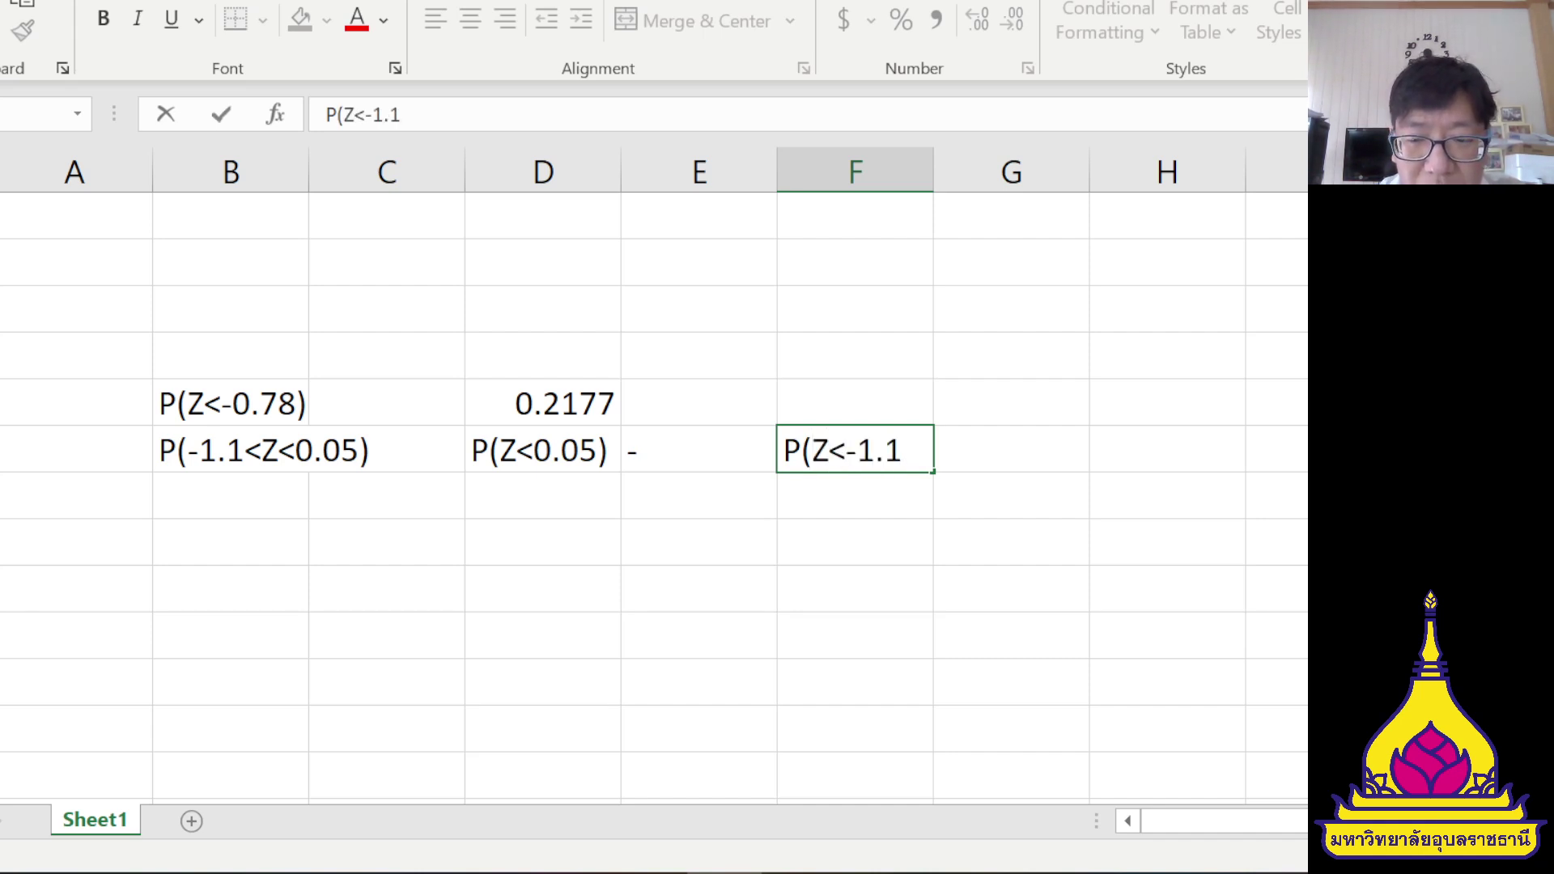
text())
key(Return)
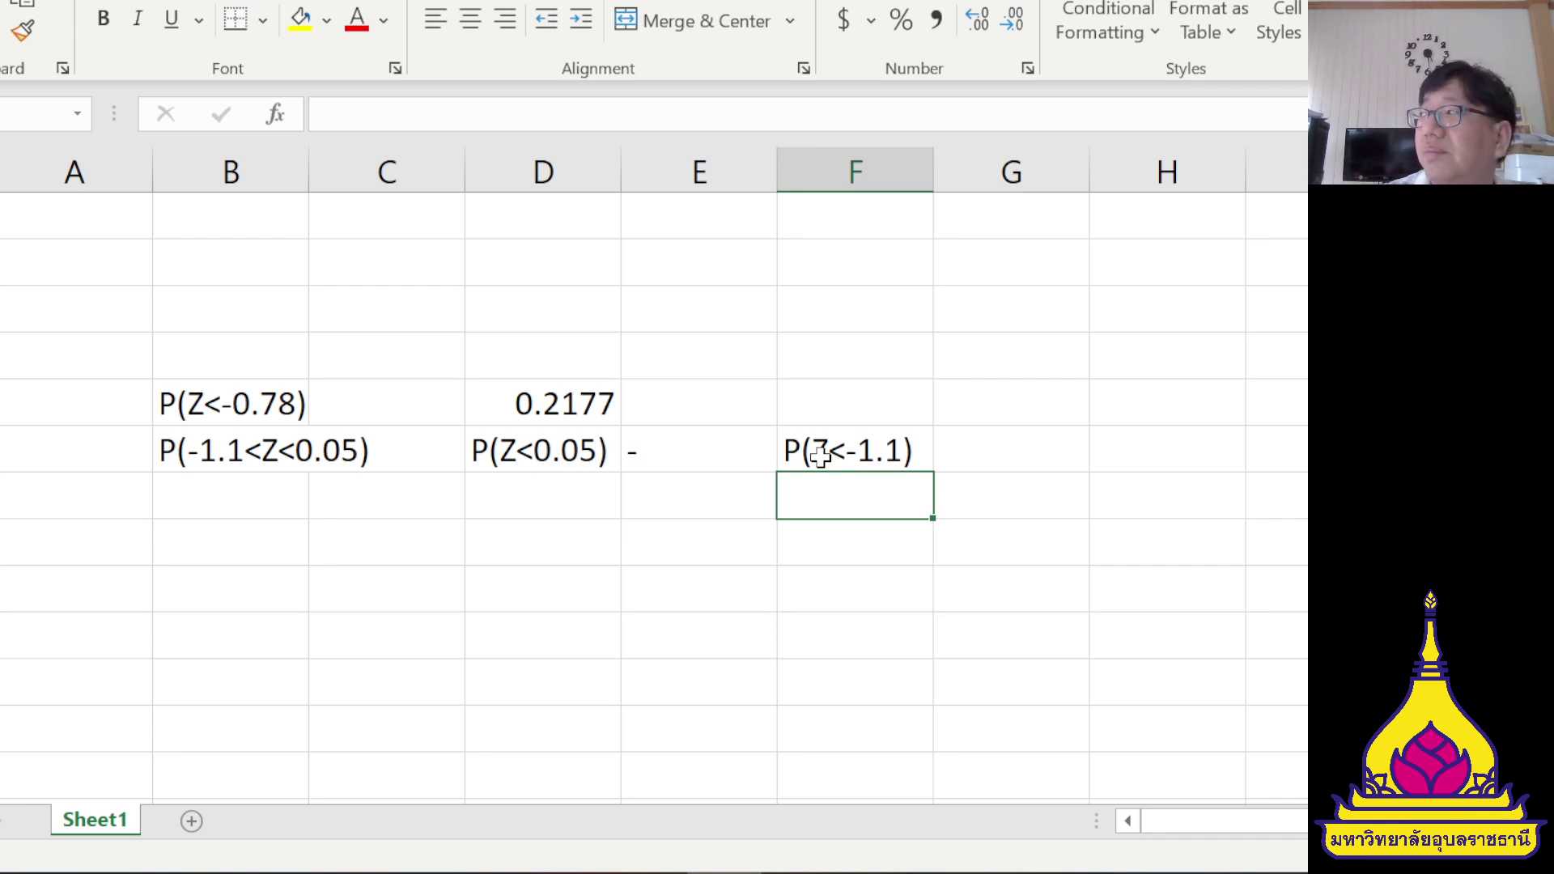
- Calculate P(Z<0.05) in cell D7, below its label, with the formula =NORM.S.DIST(0.05,true)
double_click(576, 493)
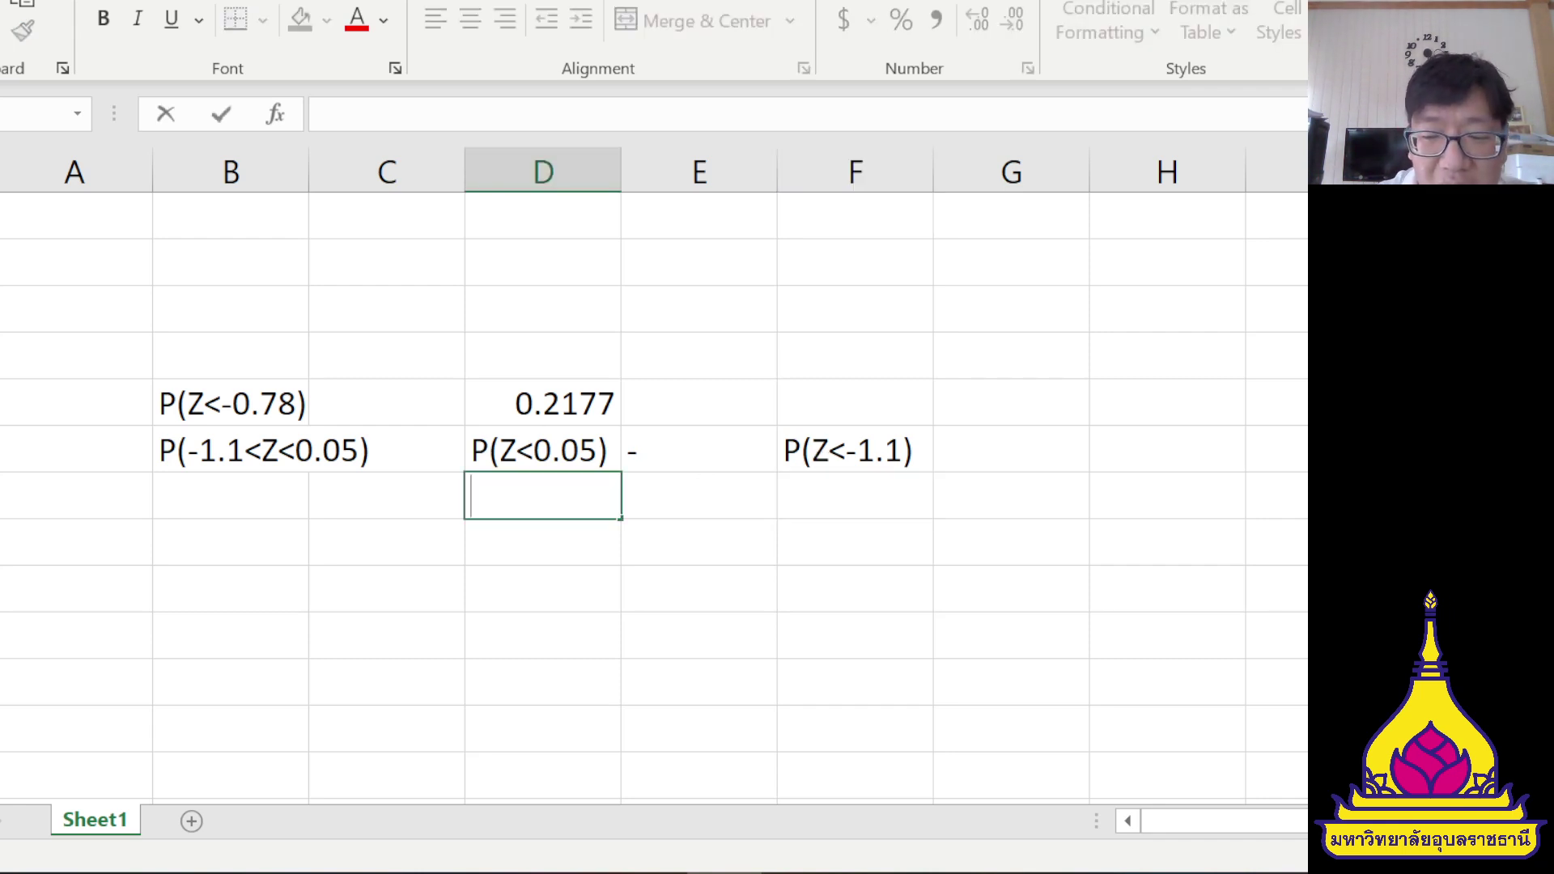
text(=)
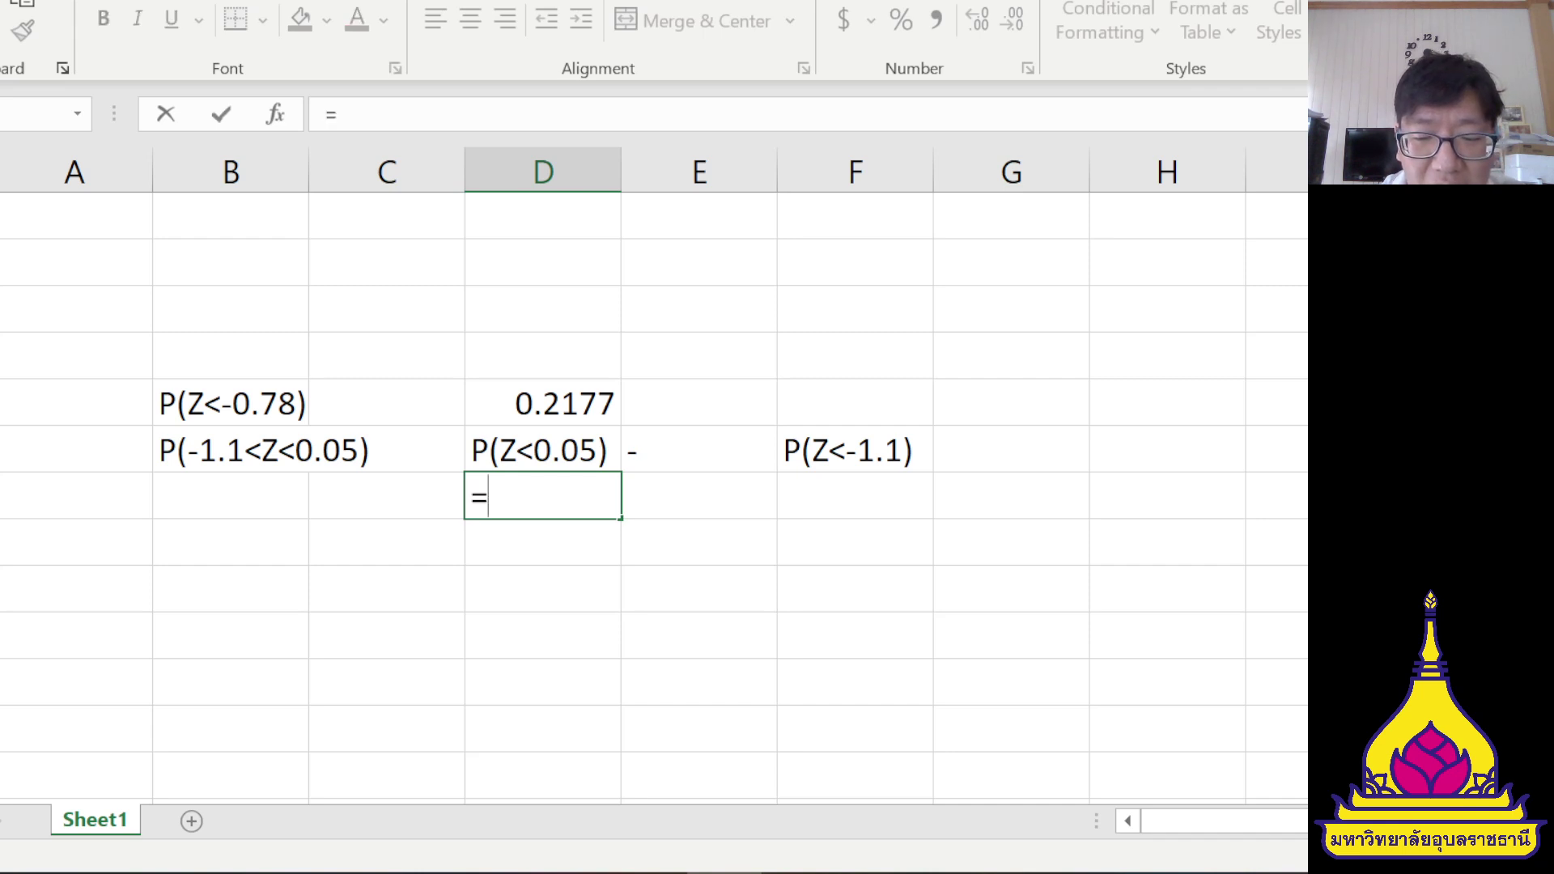
text(norm)
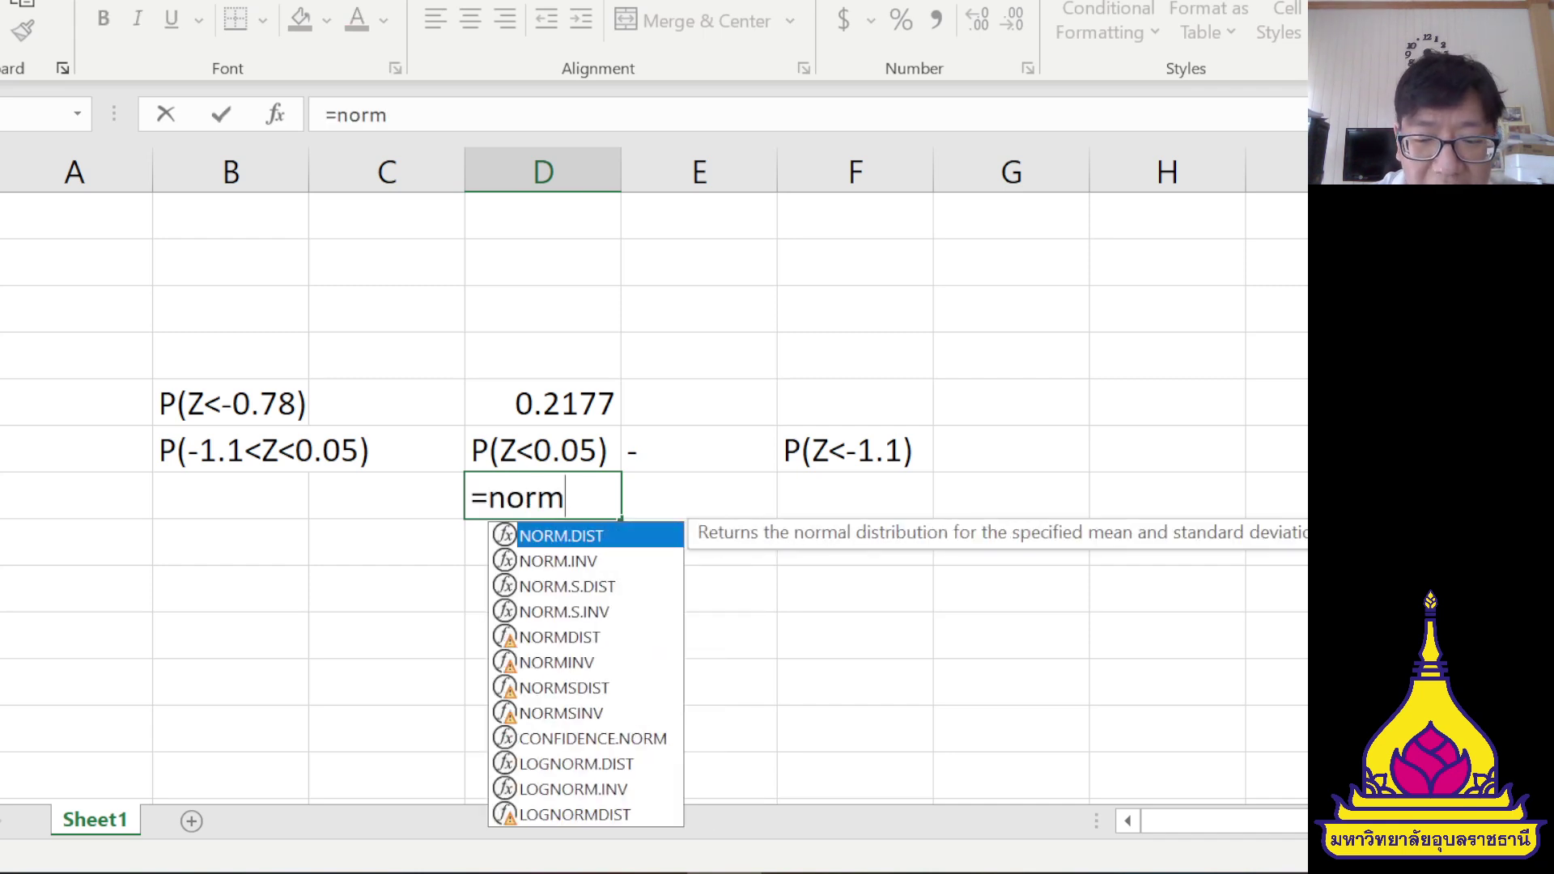
text(.s)
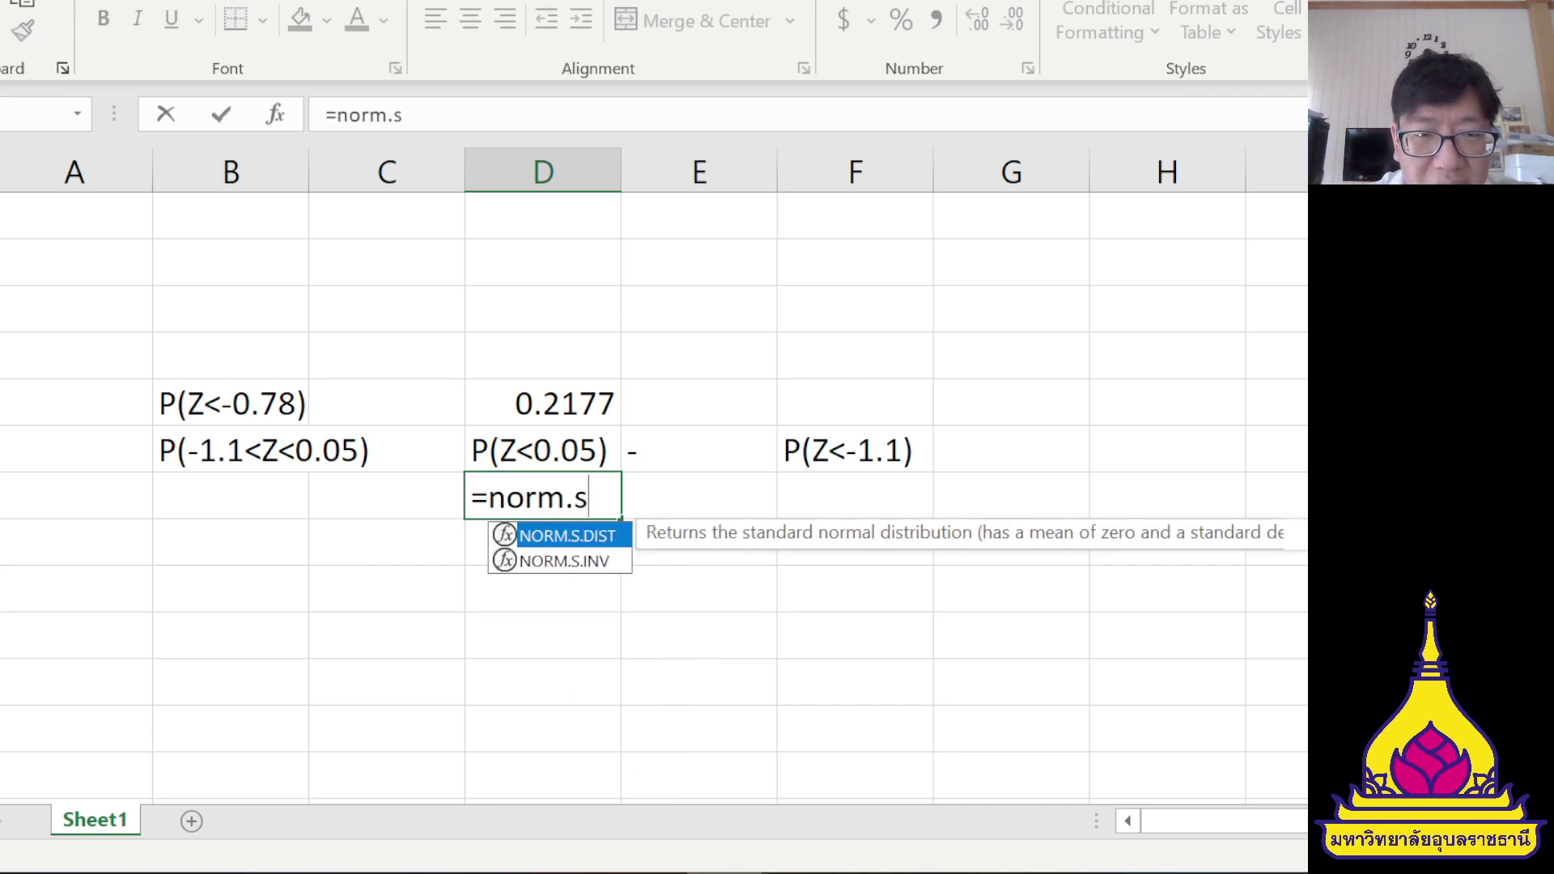
double_click(580, 537)
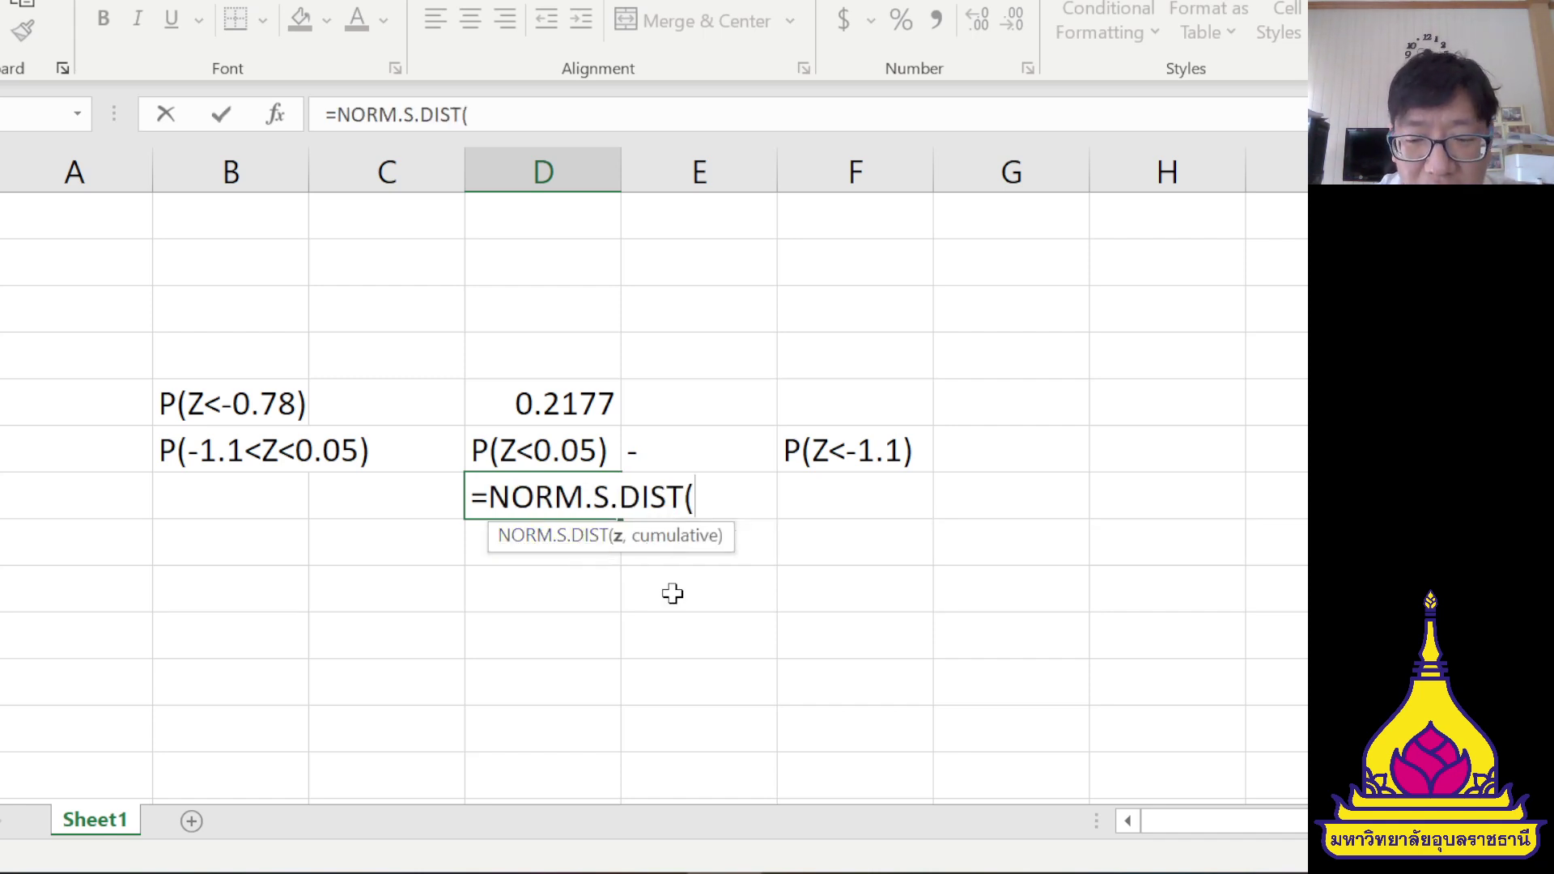
text(0.05)
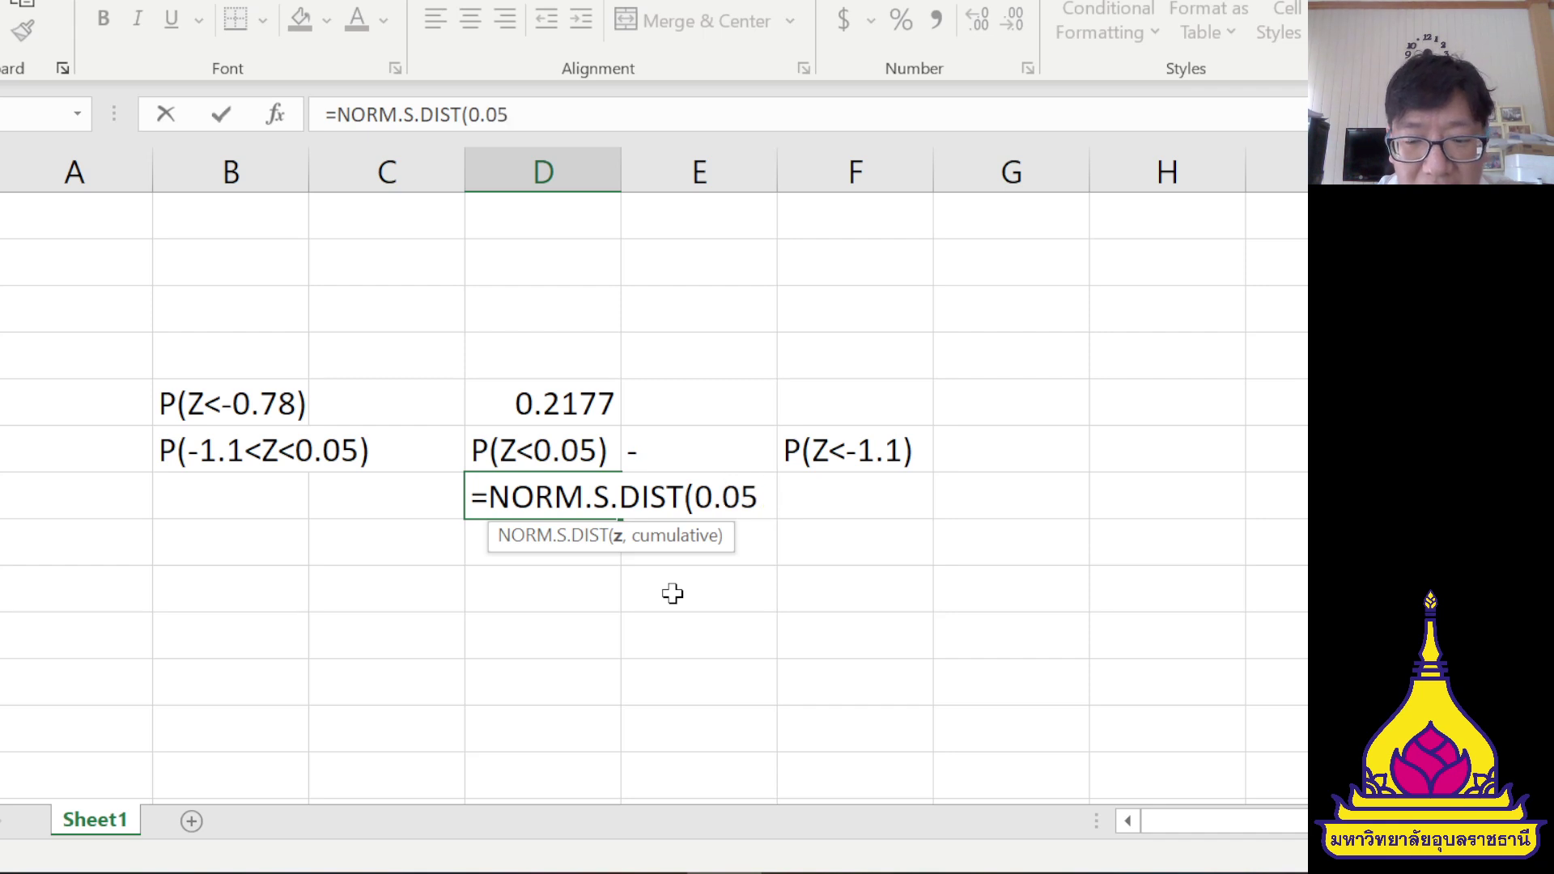
text(,t)
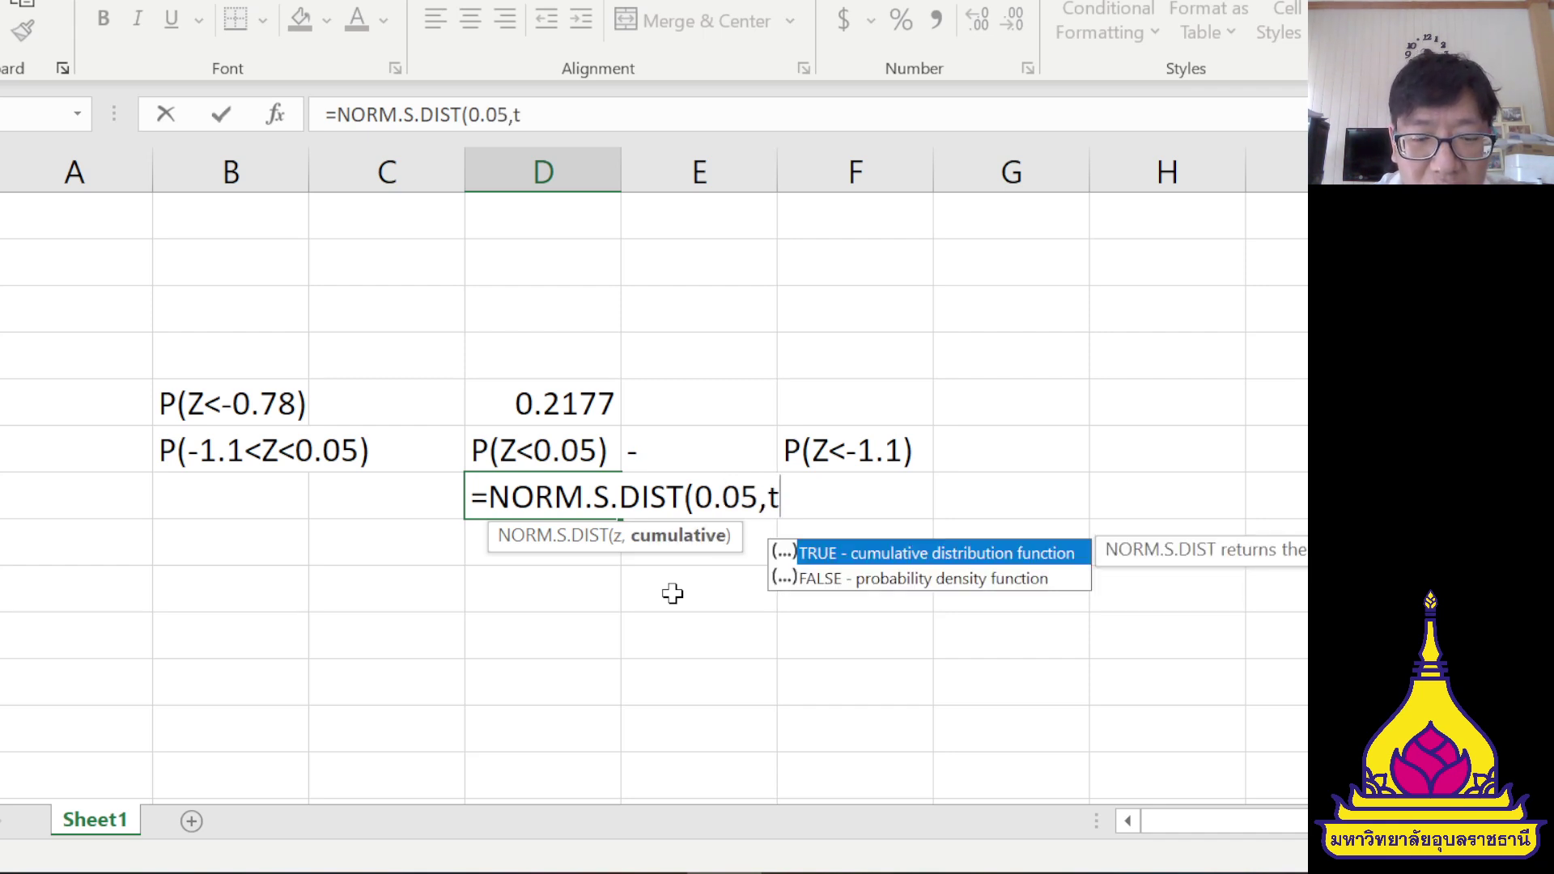
text(rue))
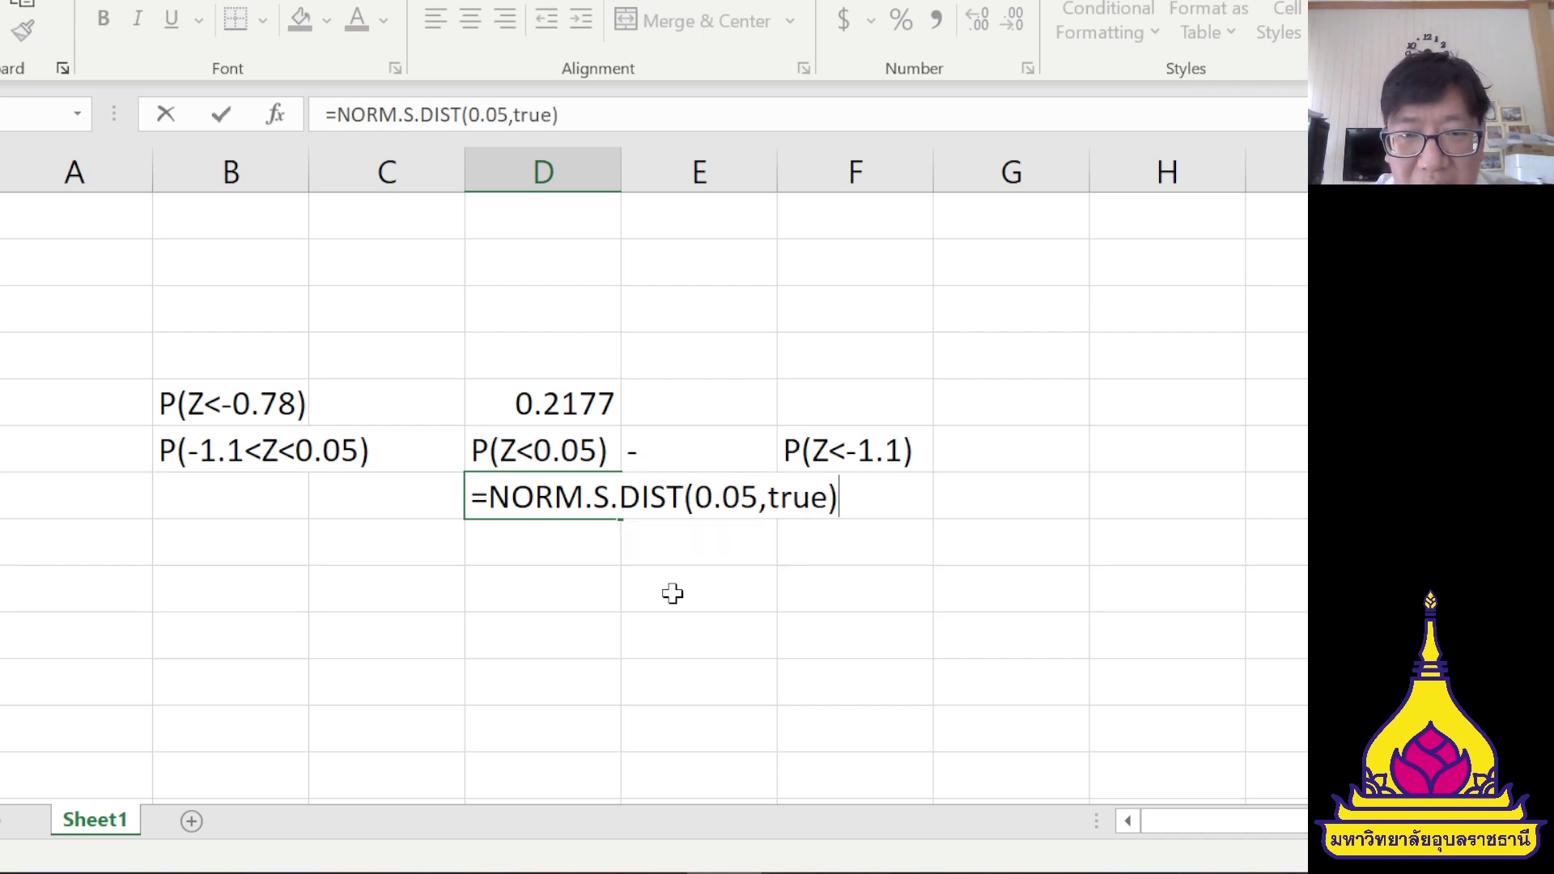
key(Return)
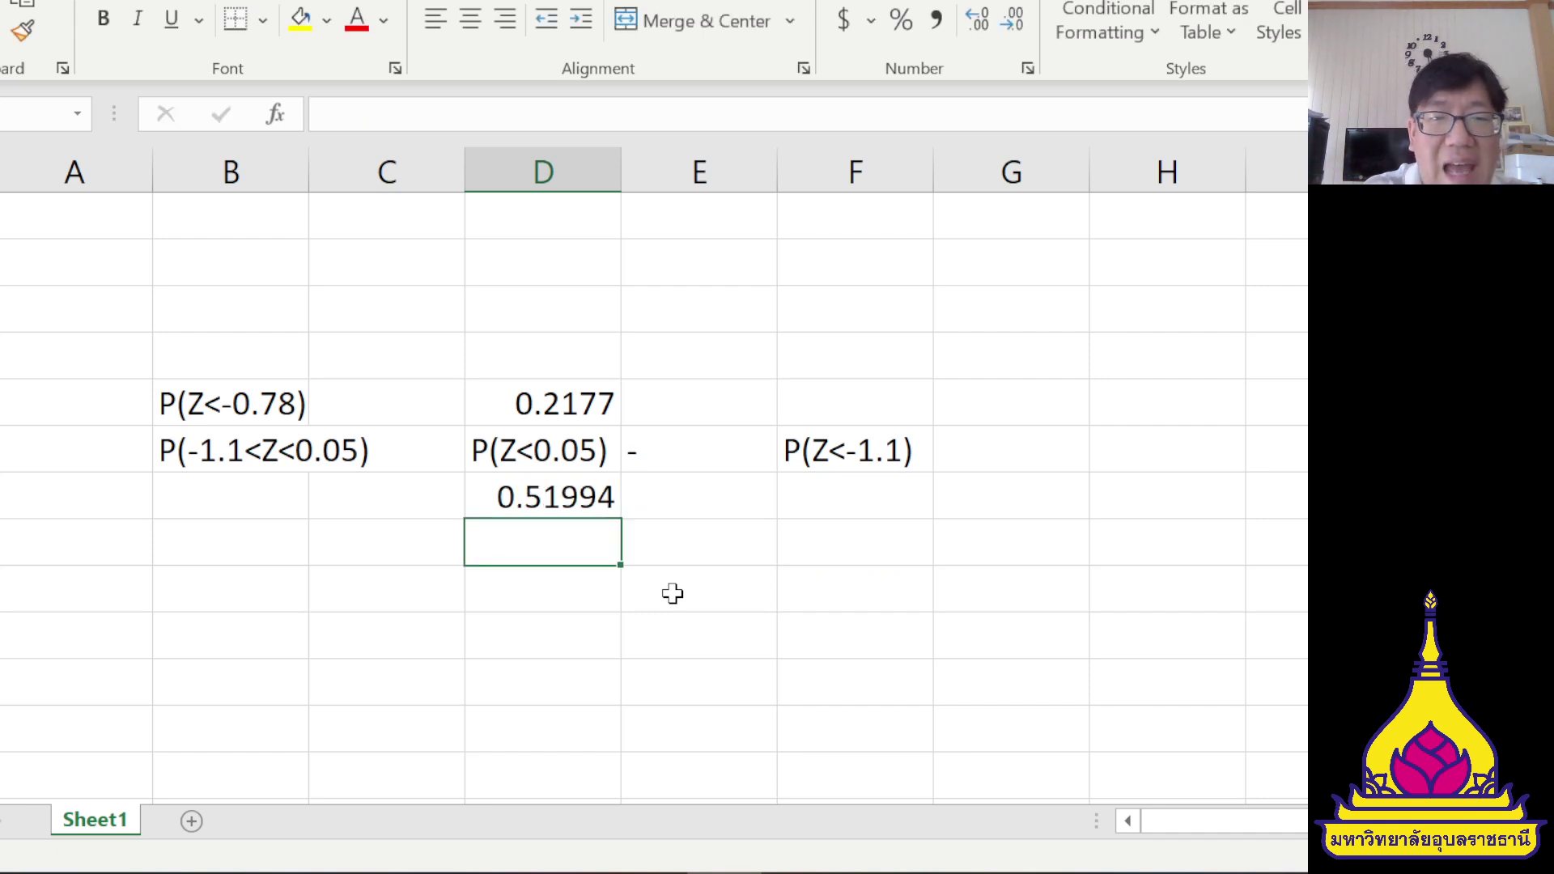
- Copy the P(Z<0.05) formula from cell D7 to cell F7, below the P(Z<-1.1) label
click(589, 502)
key(ctrl+c)
click(846, 508)
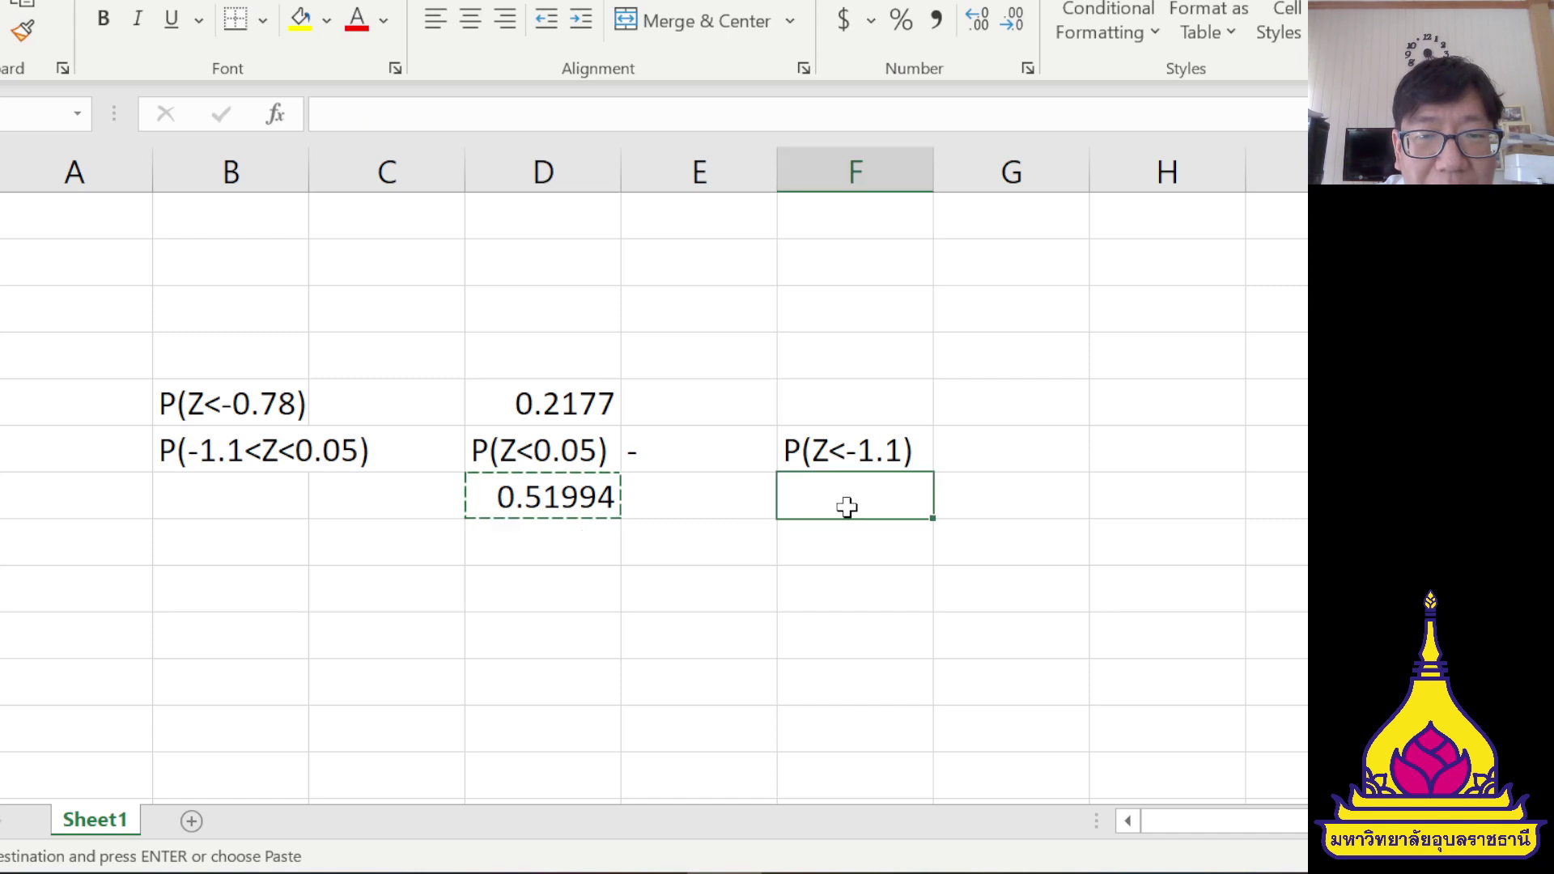
key(ctrl+v)
- Change the z argument of the copied NORM.S.DIST formula in cell F7 to -1.1
double_click(852, 500)
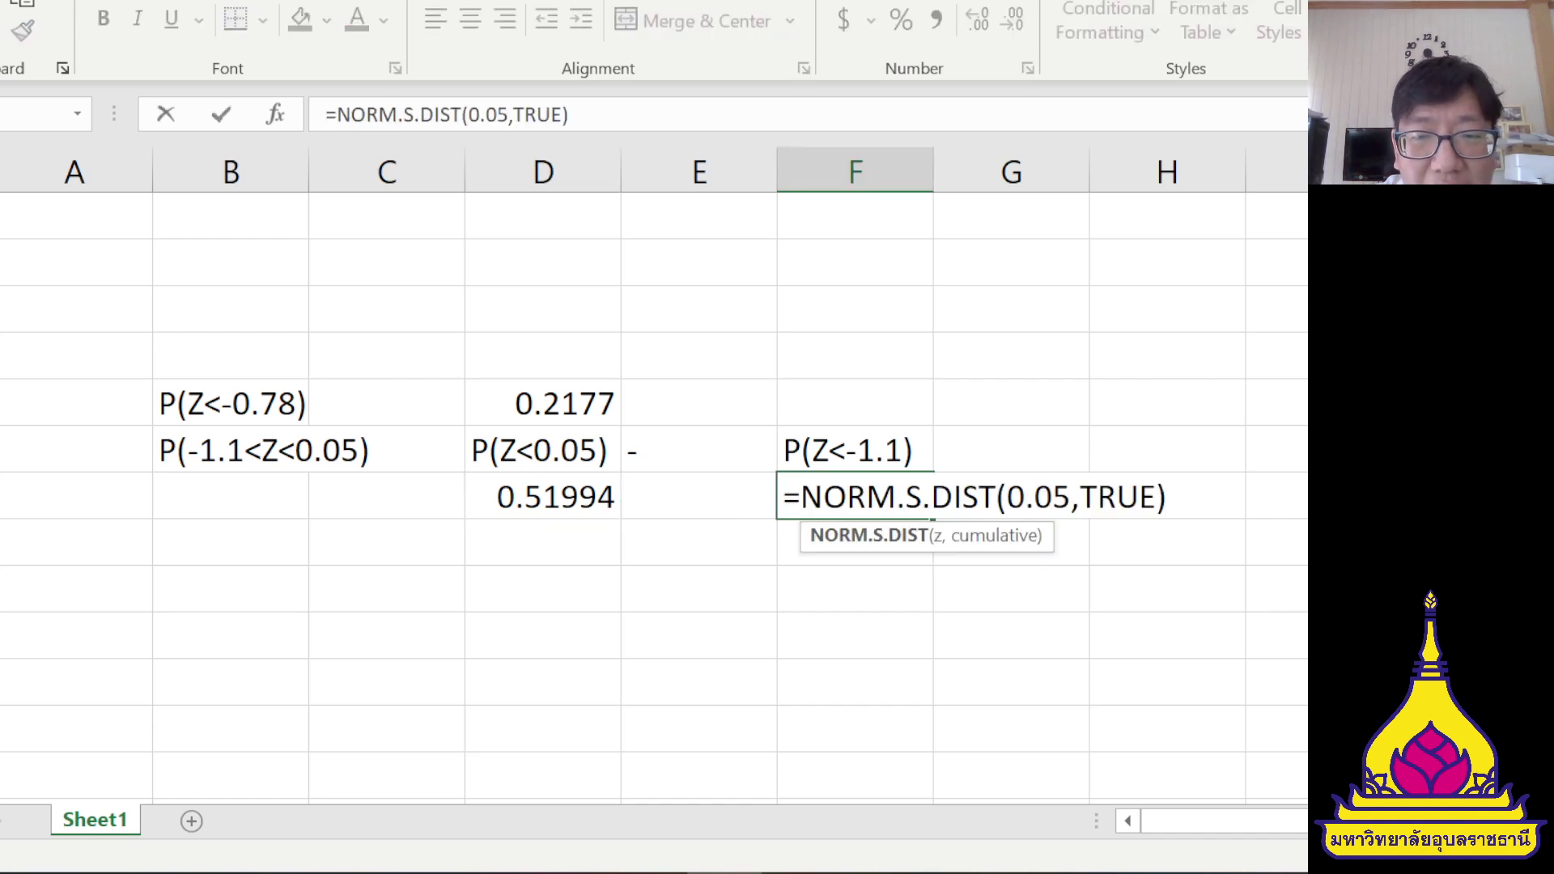
drag(1026, 497, 1062, 521)
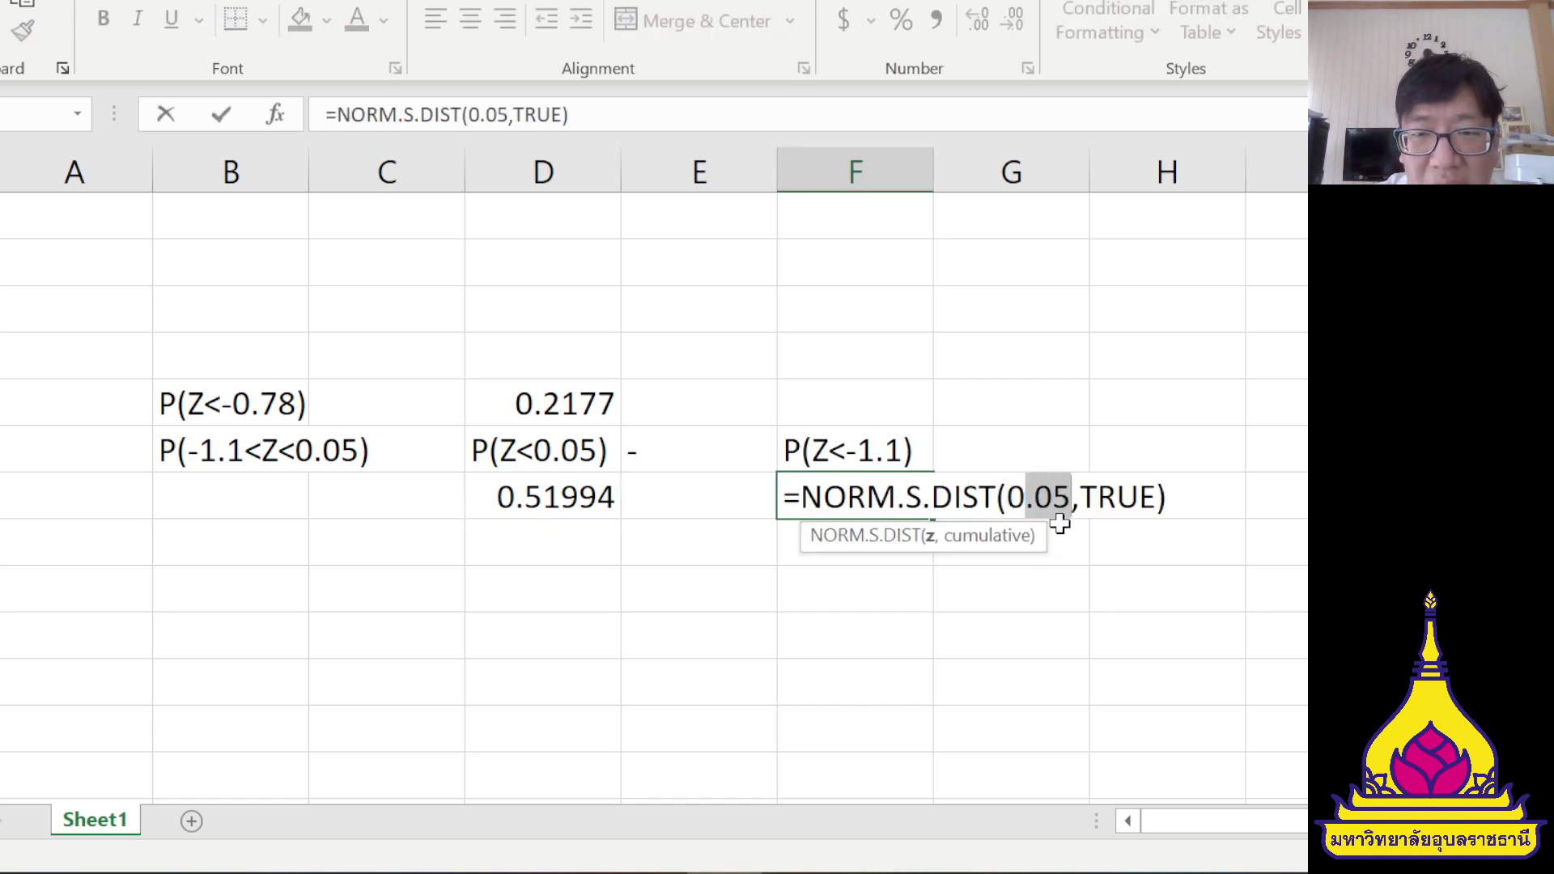
key(BackSpace)
key(BackSpace)
text(-1.)
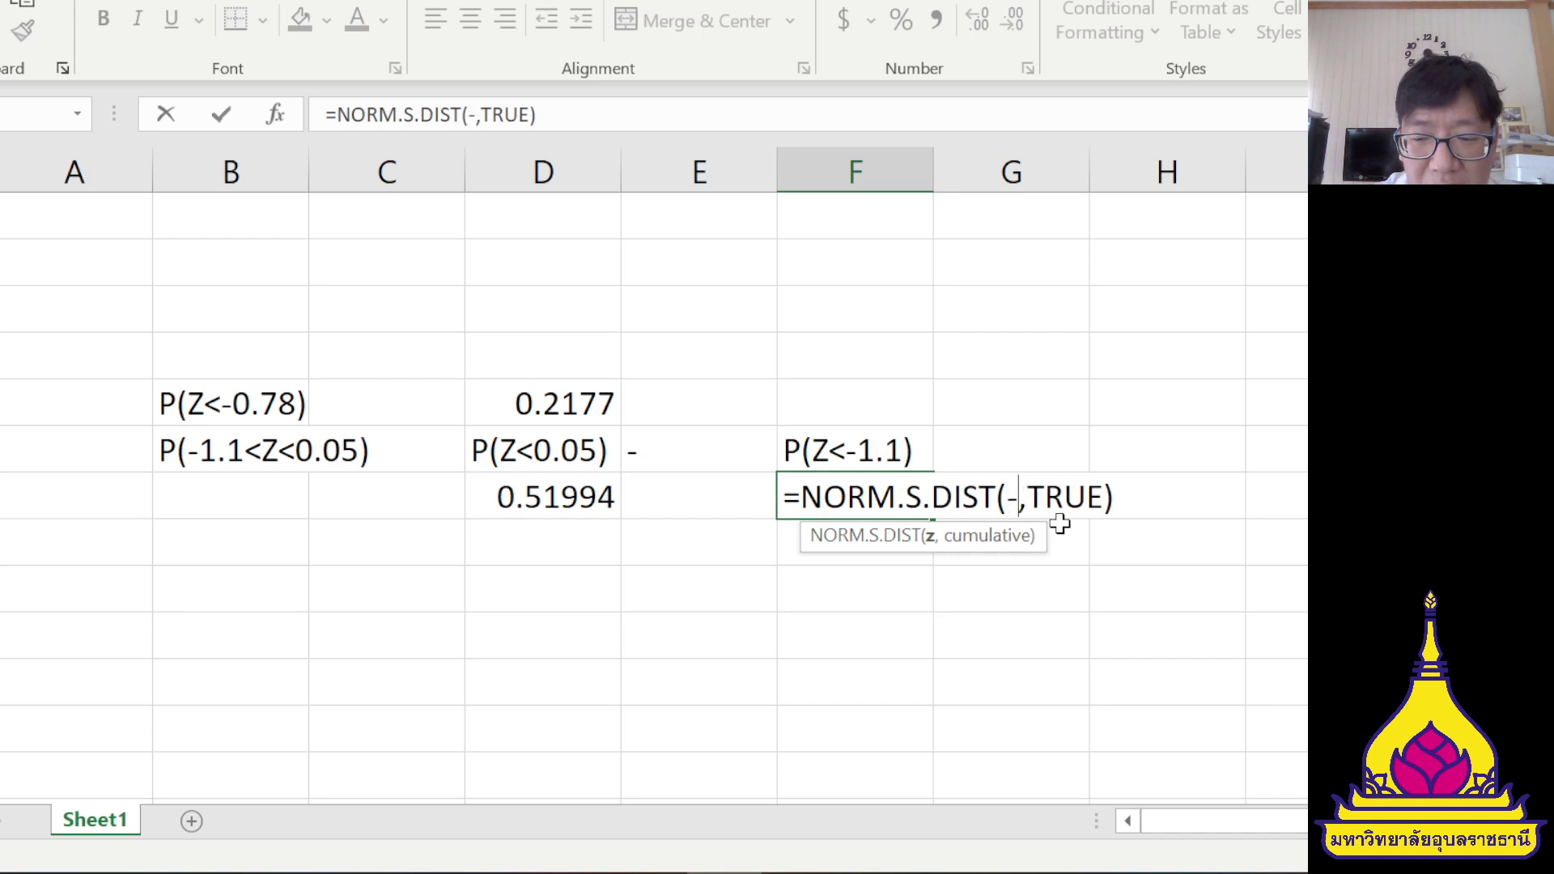
text(1)
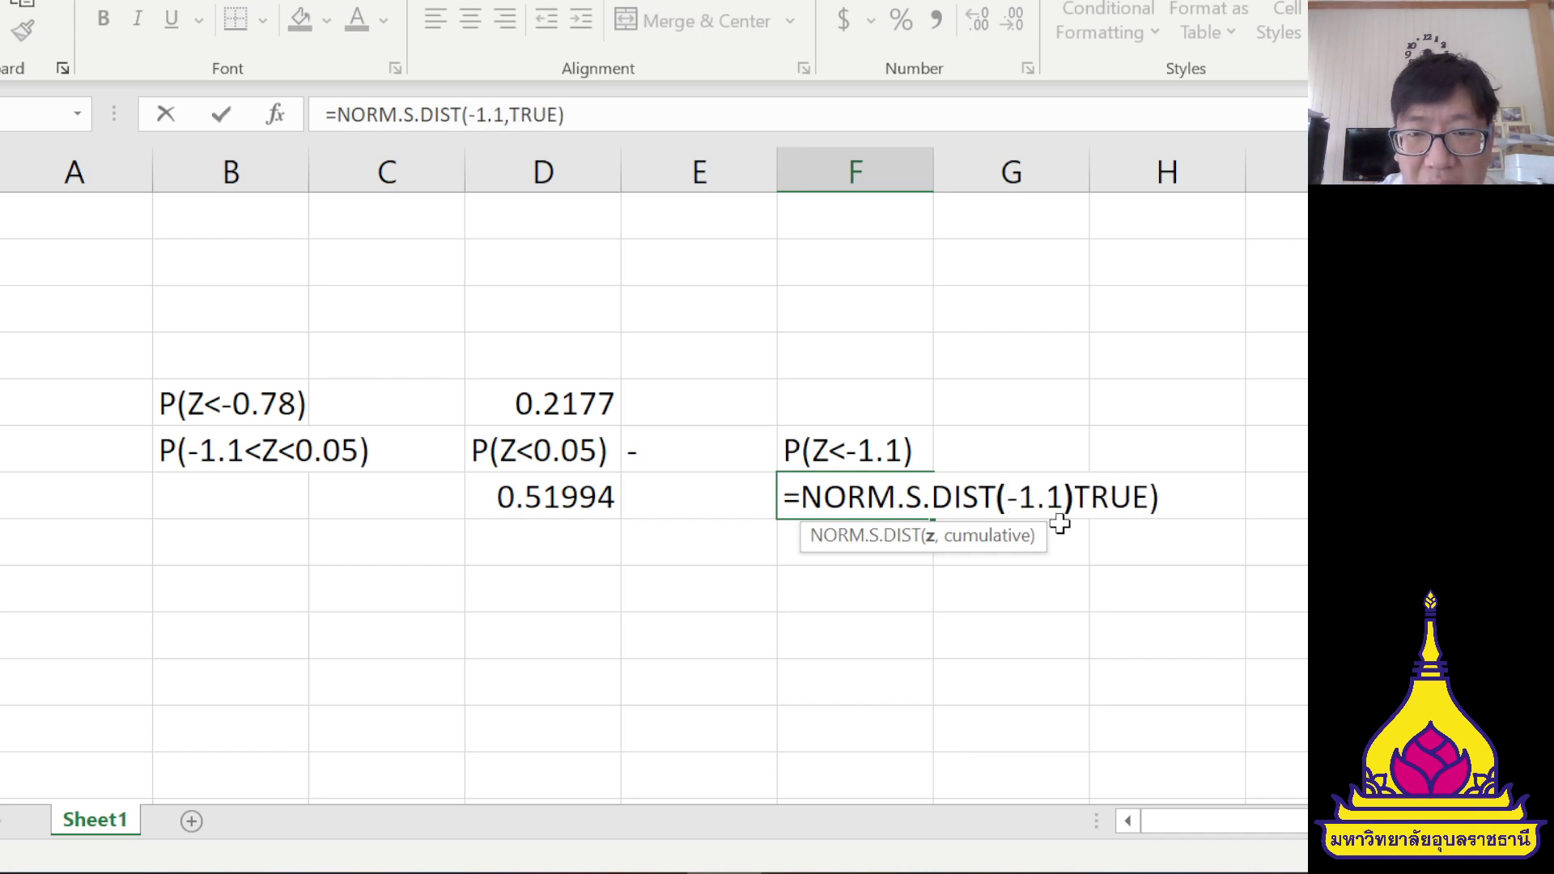
key(End)
key(Left)
key(Right)
key(Return)
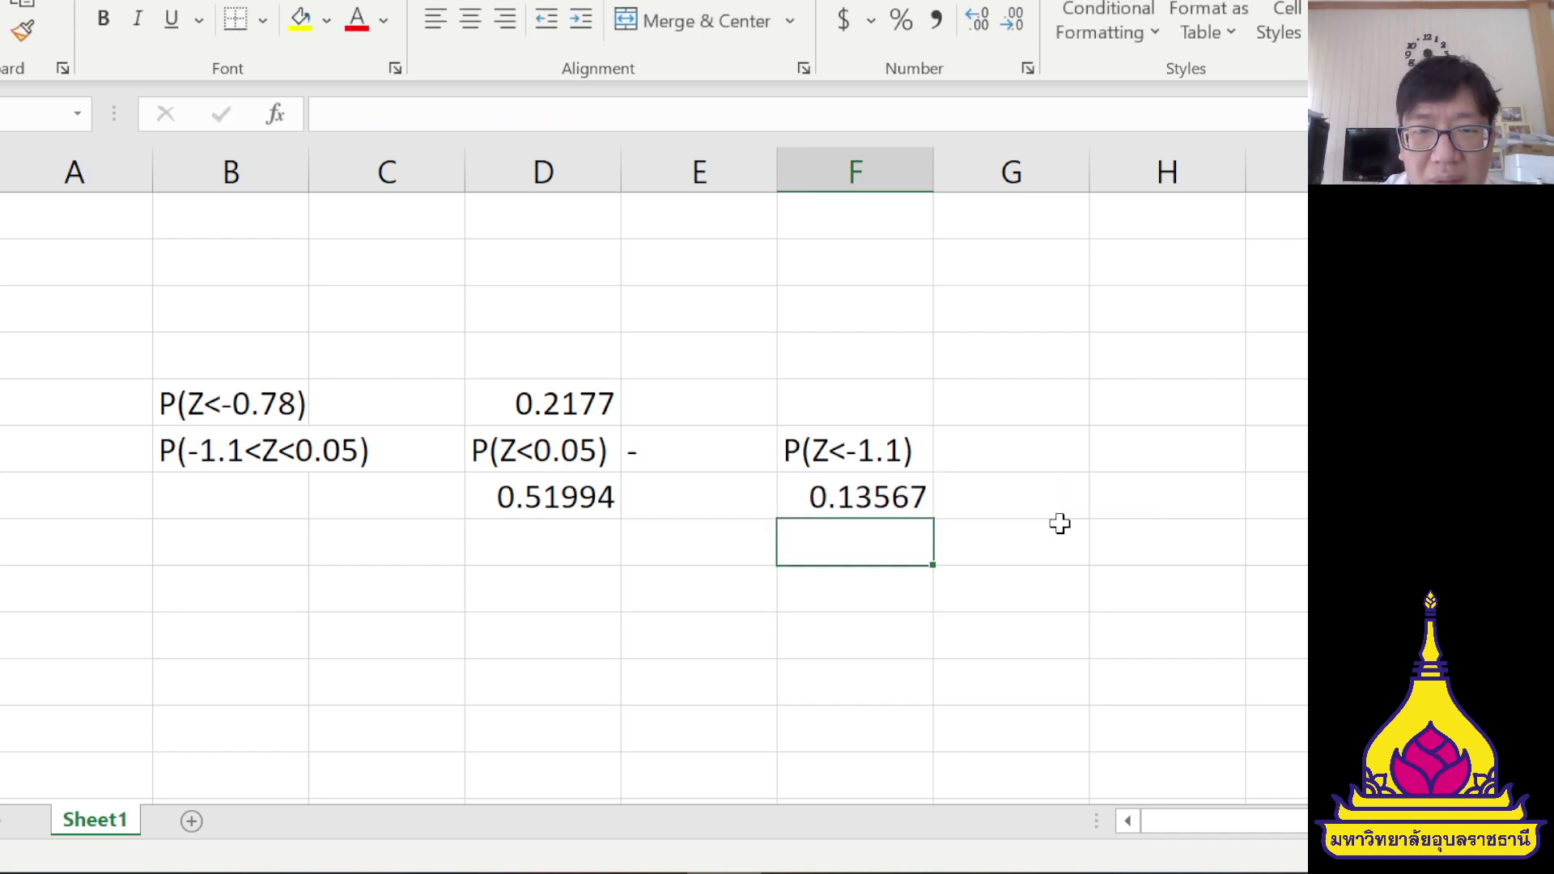
- Enter a formula in cell D8 that subtracts the P(Z<-1.1) result in F7 from the P(Z<0.05) result in D7
click(507, 545)
key(F2)
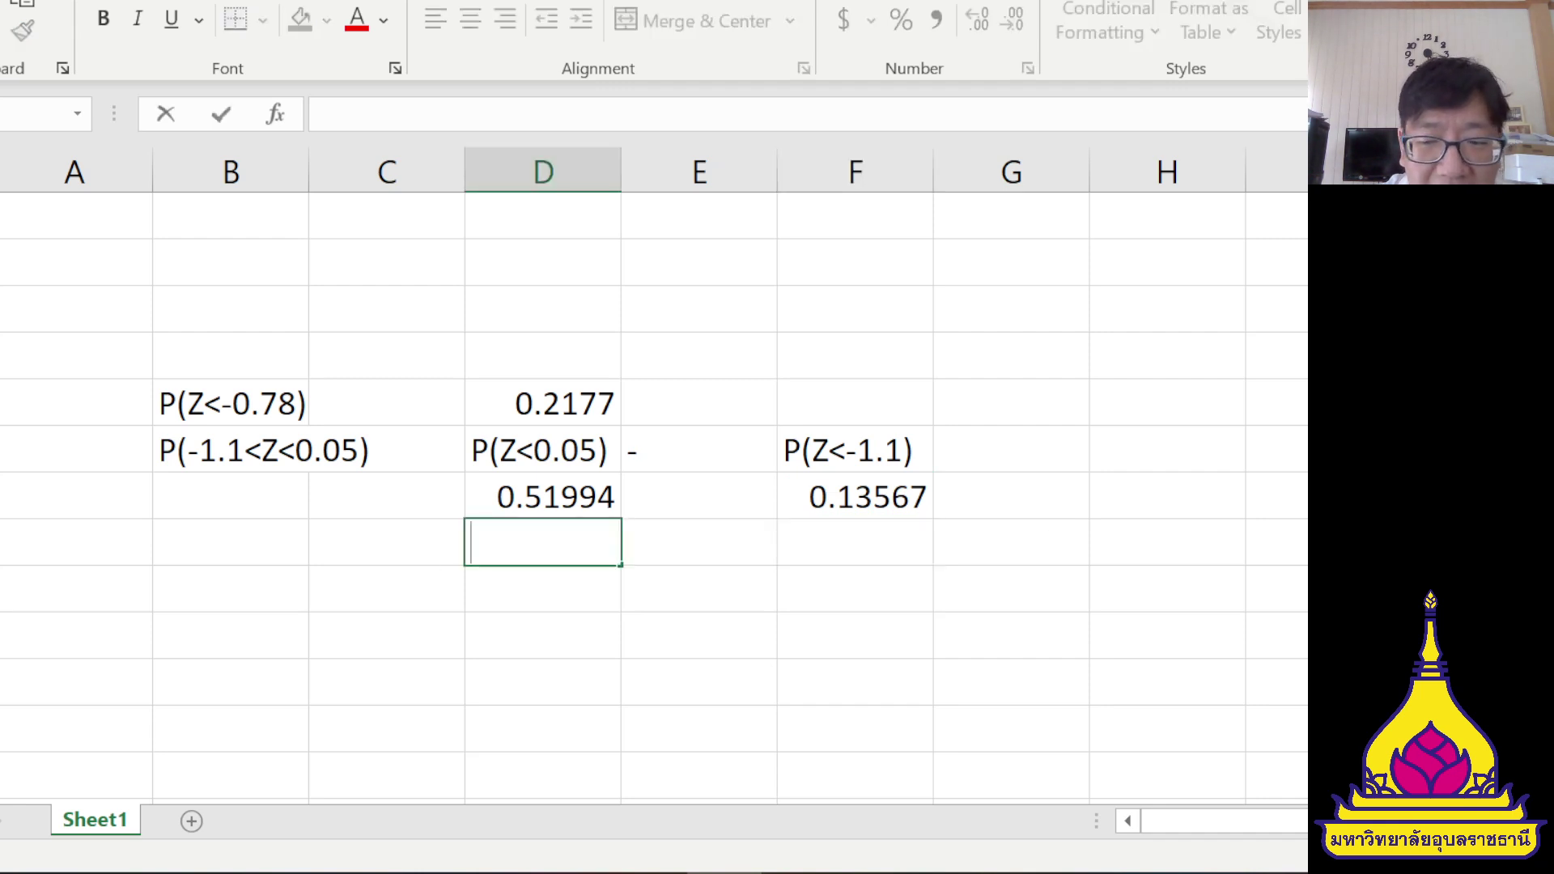
text(=)
click(521, 500)
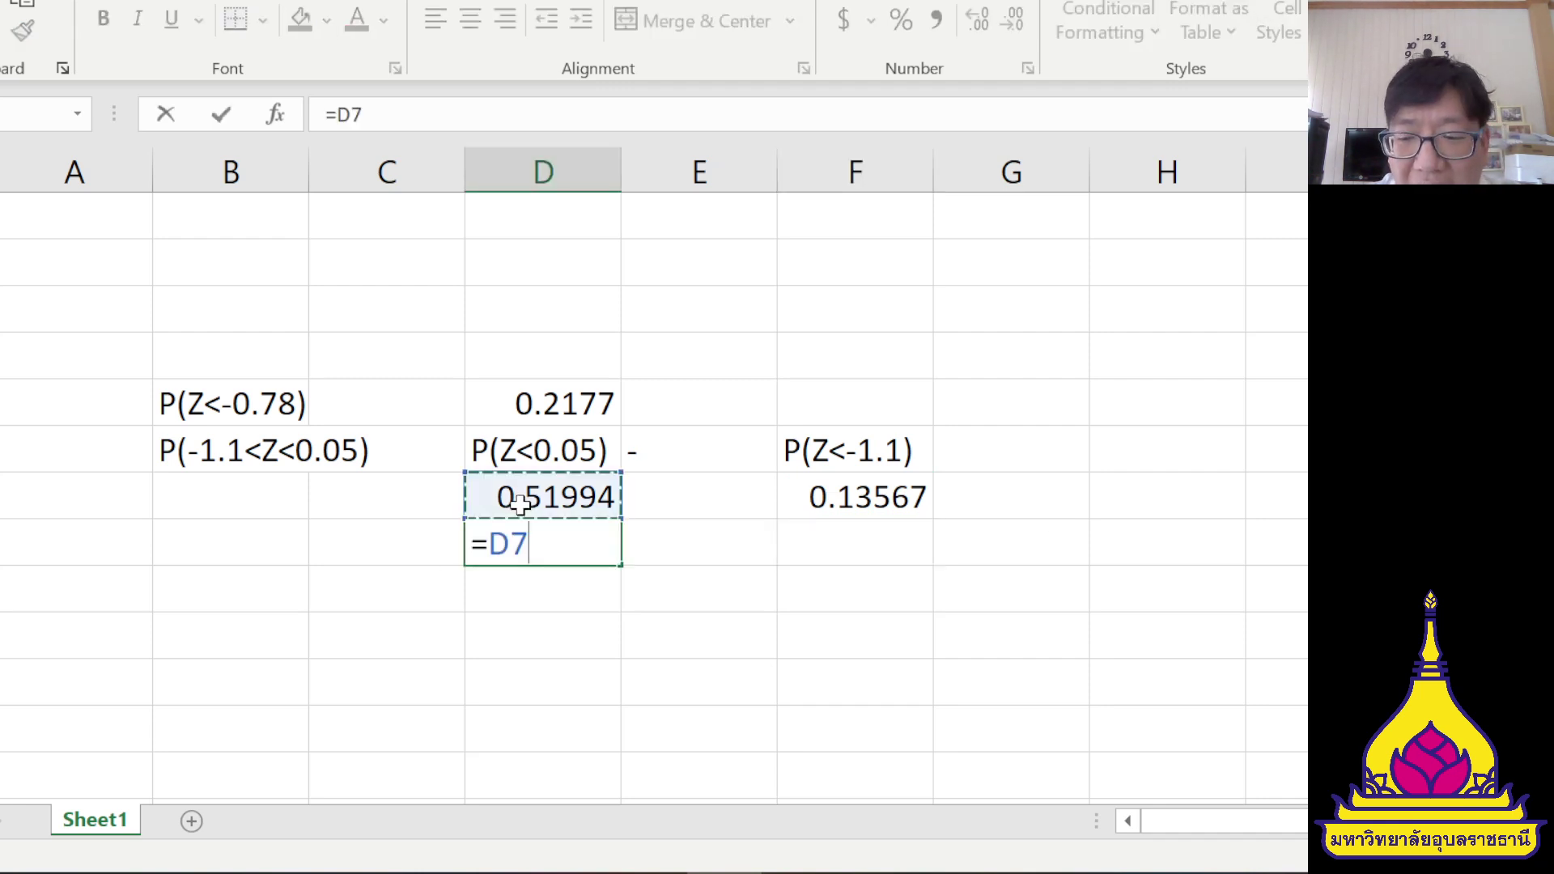
text(-)
click(810, 509)
key(Return)
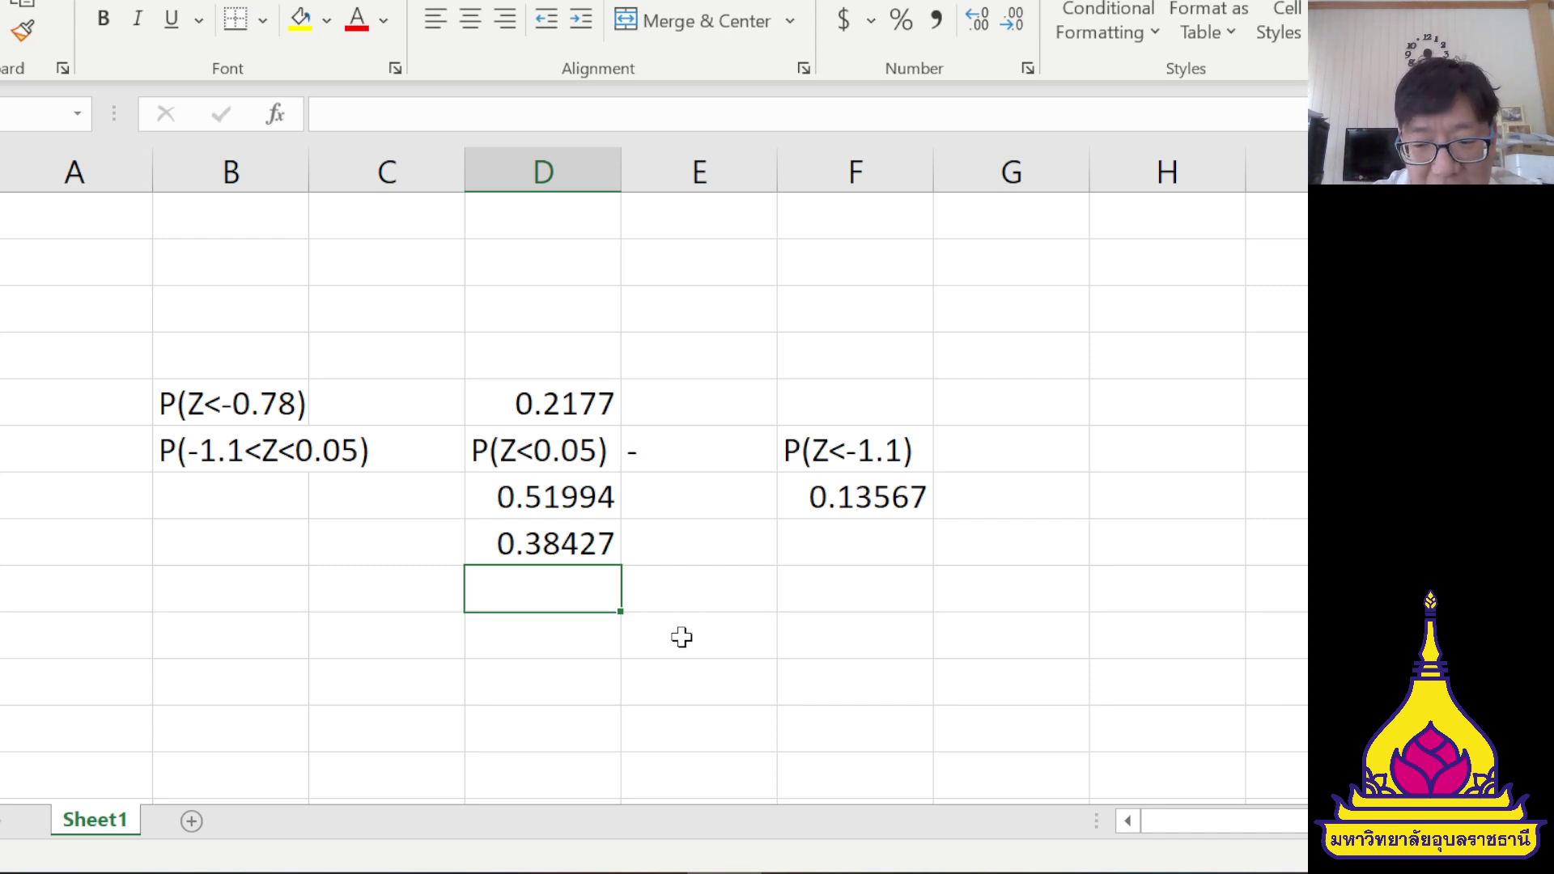
- Enter plain equals signs in cells C7 and C8, in front of the two result rows
key(Left)
key(Up)
text(=)
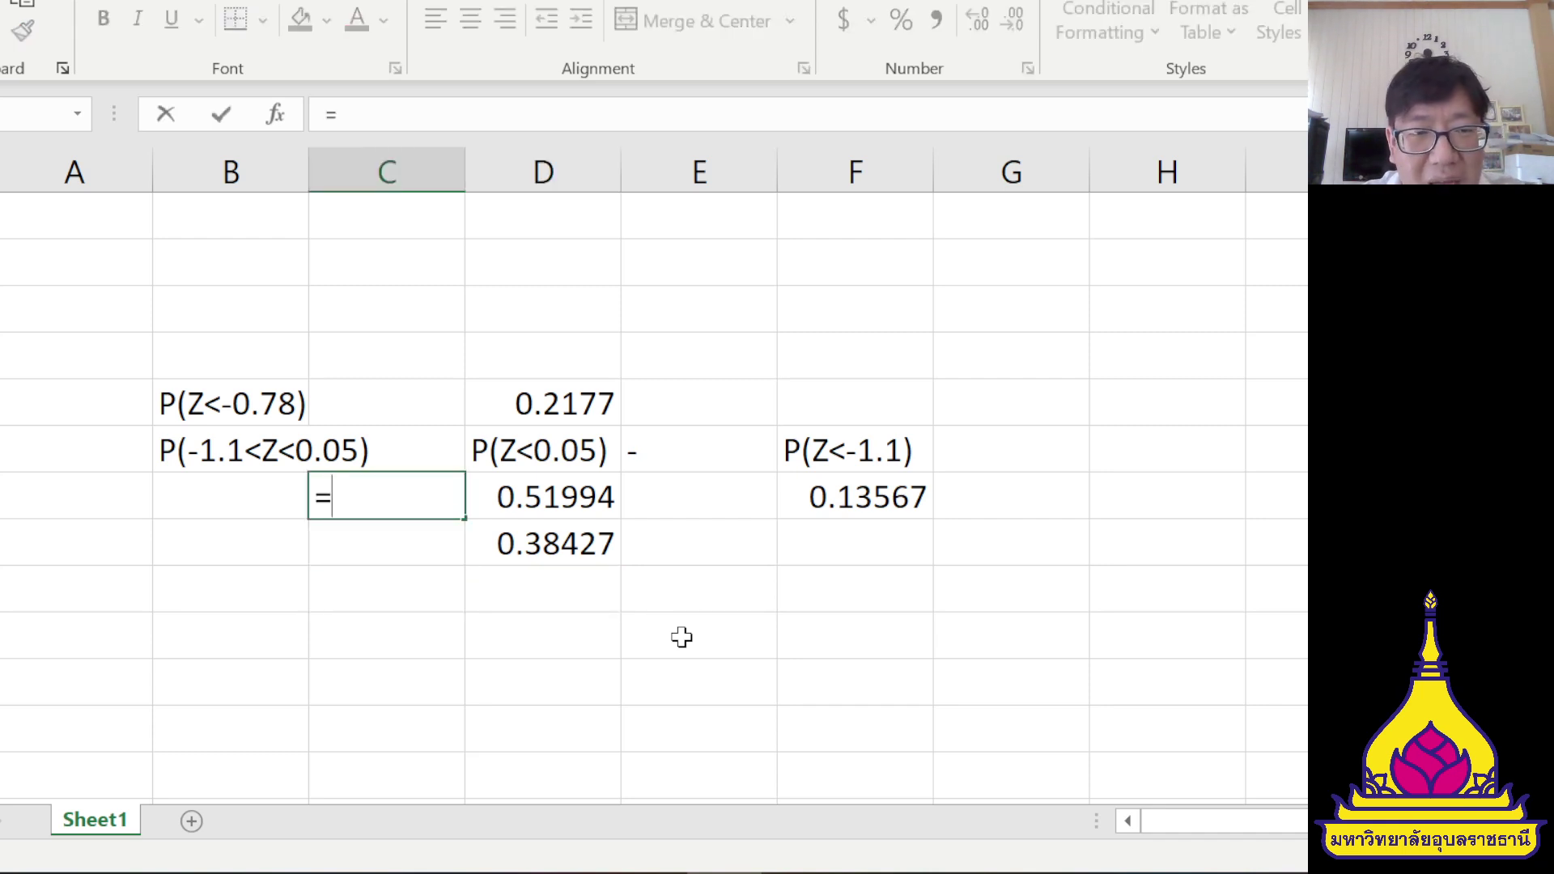
key(Down)
key(BackSpace)
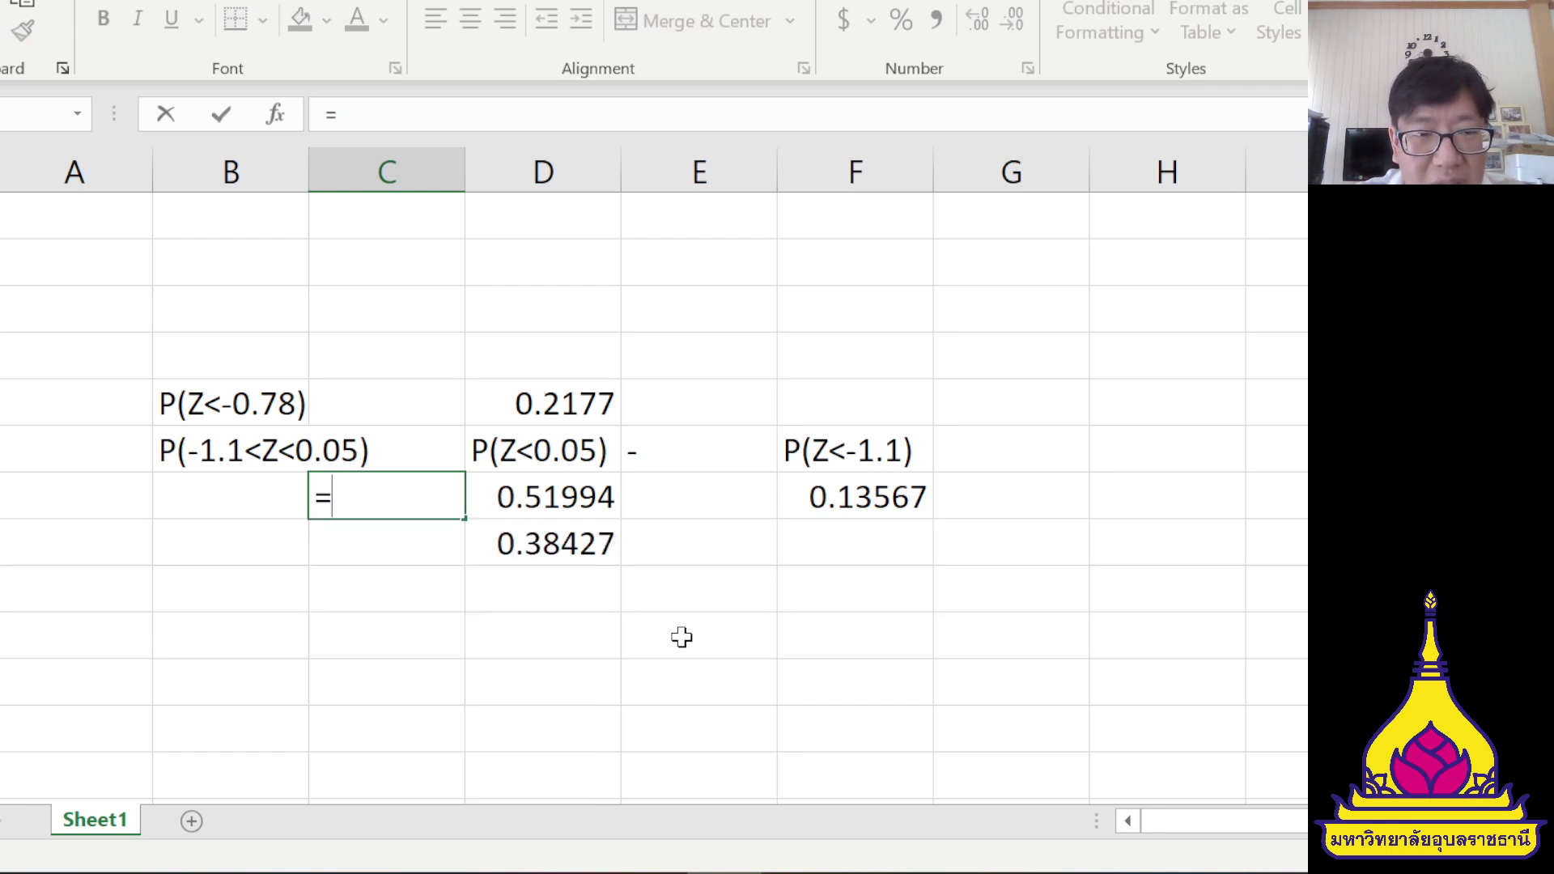
key(Return)
text(=)
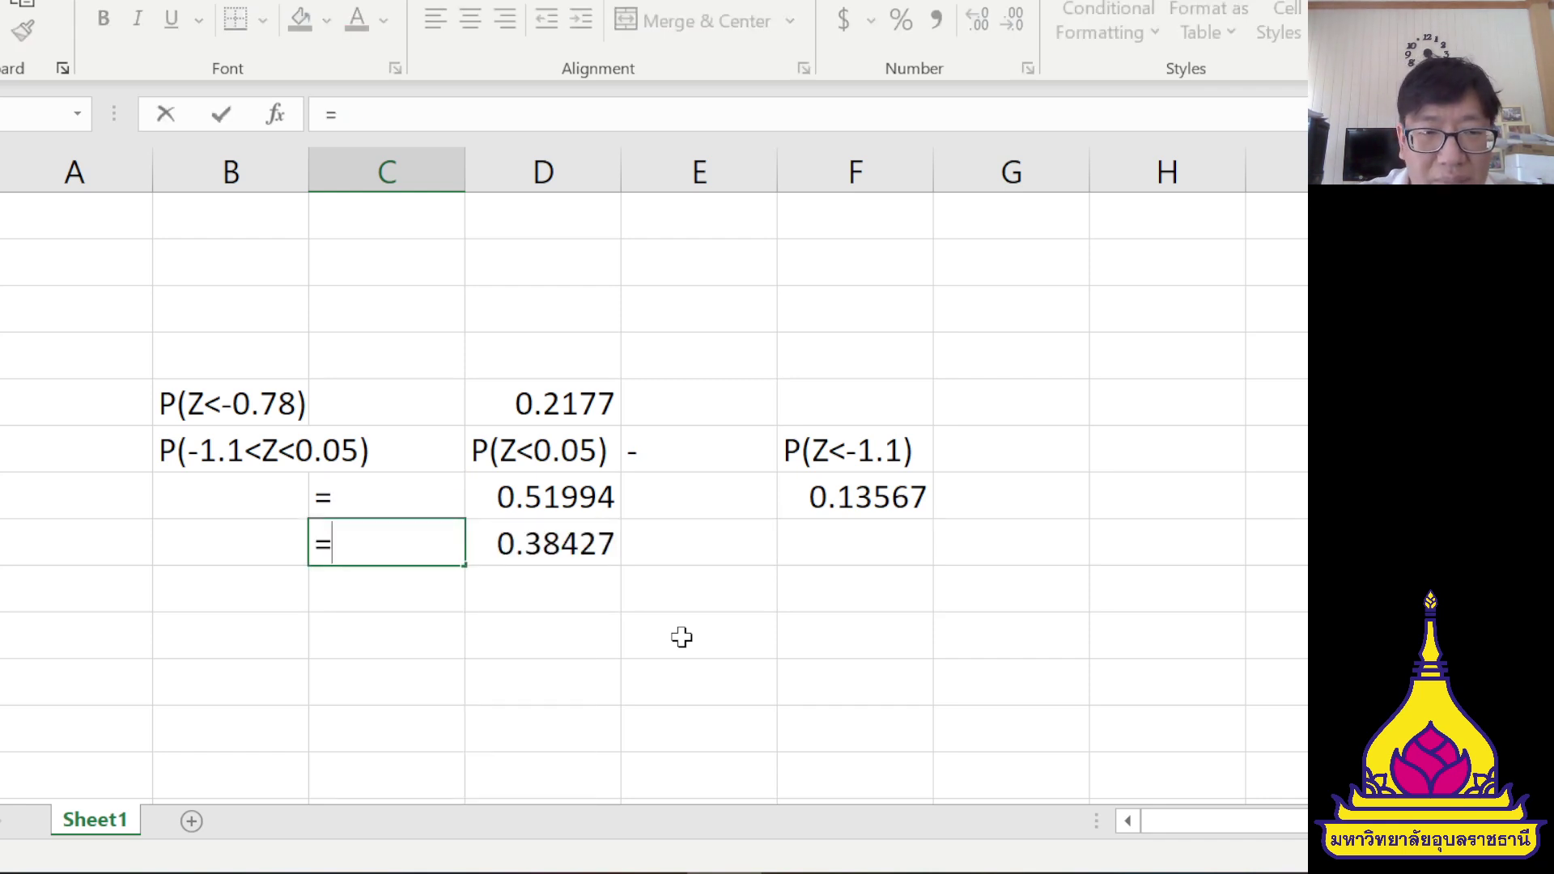
key(Return)
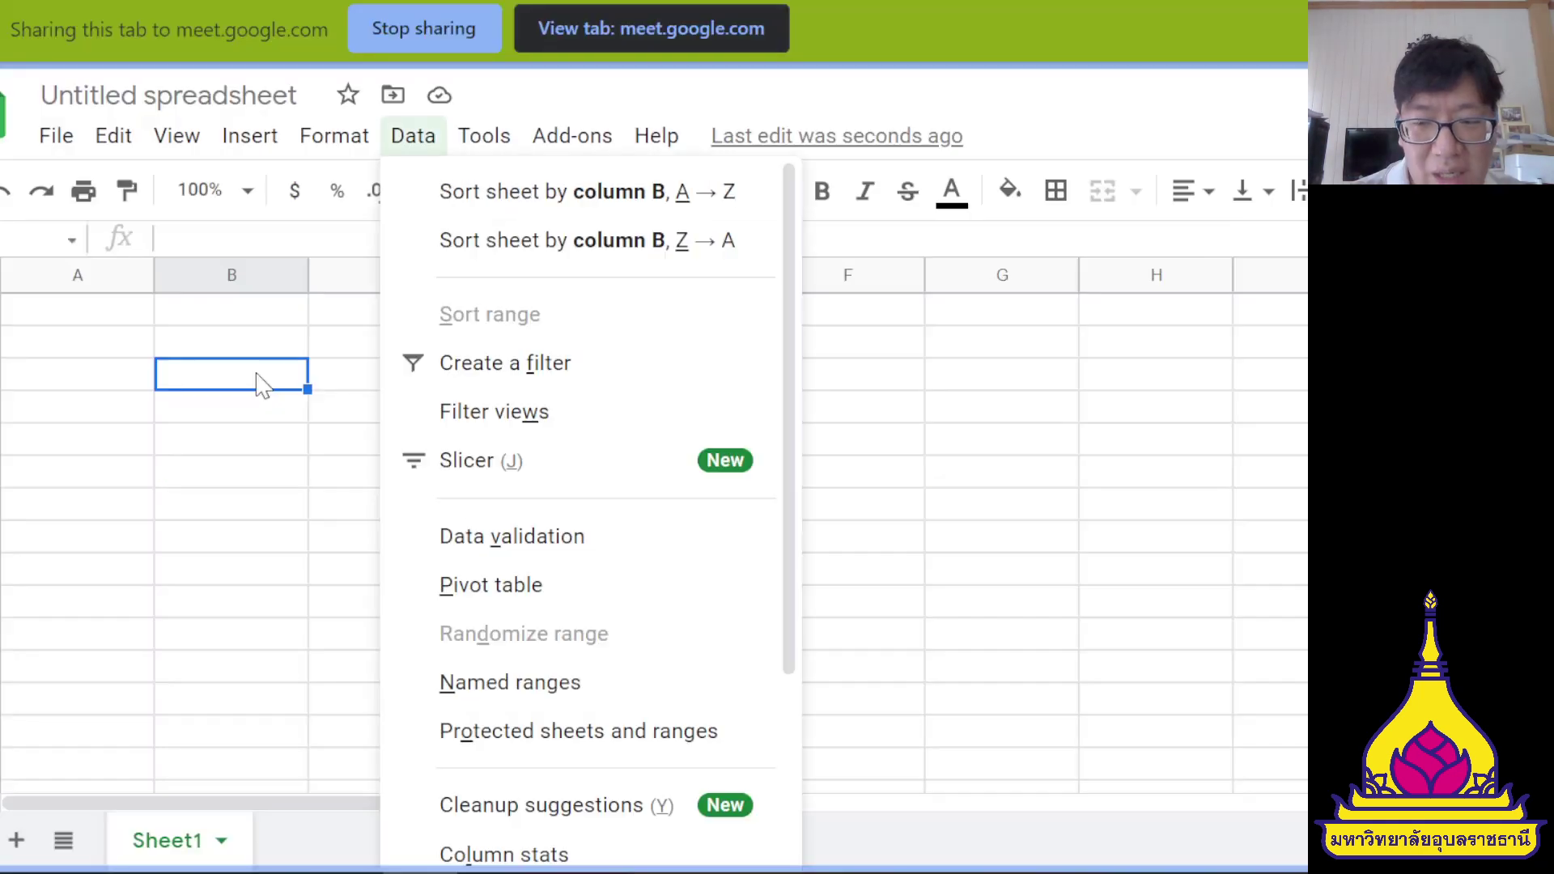
- Enter the label P(Z<-0.78) in the selected column B cell of the untitled Google Sheets spreadsheet
double_click(263, 384)
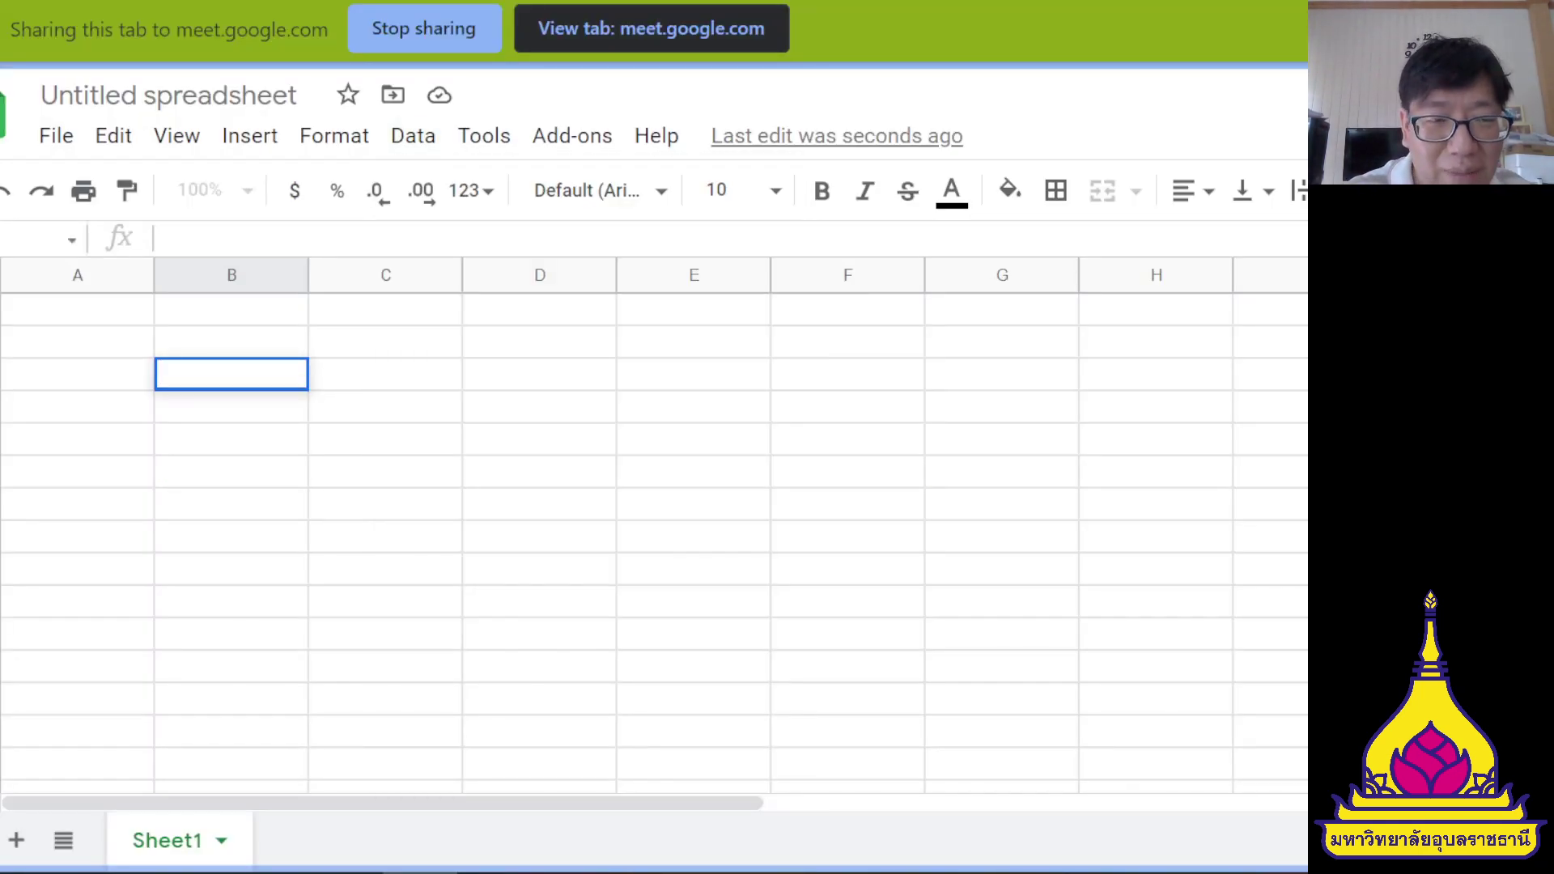
text(Z)
key(BackSpace)
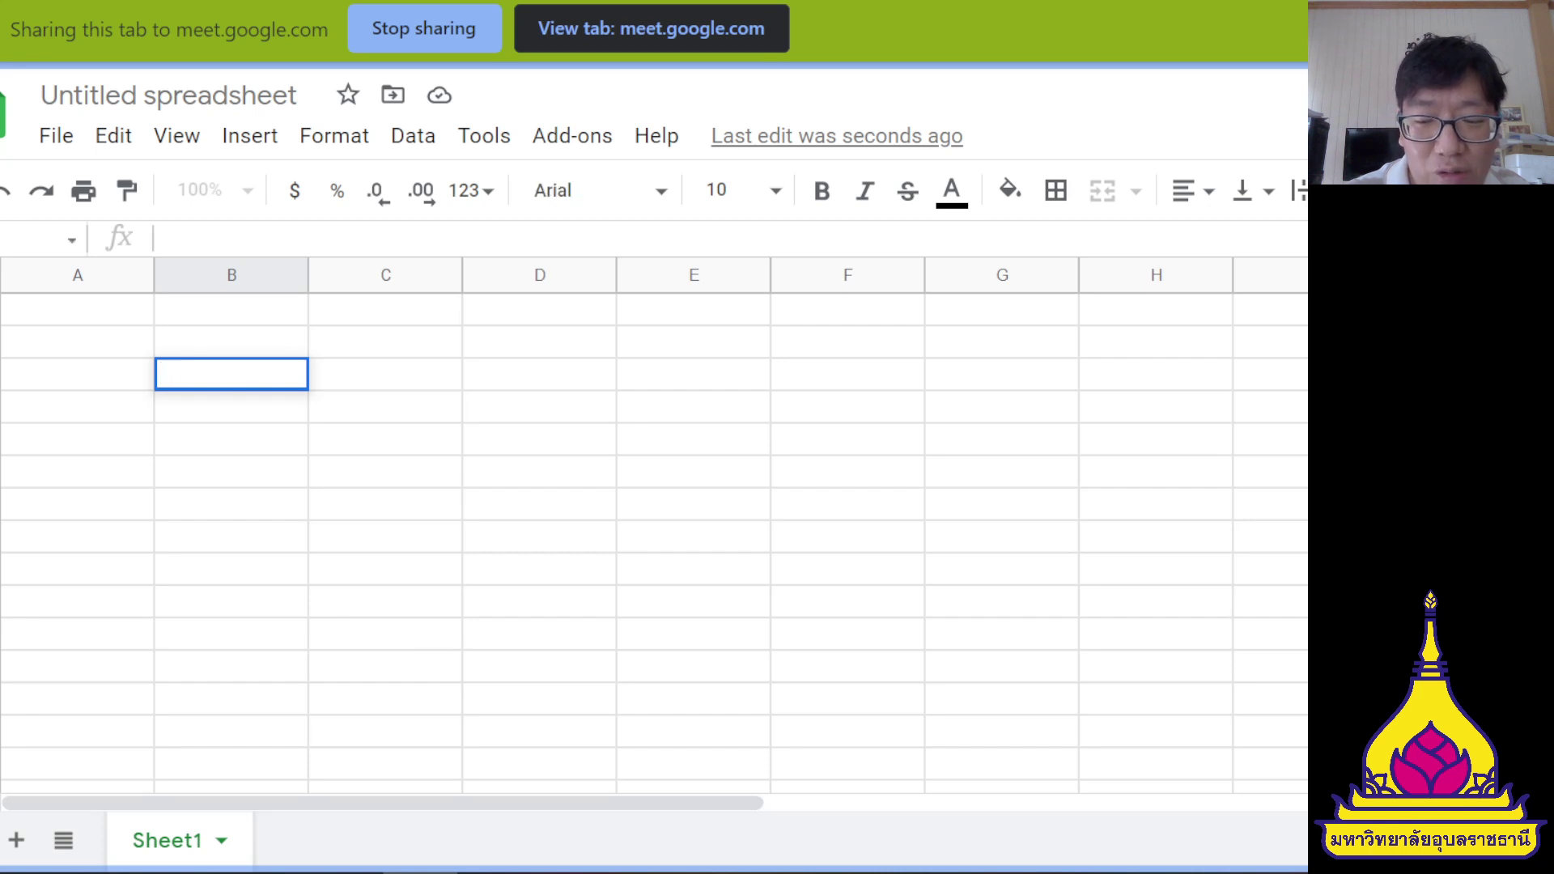
text(P(Z<)
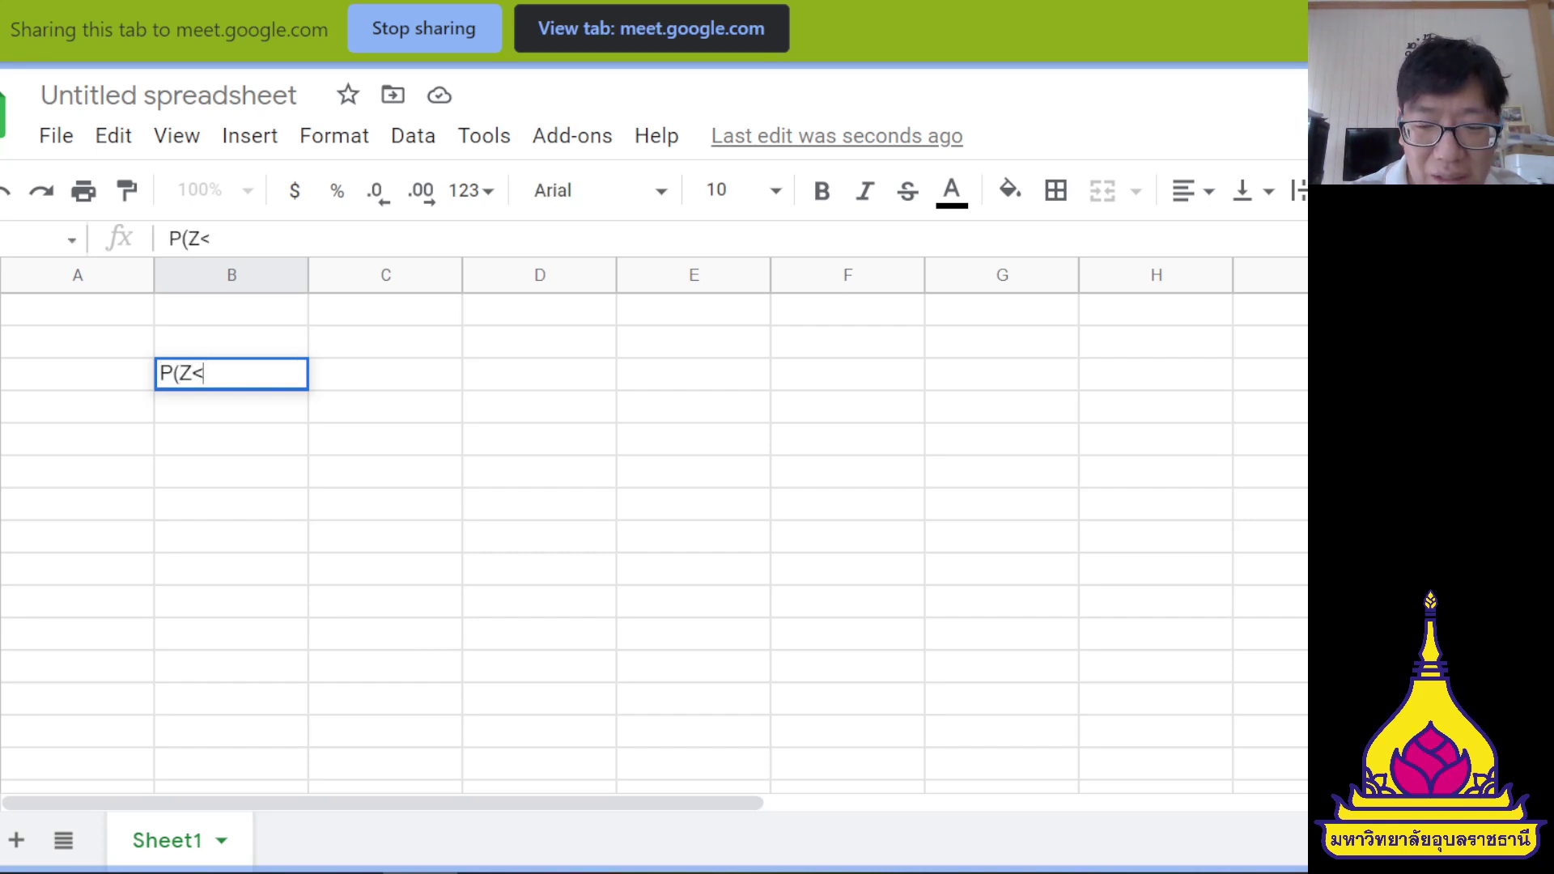
text(-)
key(alt+Tab)
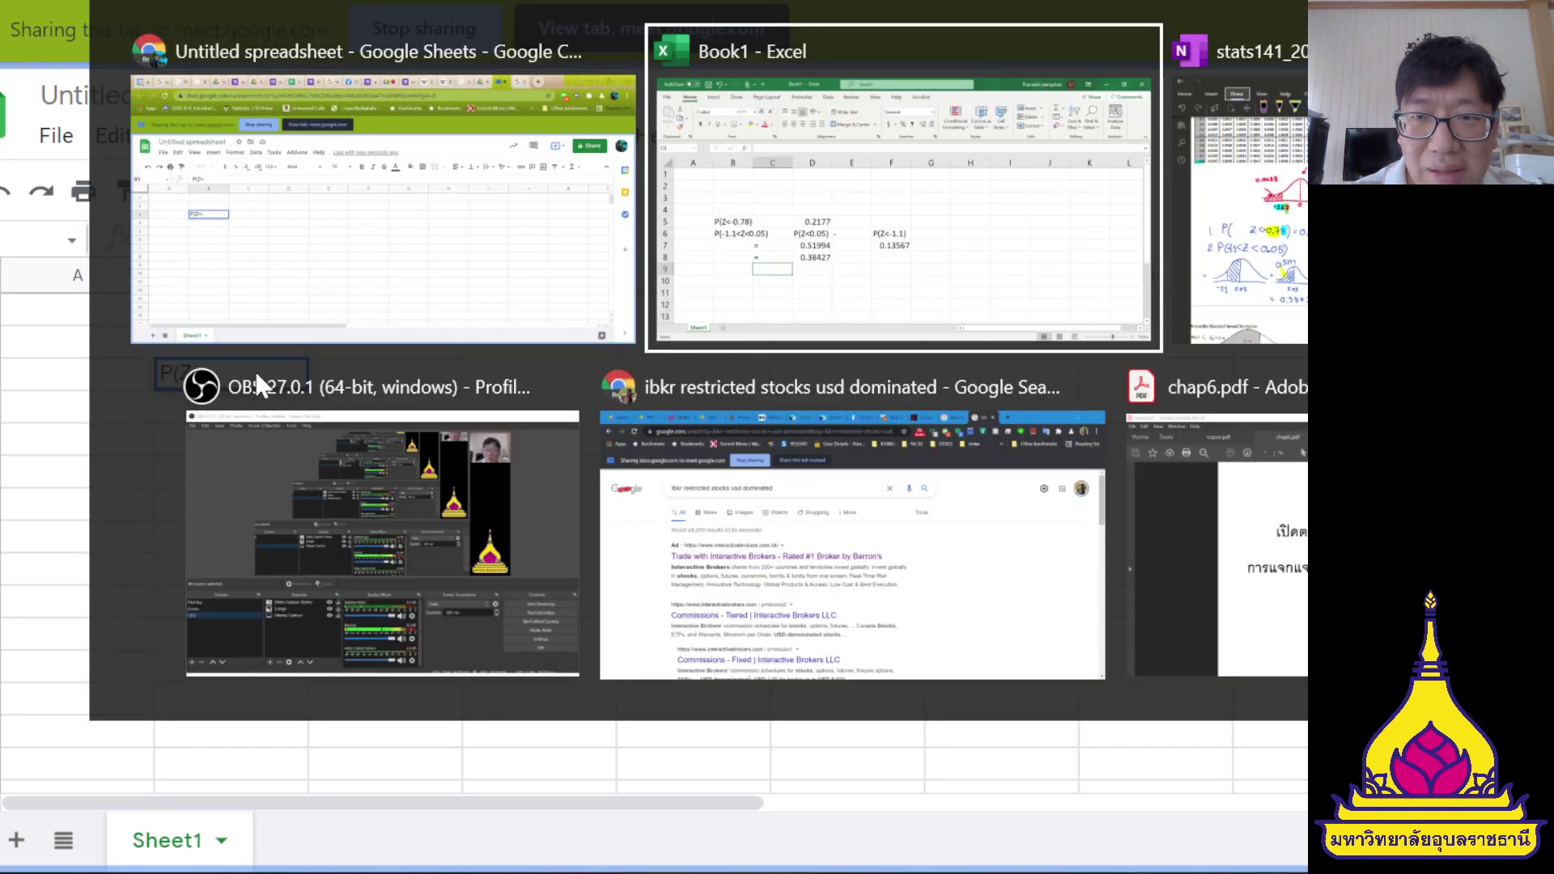
key(Tab)
key(alt+Tab)
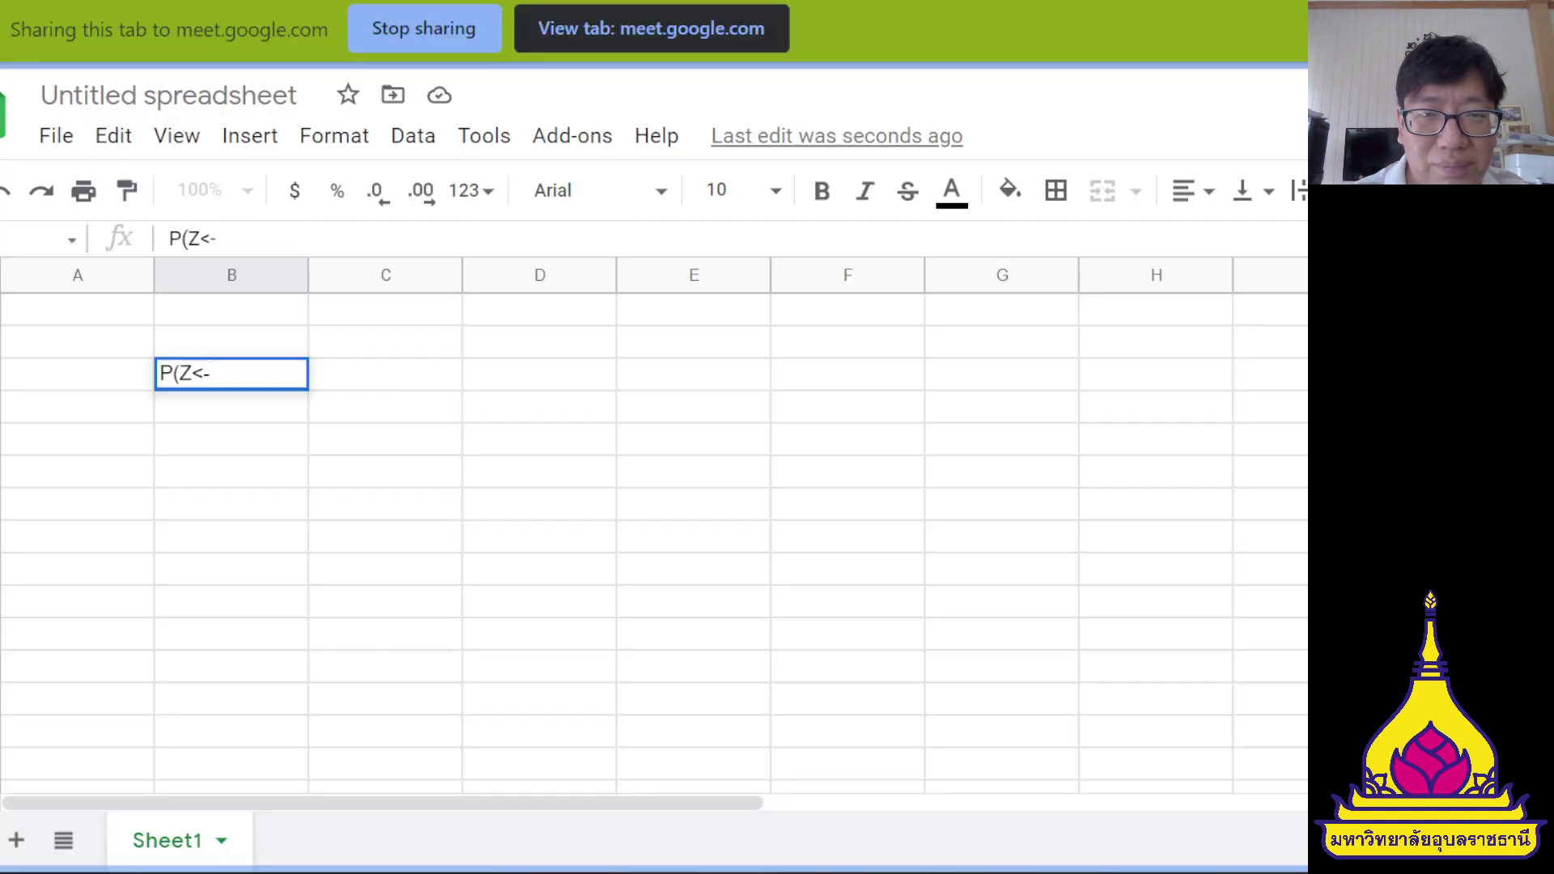
text(0.7)
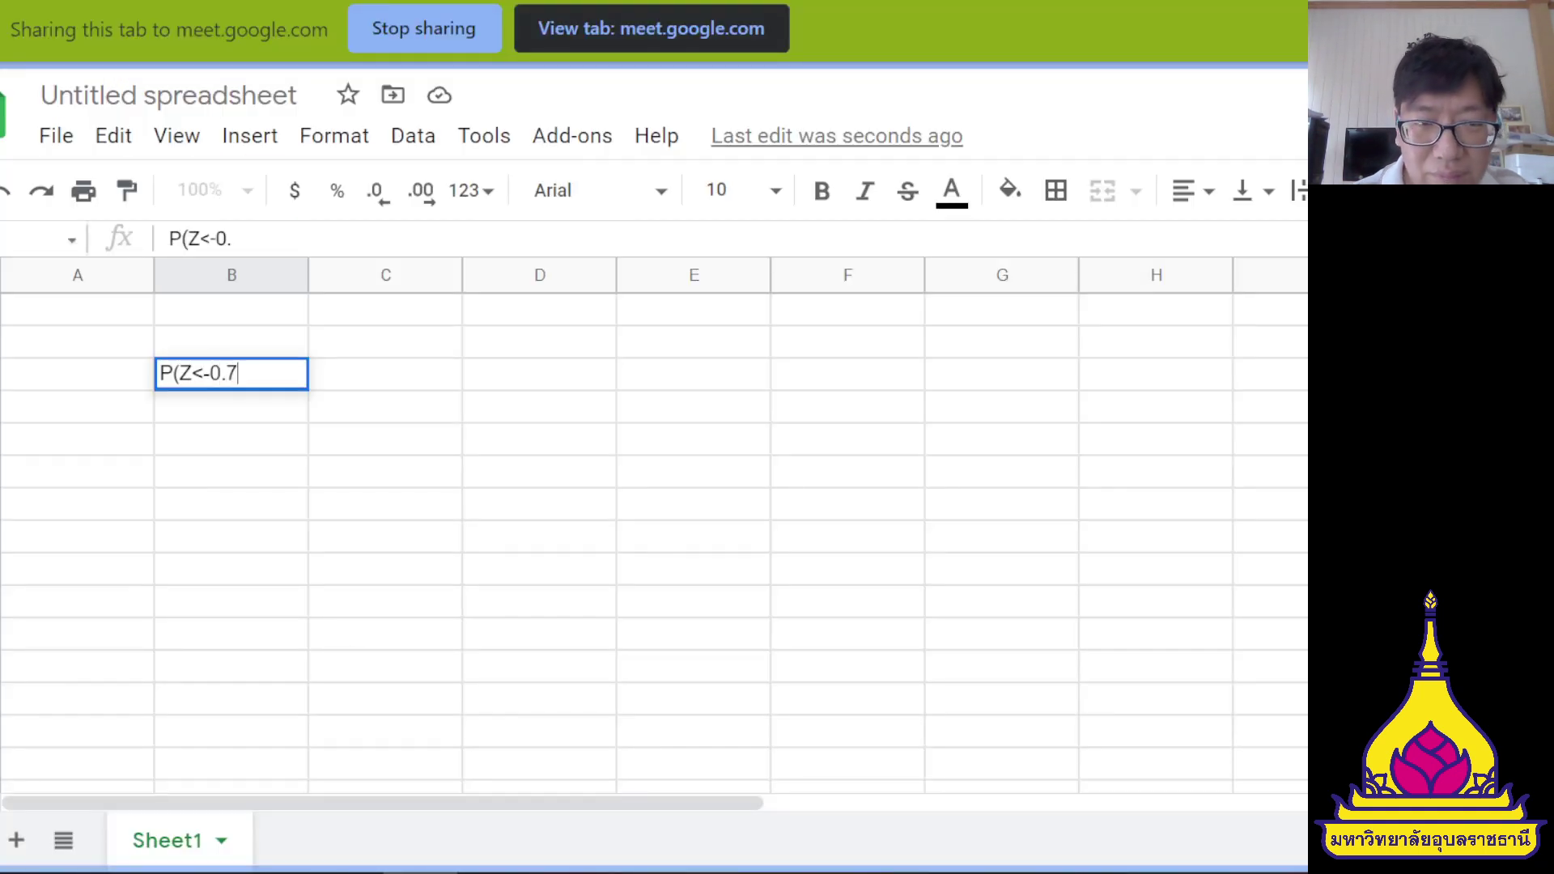
text(8))
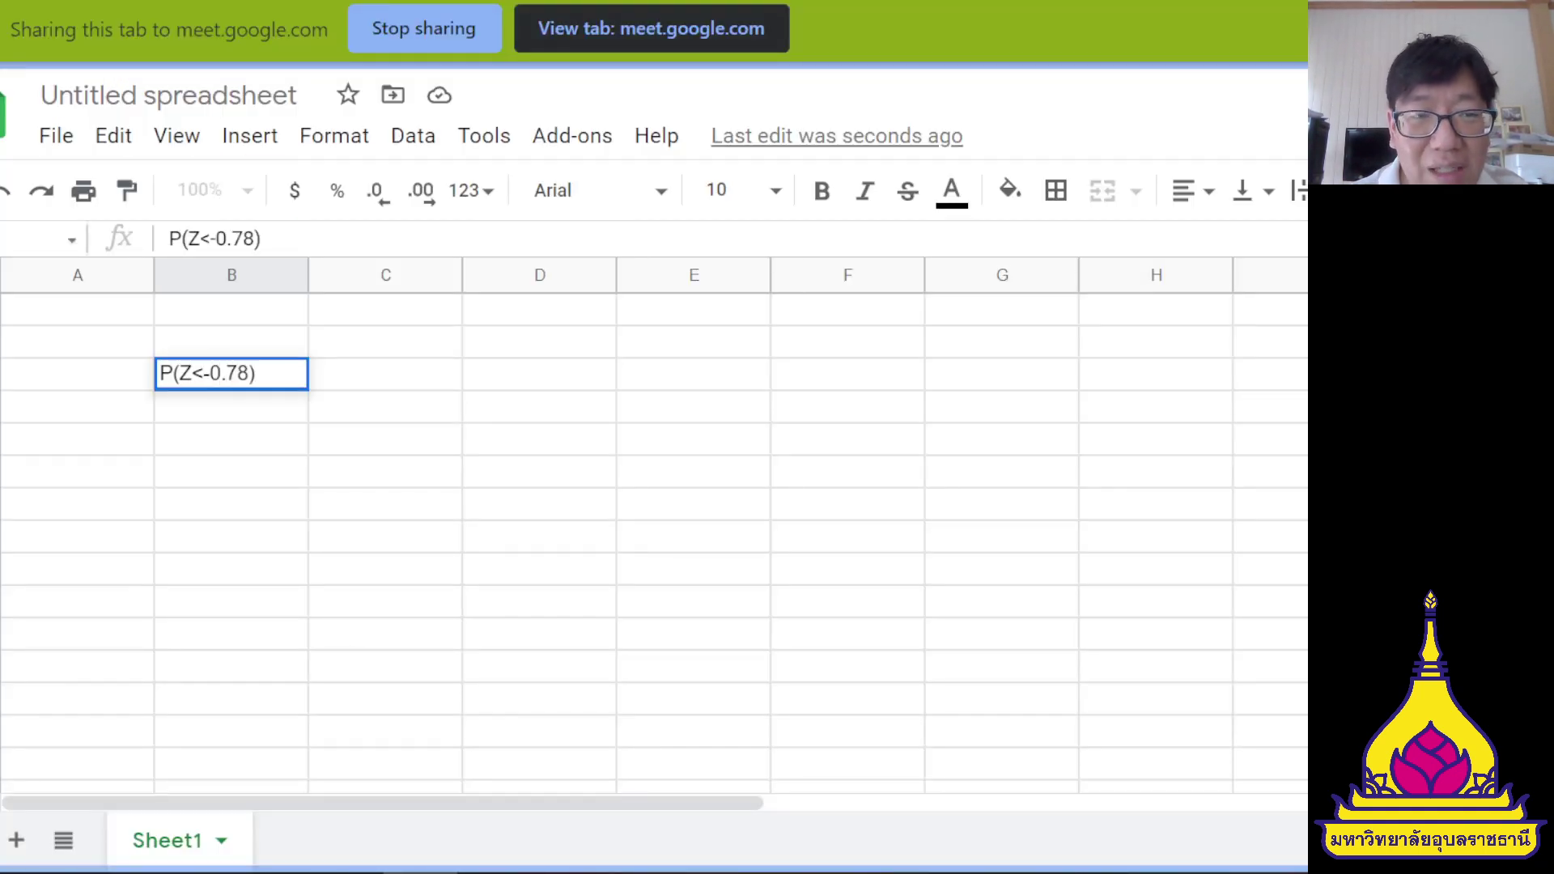
key(Return)
- Enter the formula =NORM.S.DIST(-0.78,true) in the column C cell beside the P(Z<-0.78) label
click(385, 373)
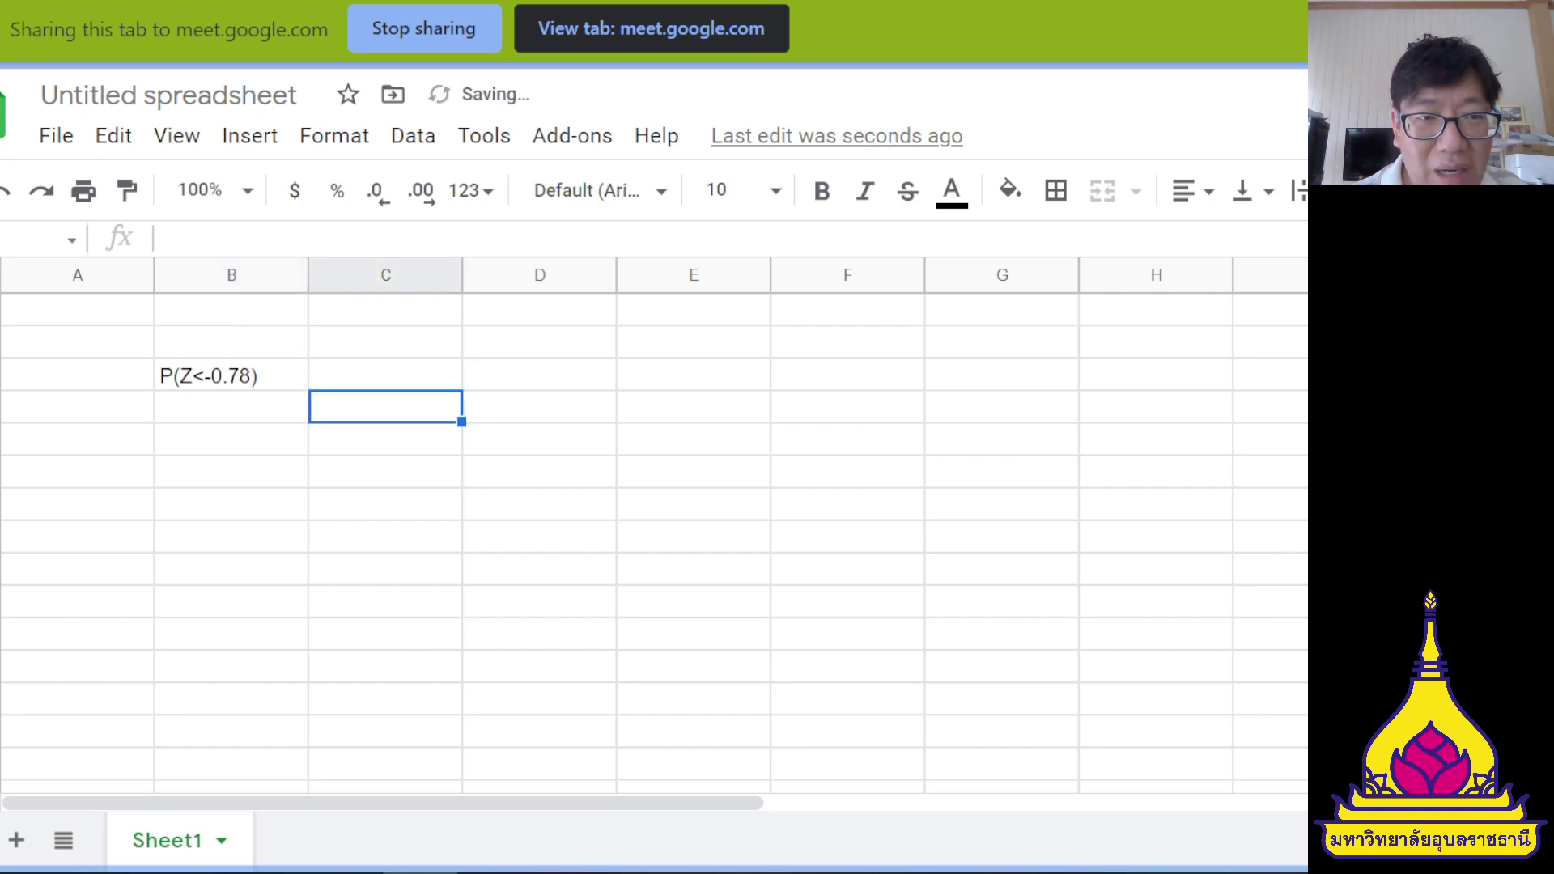
text(=)
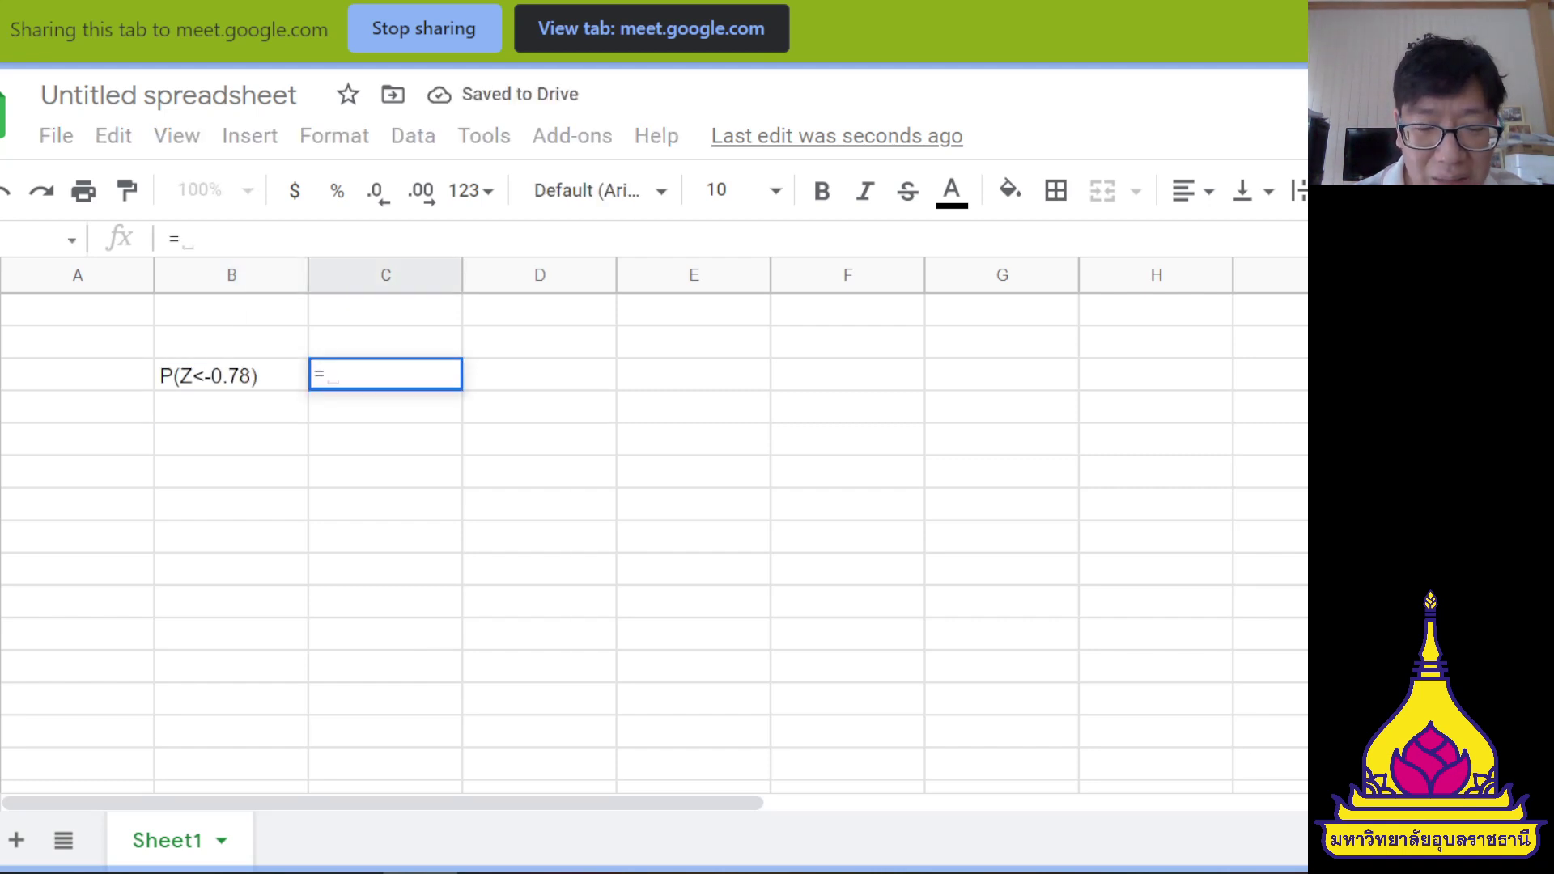
text(nor)
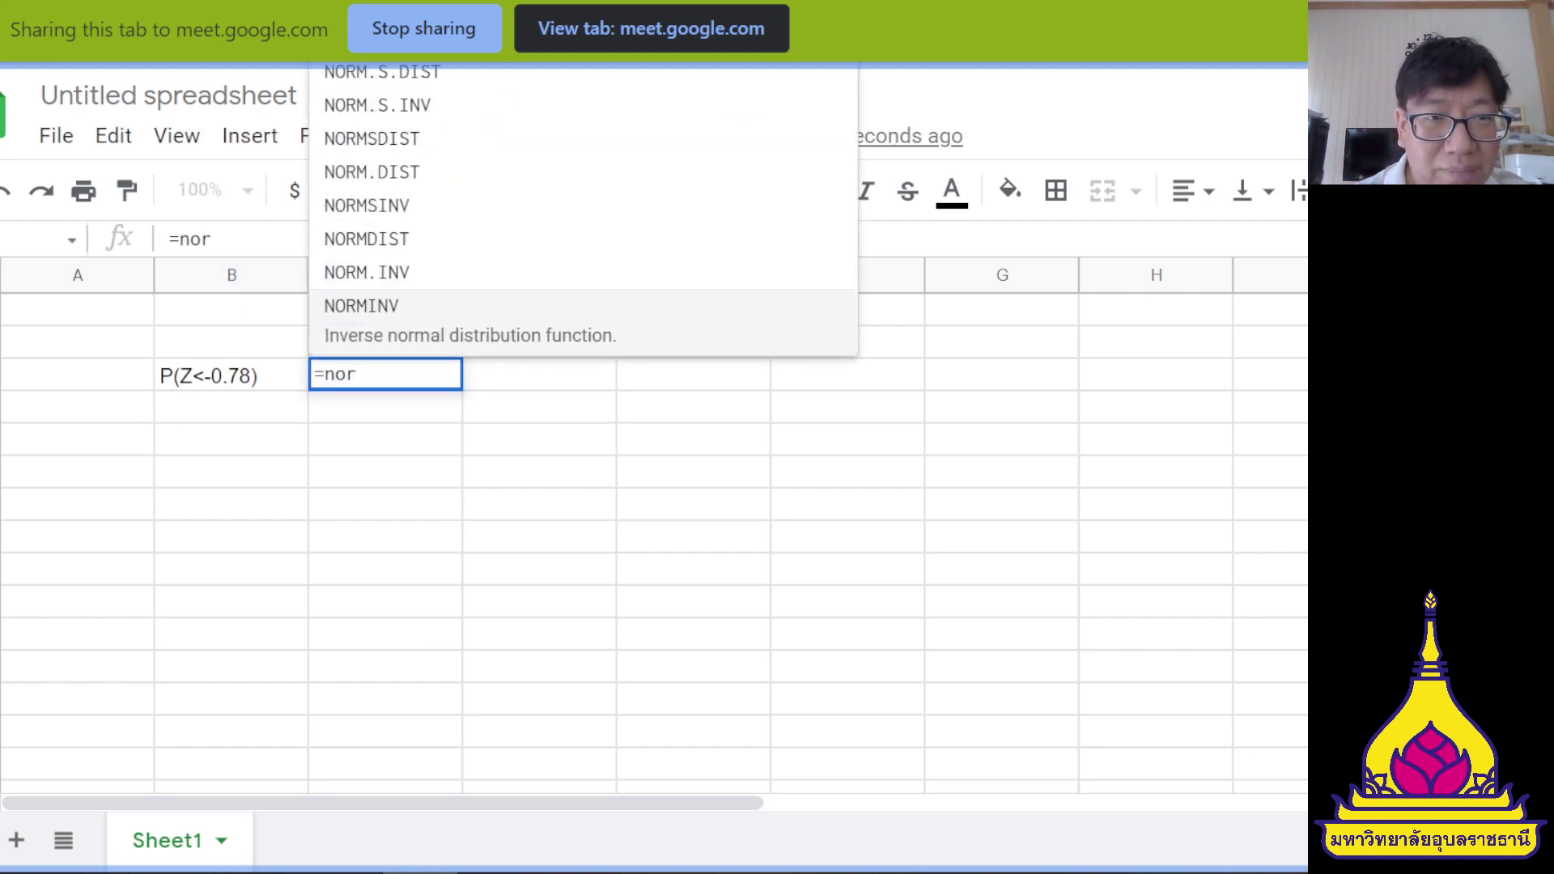
text(m)
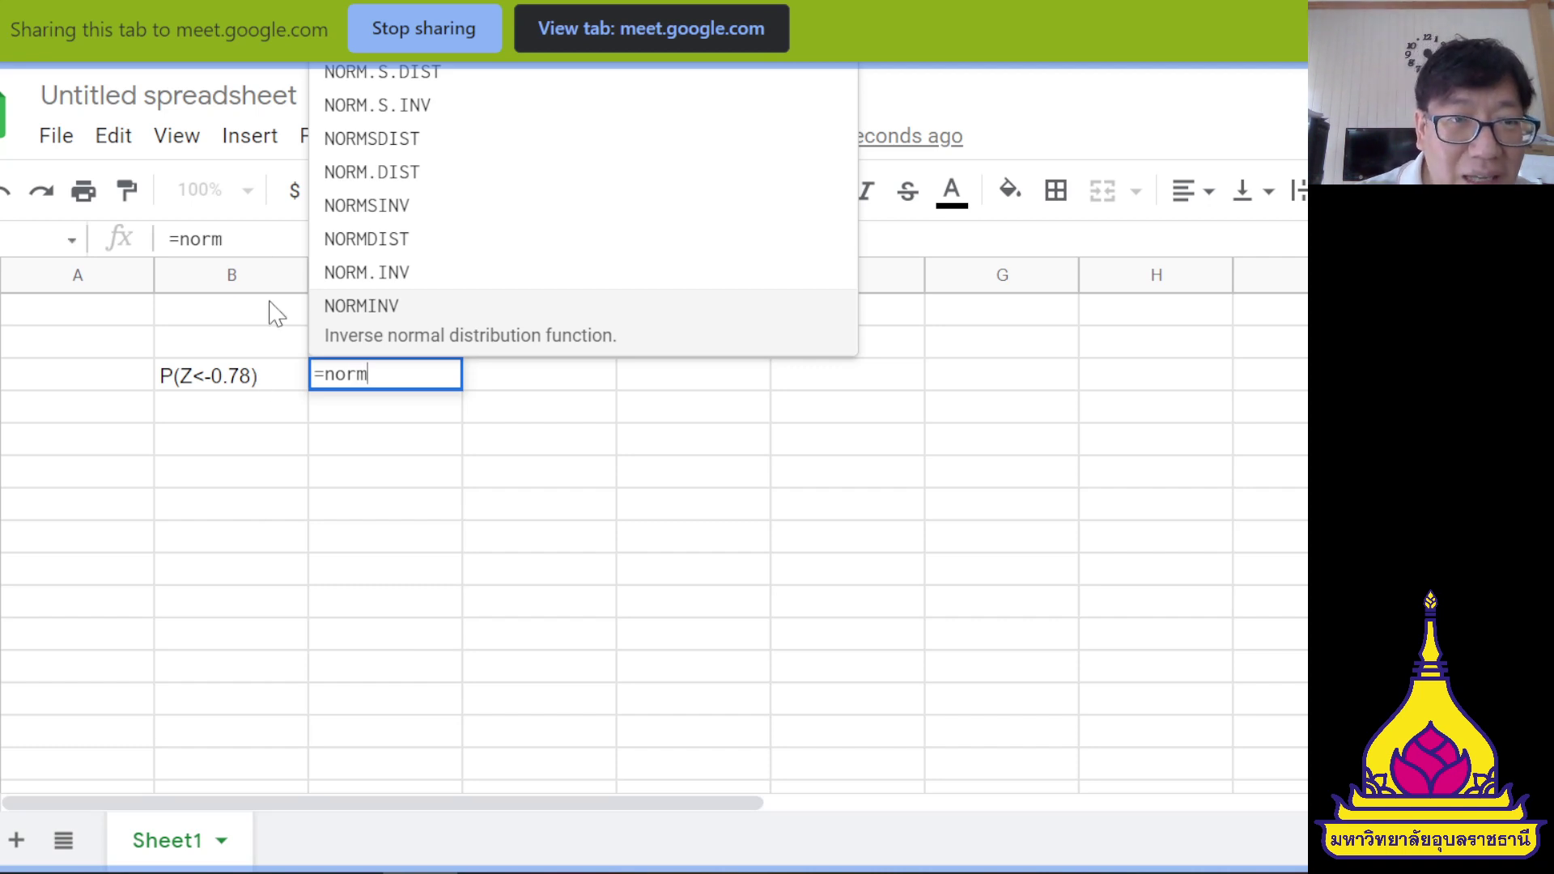
click(378, 85)
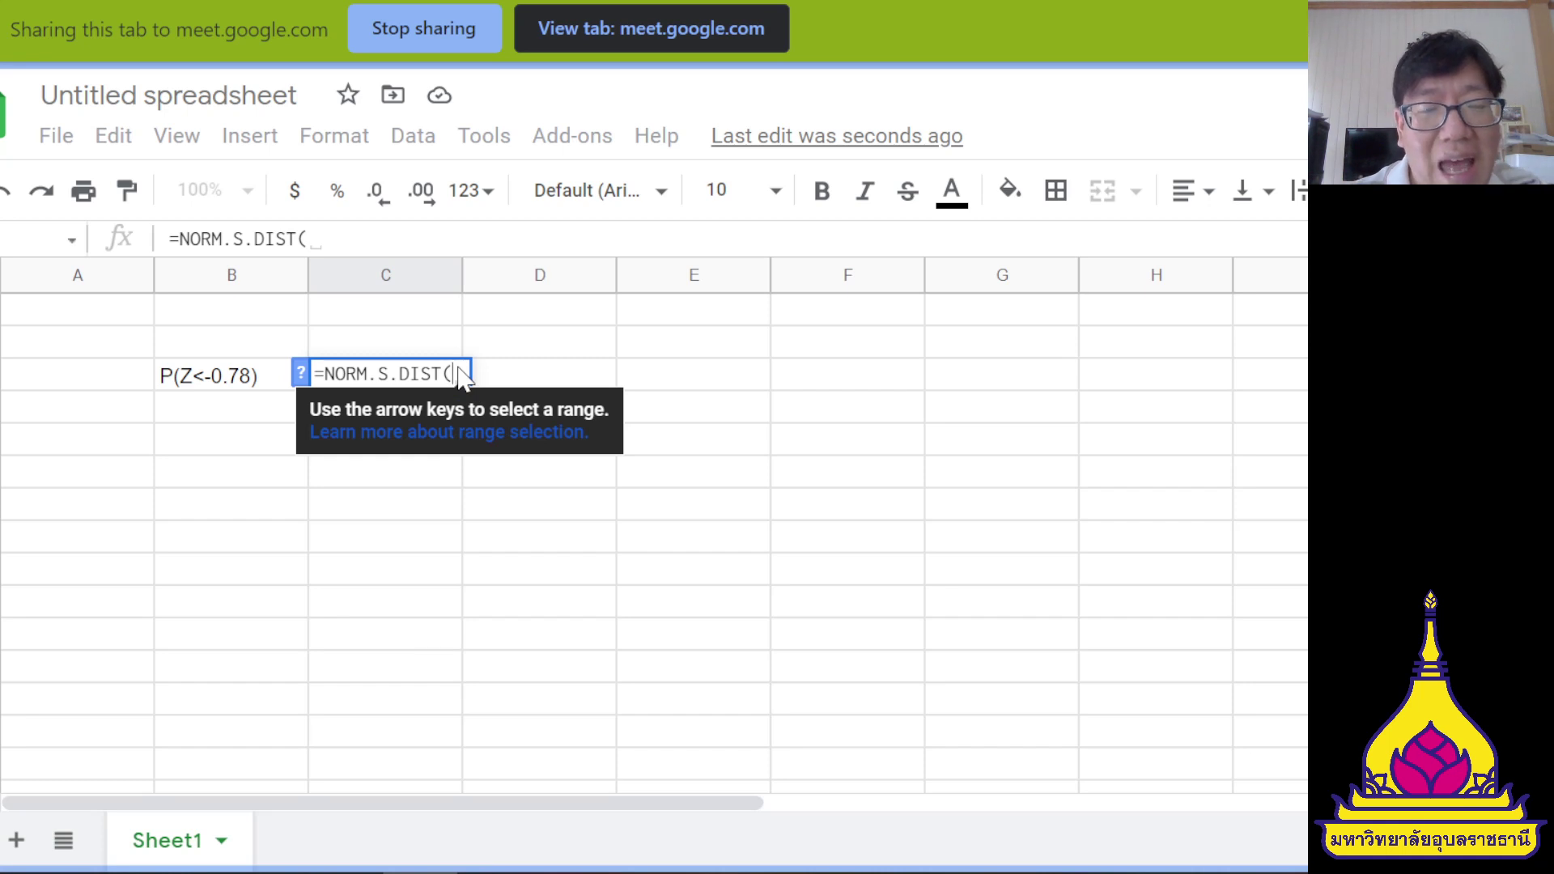
text(-0.78)
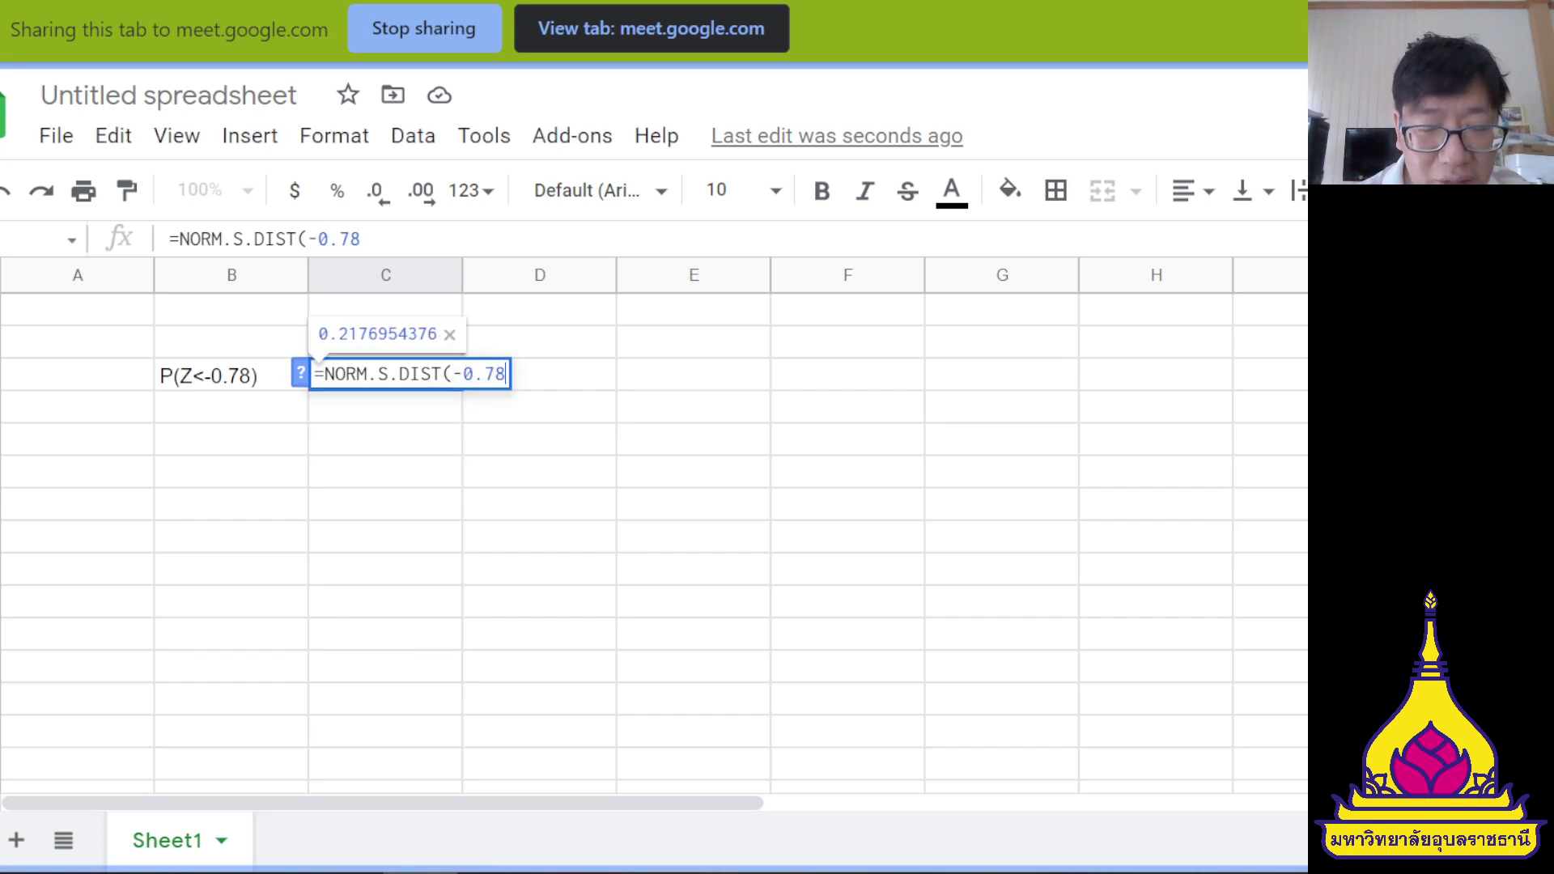
text(,)
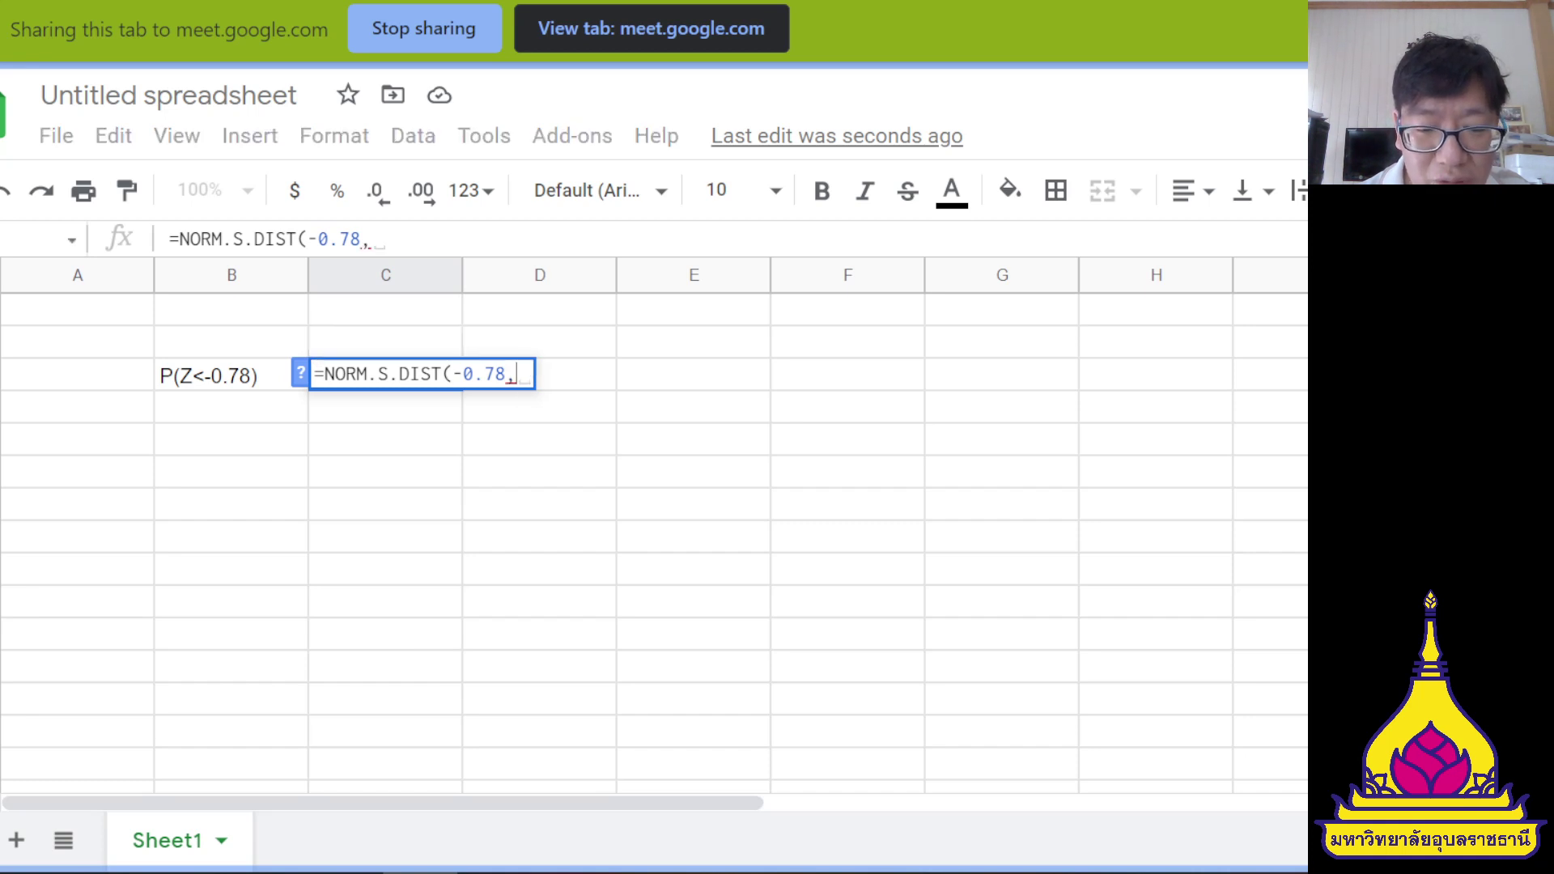
text(true)
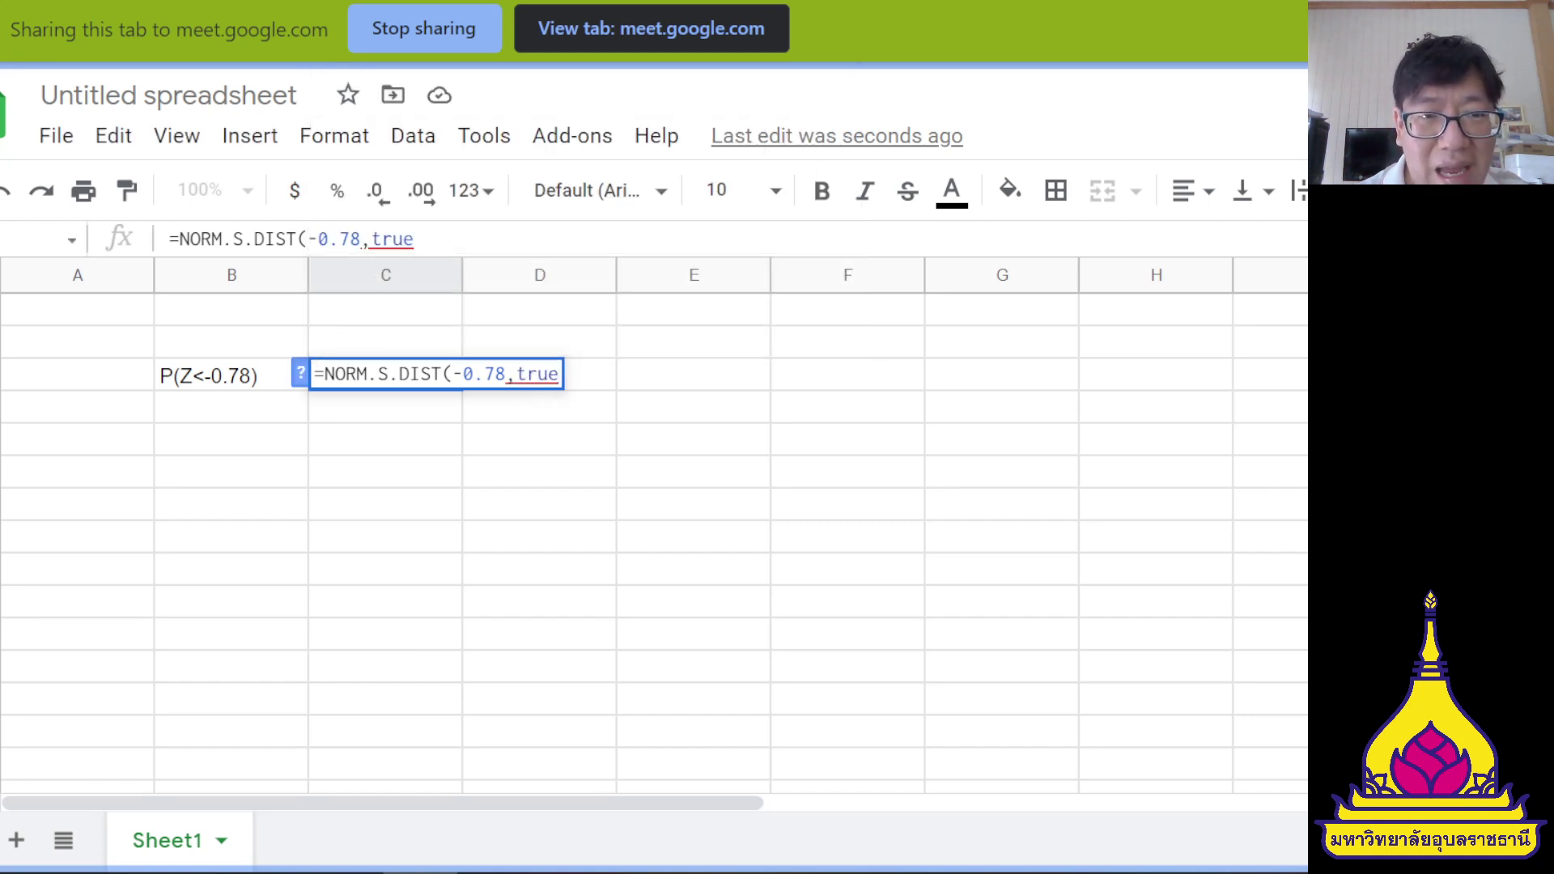
key(BackSpace)
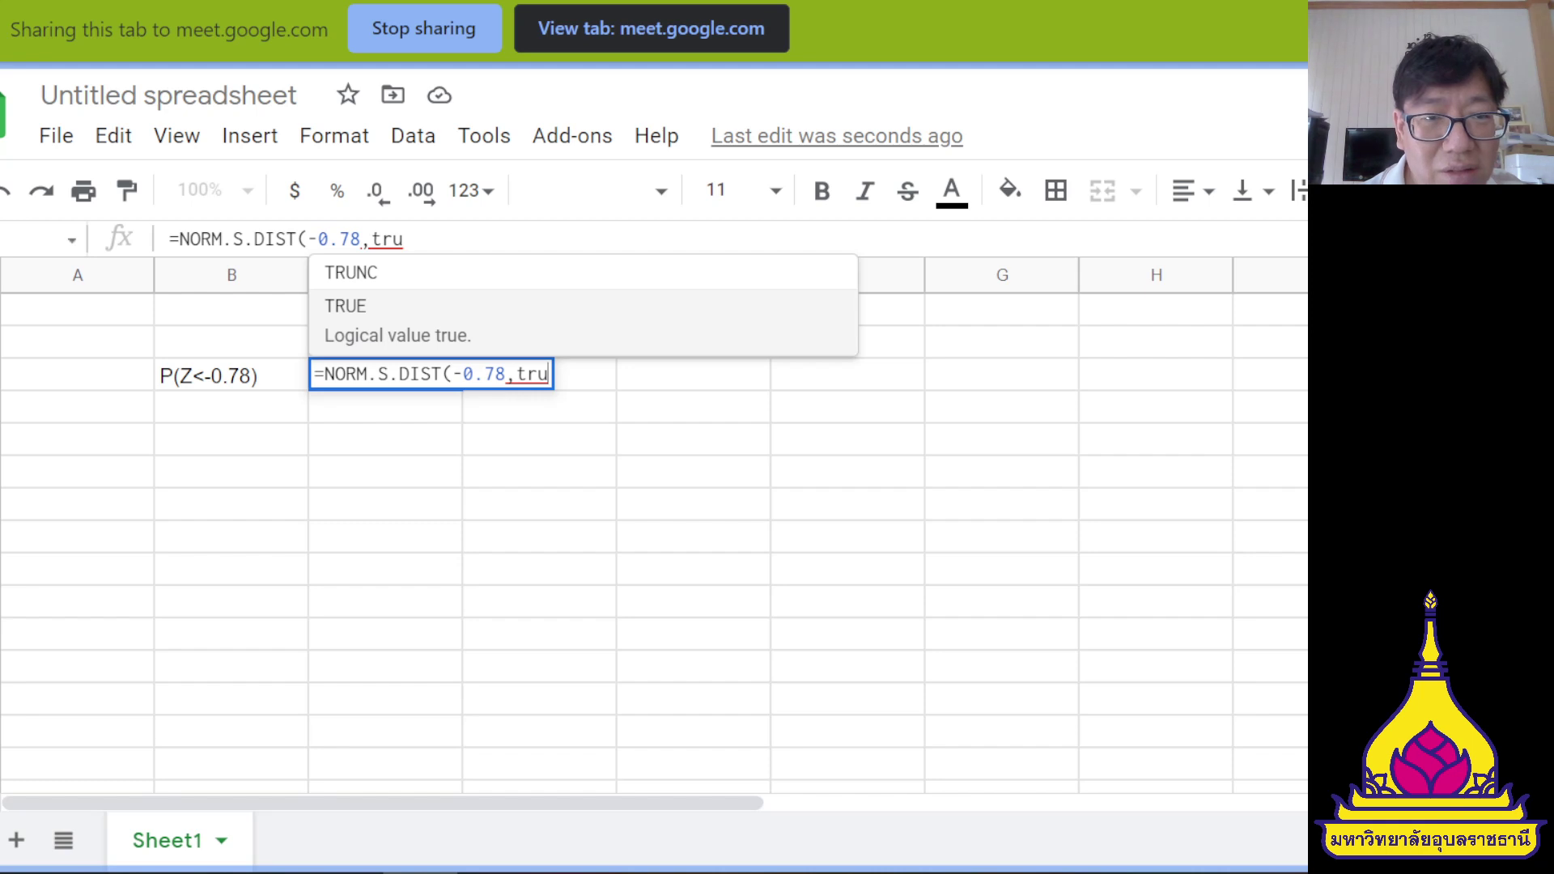
text(e))
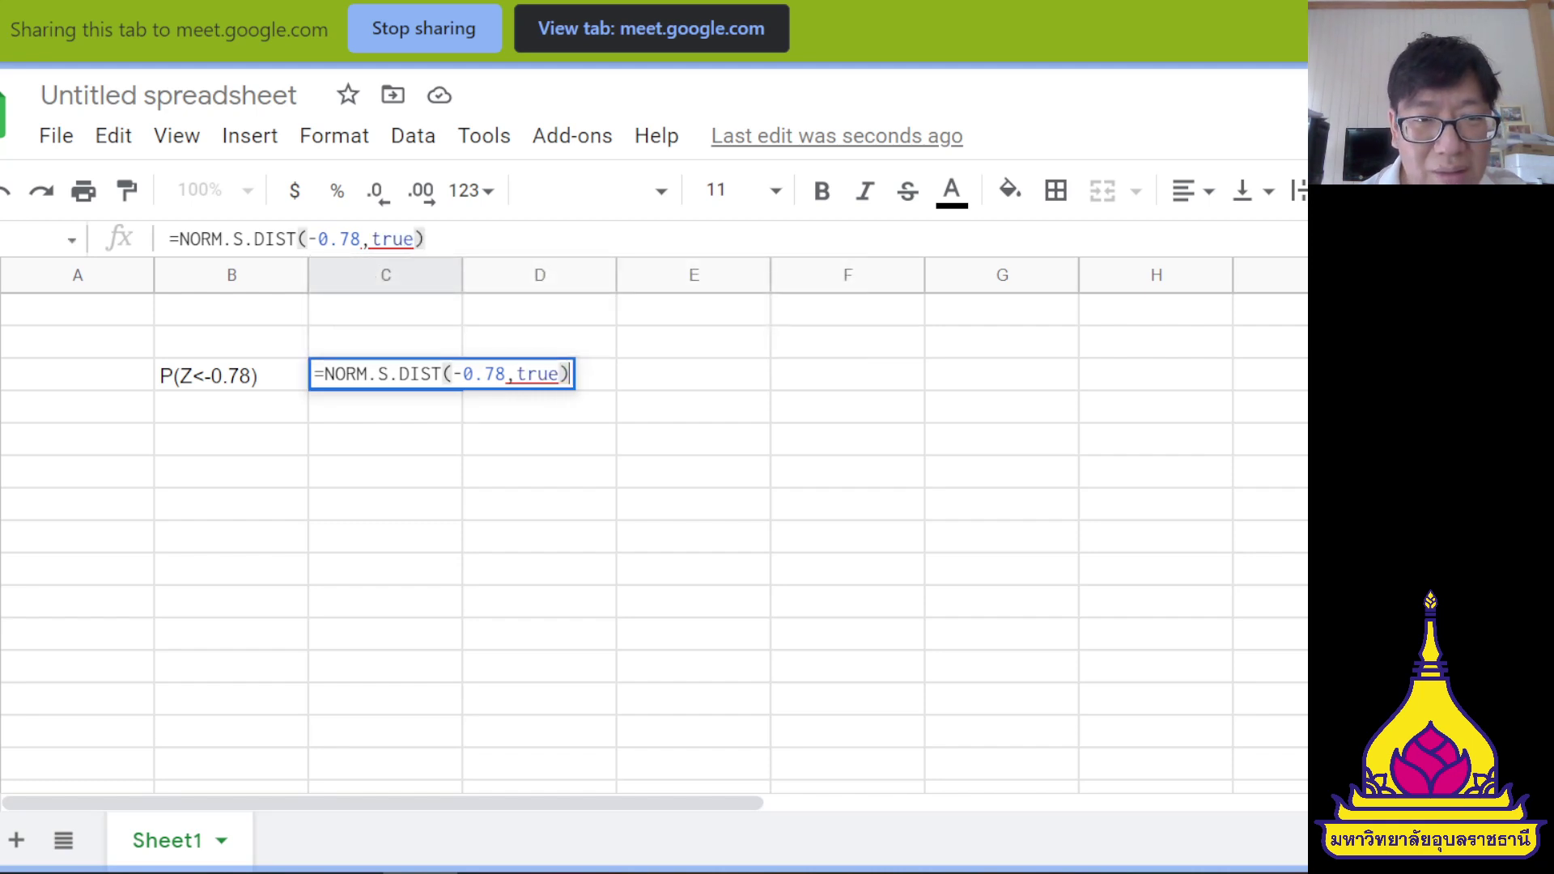
key(Return)
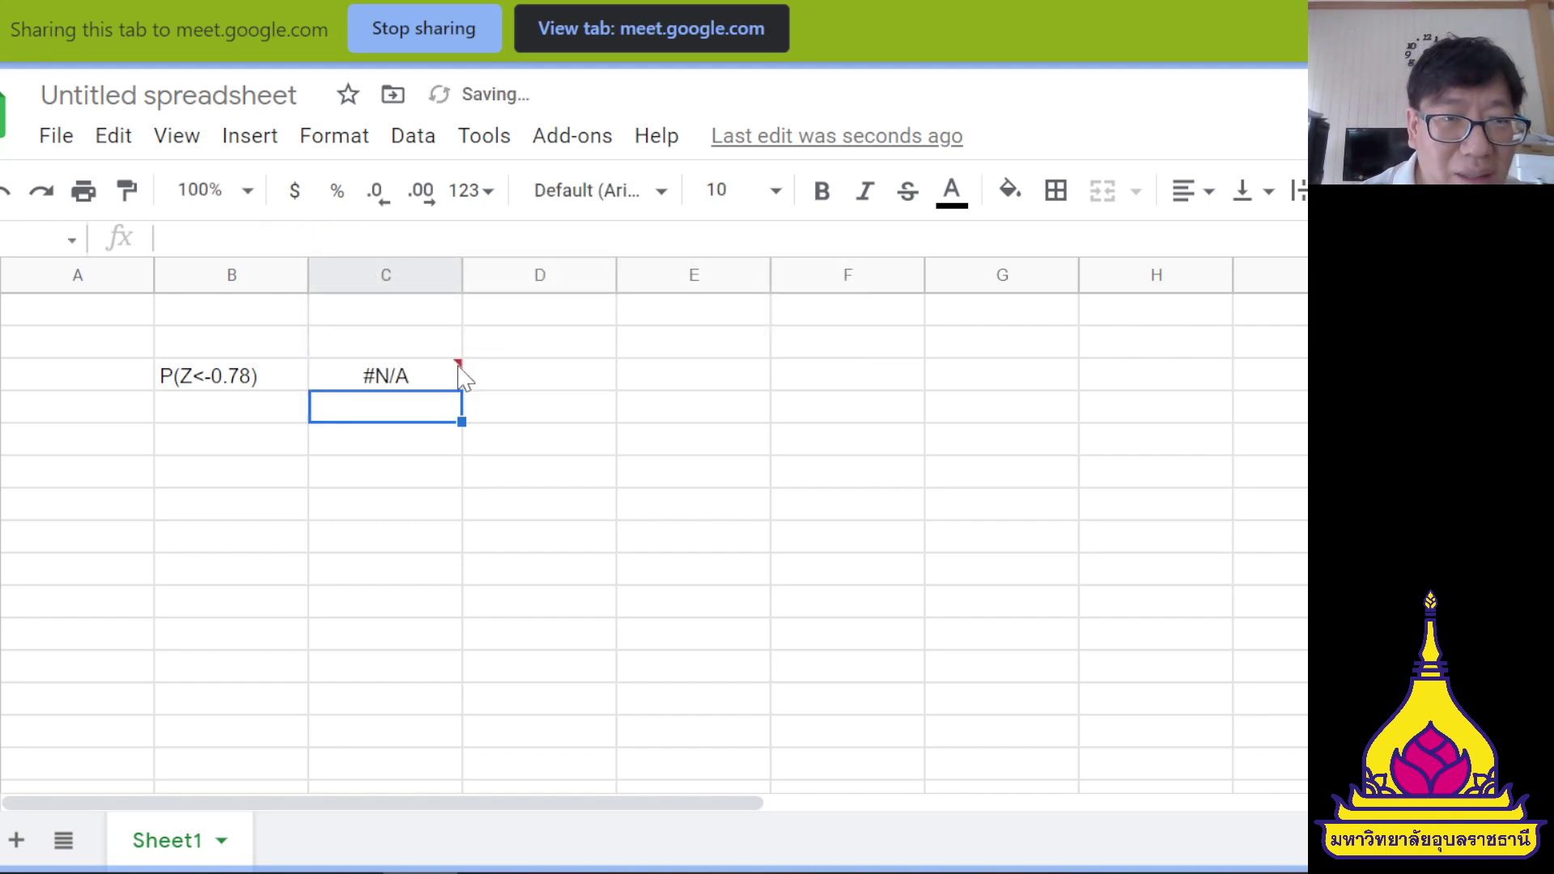
- Remove the second argument, true, from the formula beside P(Z<-0.78) so it reads =NORM.S.DIST(-0.78)
mouse_move(430, 378)
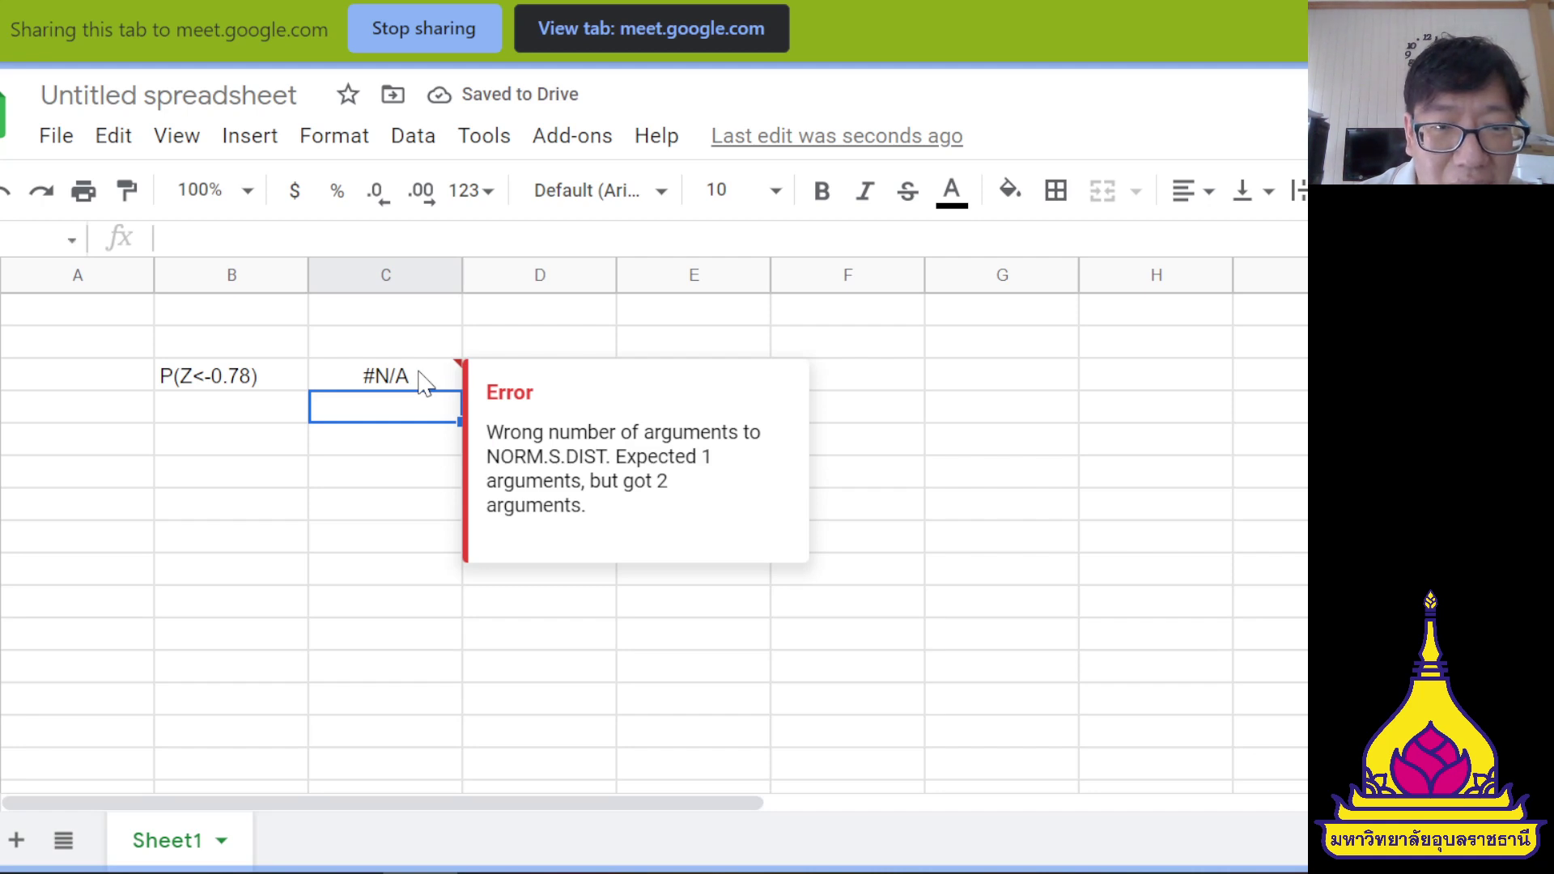
double_click(425, 380)
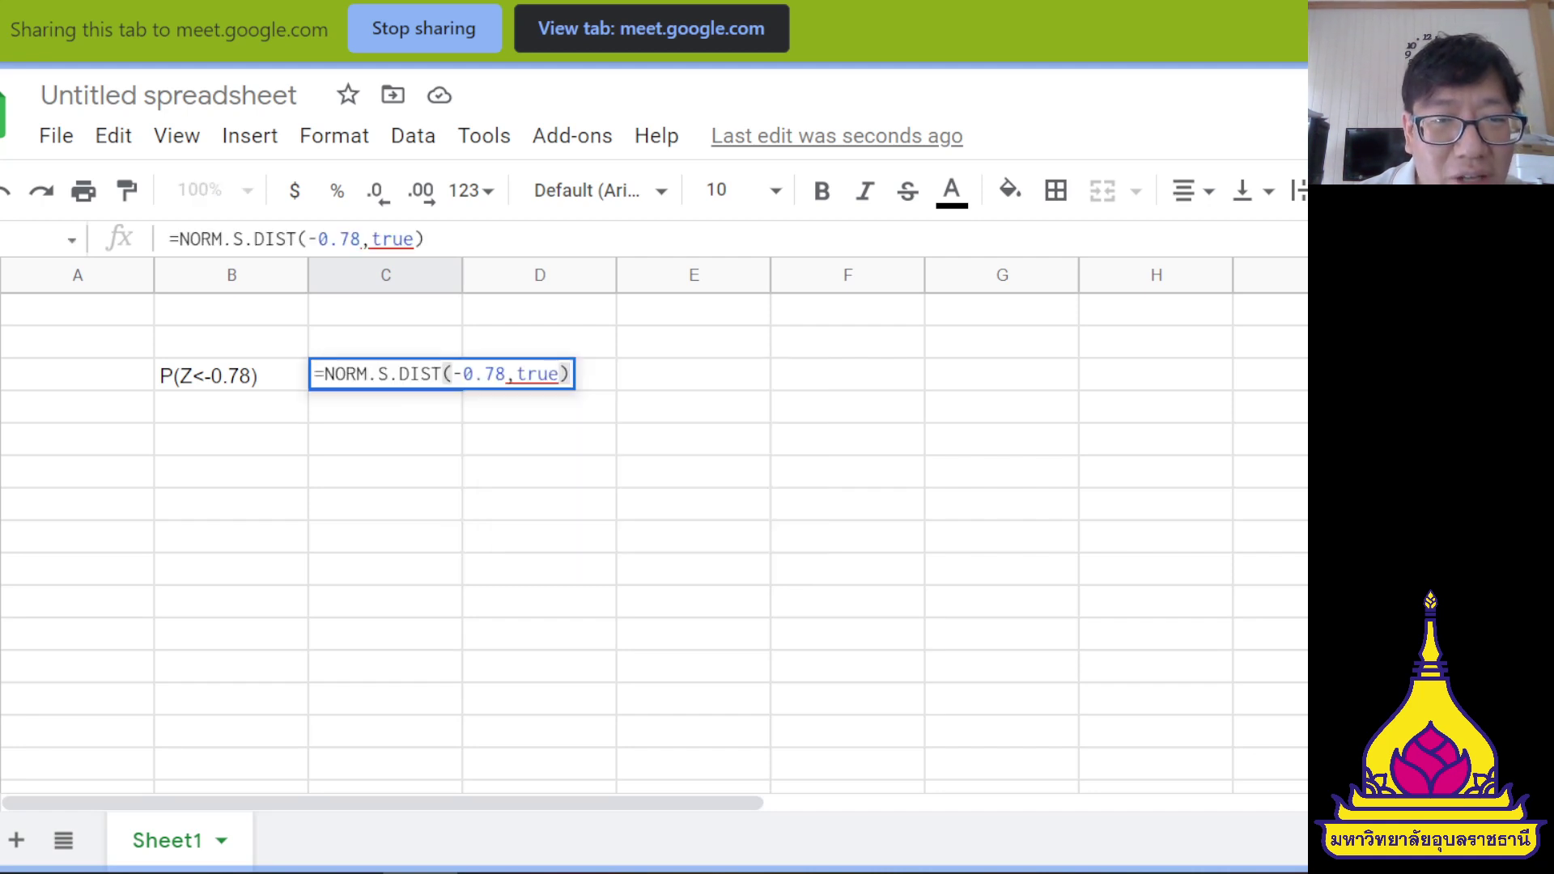
click(516, 374)
double_click(537, 374)
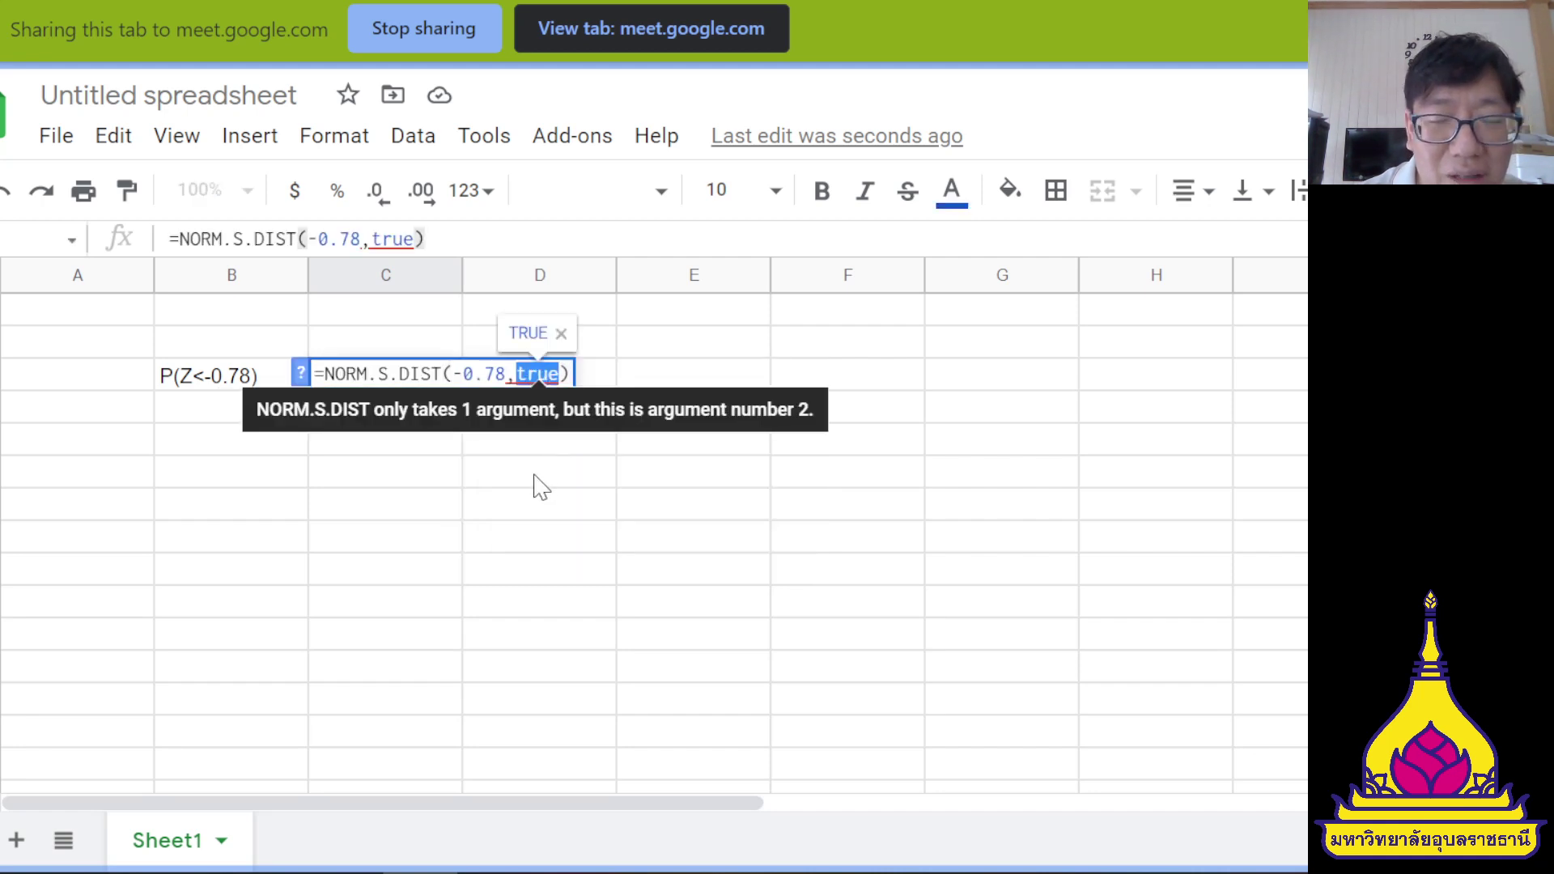
key(BackSpace)
key(BackSpace)
key(Return)
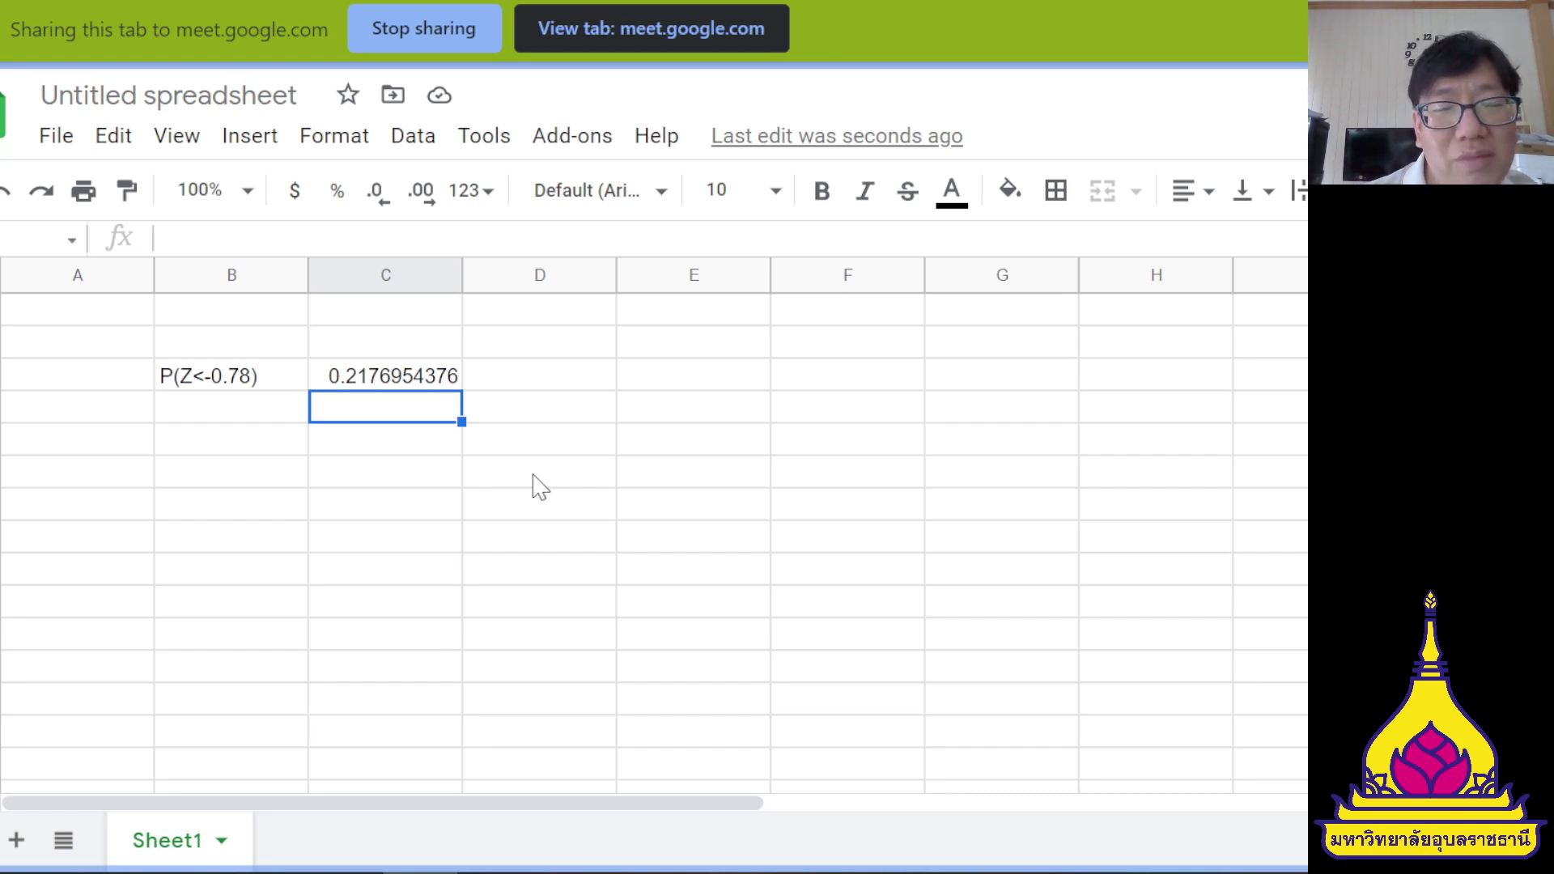
click(376, 379)
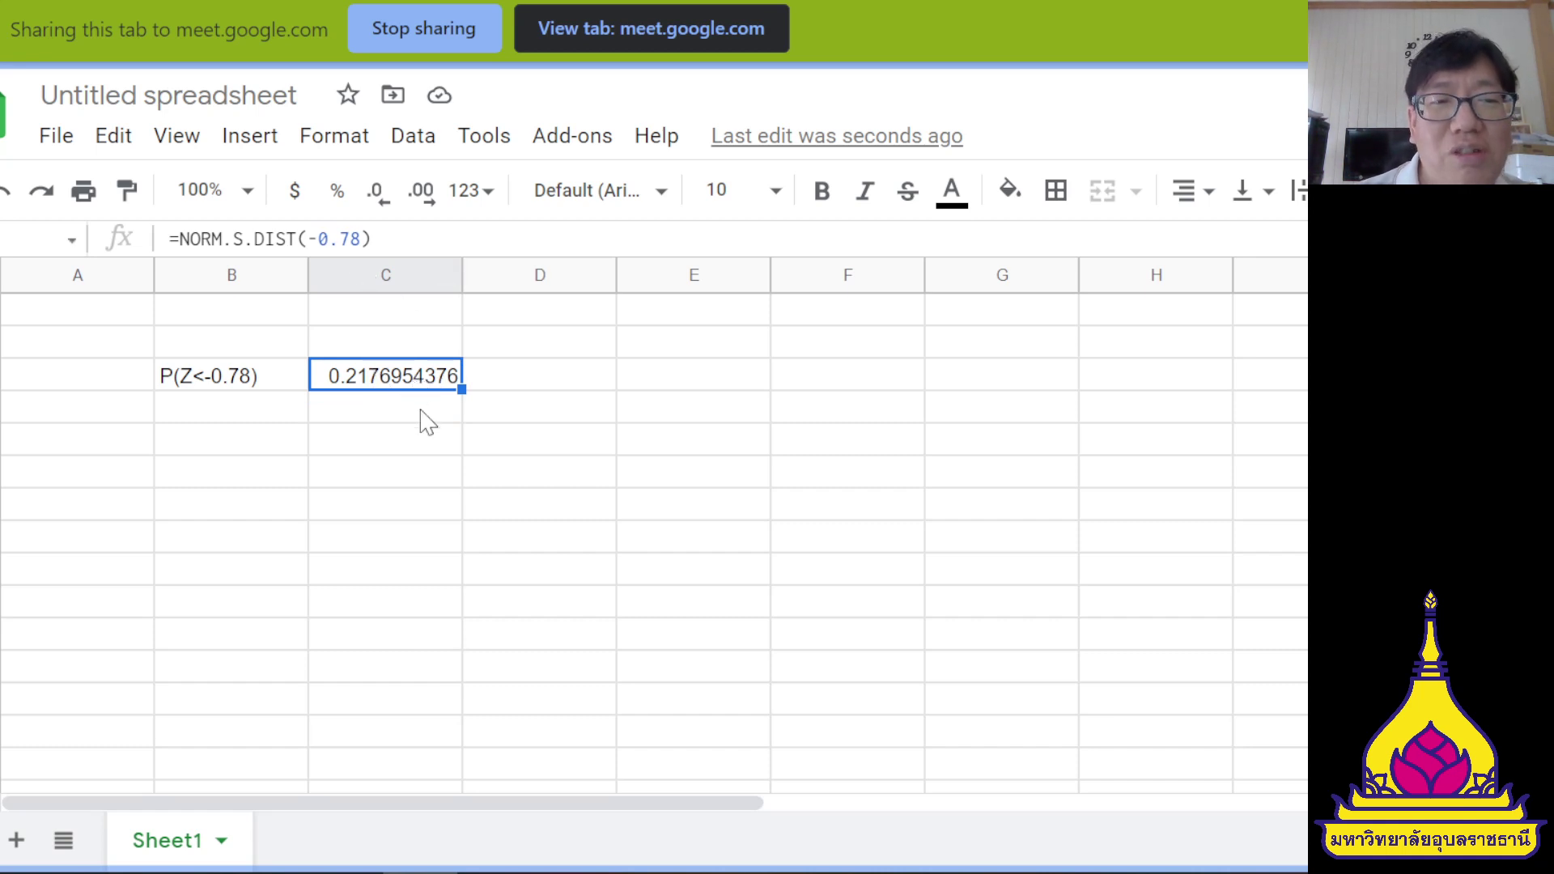
- Enter the label P(-1.1<Z<0.05) in the column B cell directly below P(Z<-0.78)
click(267, 409)
key(Return)
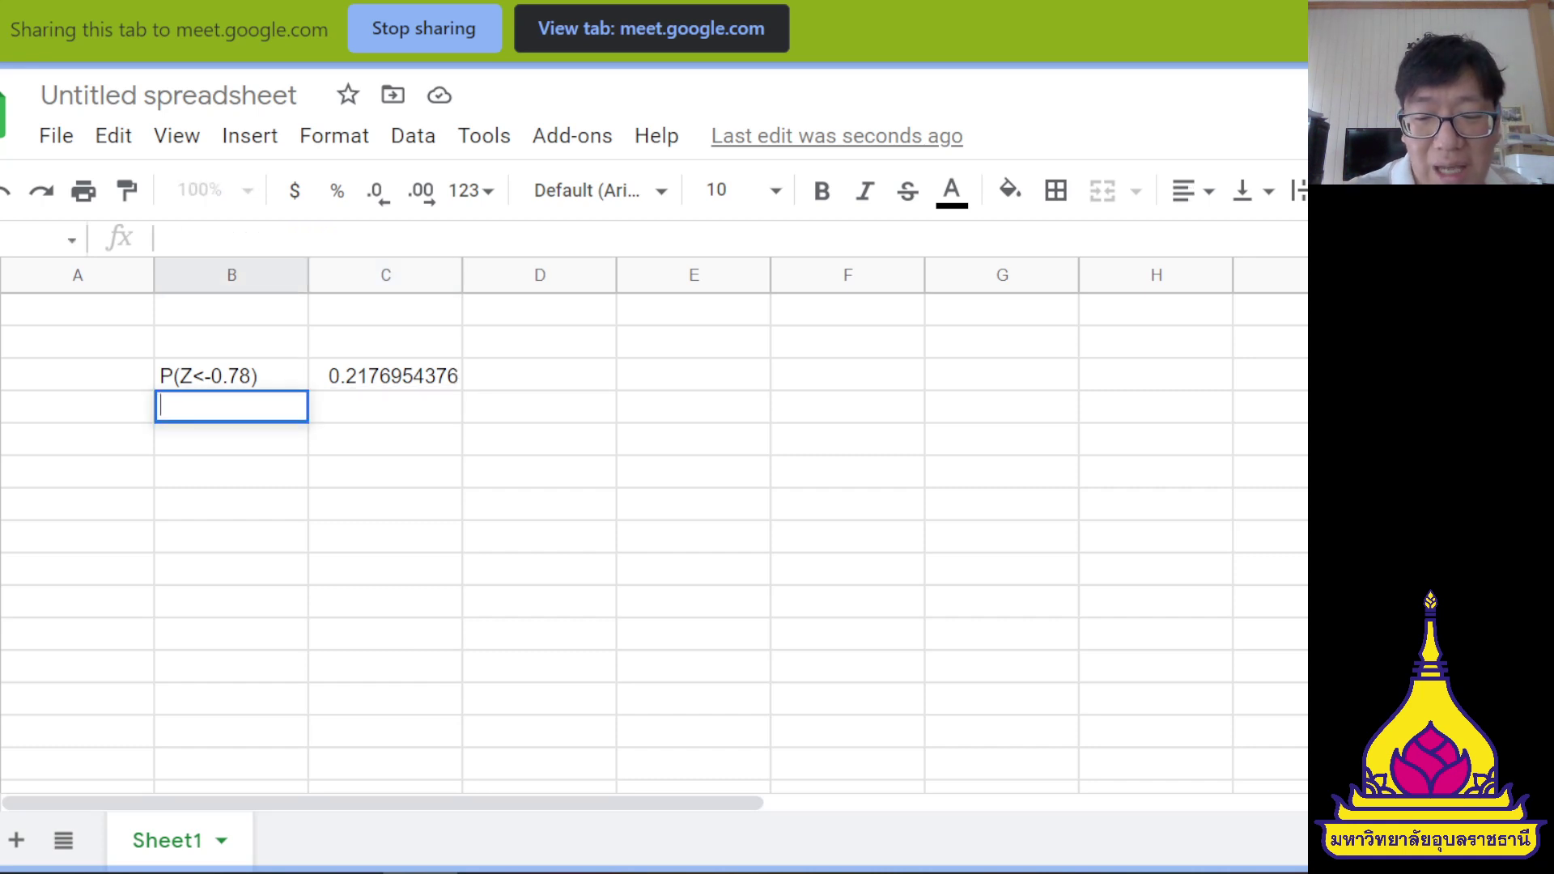
text(P()
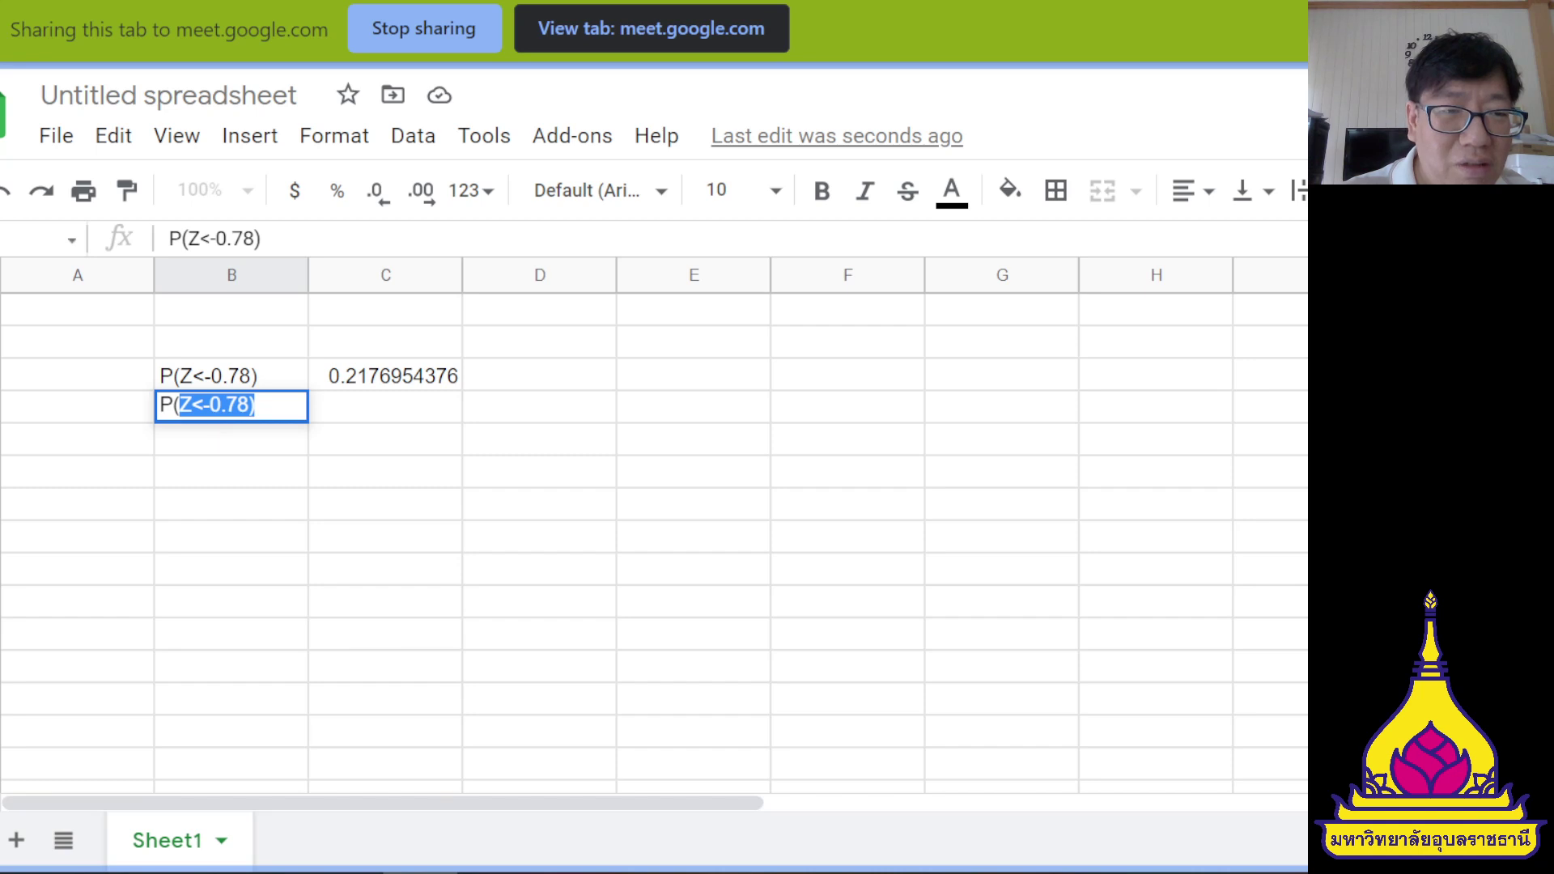
key(Left)
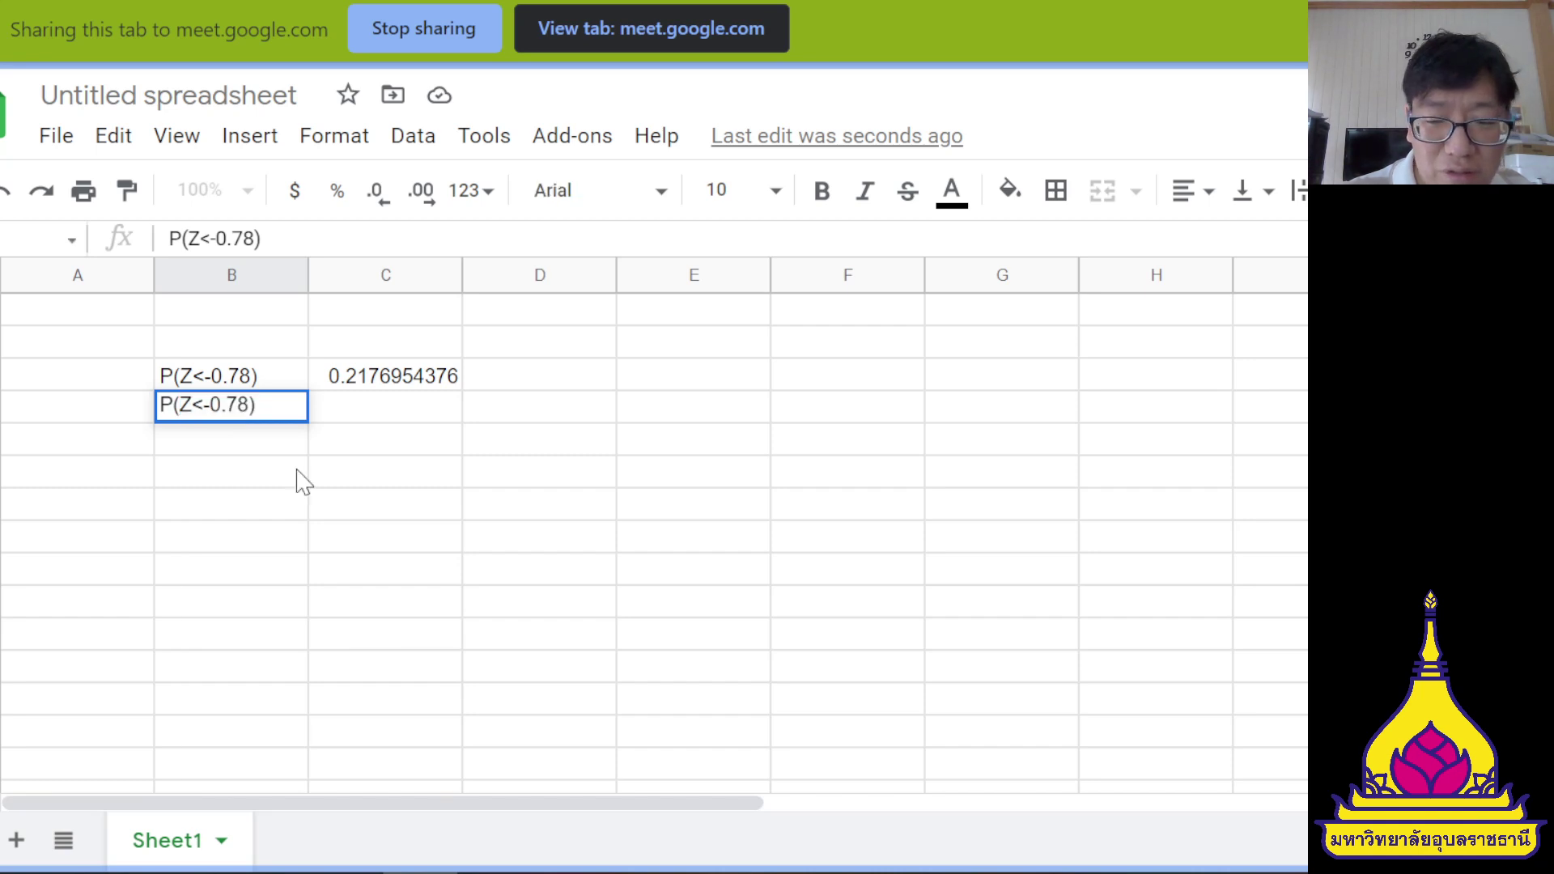
text(-1.1<)
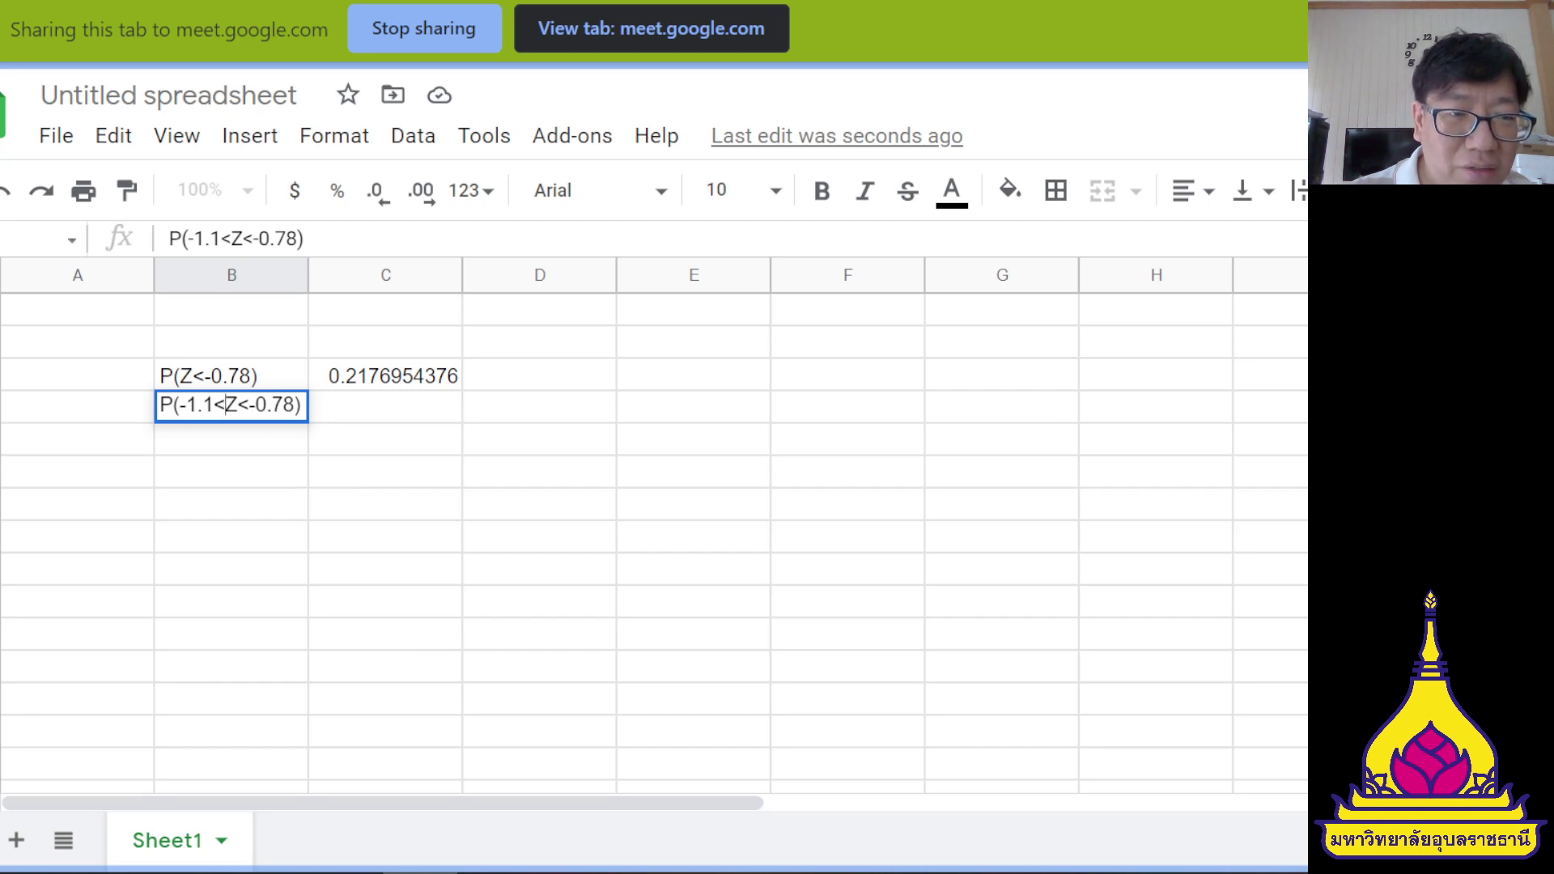
key(Right)
key(Right)
key(shift+Right)
key(shift+Right)
key(shift+Right)
key(shift+Right)
key(shift+Right)
text(0.05)
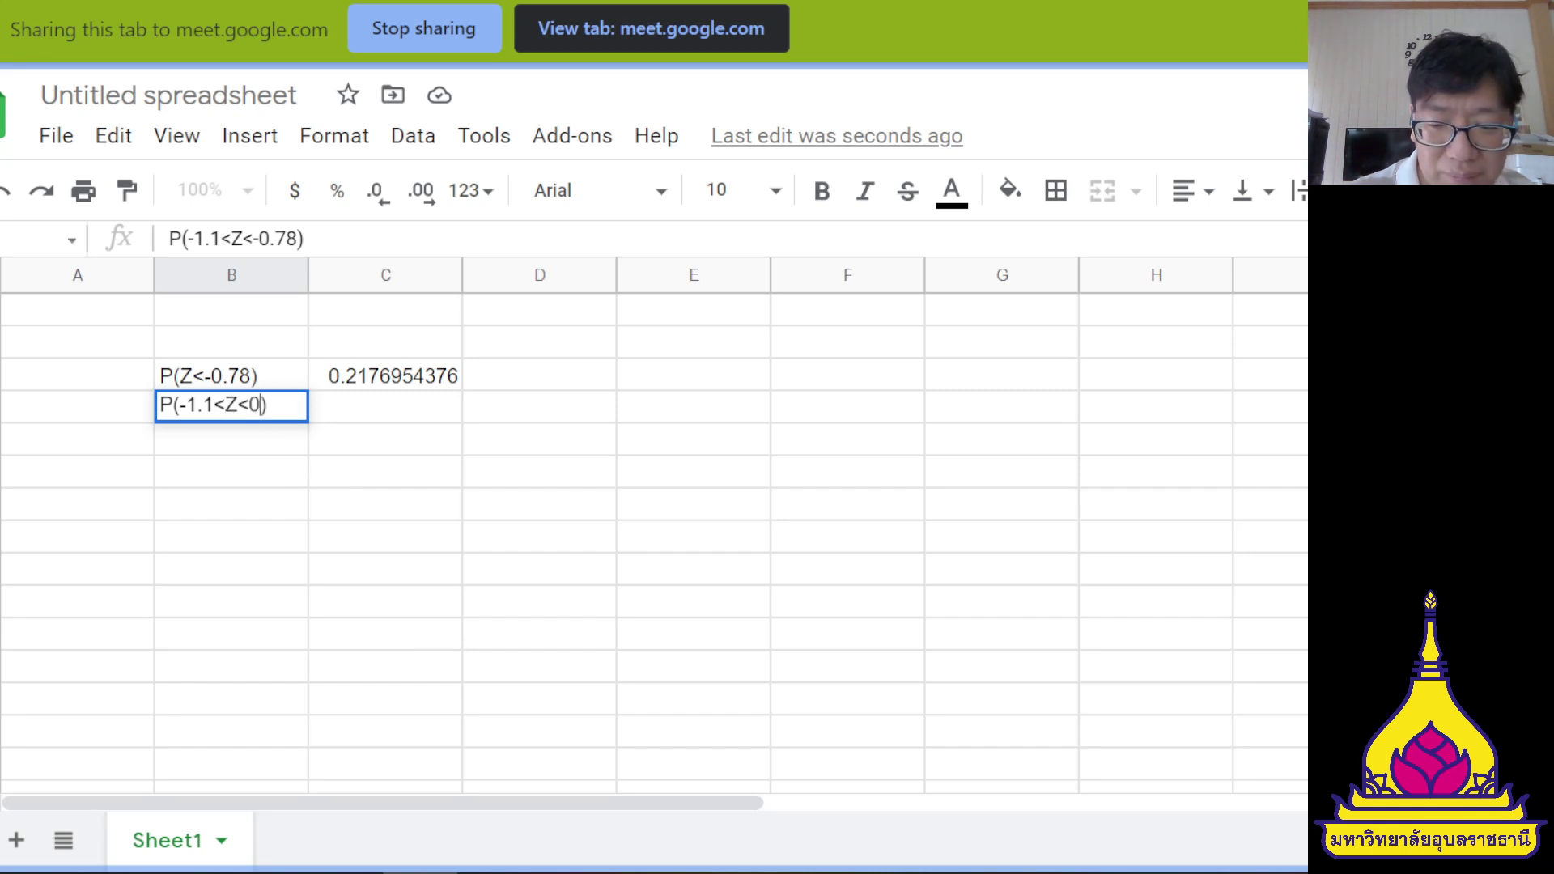
key(Return)
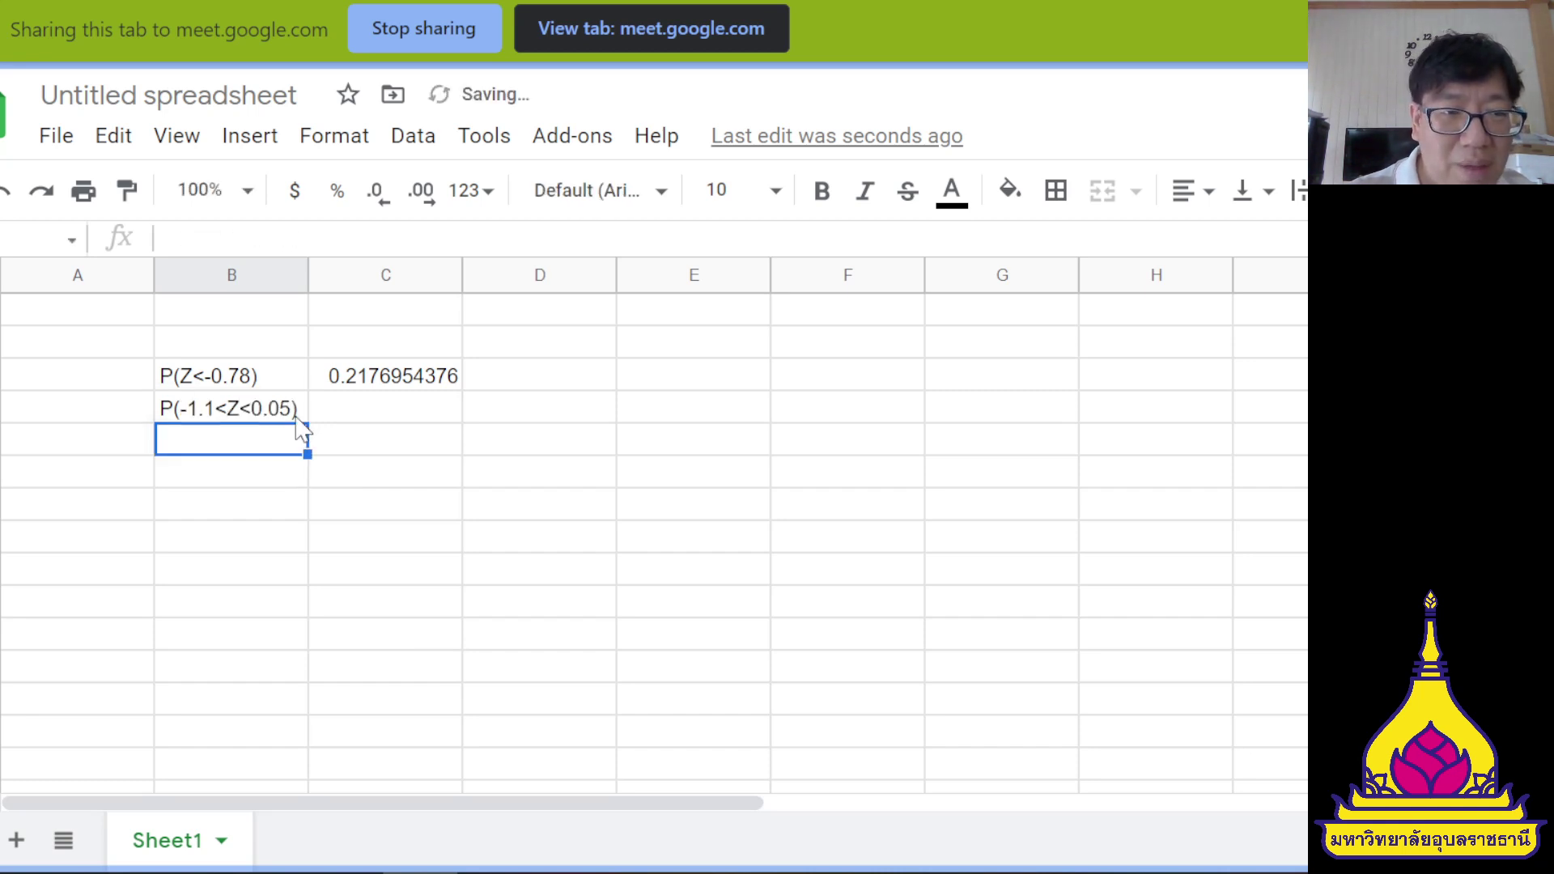
- Enter the formula =norm.s.dist(0.05)-norm.s.dist(-1.1) in the column C cell beside the P(-1.1<Z<0.05) label
click(389, 417)
key(Return)
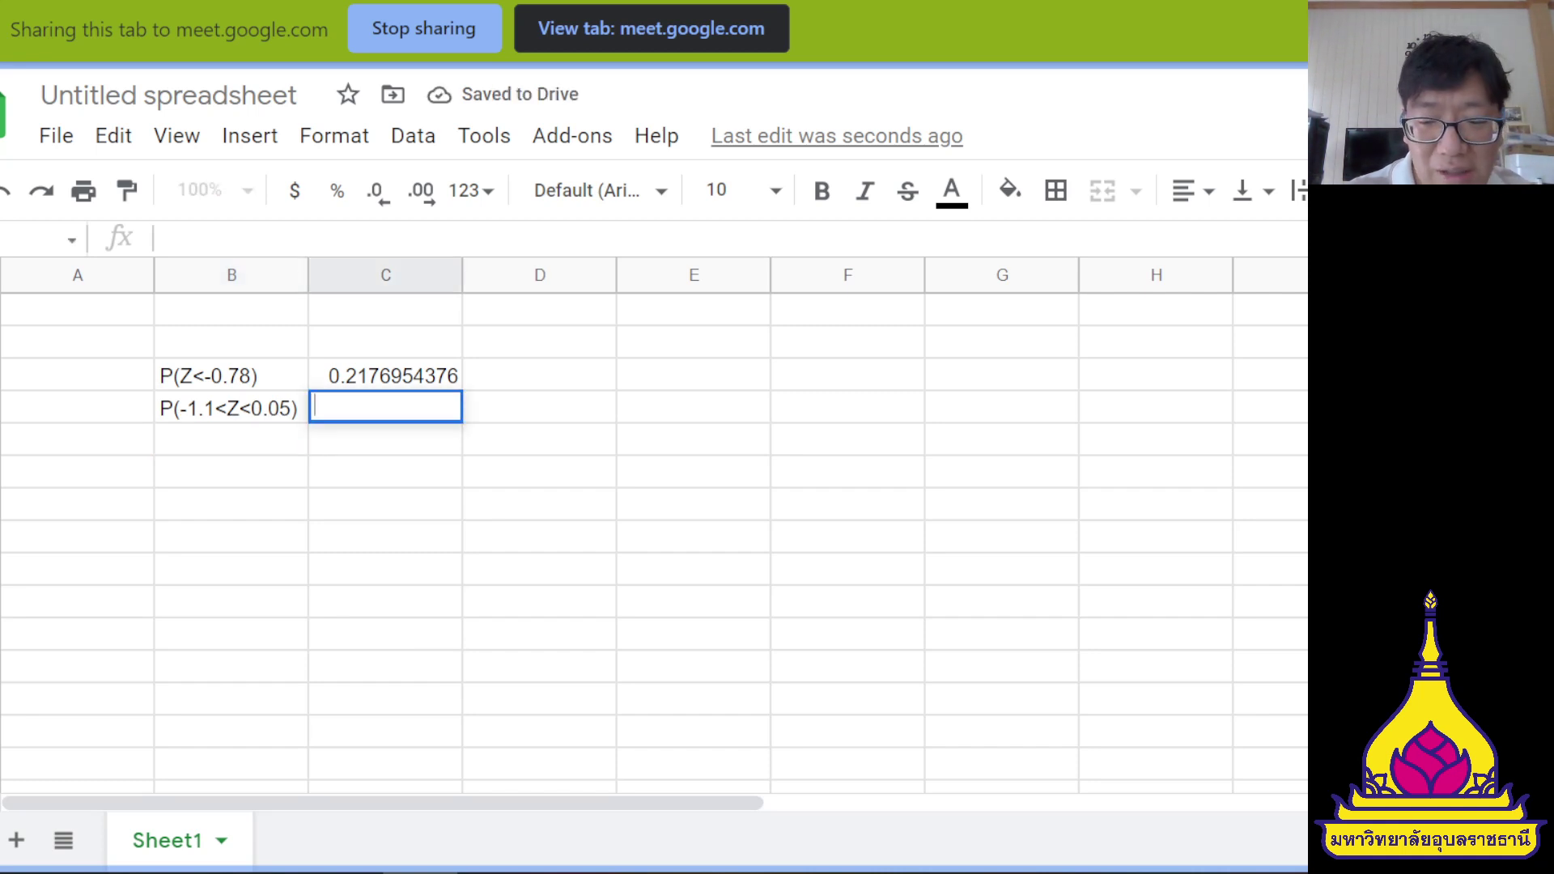
text(=)
text(norm)
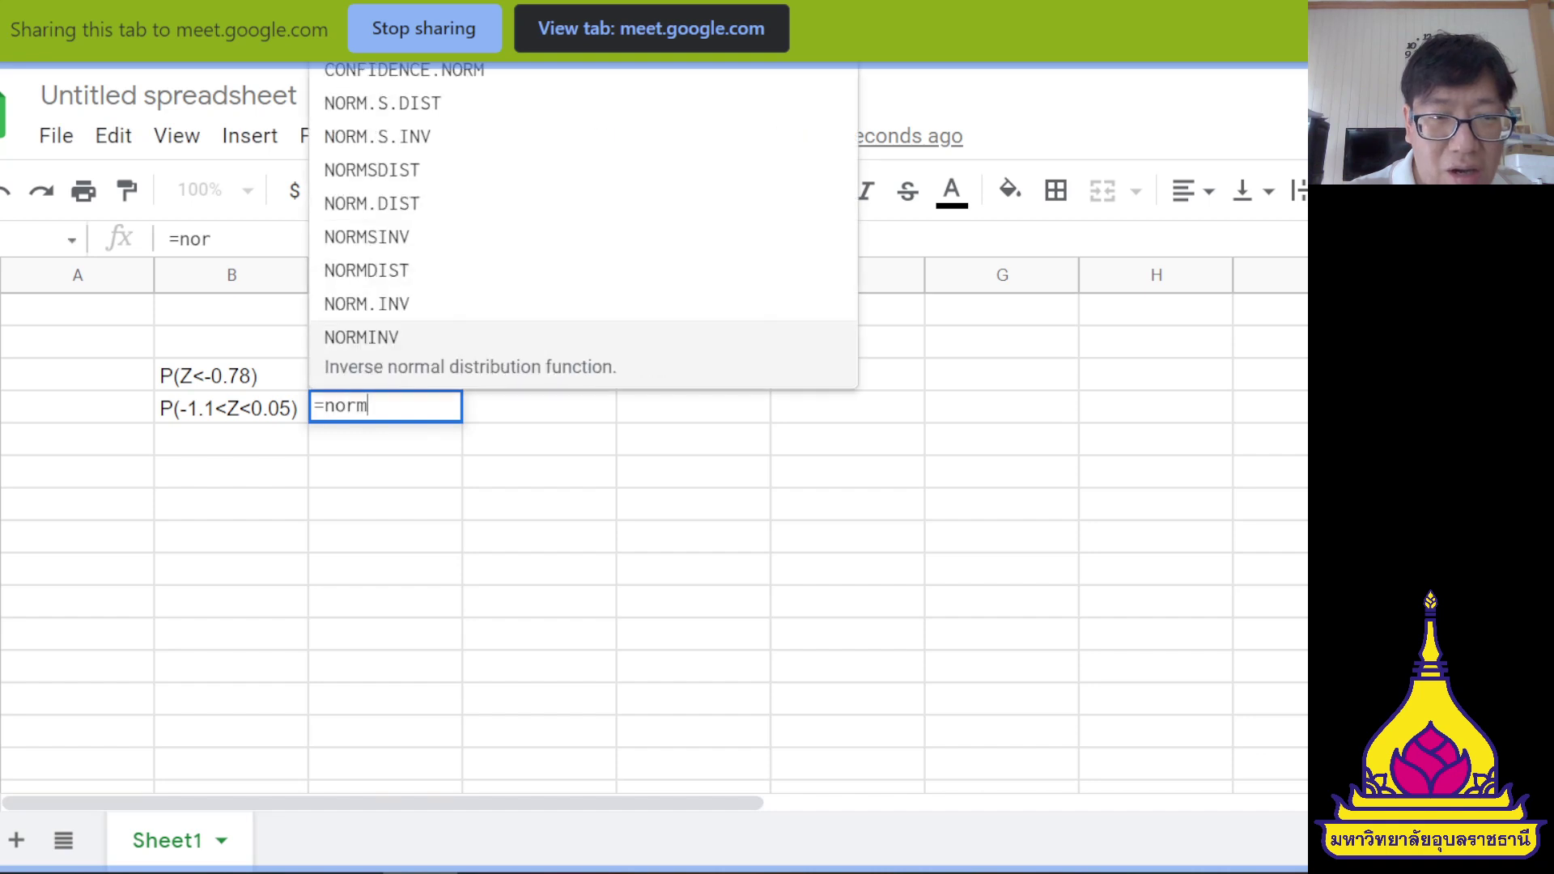
text(.s.dist)
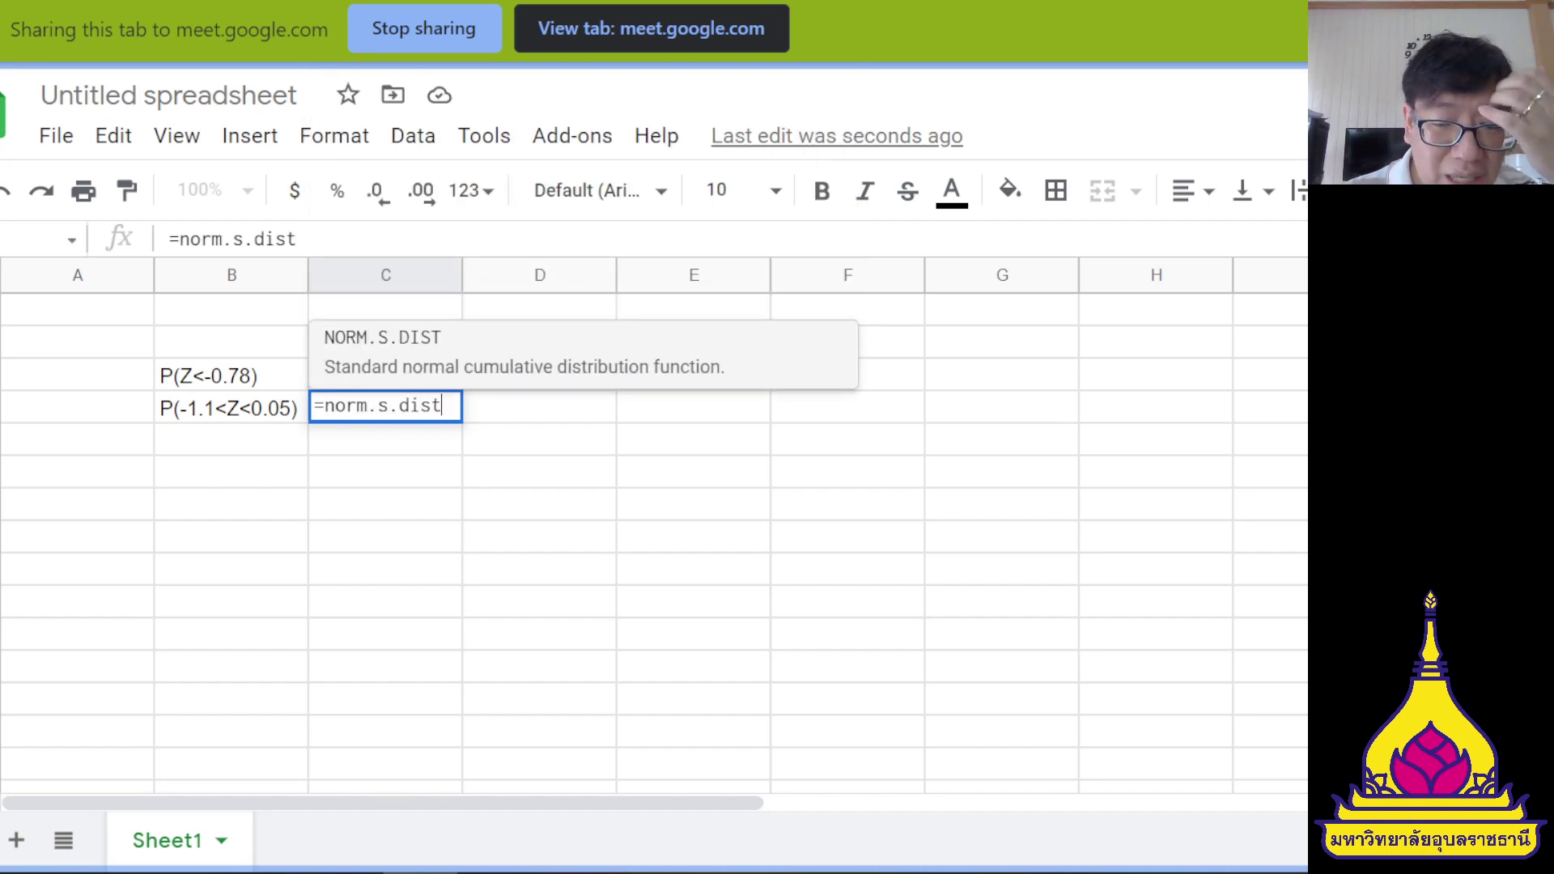
text(()
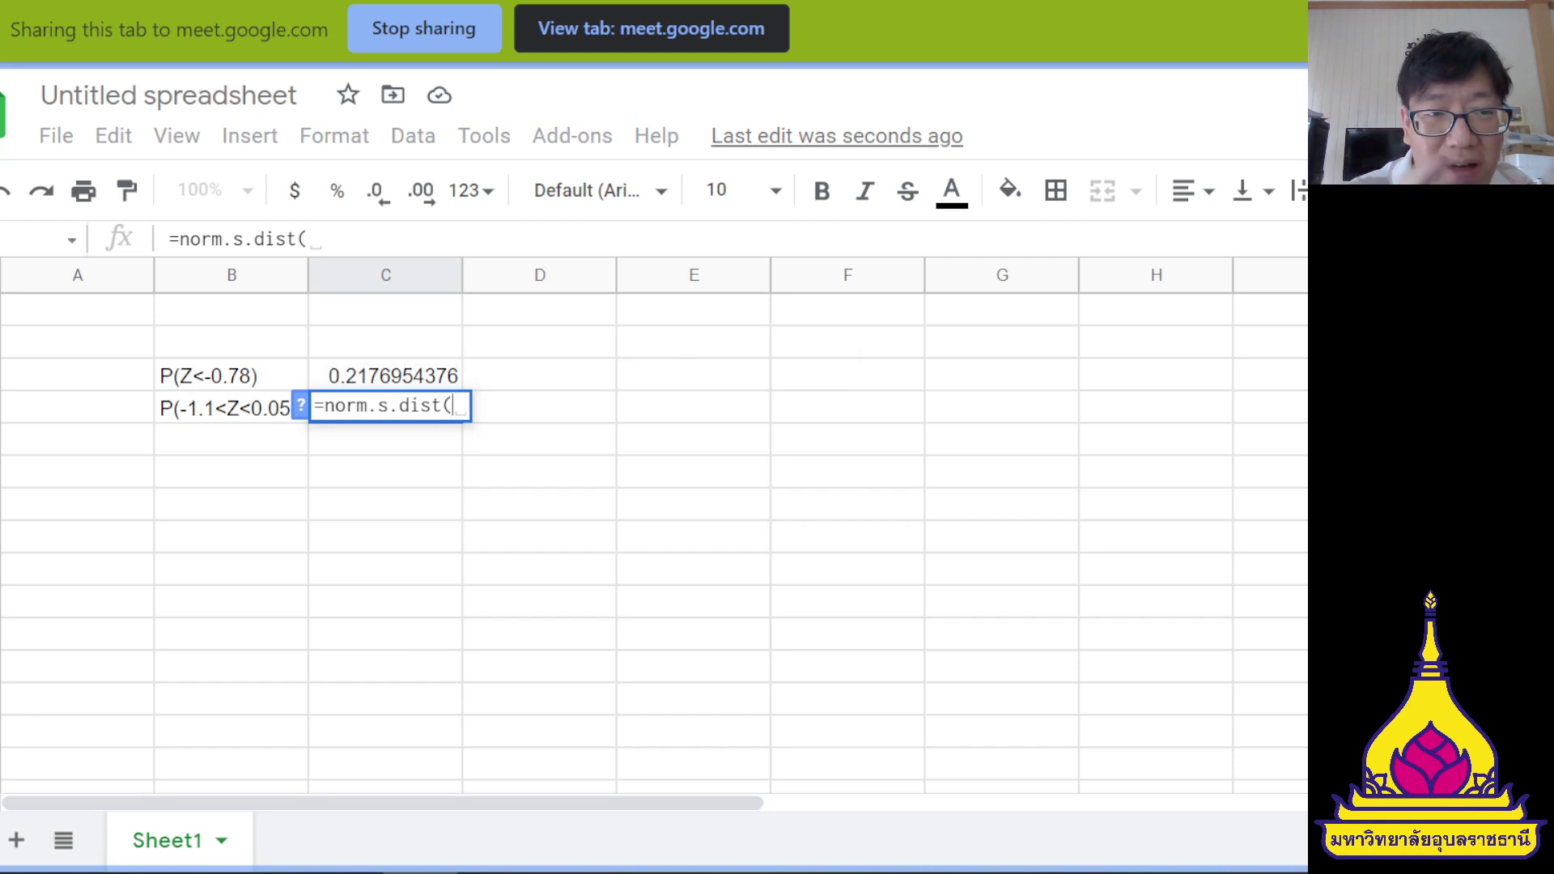
text(0.05)
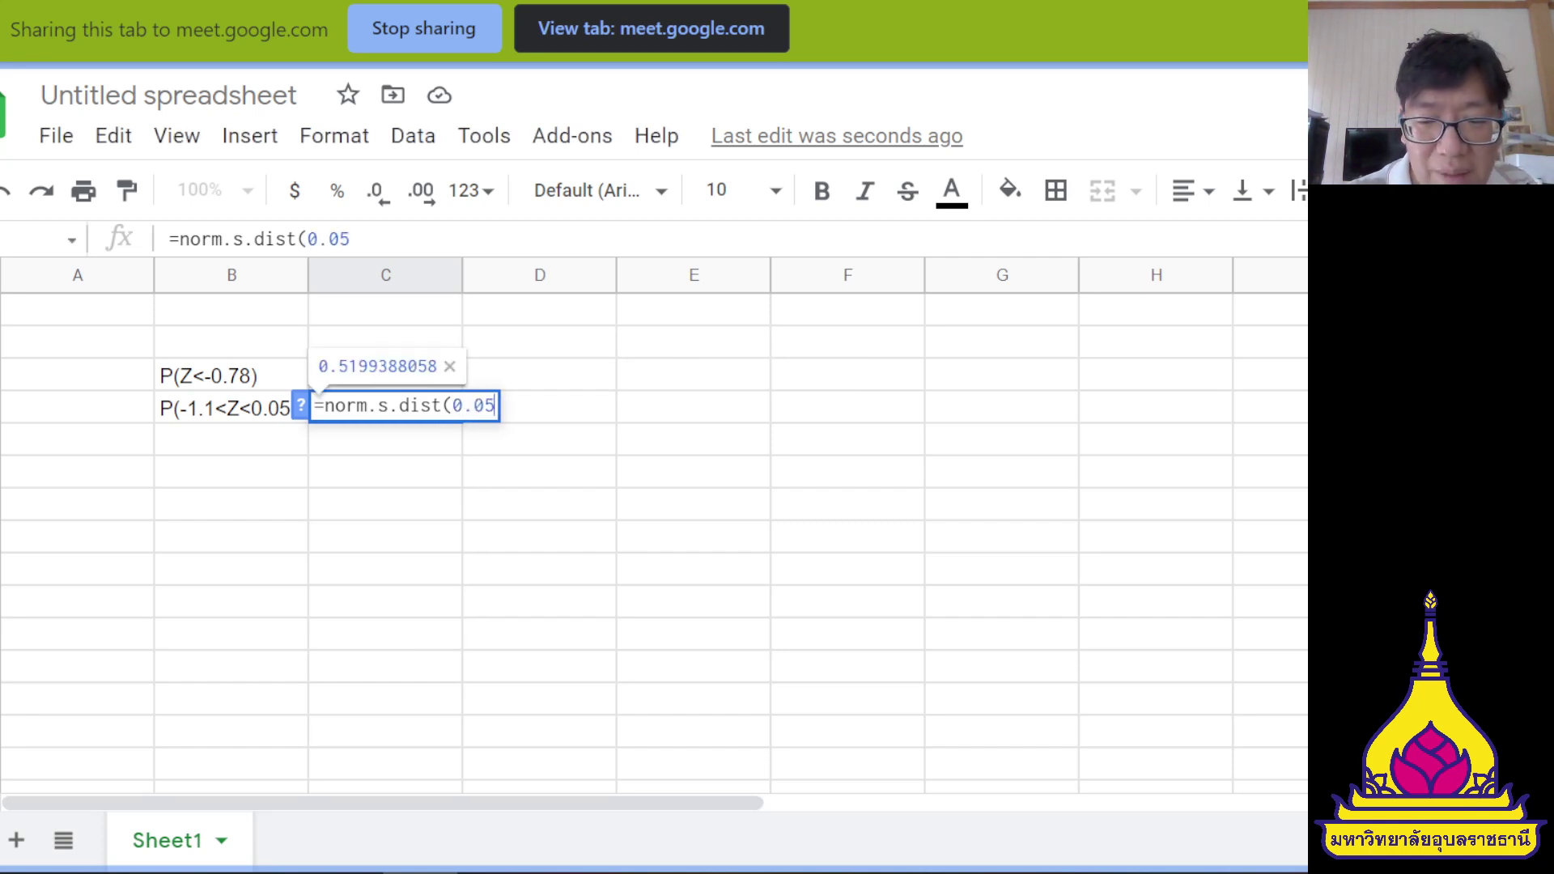
text()-)
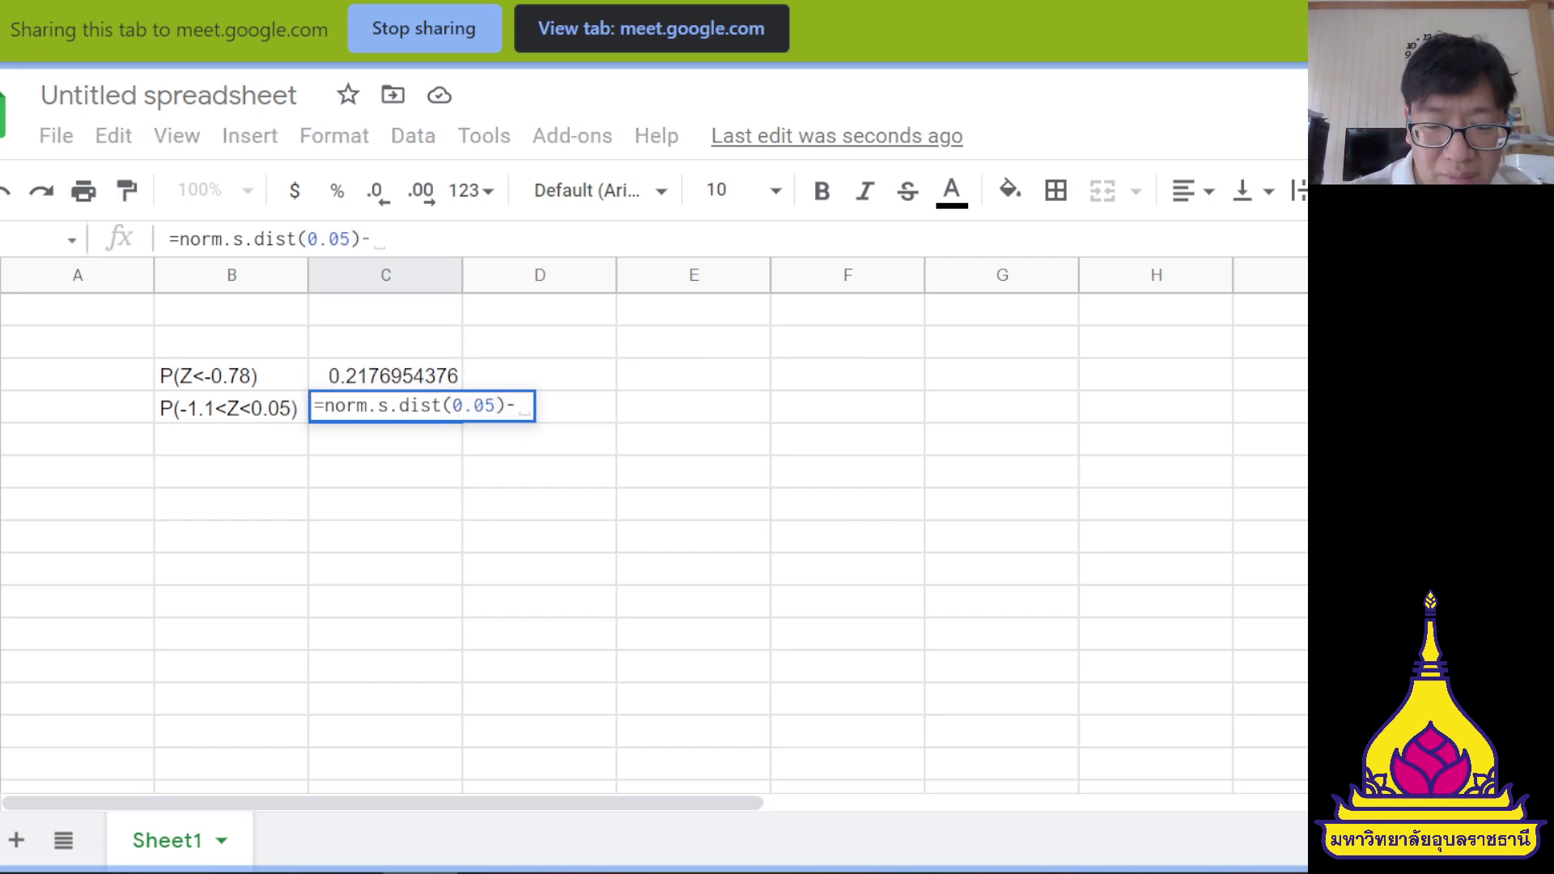
text(norm.s.)
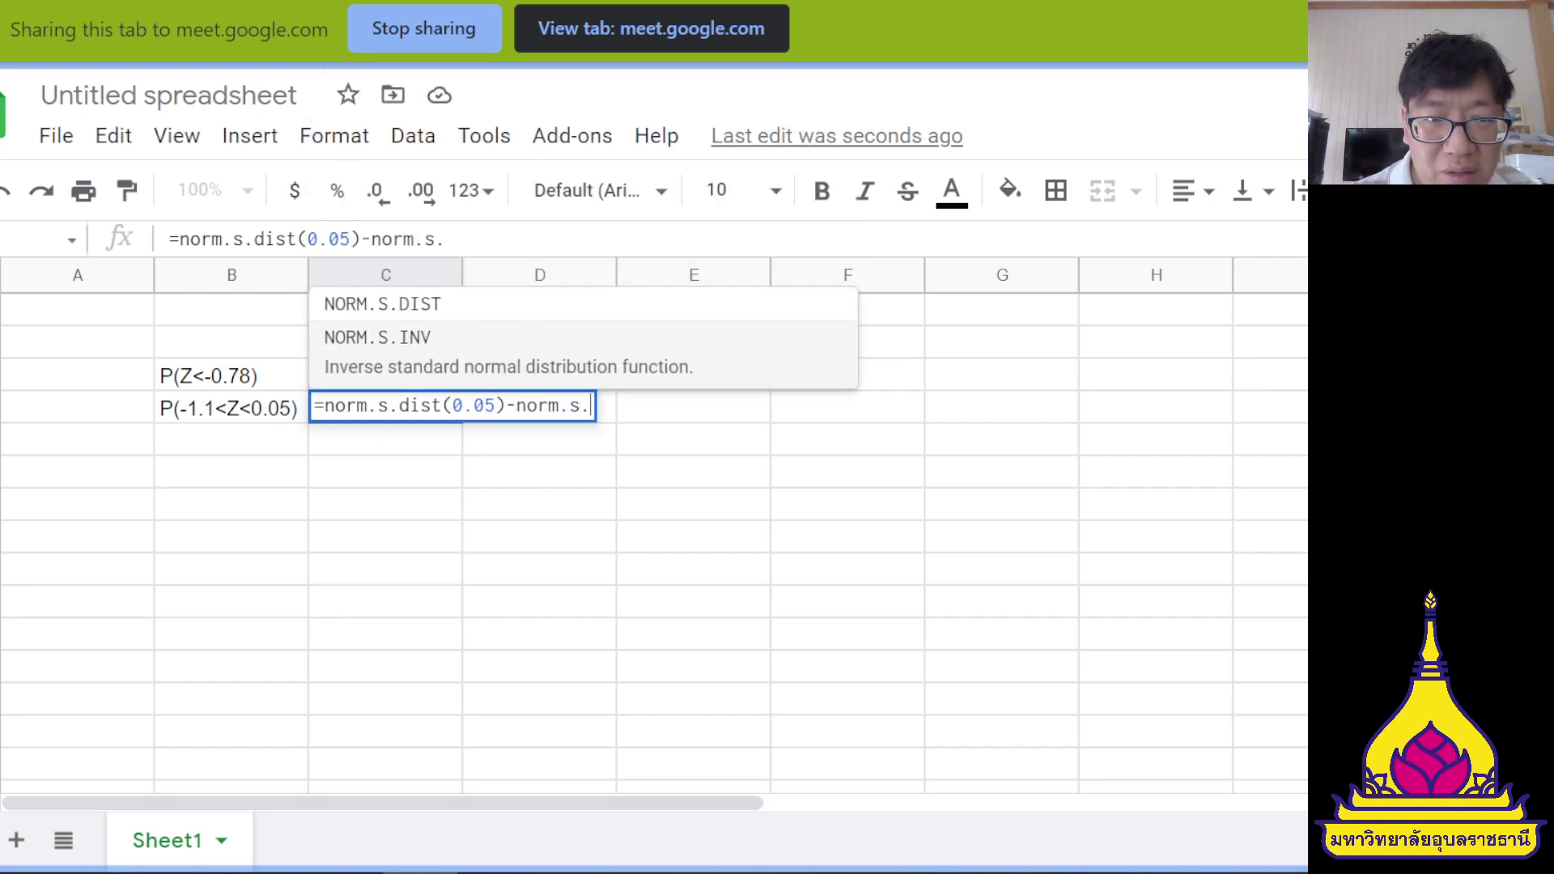
text(dist)
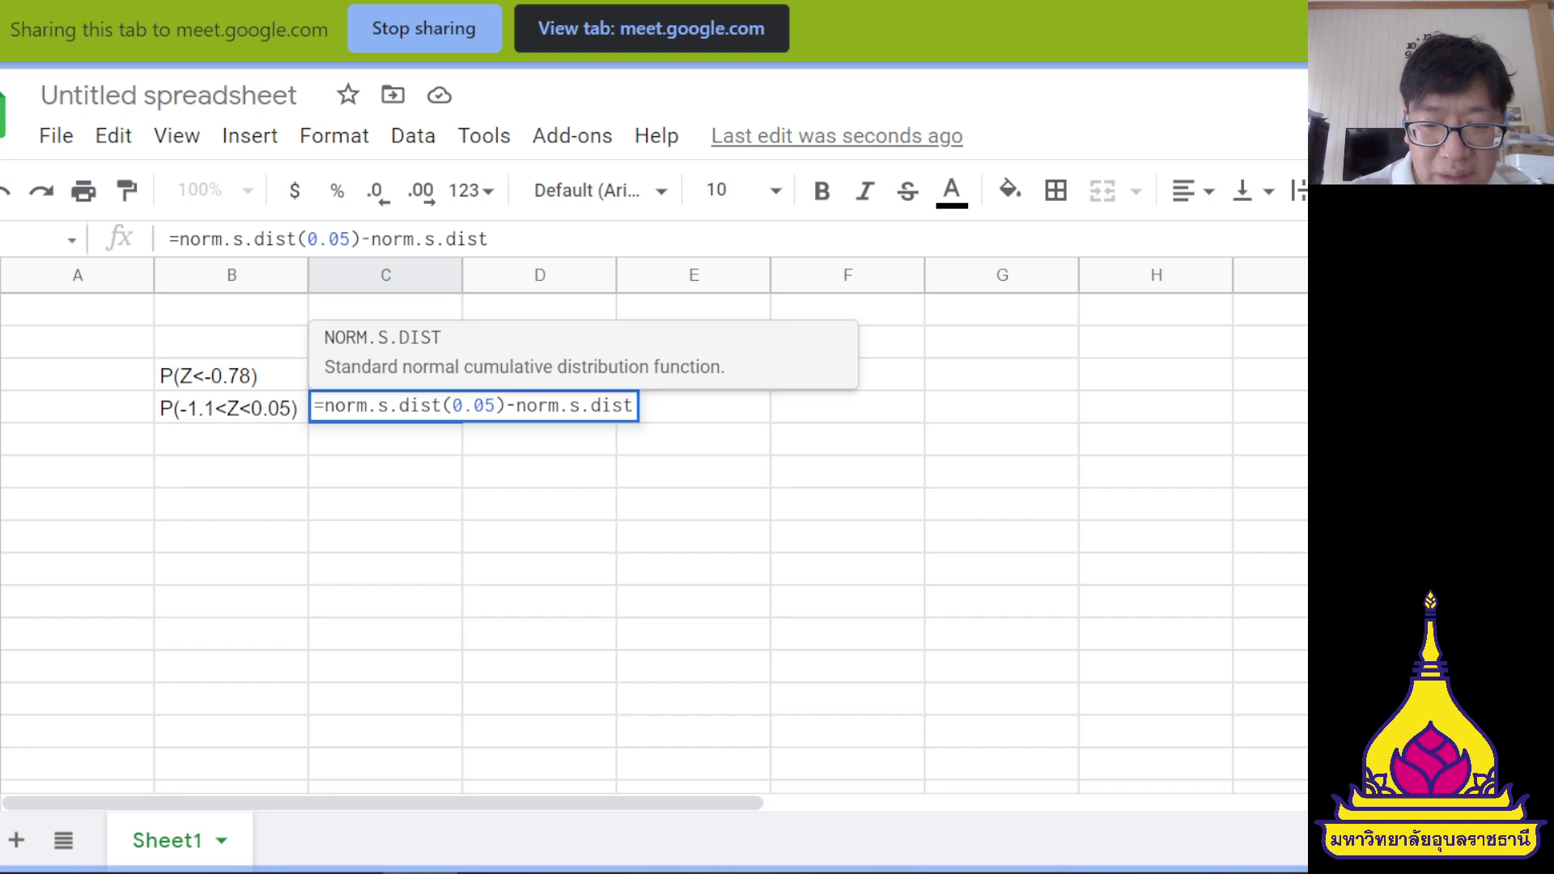
text(()
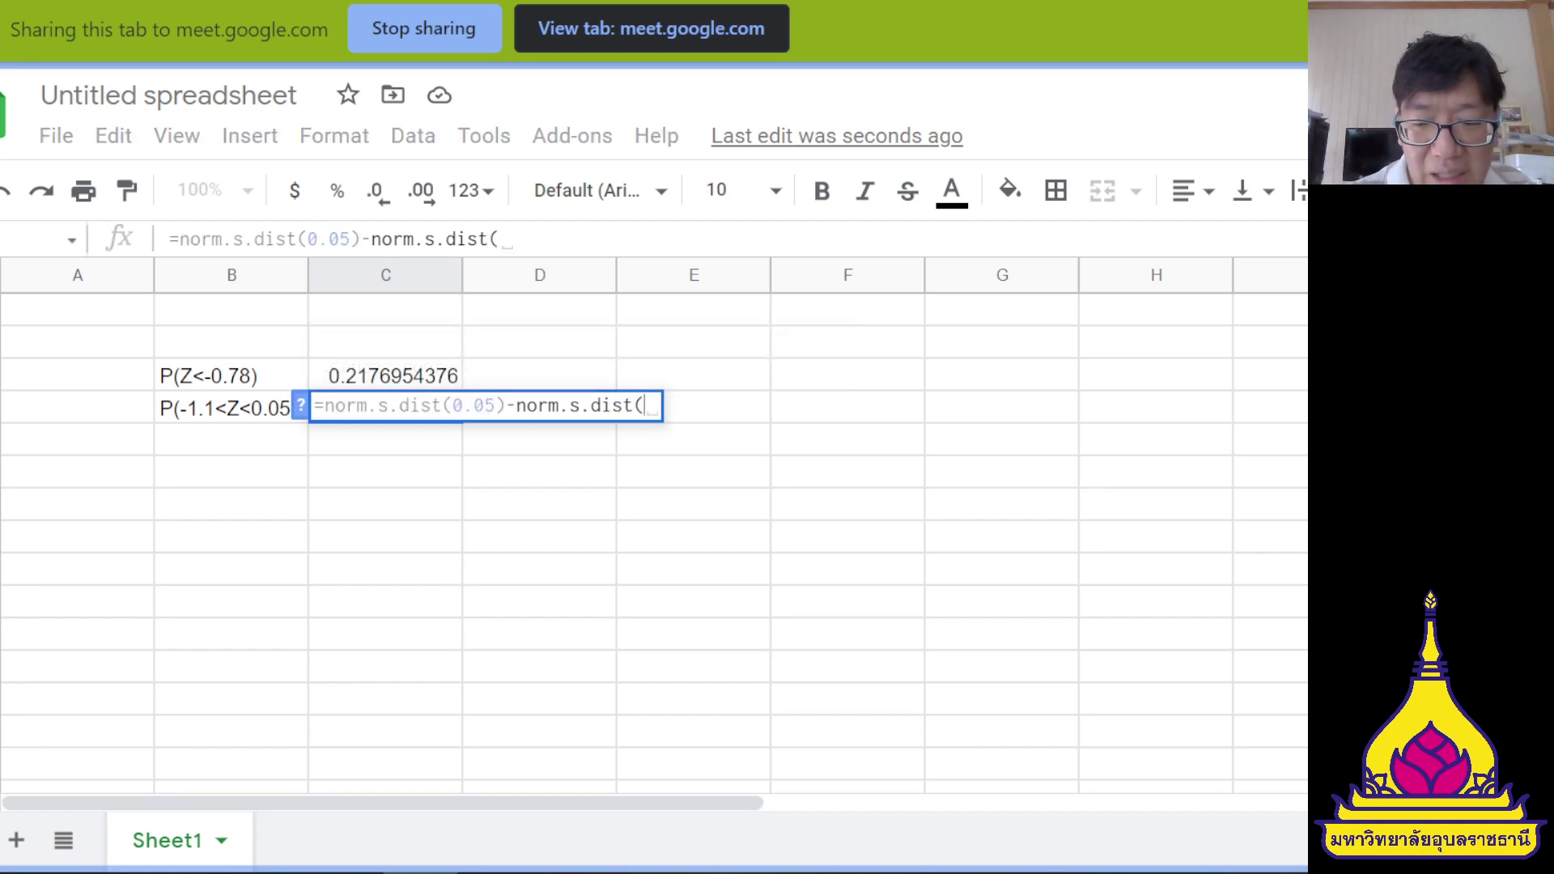
text(-1.1))
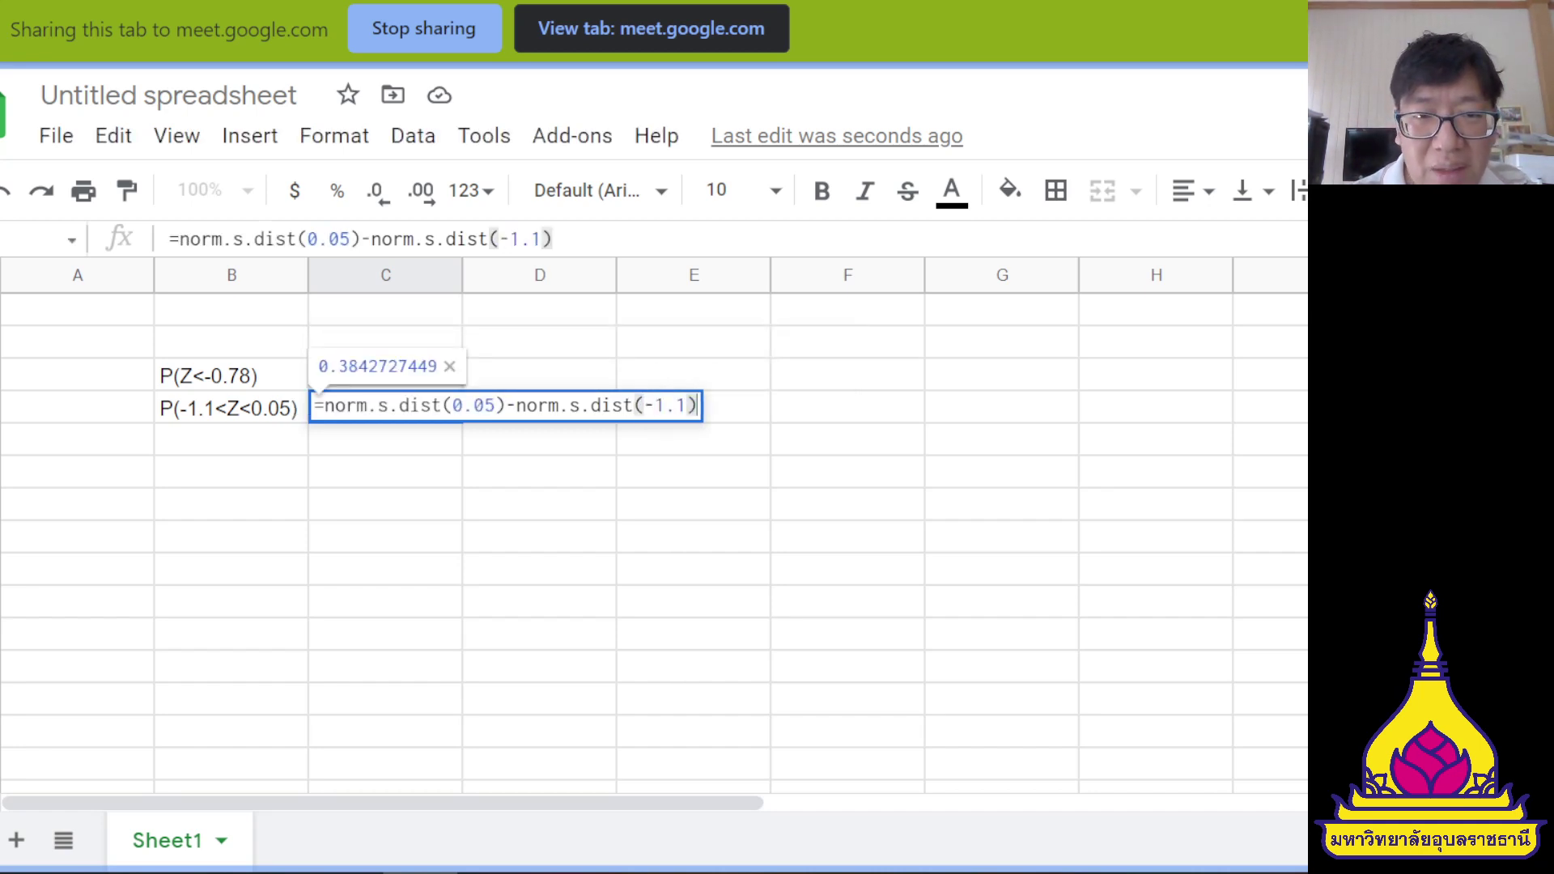
key(Return)
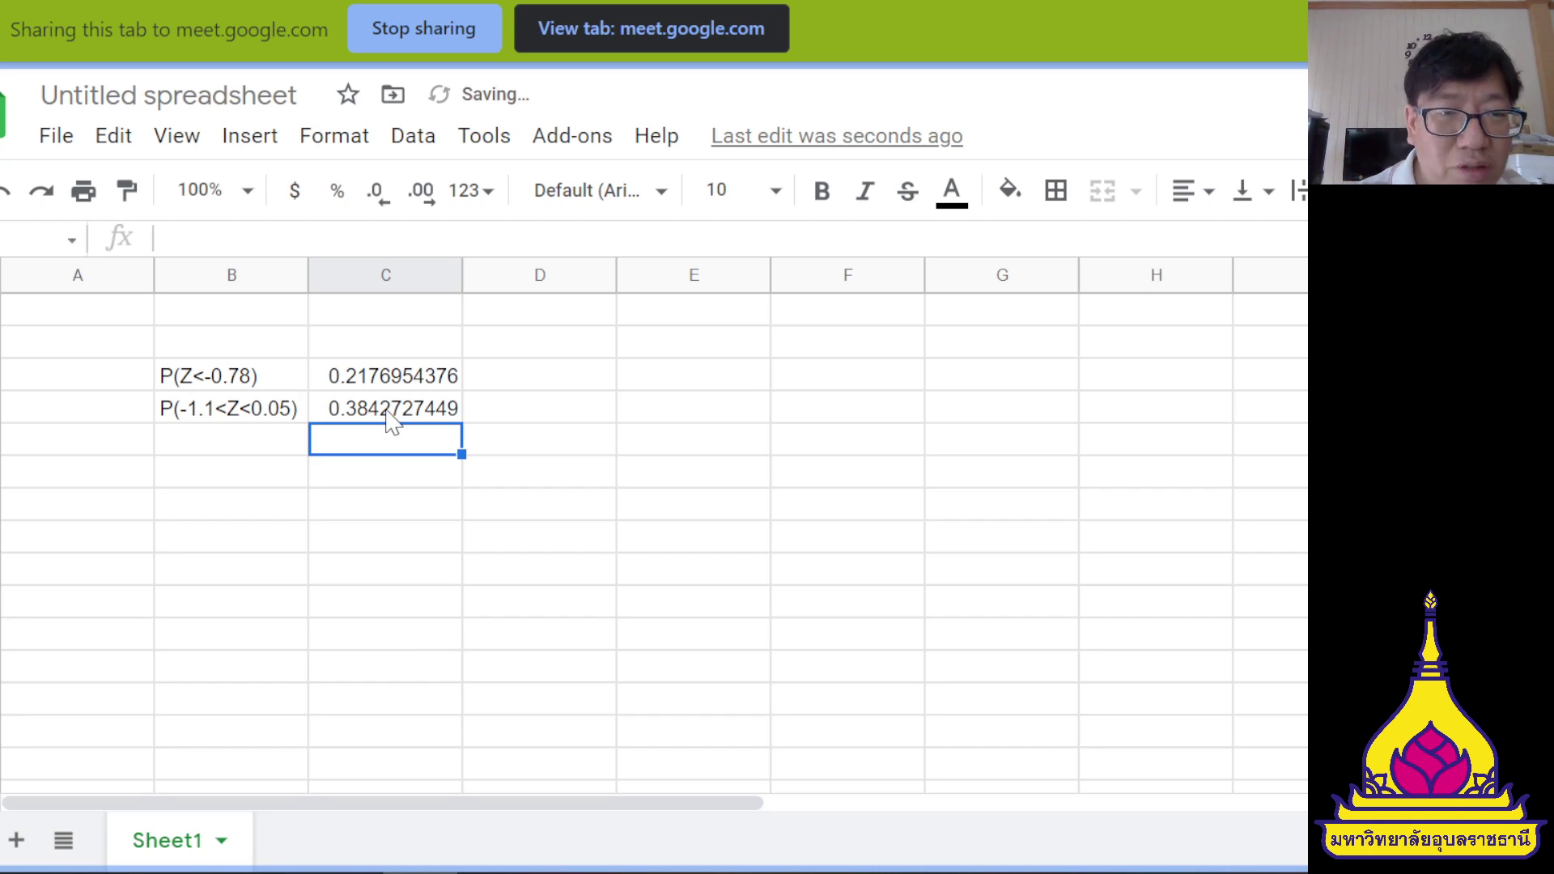
- Review the formula beside P(-1.1<Z<0.05) and switch to the Z-table notes to compare its result with the handwritten answer
click(388, 412)
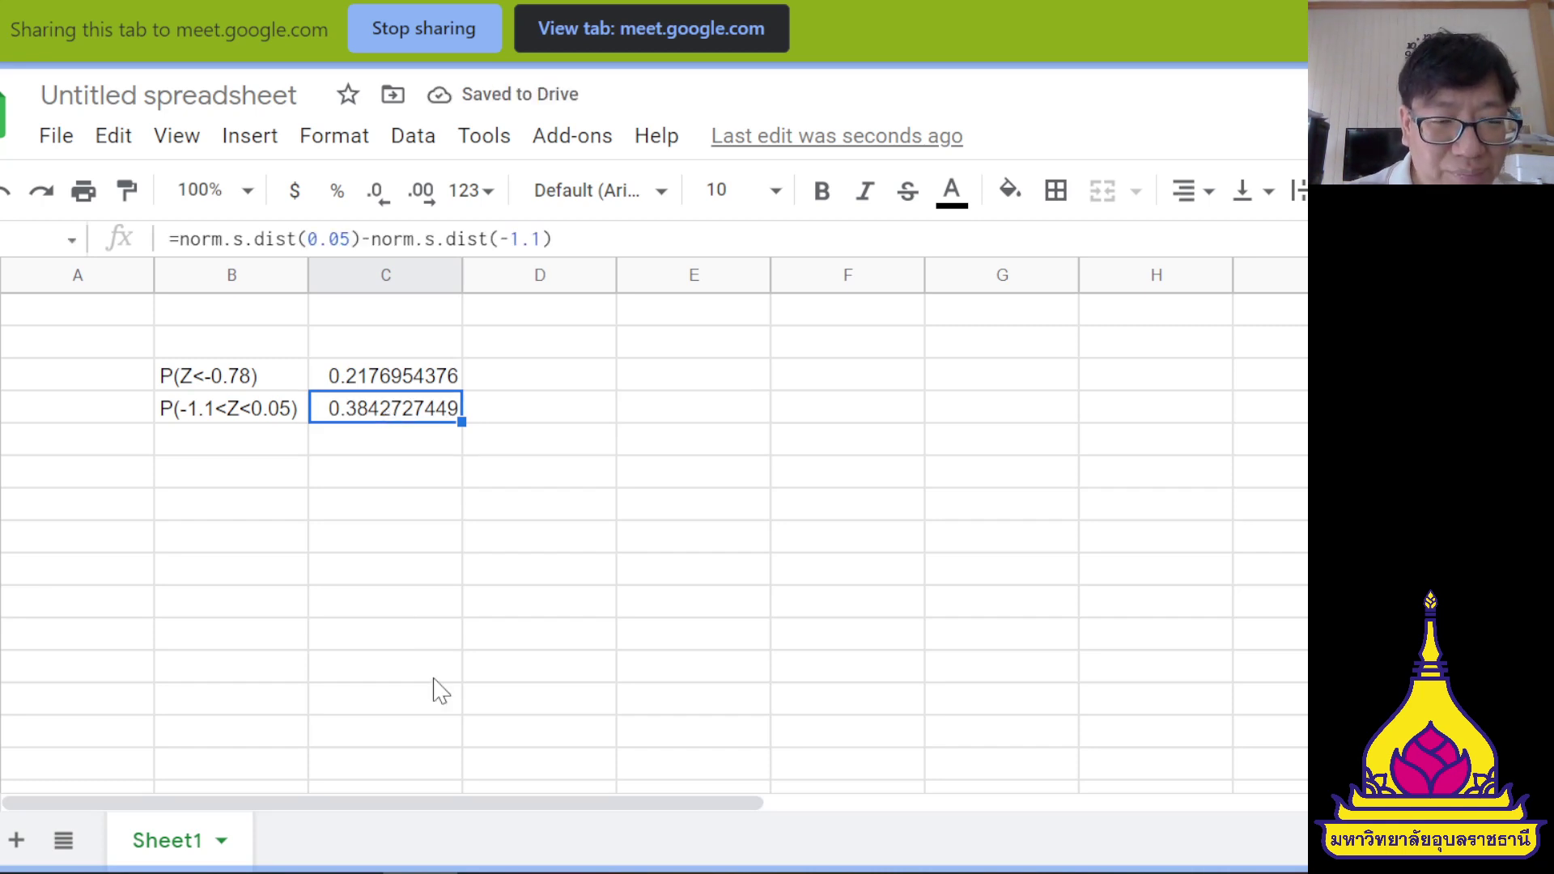
key(alt+Tab)
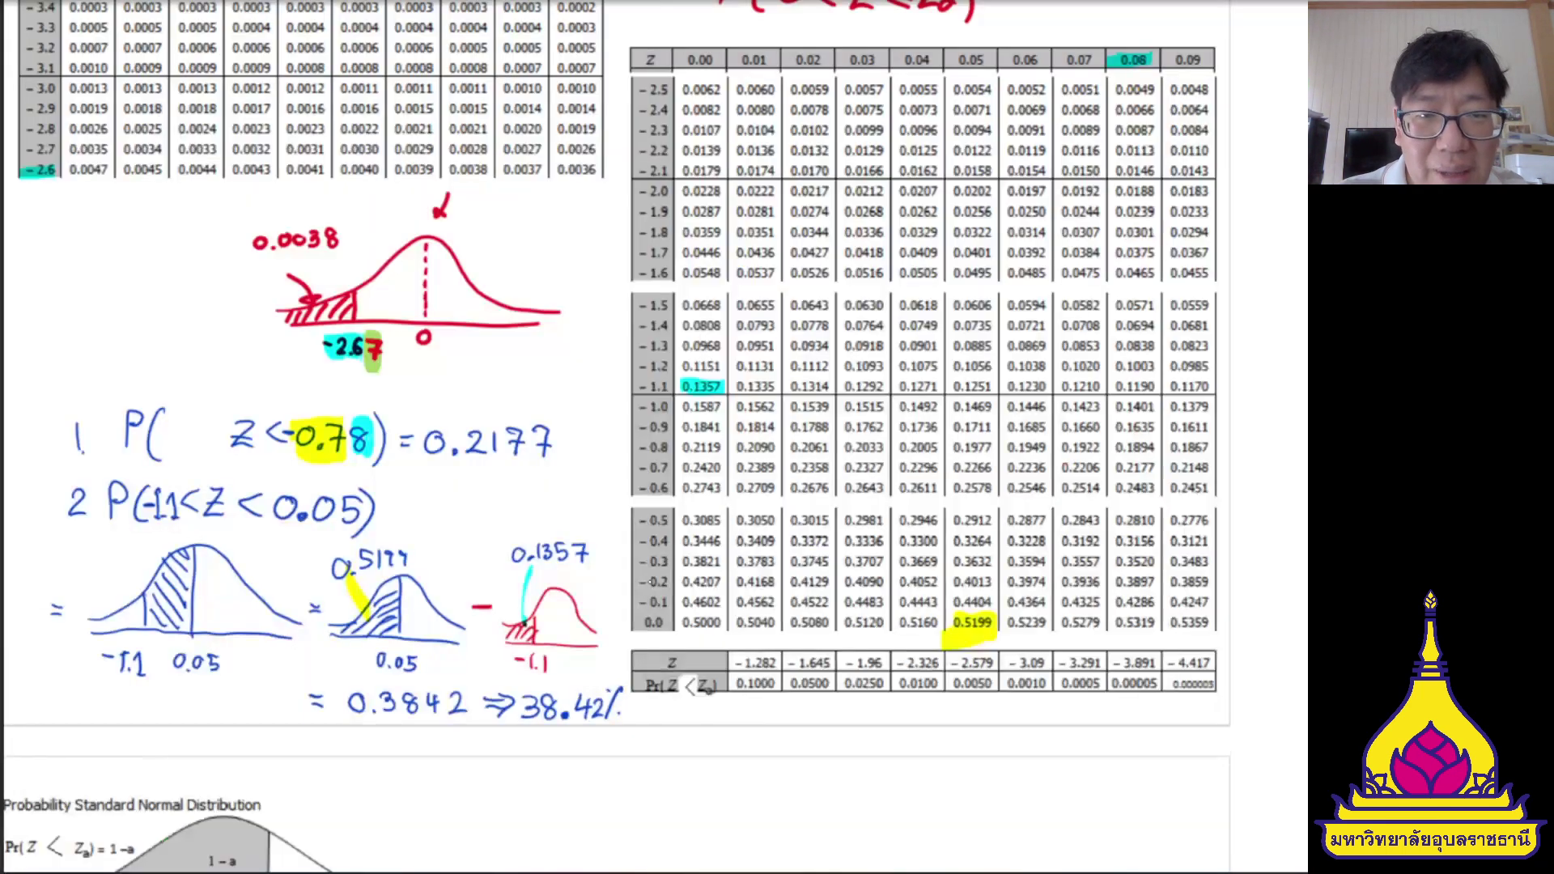
- Recheck the P(-1.1<Z<0.05) result against the handwritten answer and examine the Z and Pr(Z<Za) rows ending the positive-Z table
key(alt+Tab)
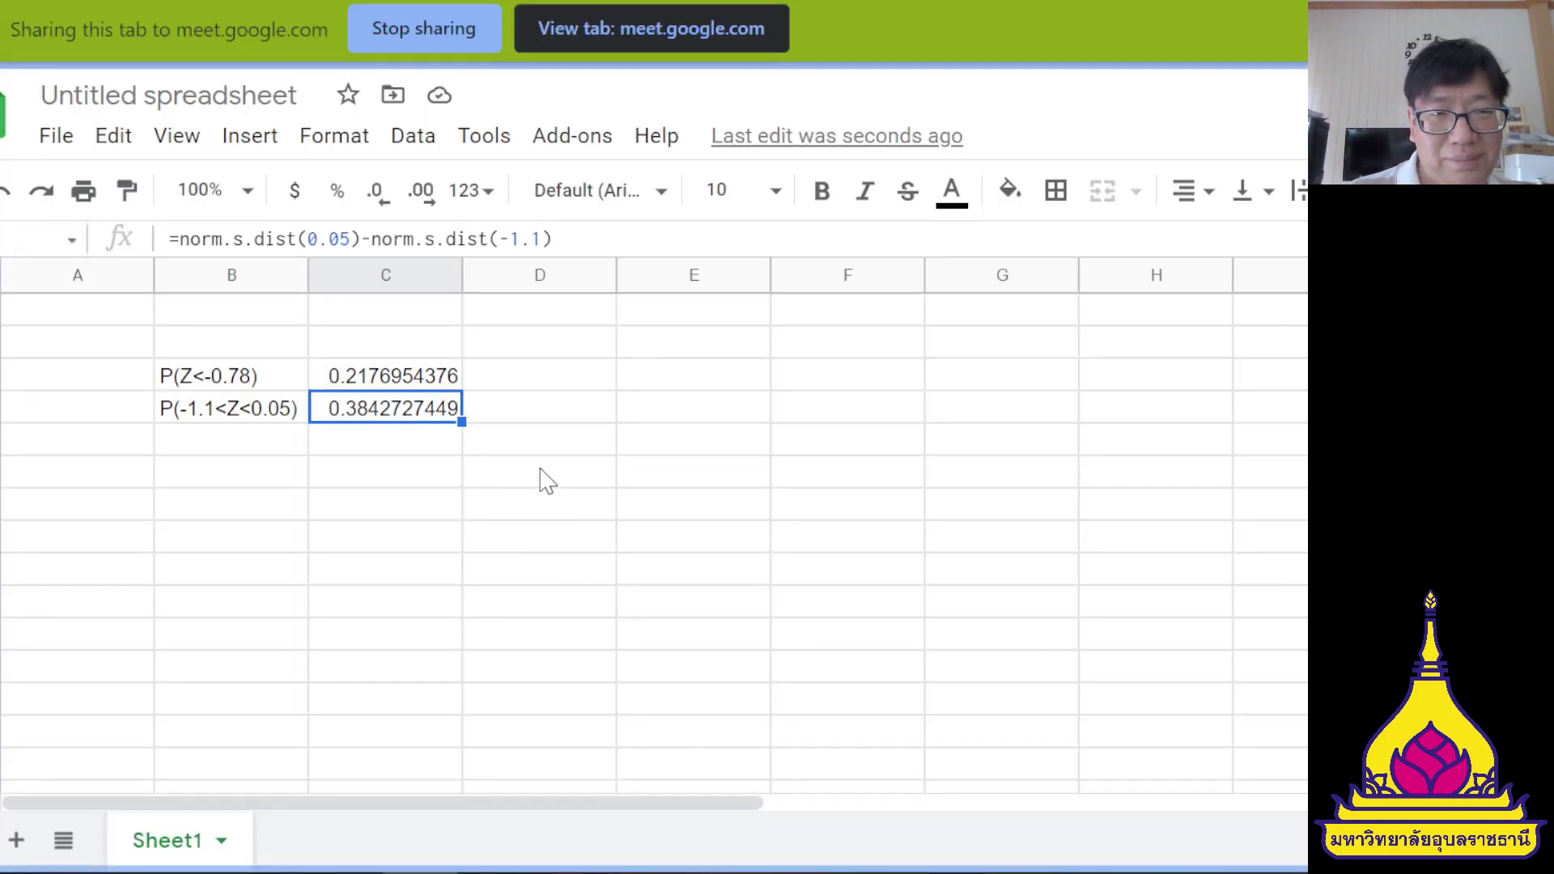
key(alt+Tab)
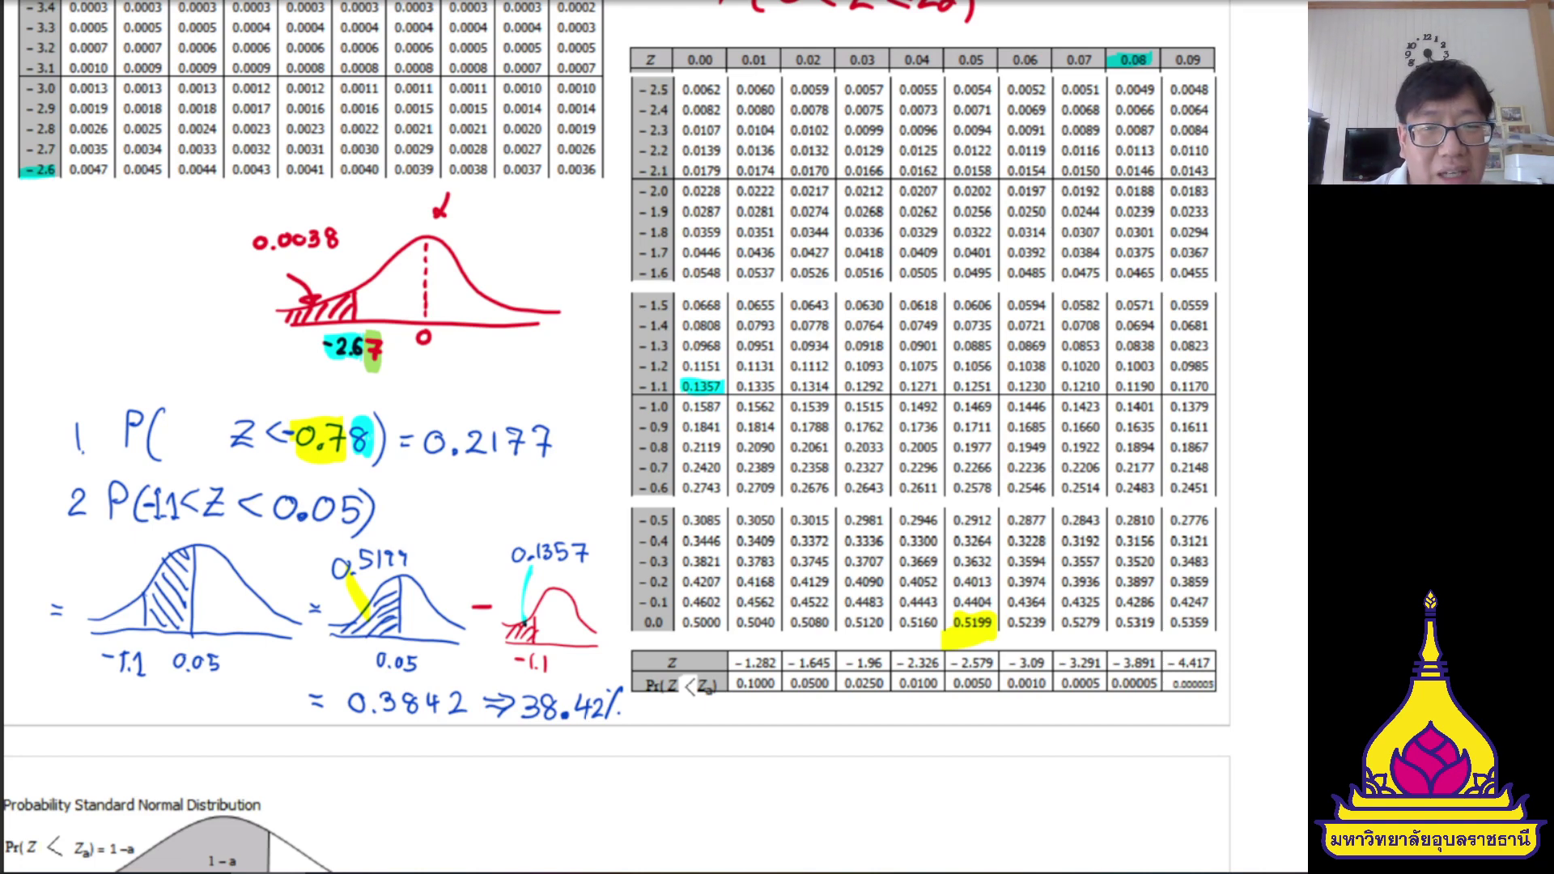
scroll(615, 437, down, 5)
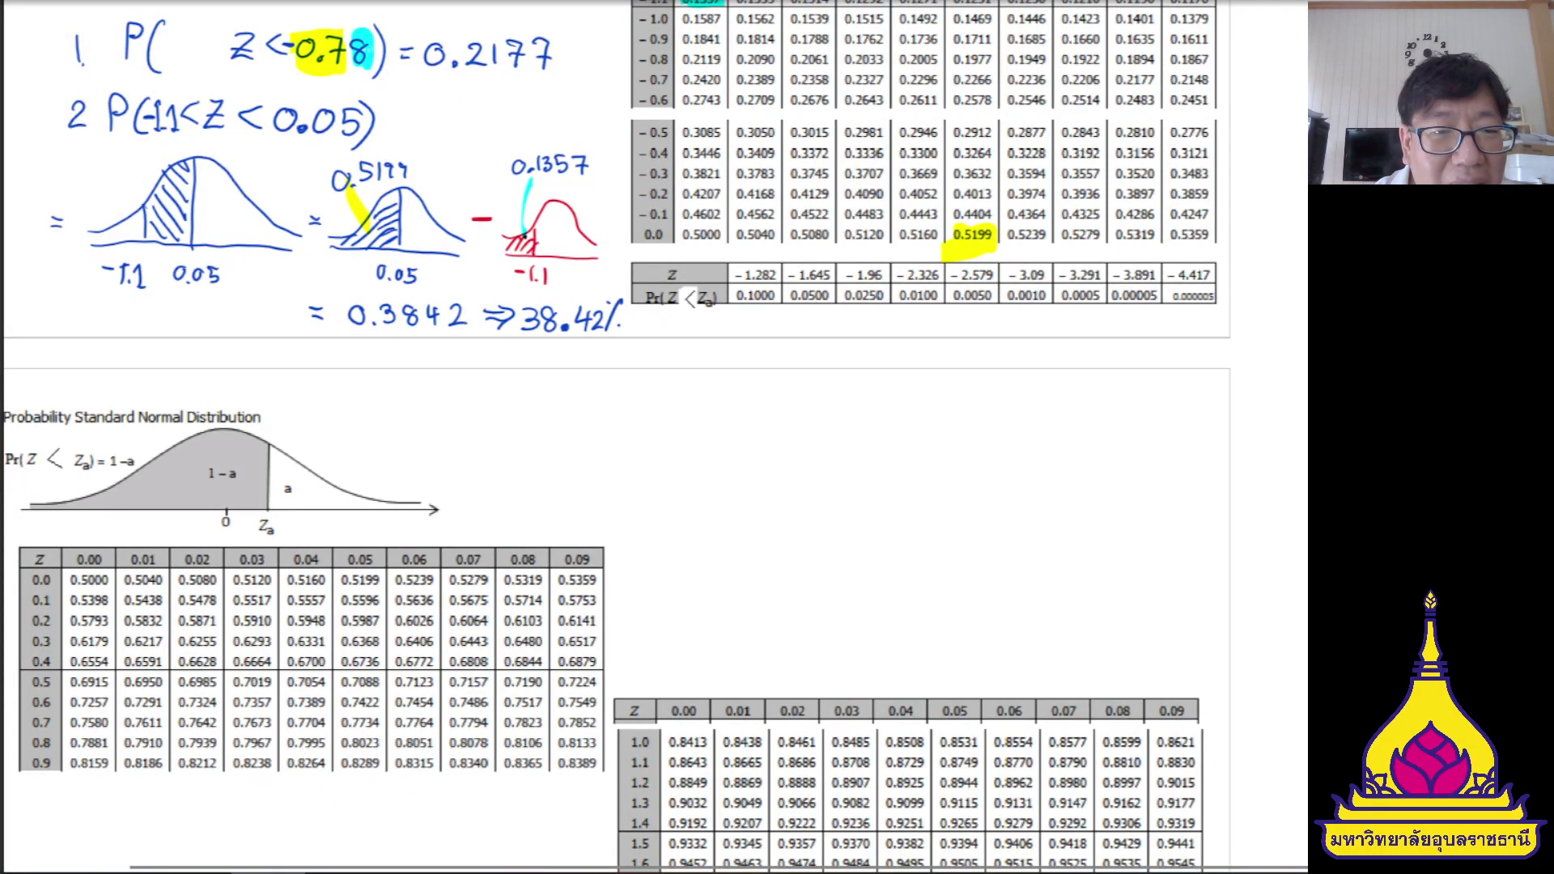
scroll(615, 437, down, 5)
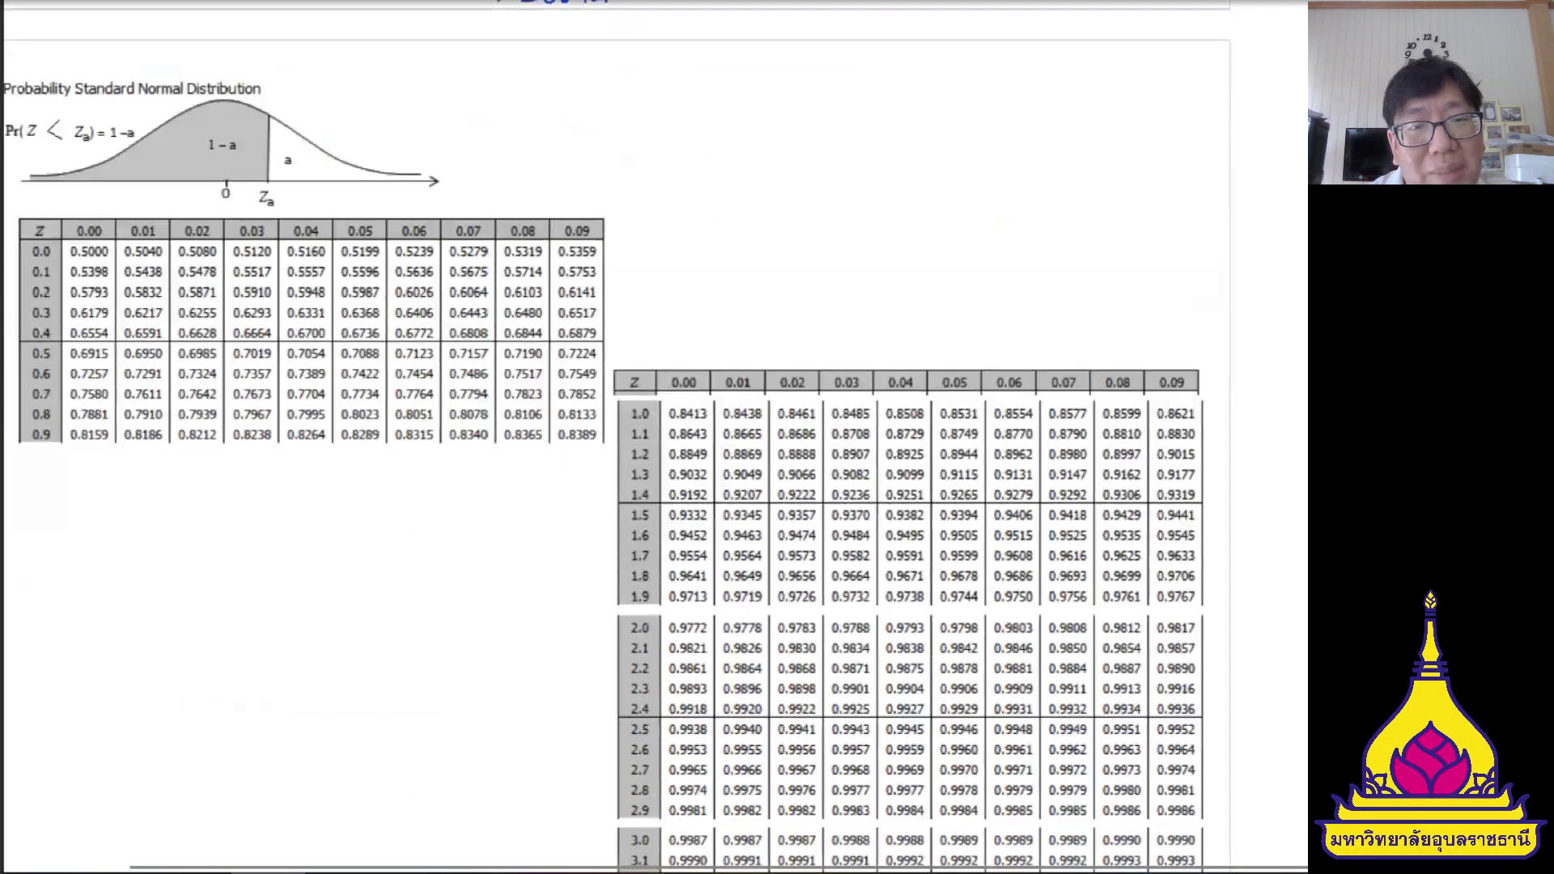
scroll(616, 437, down, 3)
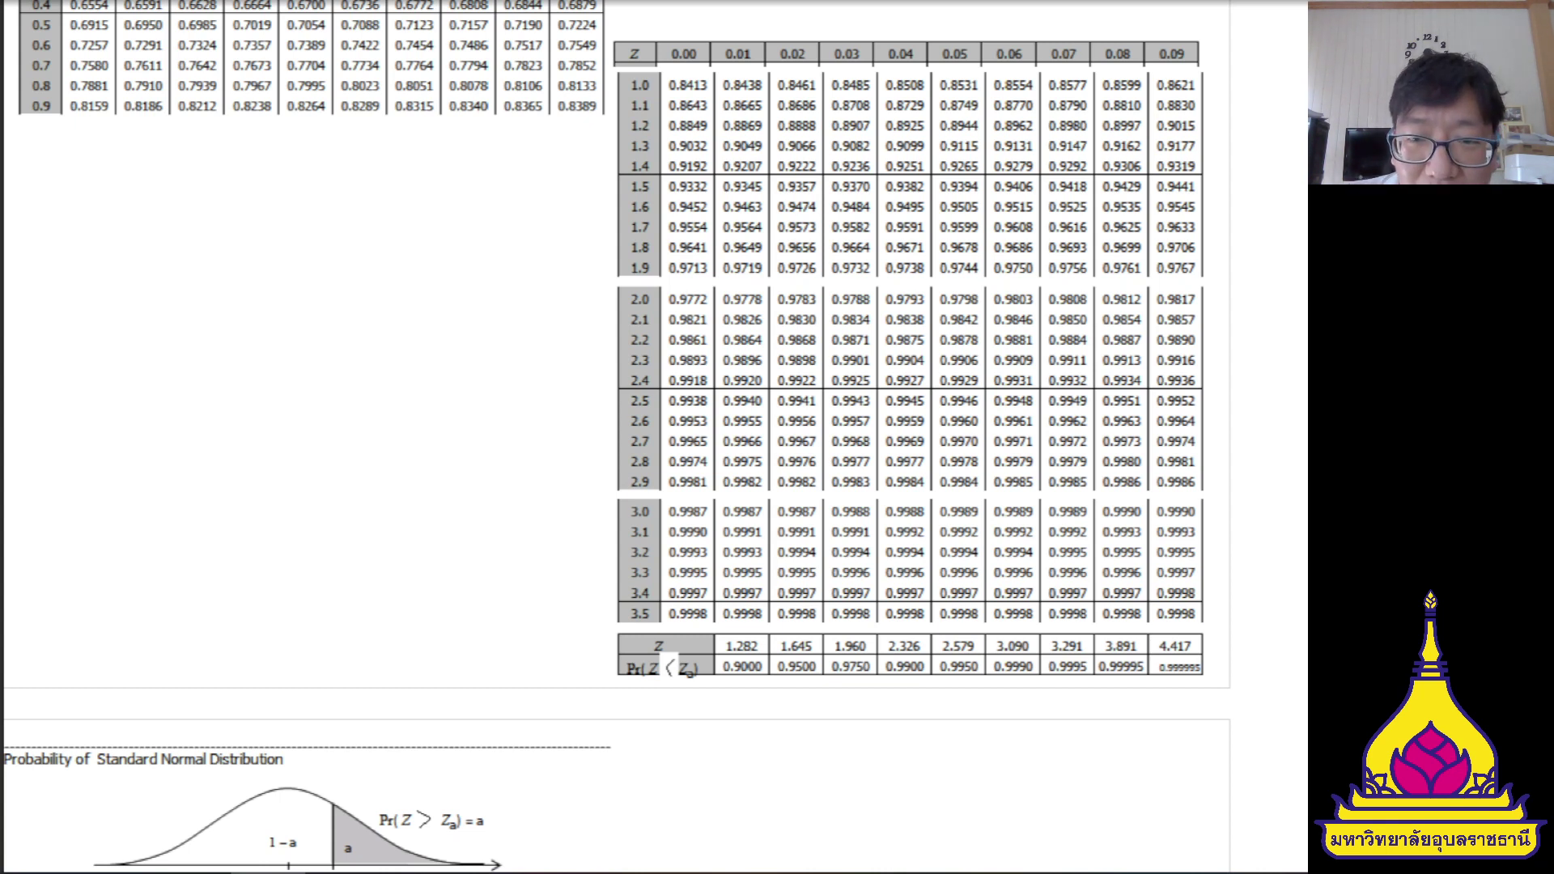
scroll(616, 438, up, 8)
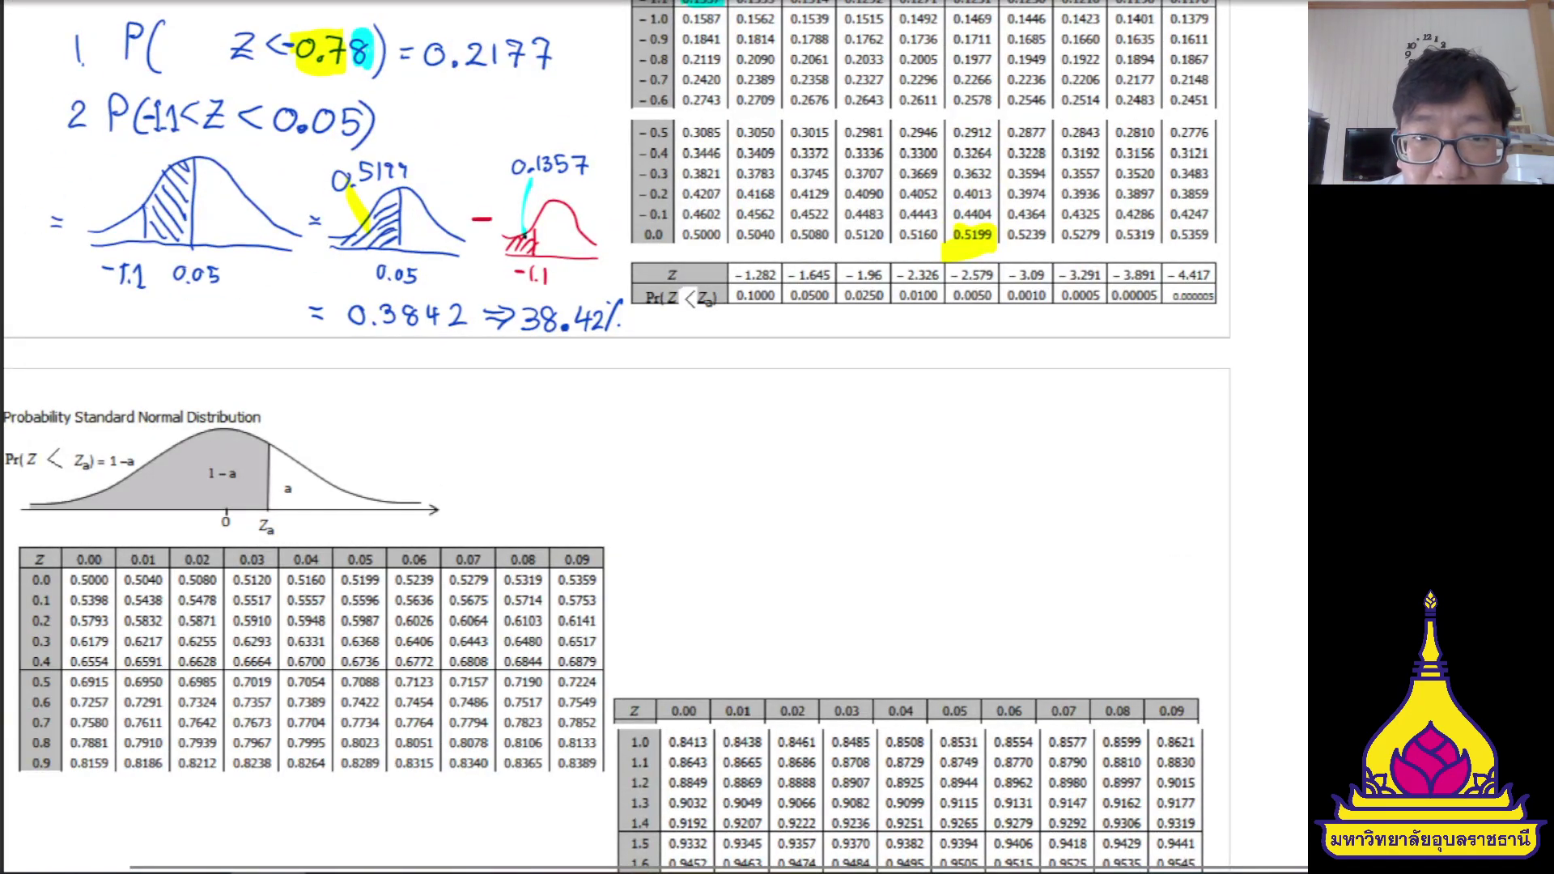
scroll(615, 437, down, 12)
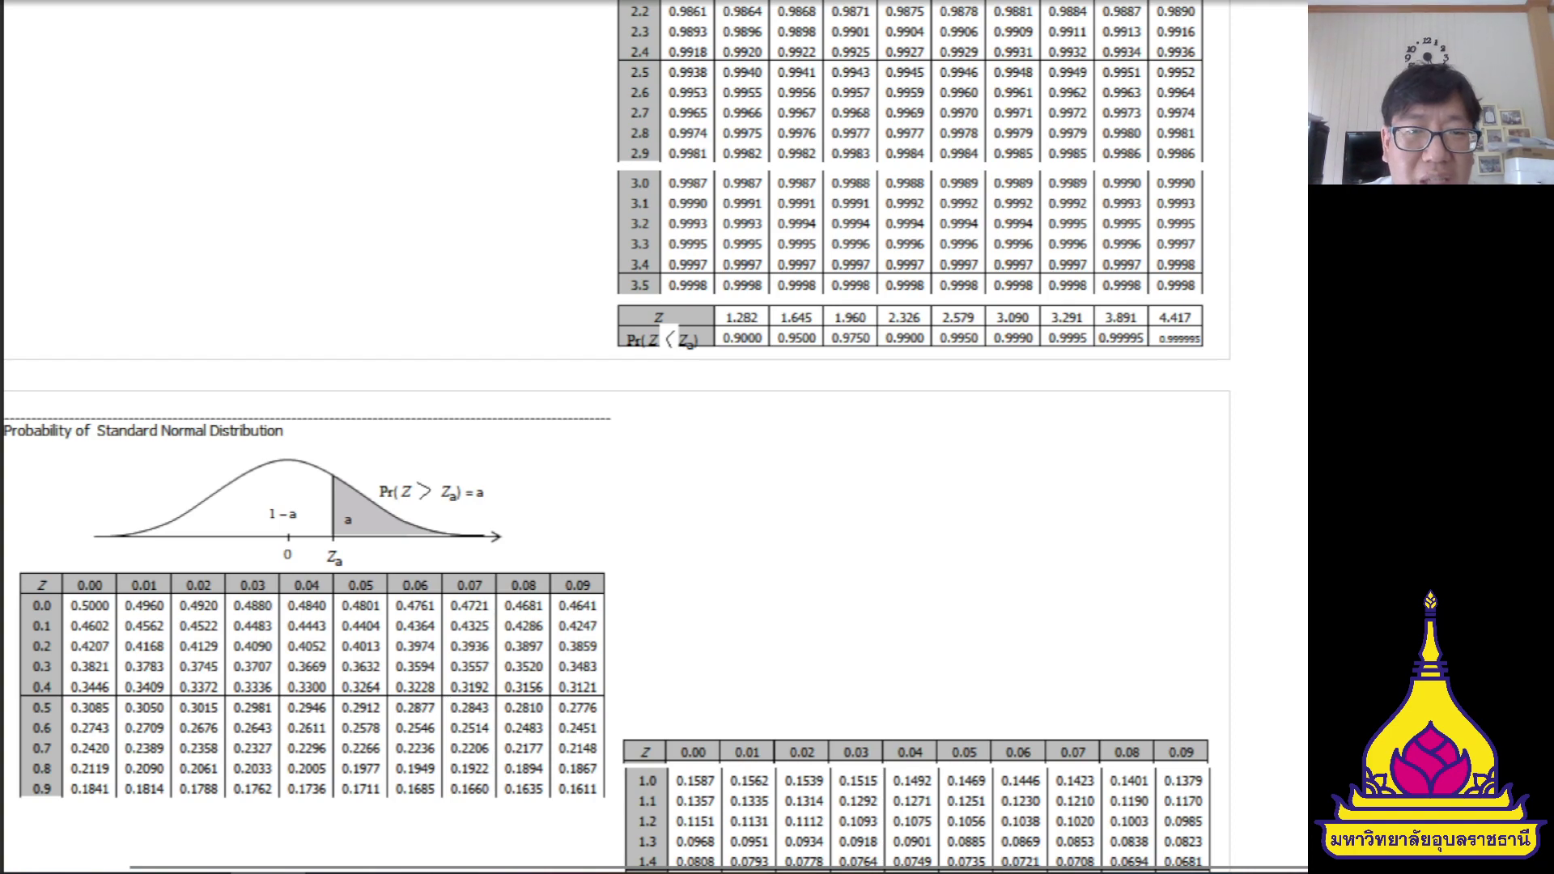
scroll(705, 324, up, 1)
scroll(930, 320, up, 5)
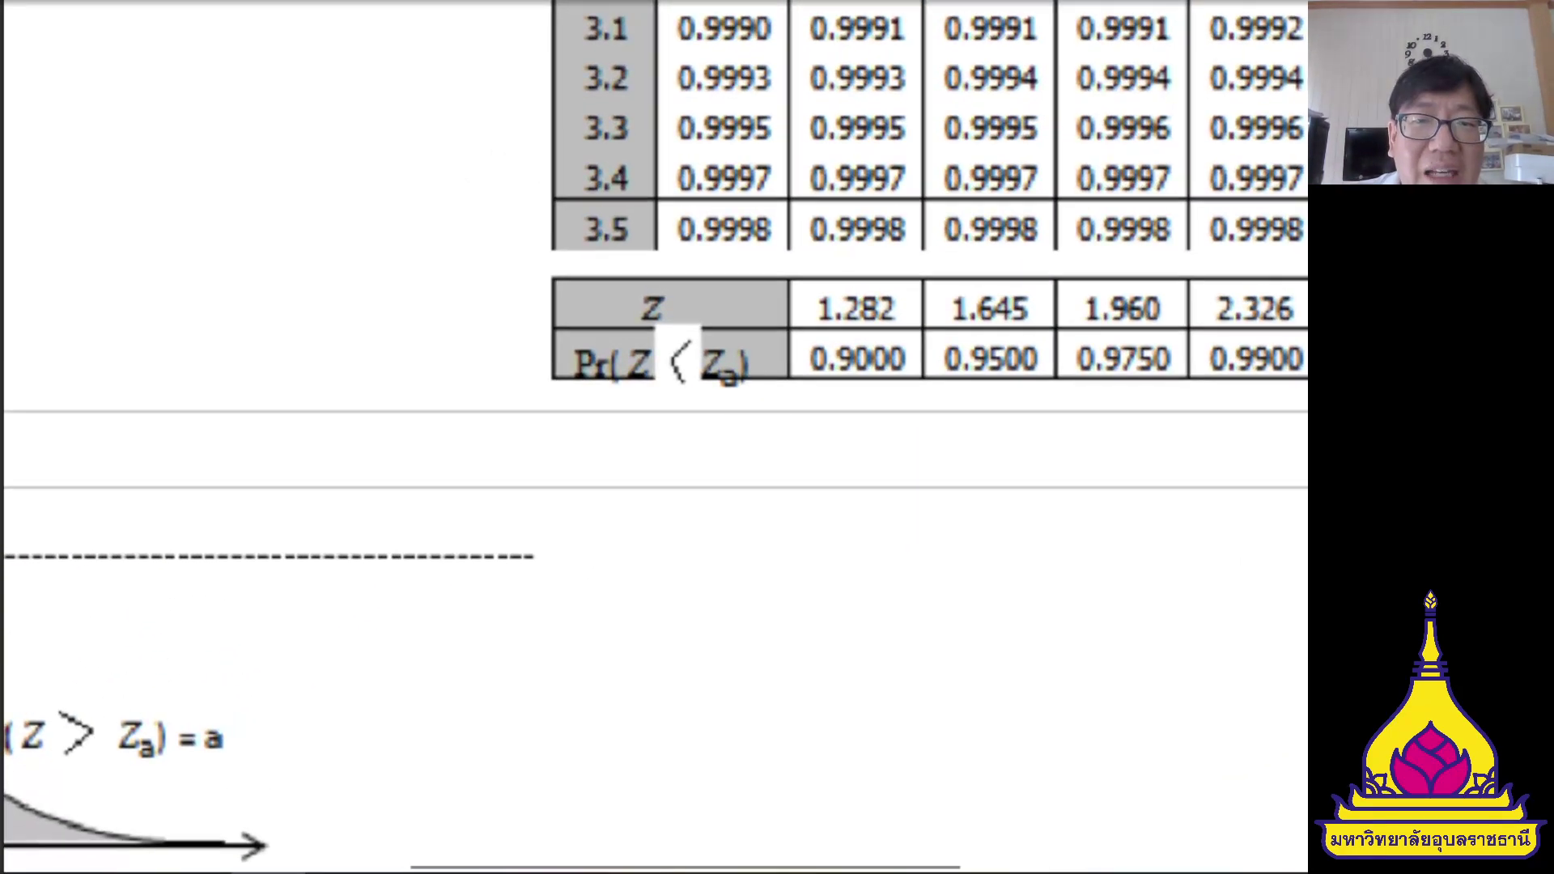
scroll(656, 437, right, 3)
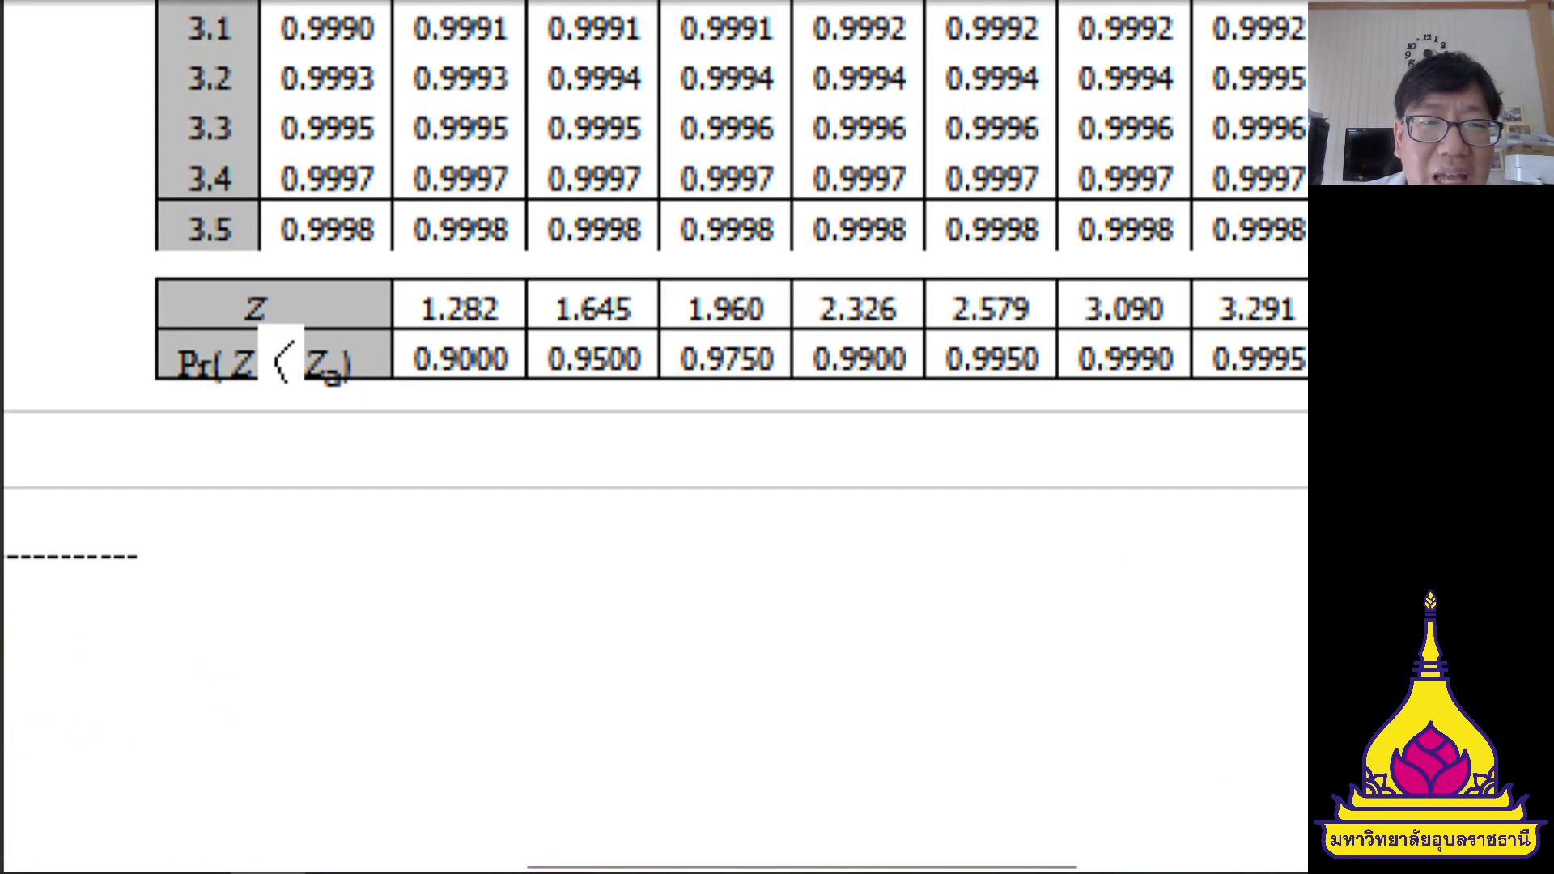
scroll(656, 437, down, 2)
scroll(655, 437, right, 3)
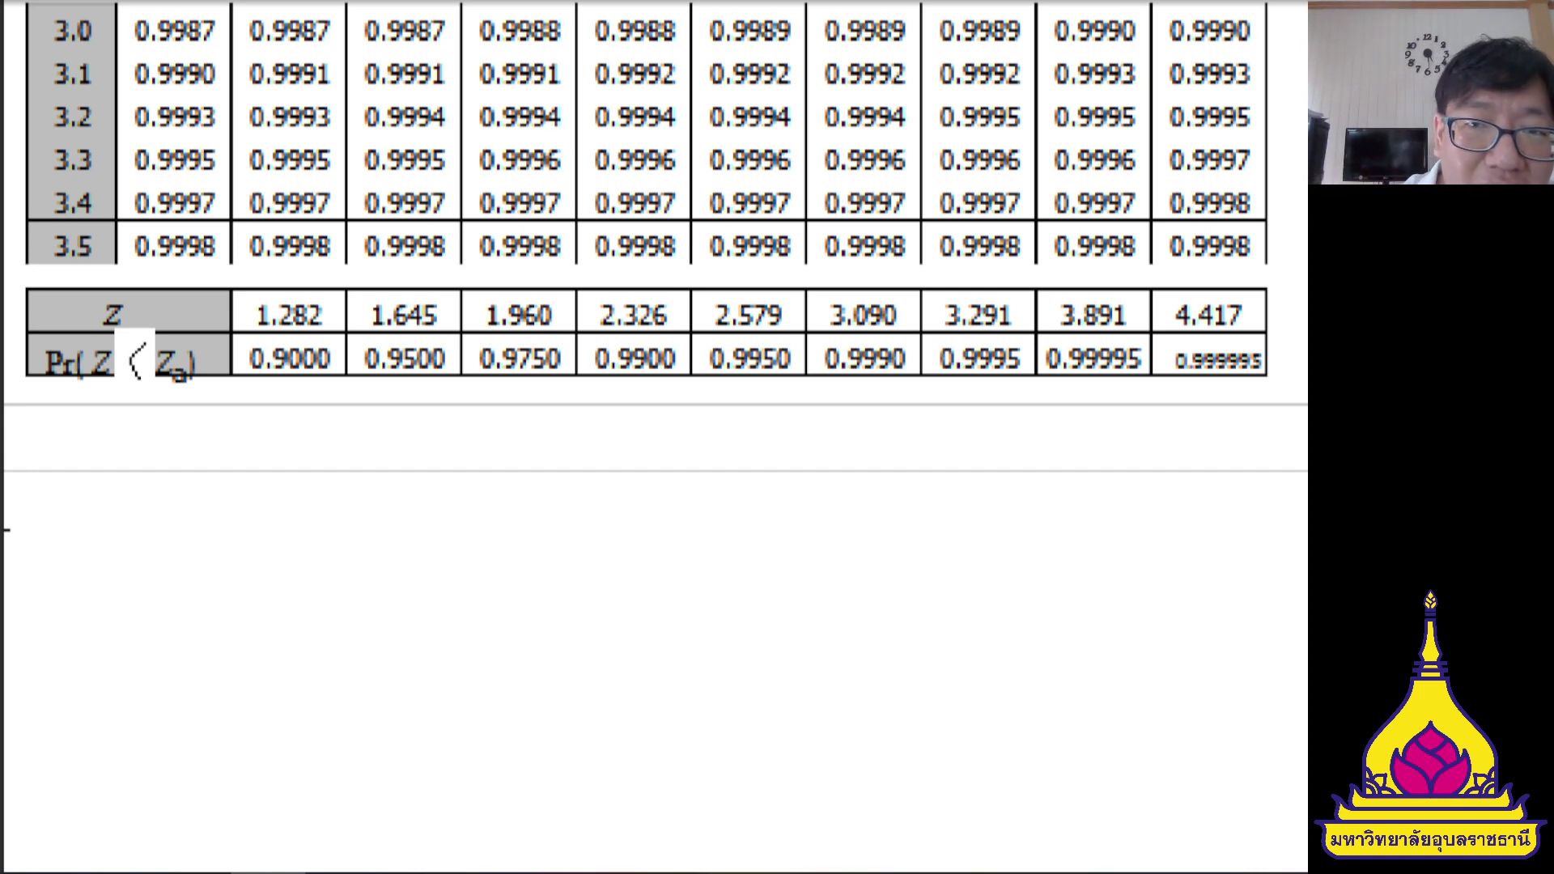
- Sketch a blue bell curve below the Pr(Z<Za) row, hatch and label the area before a vertical boundary 0.9, and label the remaining tail 0.1 in red
mouse_move(83, 503)
mouse_down()
mouse_move(446, 500)
mouse_move(158, 476)
mouse_move(357, 435)
mouse_move(430, 479)
mouse_up()
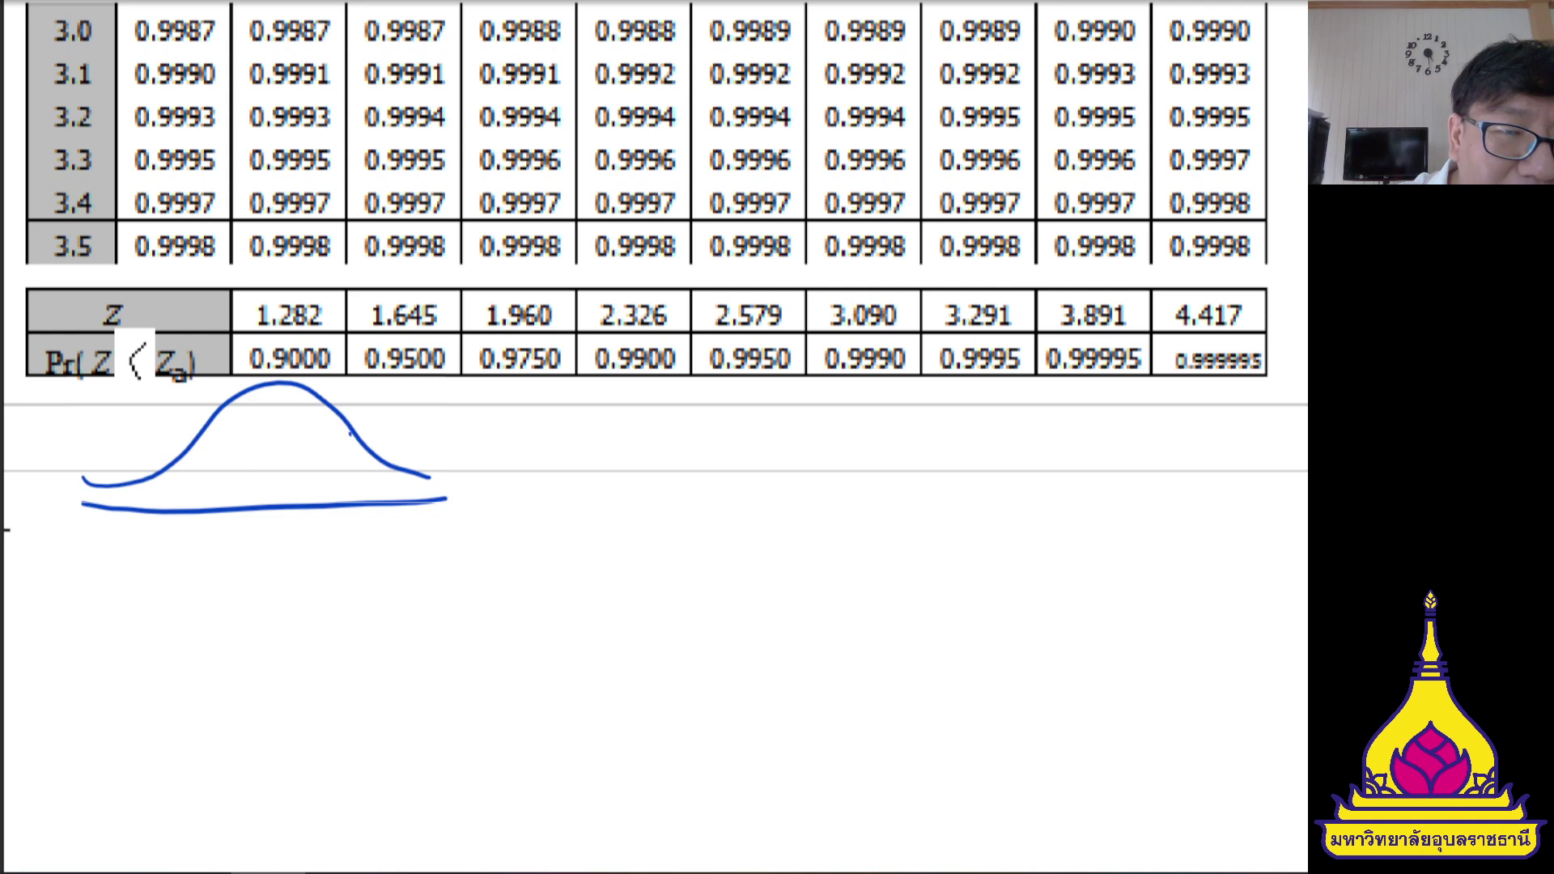
drag(350, 431, 354, 503)
mouse_move(287, 386)
mouse_down()
mouse_move(142, 504)
mouse_move(199, 504)
mouse_up()
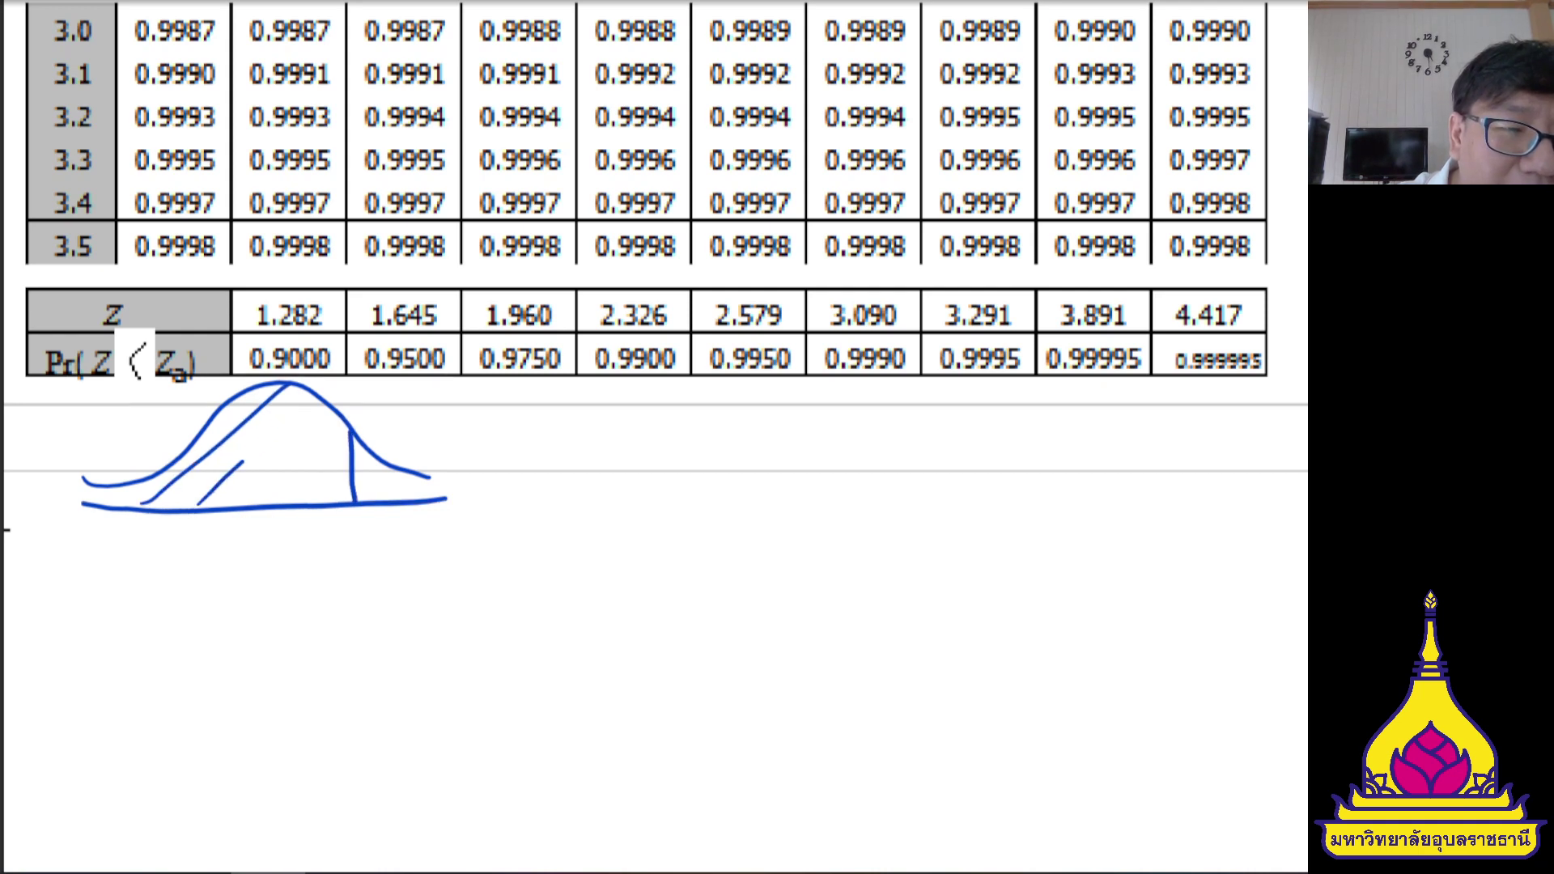
mouse_move(328, 409)
mouse_down()
mouse_move(247, 492)
mouse_move(277, 493)
mouse_up()
drag(332, 445, 301, 496)
mouse_move(347, 453)
mouse_down()
mouse_move(316, 541)
mouse_move(365, 587)
mouse_up()
click(338, 581)
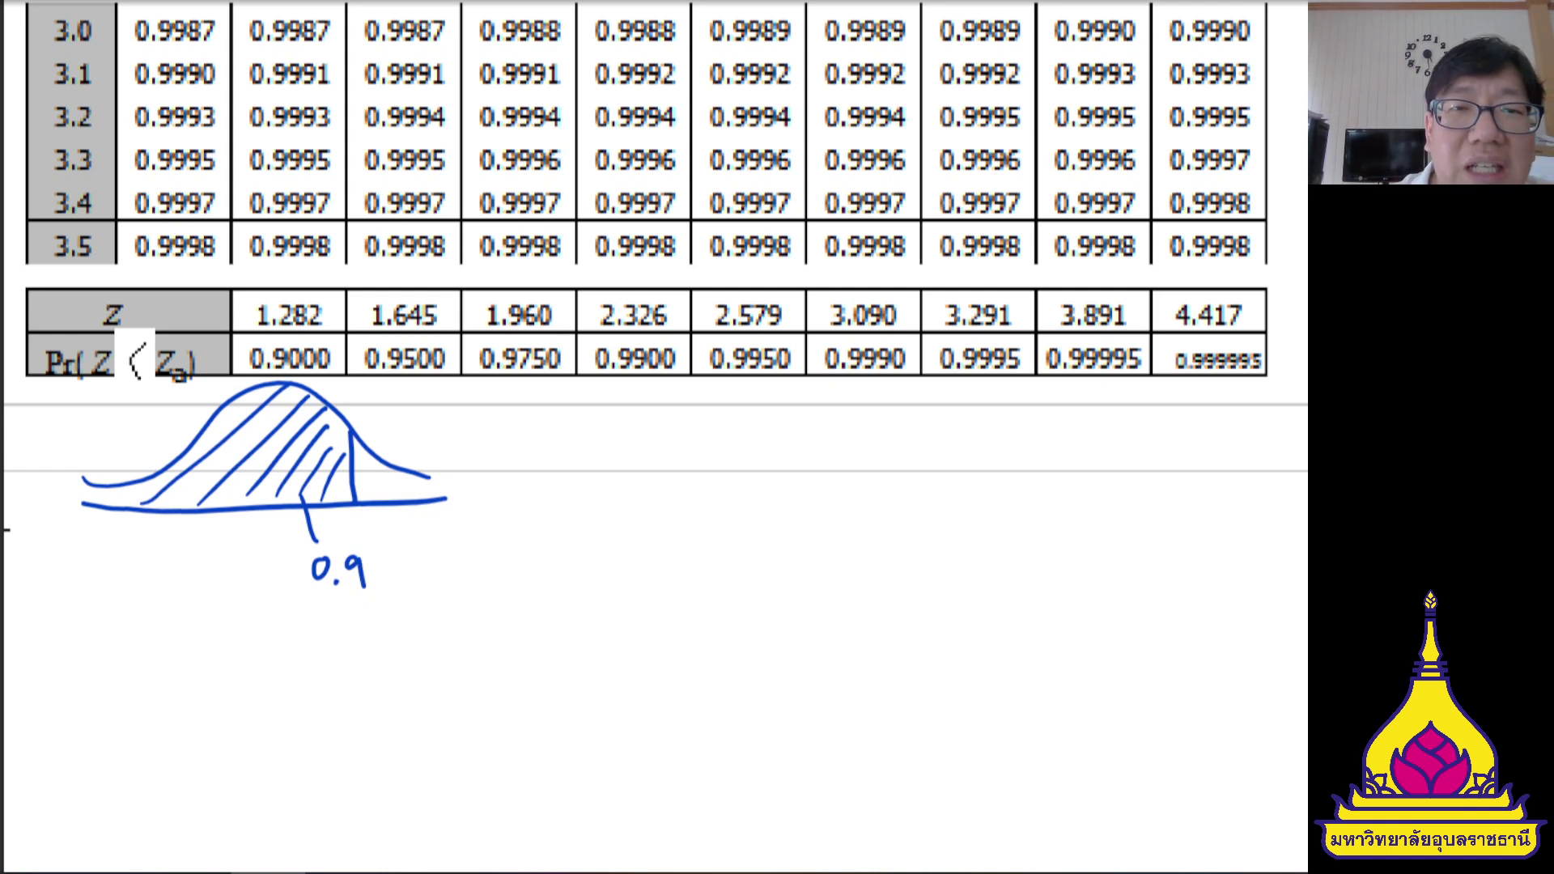
mouse_move(393, 481)
mouse_down()
mouse_move(430, 424)
mouse_move(454, 446)
mouse_up()
click(442, 441)
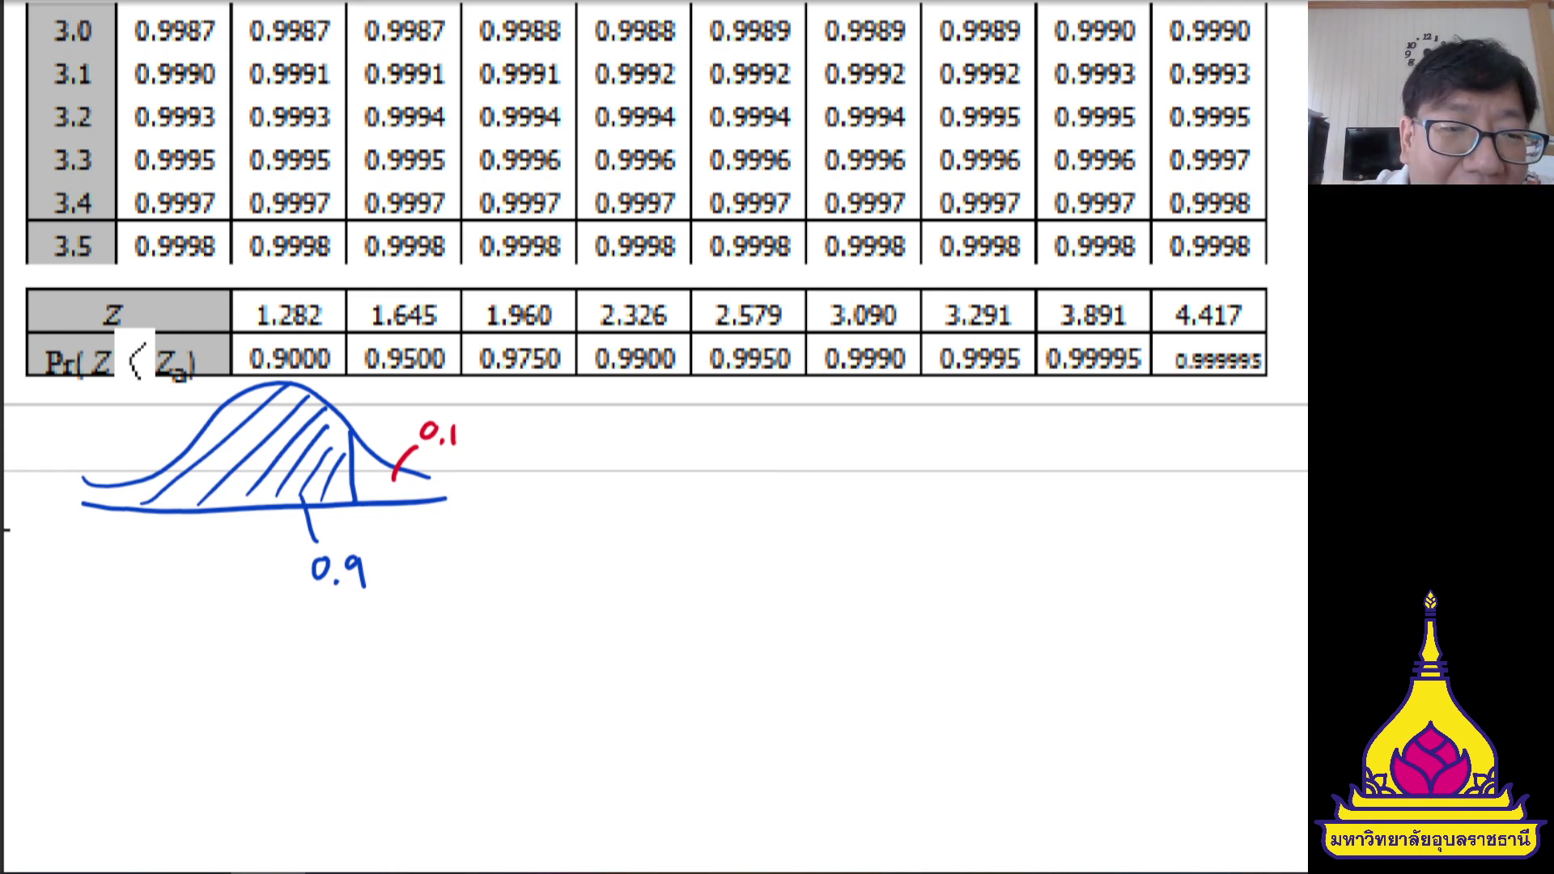
- Mark the boundary point on the curve's axis with a black dot and empty box, and label it 1.282
mouse_move(353, 511)
mouse_down()
mouse_move(386, 513)
mouse_move(348, 543)
mouse_move(382, 515)
mouse_move(356, 512)
mouse_up()
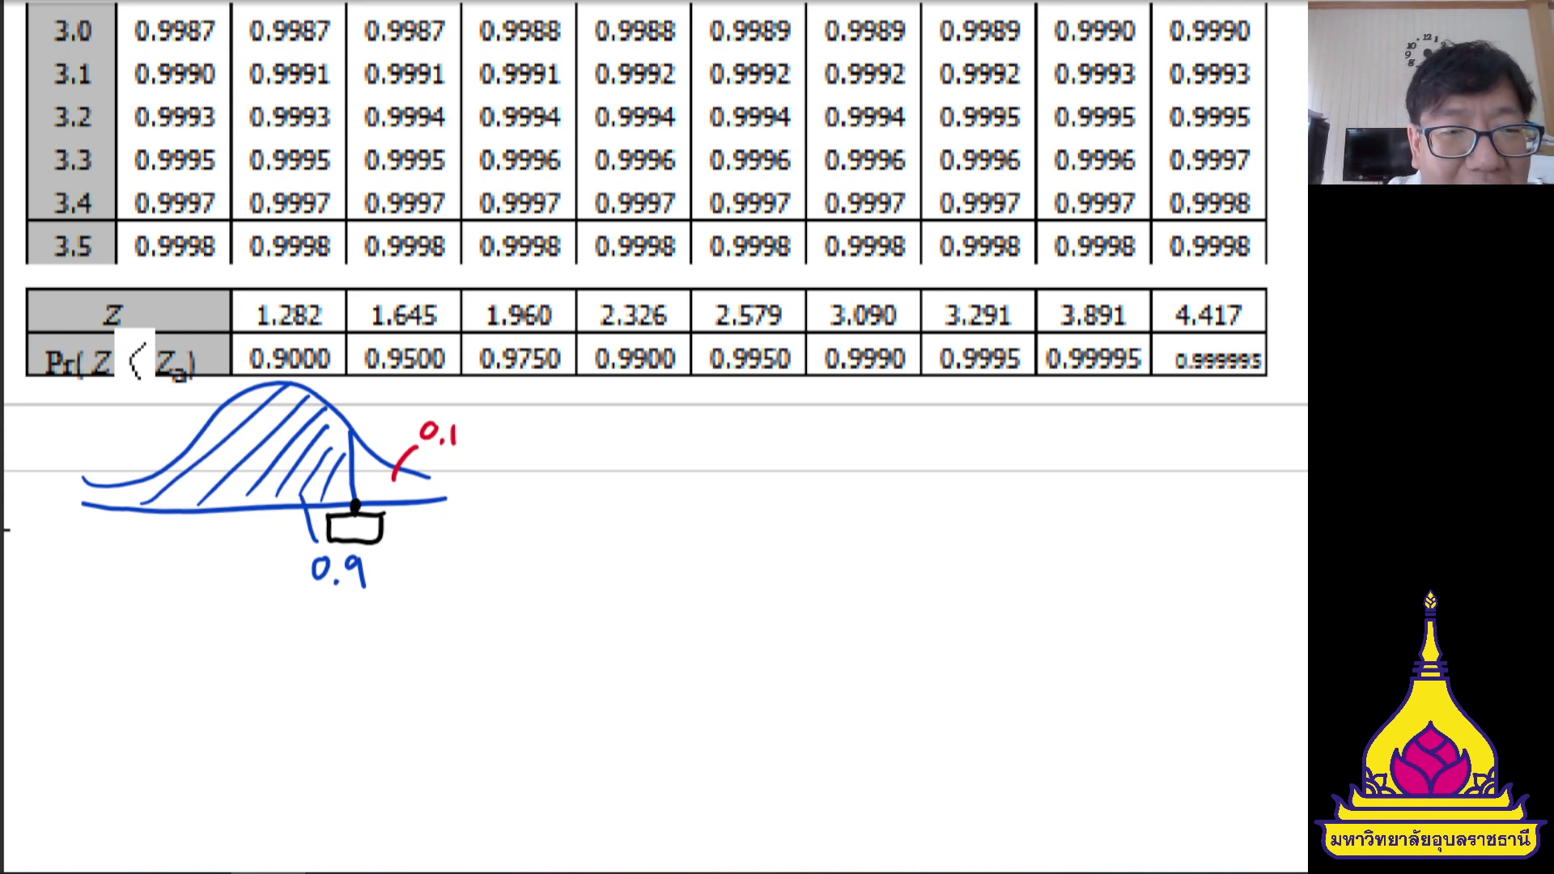
drag(348, 524, 403, 574)
mouse_move(412, 564)
mouse_down()
mouse_move(415, 591)
mouse_move(462, 595)
mouse_up()
click(430, 591)
click(447, 570)
mouse_move(475, 571)
mouse_down()
mouse_move(466, 585)
mouse_move(474, 573)
mouse_up()
drag(483, 573, 495, 593)
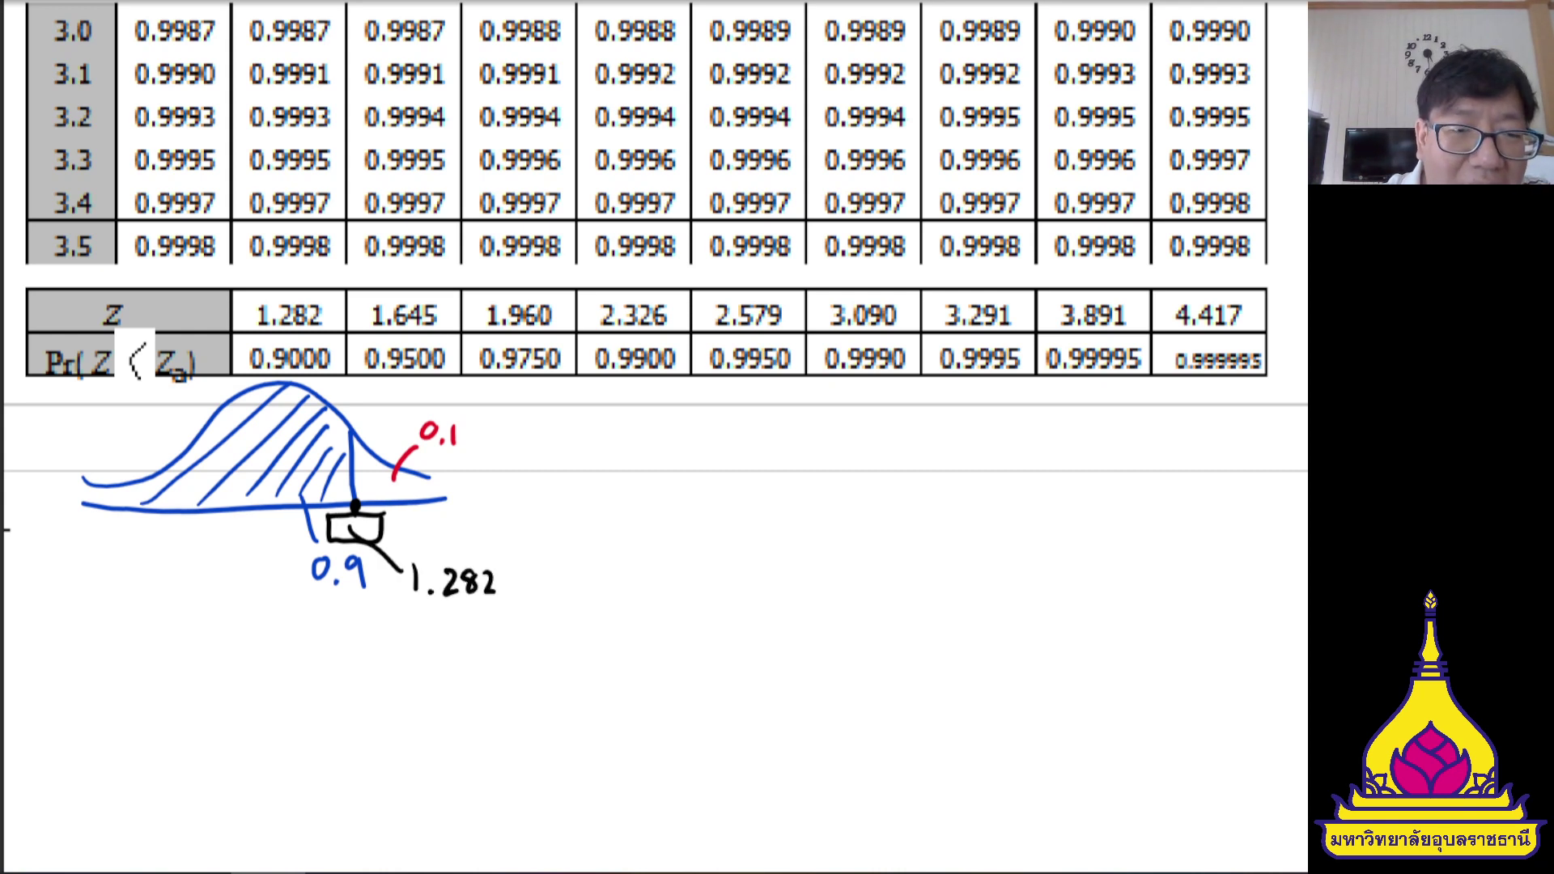
- Handwrite P(Z<1.282)=0.9 in black below the bell curve sketch
mouse_move(269, 653)
mouse_down()
mouse_move(270, 675)
mouse_move(272, 659)
mouse_move(301, 680)
mouse_move(356, 652)
mouse_move(336, 672)
mouse_up()
drag(335, 672, 407, 673)
mouse_move(415, 655)
mouse_down()
mouse_move(481, 682)
mouse_move(503, 657)
mouse_up()
mouse_move(494, 671)
mouse_down()
mouse_move(528, 654)
mouse_move(537, 677)
mouse_up()
drag(565, 656, 564, 682)
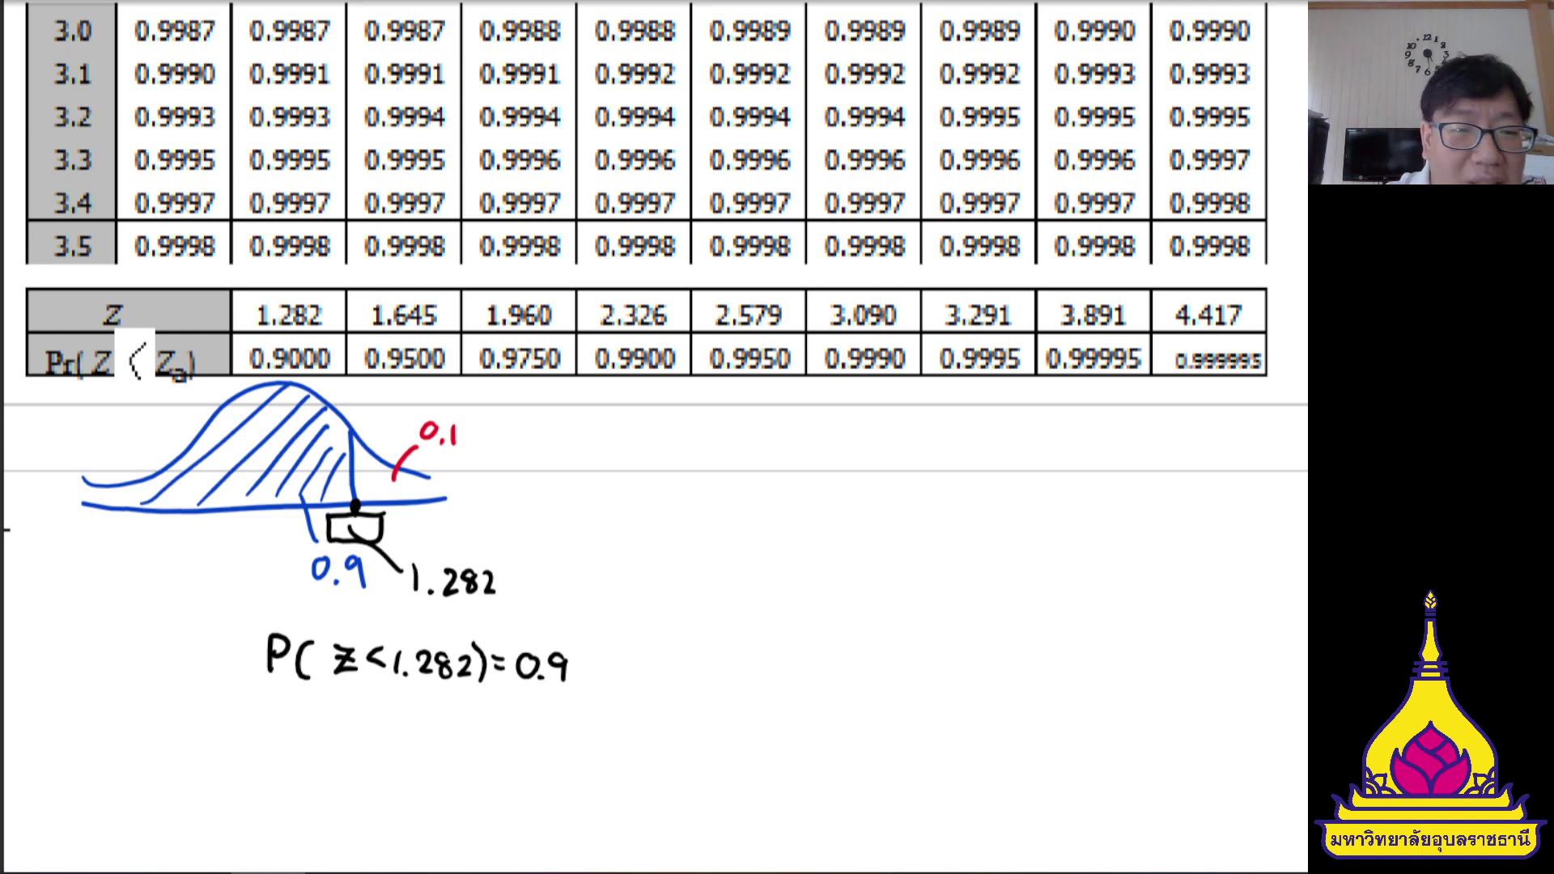
mouse_move(366, 715)
mouse_down()
mouse_move(361, 760)
mouse_move(380, 694)
mouse_up()
mouse_move(343, 759)
mouse_down()
mouse_move(446, 748)
mouse_move(458, 722)
mouse_up()
click(421, 745)
mouse_move(477, 709)
mouse_down()
mouse_move(483, 757)
mouse_move(520, 726)
mouse_up()
mouse_move(506, 735)
mouse_down()
mouse_move(522, 736)
mouse_move(344, 732)
mouse_move(364, 696)
mouse_up()
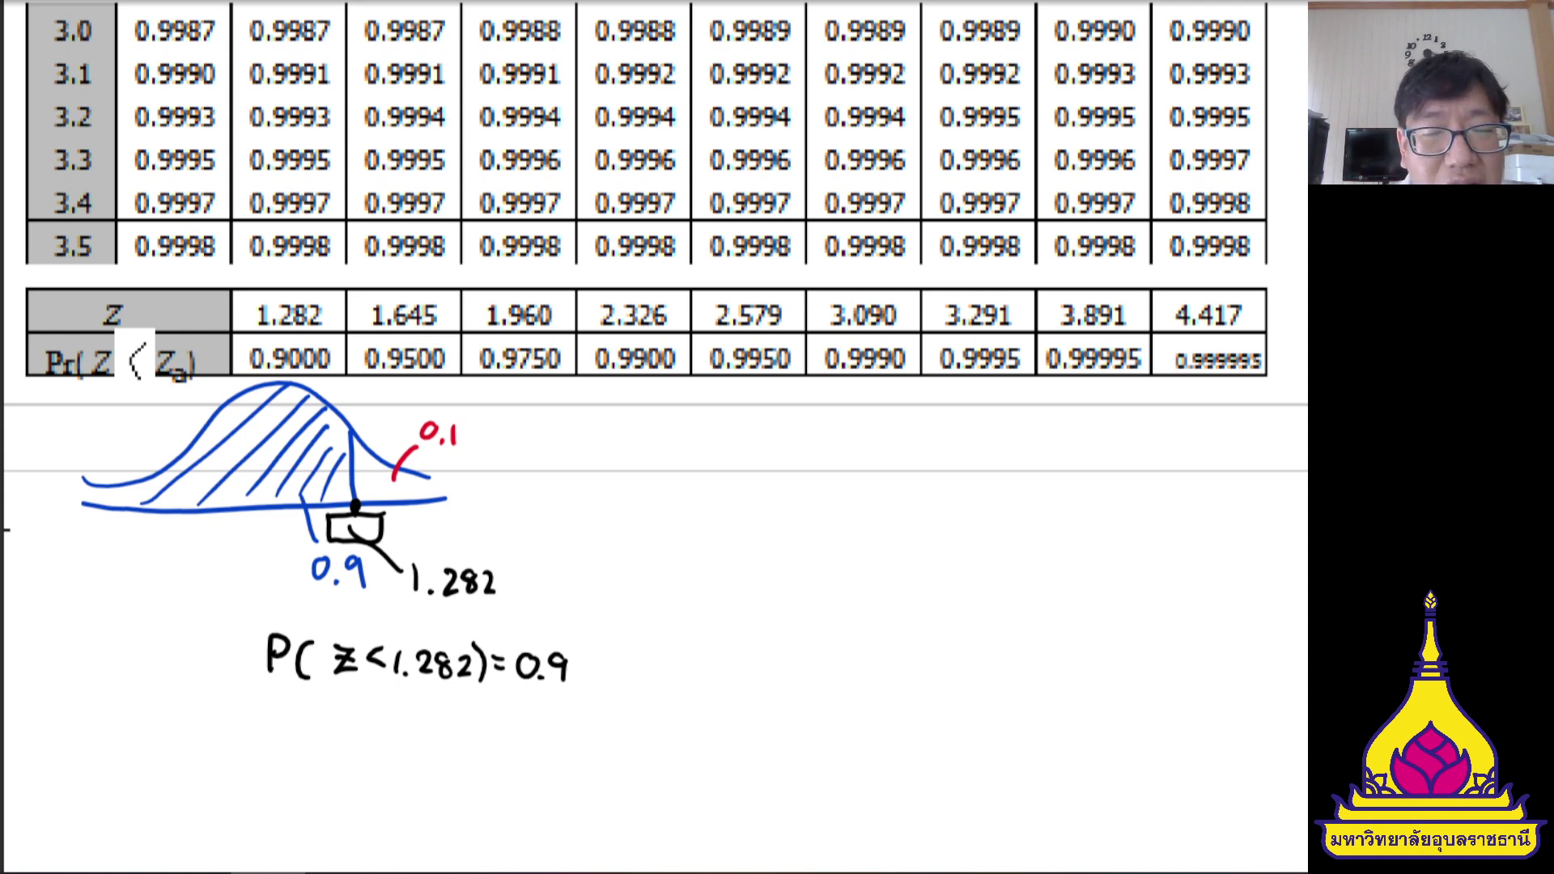
- Highlight the probabilities 0.9900, 0.9950 and 0.9990 in yellow in the table's Pr(Z<Za) row
drag(642, 354, 794, 353)
mouse_move(891, 368)
mouse_down()
mouse_move(797, 372)
mouse_move(910, 354)
mouse_up()
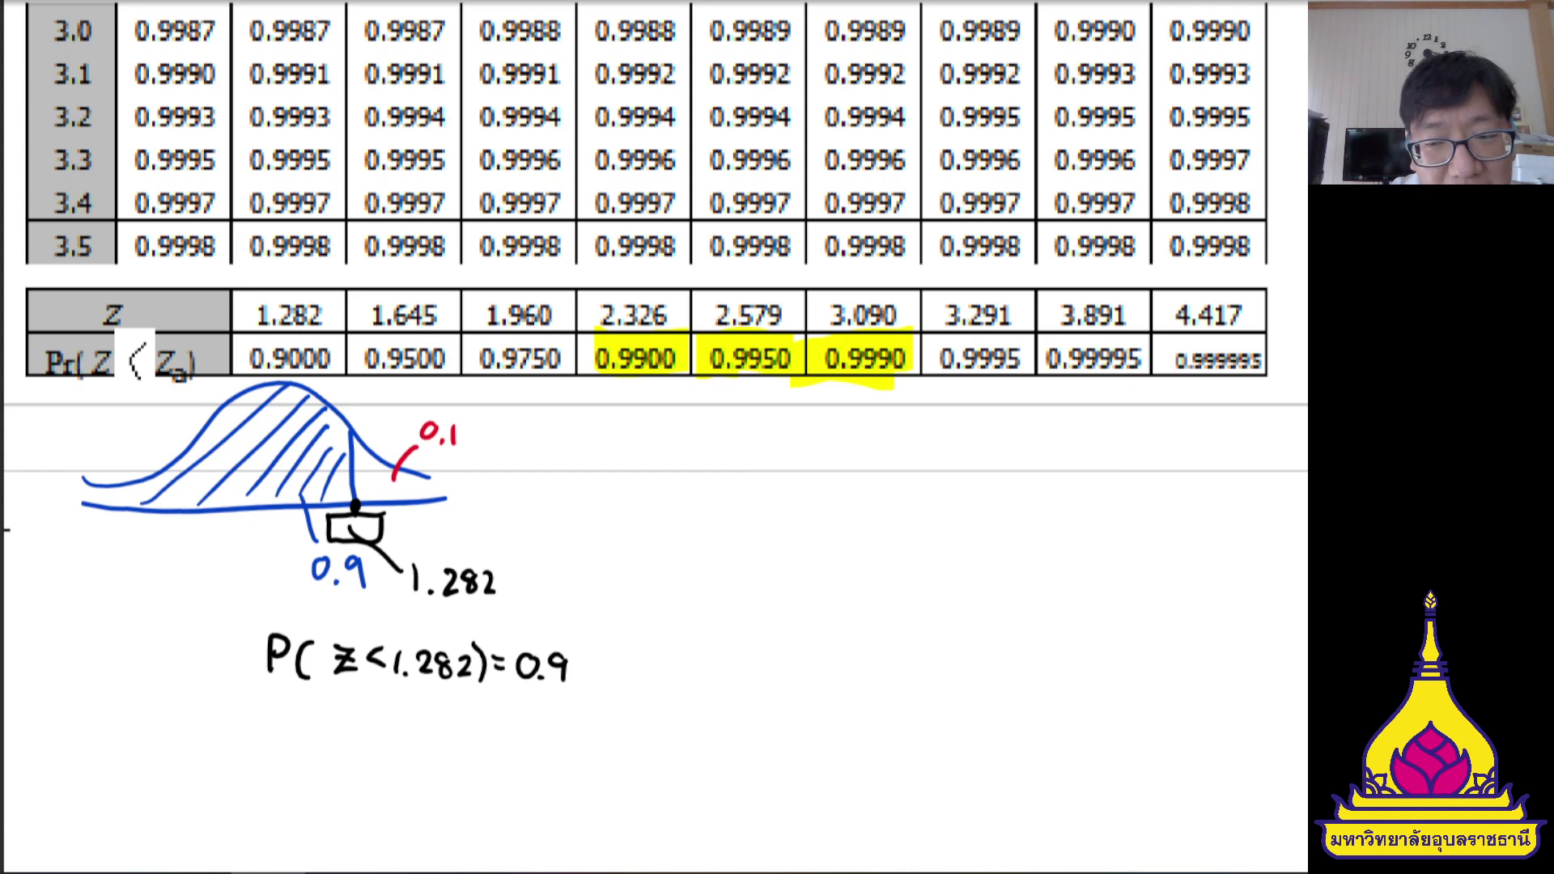
- Switch to Excel and enter the label P(Z<??)=0.9 in column B, two rows below the final P(-1.1<Z<0.05) result
key(alt+Tab)
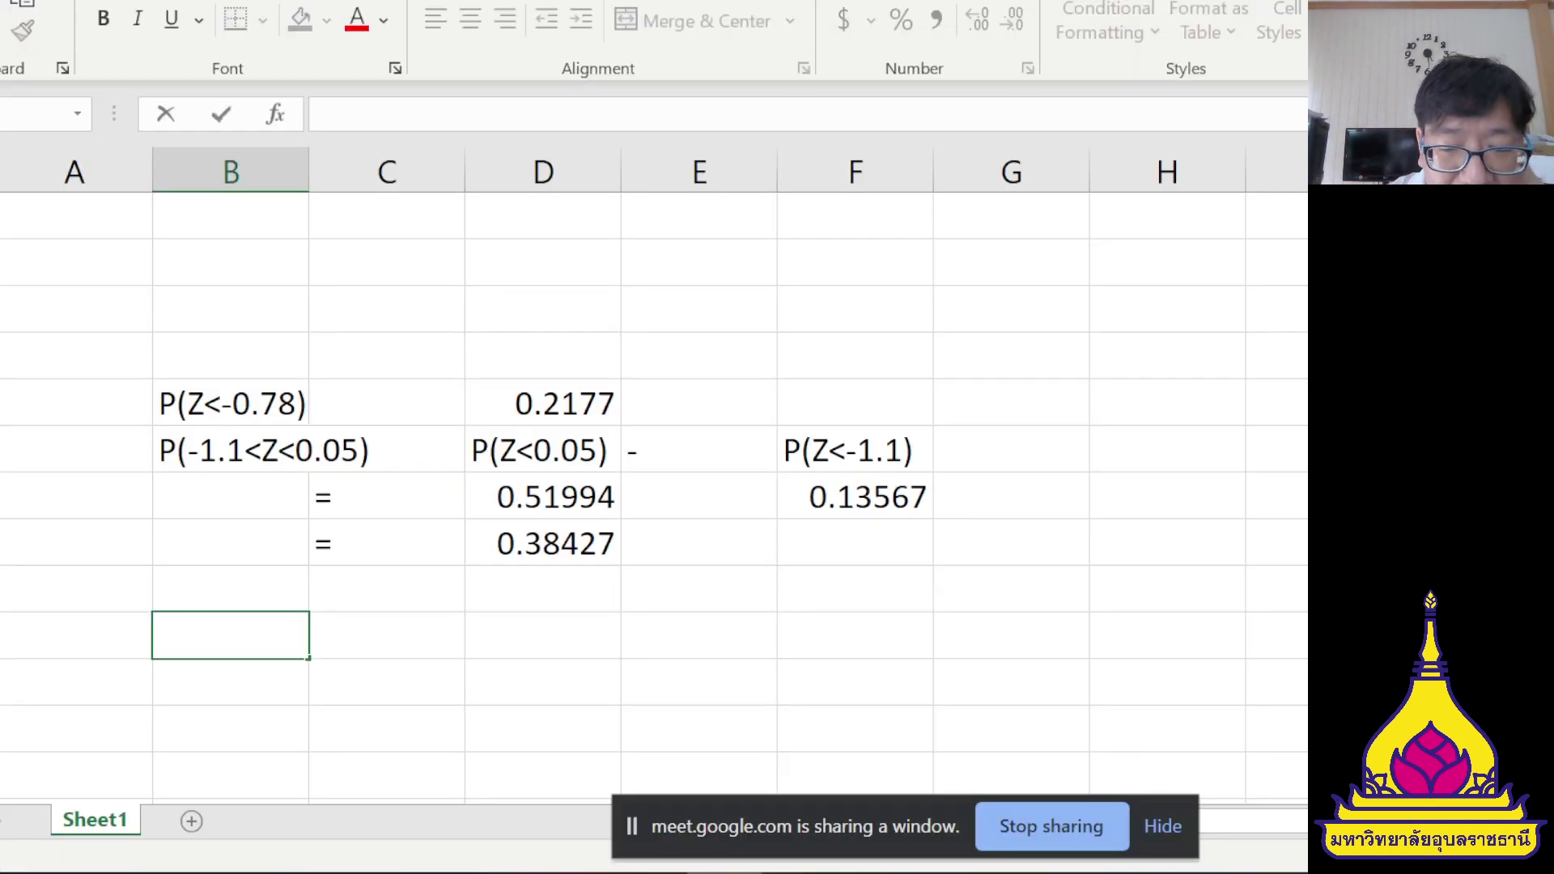
text(P(Z)
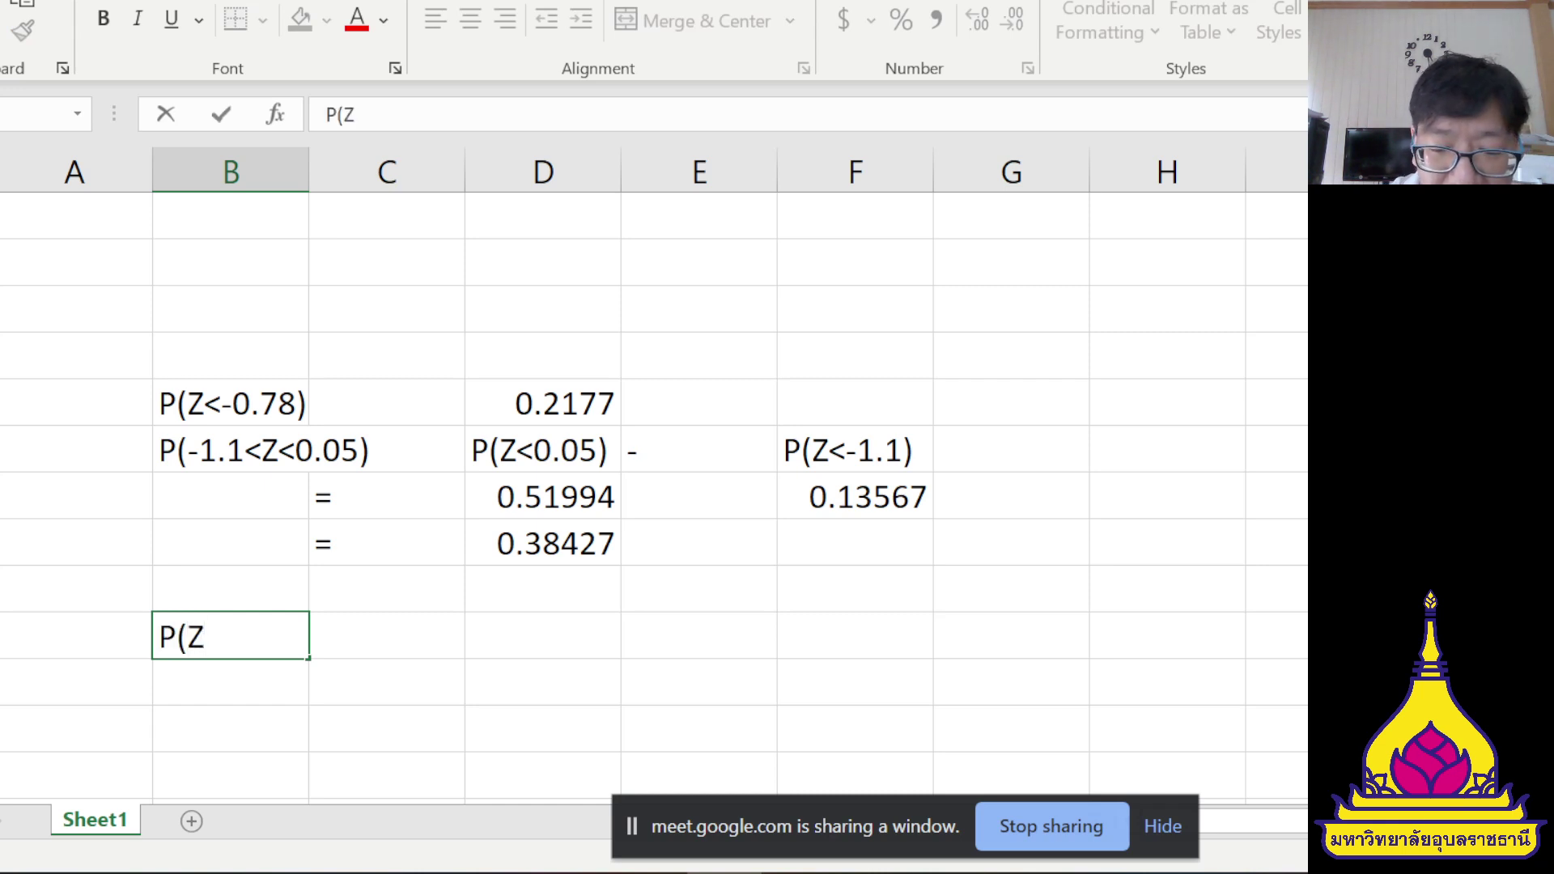
text(<)
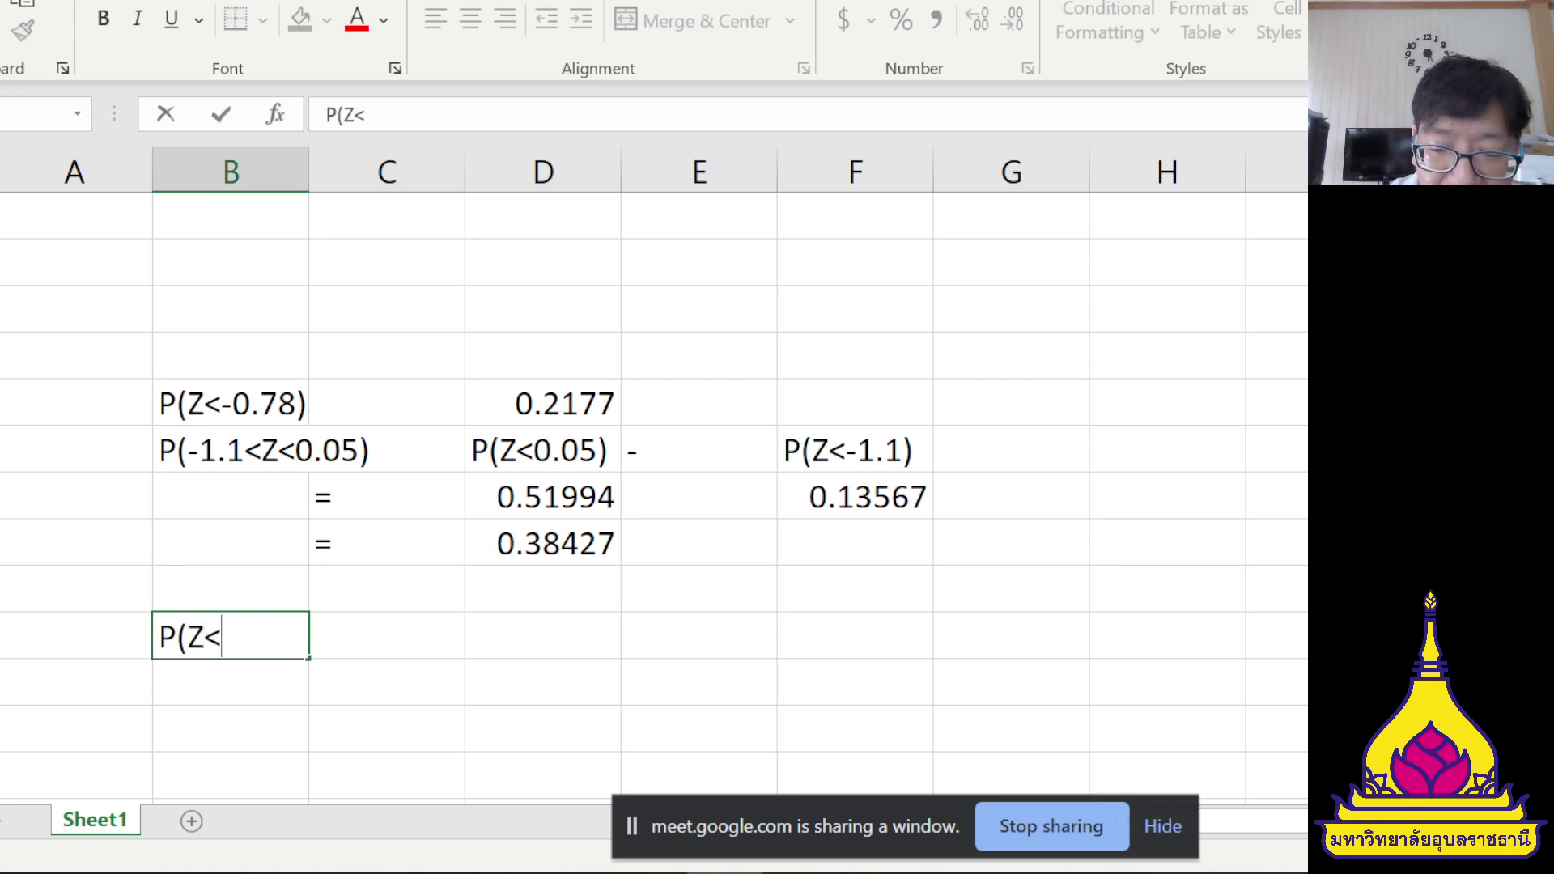
text(??))
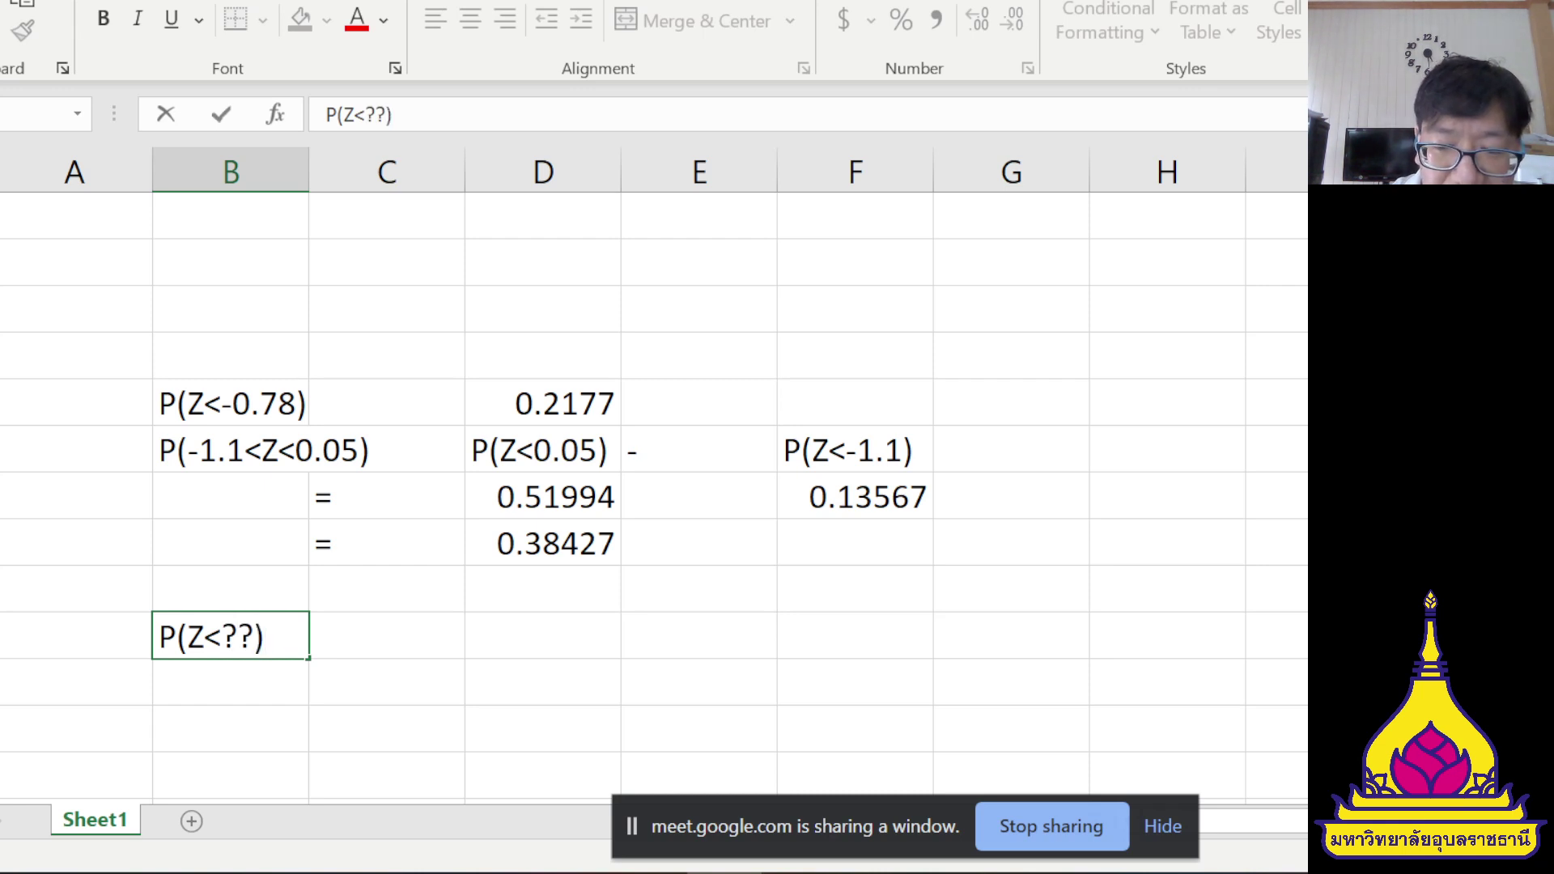
text(=)
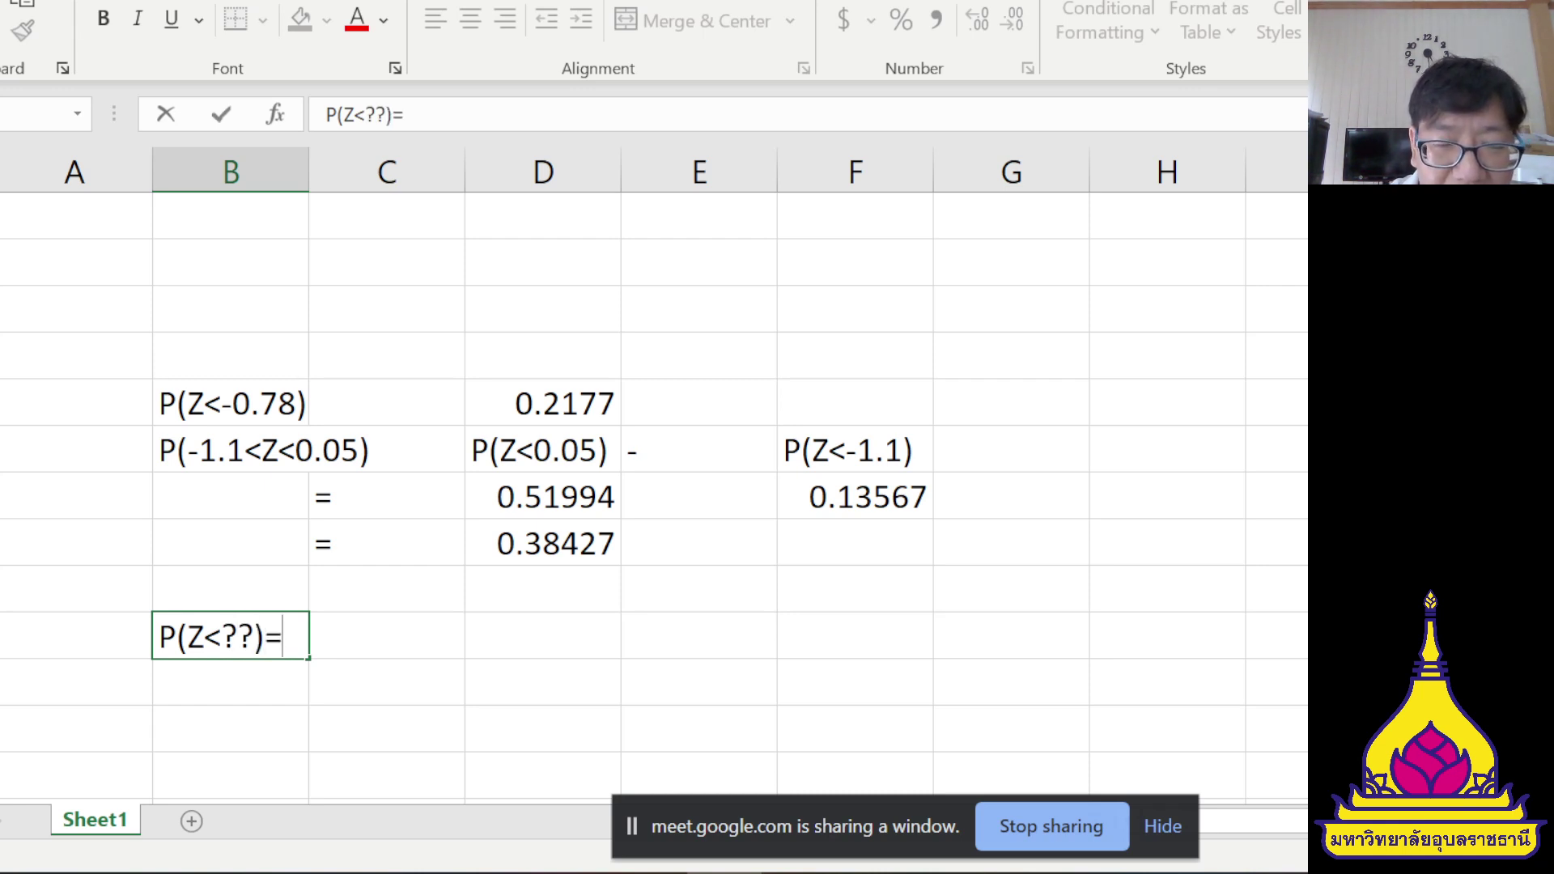
text(0.)
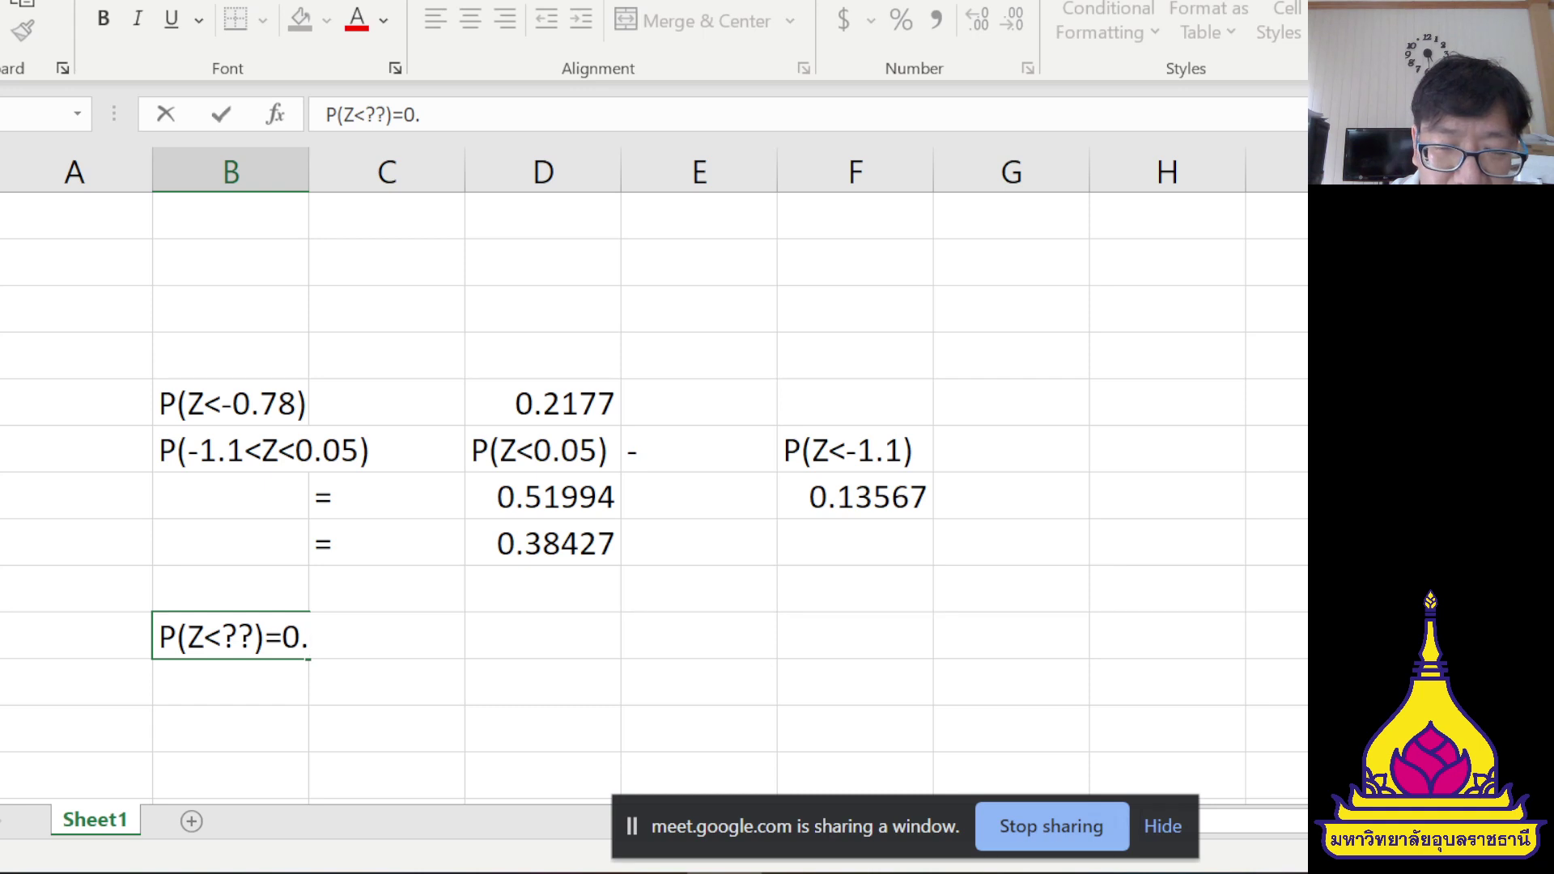
text(9)
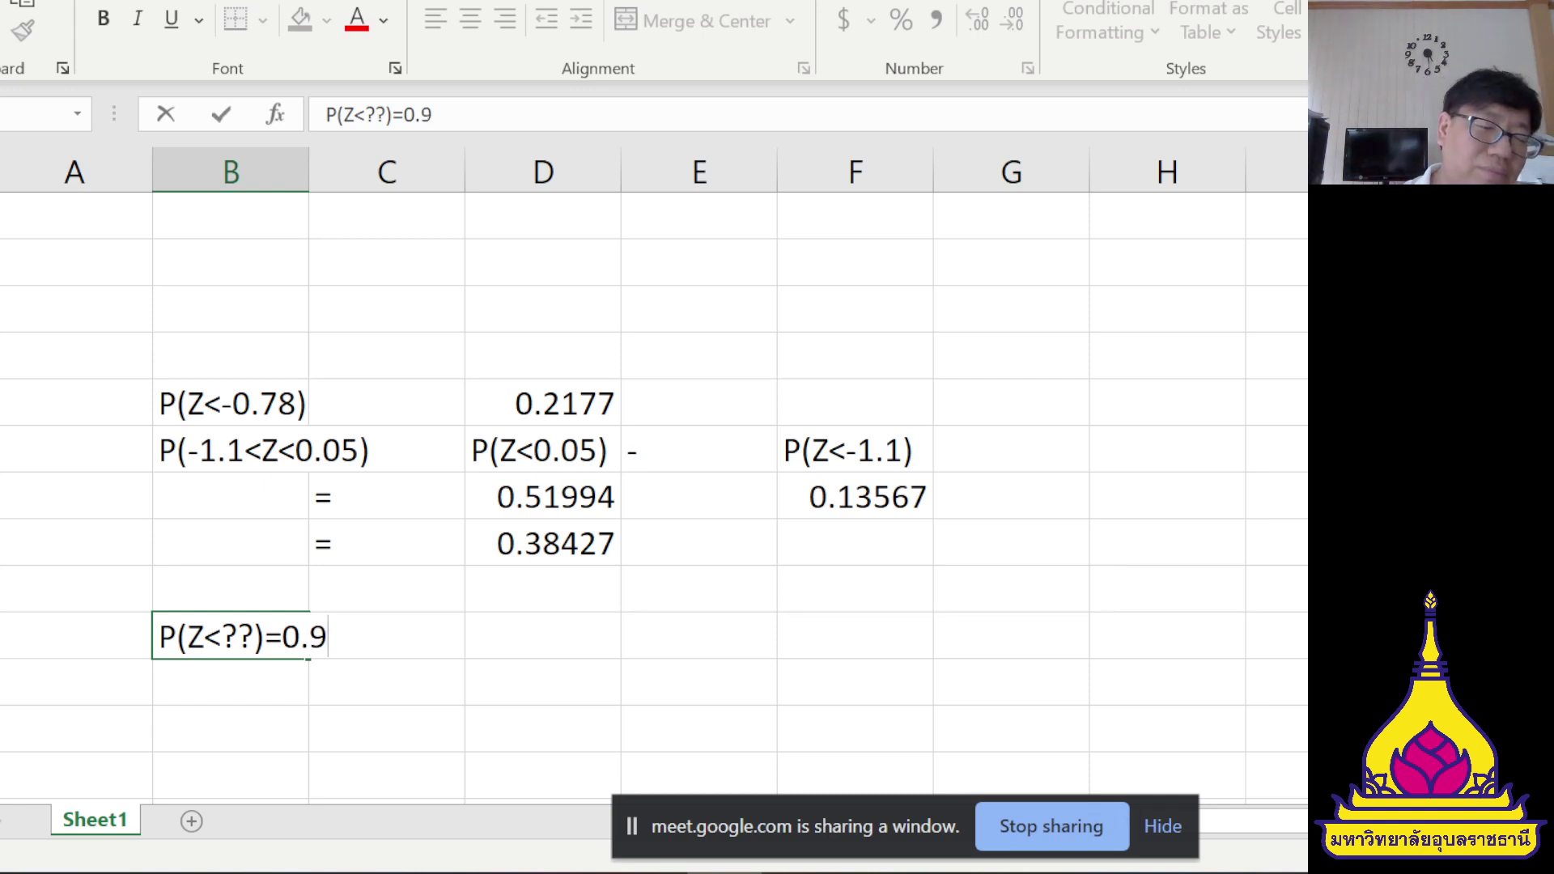
key(Return)
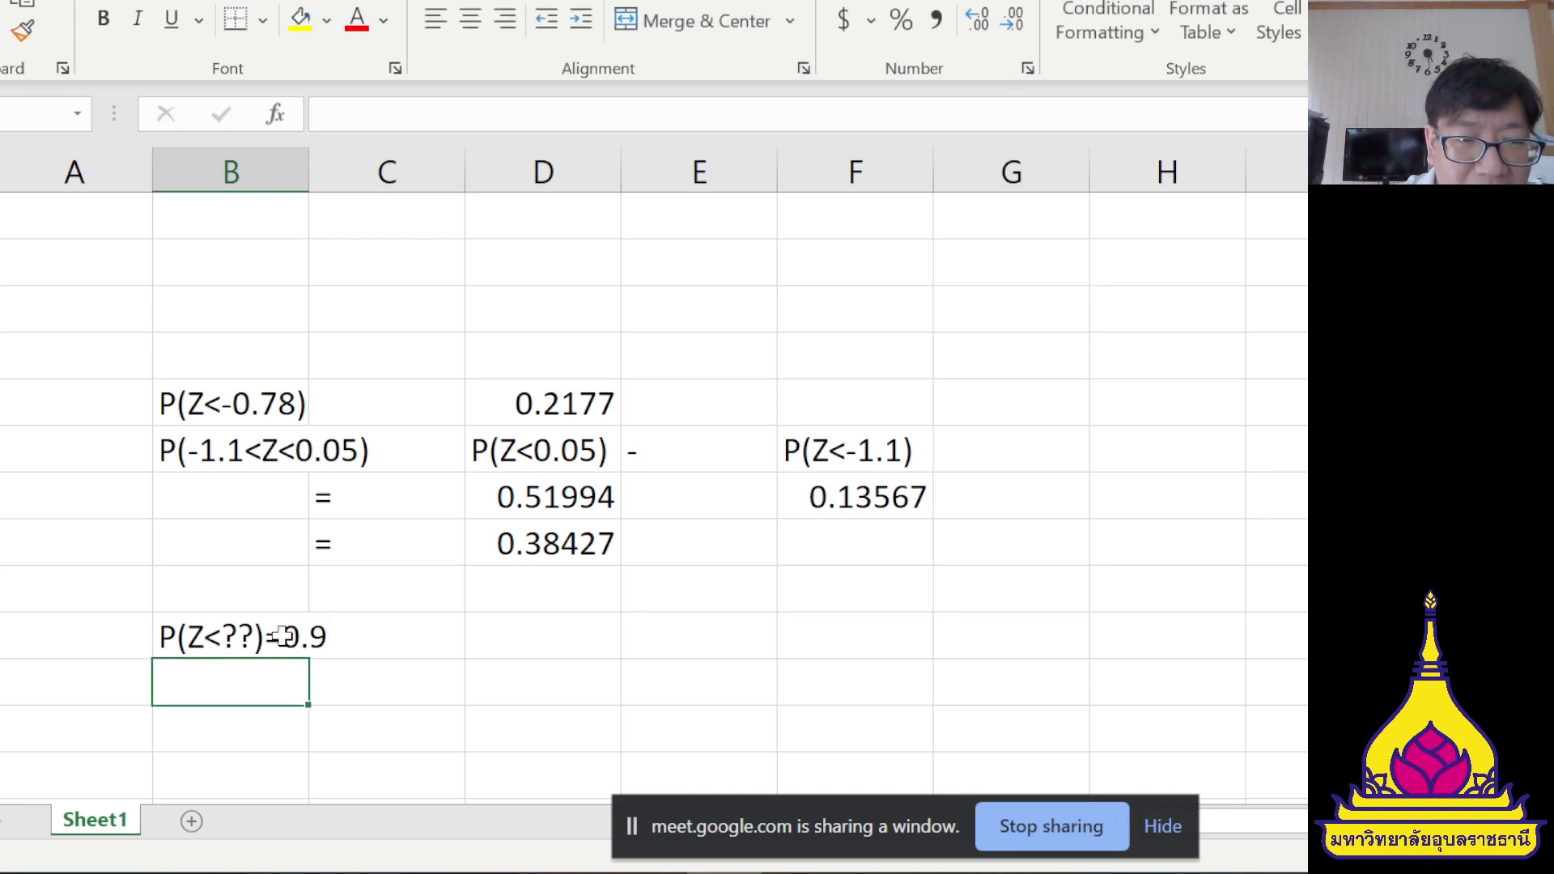
- Compute the inverse Z value with =norm.s.inv(0.9) in column D, on the row of the P(Z<??)=0.9 label
double_click(527, 638)
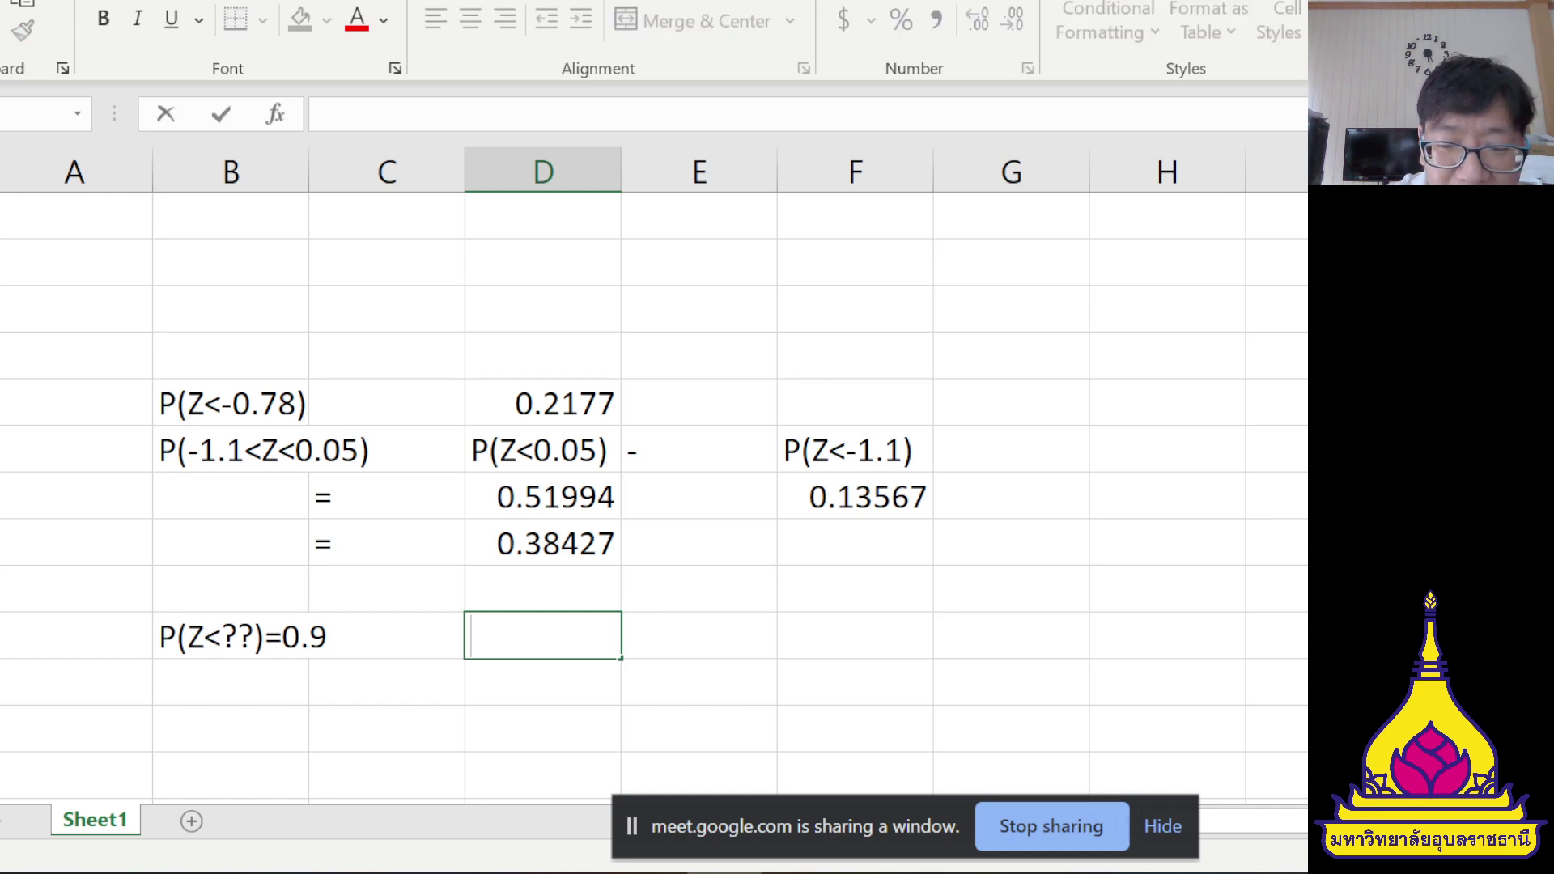
text(=nor)
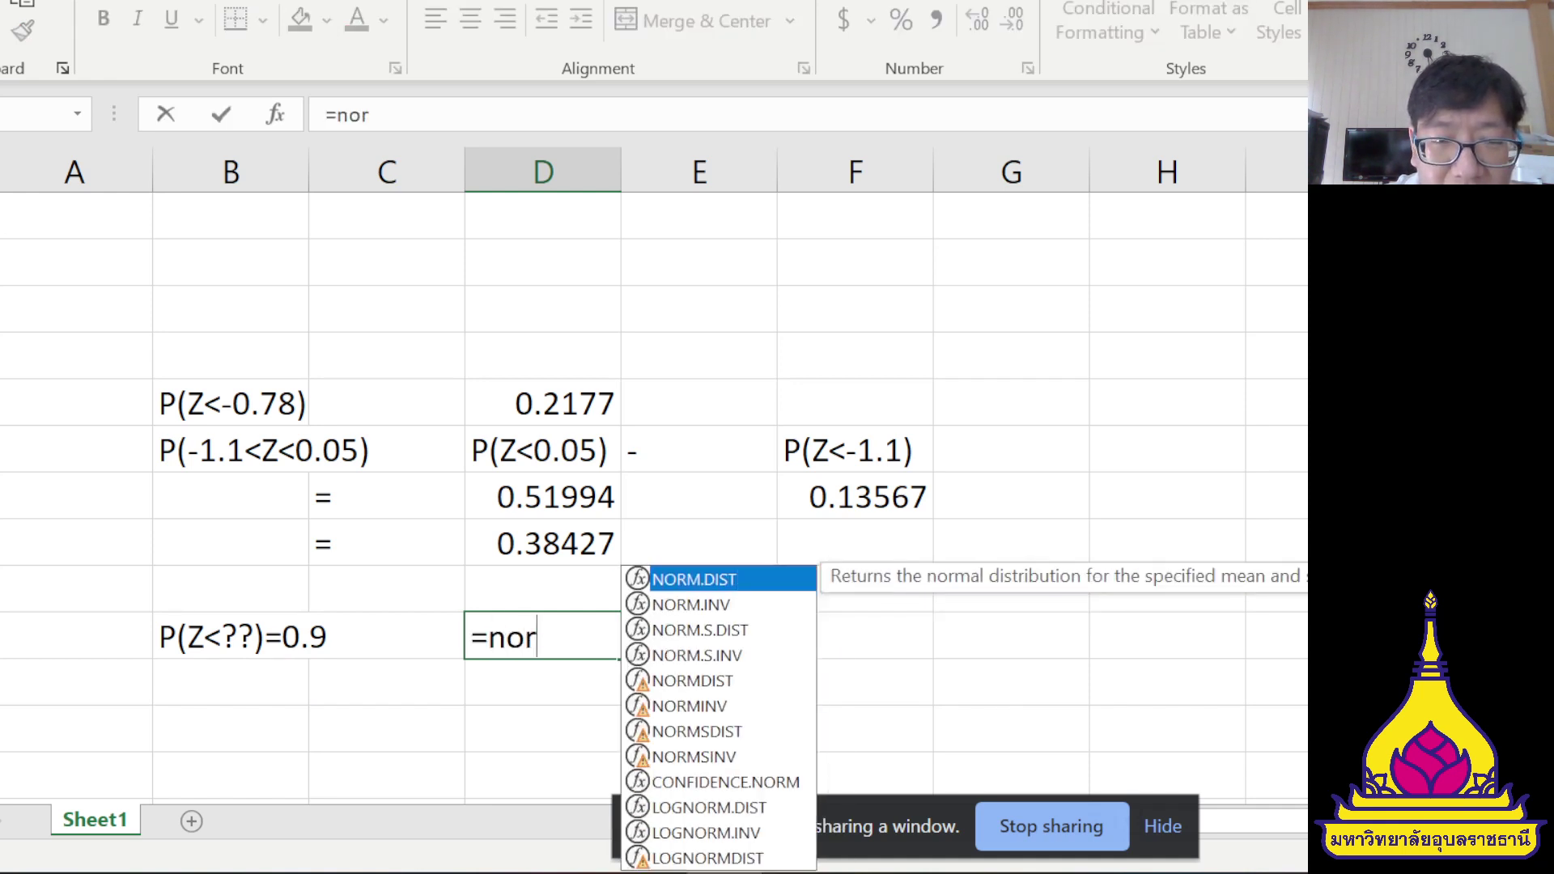
text(m.s.)
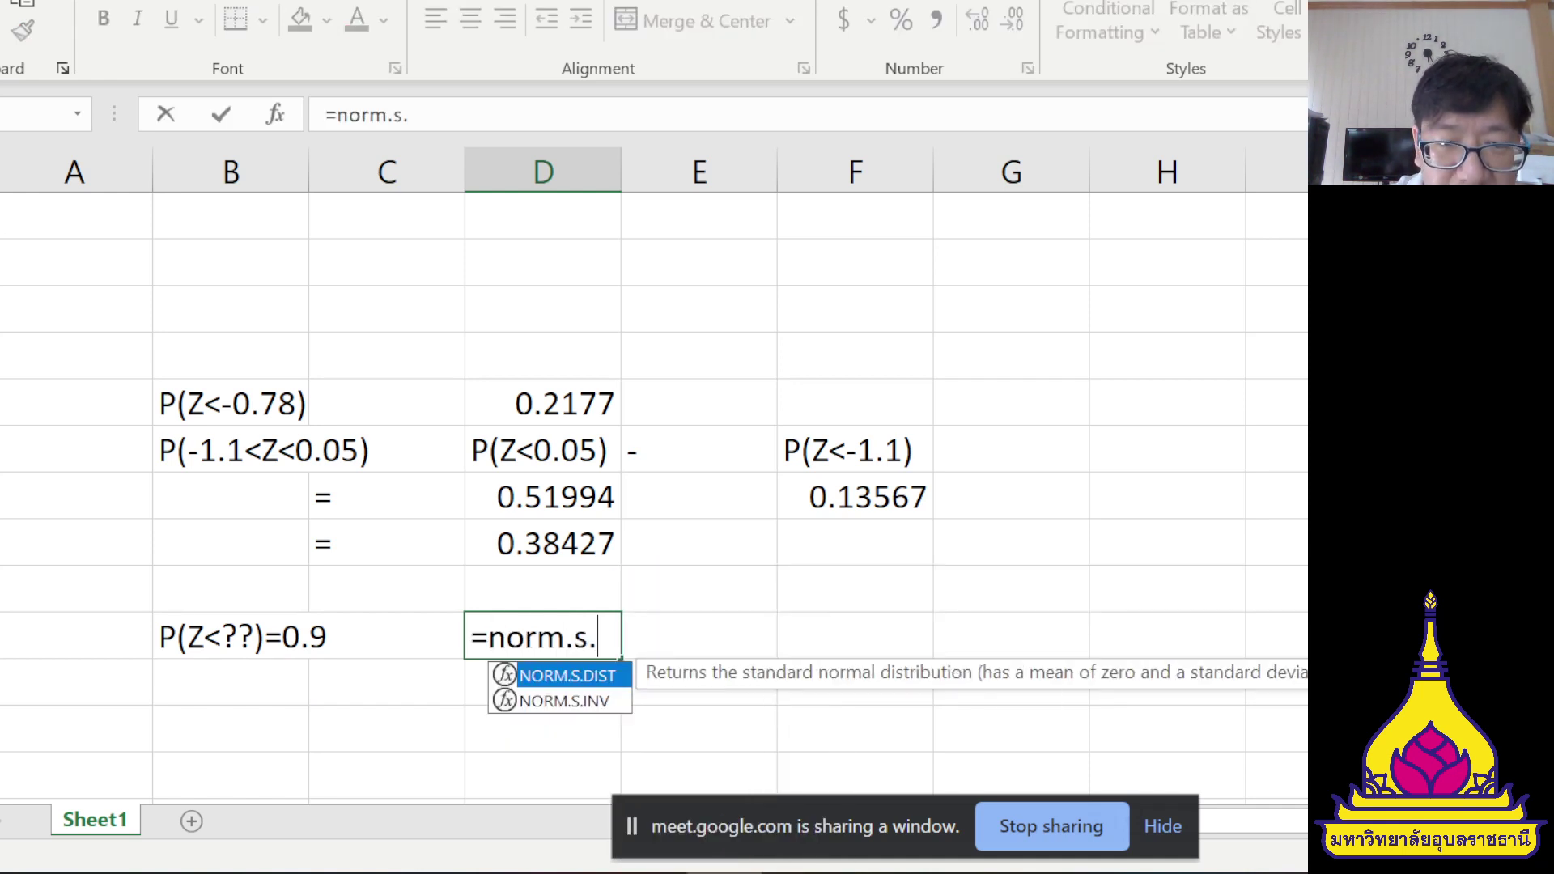
text(in)
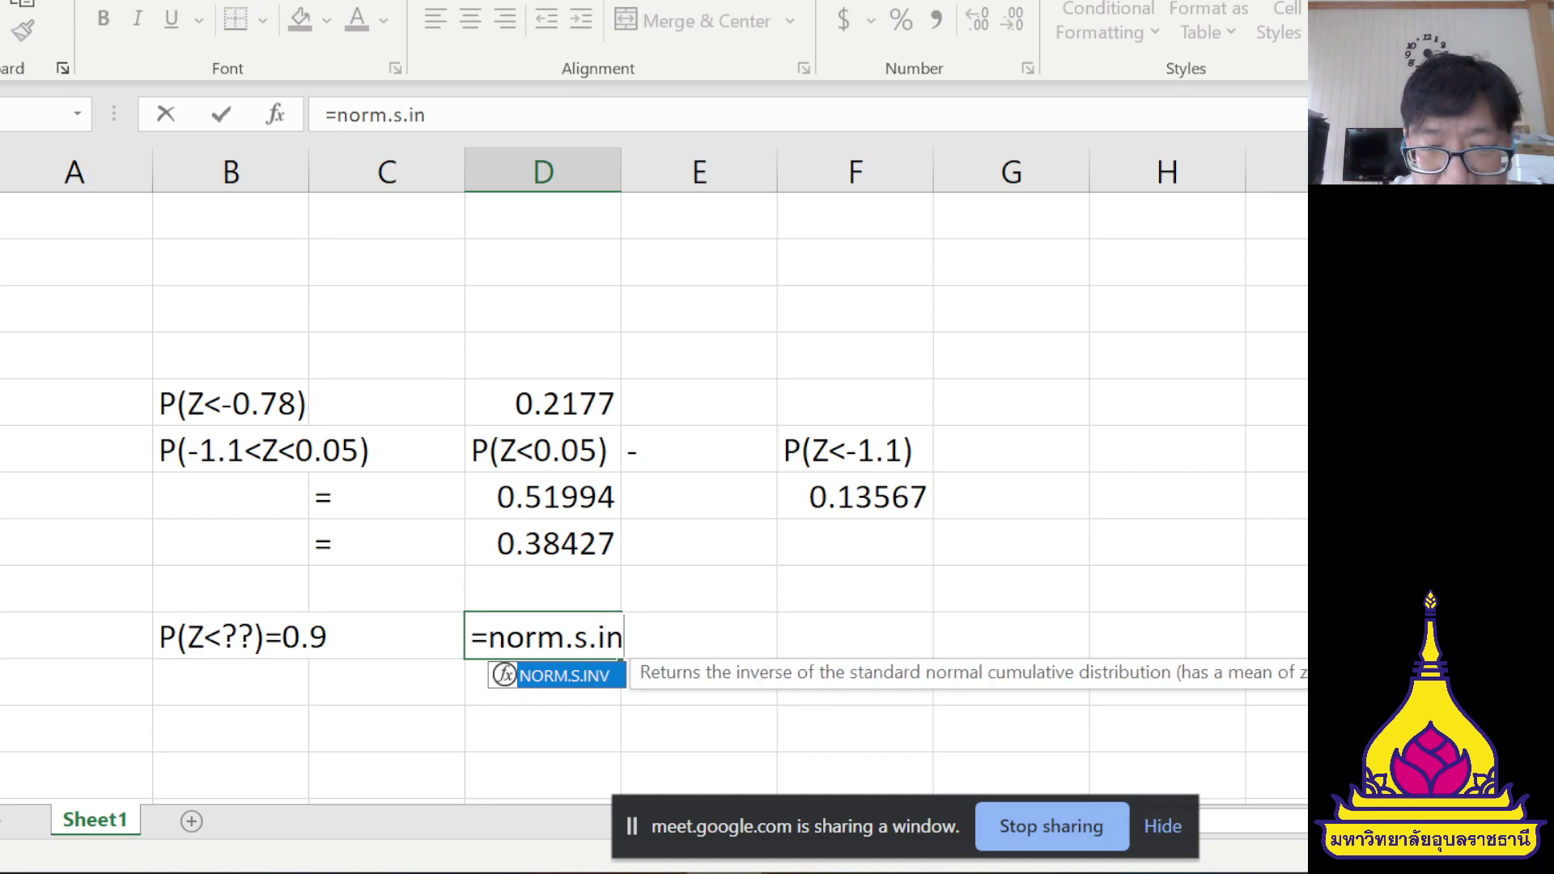
text(v)
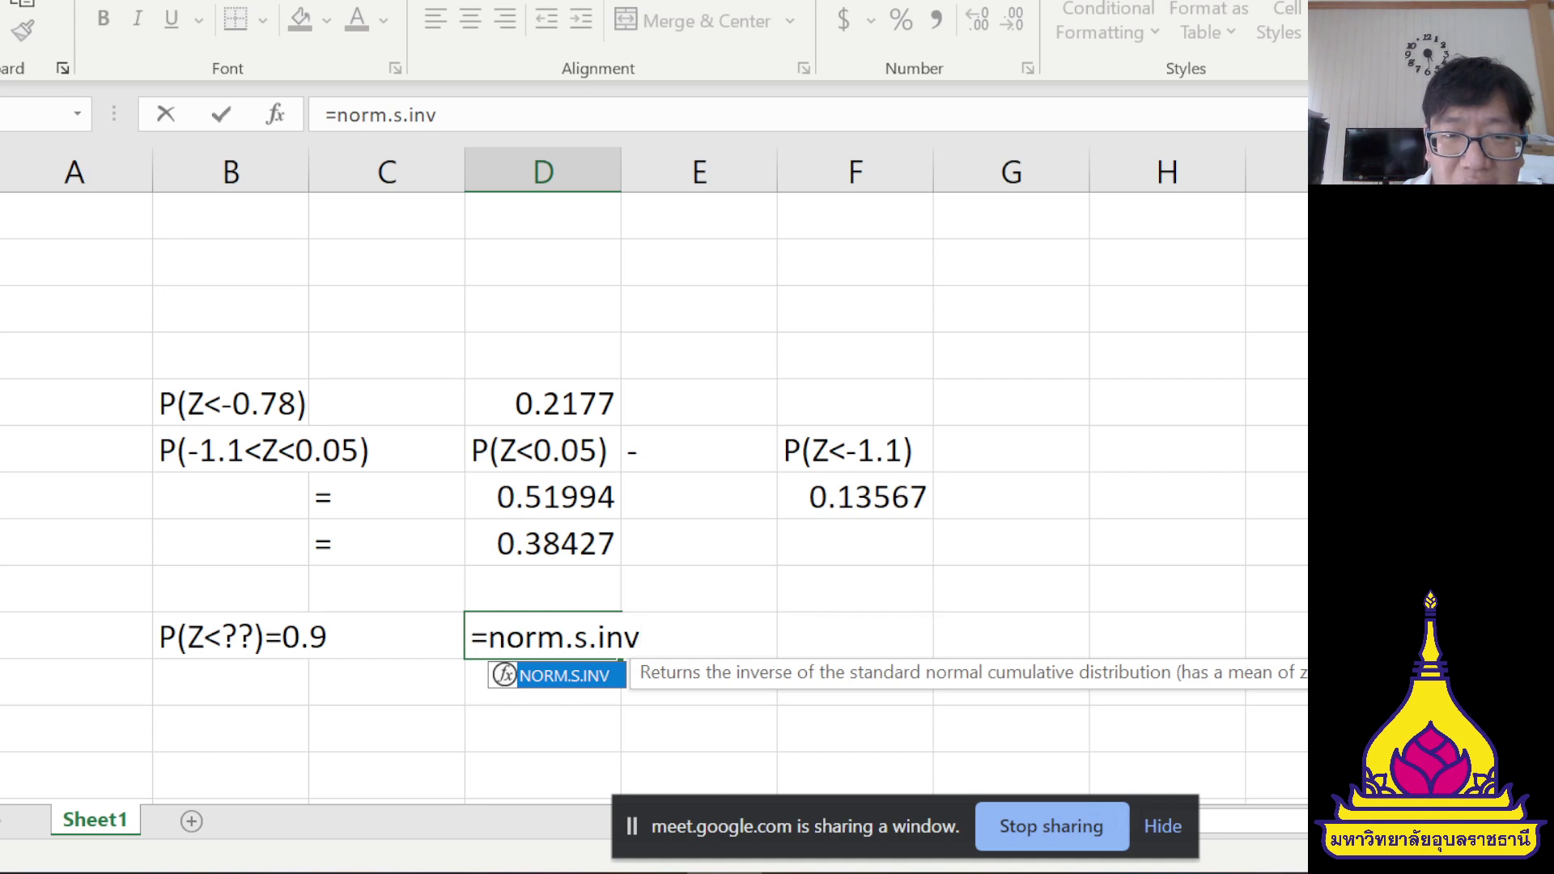
text(()
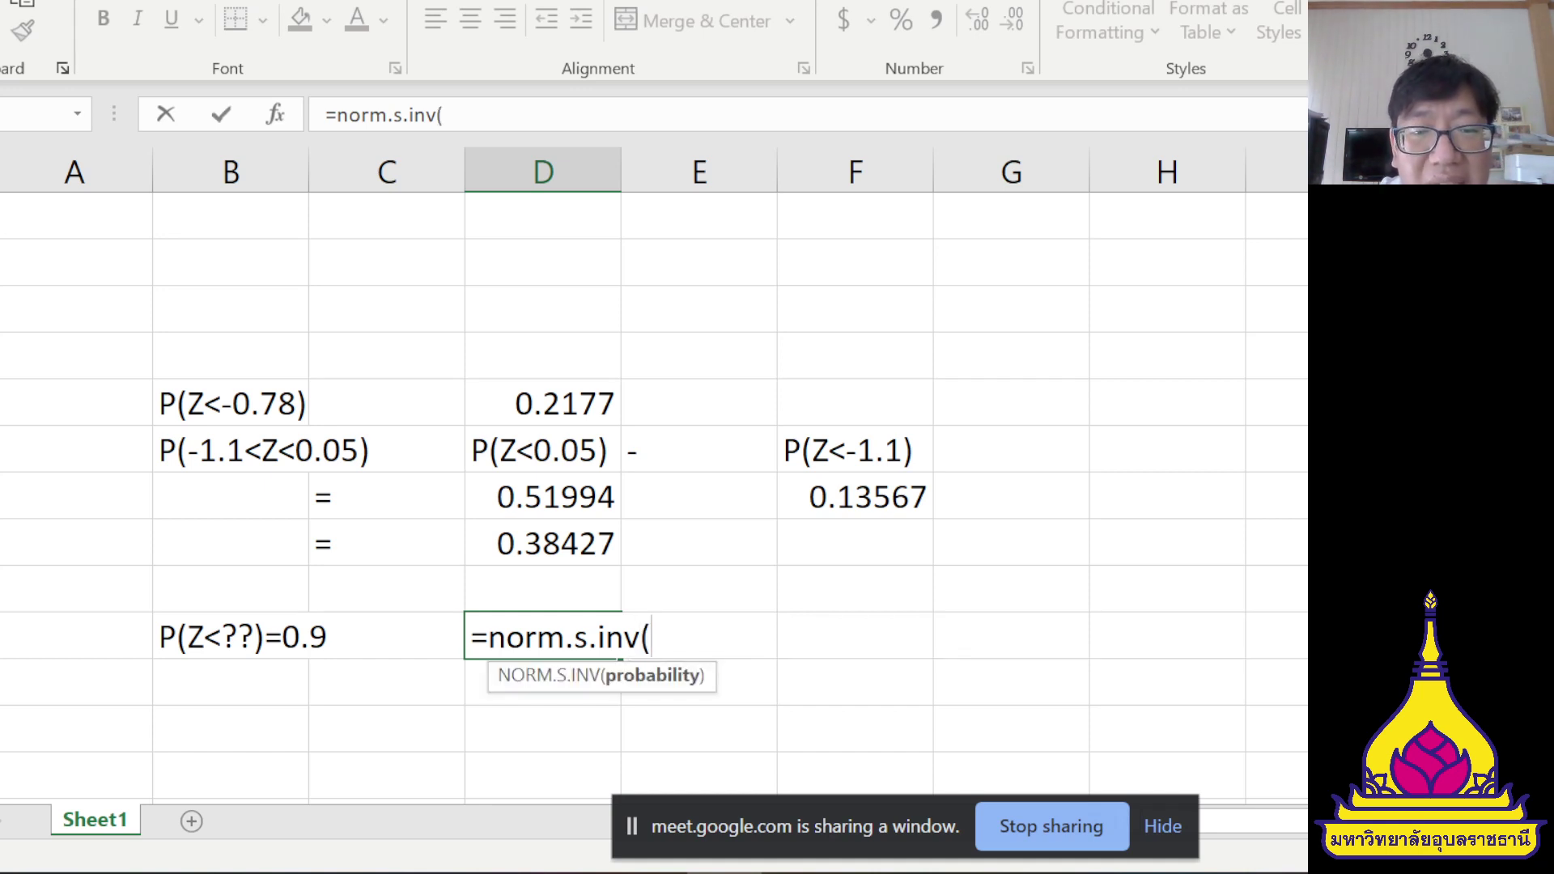
text(0)
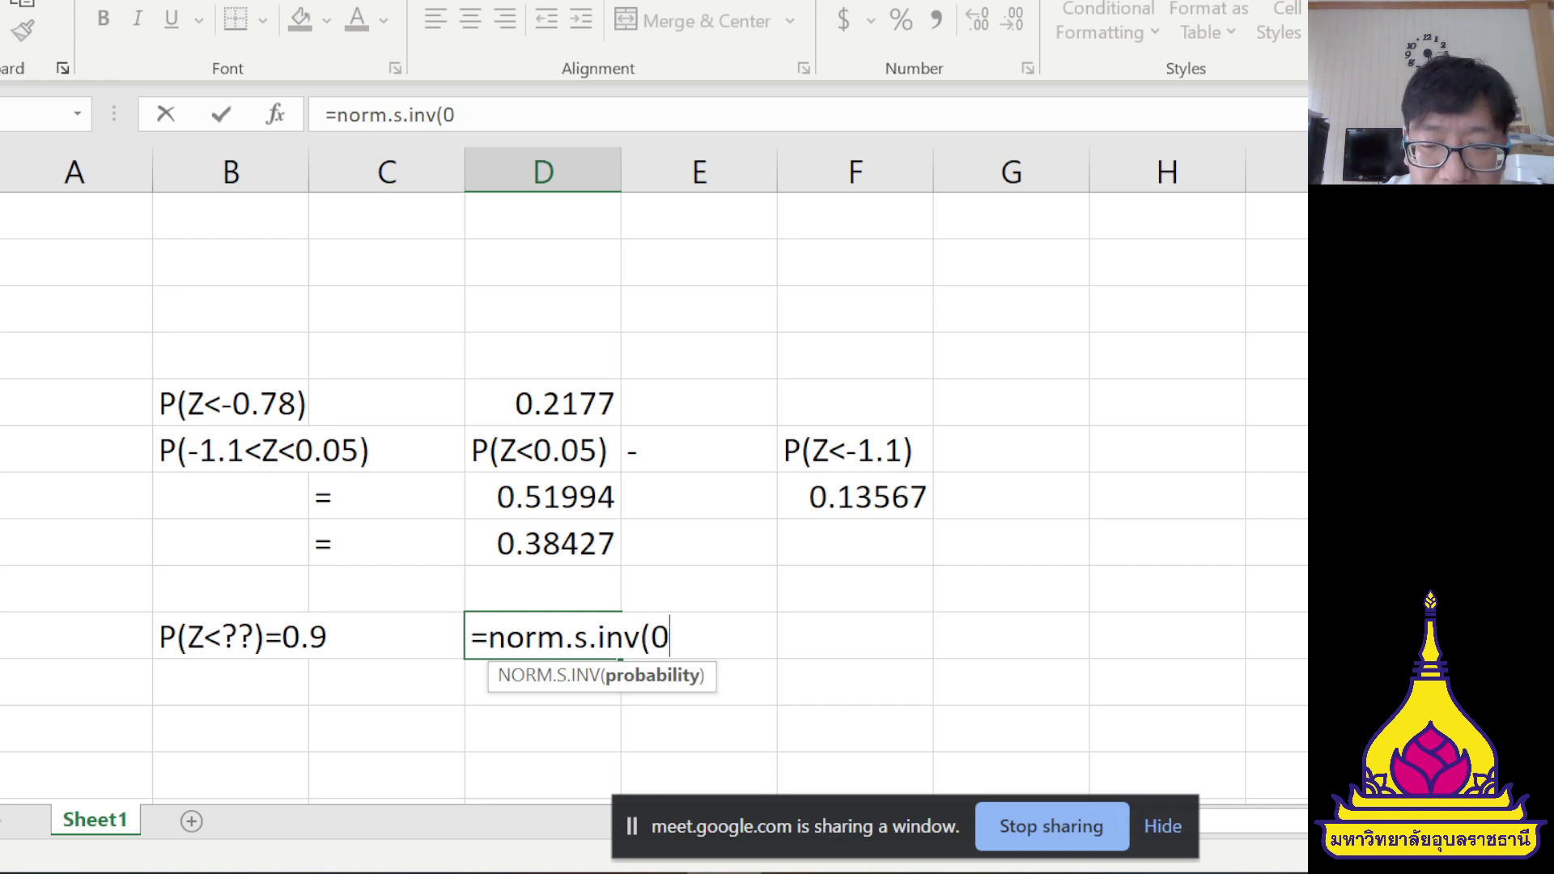
text(.9))
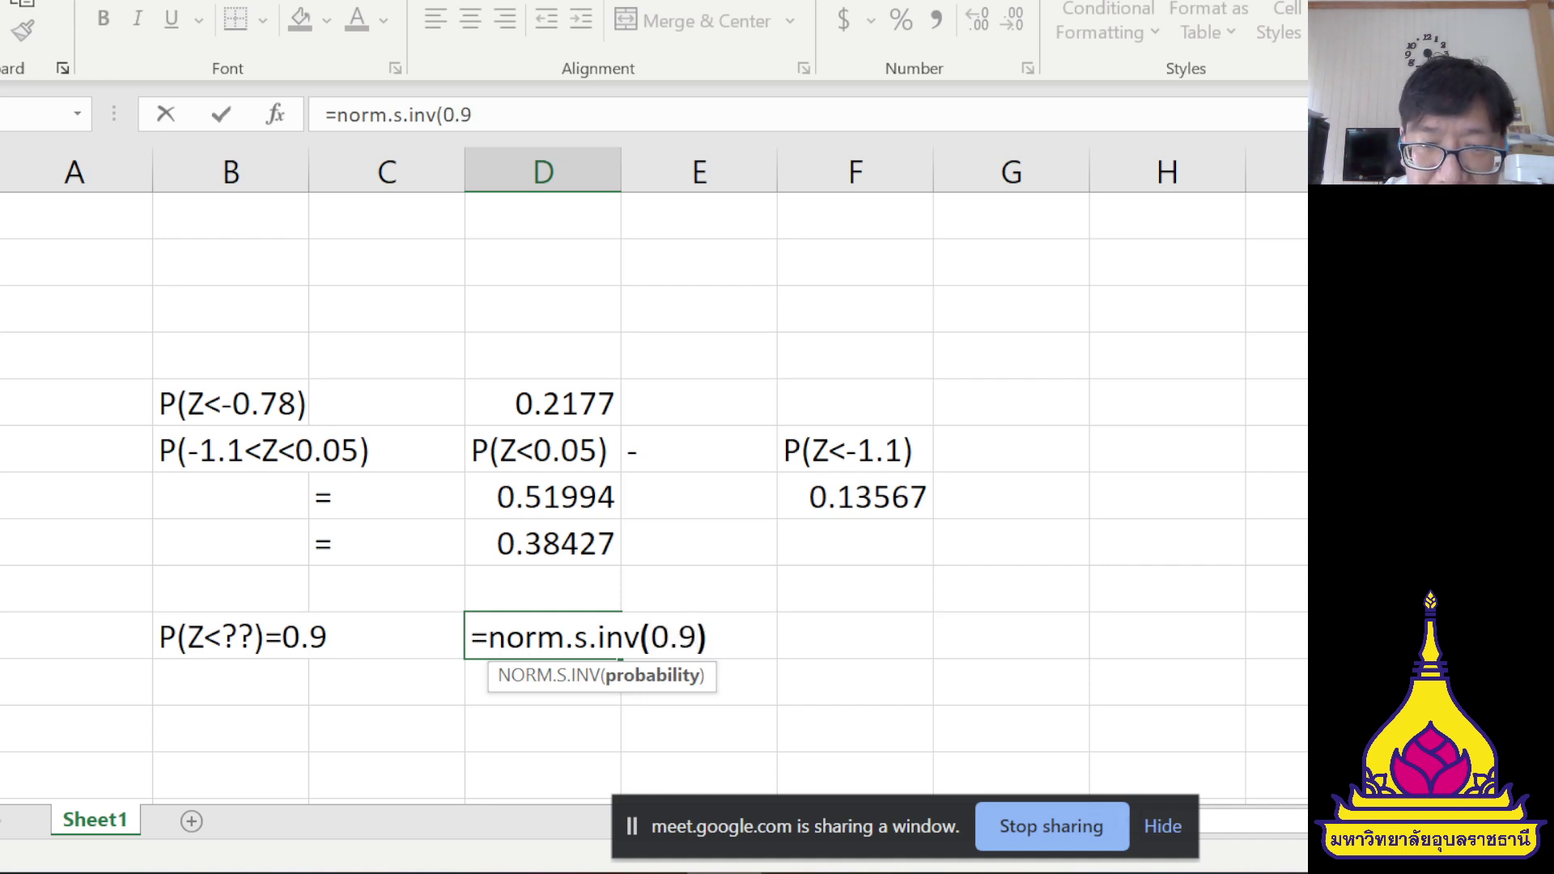
key(Return)
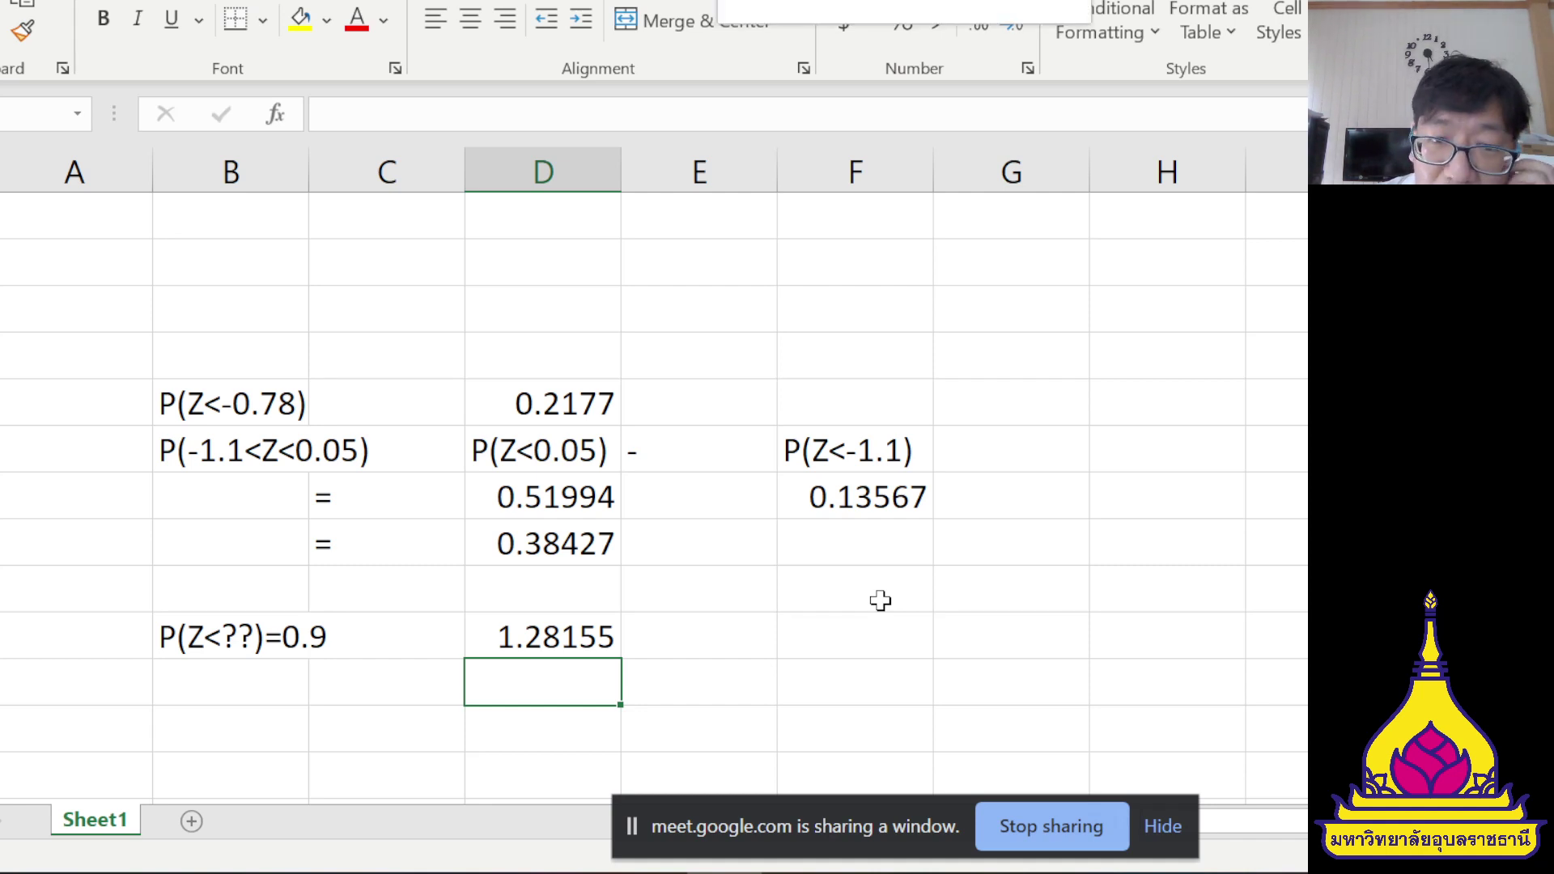
- Hide the window-sharing notice and reopen the column D cell beside P(Z<??)=0.9 to review its formula
click(1163, 829)
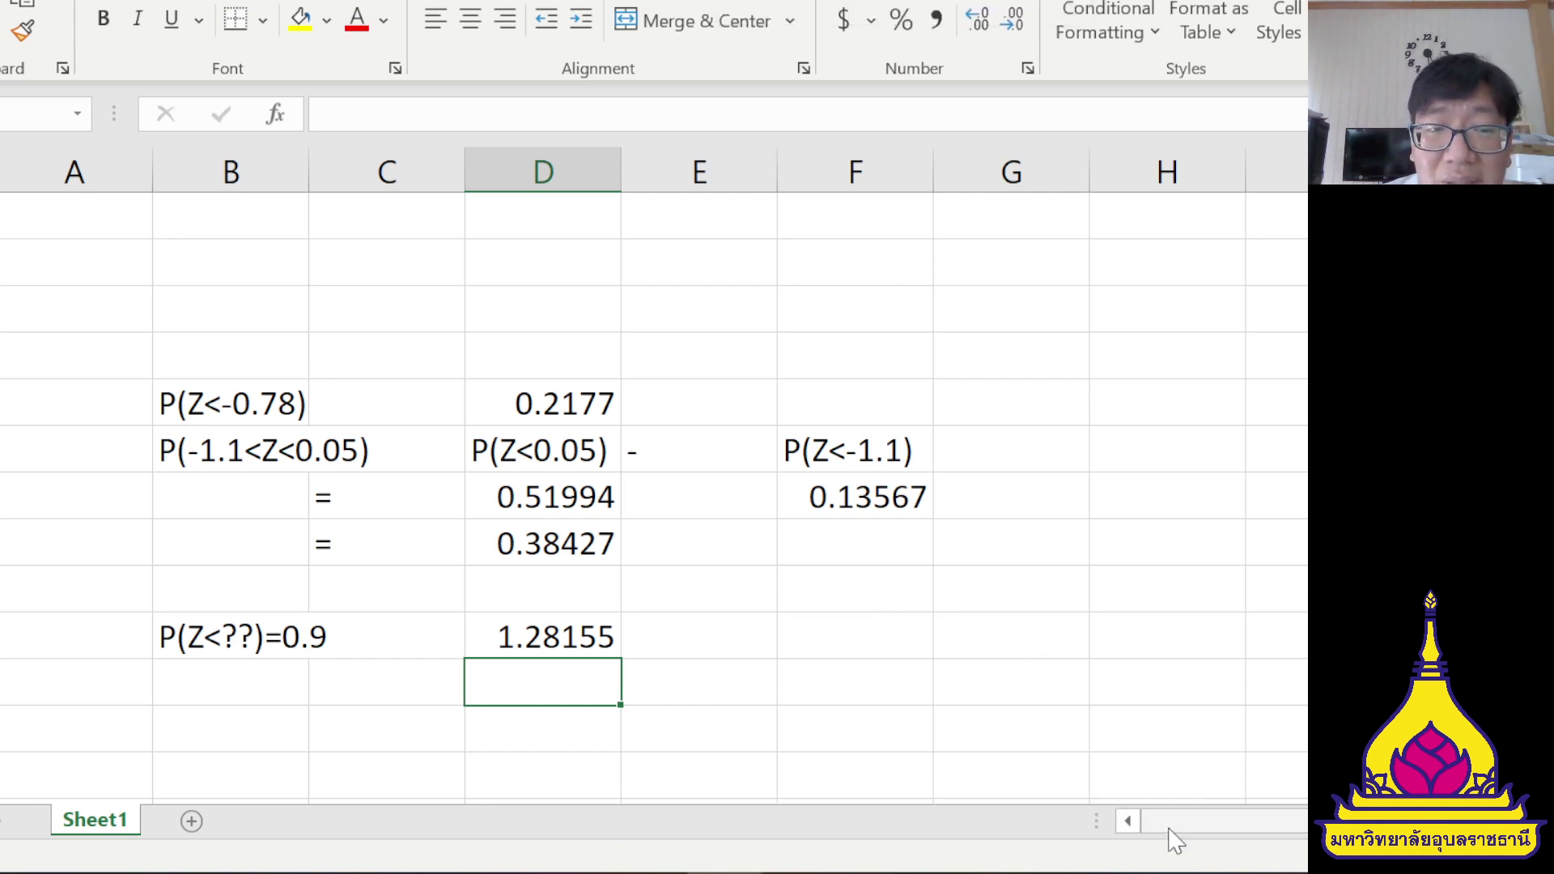
double_click(209, 684)
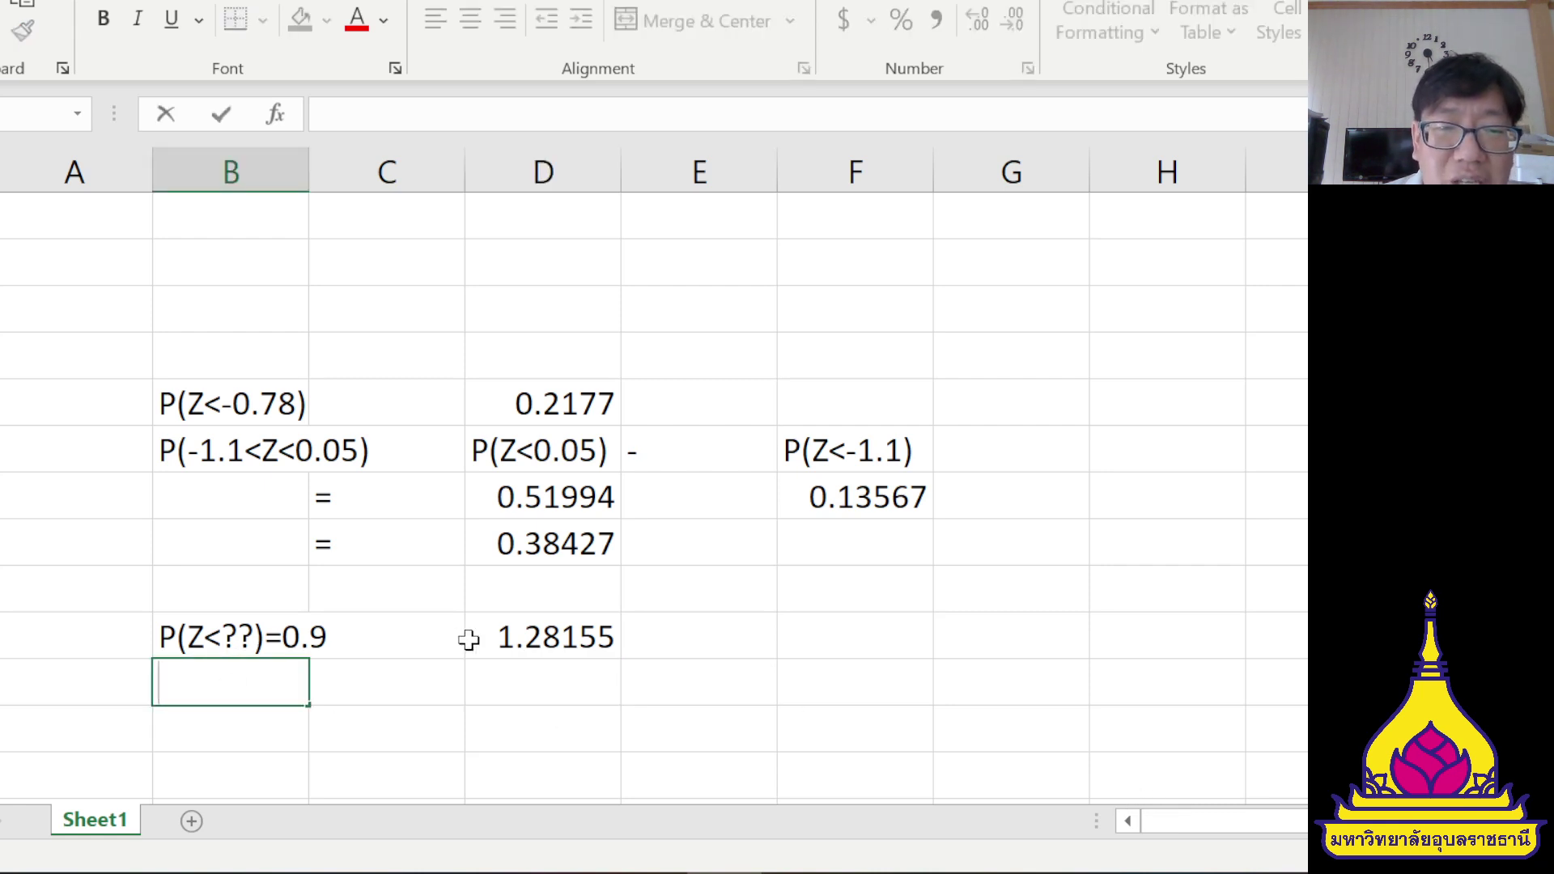
click(549, 638)
click(517, 688)
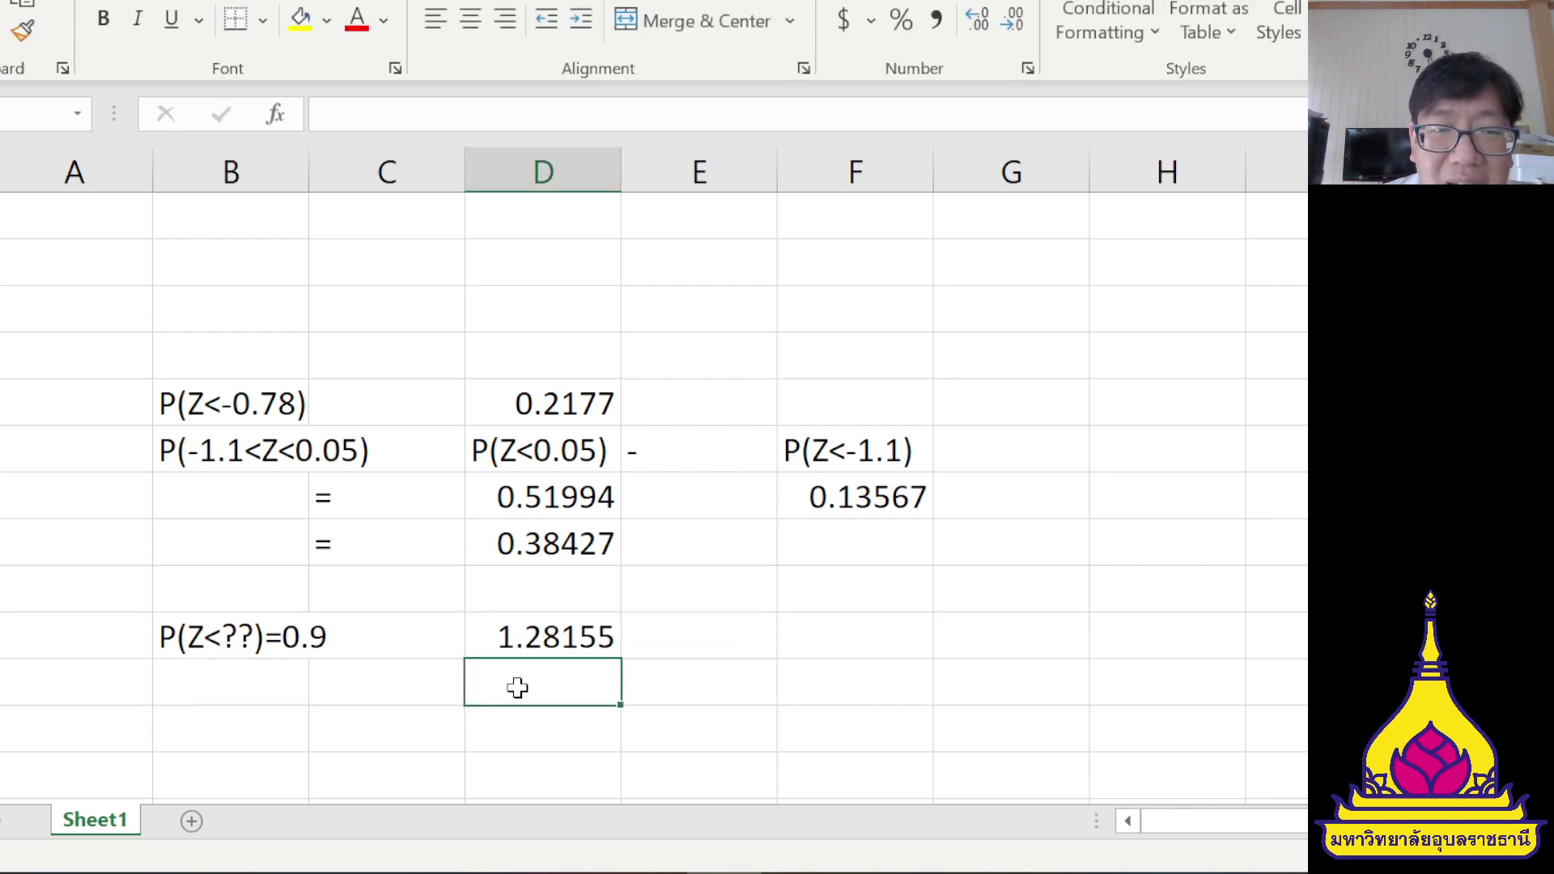
double_click(511, 636)
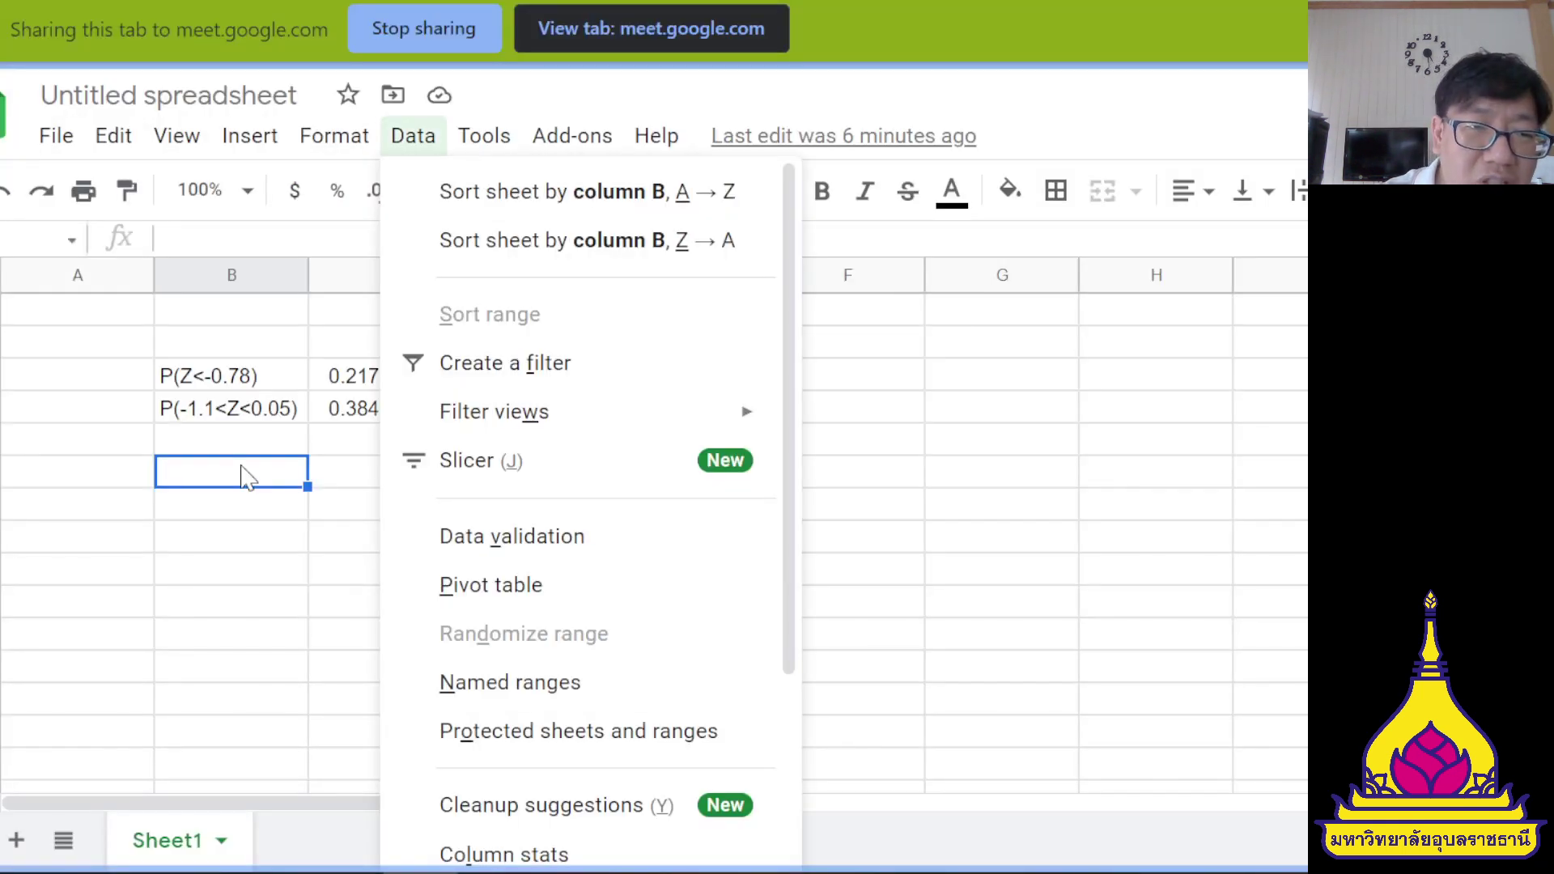
- Switch to Google Sheets and enter the label P(Z<??)=0.9 in column B, two rows below P(-1.1<Z<0.05)
key(Escape)
key(Return)
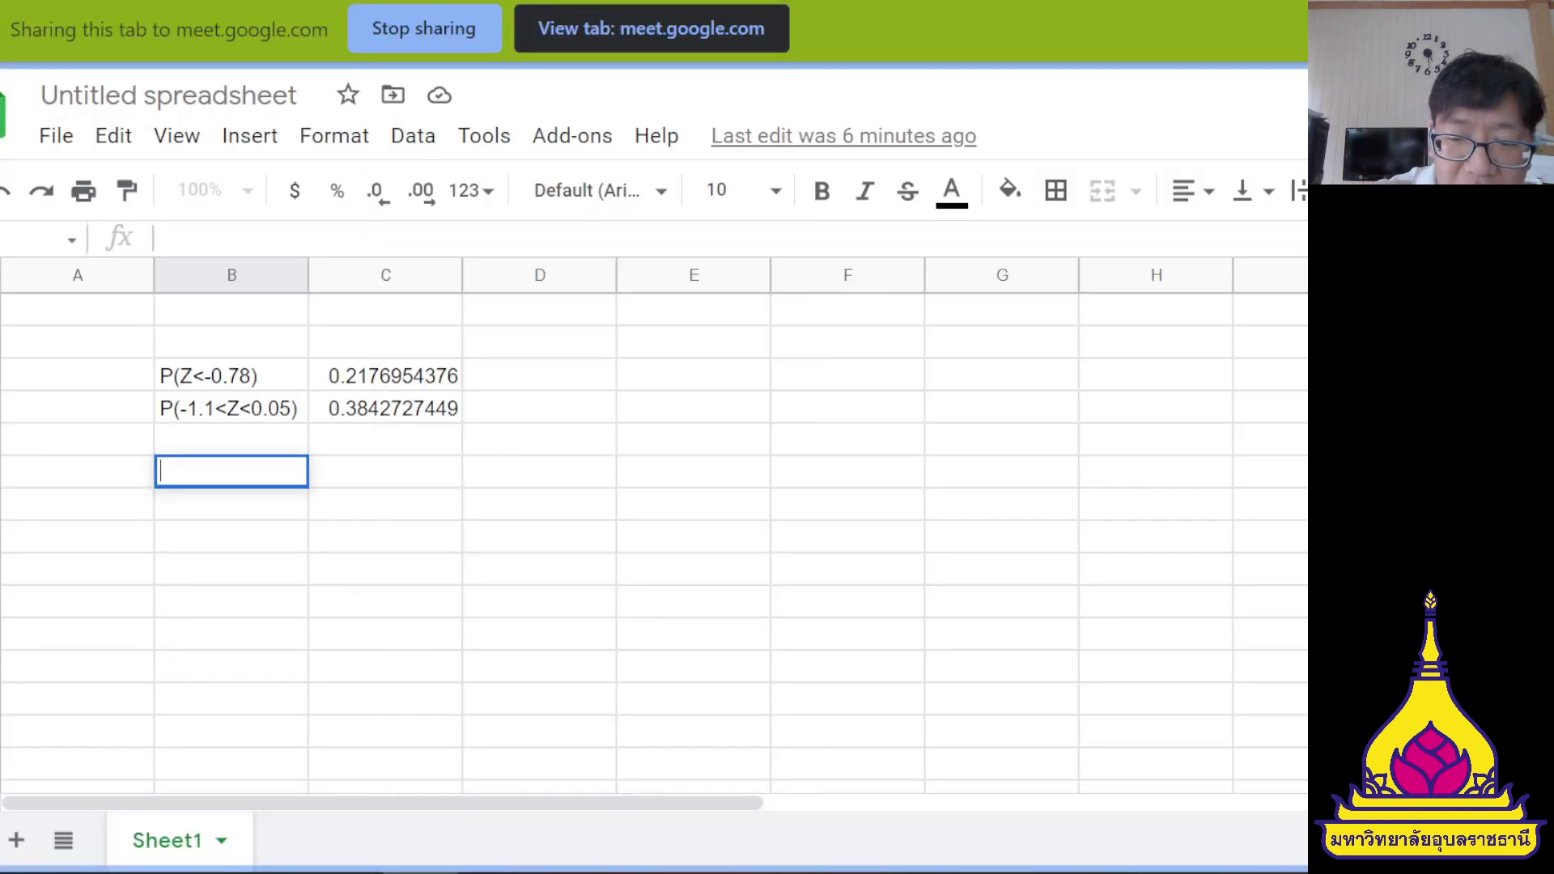
text(P(Z)
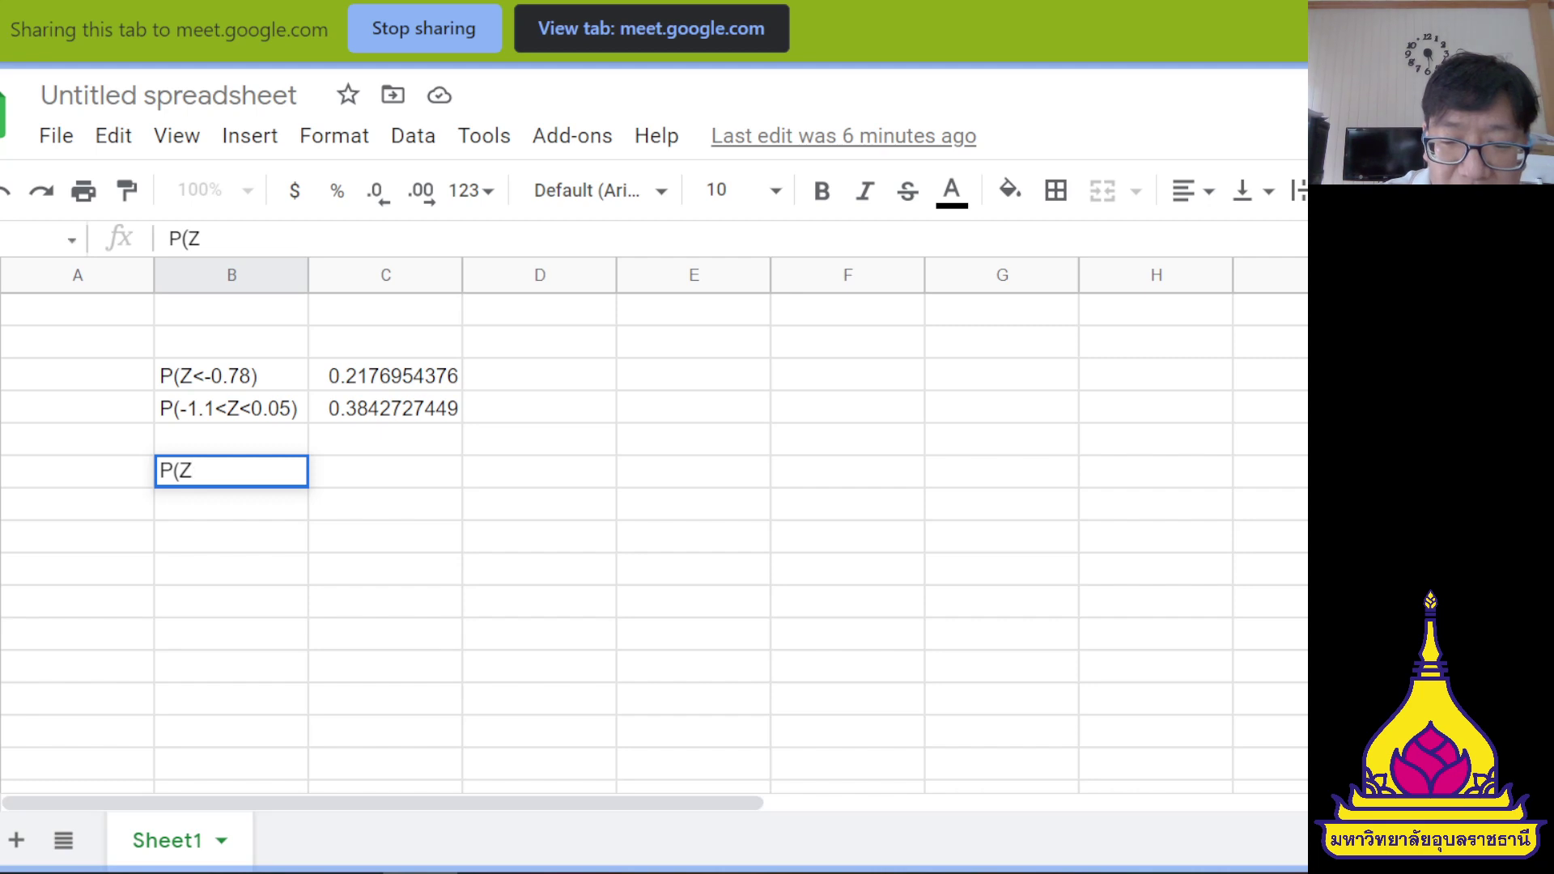
text(<??)
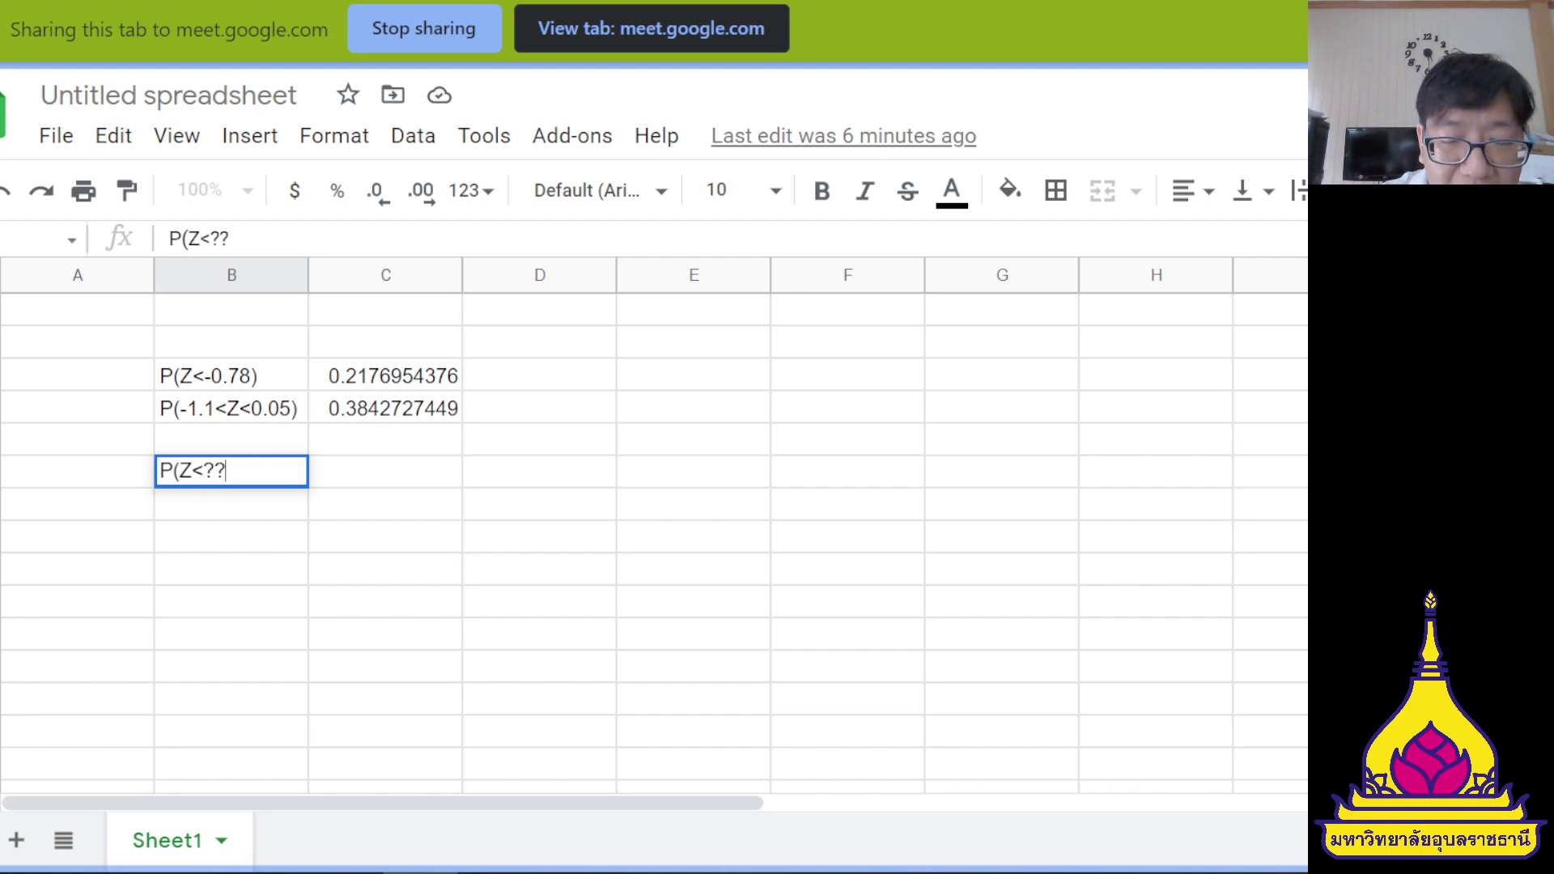
text()=0.9)
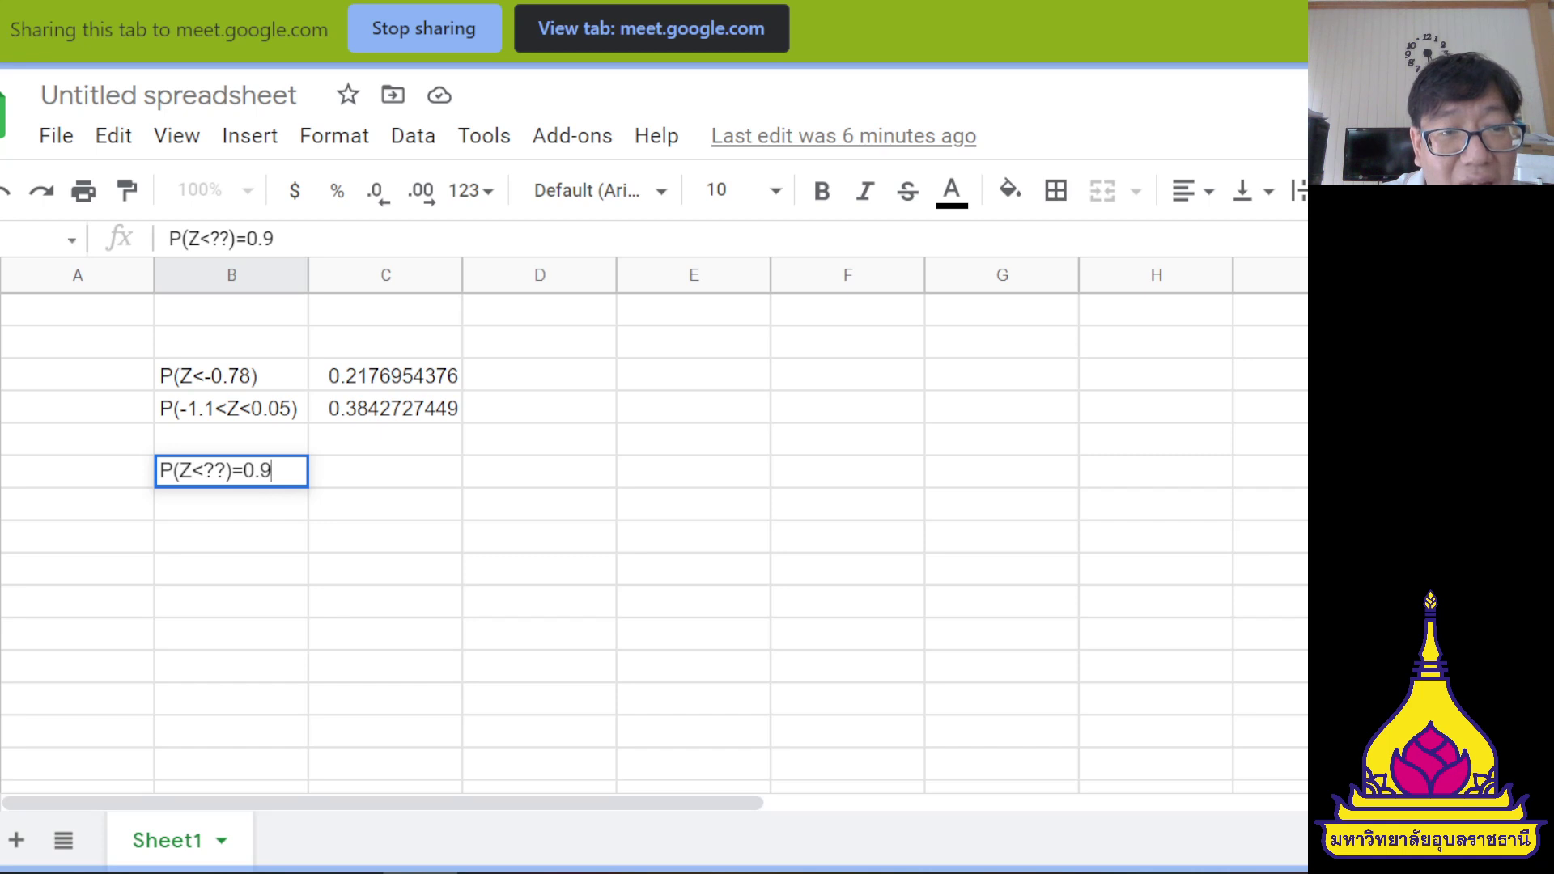
key(Return)
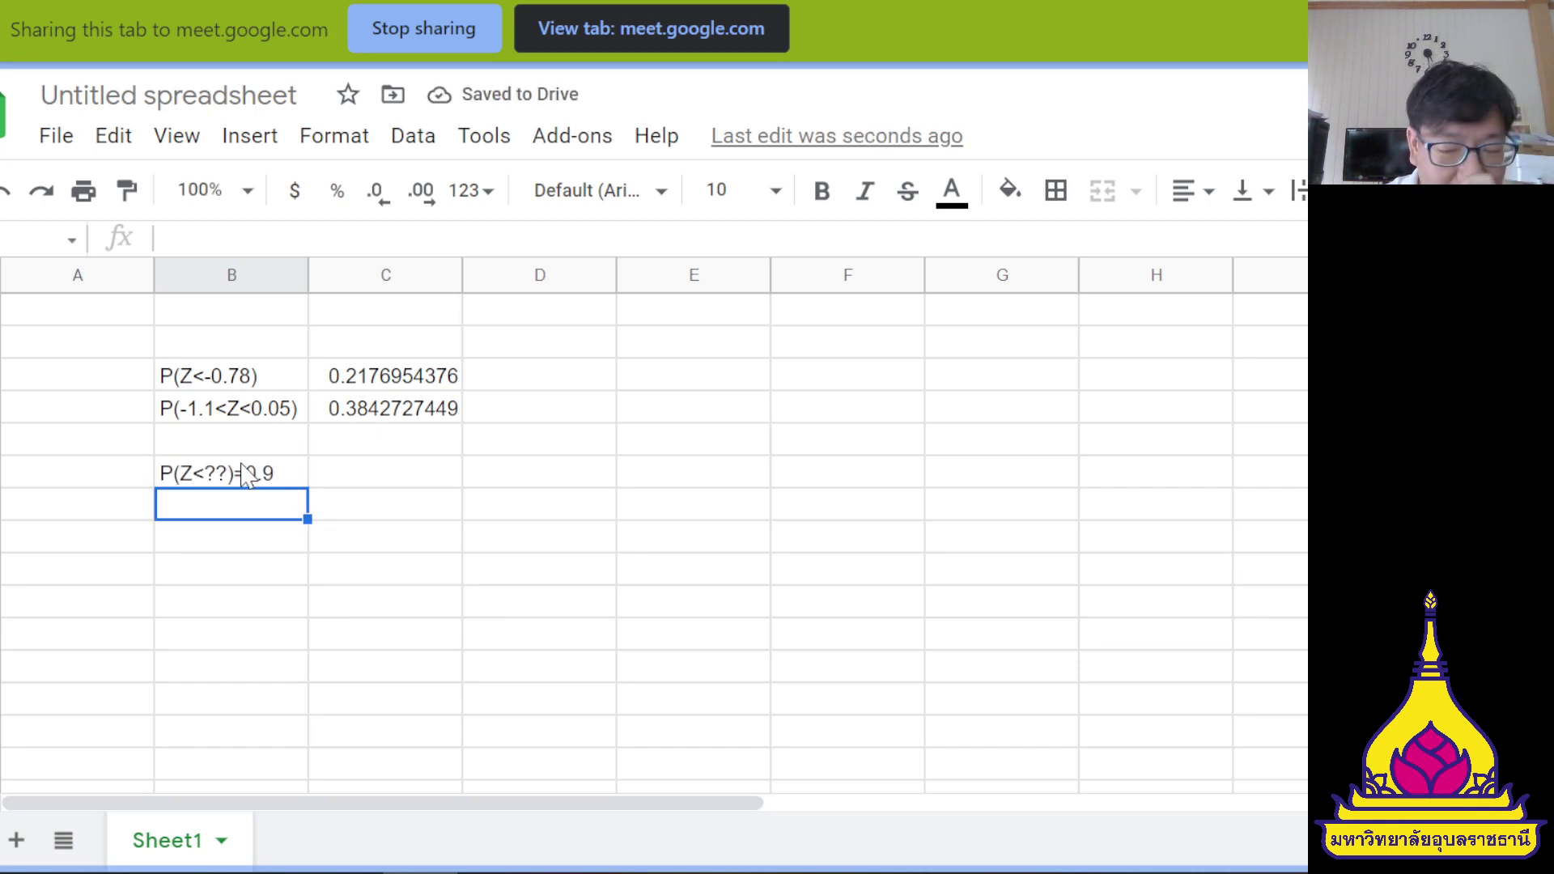
- Enter =norm.s.inv(0.9) in column C beside the P(Z<??)=0.9 label, and reselect the cell to review its formula
key(Up)
key(Right)
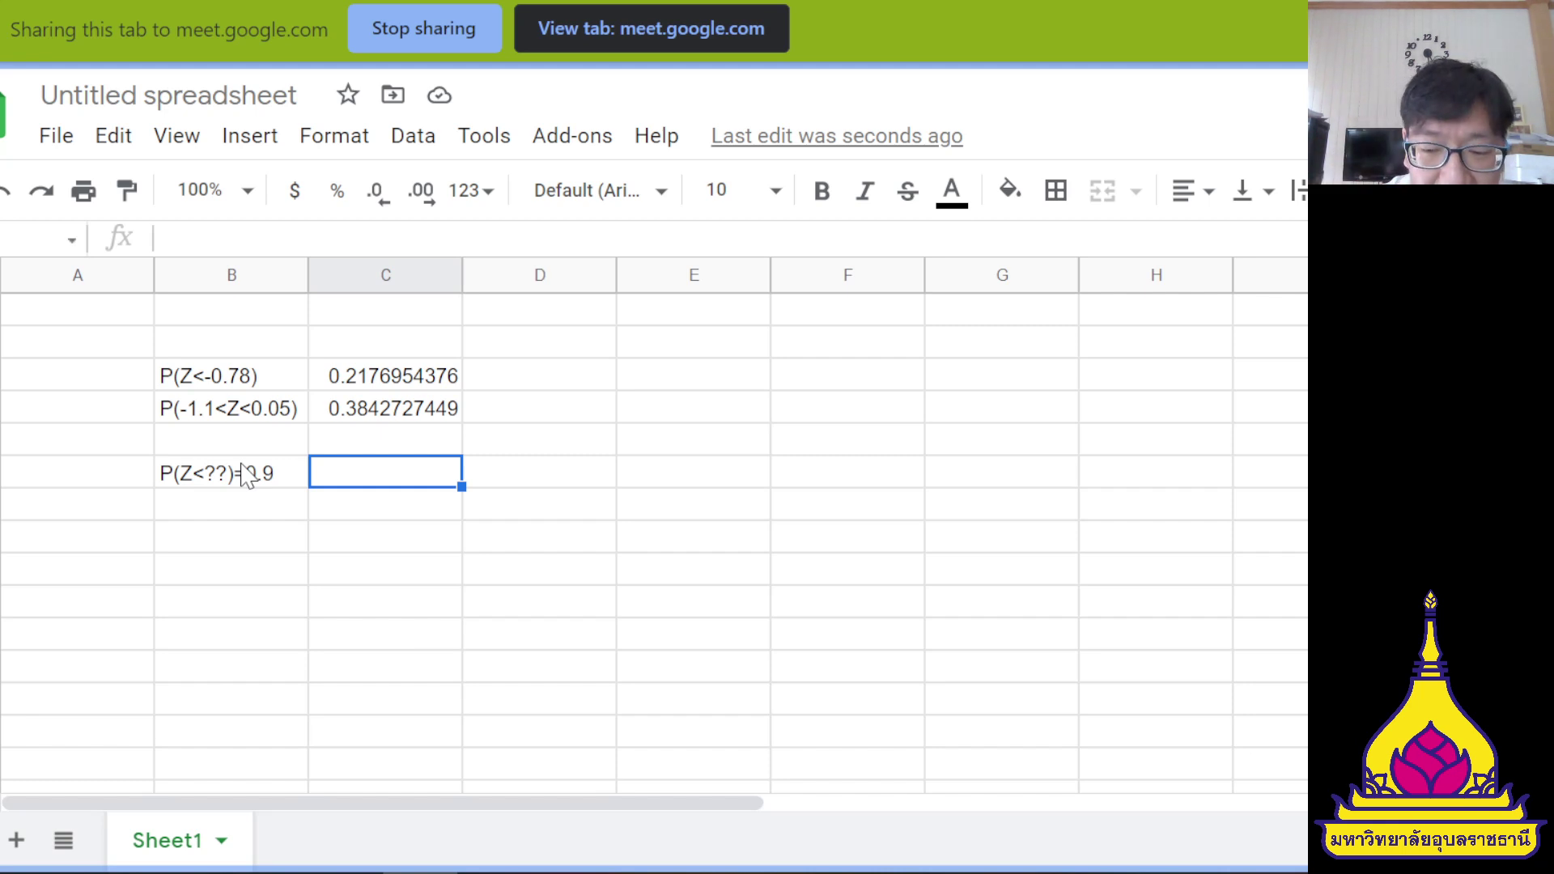
text(=norm)
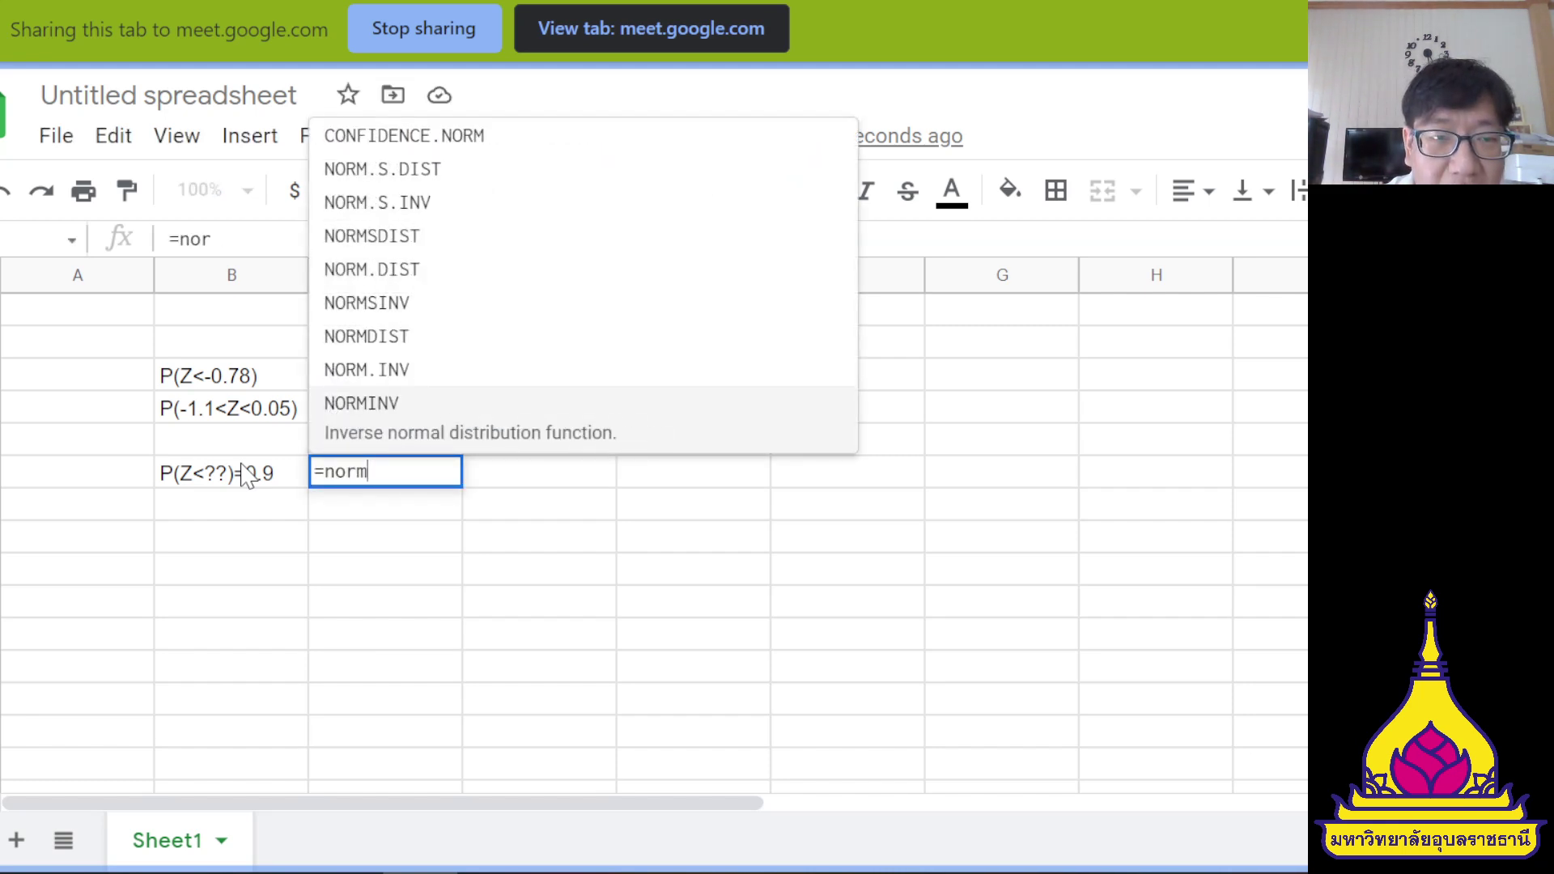
text(.s.)
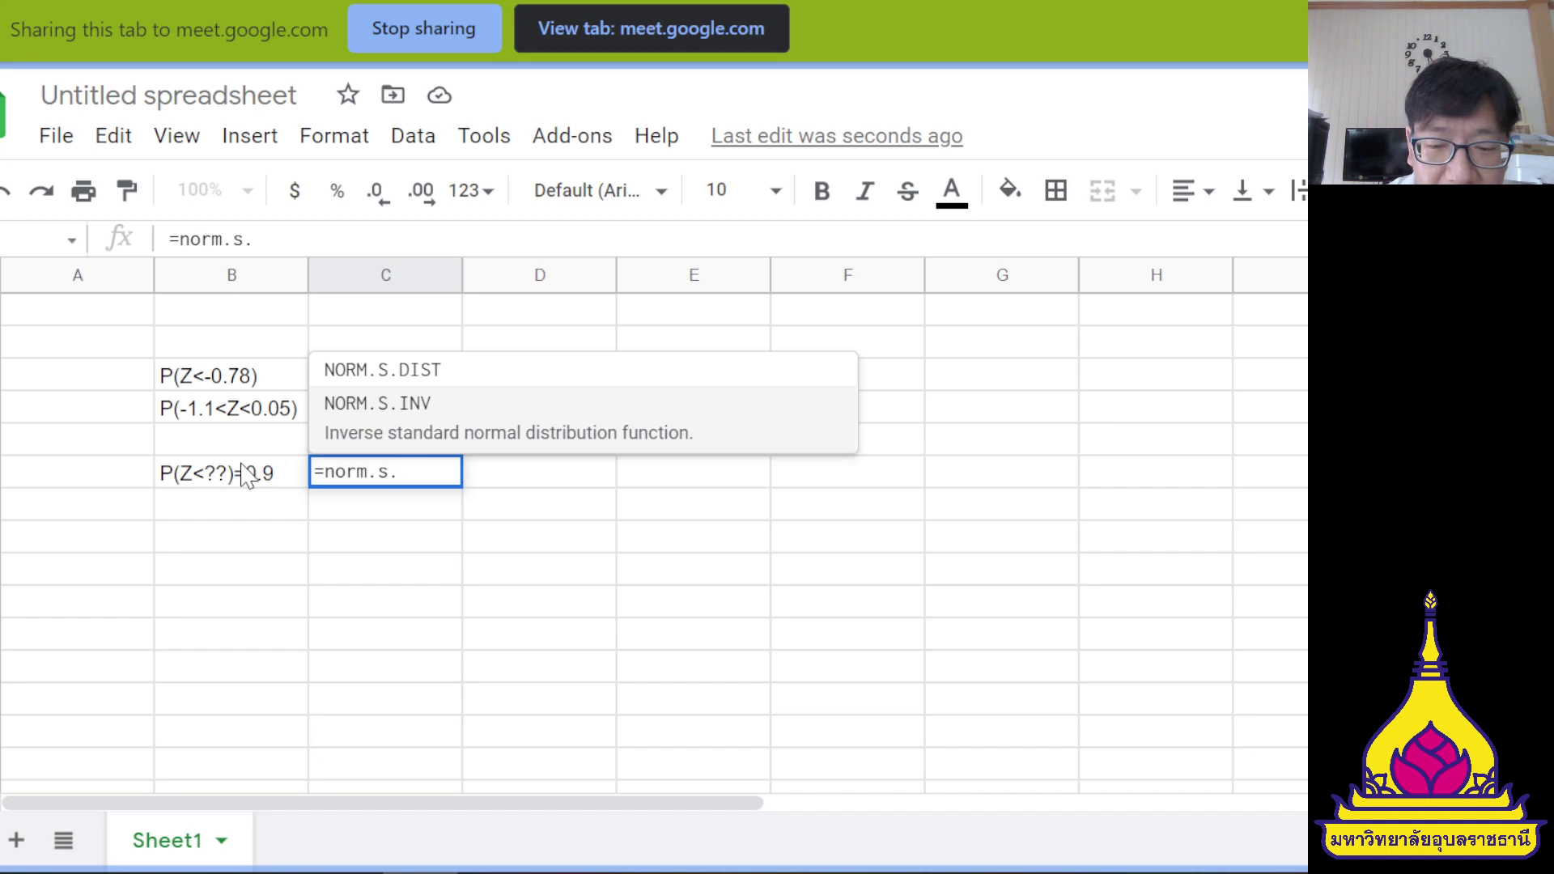
text(inv)
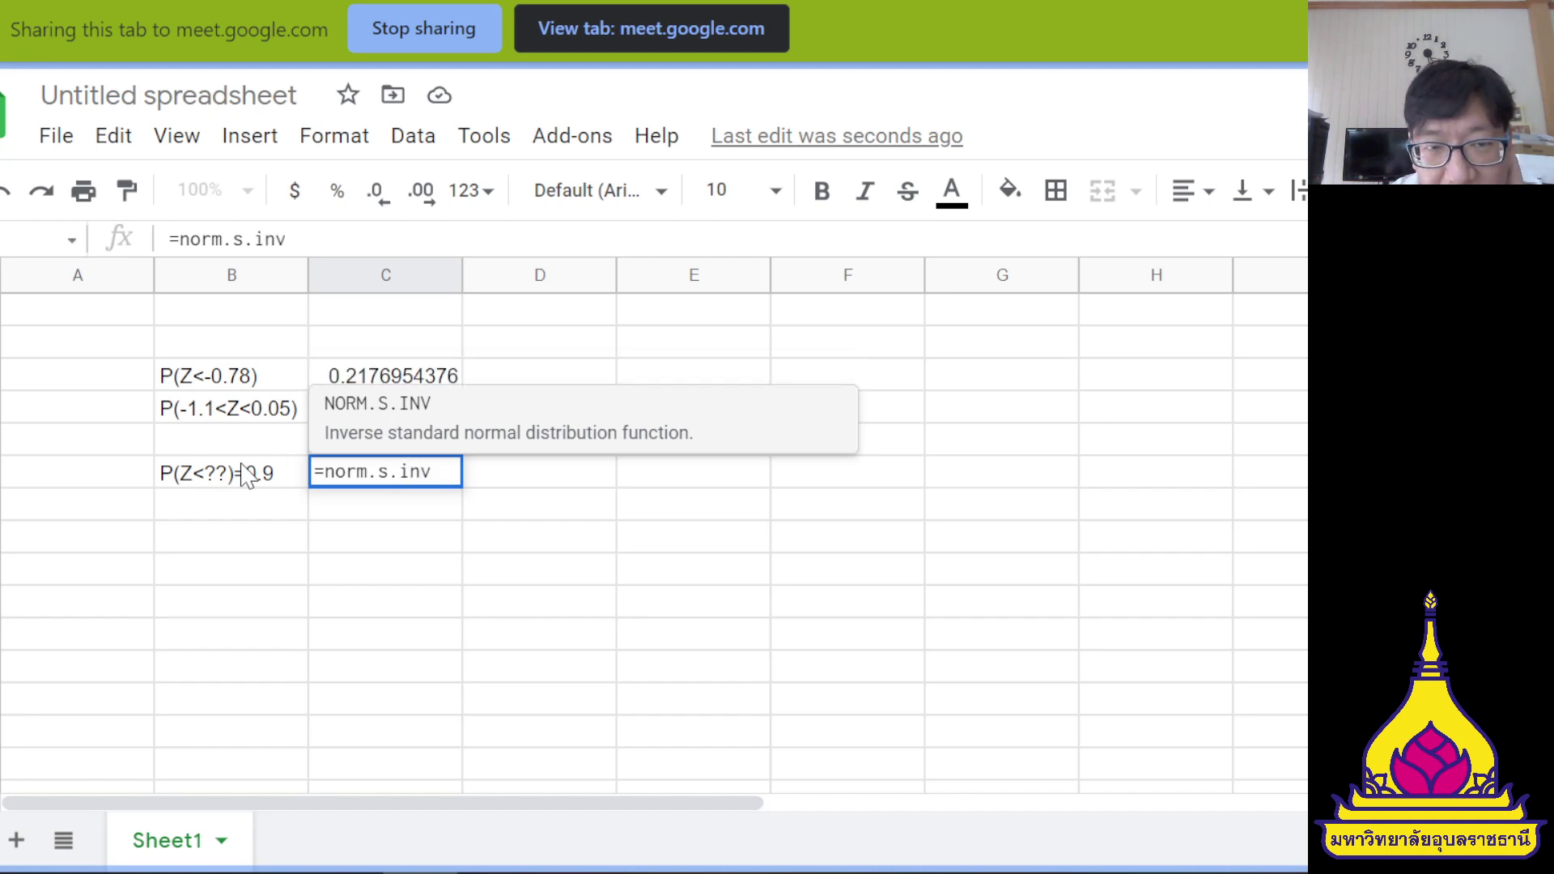
text(()
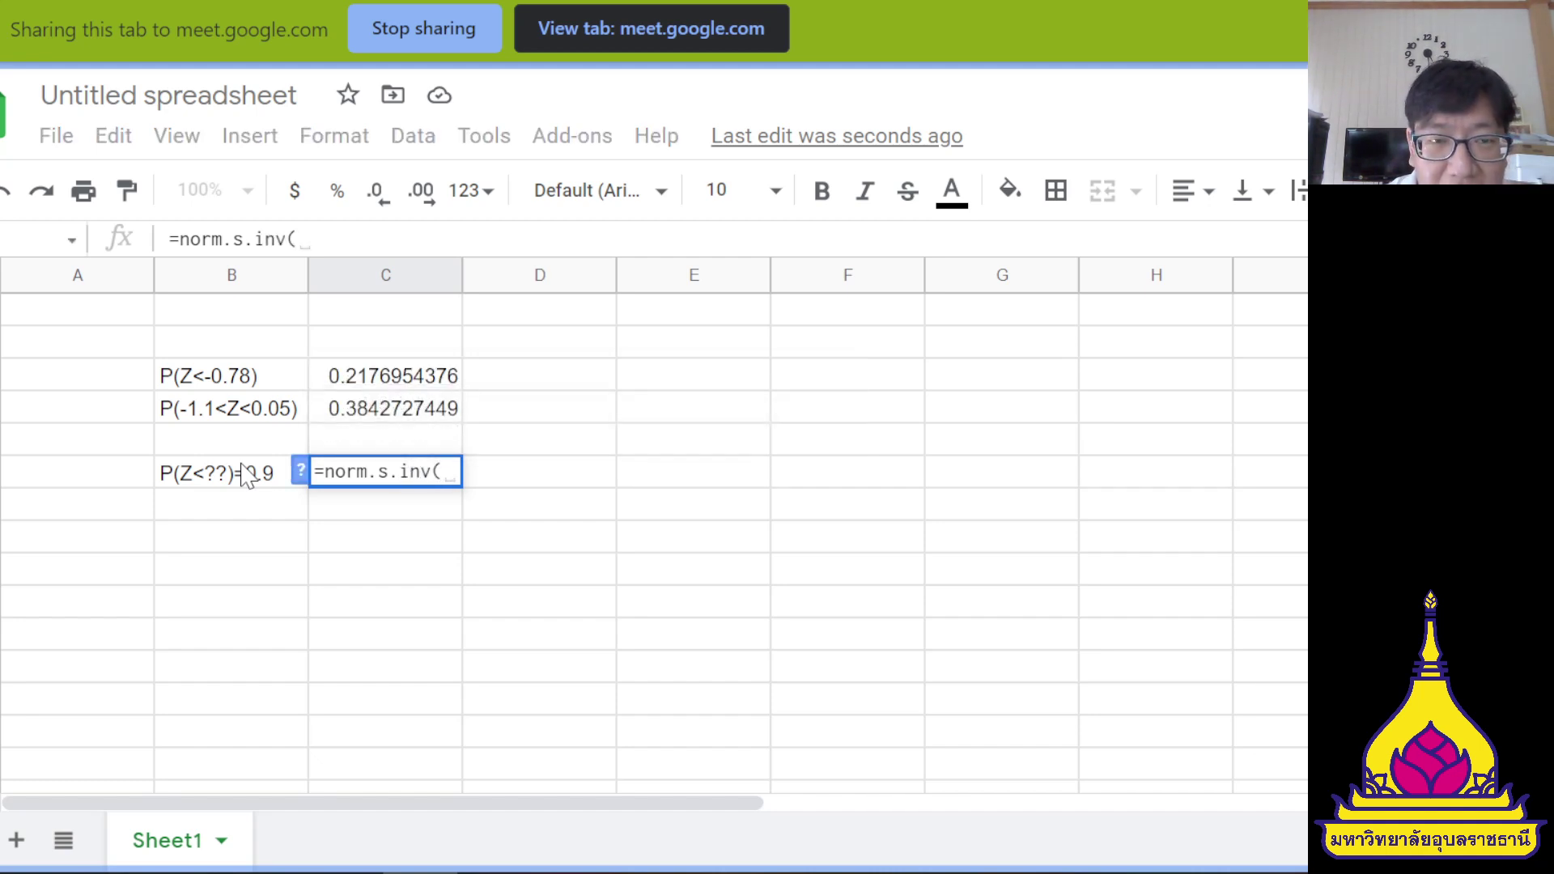
text(0.9)
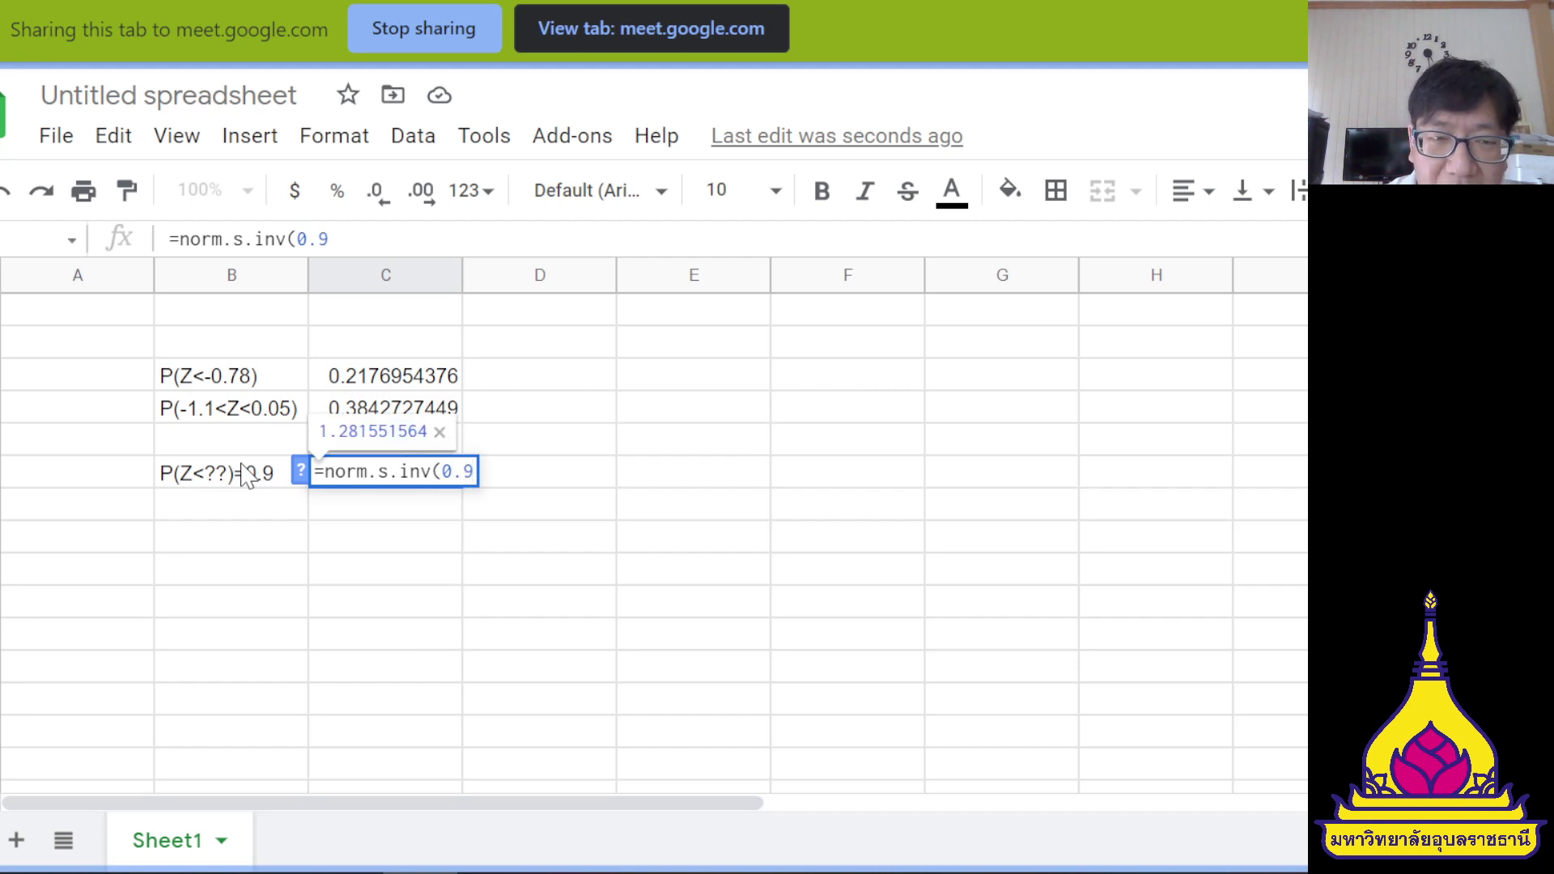
text())
key(Return)
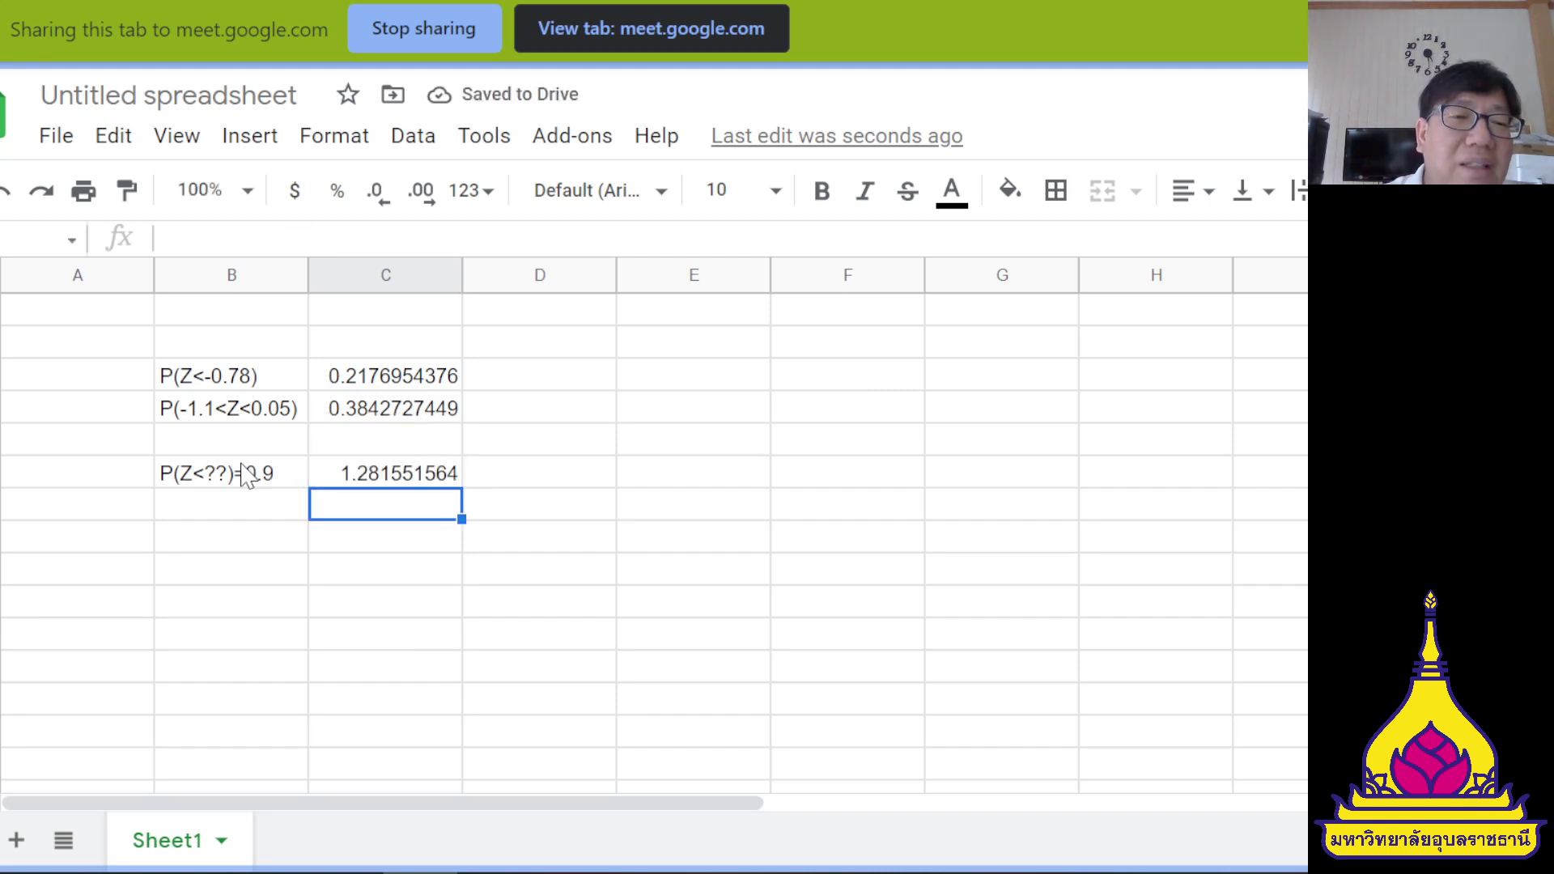
key(Up)
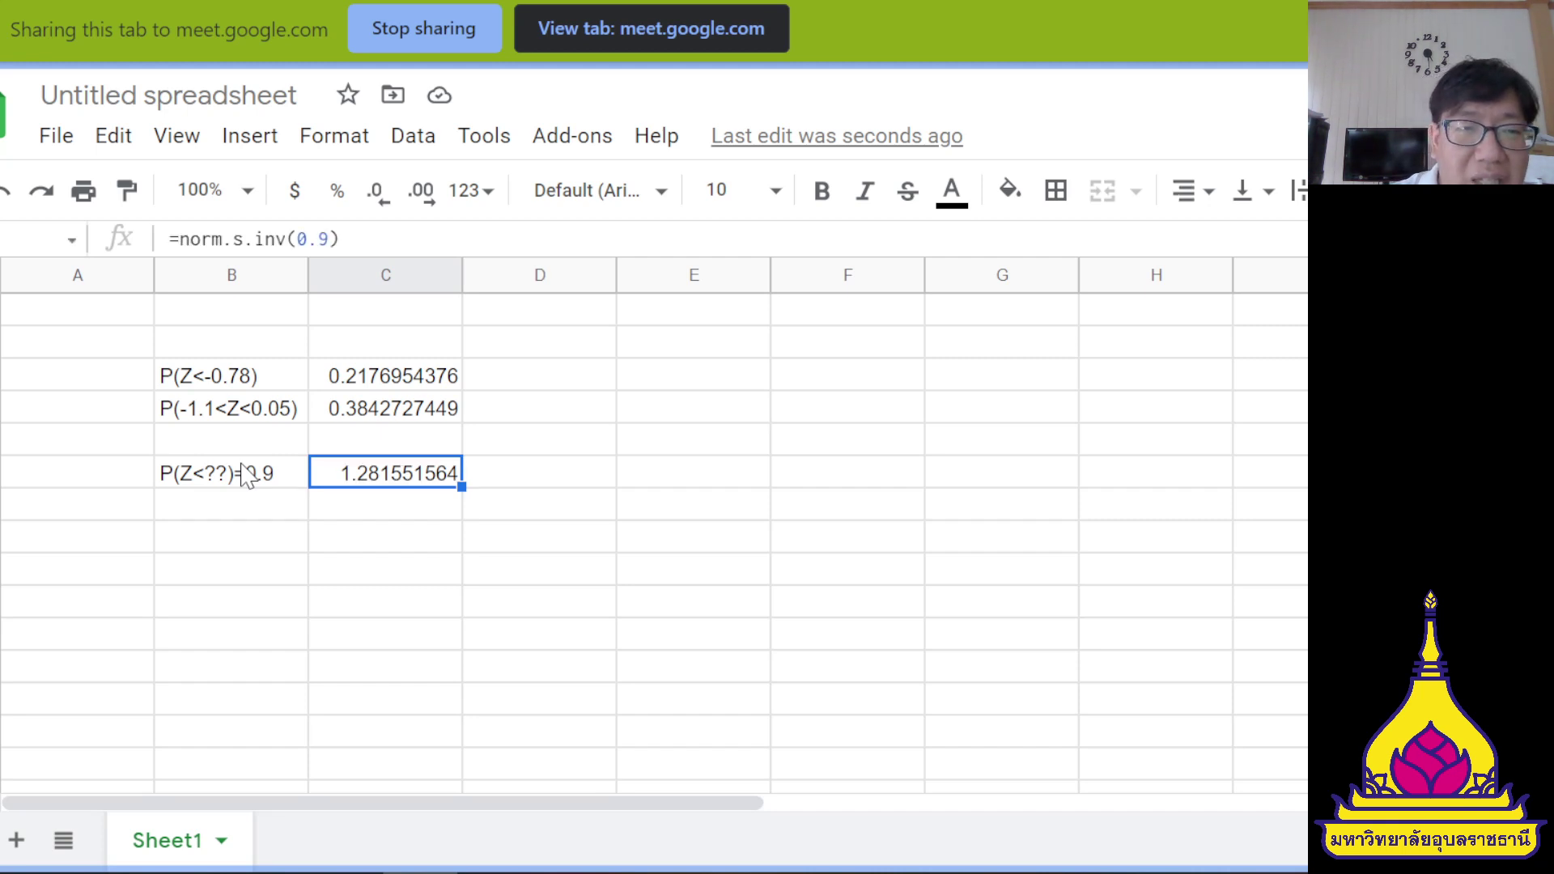
click(211, 239)
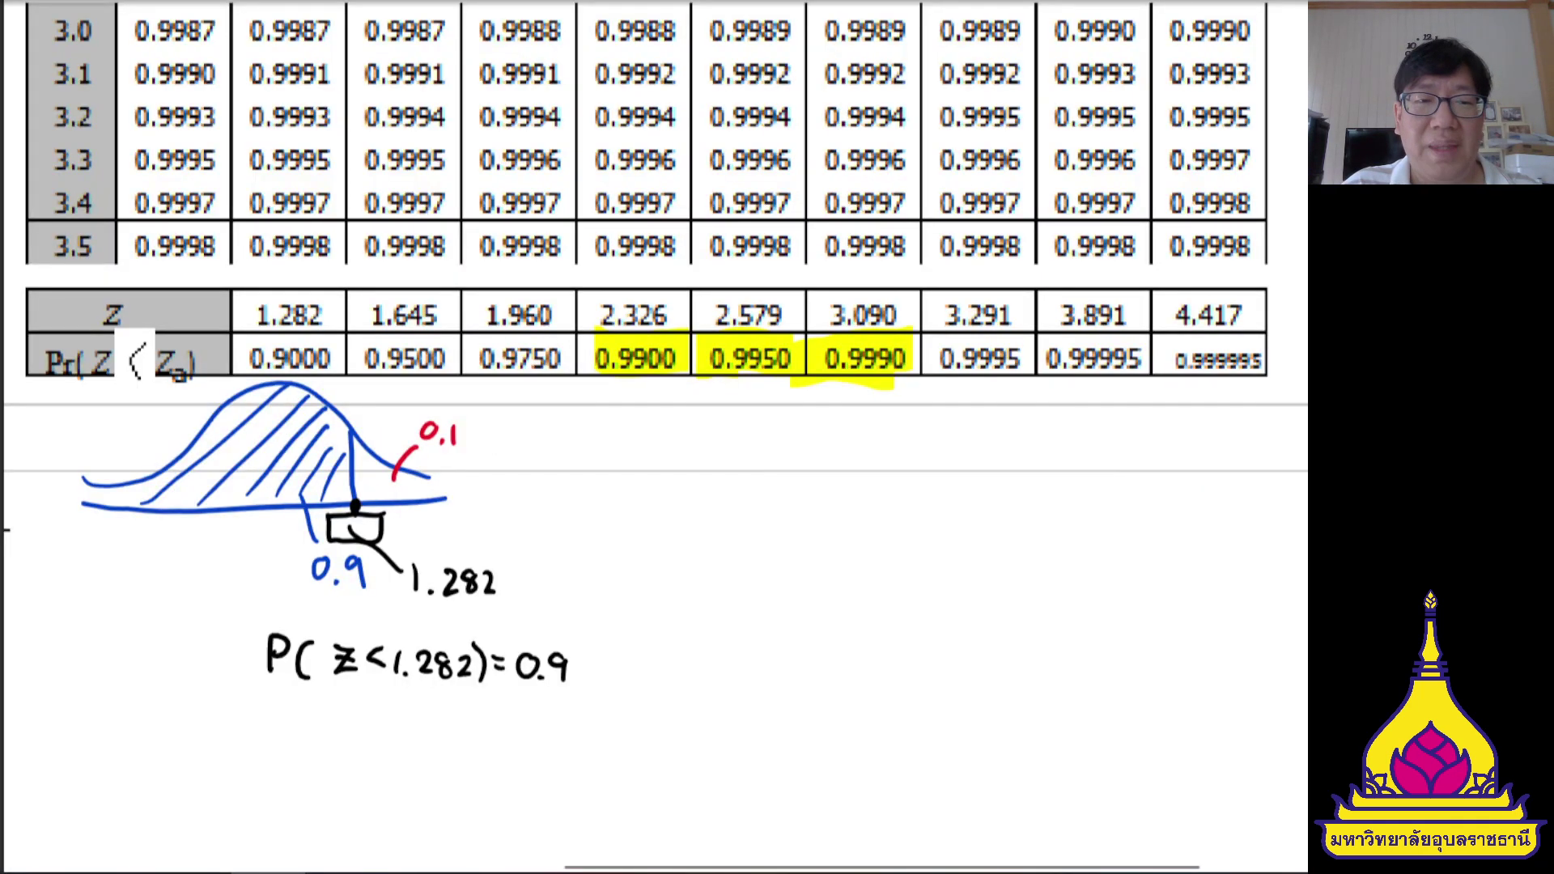
- Switch to the Z-table notes and examine the upper-tail Pr(Z>Za) standard normal table and the Student-t distribution table
scroll(655, 429, down, 6)
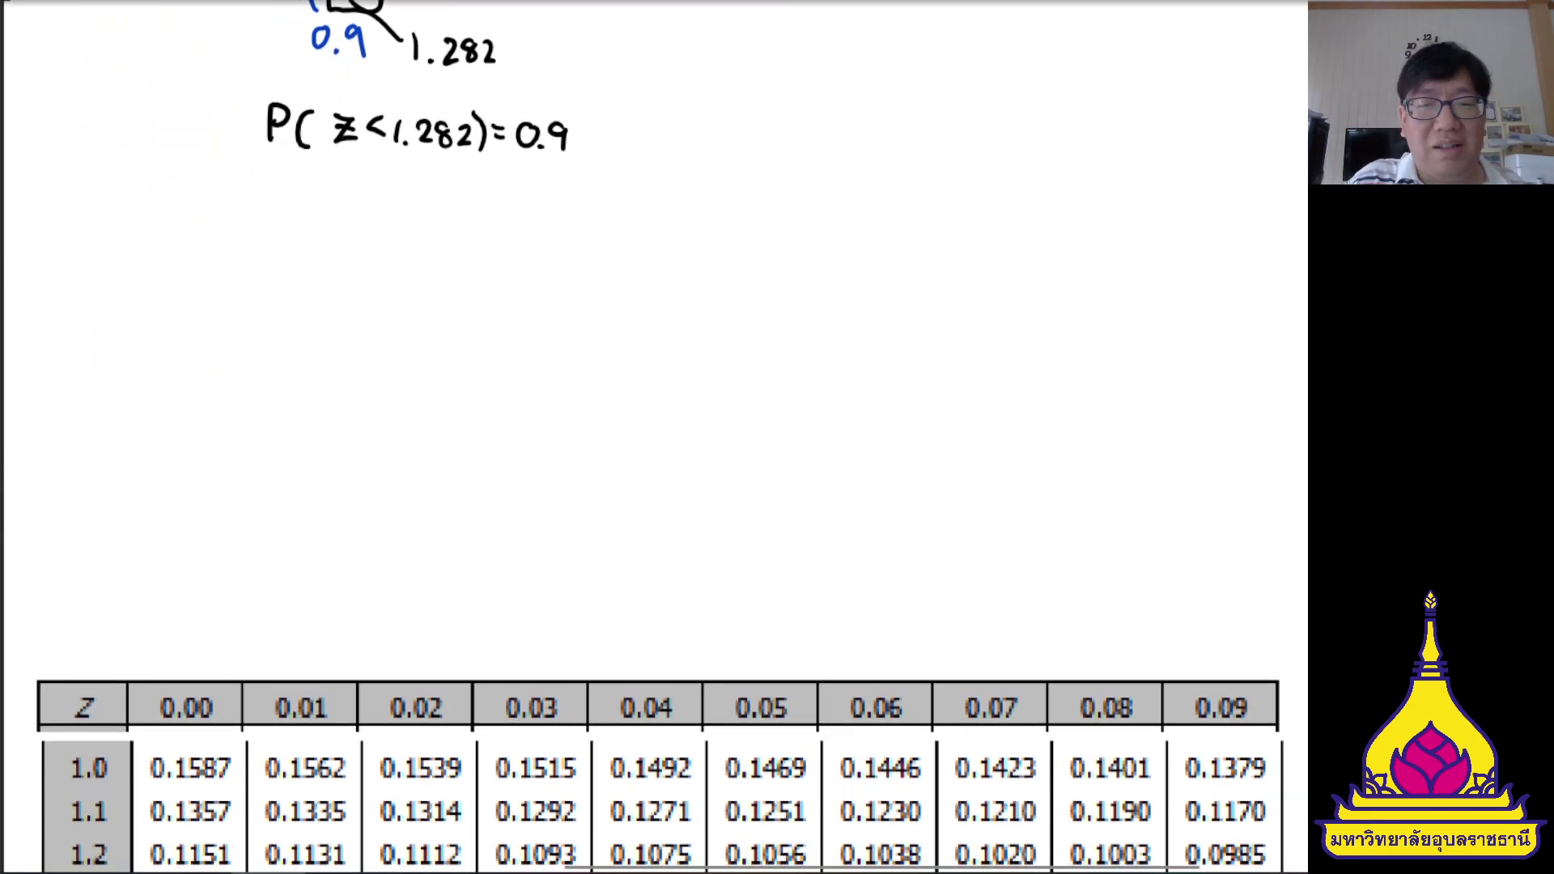
scroll(736, 247, down, 5)
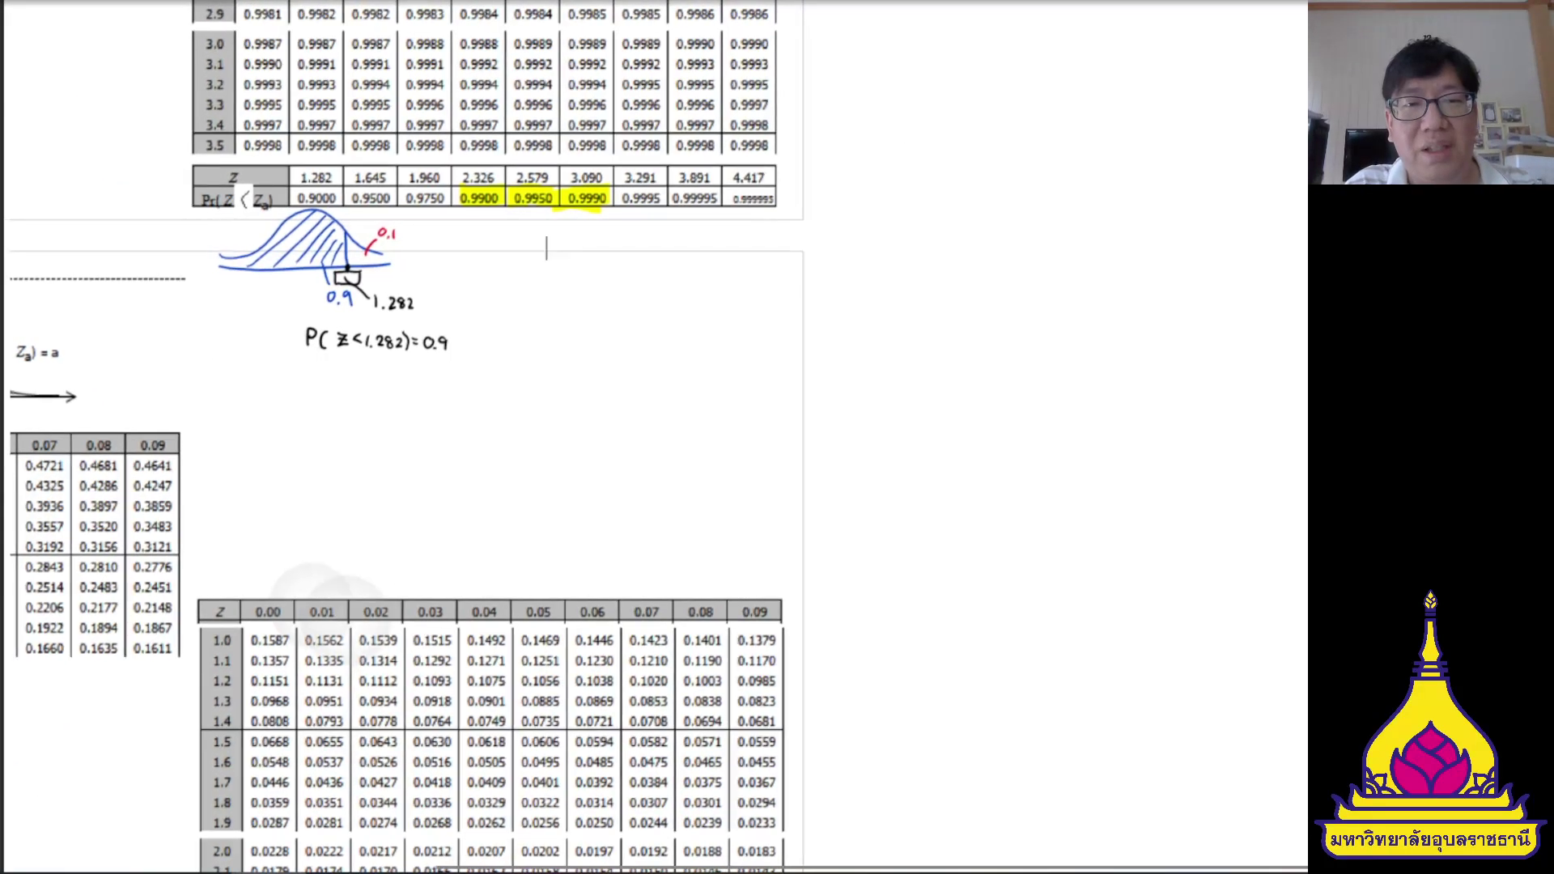
scroll(498, 437, left, 4)
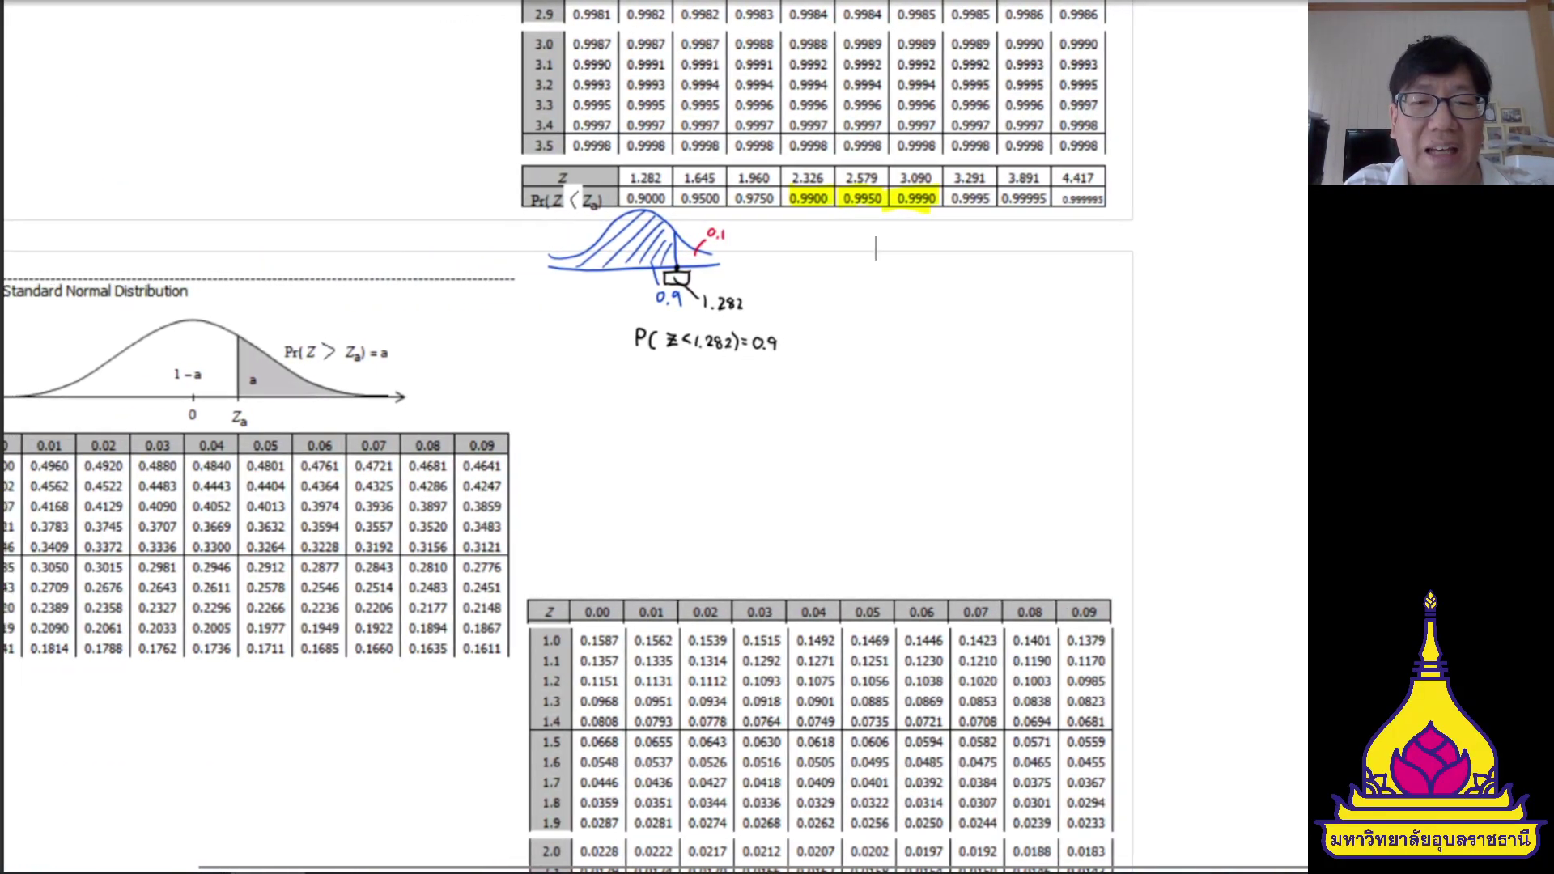
scroll(616, 437, left, 3)
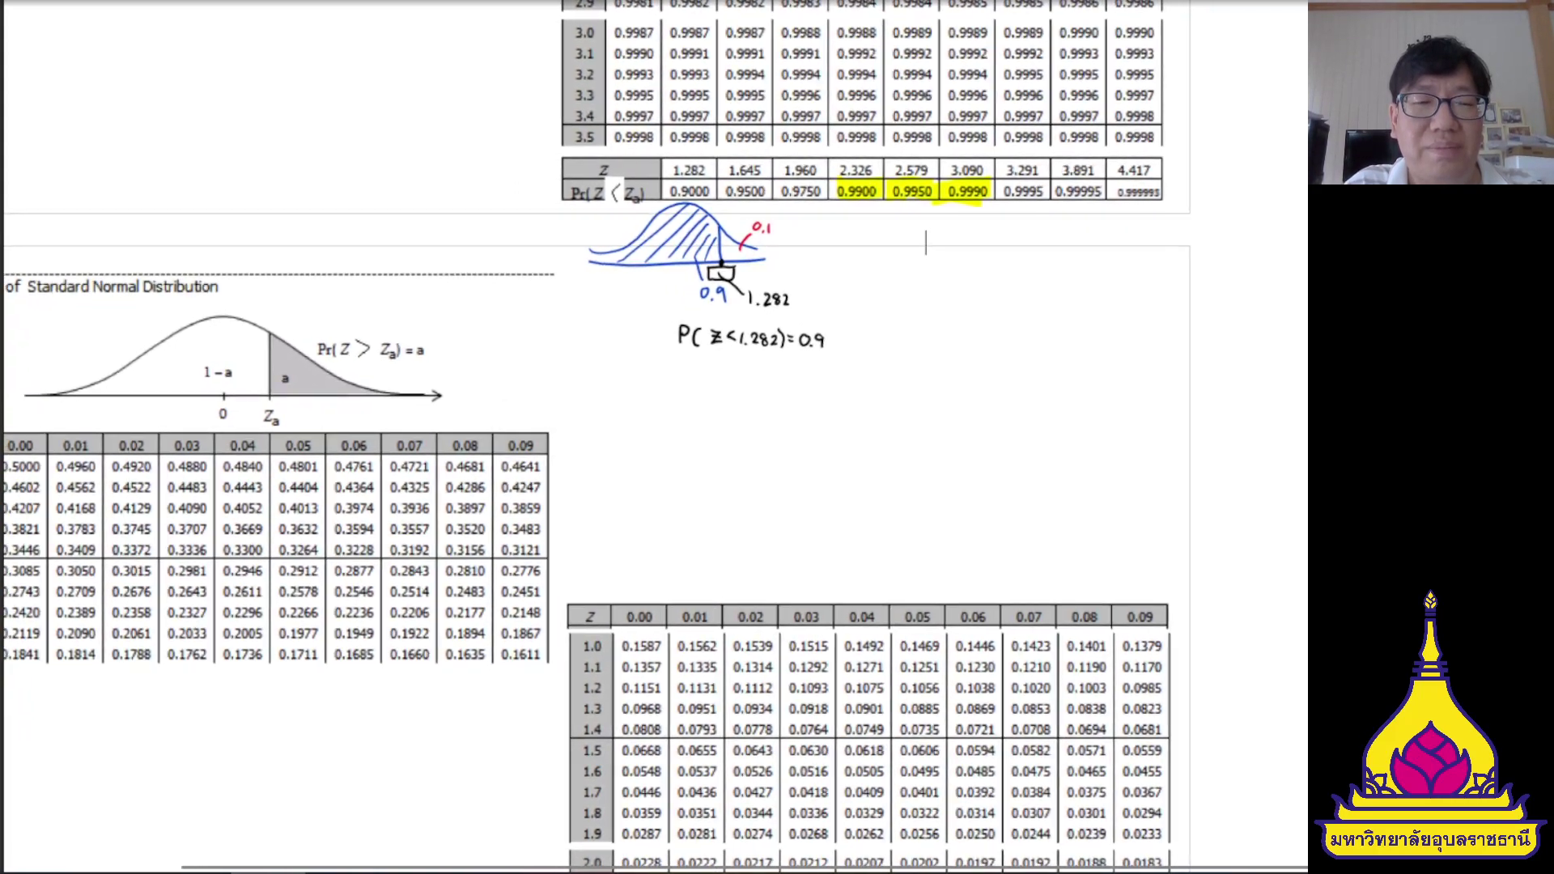
scroll(634, 437, left, 1)
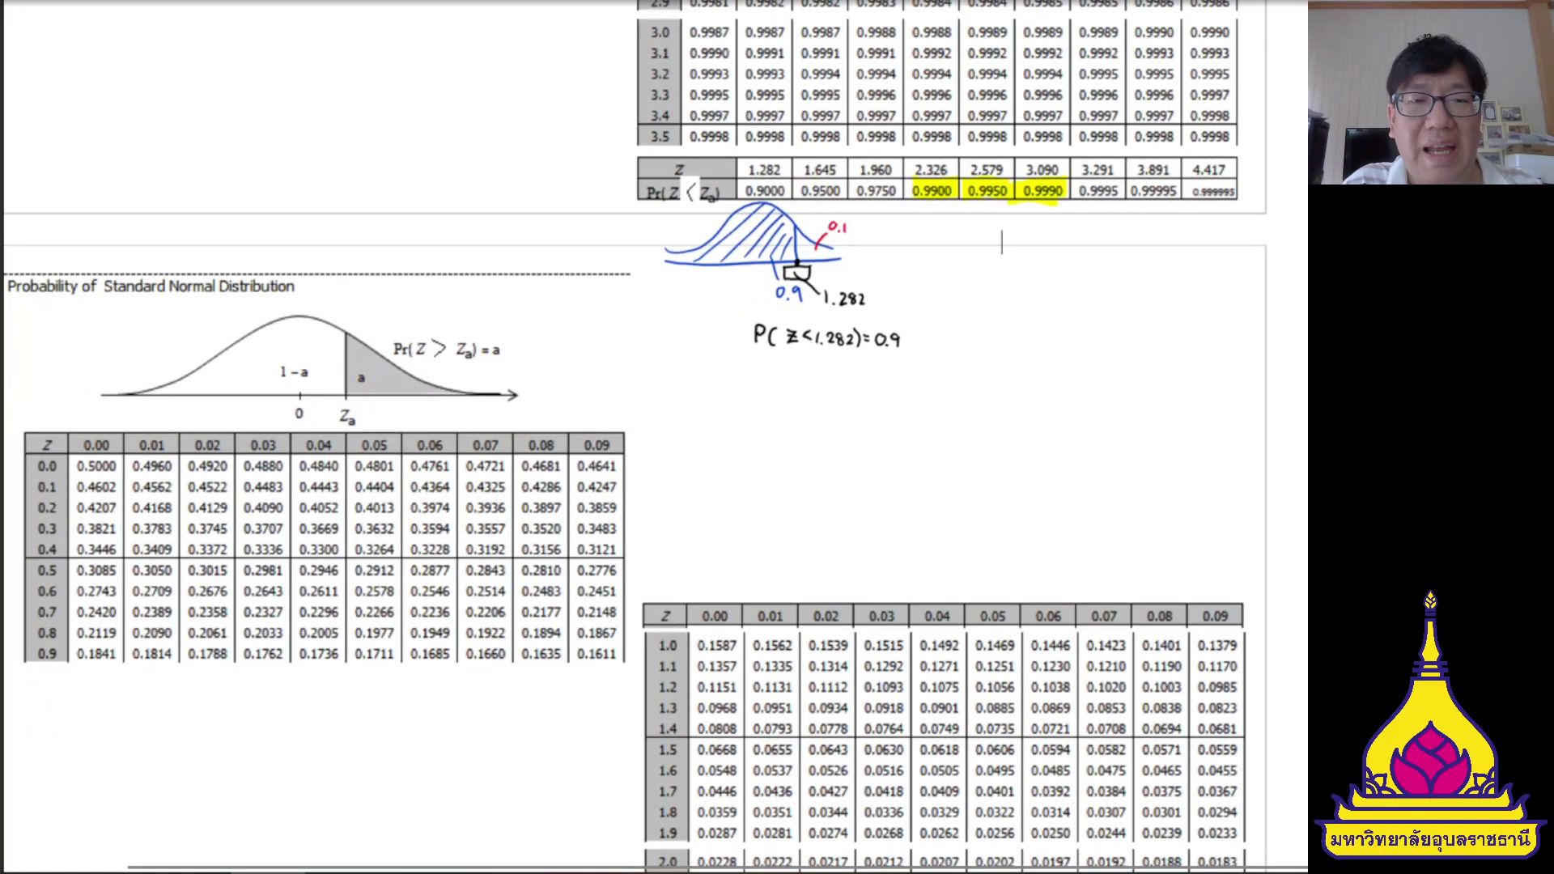
scroll(634, 437, down, 3)
scroll(634, 437, down, 5)
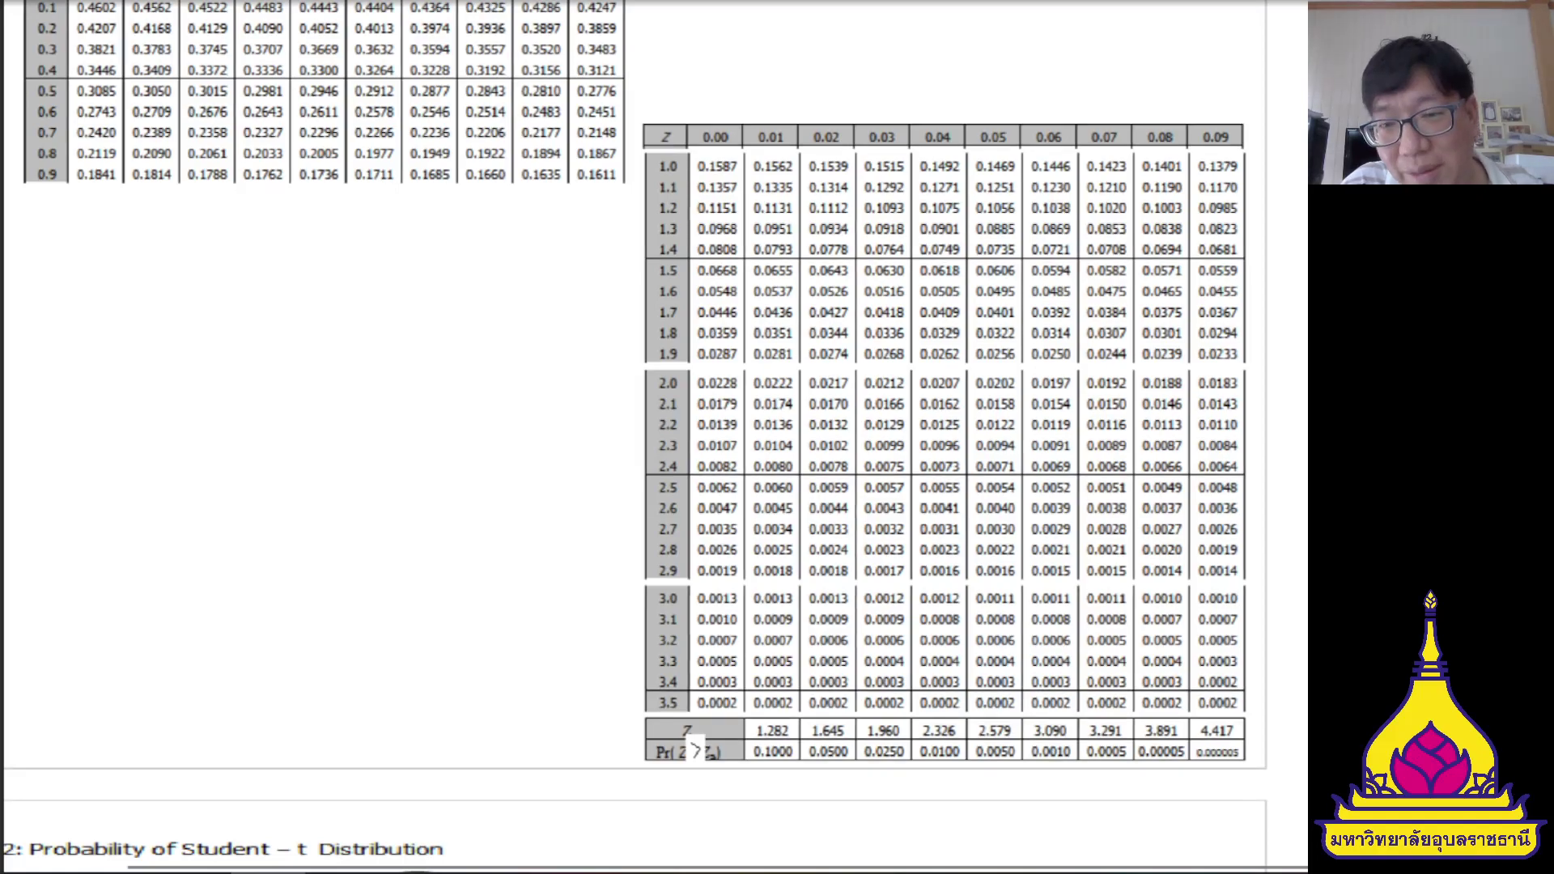
scroll(634, 437, down, 12)
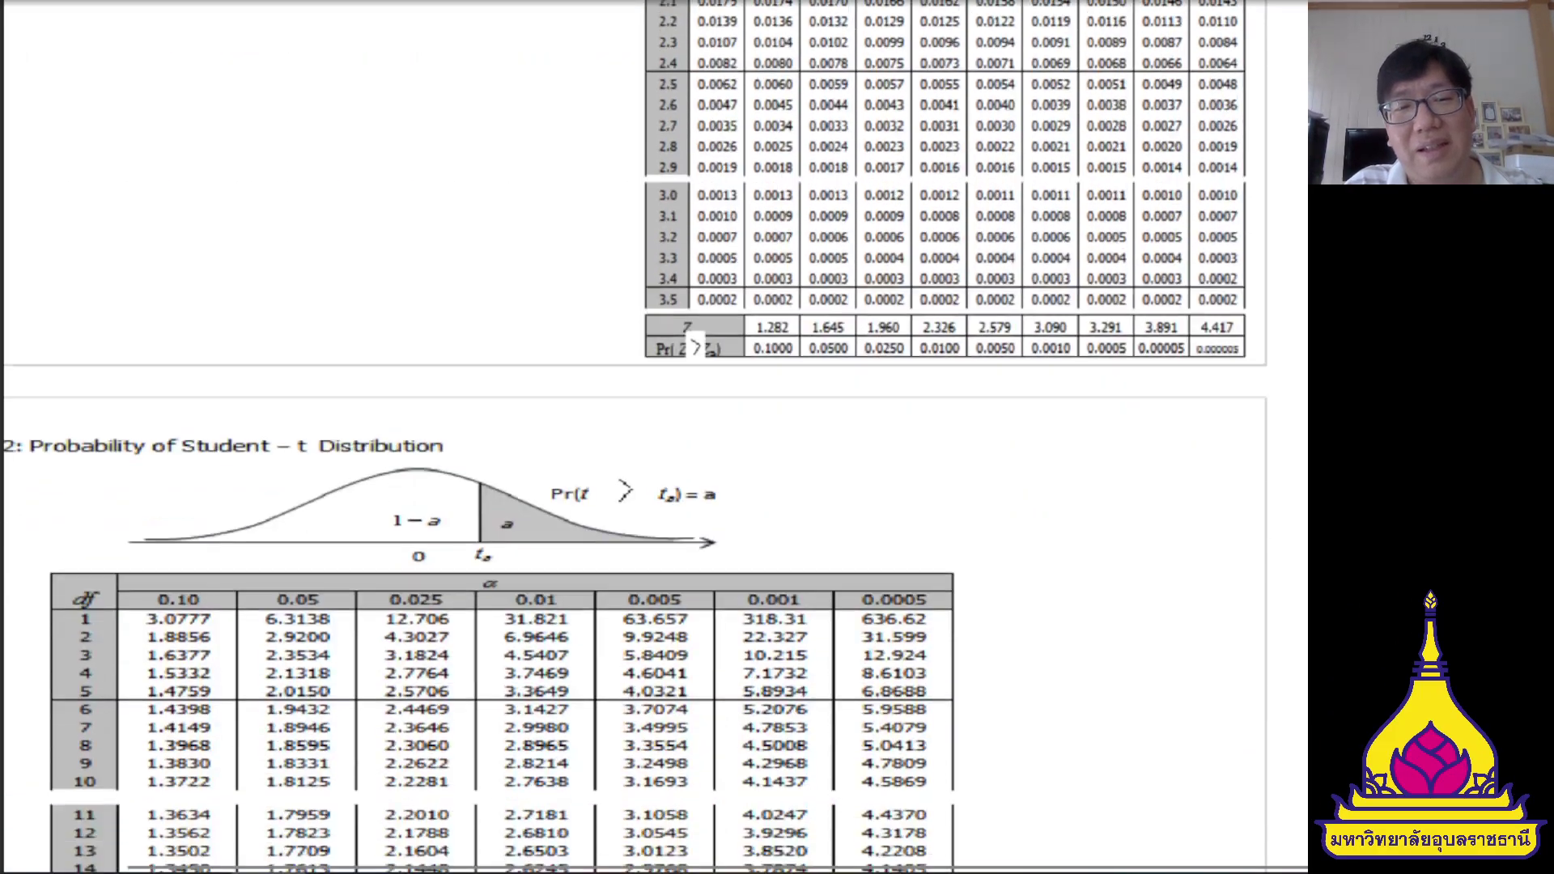
scroll(694, 73, down, 3)
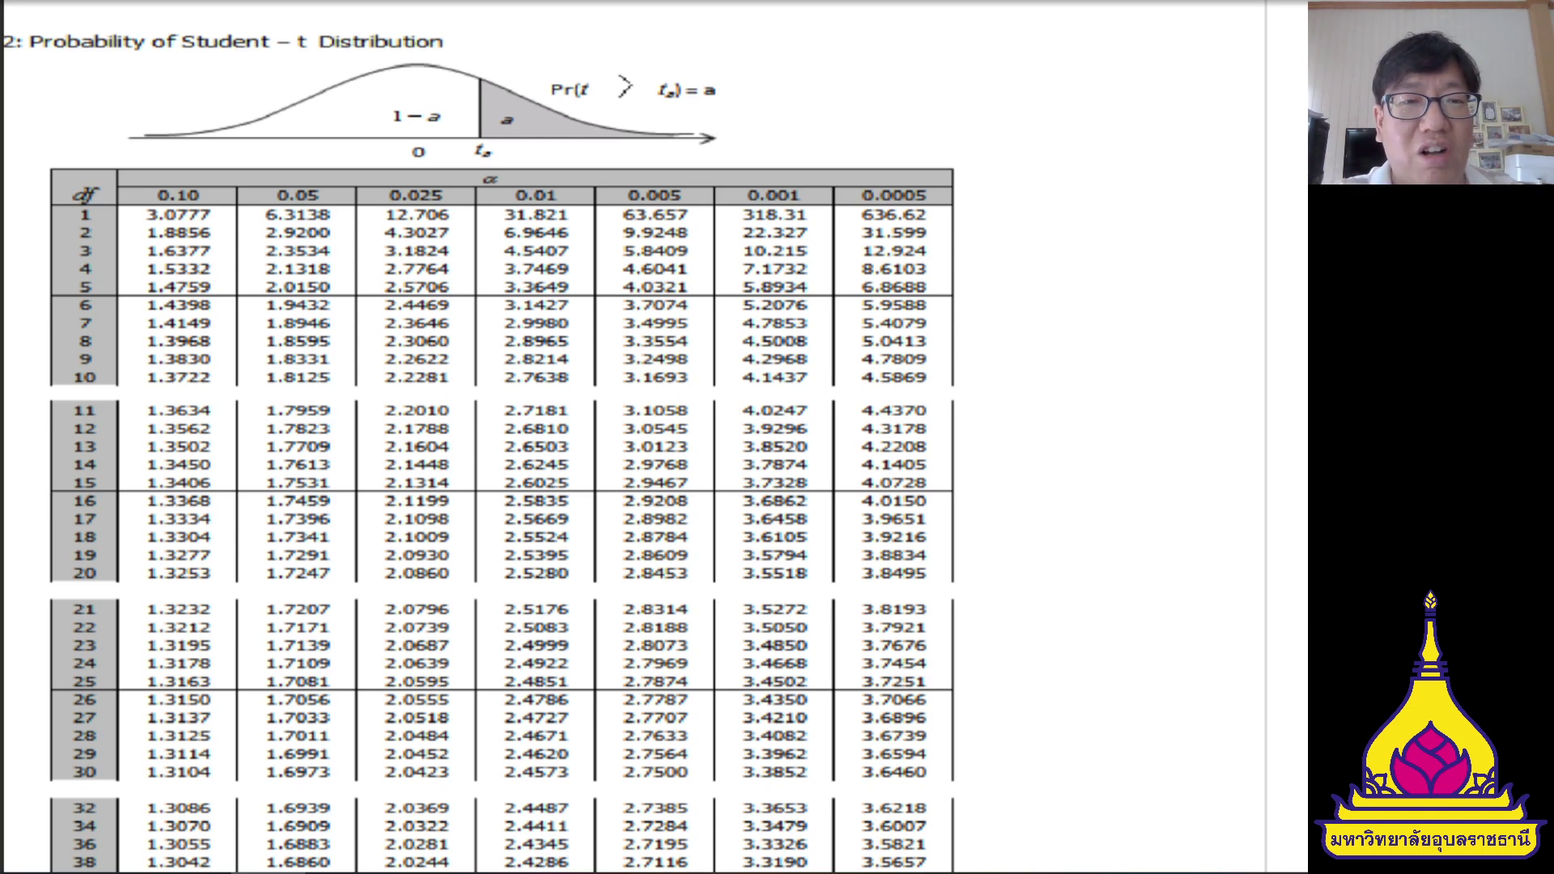
- Handwrite P(t>??)=0.01 and df=10 above the Pr(t>ta)=a formula of the Student-t distribution table
scroll(631, 437, down, 4)
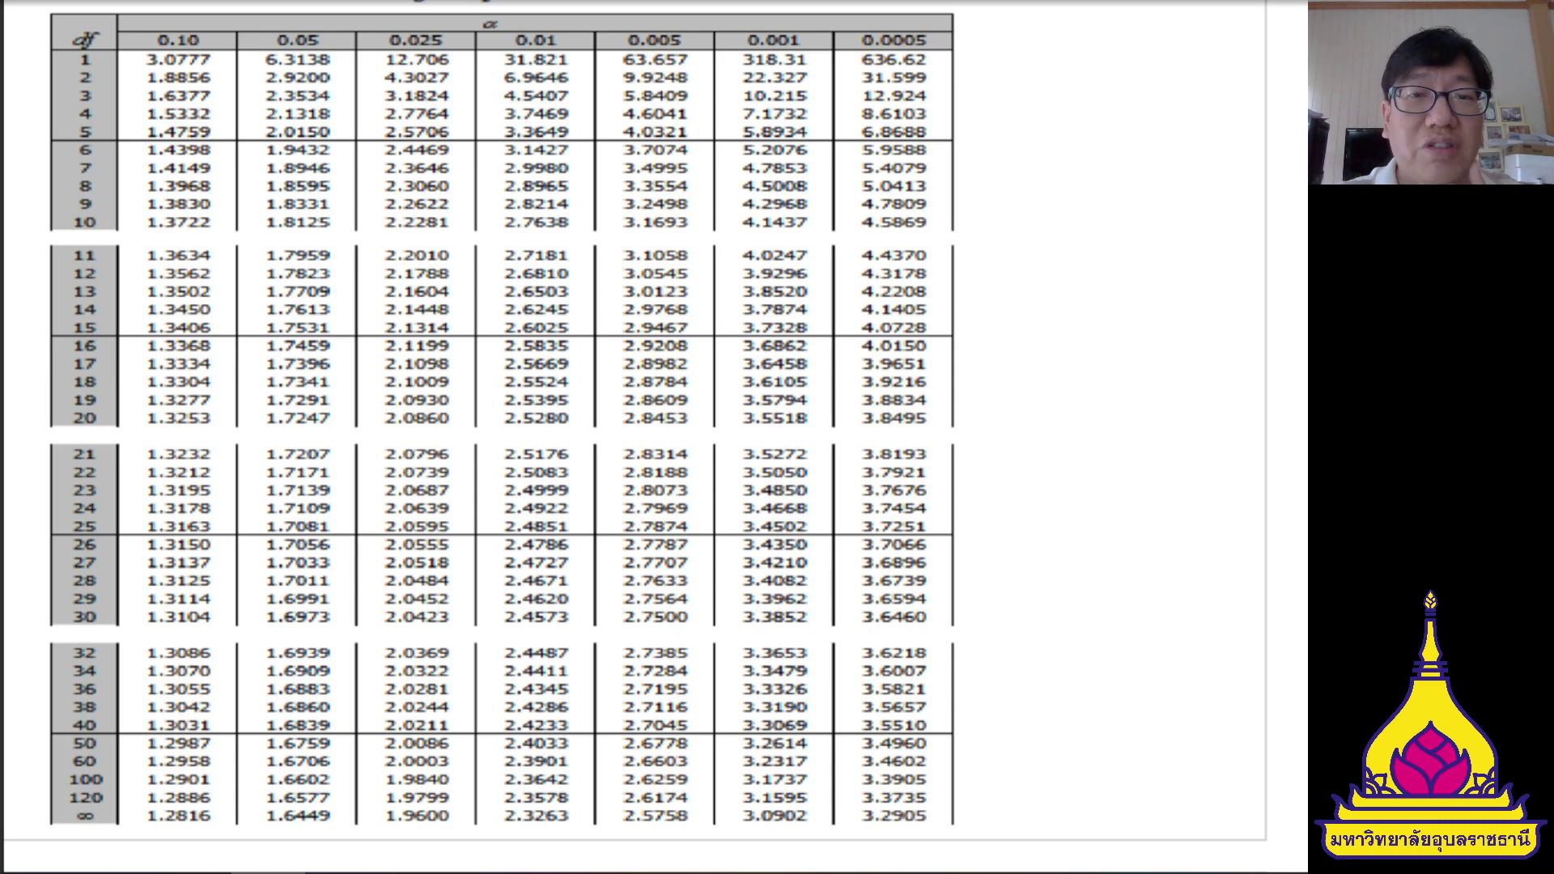
scroll(655, 437, up, 1)
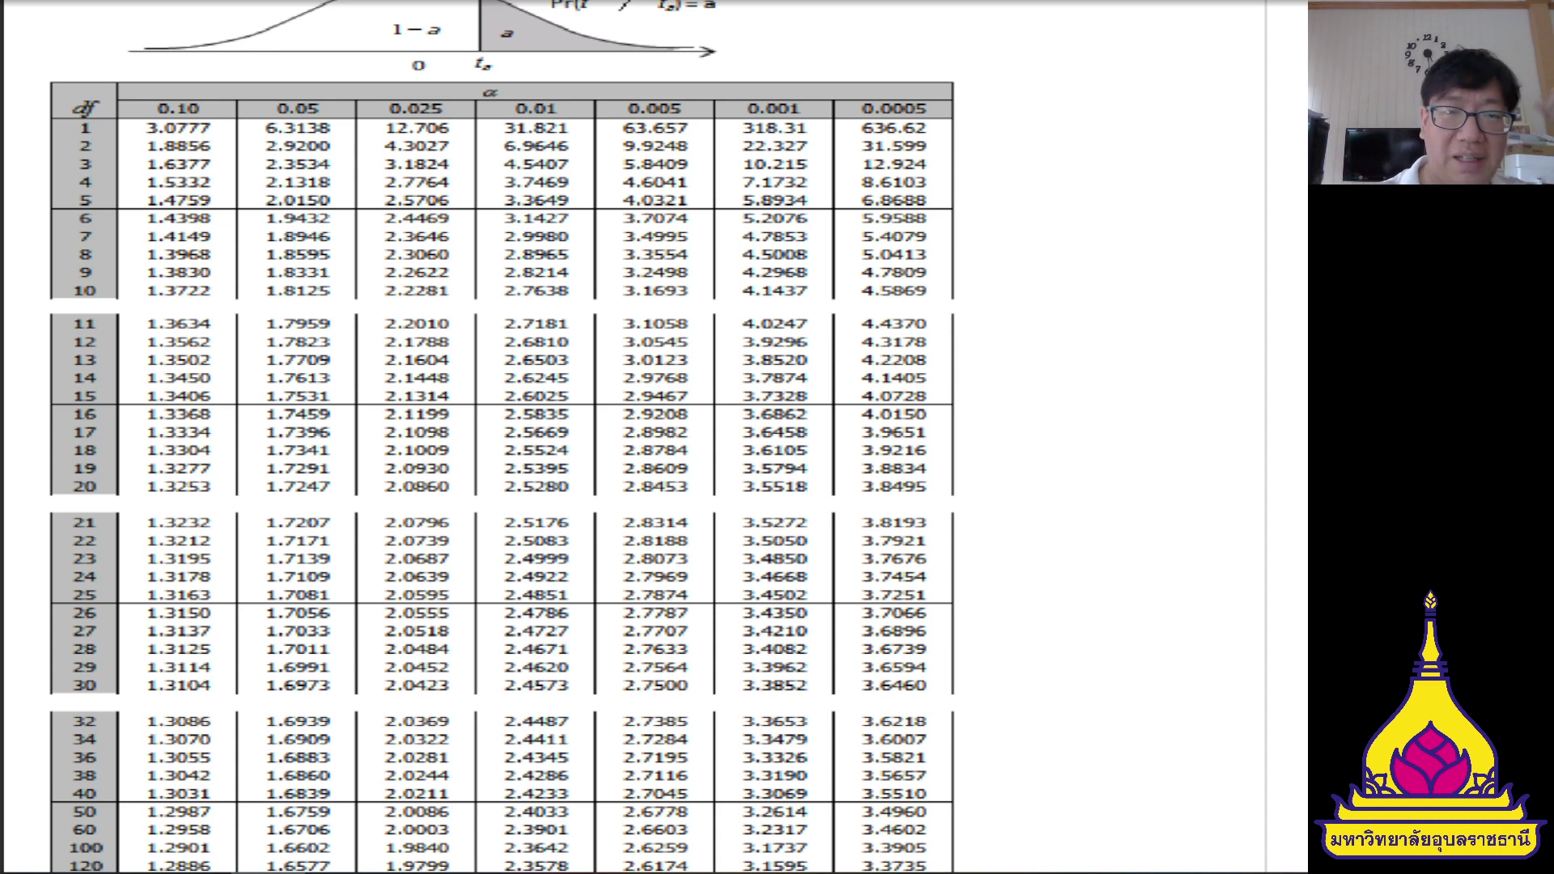
scroll(694, 116, up, 3)
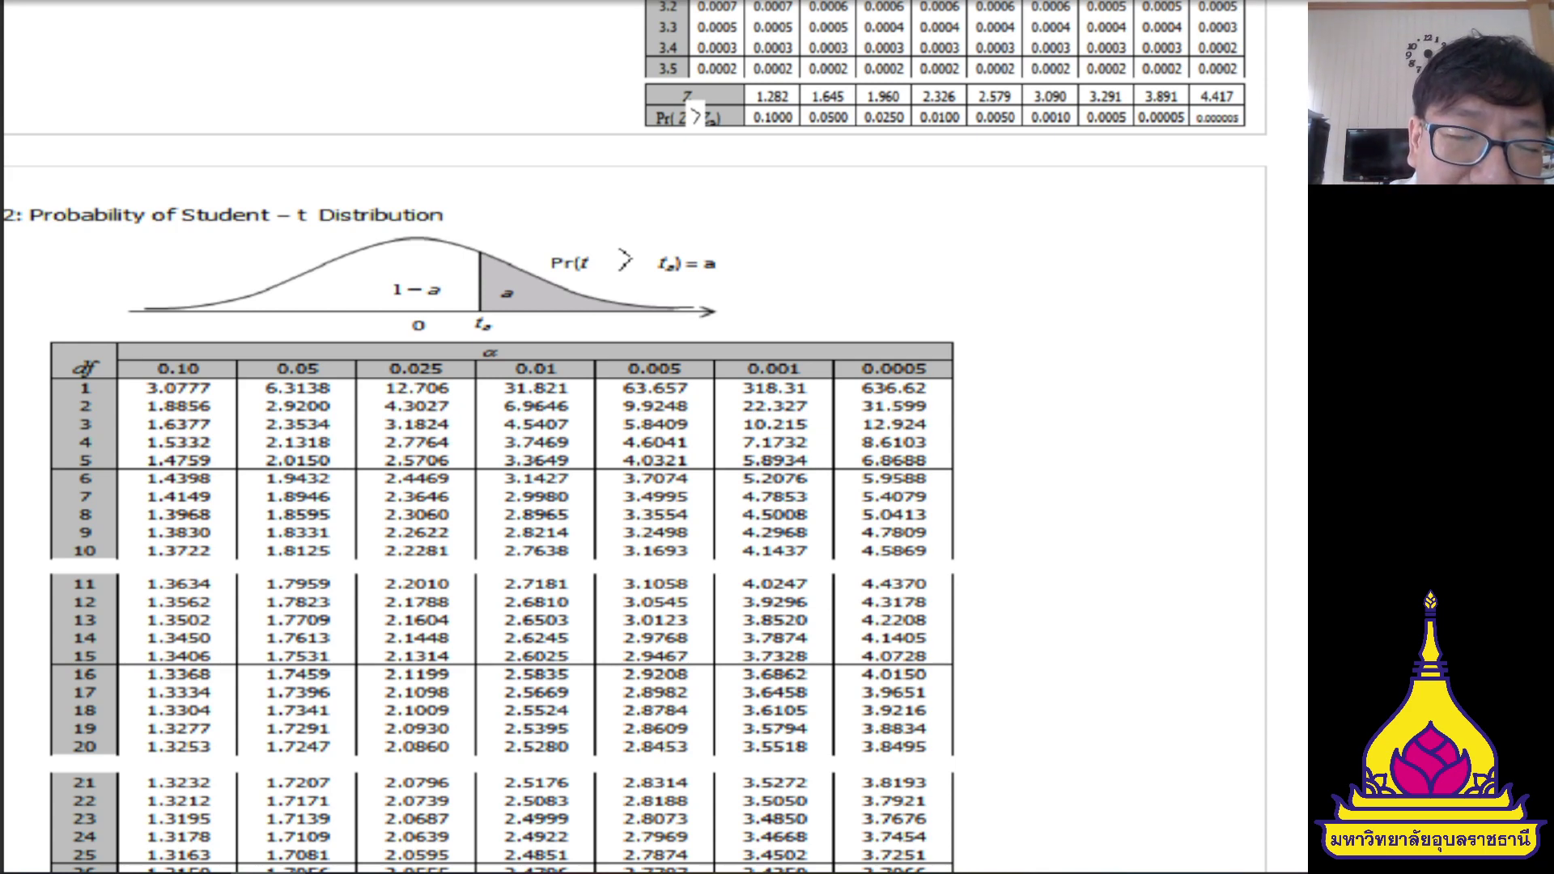
scroll(309, 388, up, 3)
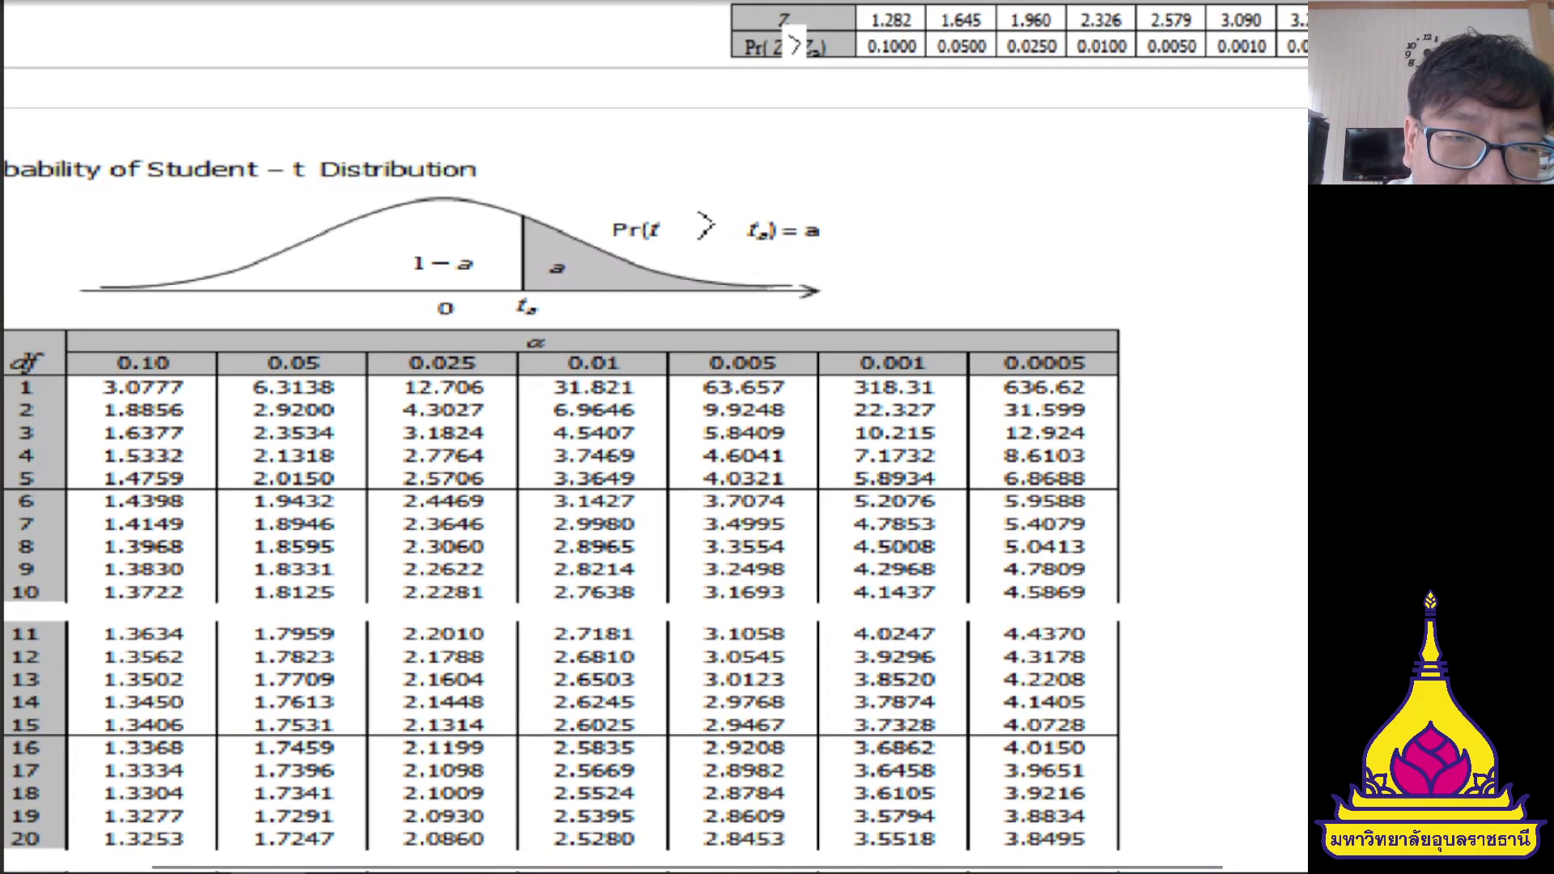
mouse_move(607, 150)
mouse_down()
mouse_move(604, 192)
mouse_move(608, 173)
mouse_move(680, 187)
mouse_move(678, 165)
mouse_move(712, 170)
mouse_move(692, 186)
mouse_move(751, 177)
mouse_move(761, 192)
mouse_move(791, 164)
mouse_up()
mouse_move(778, 171)
mouse_down()
mouse_move(813, 161)
mouse_move(826, 183)
mouse_move(846, 162)
mouse_up()
click(817, 186)
drag(858, 161, 857, 194)
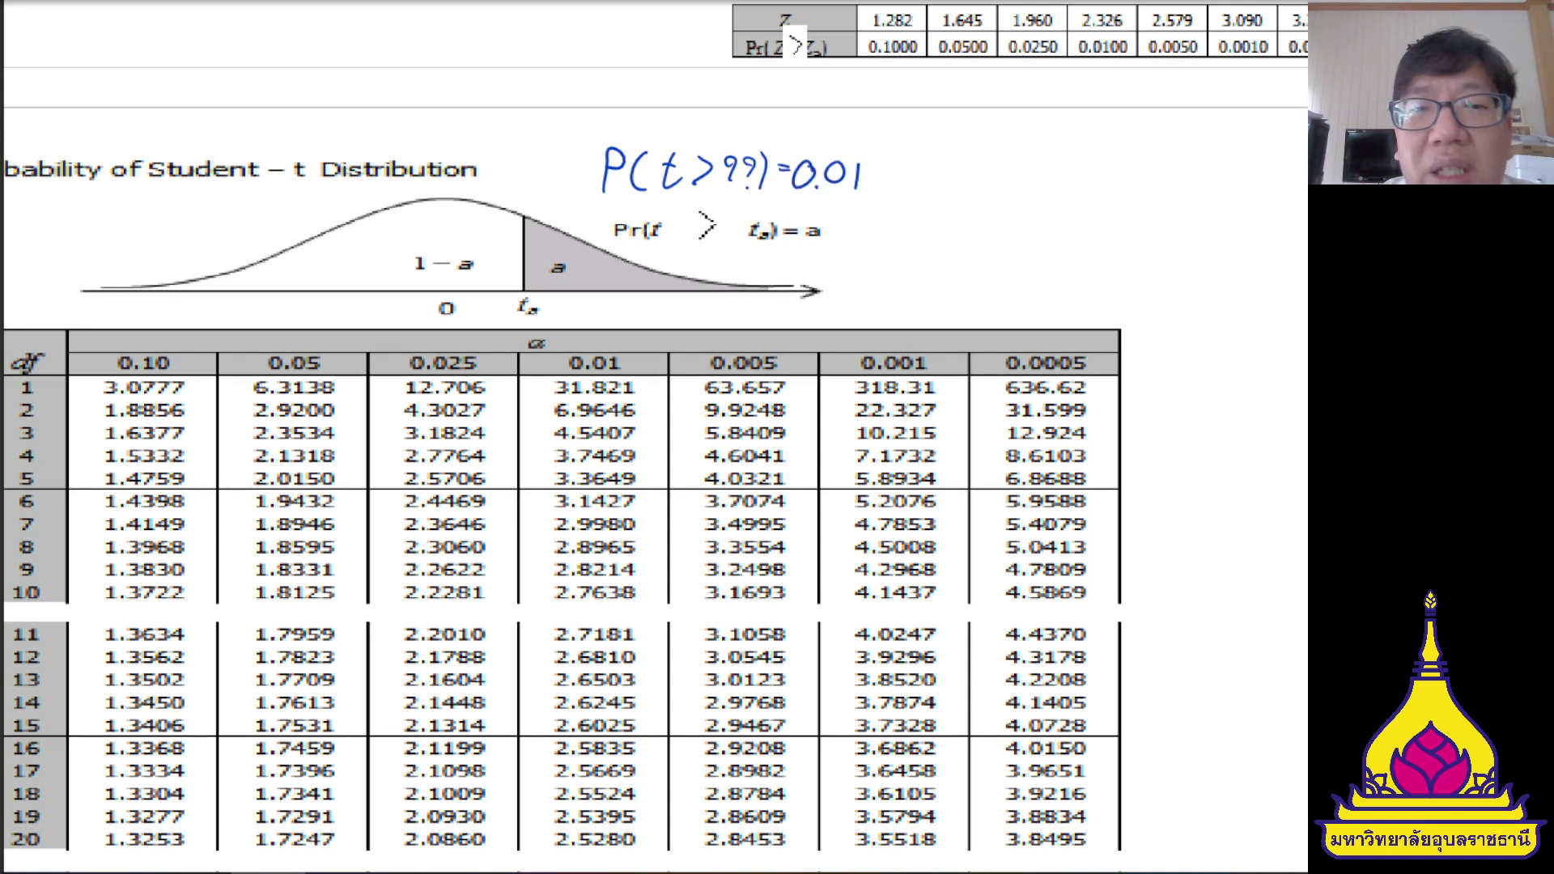
mouse_move(893, 136)
mouse_down()
mouse_move(899, 155)
mouse_move(913, 136)
mouse_up()
mouse_move(923, 140)
mouse_down()
mouse_move(951, 152)
mouse_move(968, 131)
mouse_up()
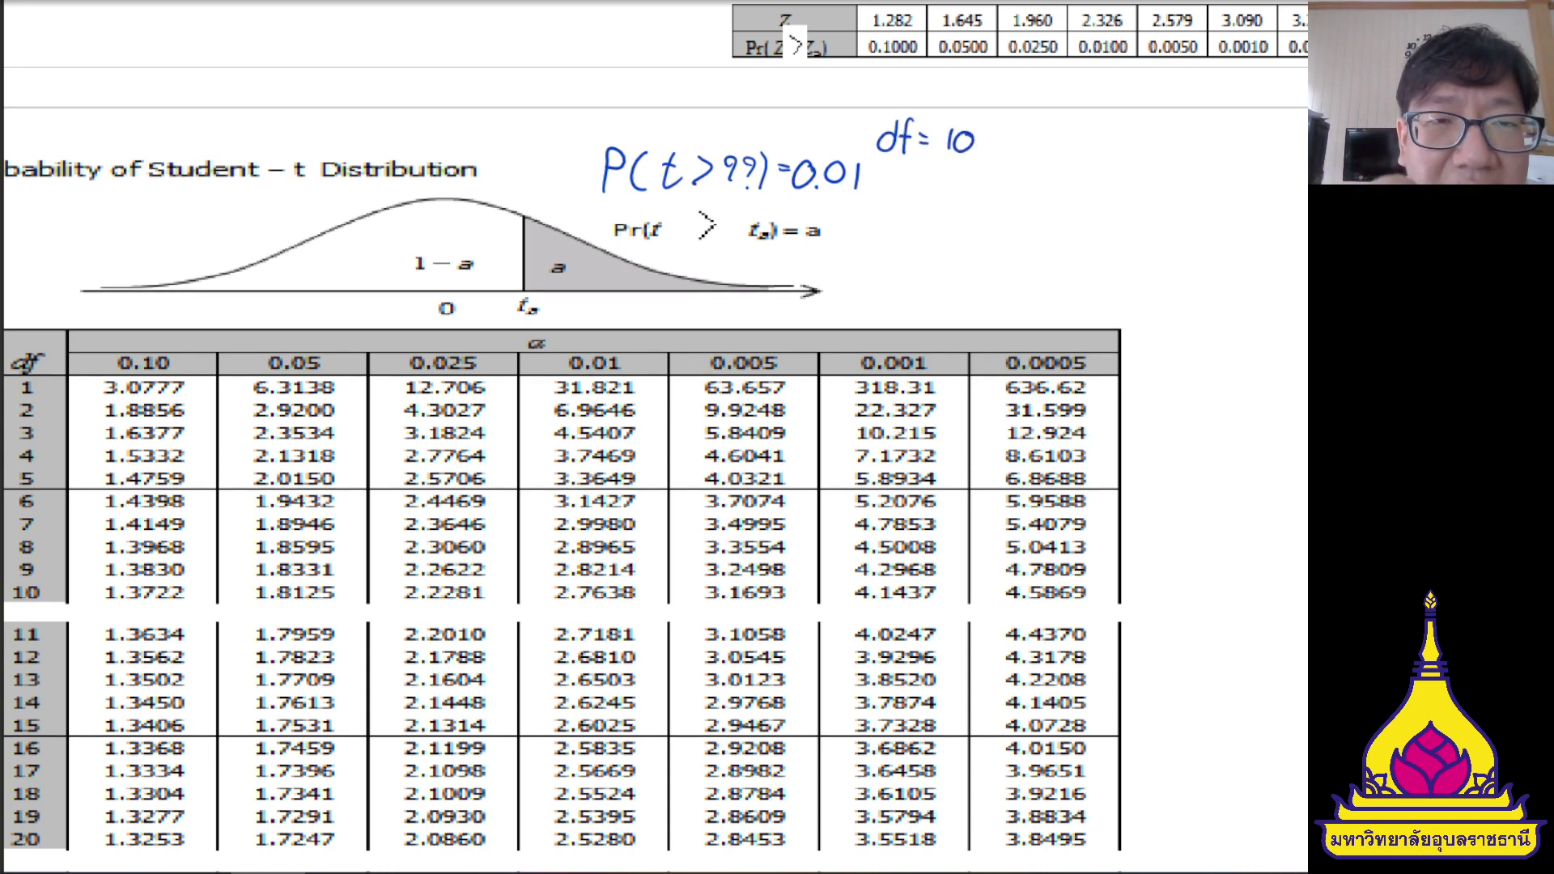
- Highlight df 10 in the Student-t table and the value where its row meets the 0.01 column
drag(57, 578, 70, 603)
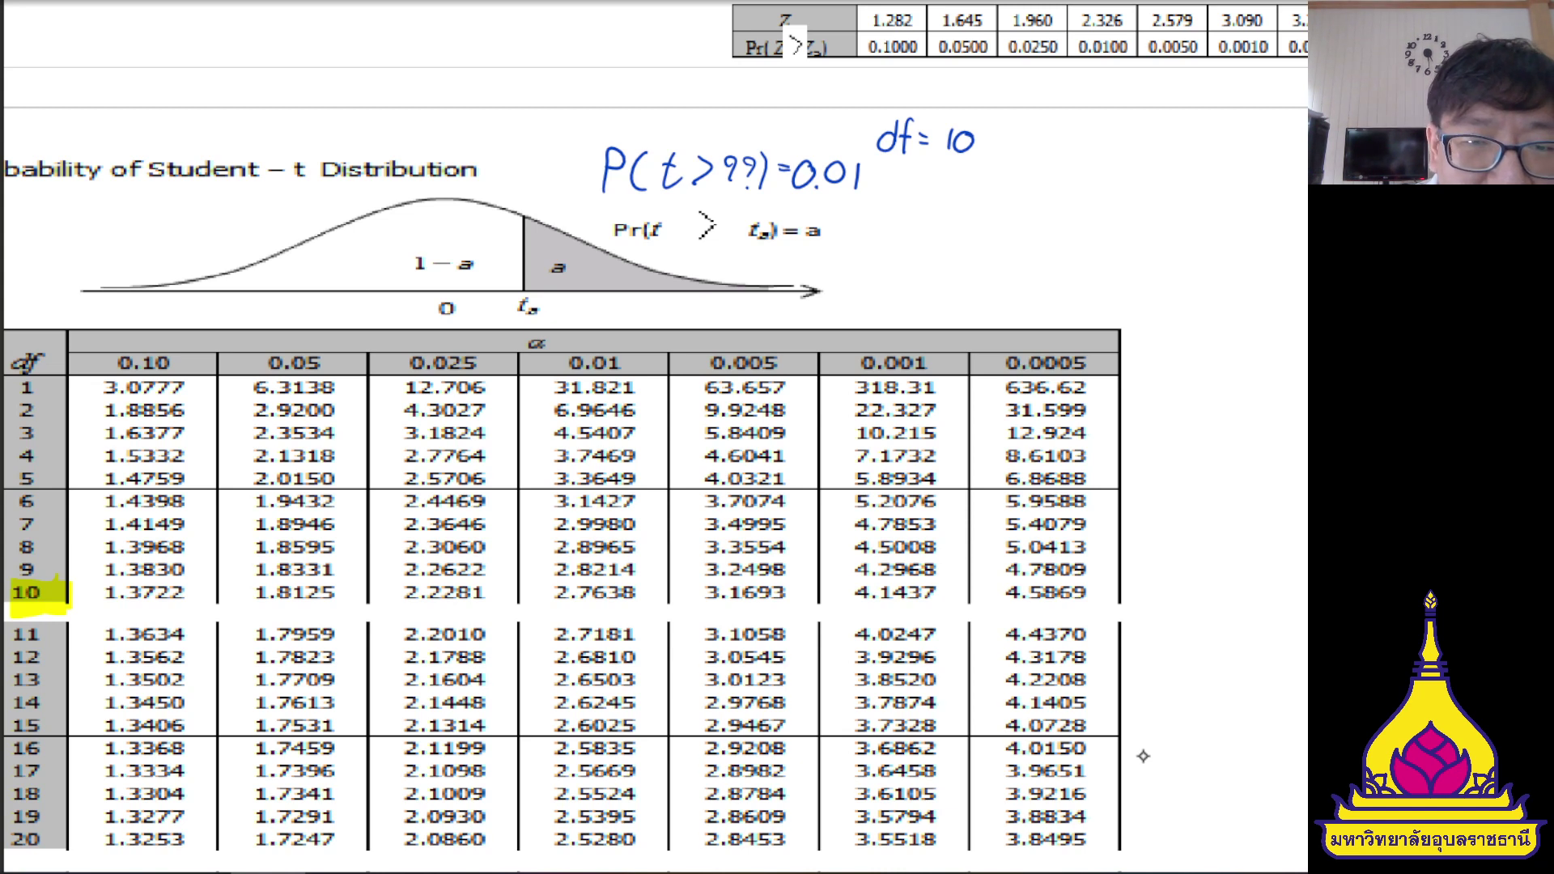
mouse_move(648, 590)
mouse_down()
mouse_move(562, 596)
mouse_move(652, 598)
mouse_up()
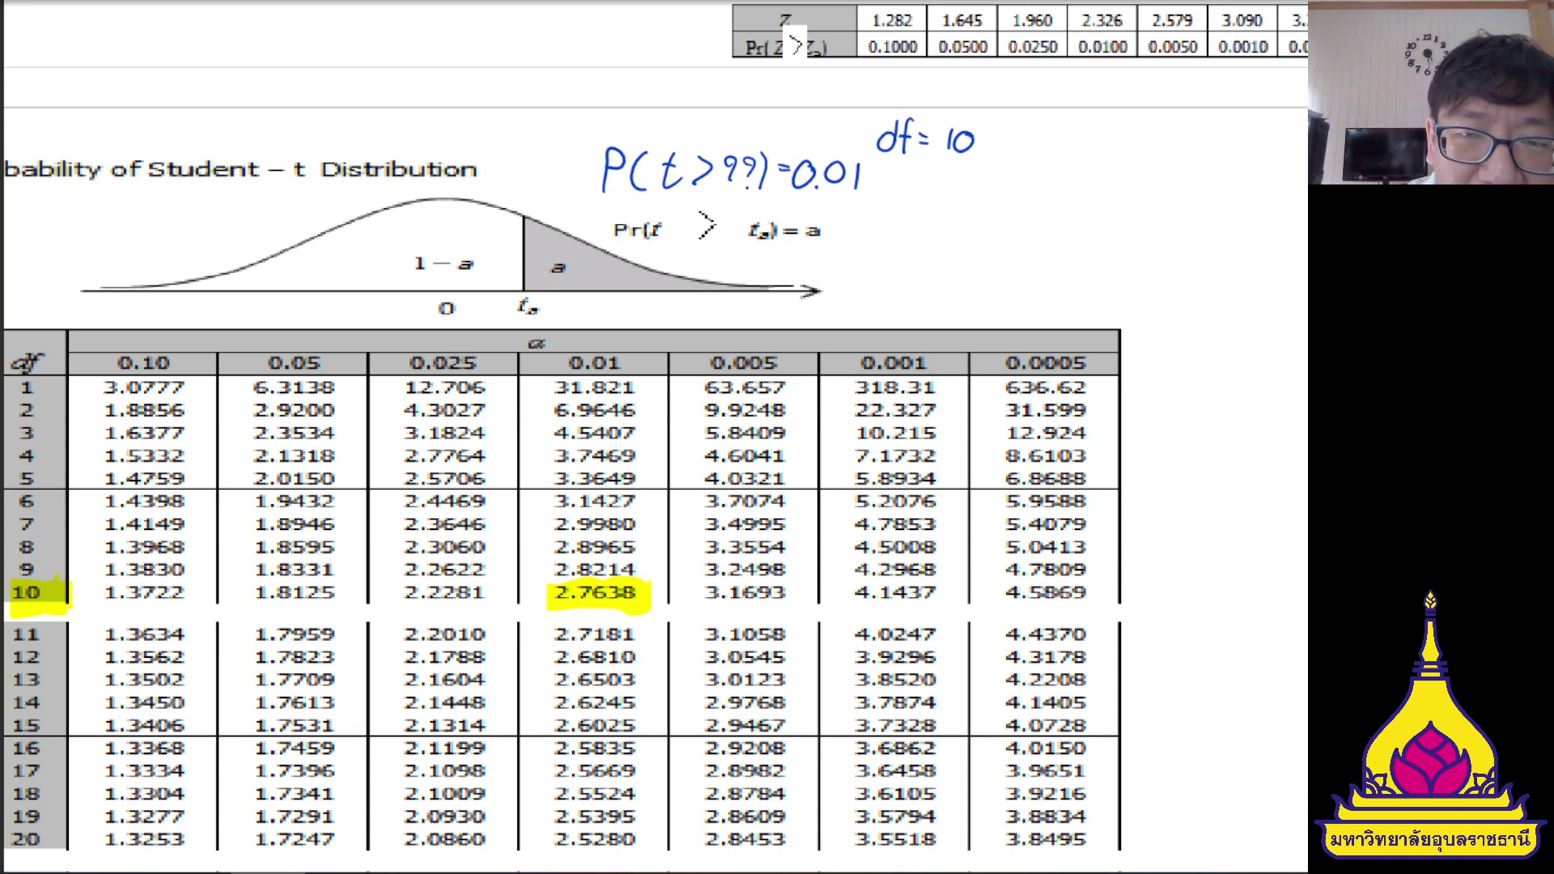
- Draw a downward arrow beside the Pr(t>ta)=a formula and handwrite a note beneath it
drag(819, 215, 846, 235)
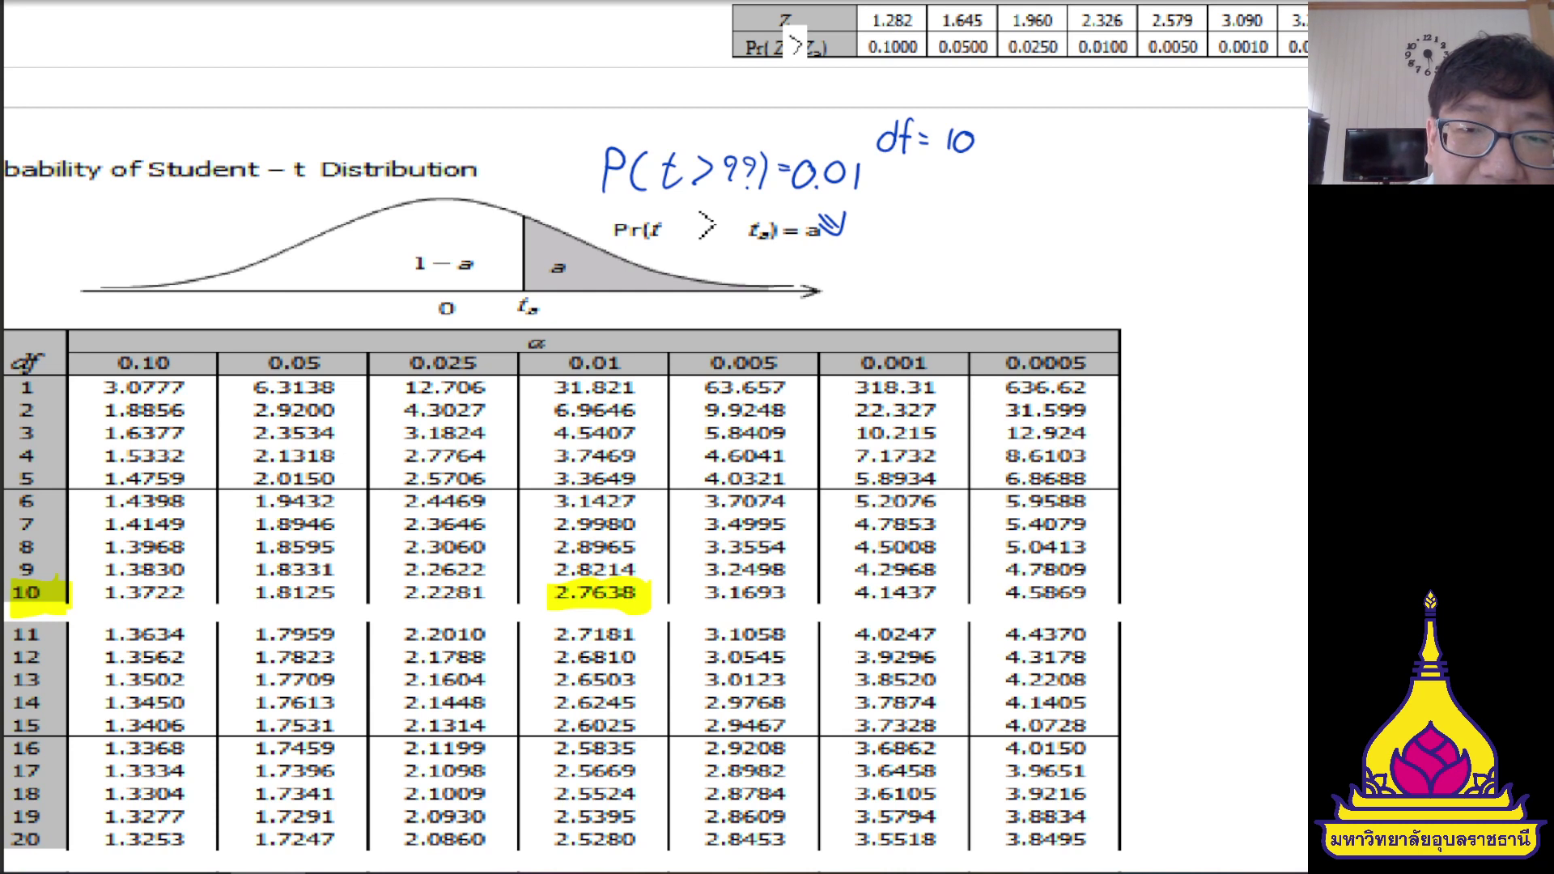
mouse_move(800, 284)
mouse_down()
mouse_move(814, 267)
mouse_move(822, 289)
mouse_up()
mouse_move(842, 253)
mouse_down()
mouse_move(844, 283)
mouse_move(850, 264)
mouse_up()
mouse_move(850, 259)
mouse_down()
mouse_move(947, 301)
mouse_move(978, 277)
mouse_up()
click(875, 264)
click(892, 281)
mouse_move(994, 268)
mouse_down()
mouse_move(993, 287)
mouse_move(996, 269)
mouse_up()
click(1000, 289)
drag(1008, 271, 1016, 291)
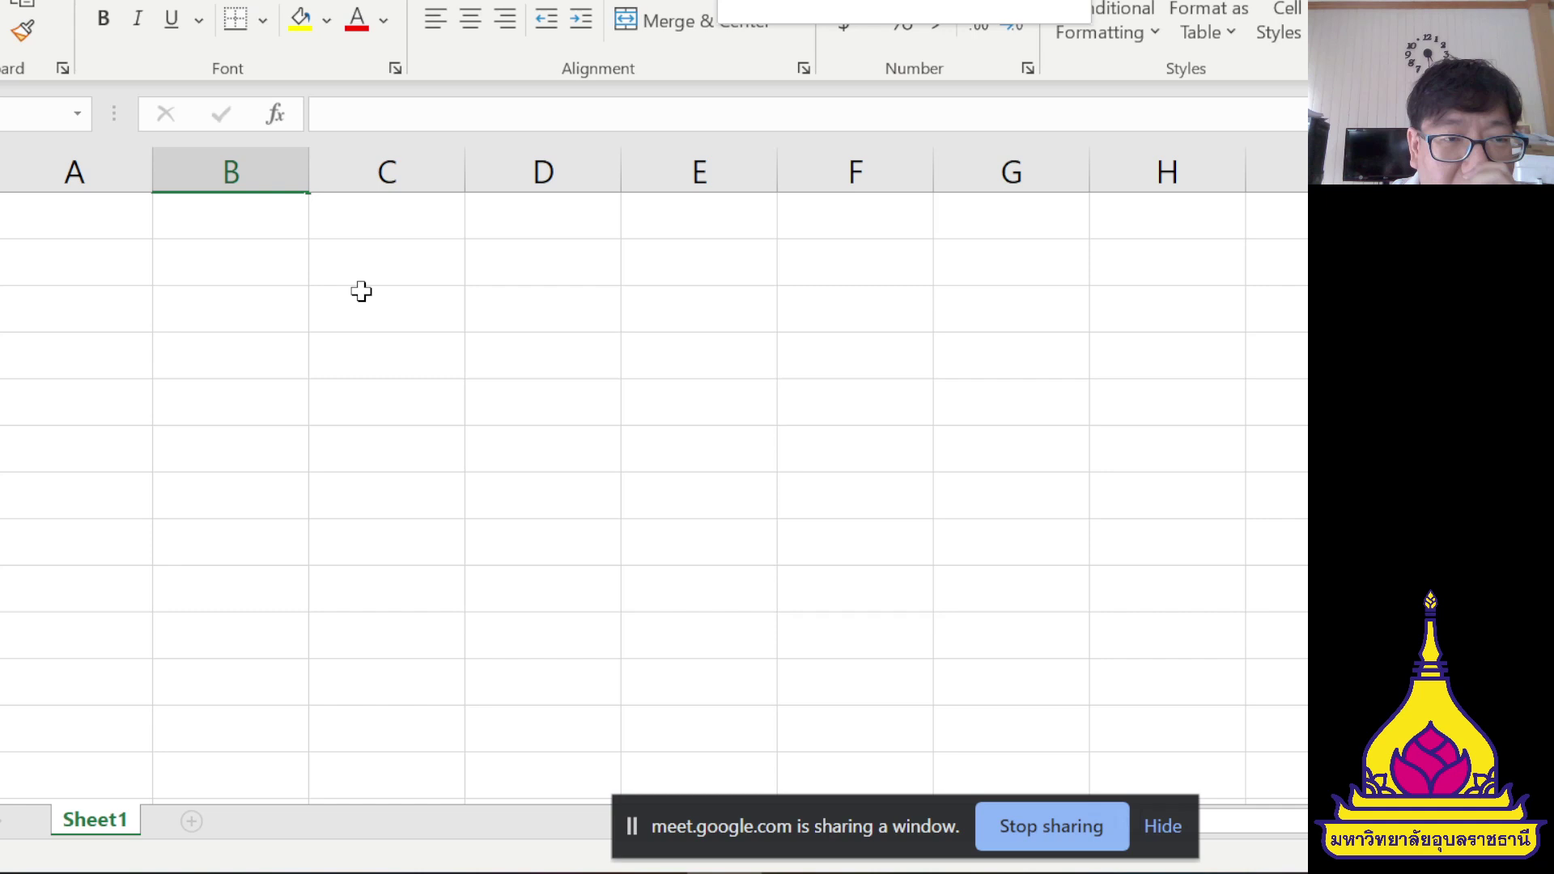
- Switch to Excel and enter the label P(t>??)=0.01 in column B of the blank area
click(208, 257)
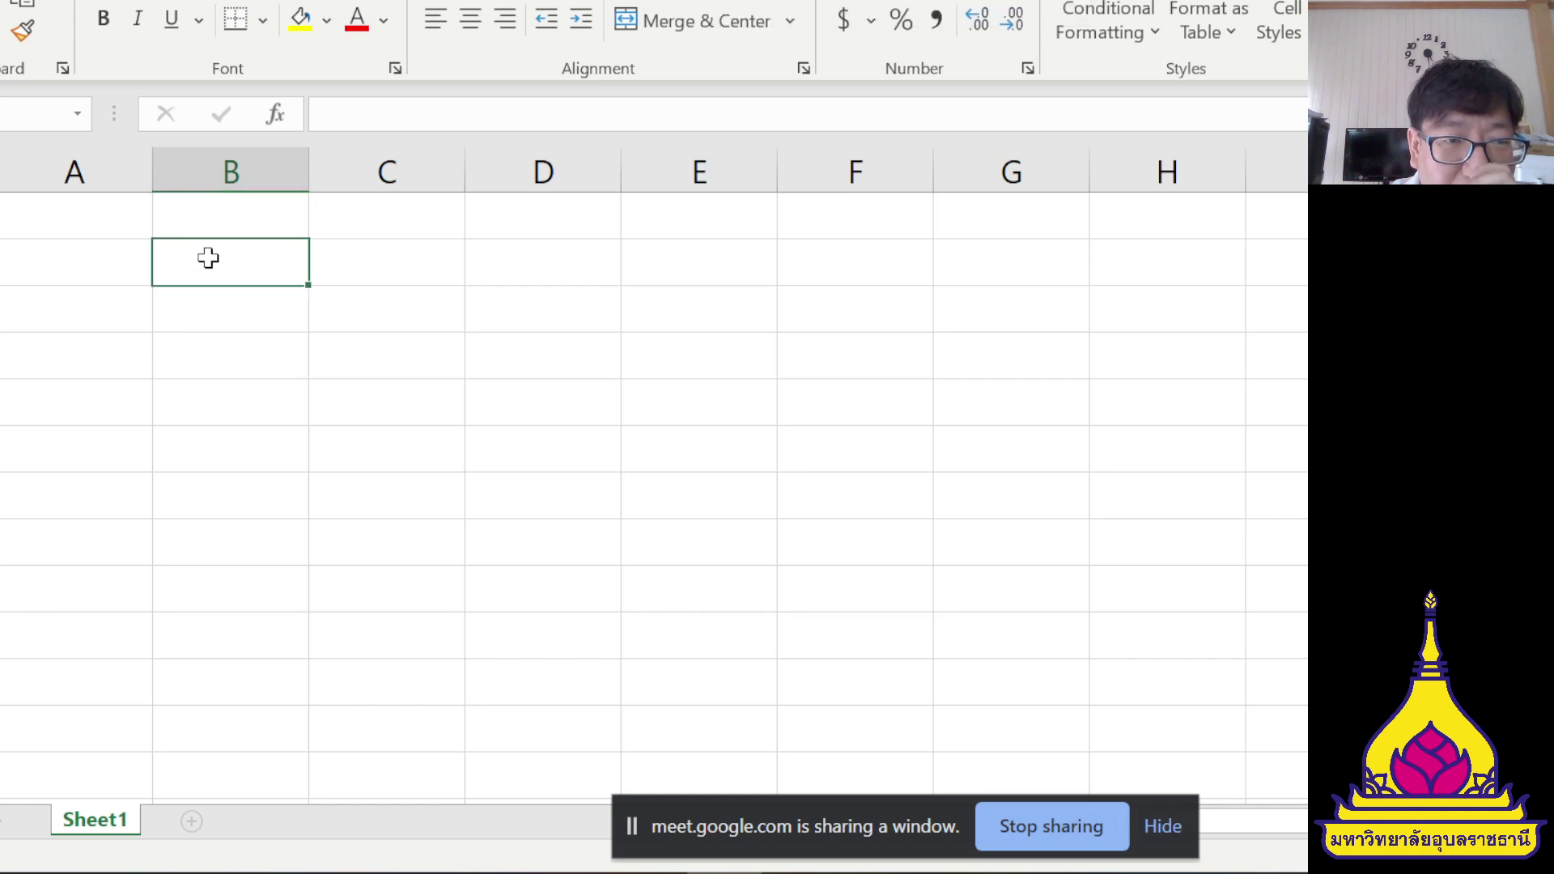
double_click(208, 257)
text(P()
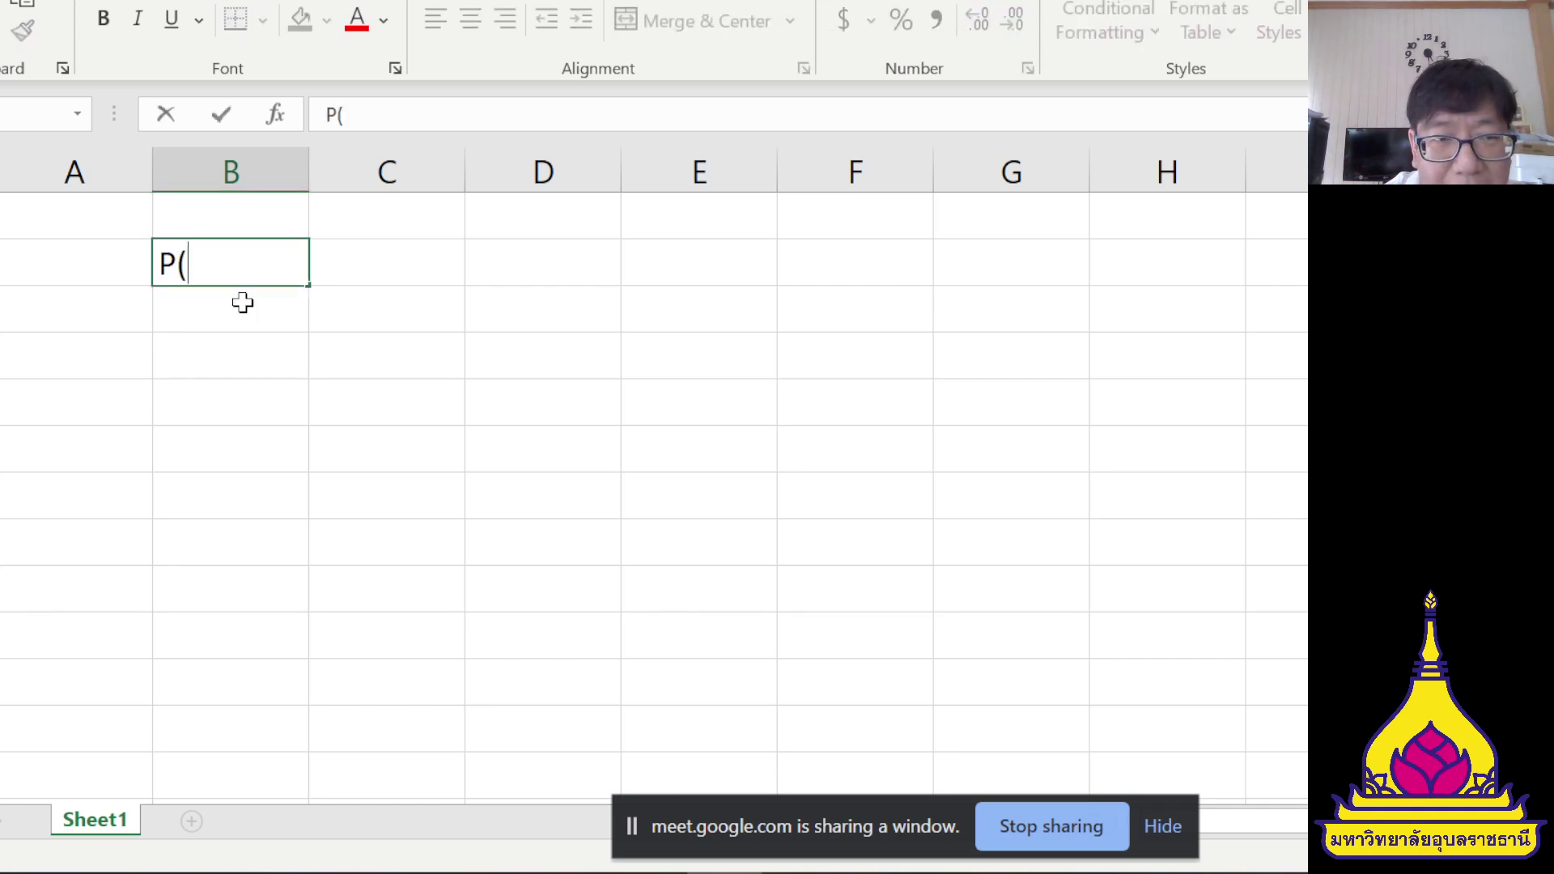
text(t)
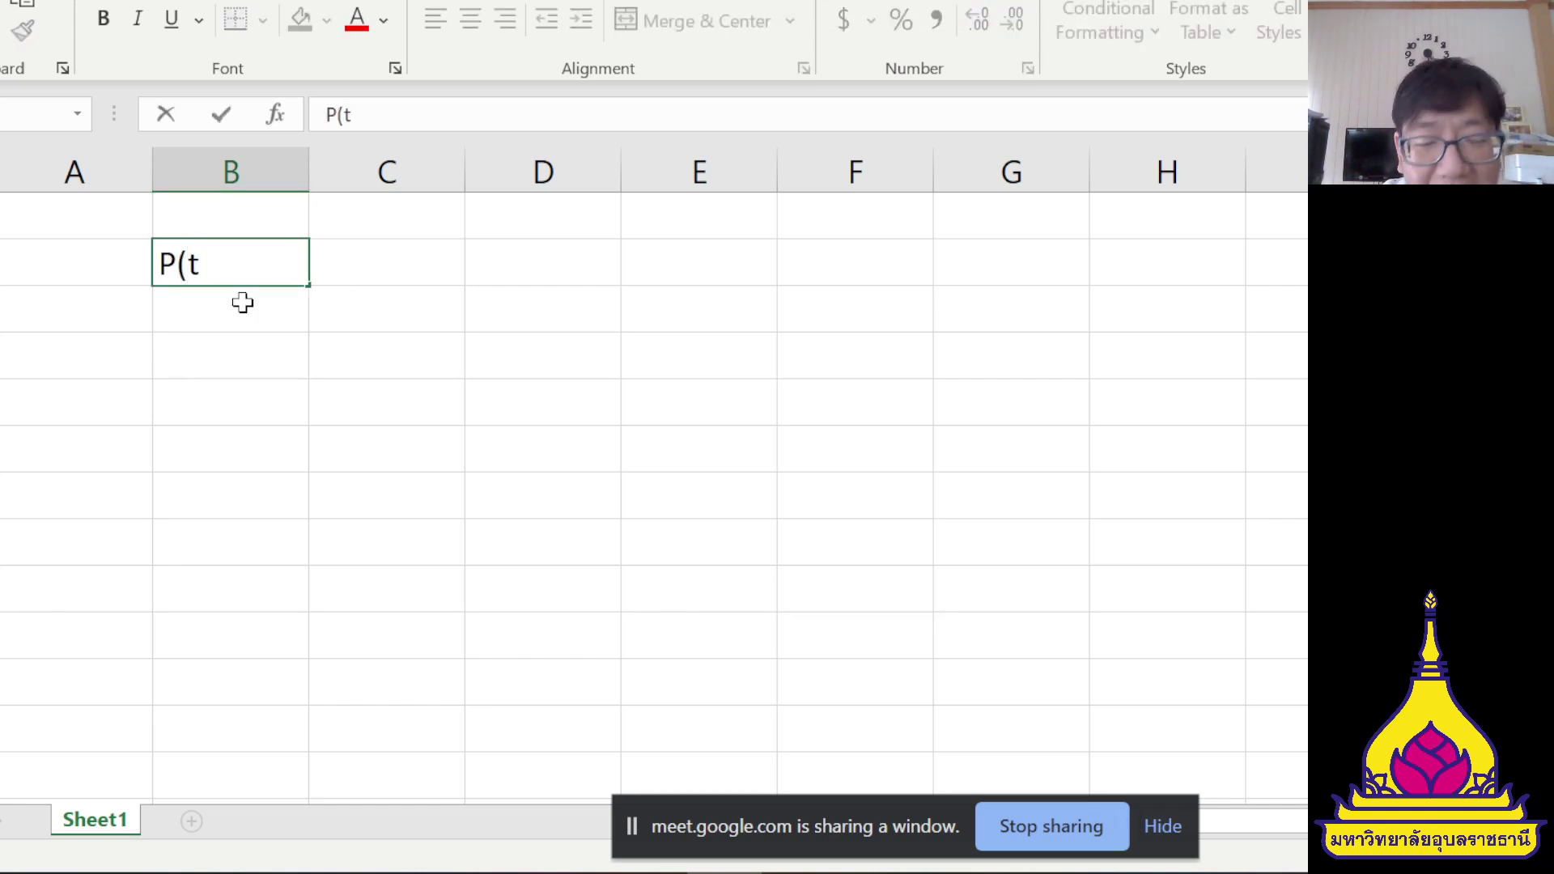
text(>)
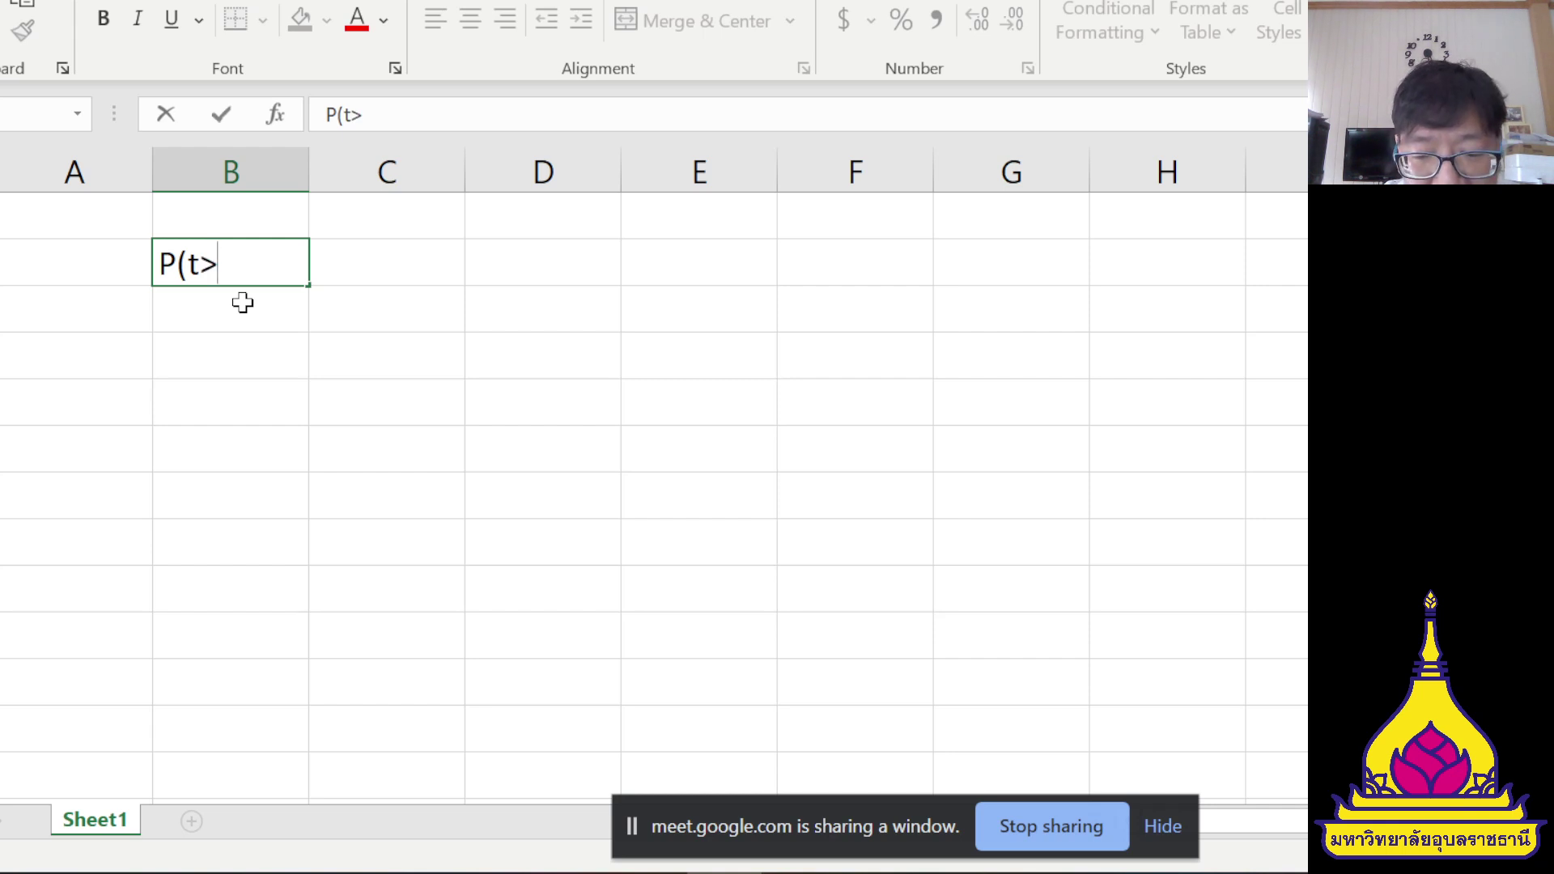
text(??)
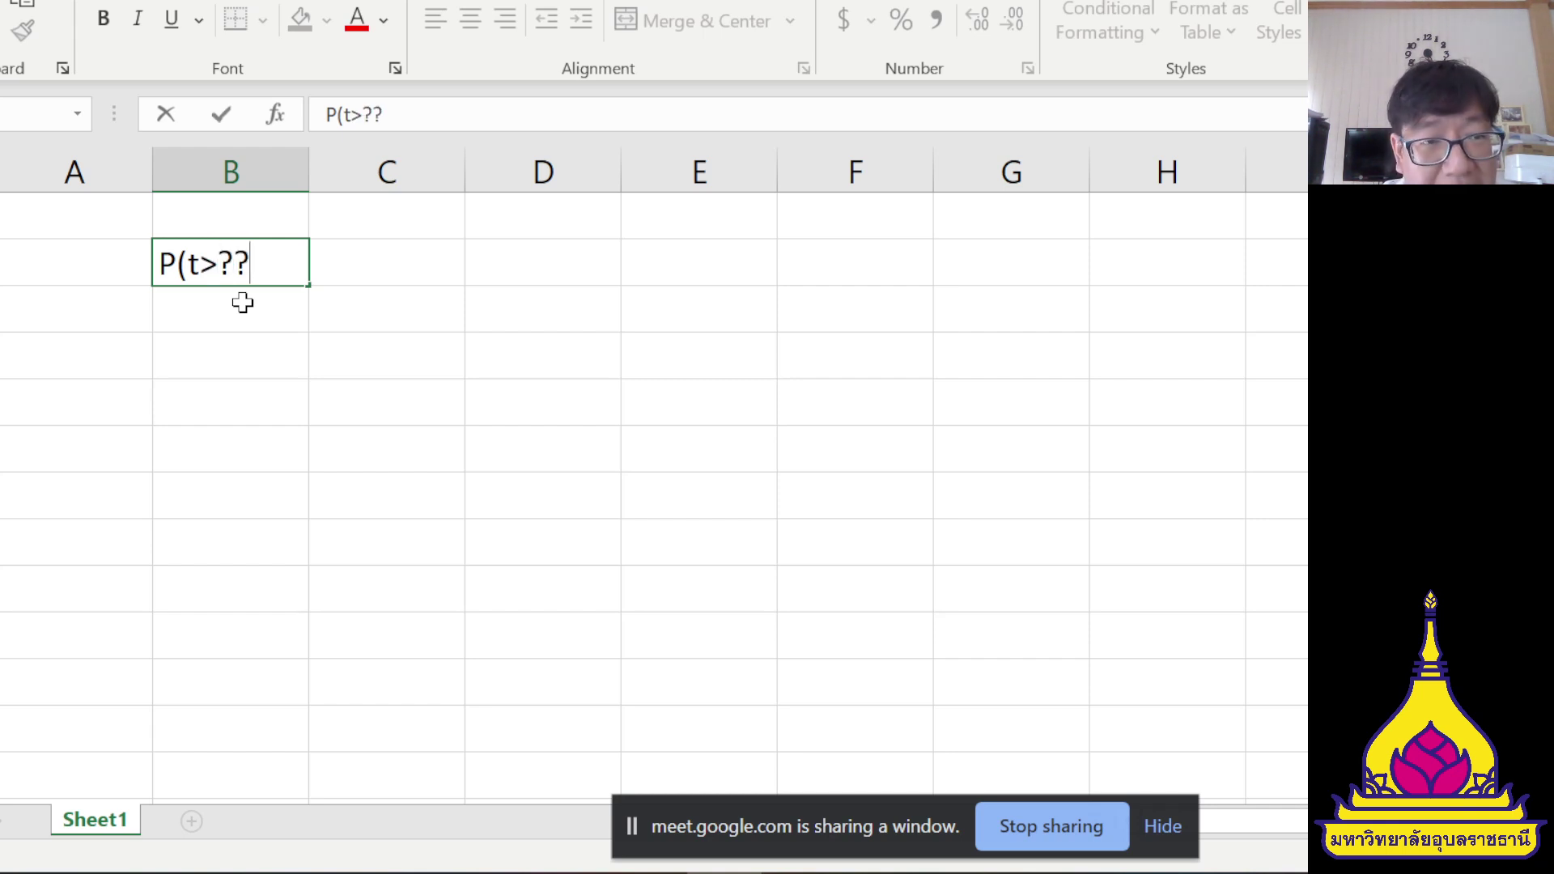
text()=0)
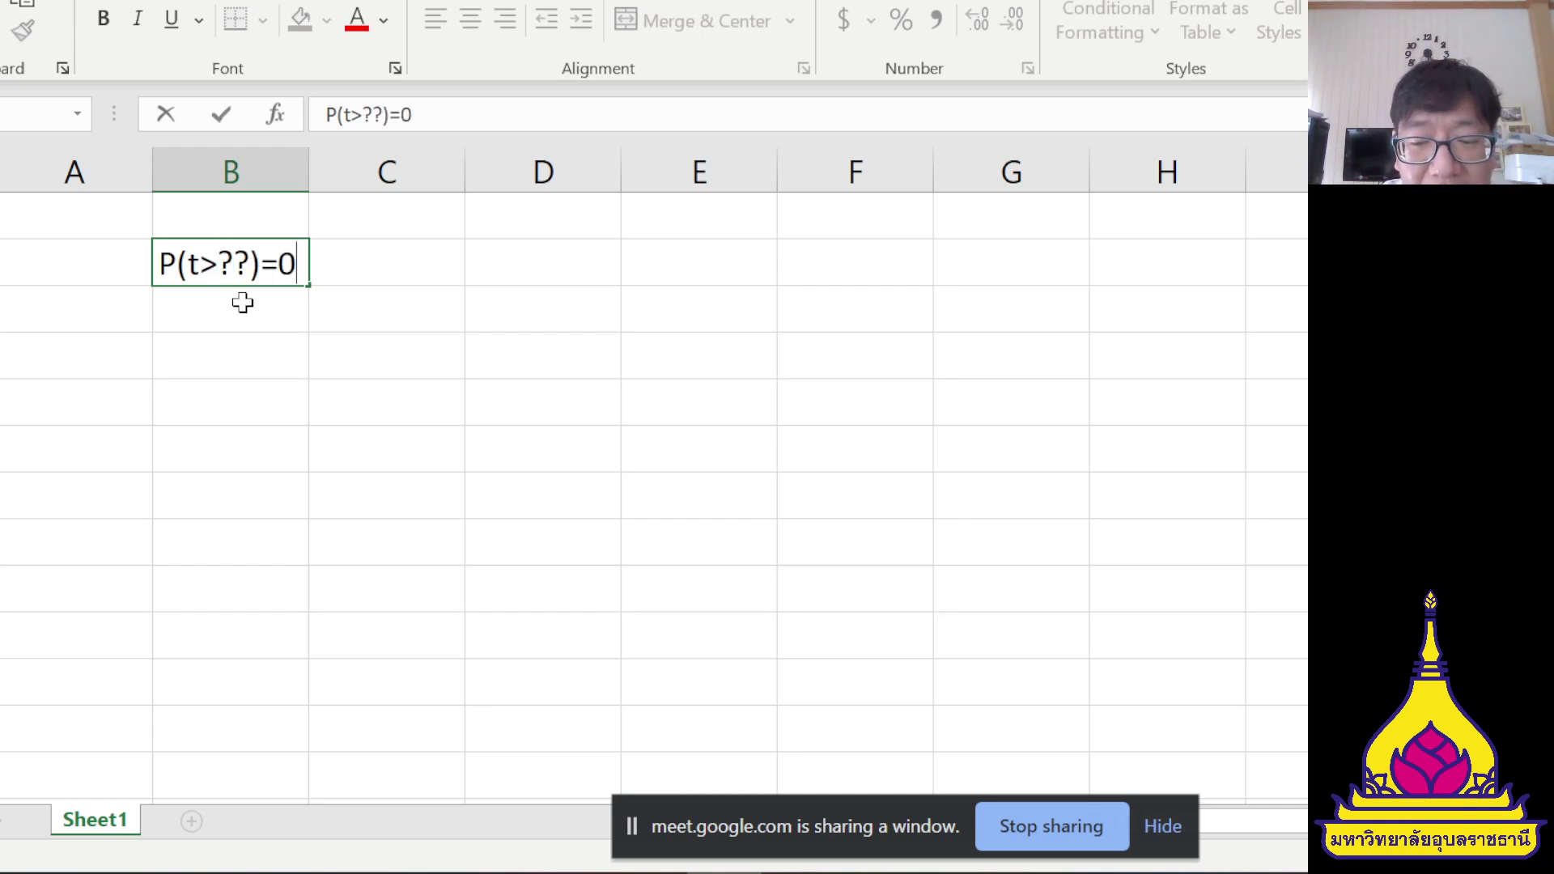
text(.01)
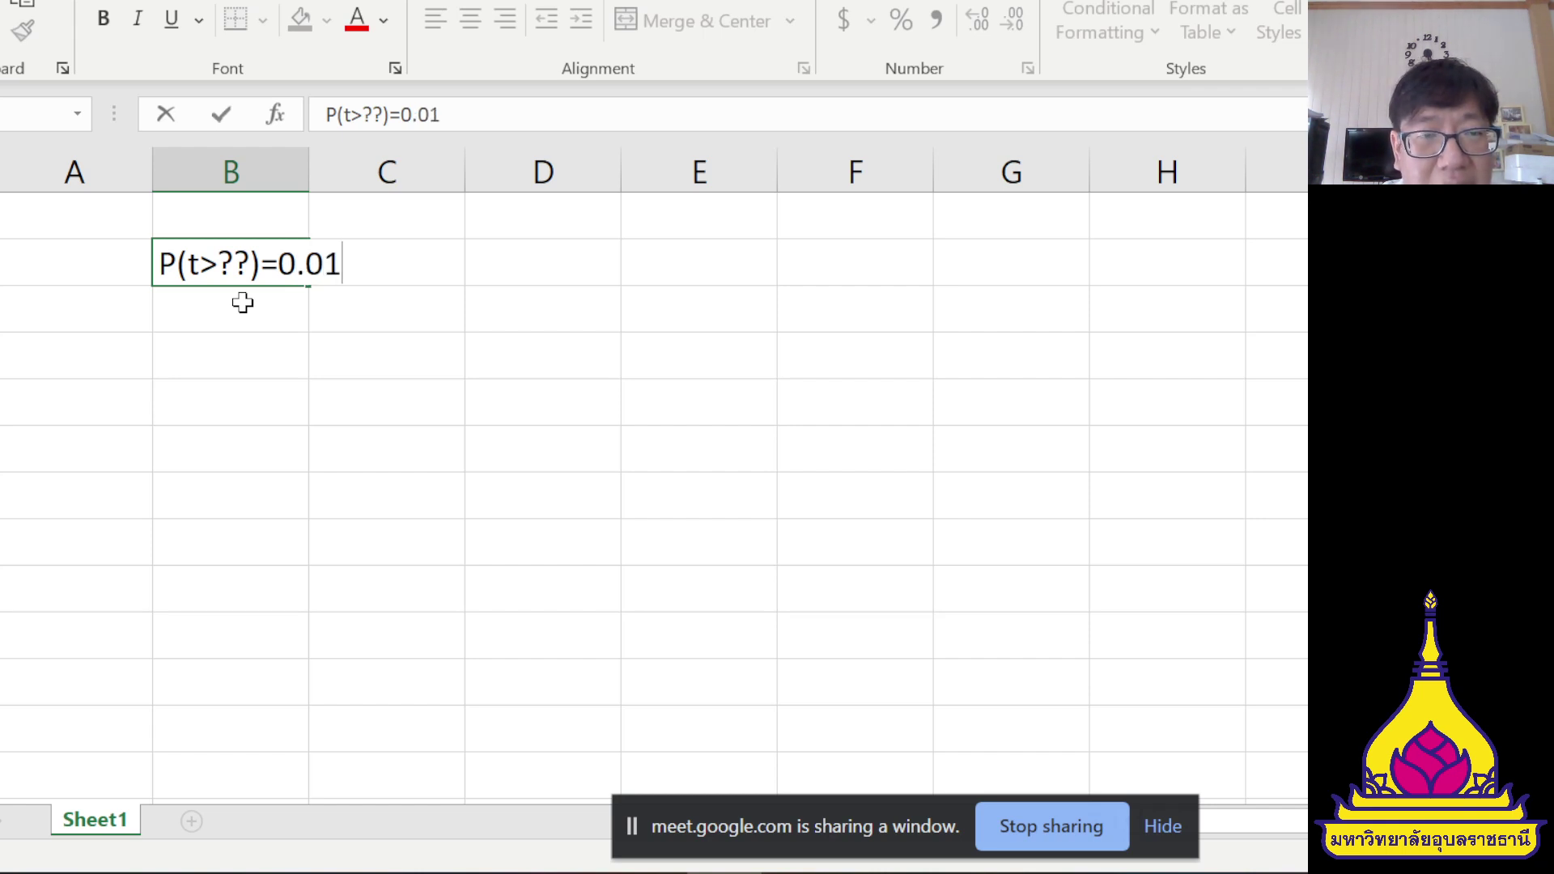
key(Return)
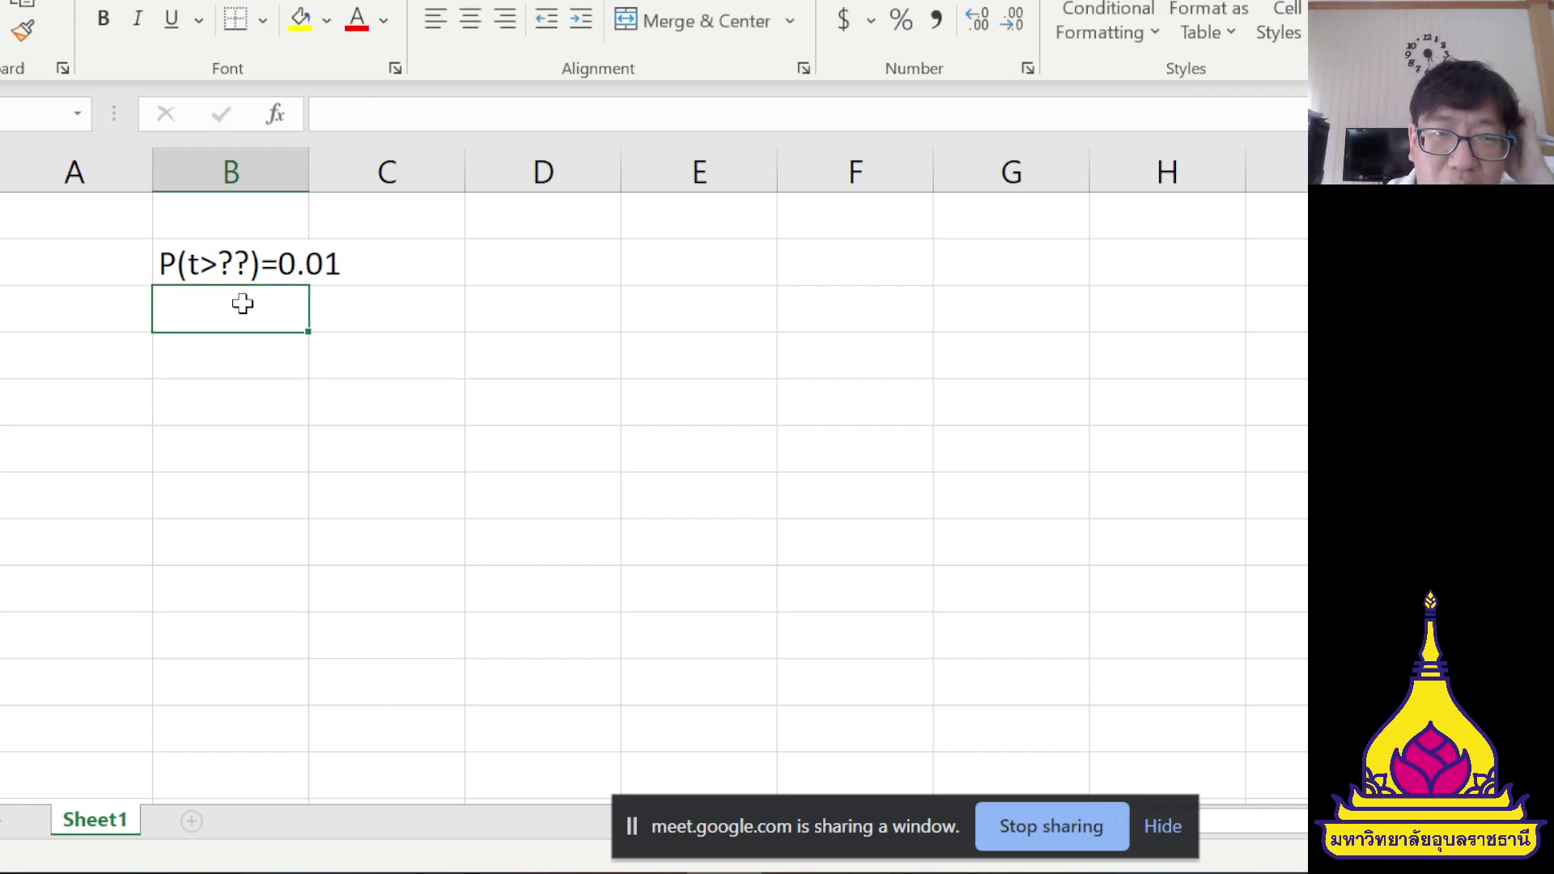
- Enter =T.INV(0.01,10) in column D on the same row as the P(t>??)=0.01 label
click(510, 280)
key(F2)
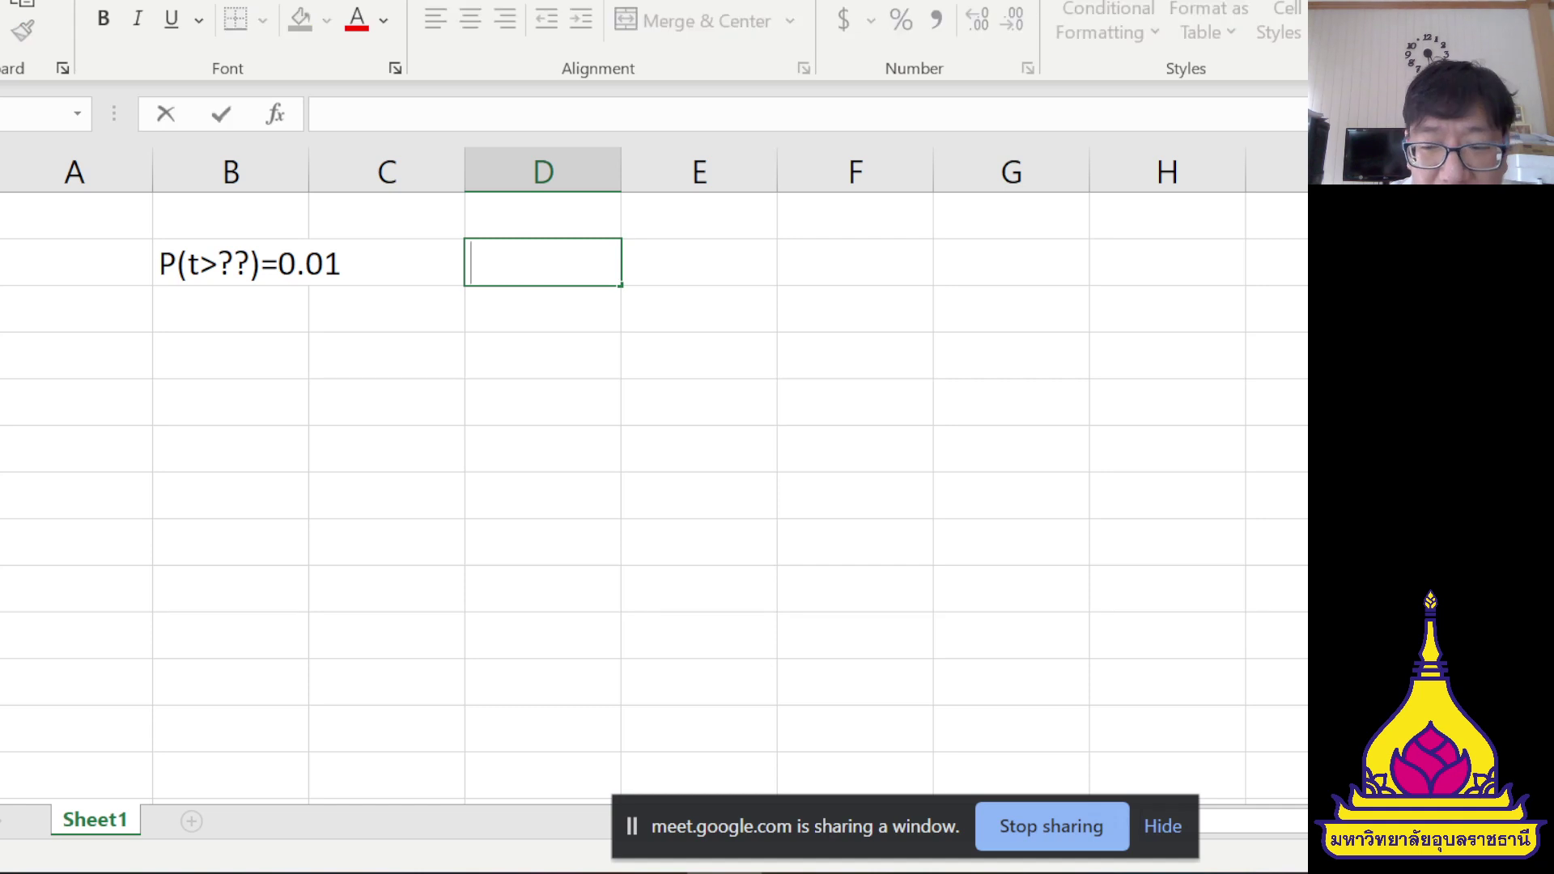
text(=t)
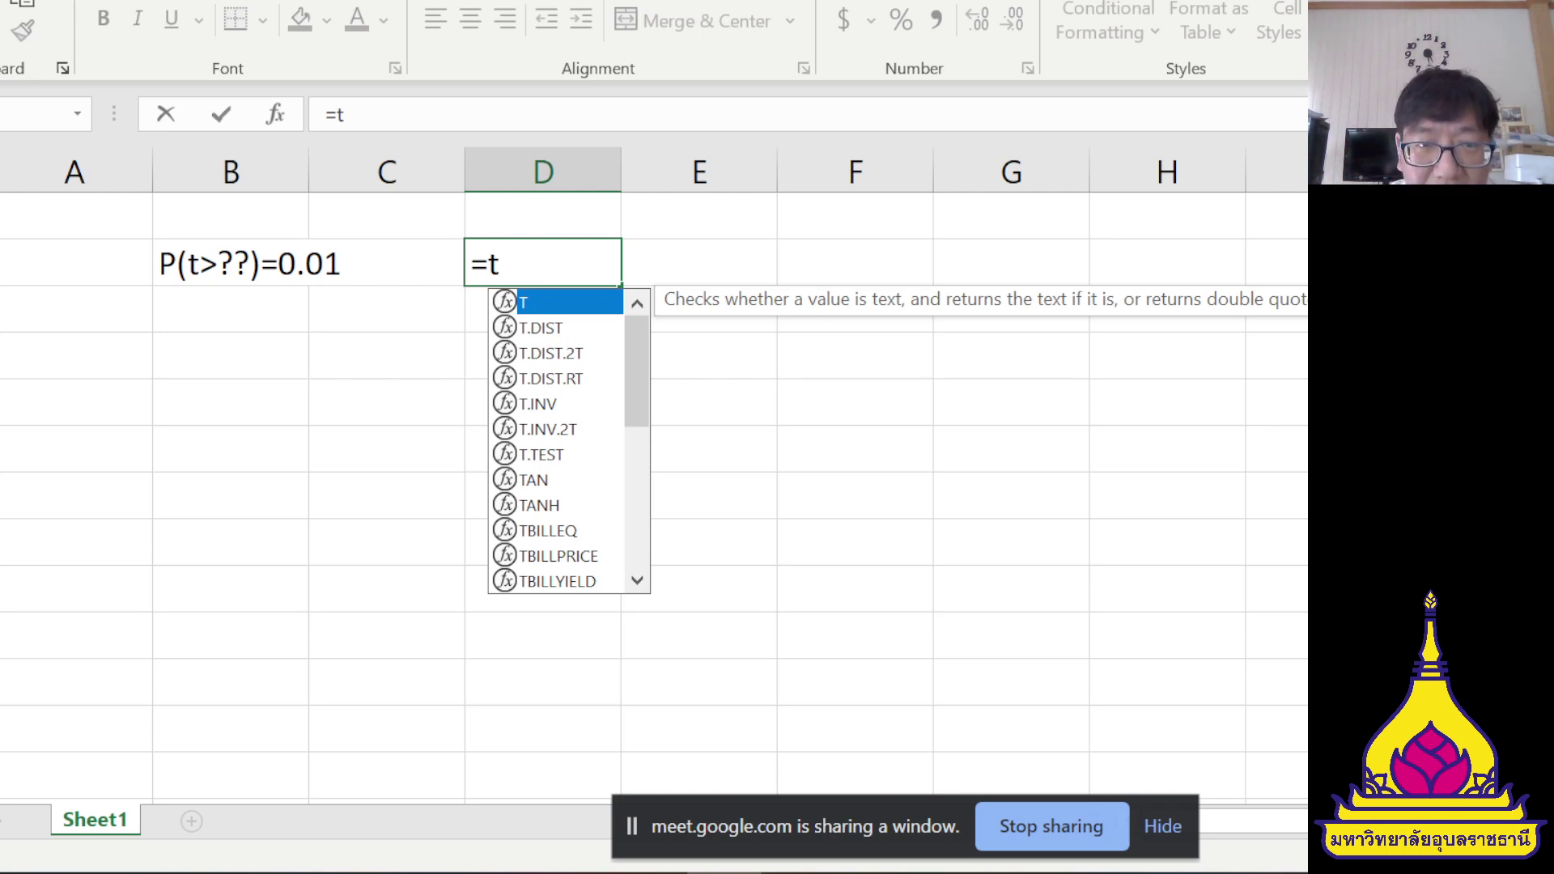
text(.)
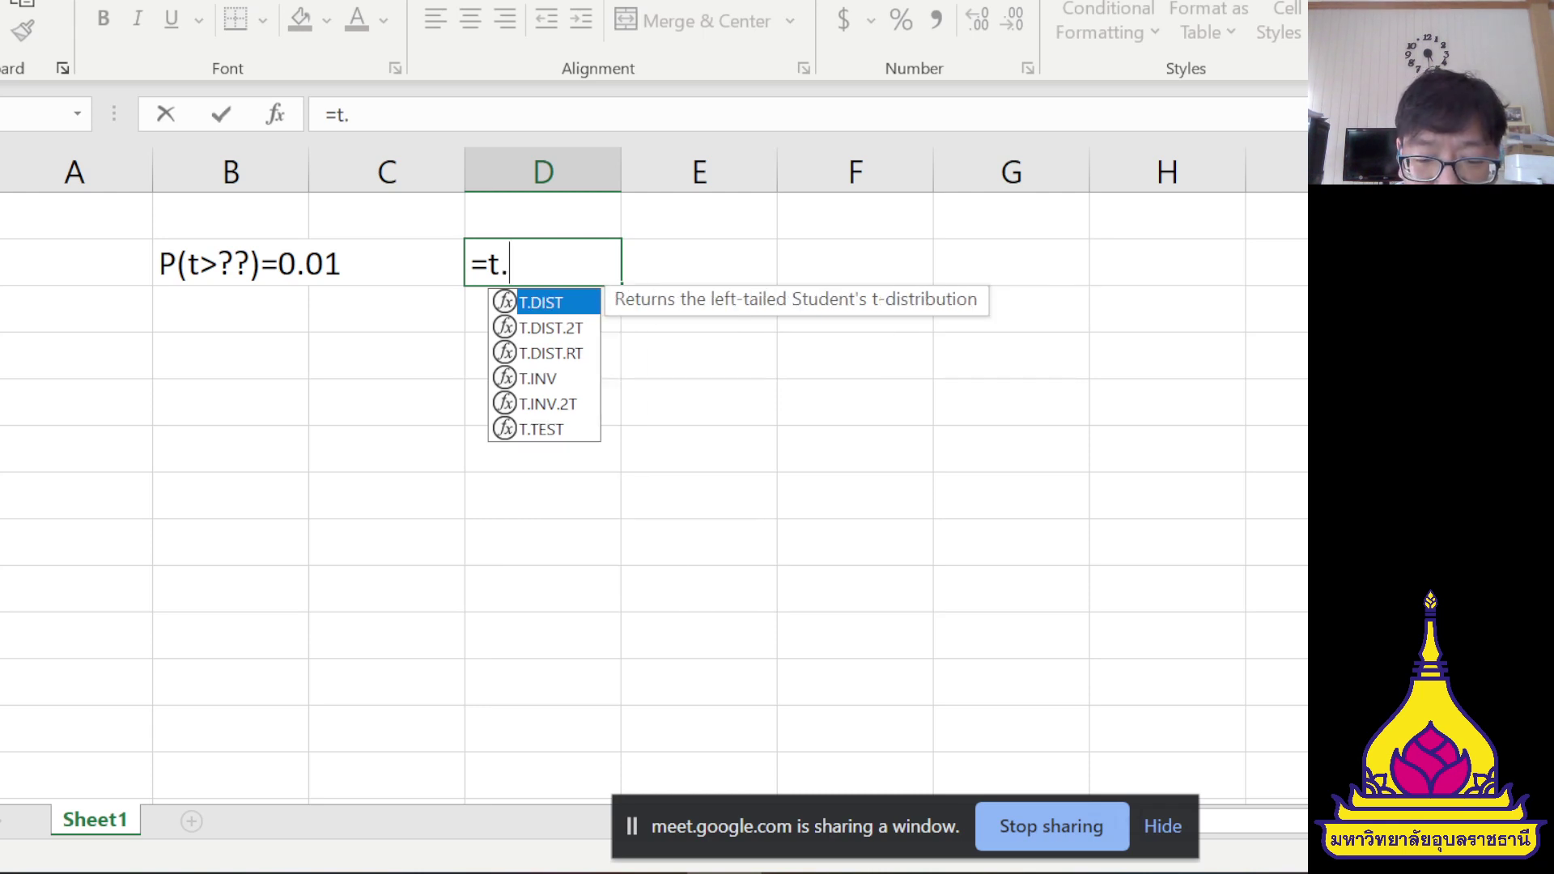
text(inv)
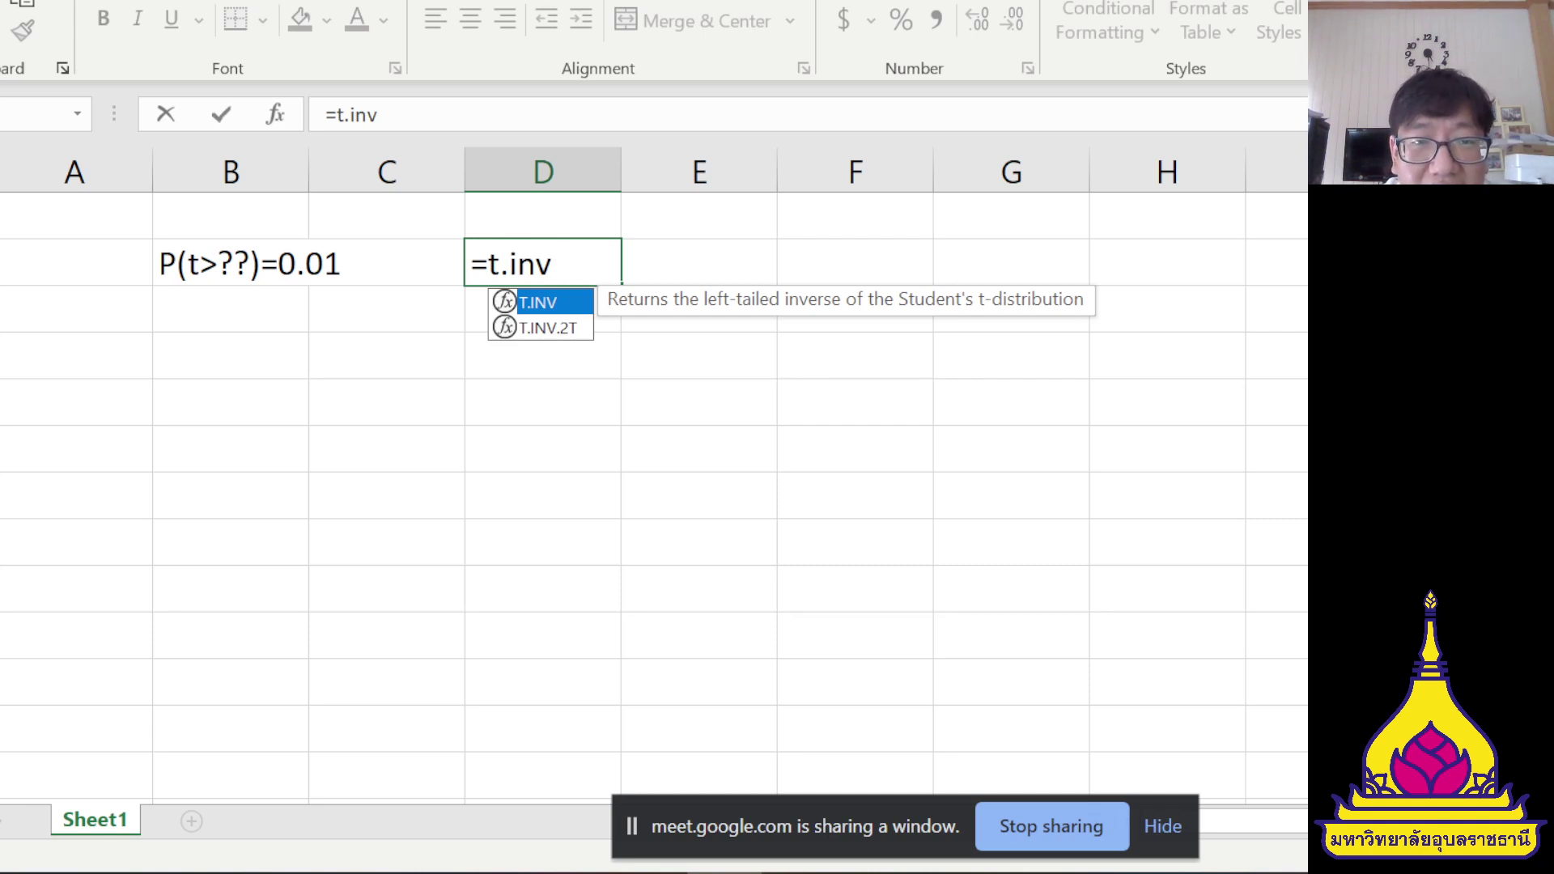
click(565, 331)
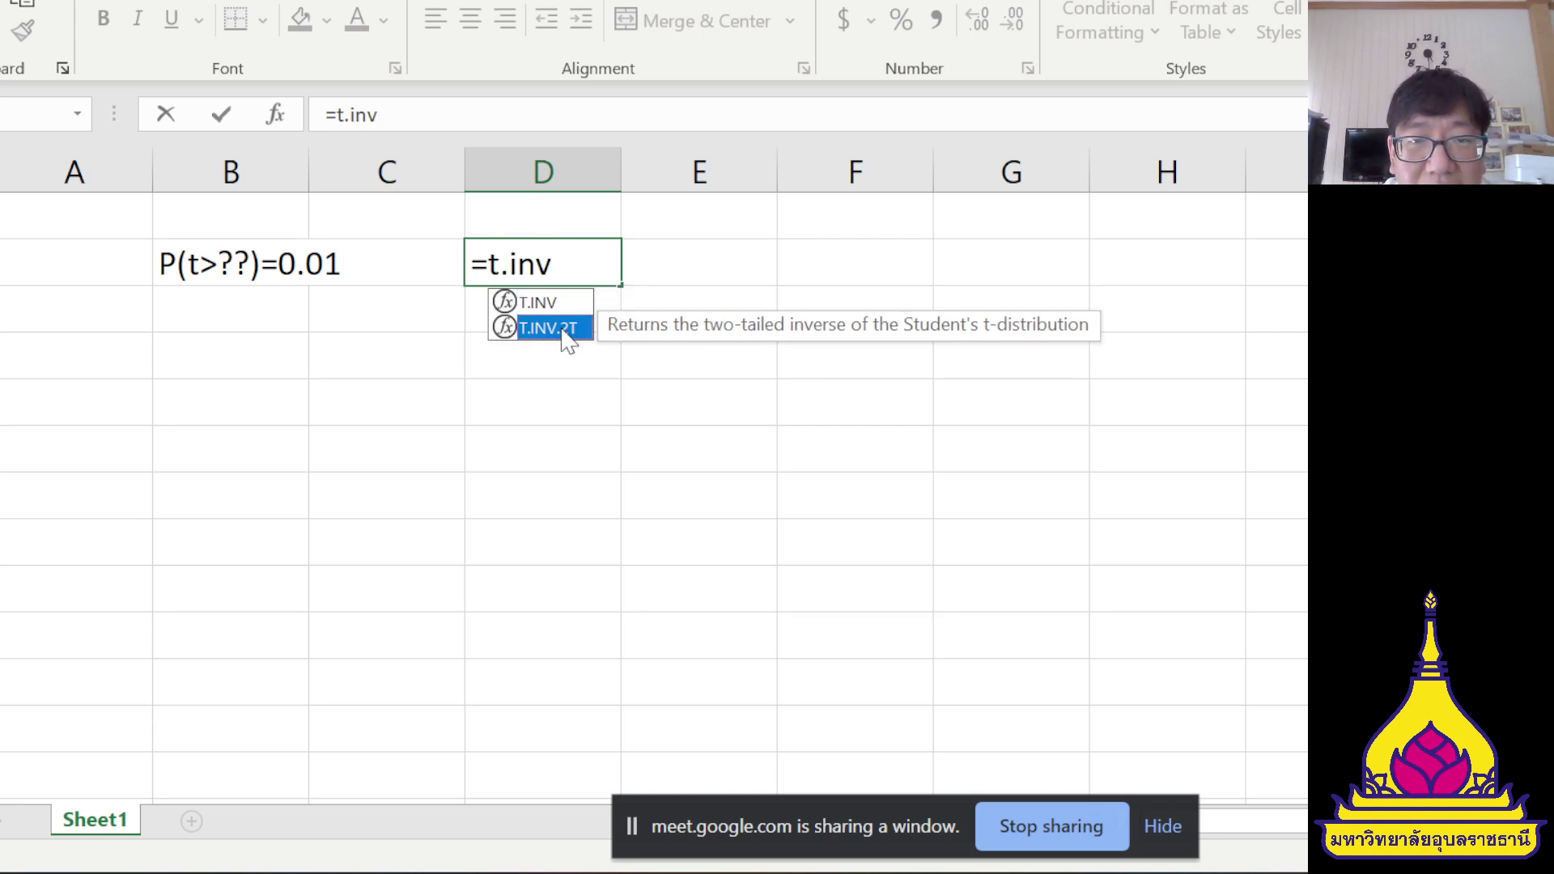
click(552, 311)
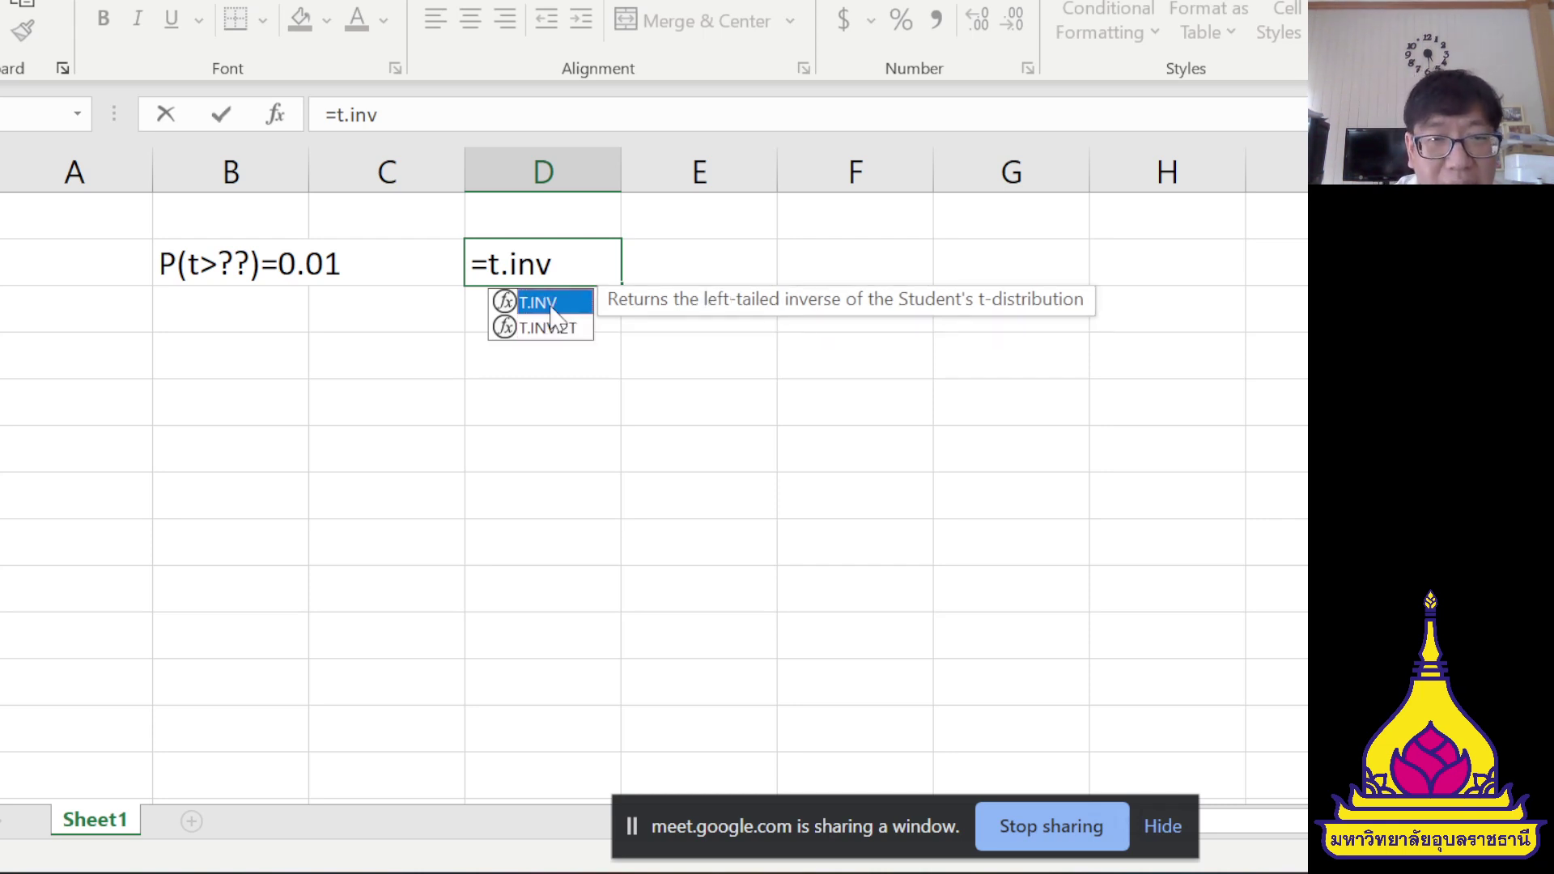
double_click(551, 305)
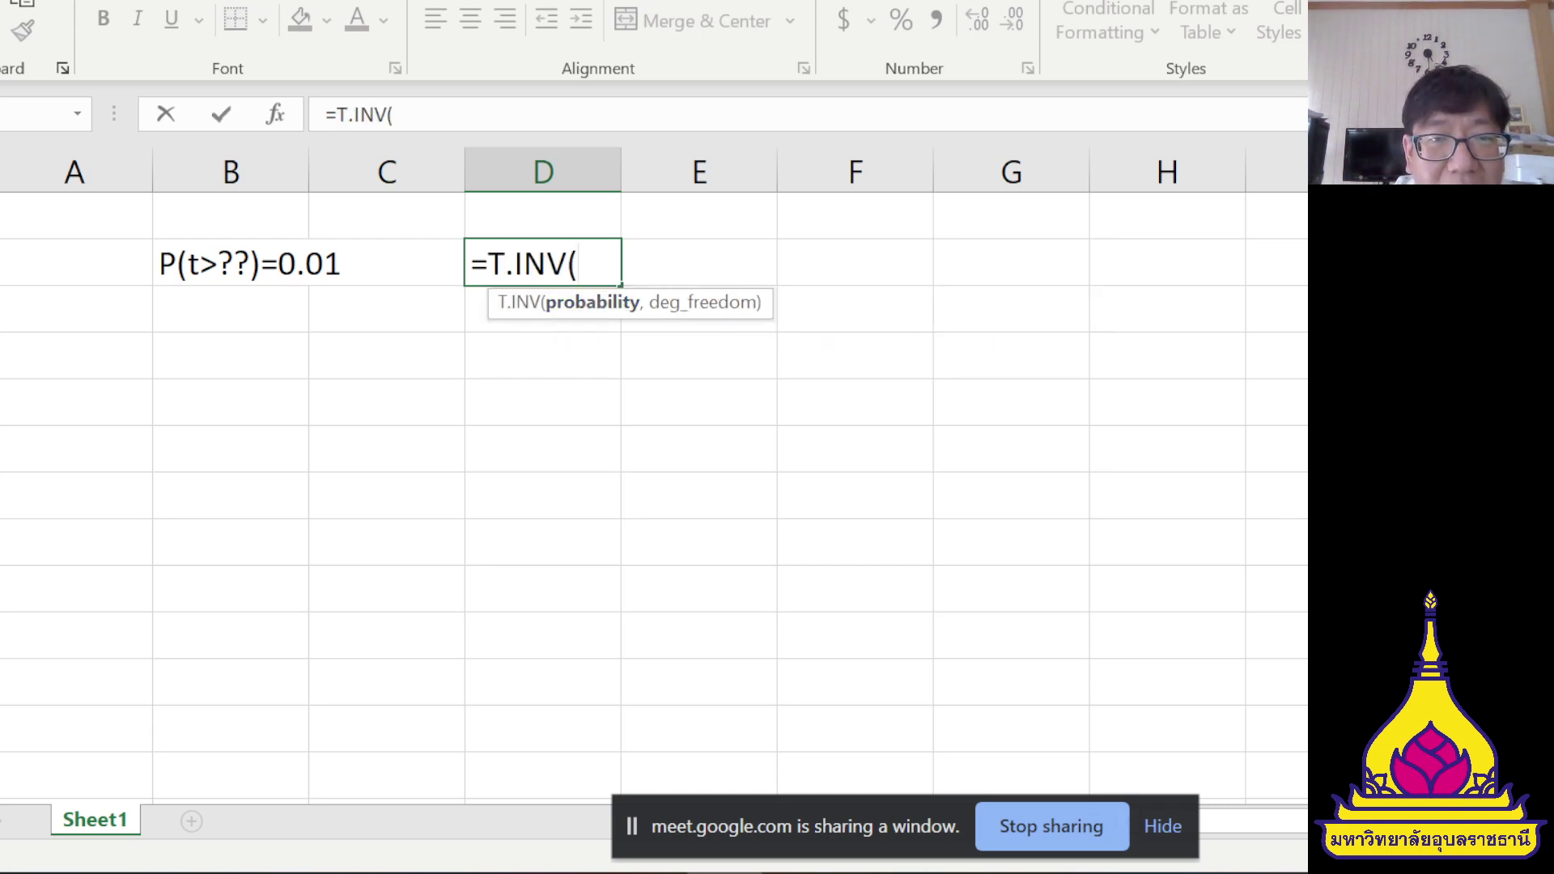
text(0.0)
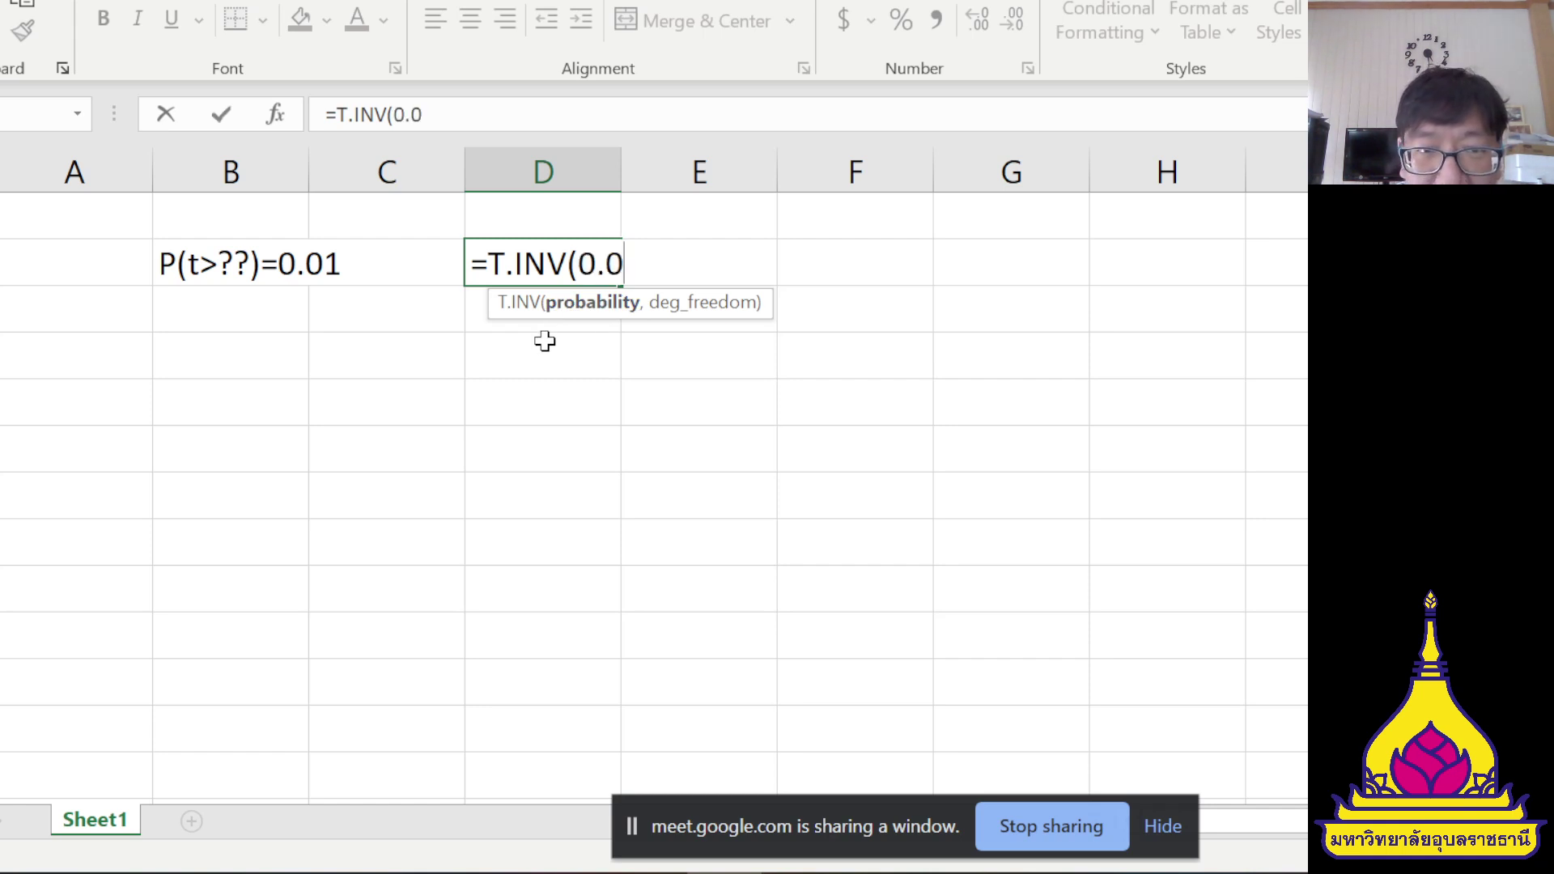
text(1,)
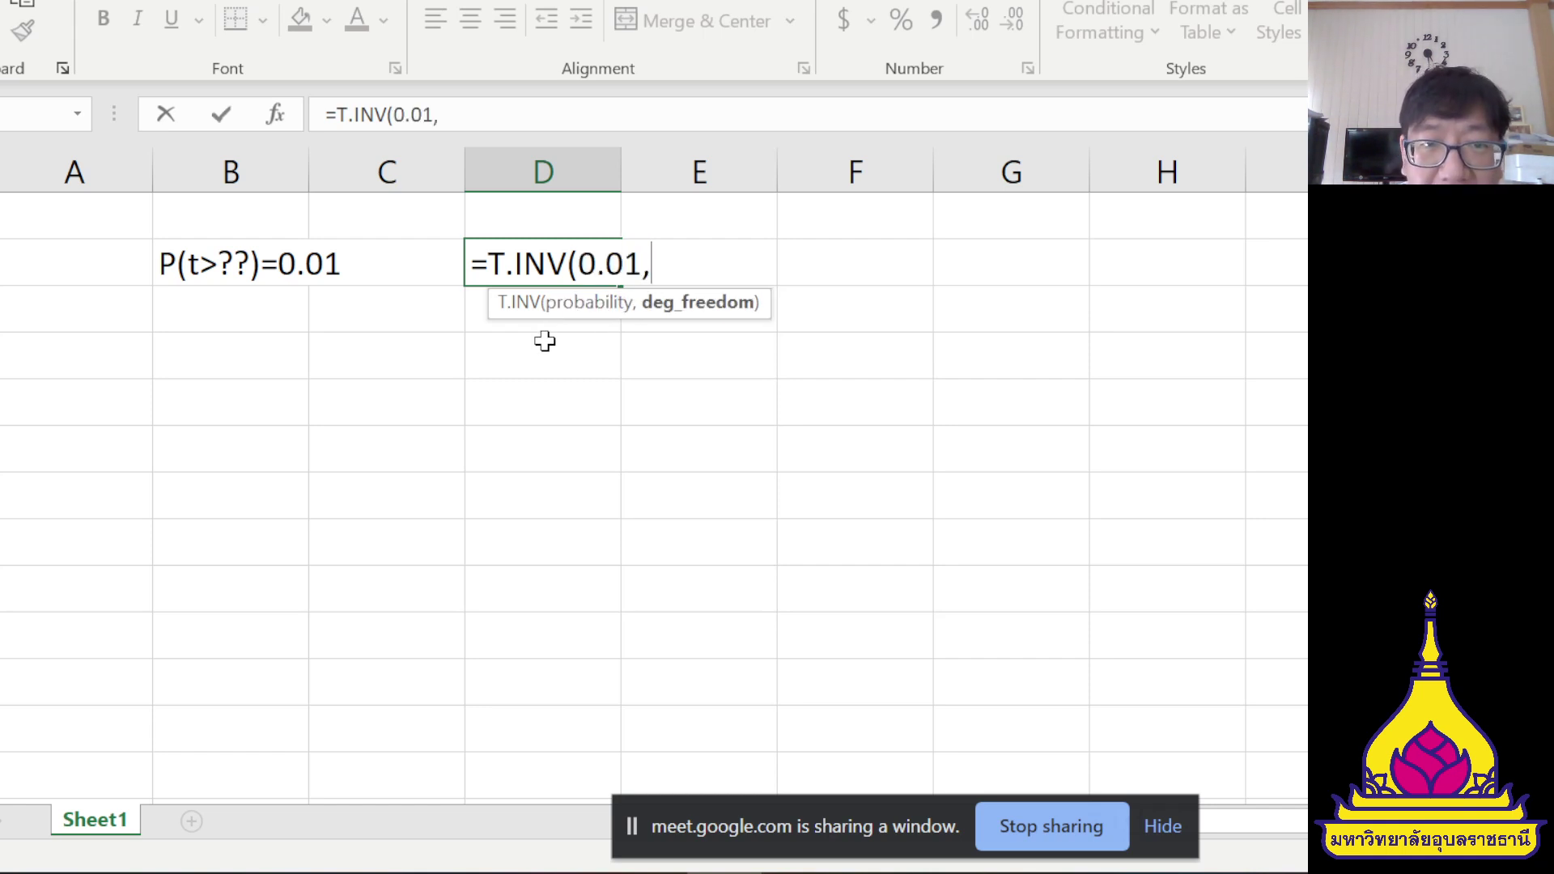
text(10)
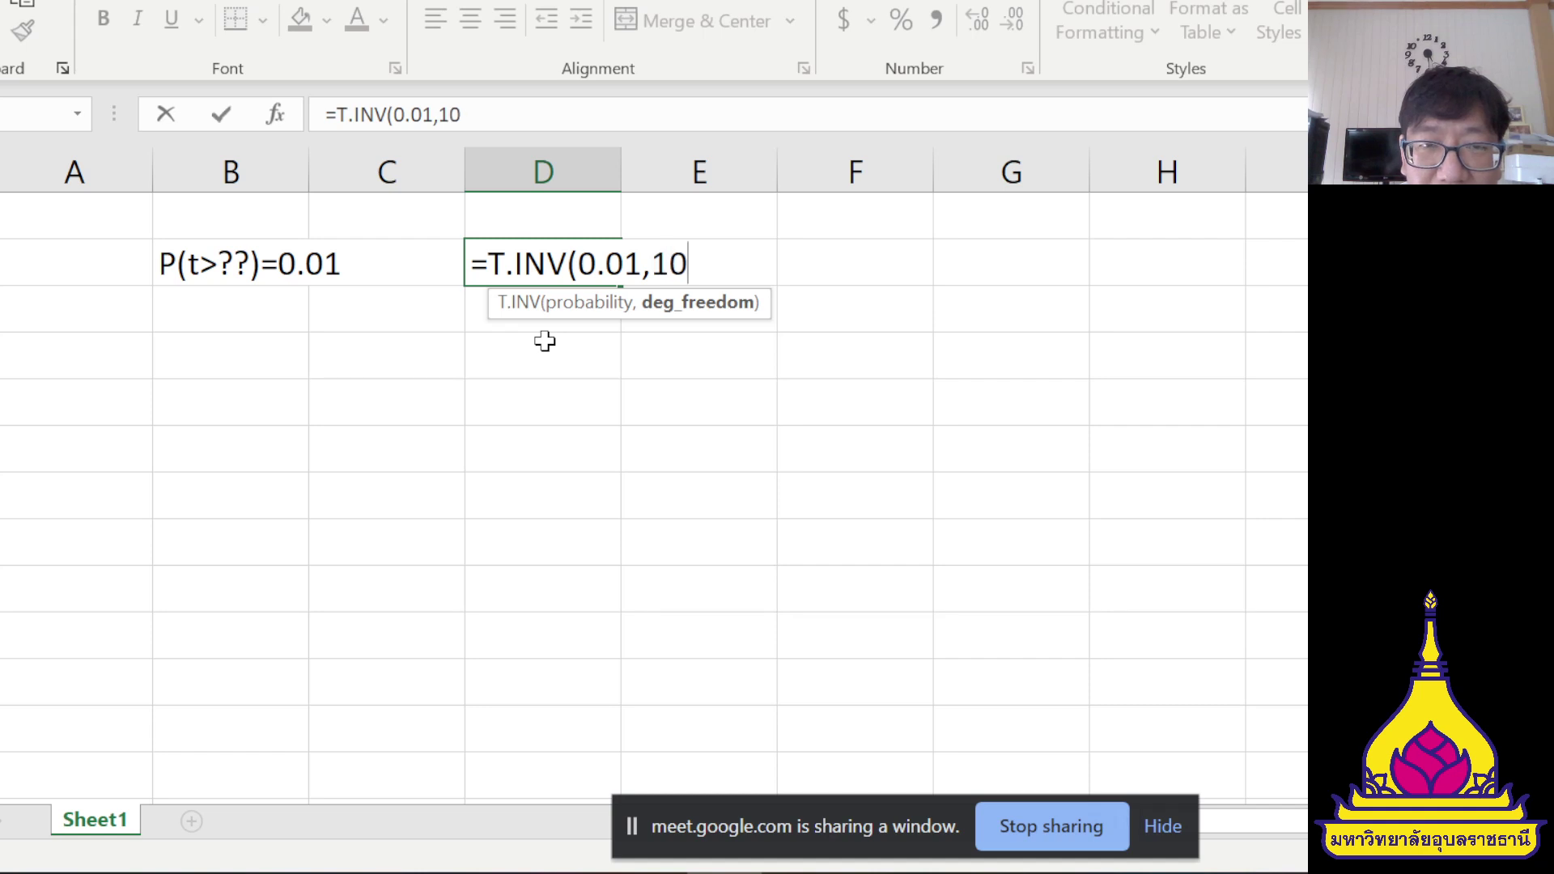
text())
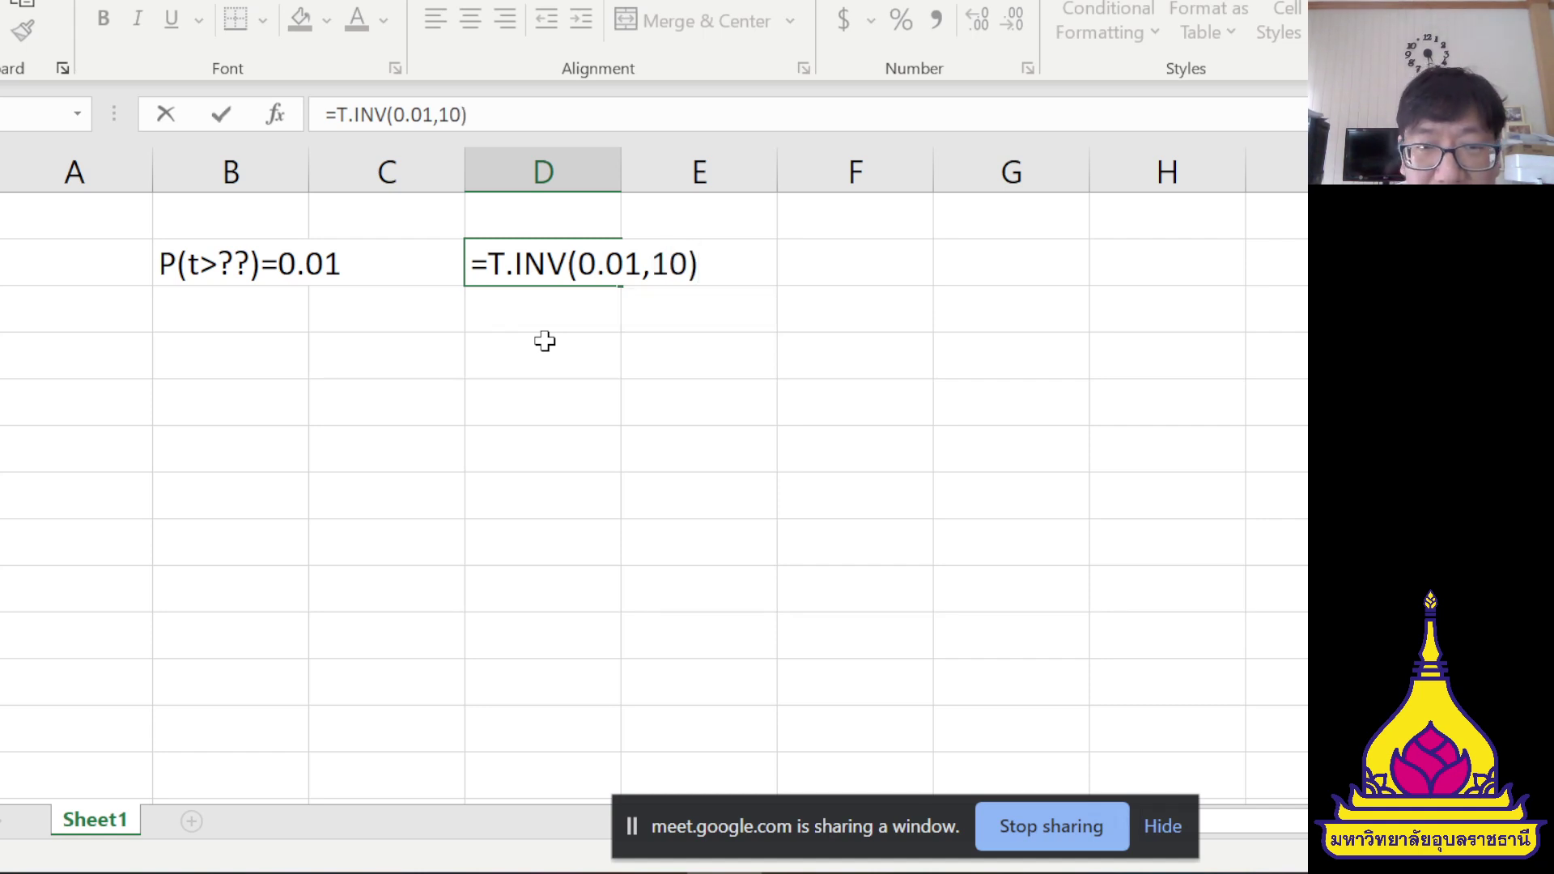
key(Return)
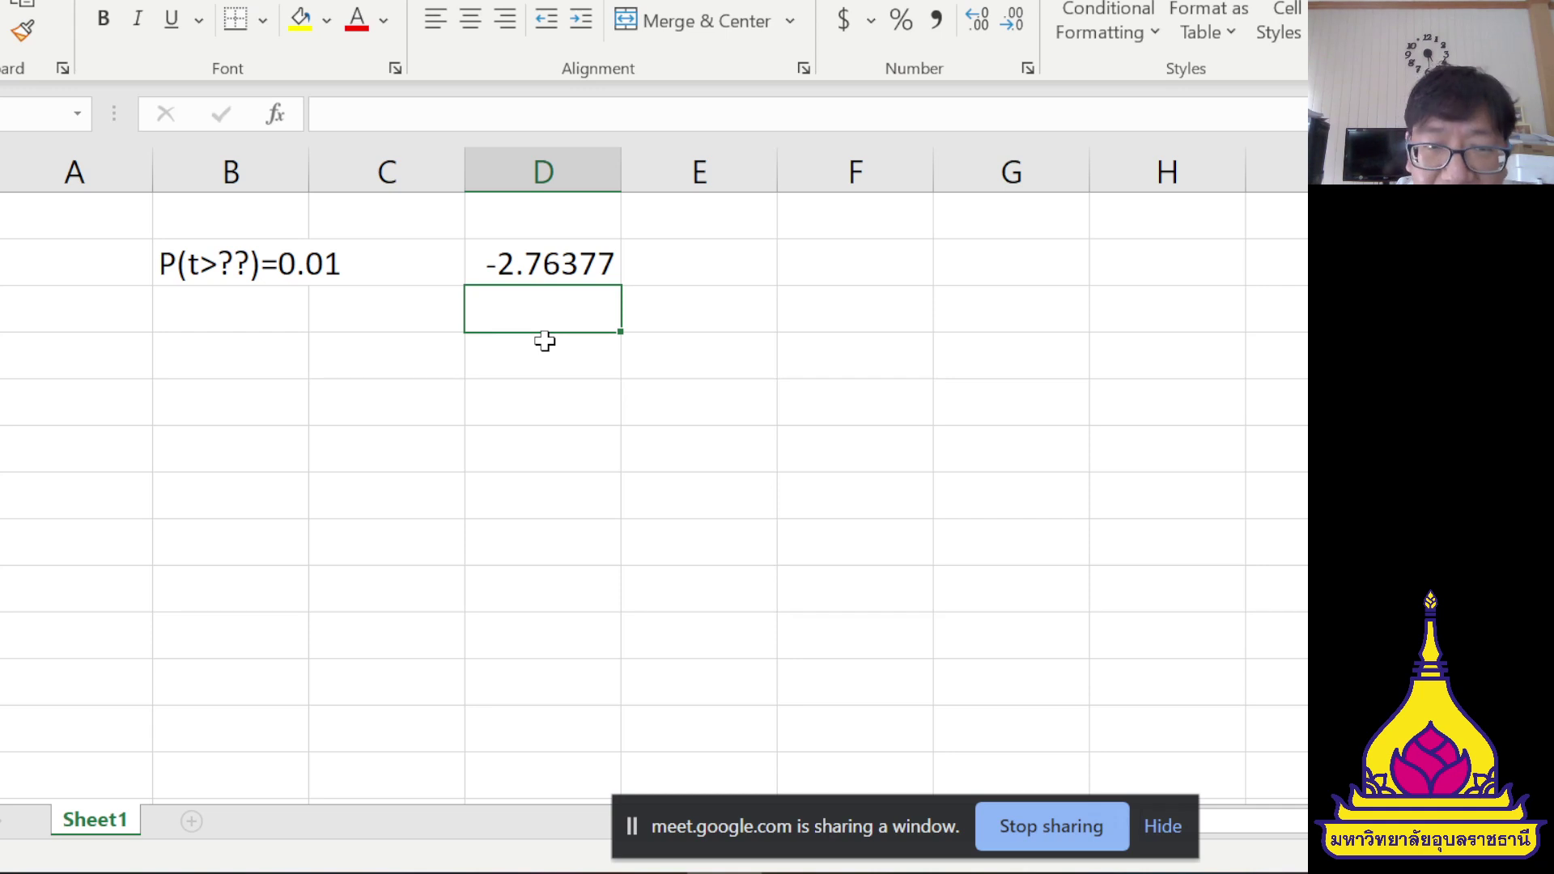
double_click(544, 298)
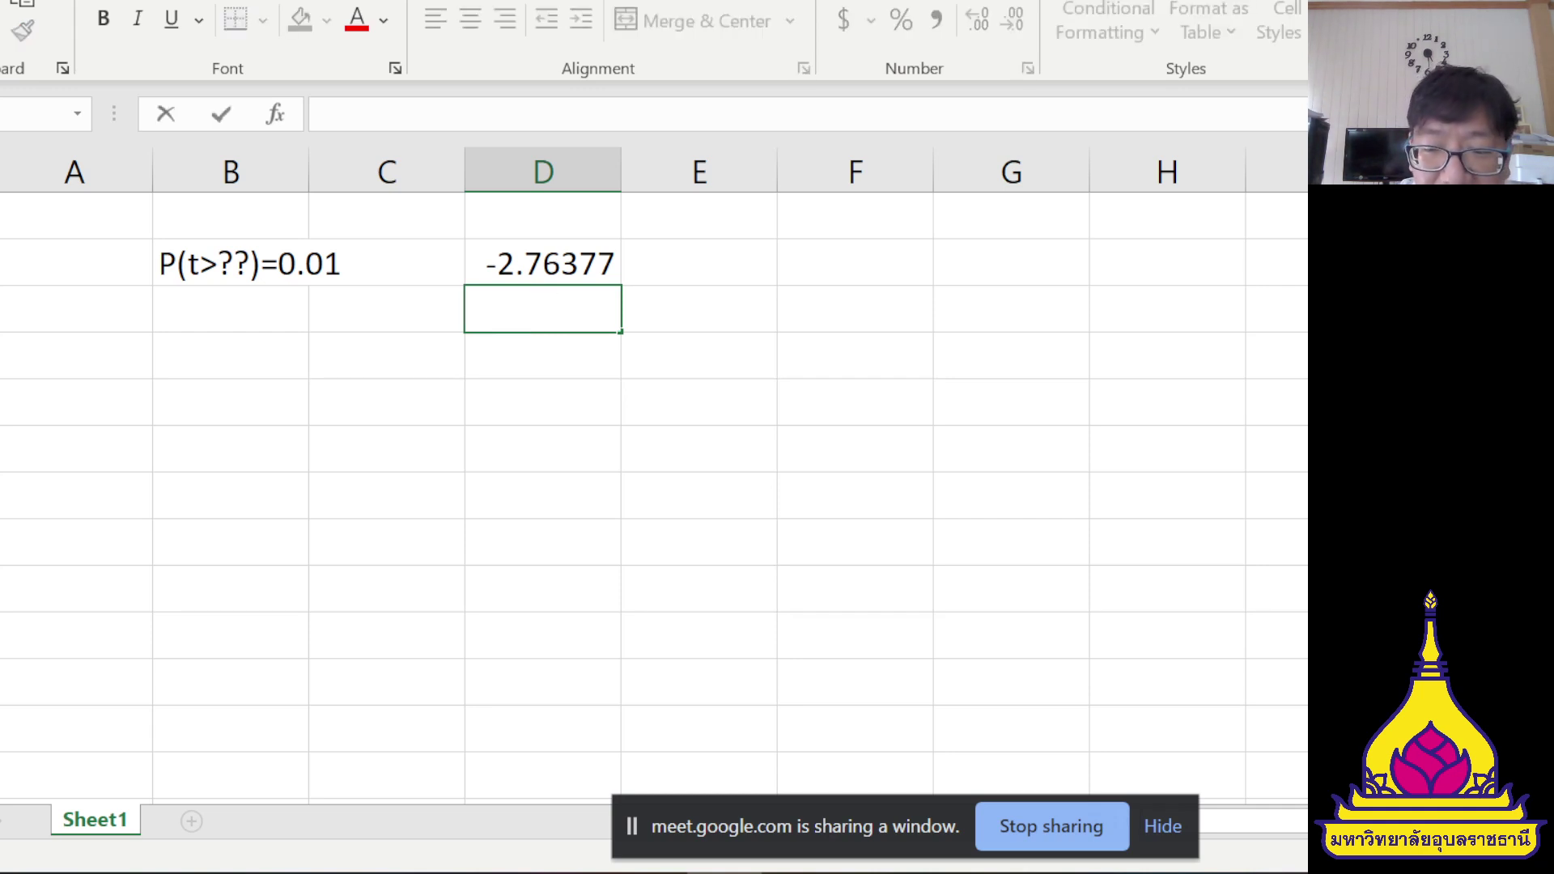
text(=t)
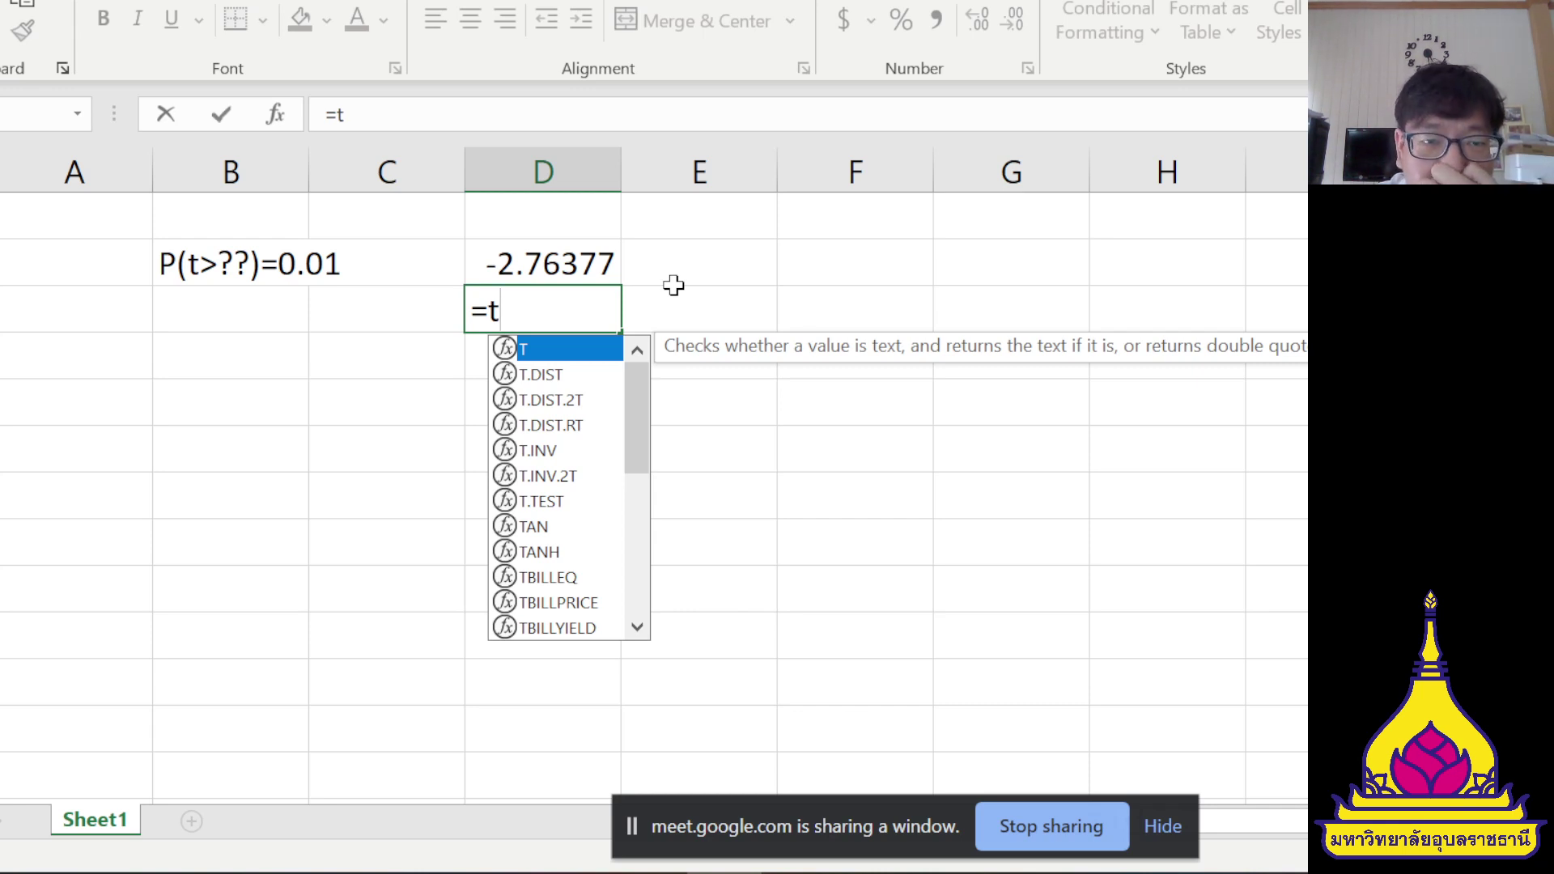
key(Escape)
key(Escape)
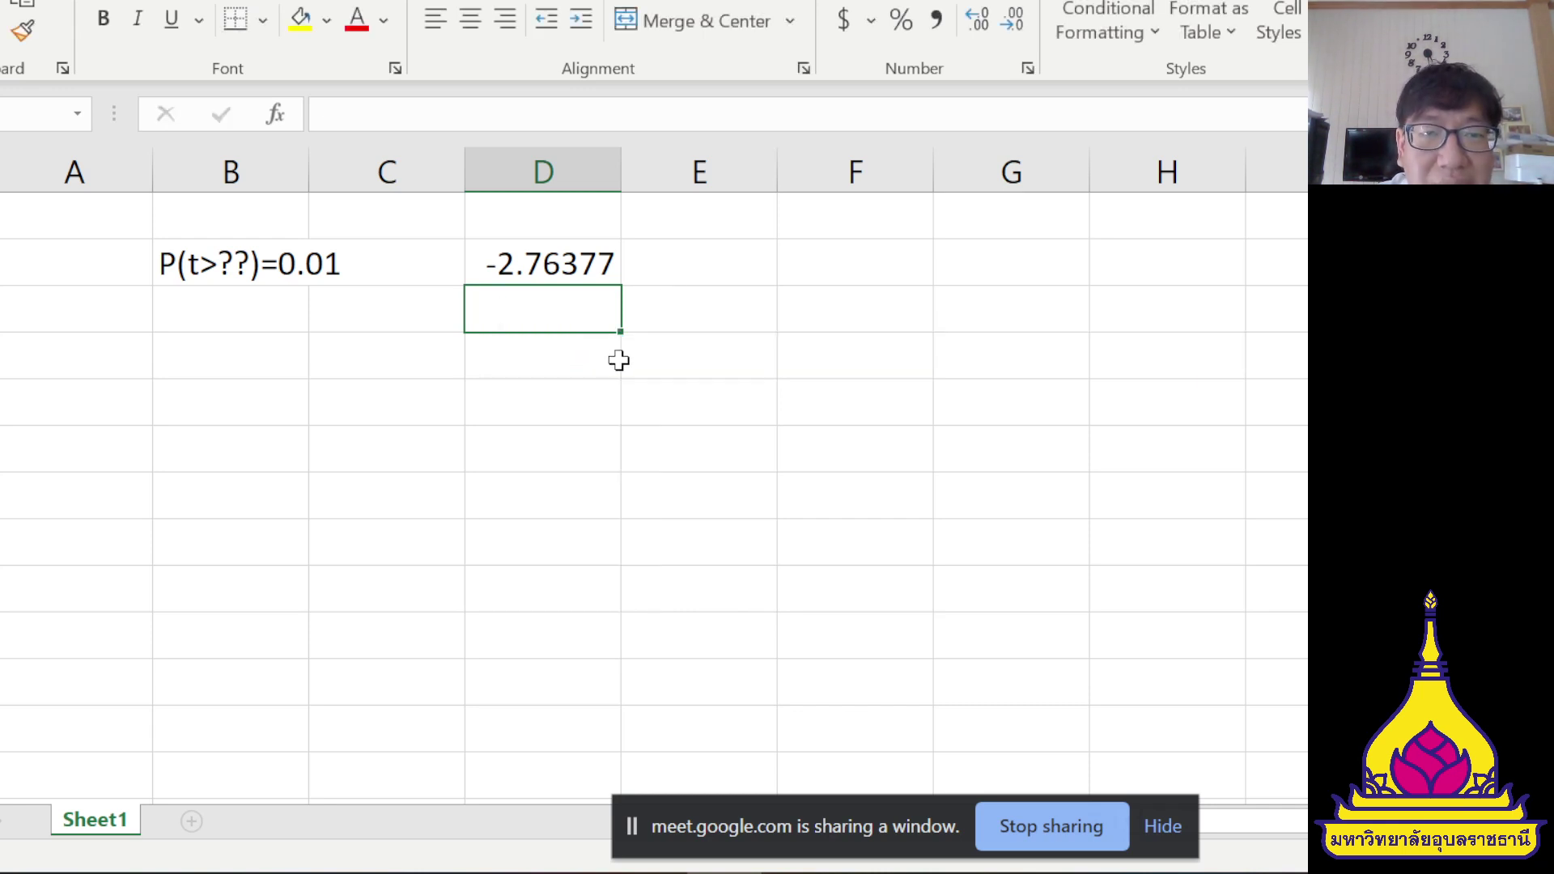
key(BackSpace)
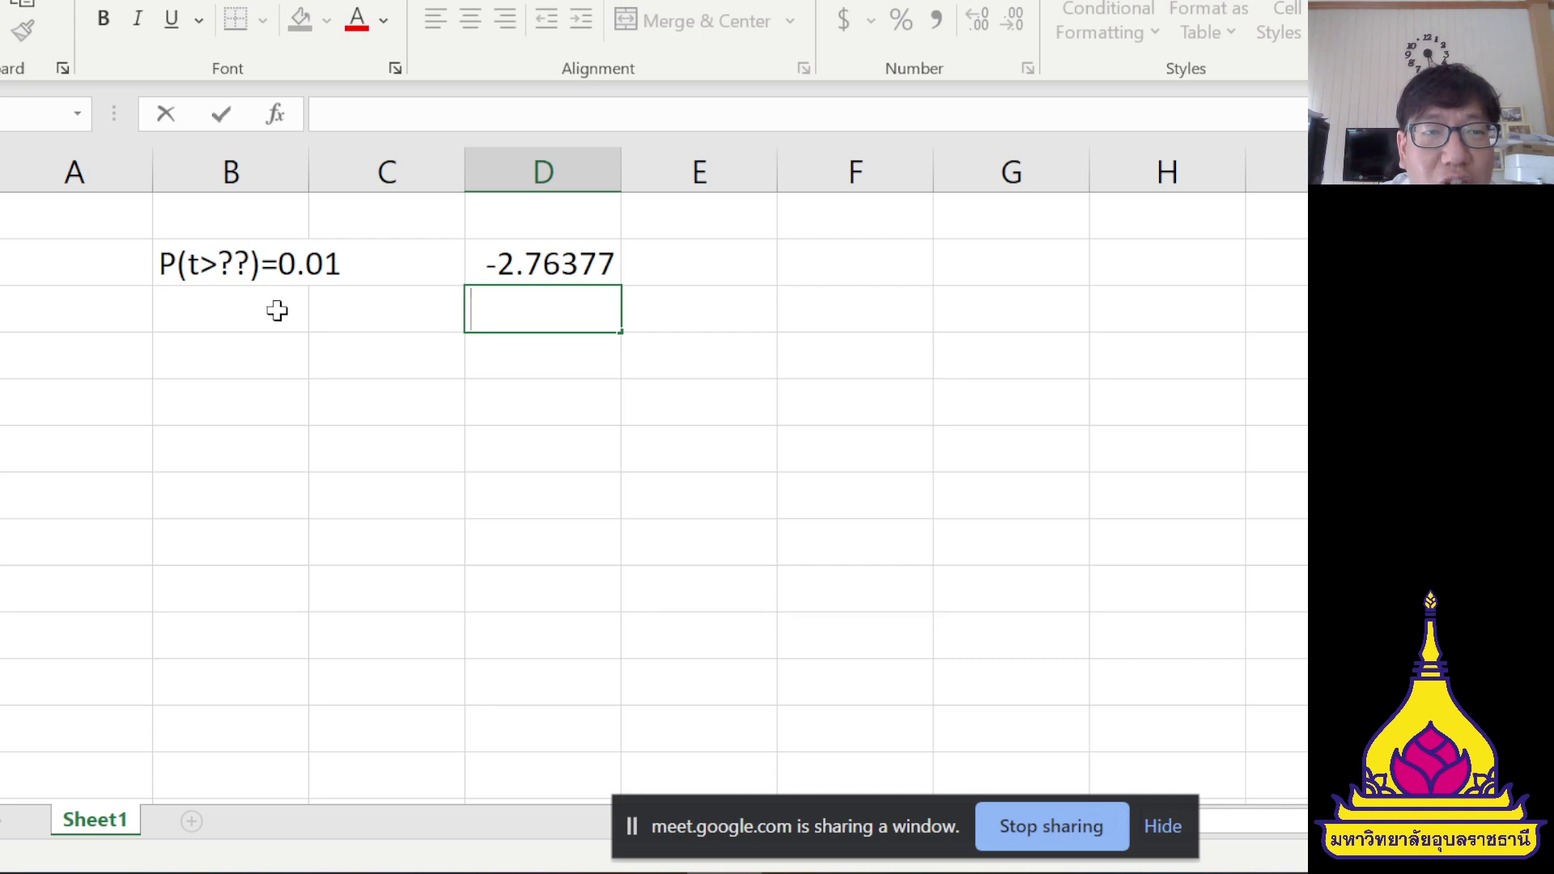
click(235, 315)
key(BackSpace)
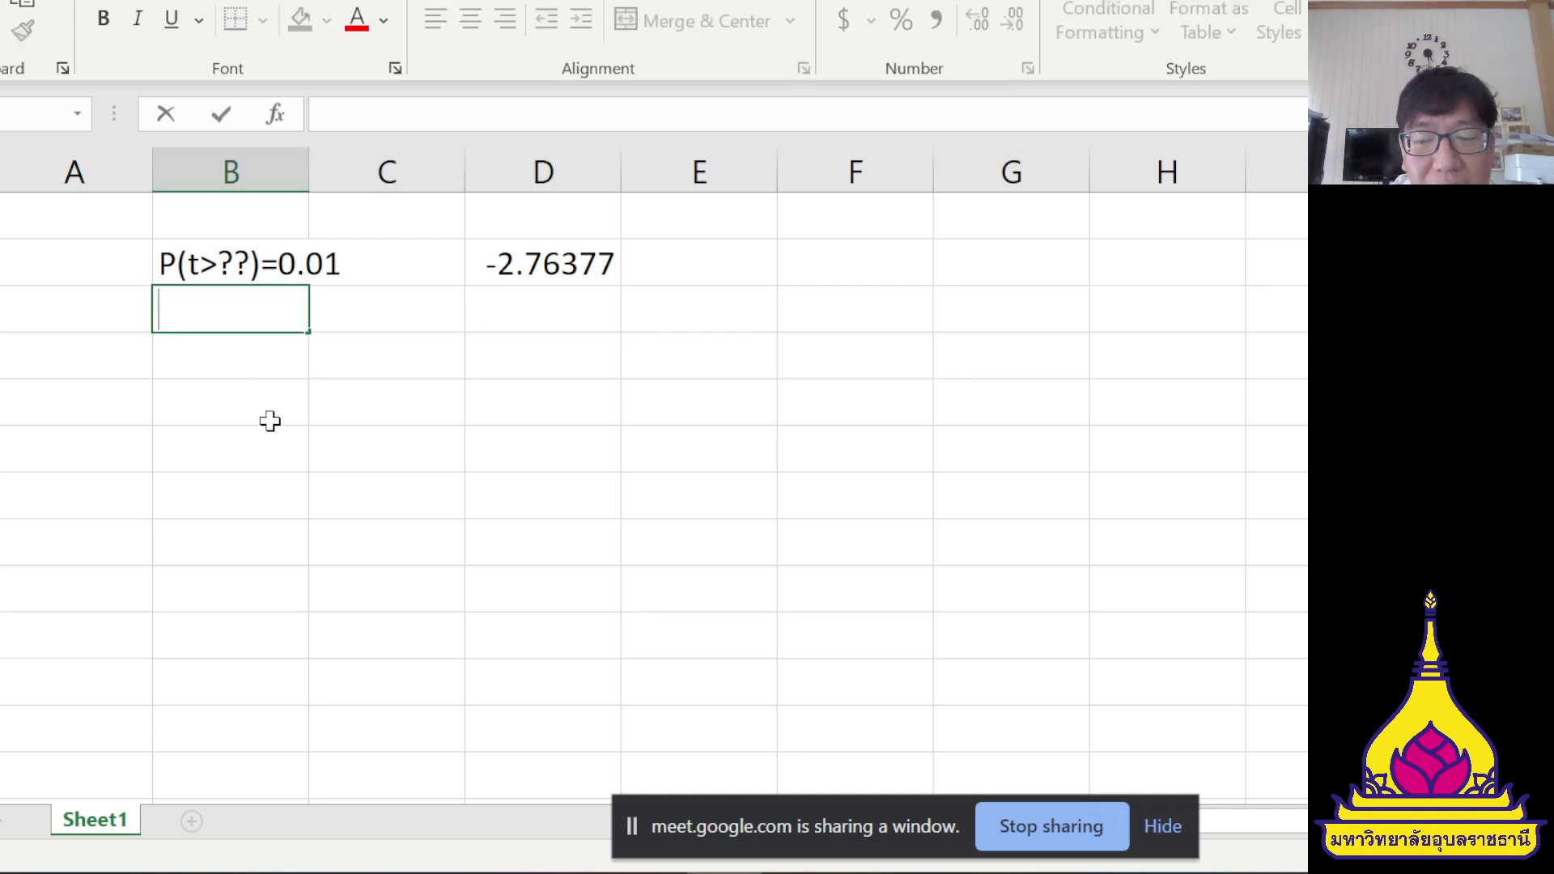
text(P(t>??)=0.01)
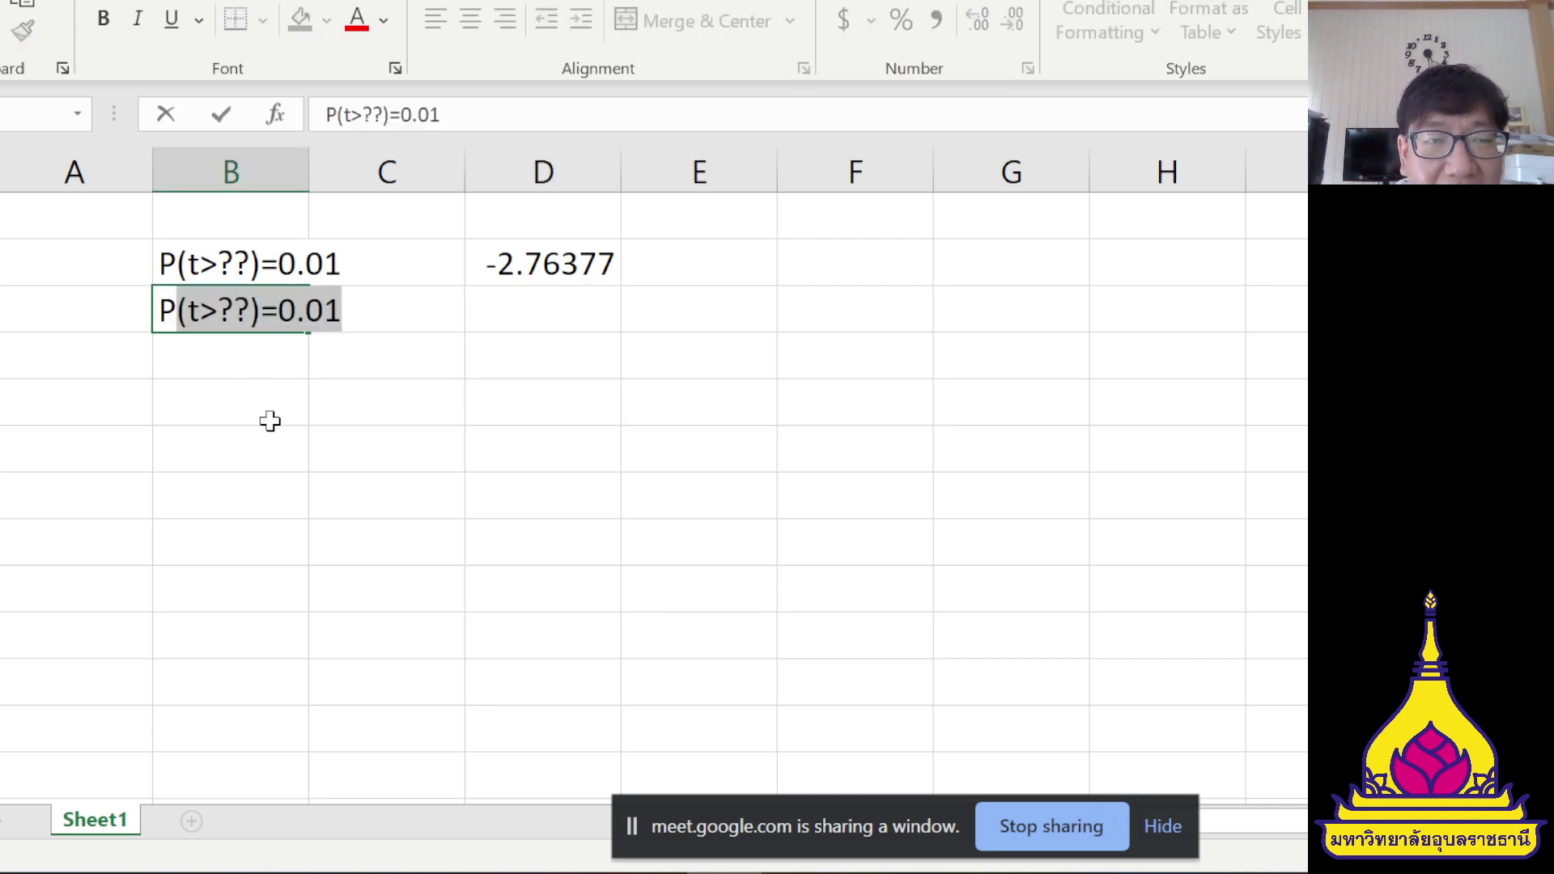
key(Right)
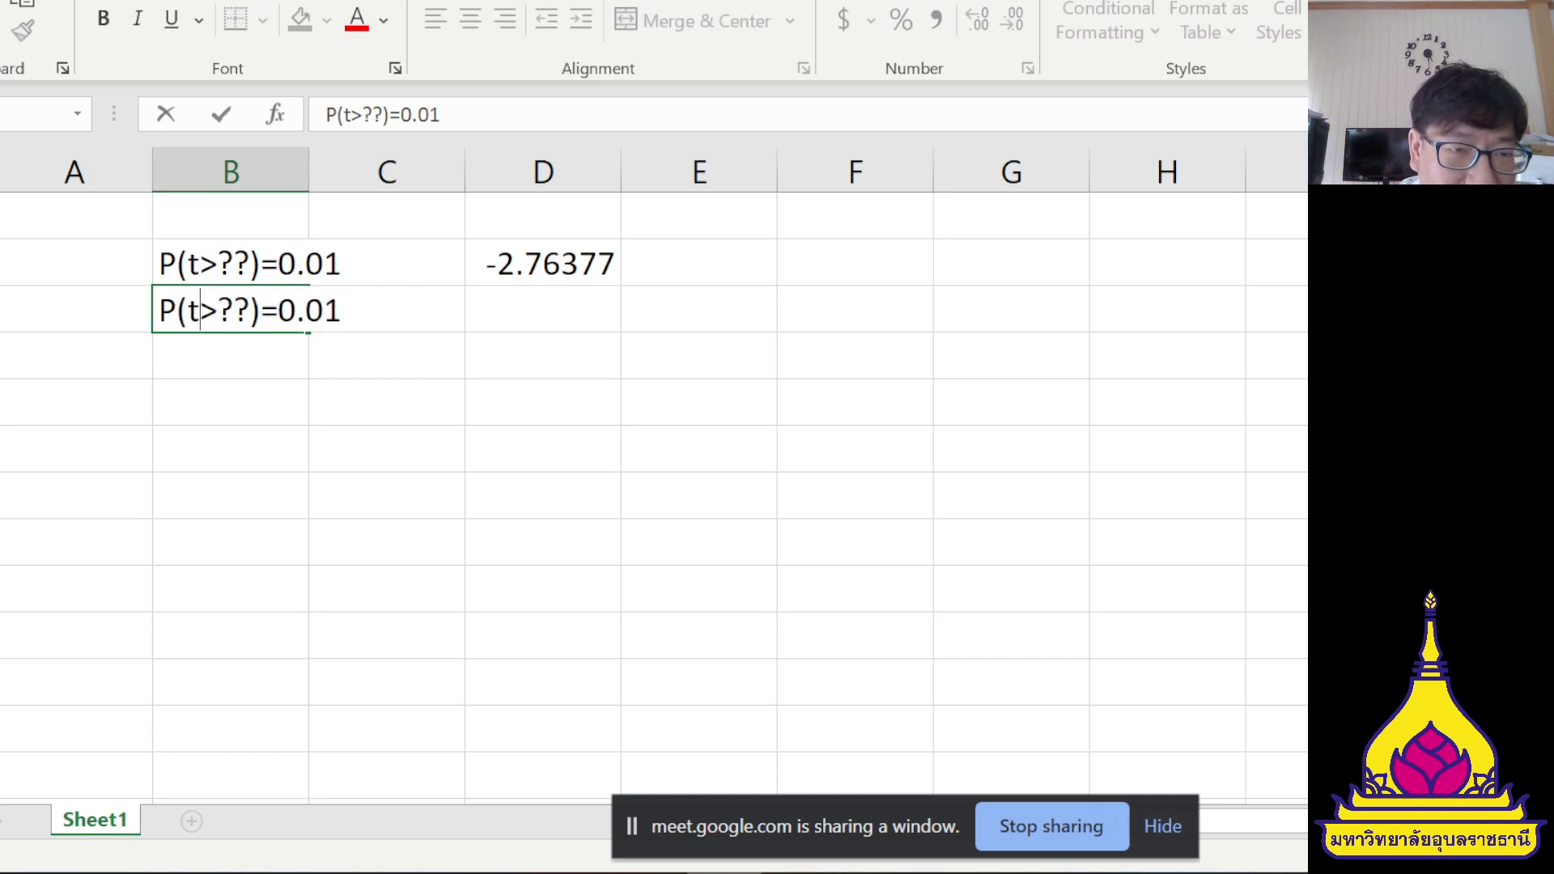
key(Escape)
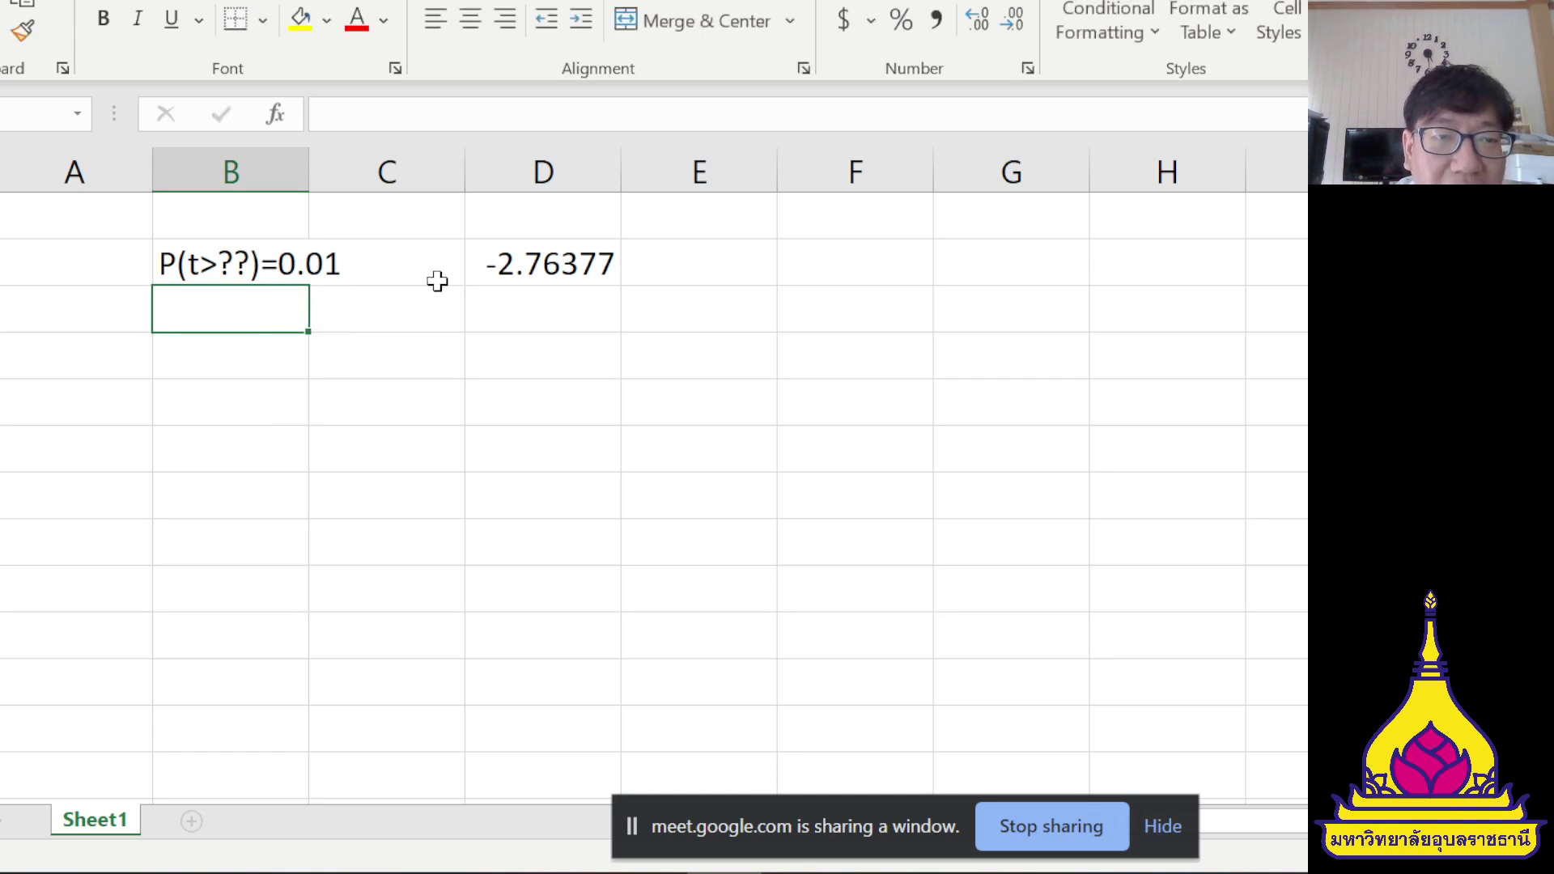
- Add a minus sign to the column D formula beside P(t>??)=0.01 so it reads =-T.INV(0.01,10)
click(276, 263)
click(568, 275)
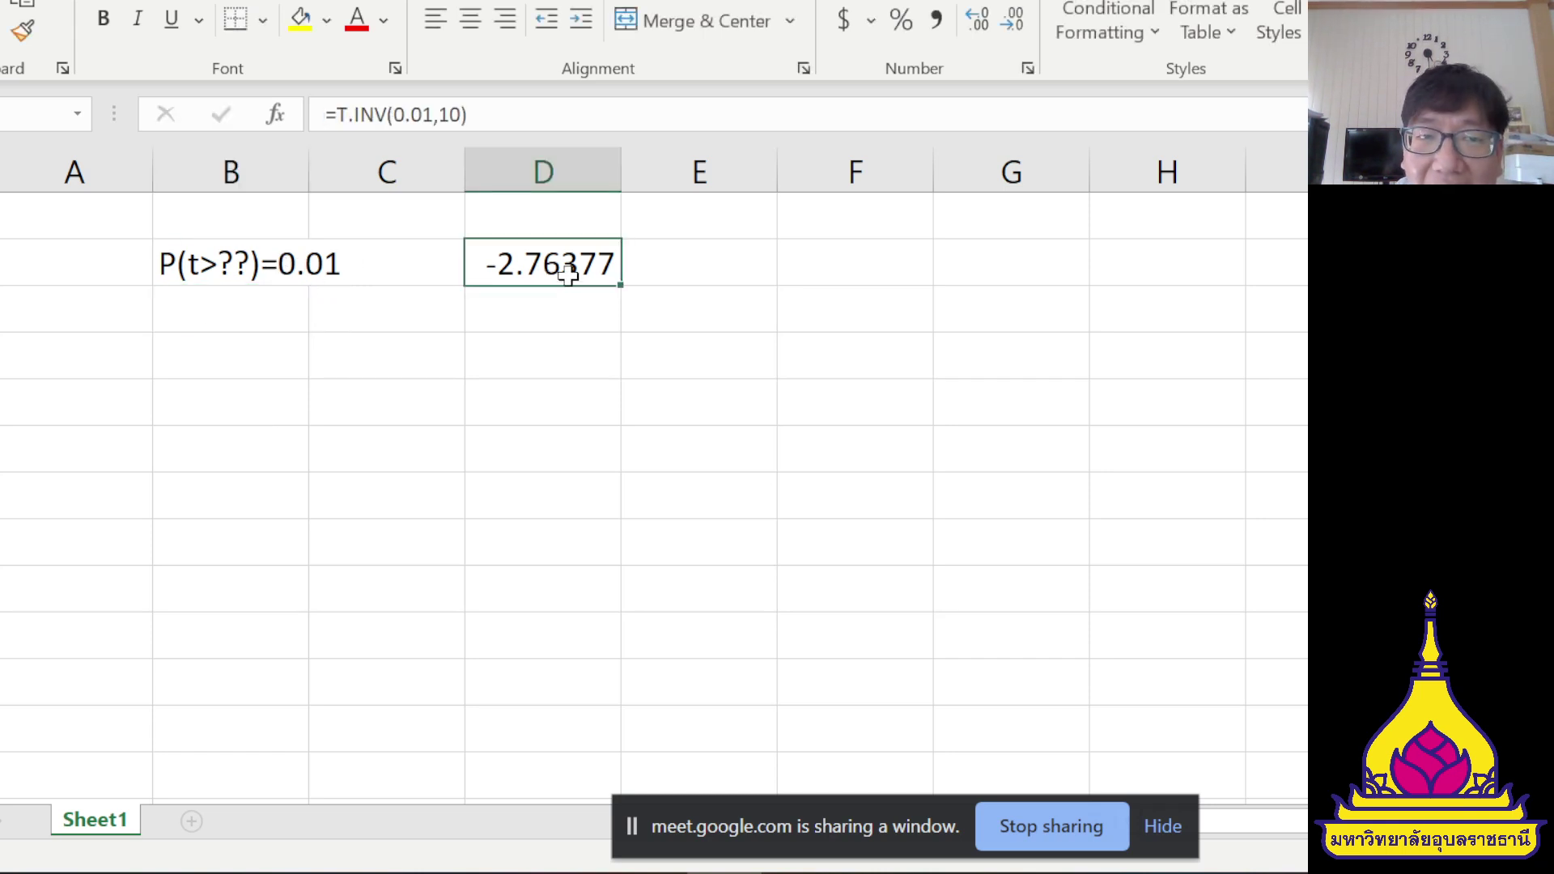
double_click(489, 254)
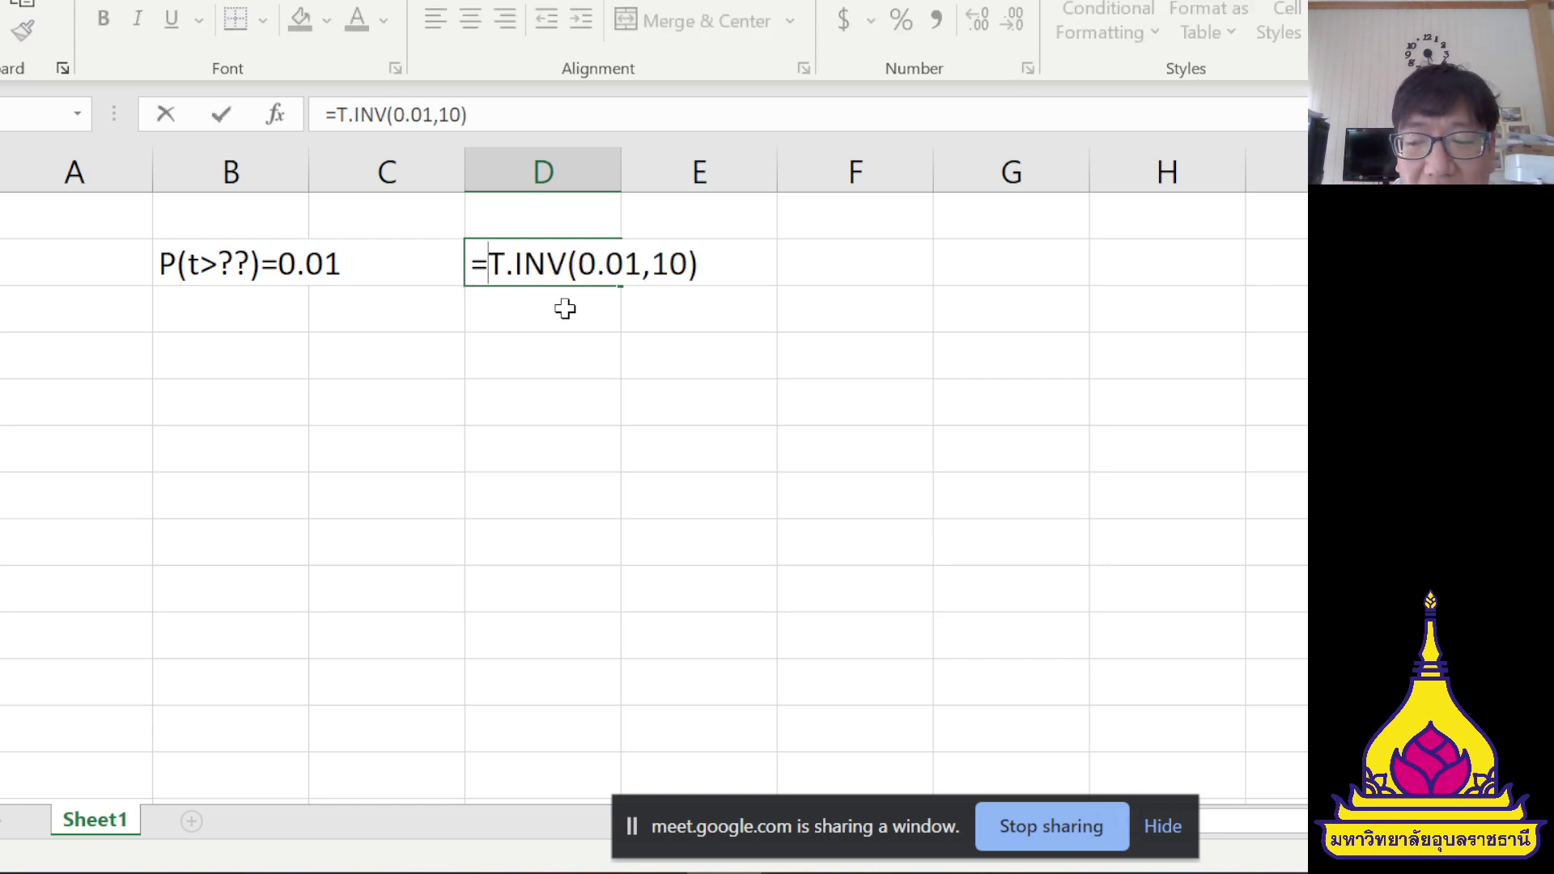
text(-)
key(Return)
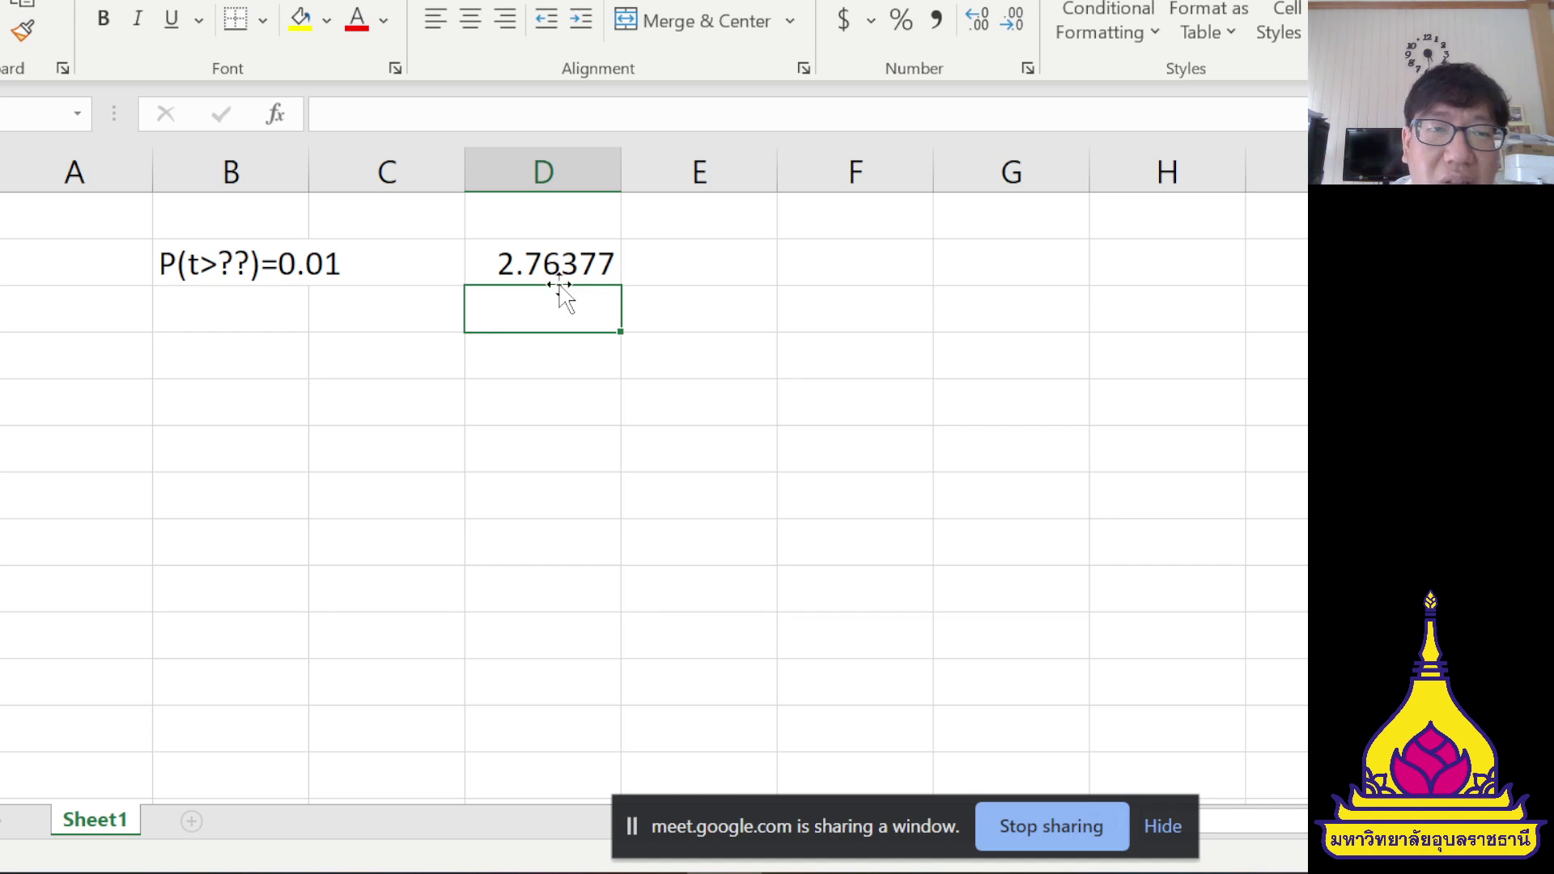
- Try removing the minus sign from the =-T.INV(0.01,10) formula in column D
double_click(557, 263)
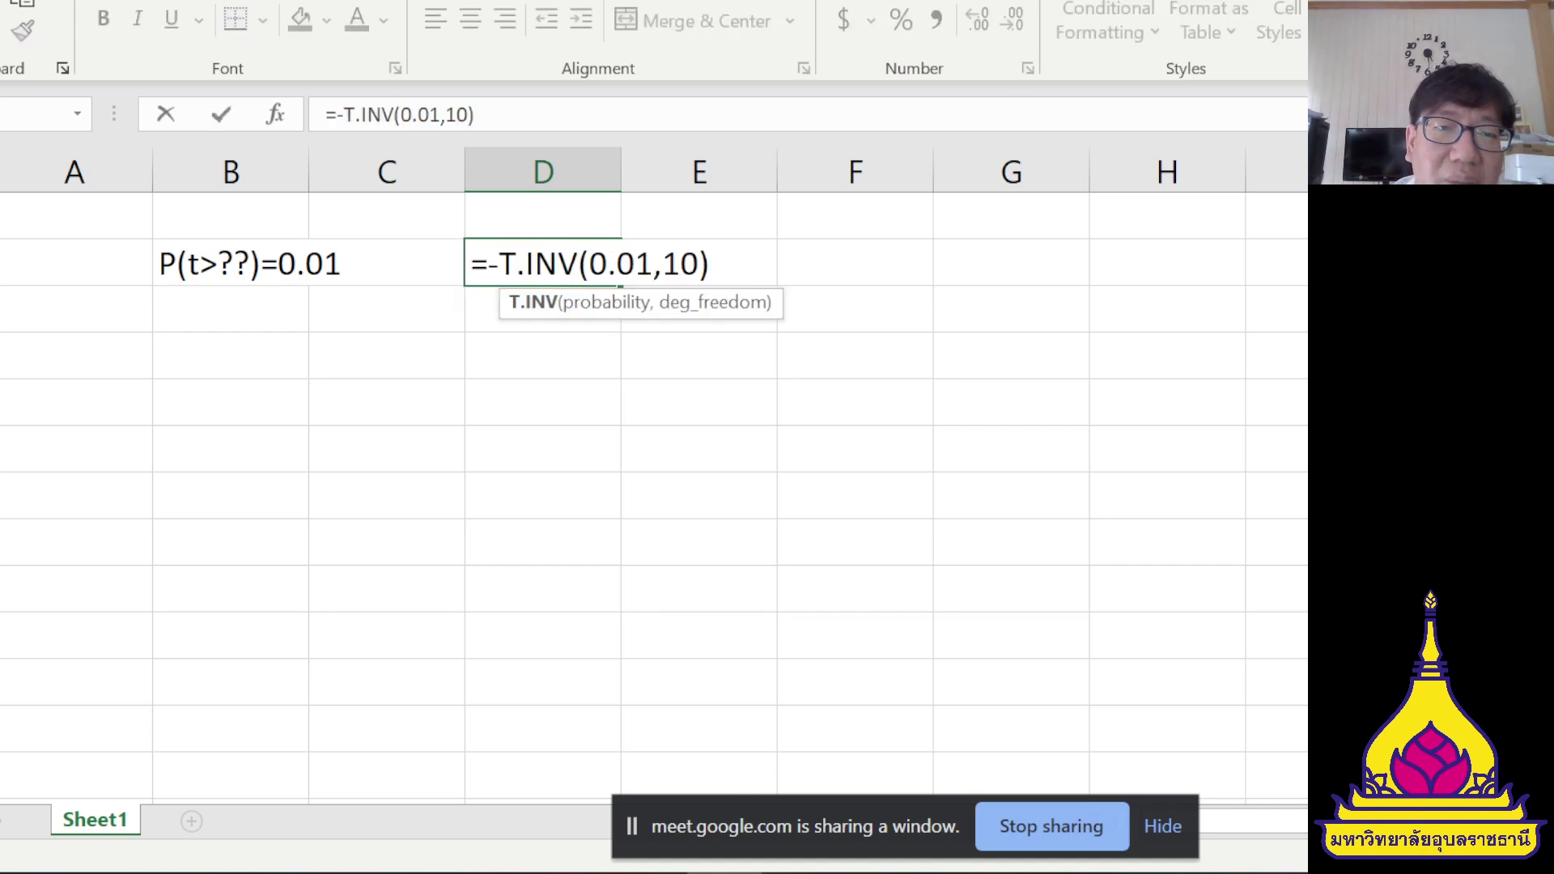
key(Left)
key(Left)
key(Left)
key(Left)
key(Left)
key(shift+Left)
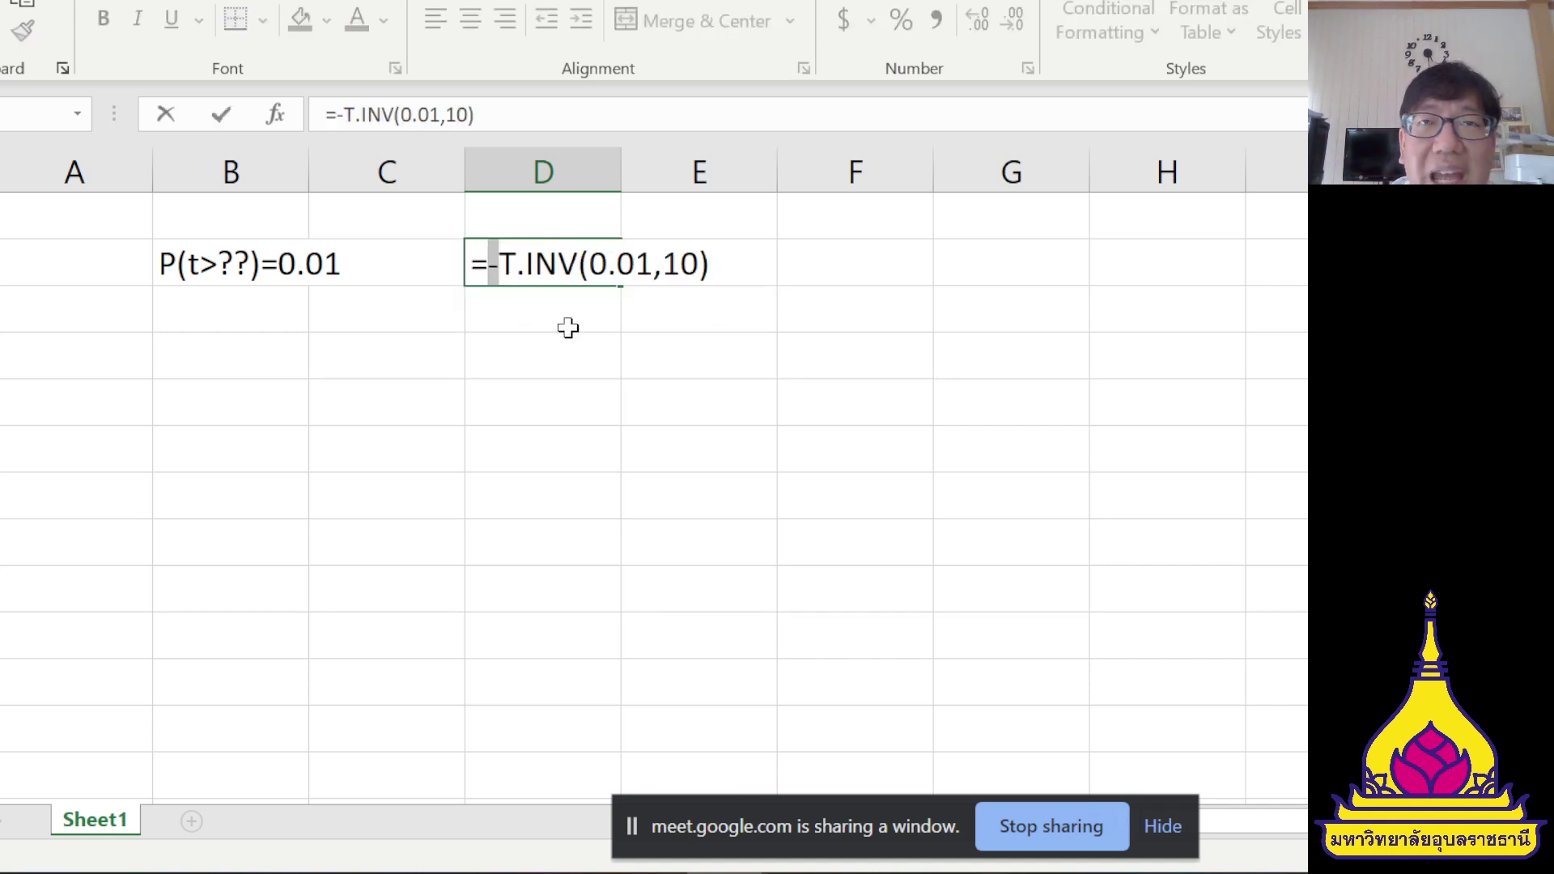
key(BackSpace)
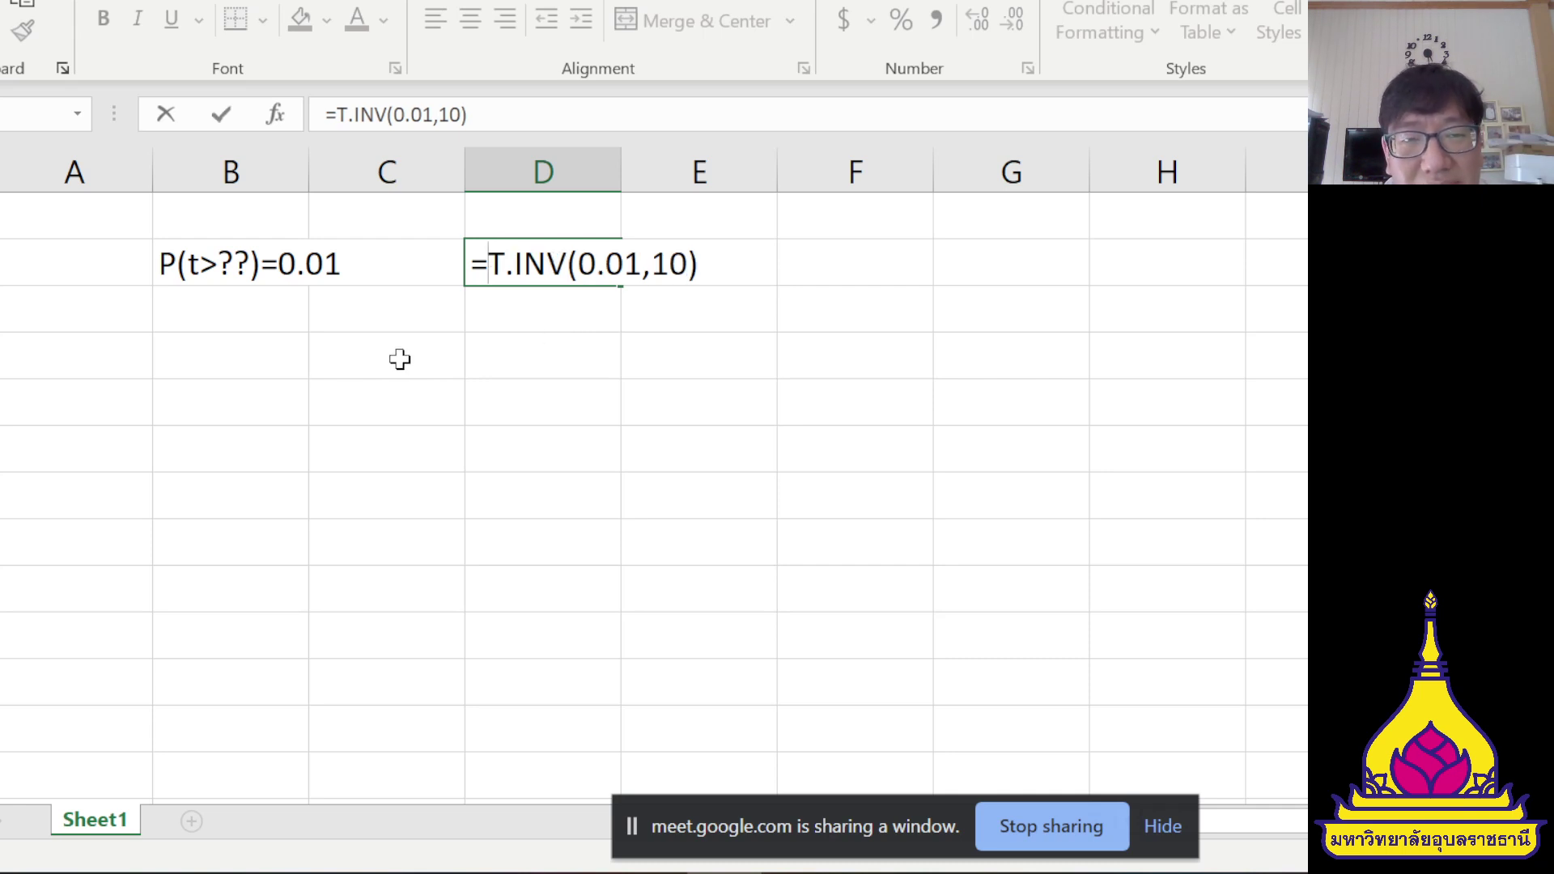
key(ctrl+Return)
- Enter the label P(t<0.11) in column B, two rows below the P(t>??)=0.01 label
click(240, 354)
key(F2)
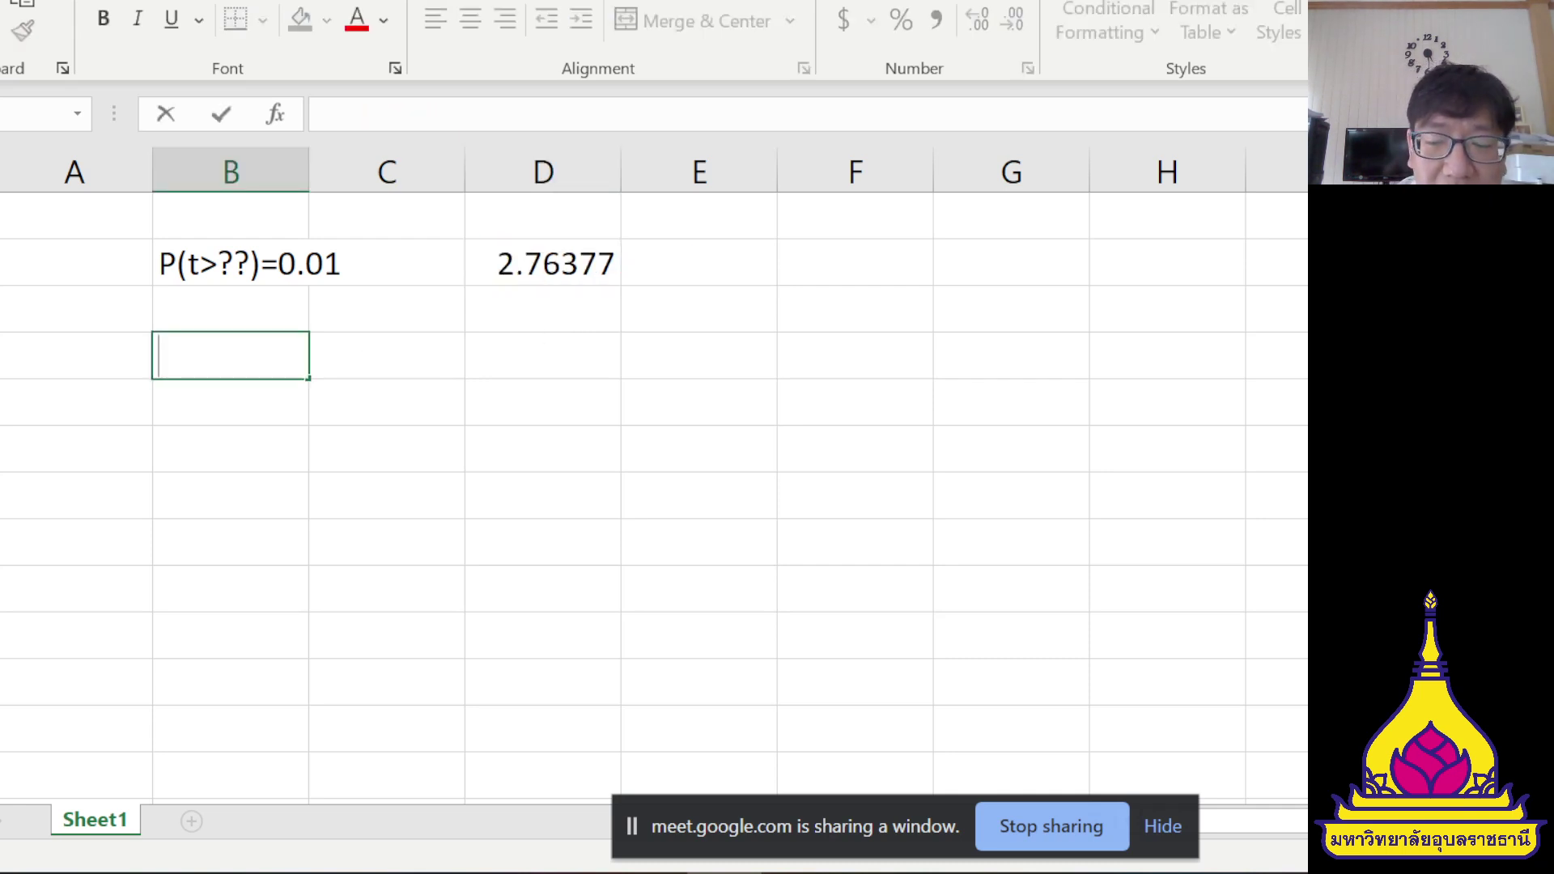
text(P()
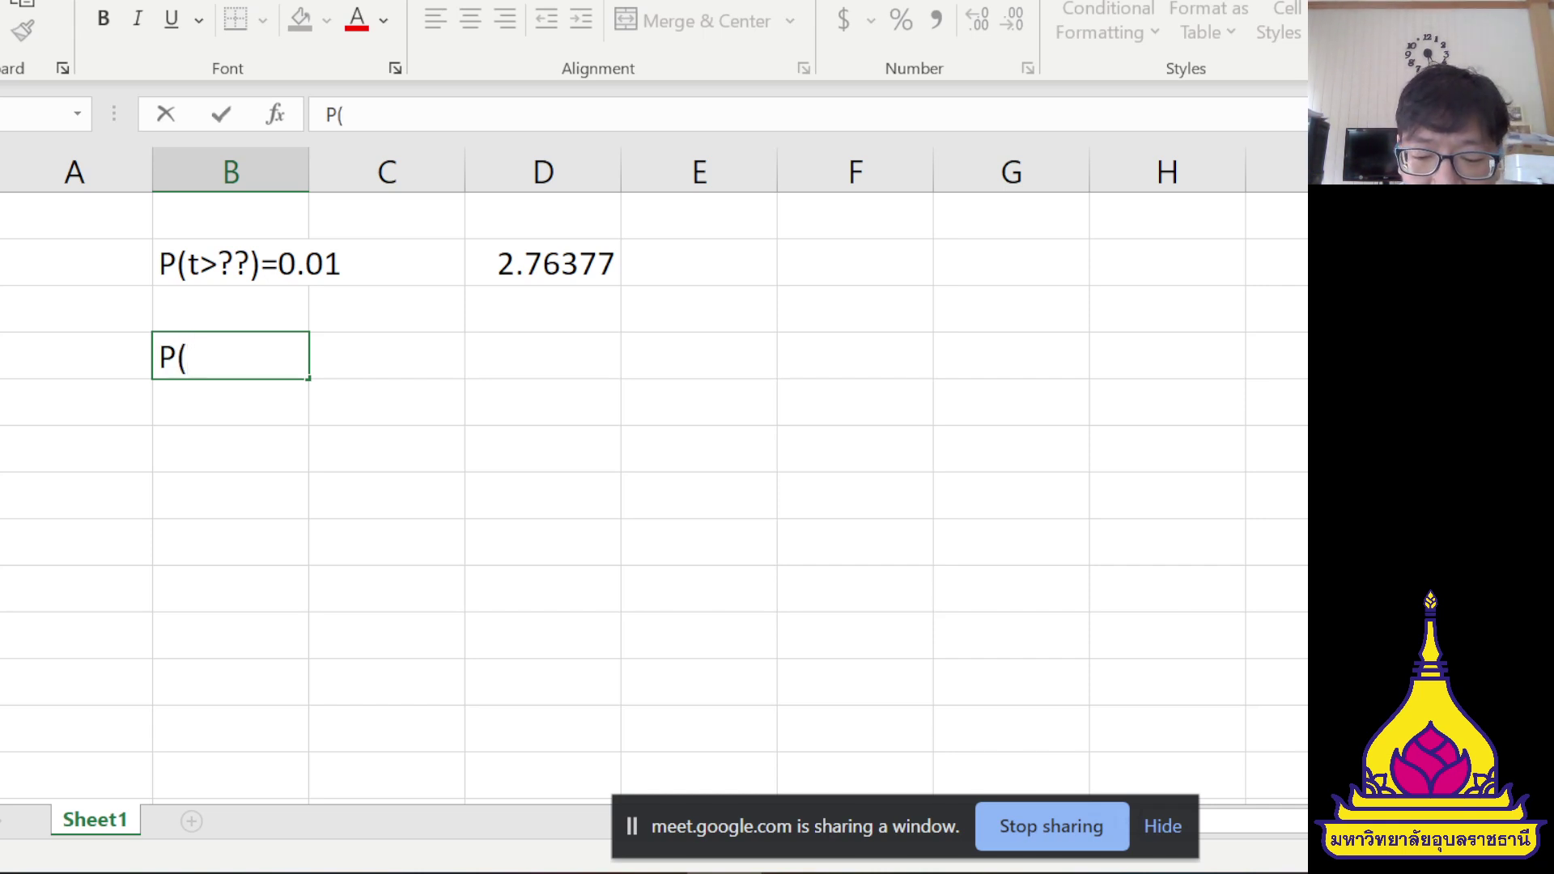
text(t<)
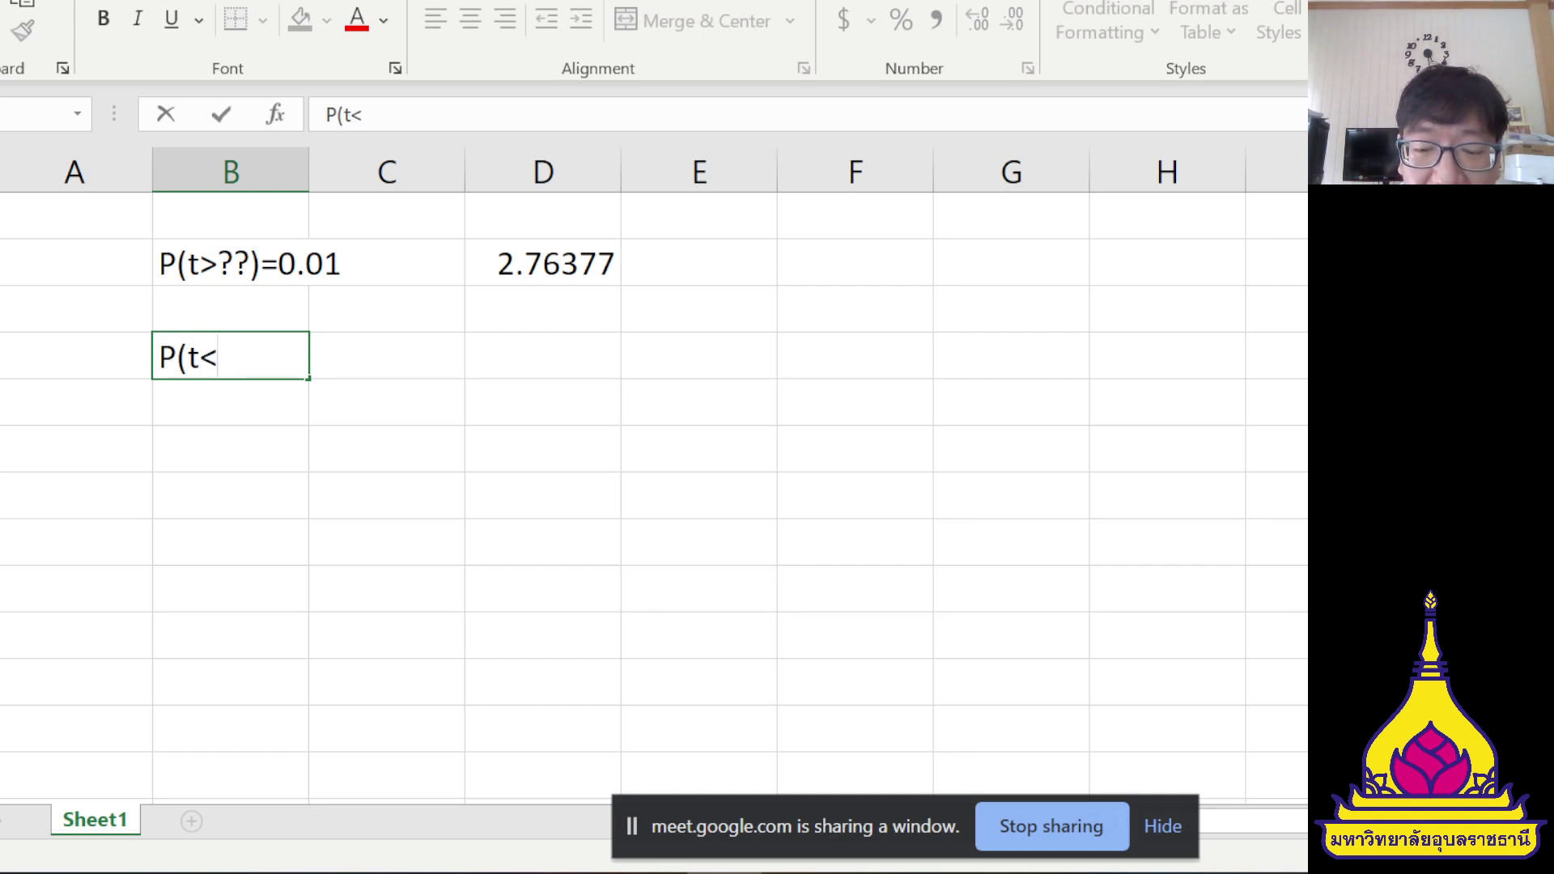
text(0.1)
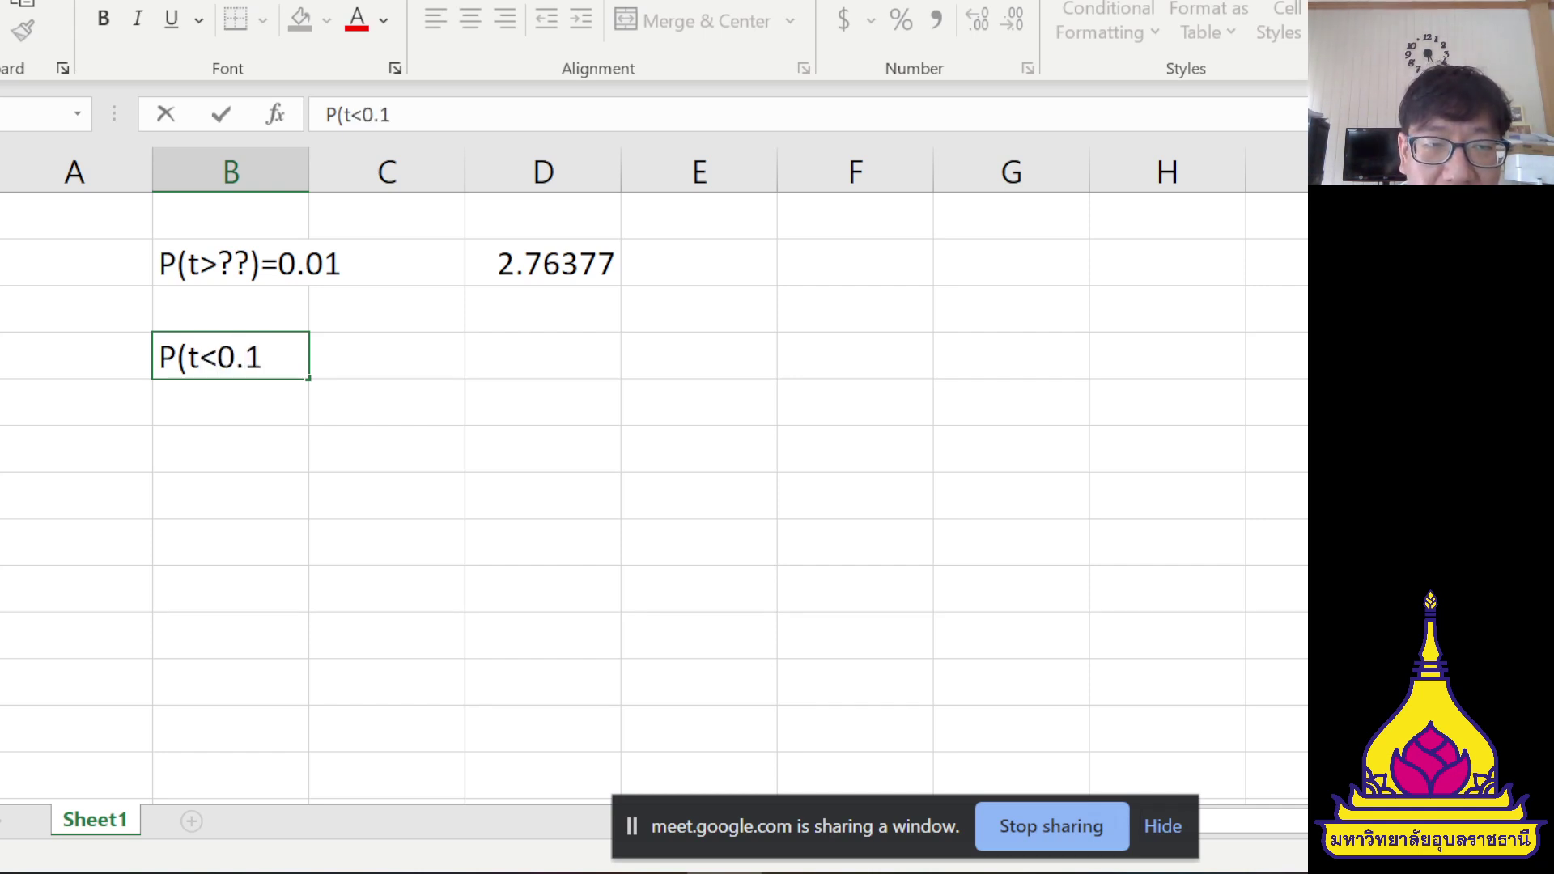
text(1)
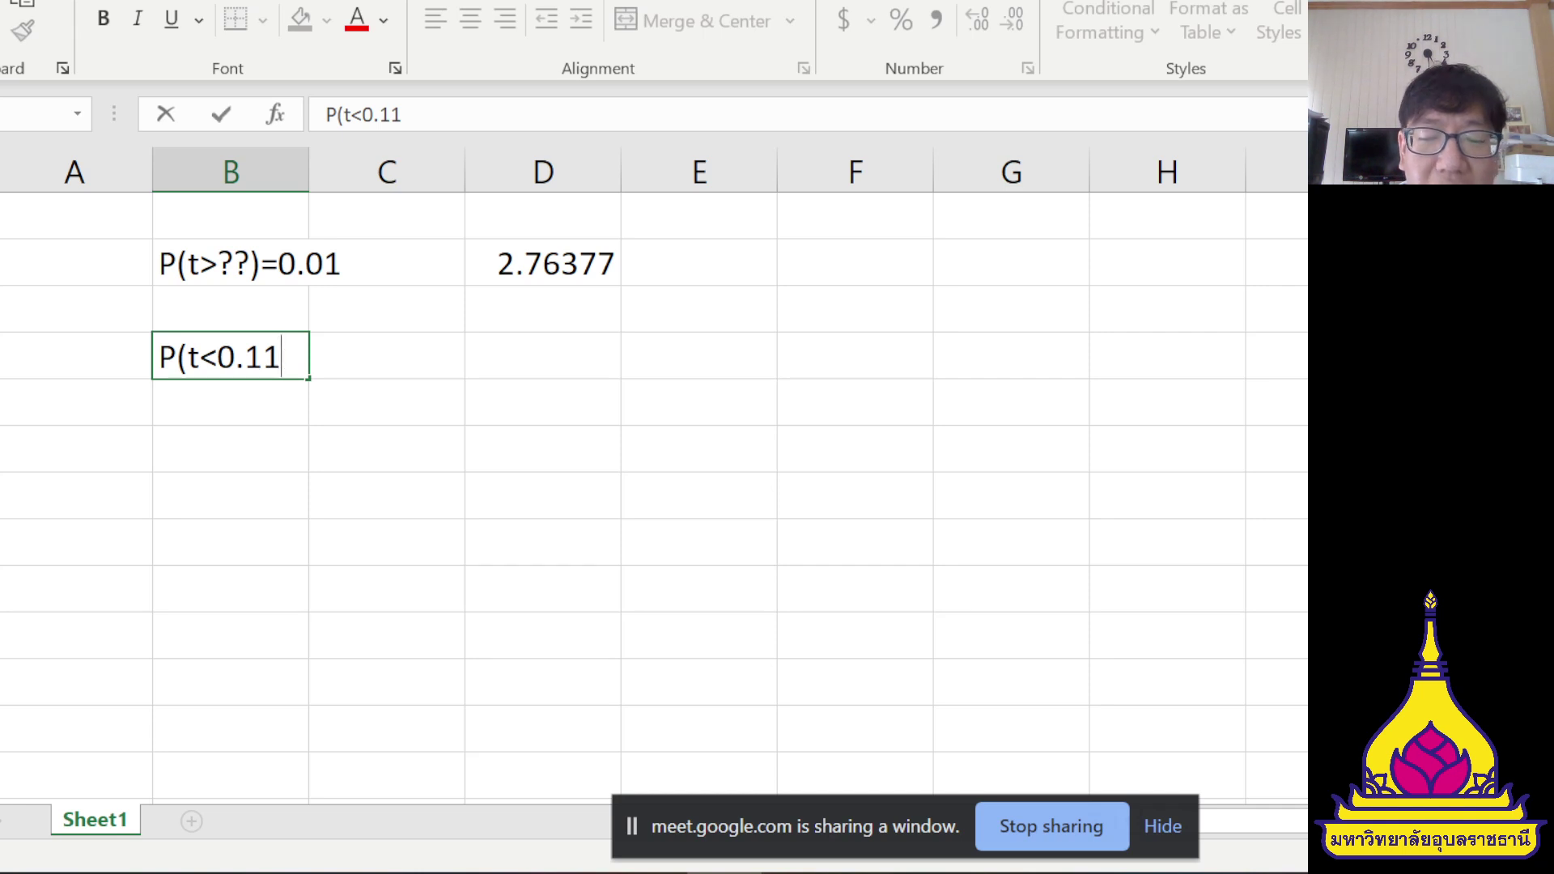
text())
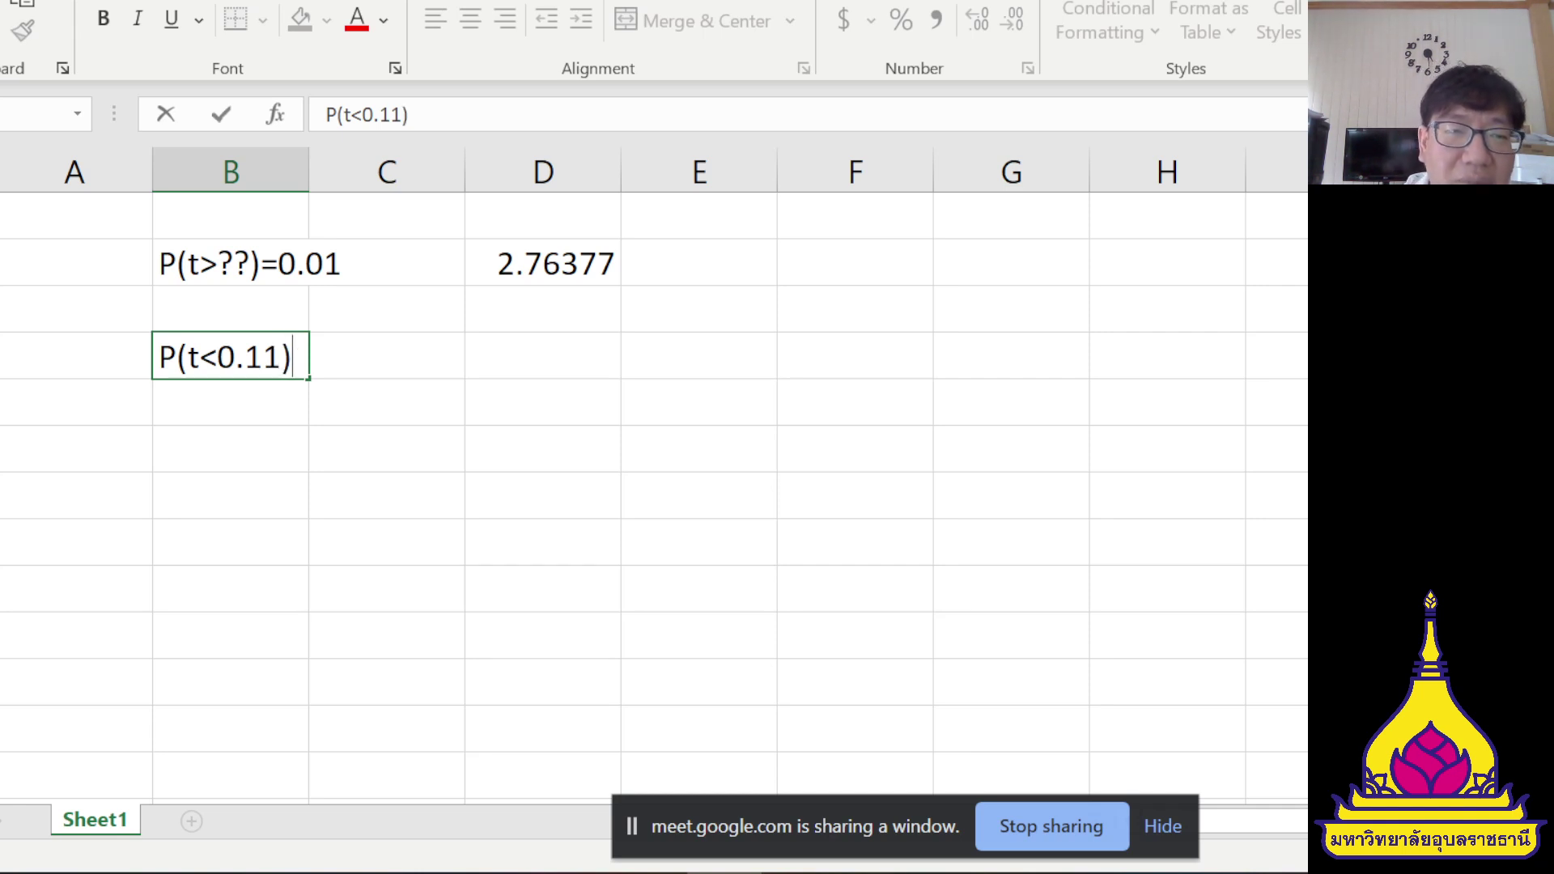
- Enter df=8 in column A on the same row as the P(t<0.11) label
click(104, 349)
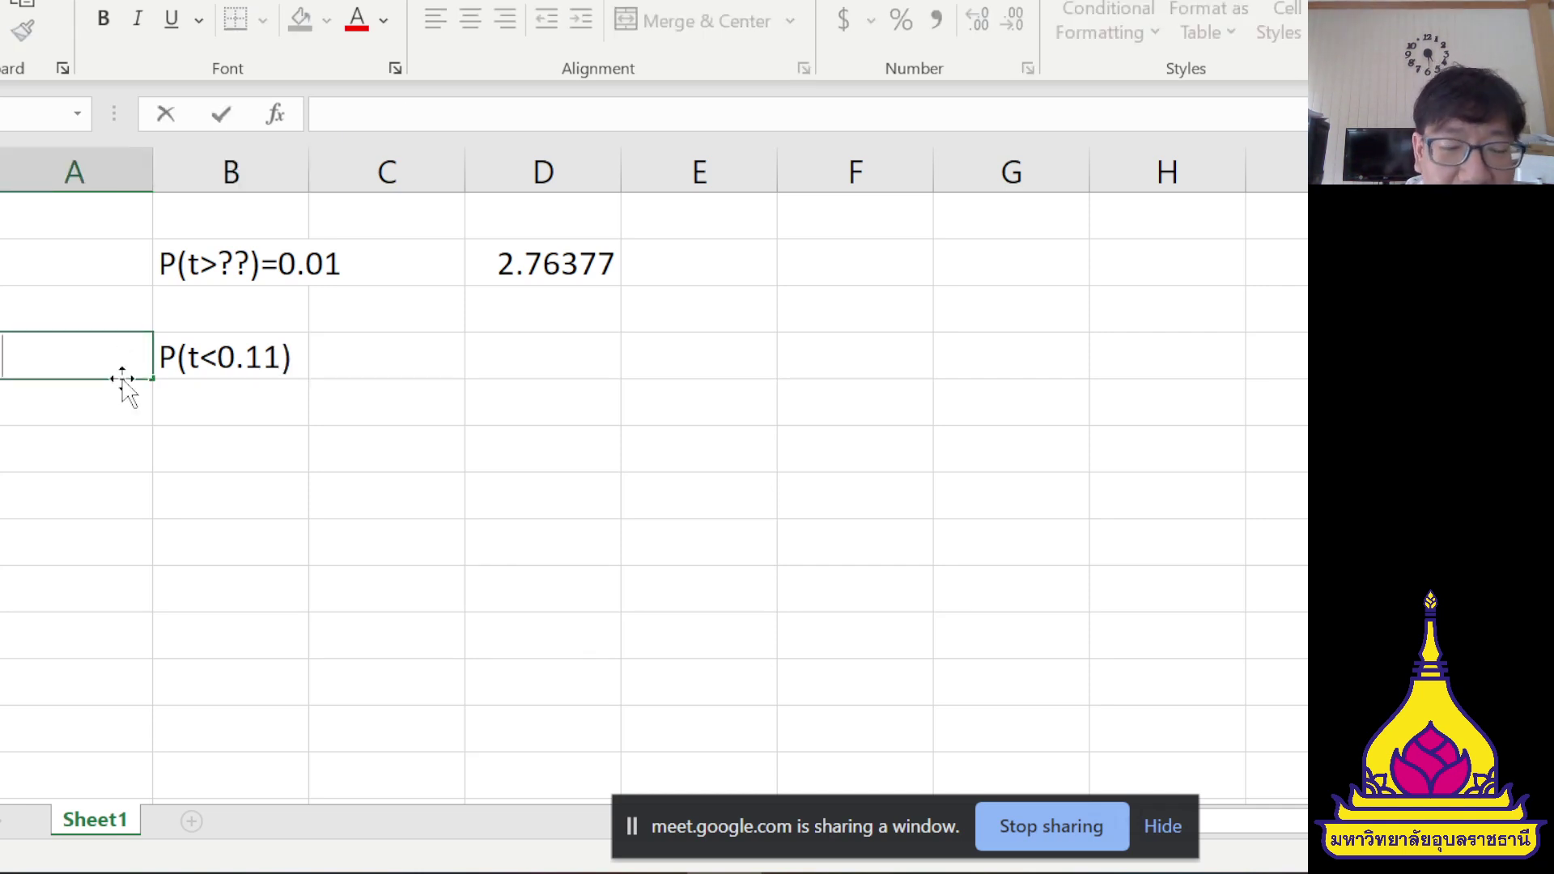
text(df=8)
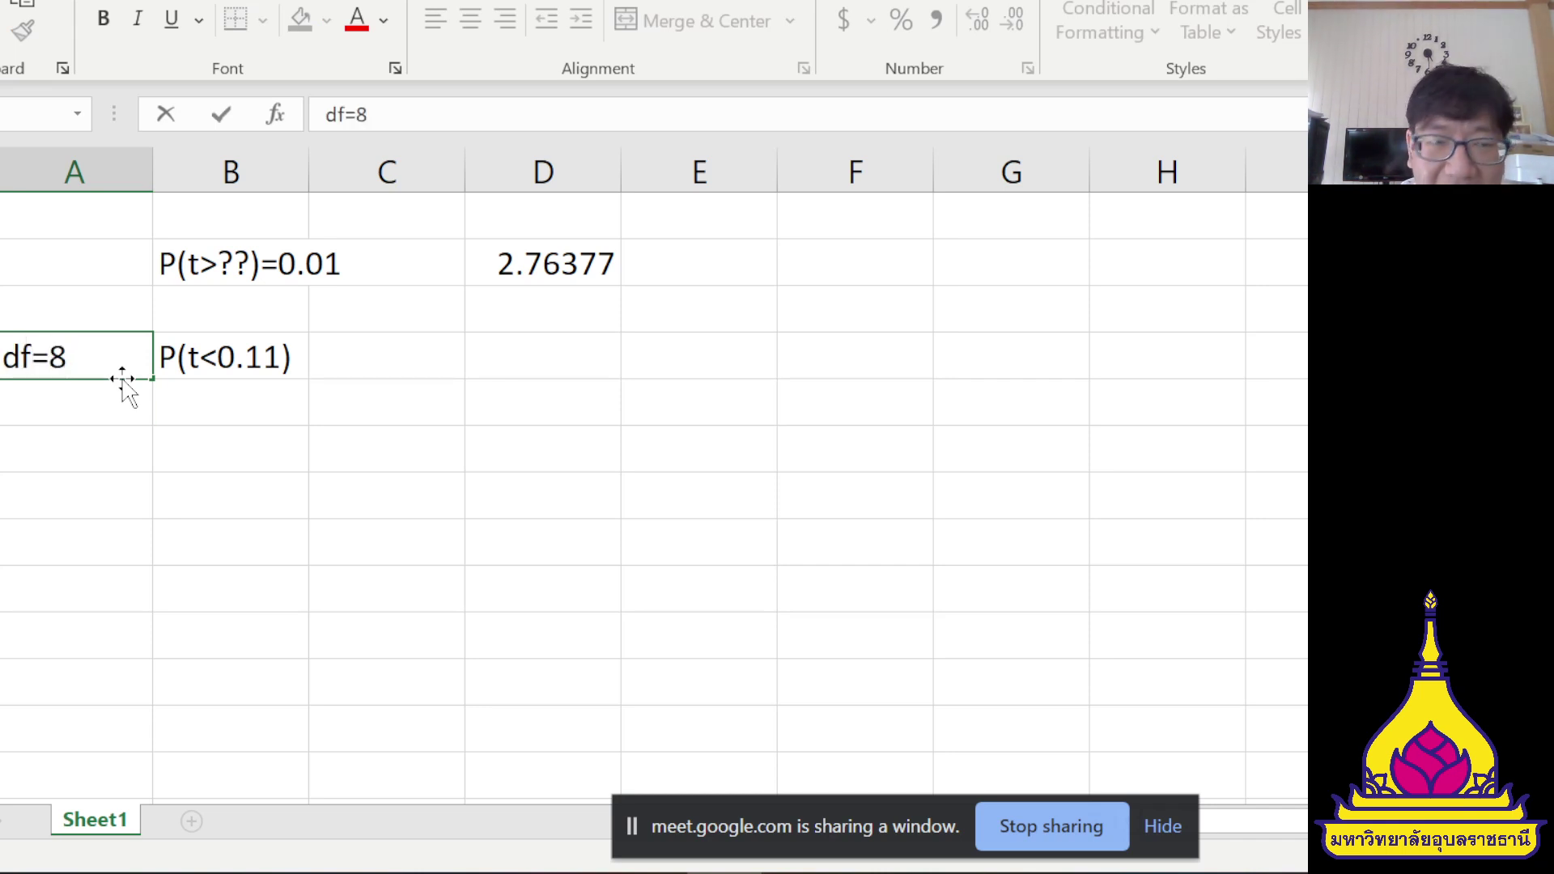
key(Return)
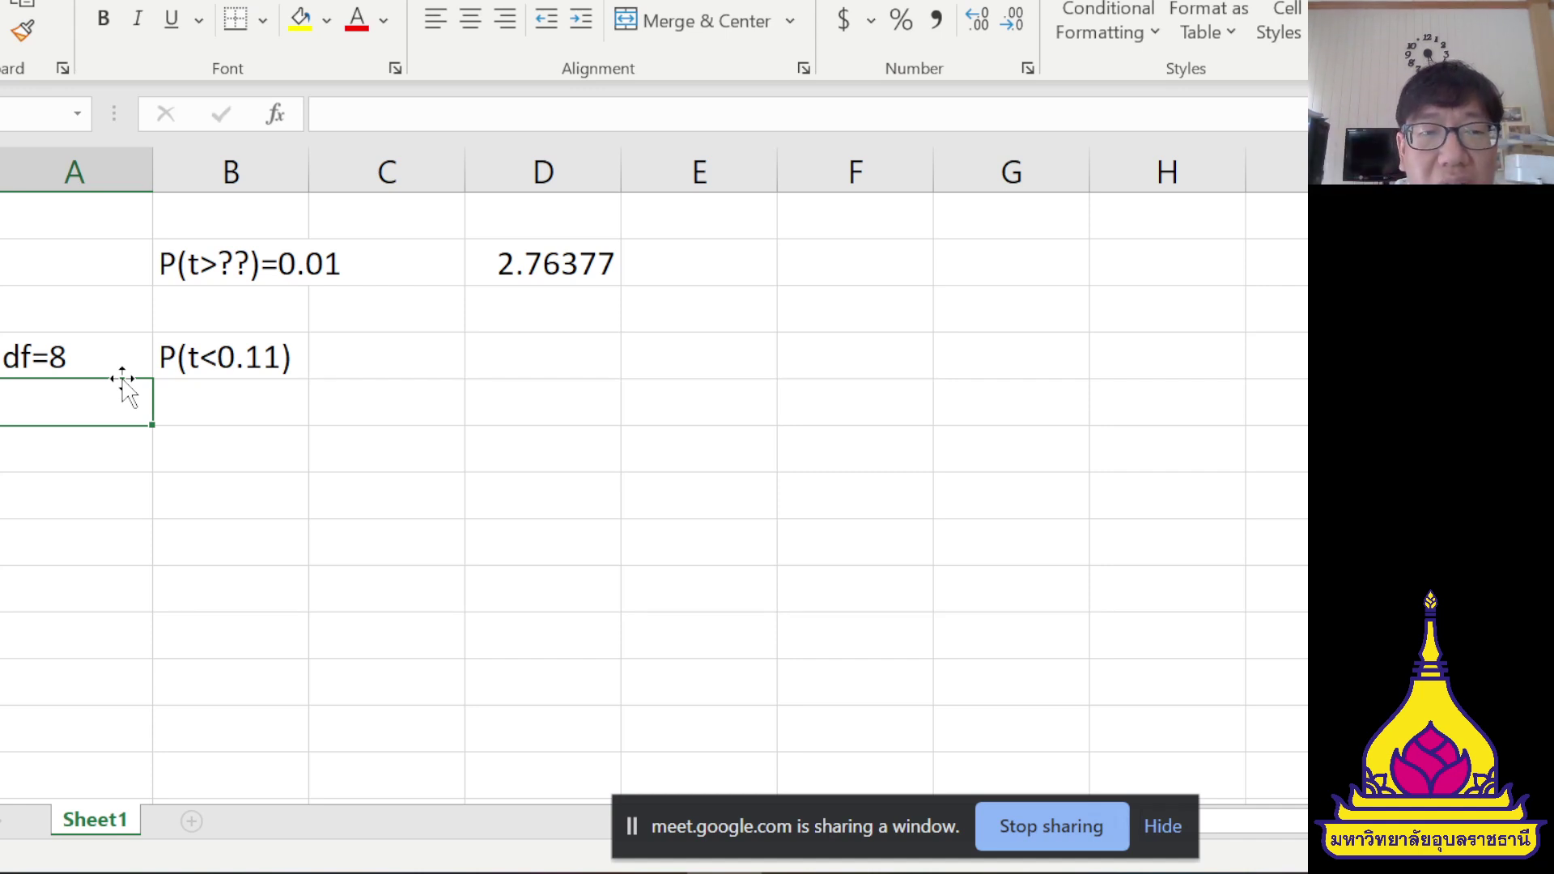
- Enter =T.DIST(0.11,8,TRUE) in column D on the P(t<0.11) row and hide the window-sharing notice
double_click(559, 351)
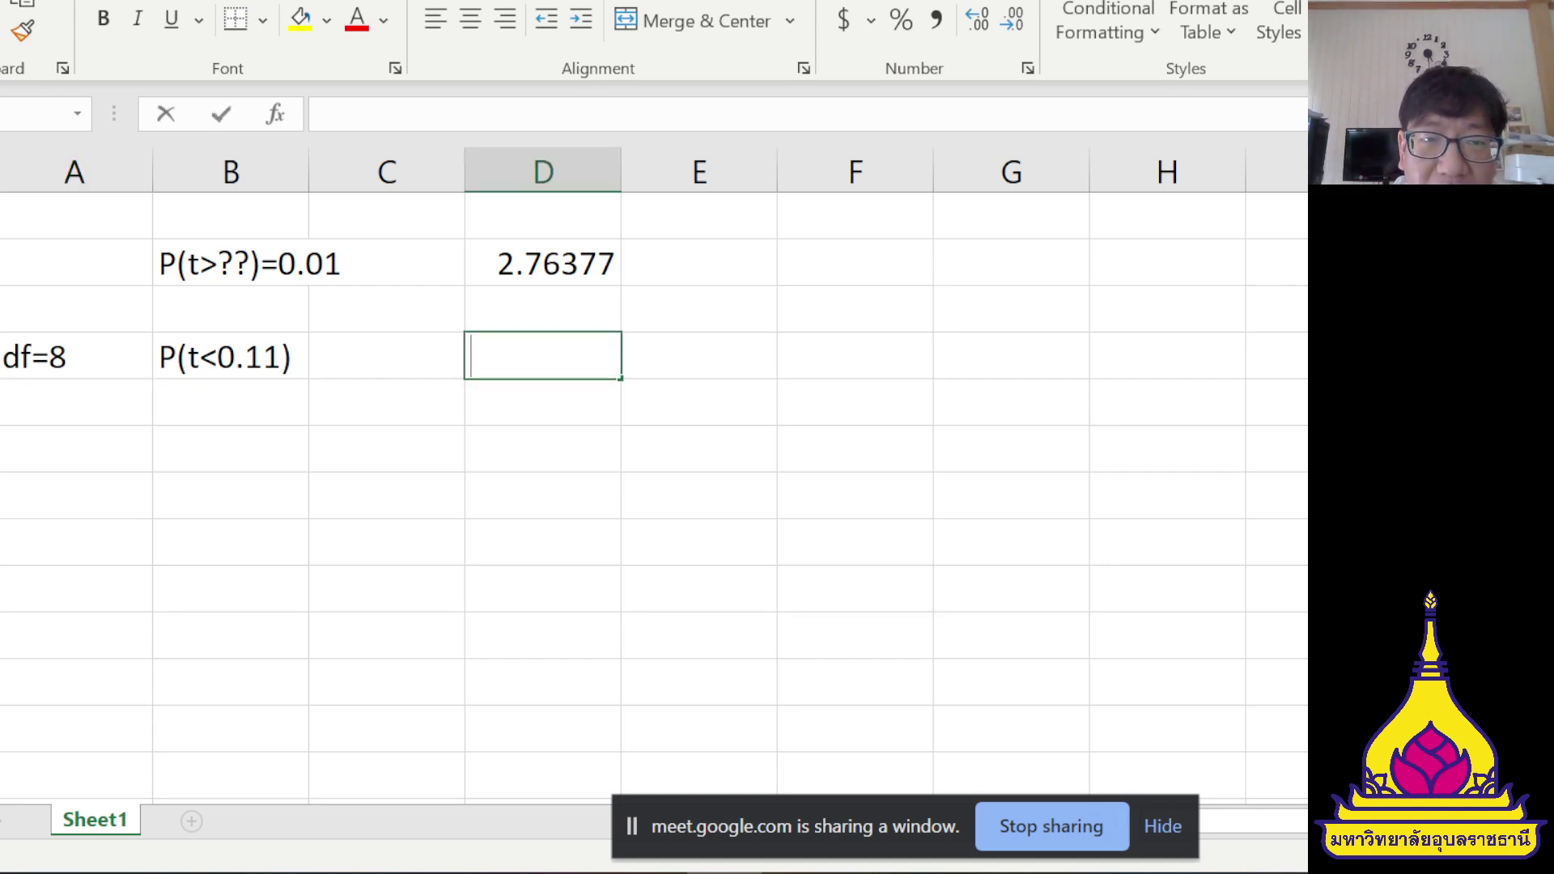
text(=)
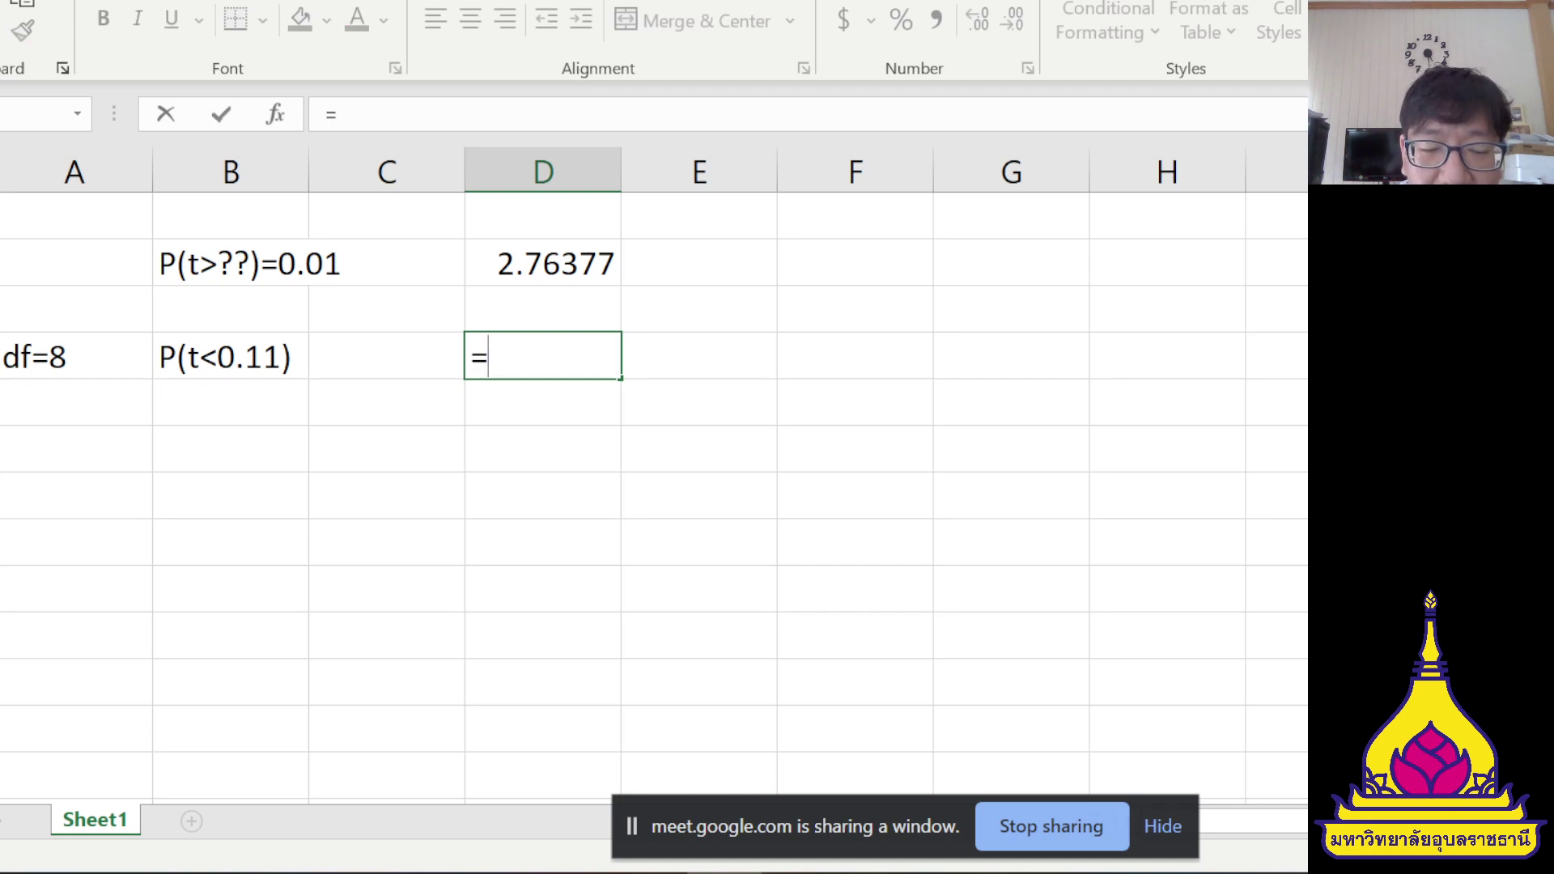
text(t.)
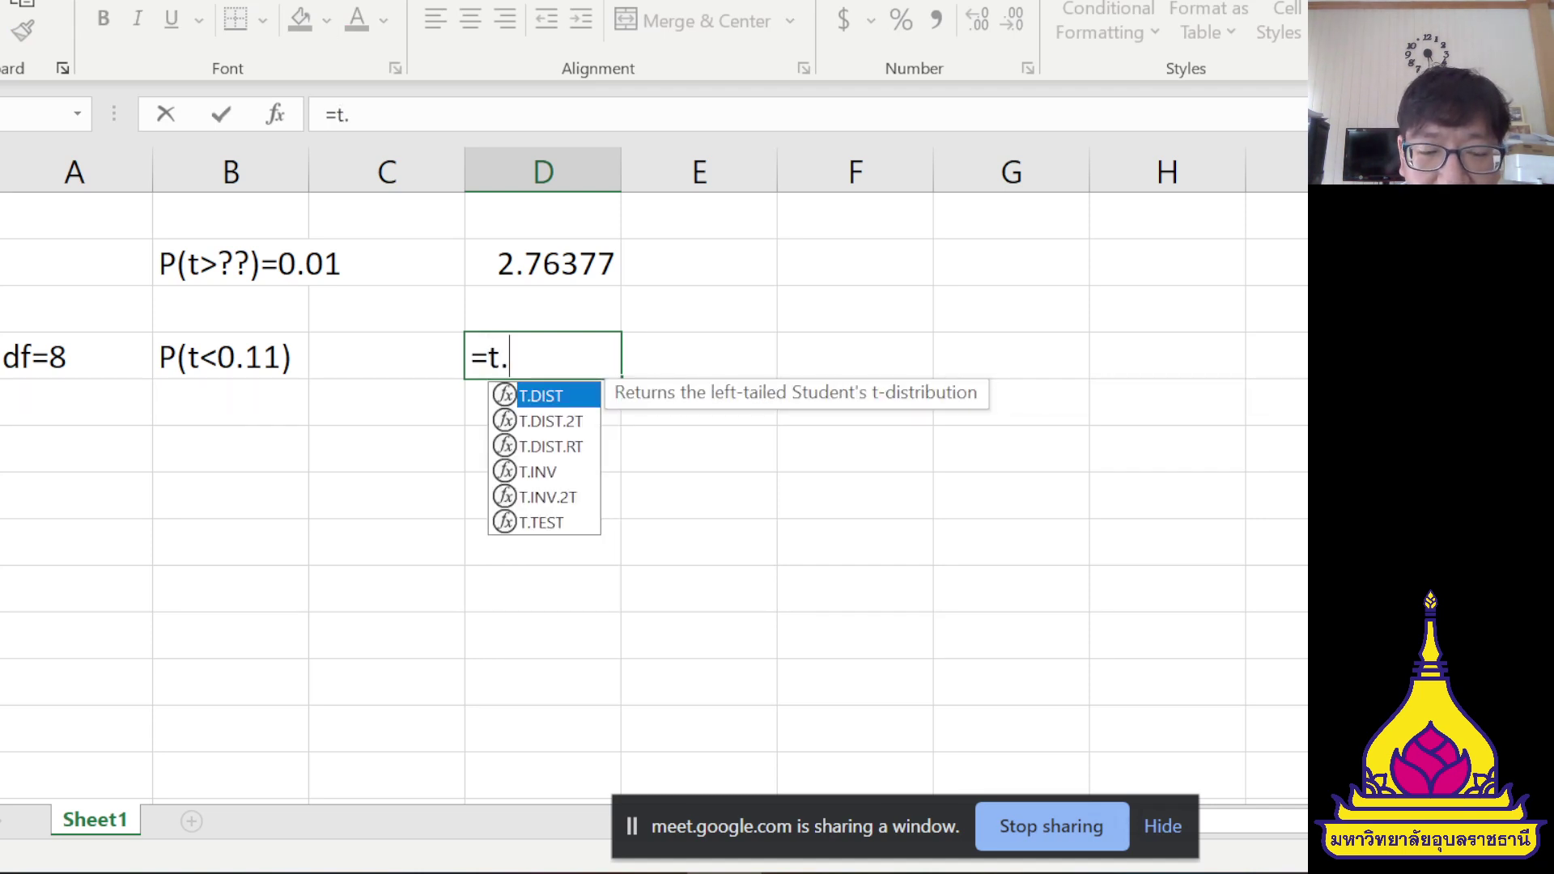
text(dis)
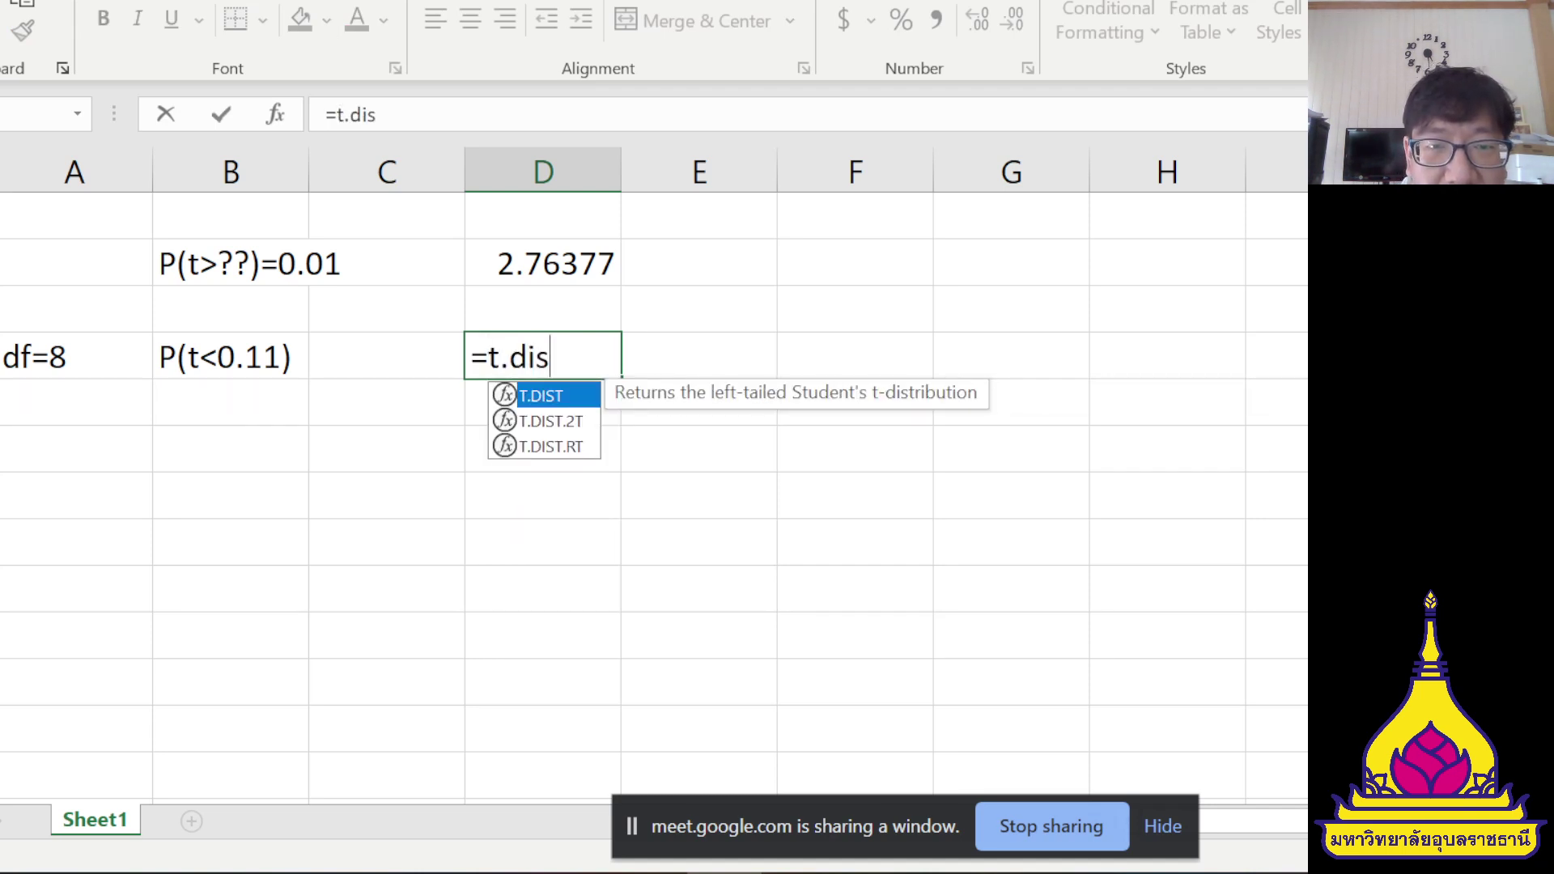
double_click(564, 397)
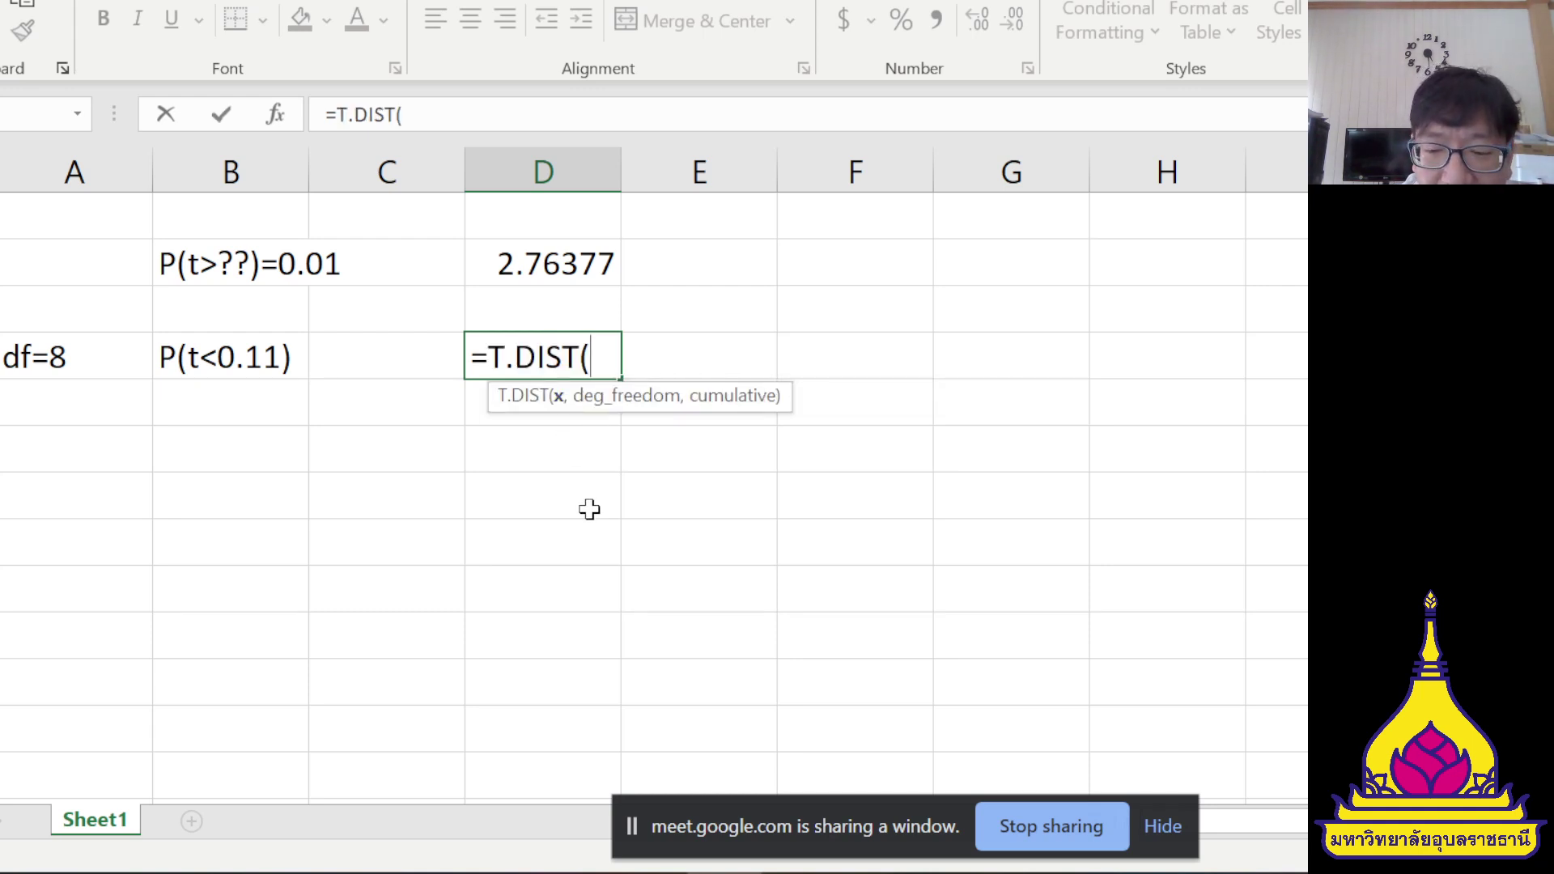
text(0)
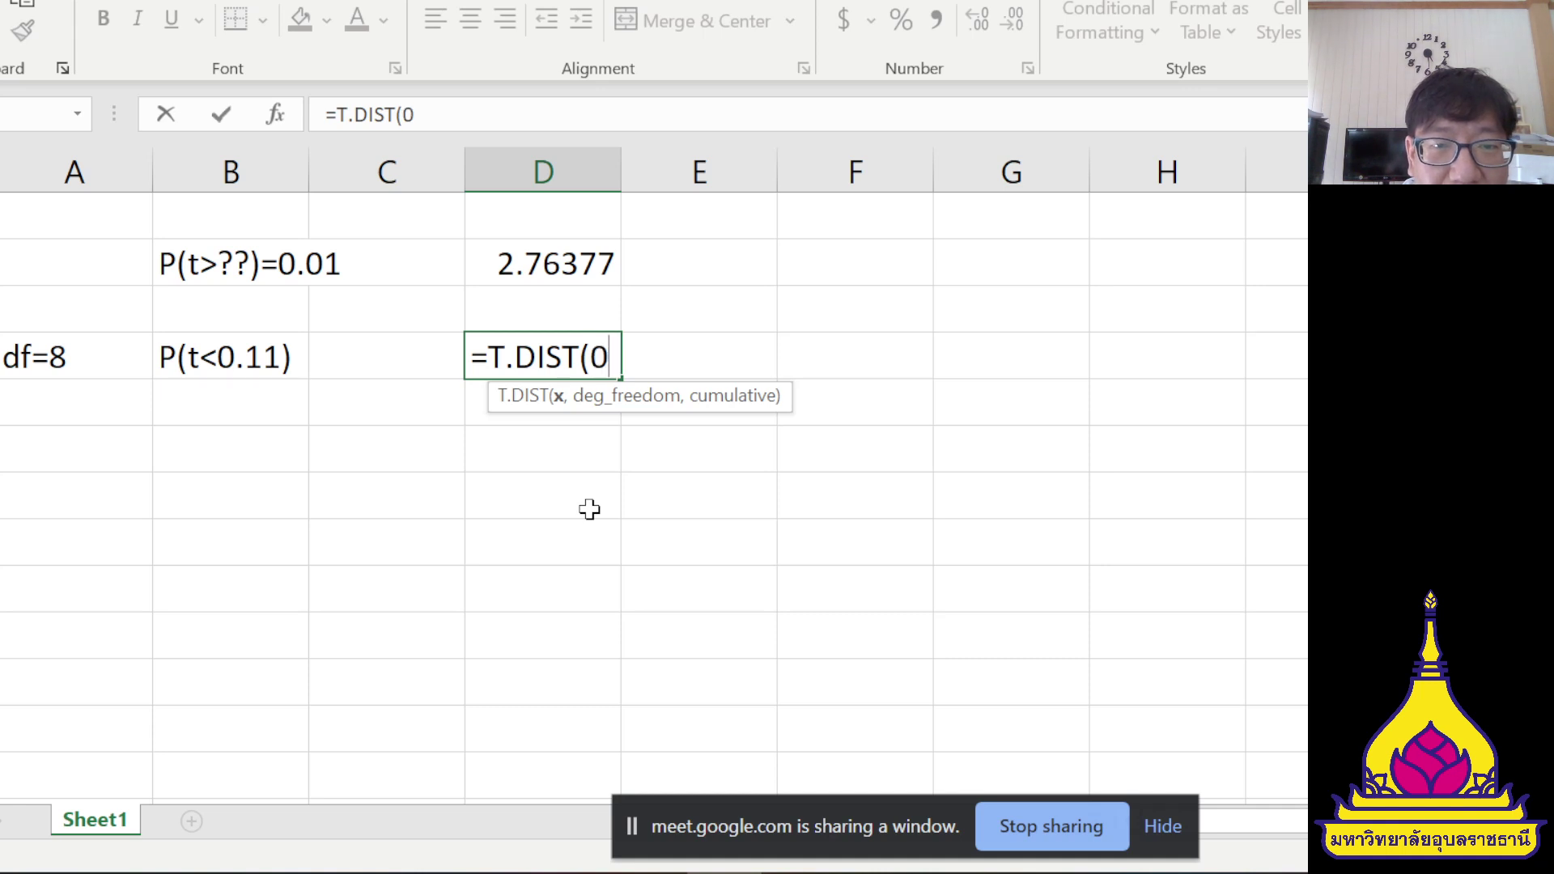
text(.11,)
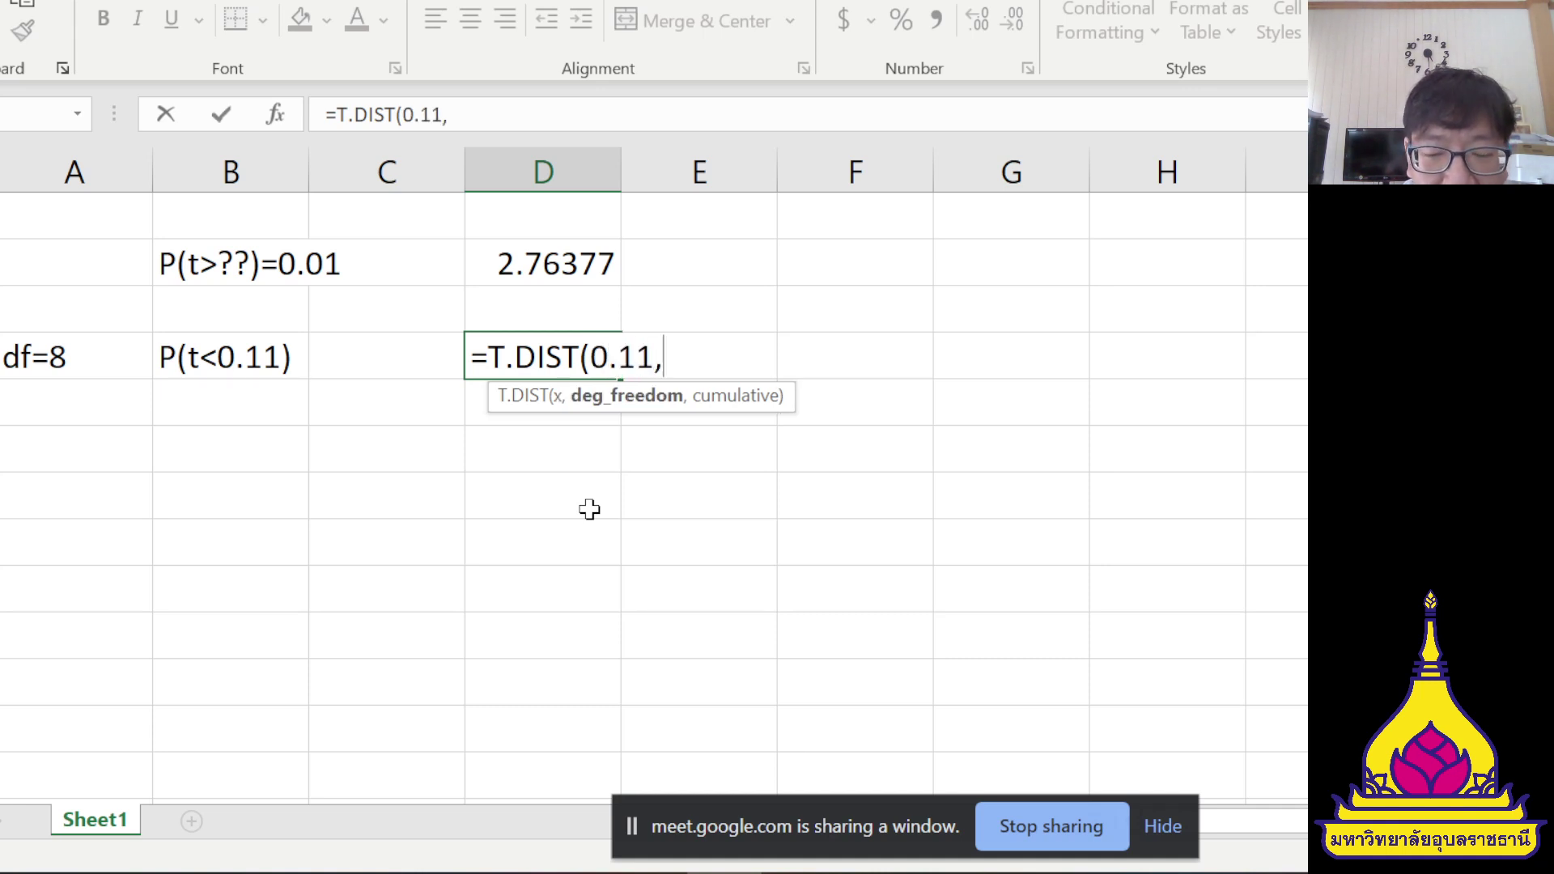
text(8)
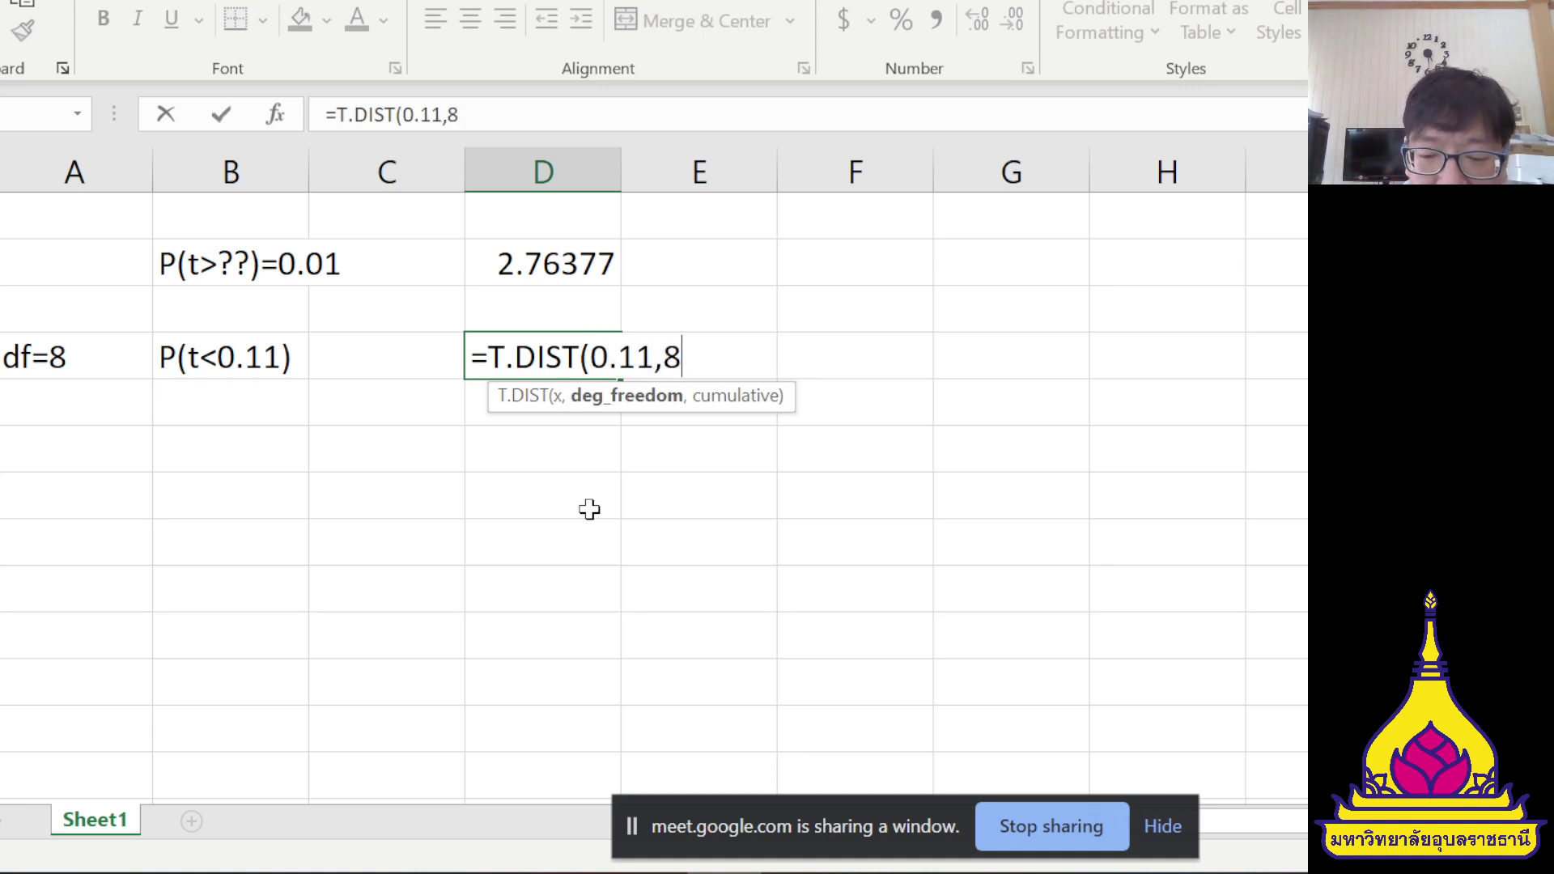
text(,true)
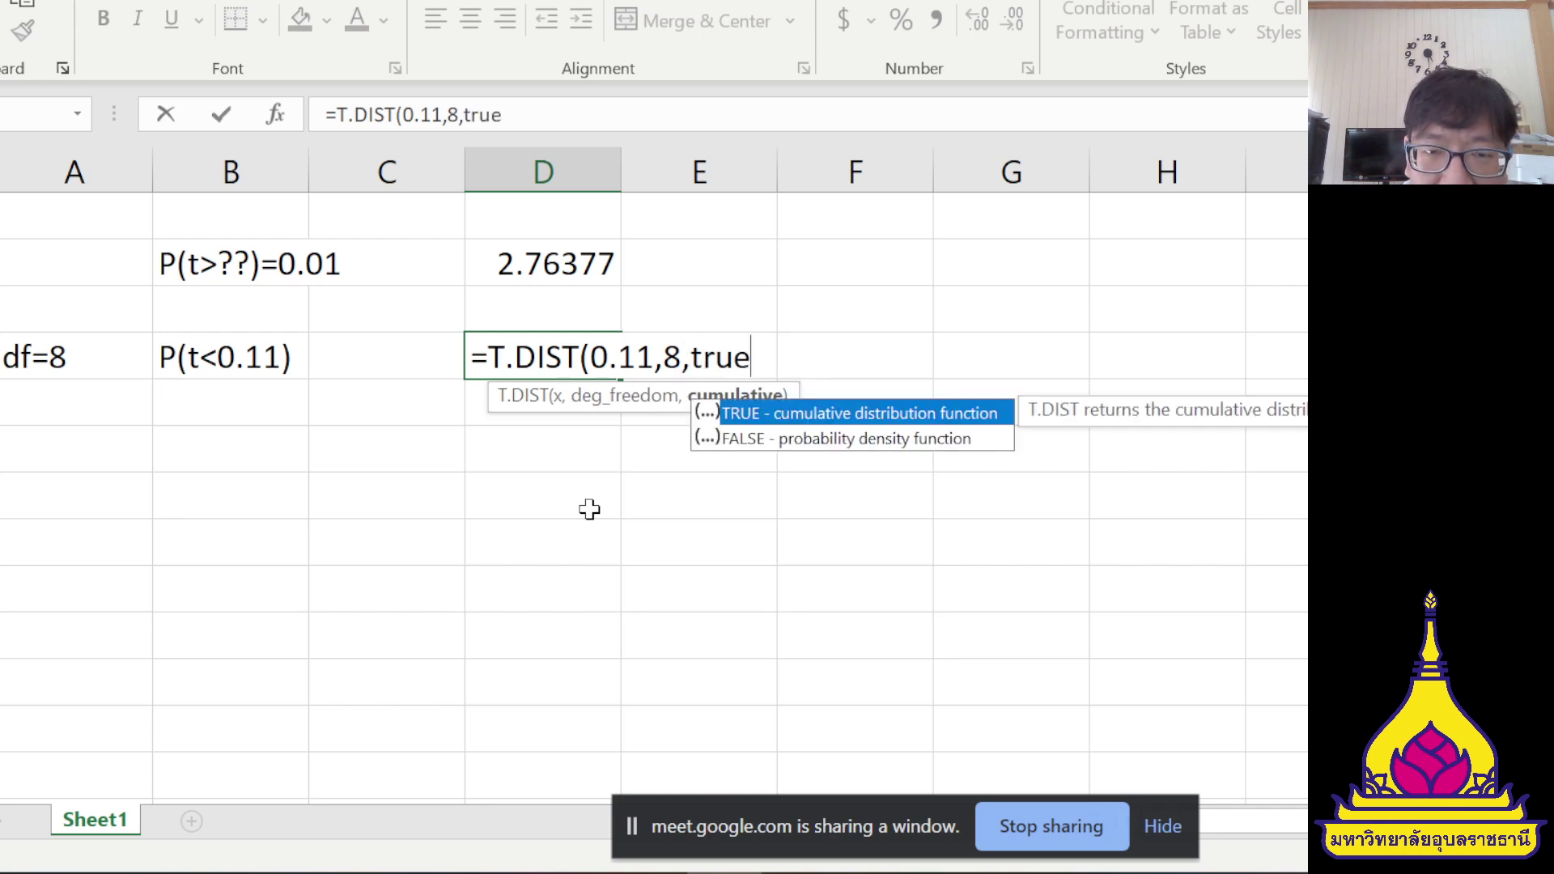
text())
key(Return)
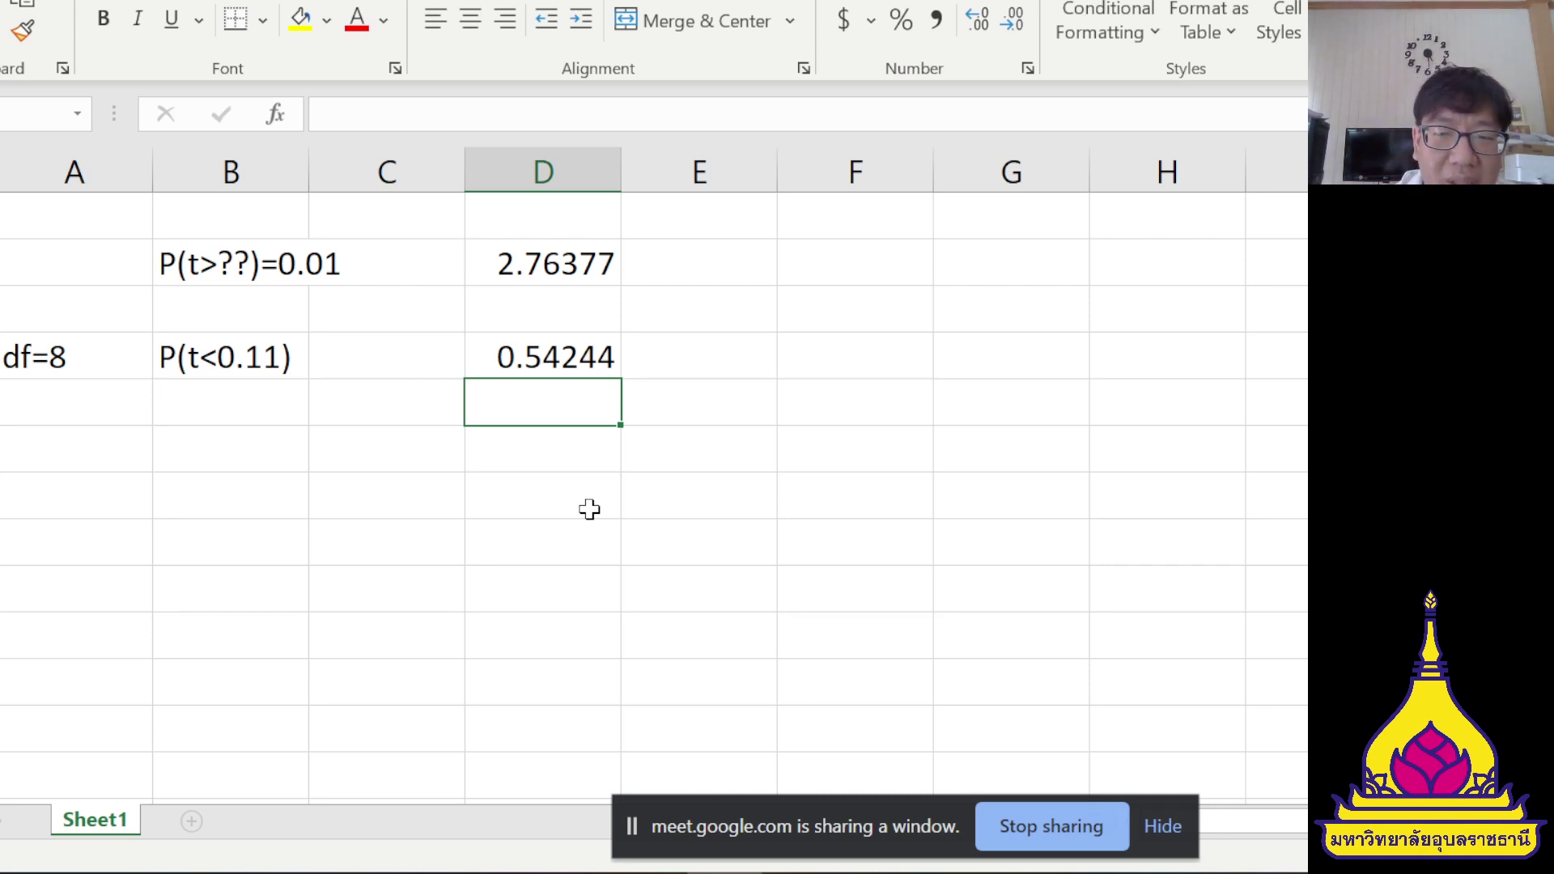
click(1164, 826)
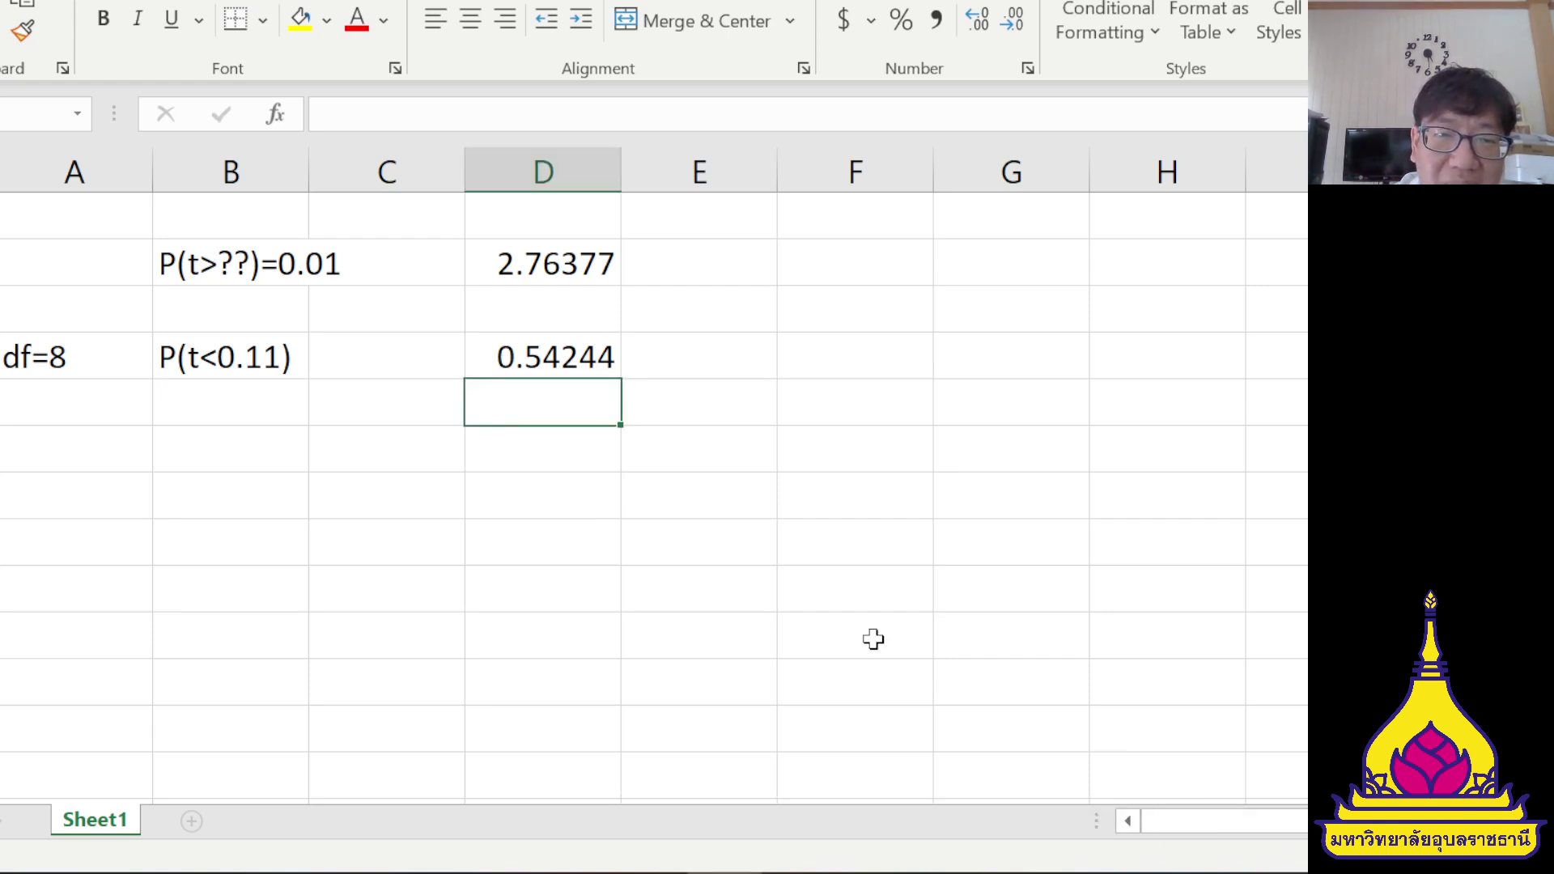
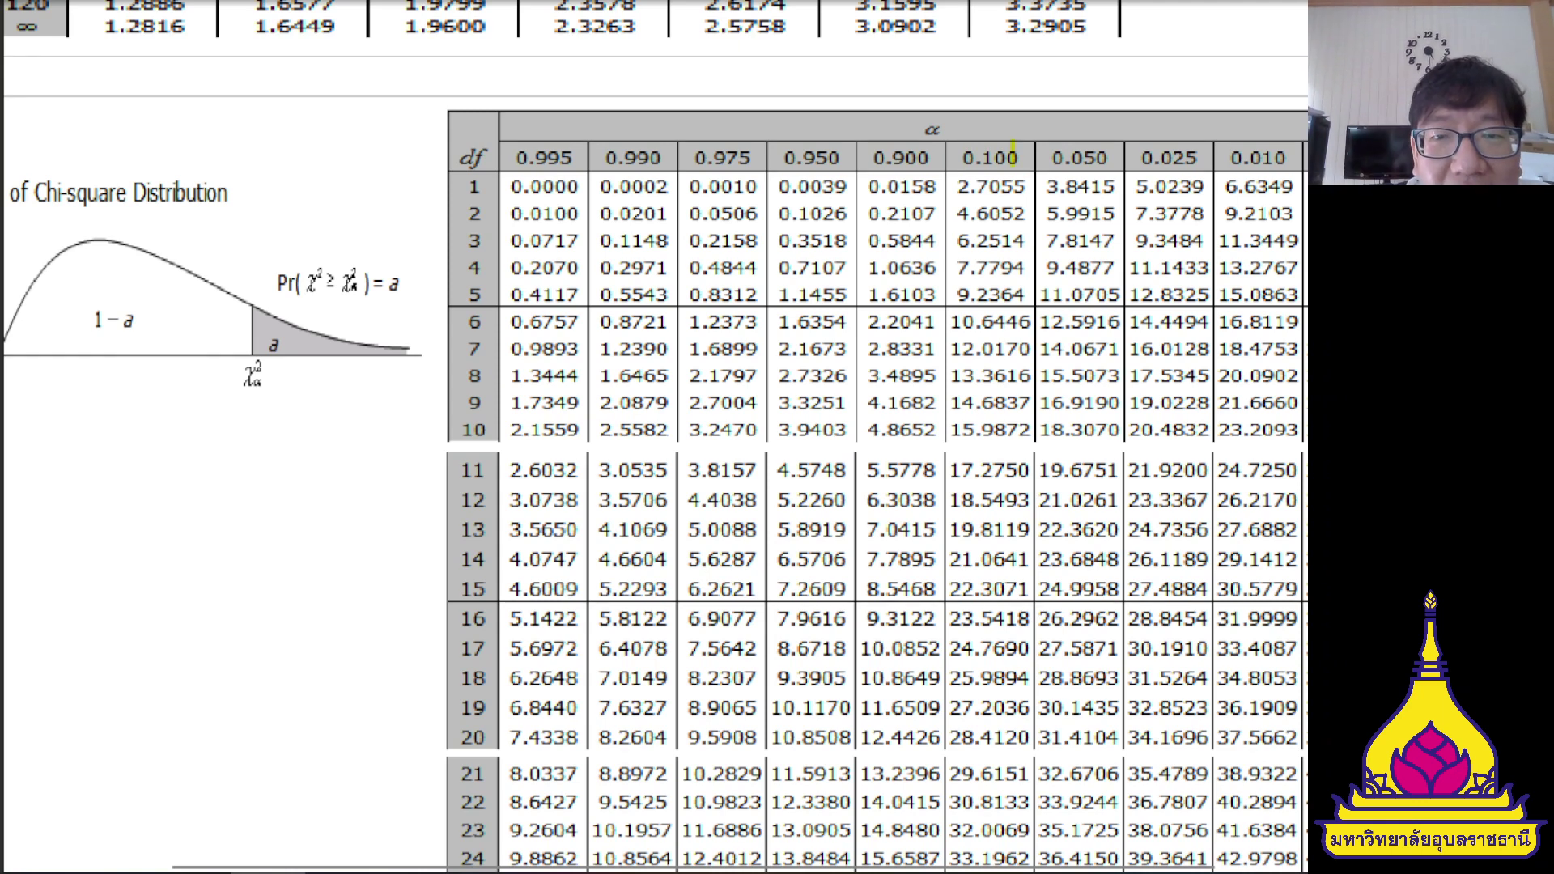
- Highlight the 0.900 and 0.100 headings of the chi-square table in yellow, and mark 0.950 and 0.050 in cyan with a connecting arc
mouse_move(897, 155)
mouse_down()
mouse_move(1012, 159)
mouse_move(874, 157)
mouse_up()
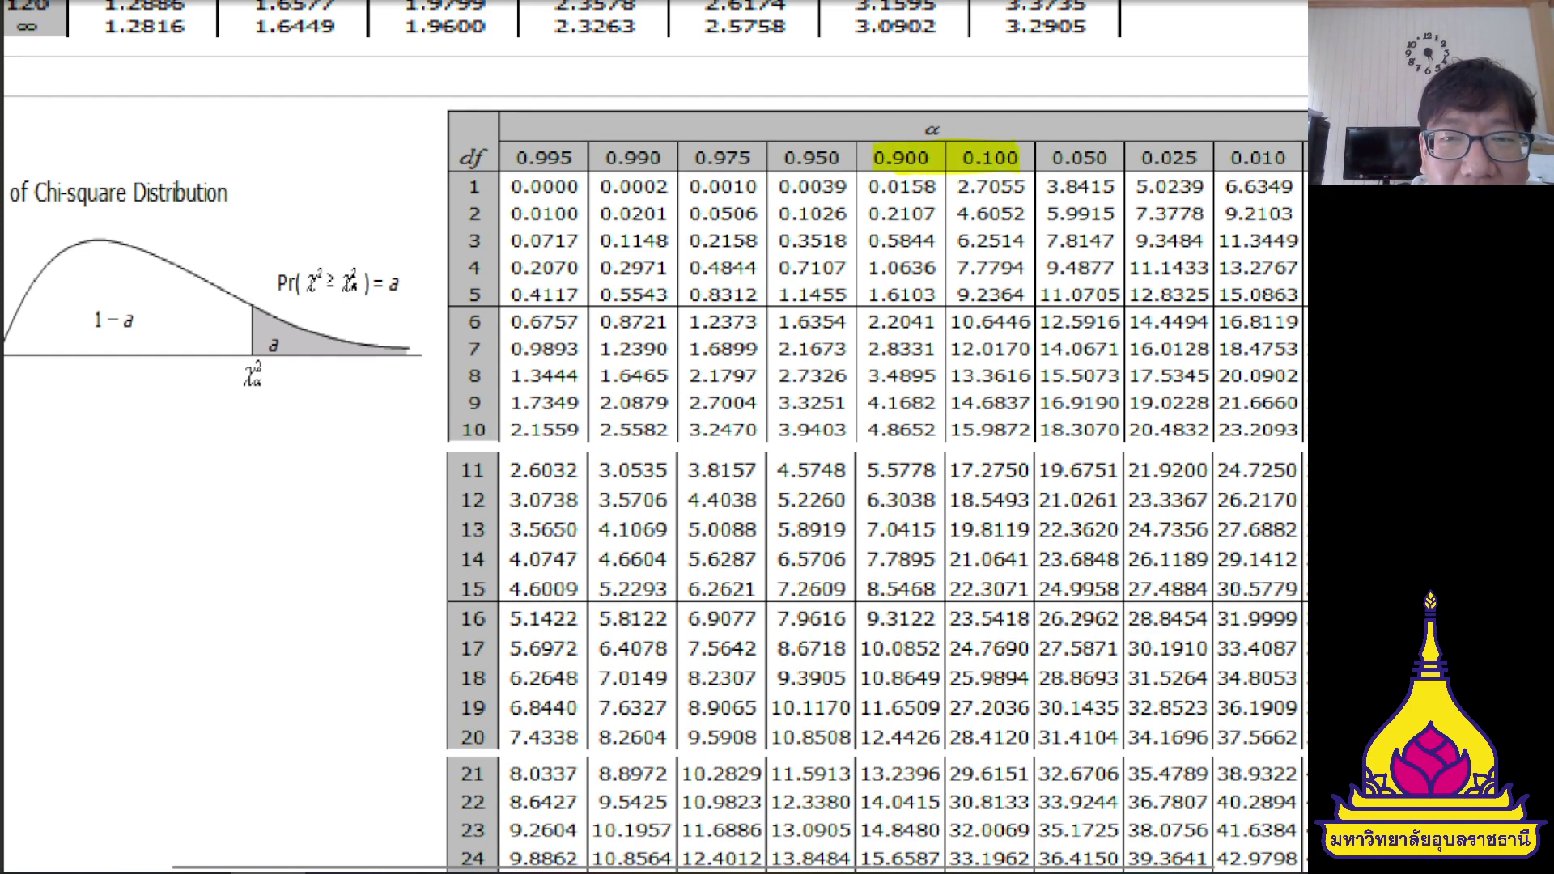
ctrl+scroll(874, 493, down, 1)
mouse_move(1008, 161)
mouse_down()
mouse_move(1069, 159)
mouse_move(834, 120)
mouse_move(816, 162)
mouse_up()
drag(814, 162, 757, 166)
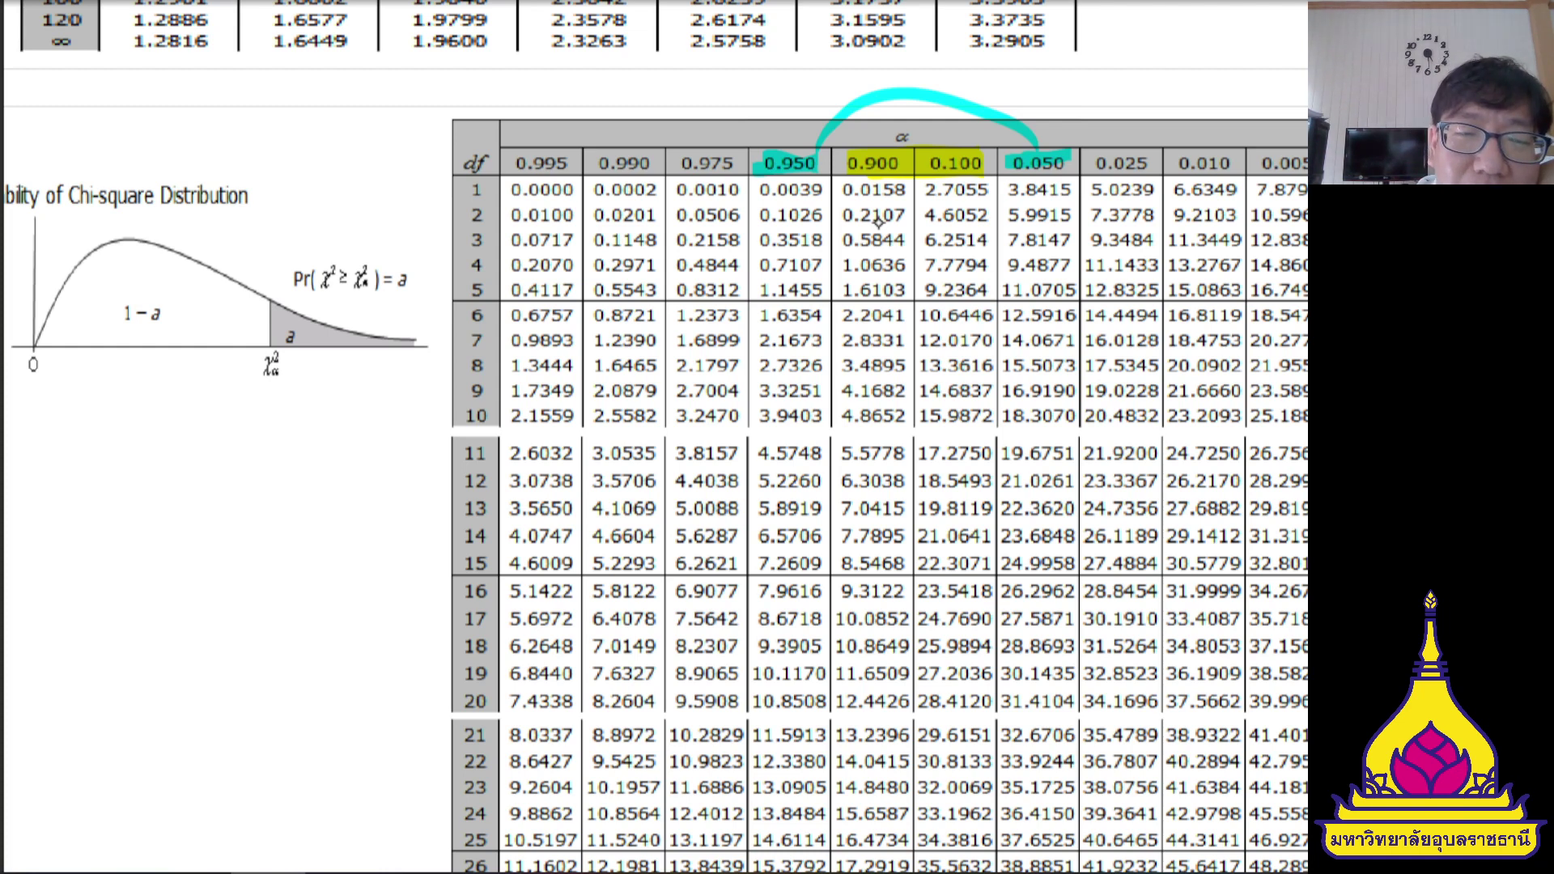
- Circle the chi-square distribution curve in cyan and undo the circle
mouse_move(356, 180)
mouse_down()
mouse_move(37, 299)
mouse_move(349, 162)
mouse_move(255, 171)
mouse_up()
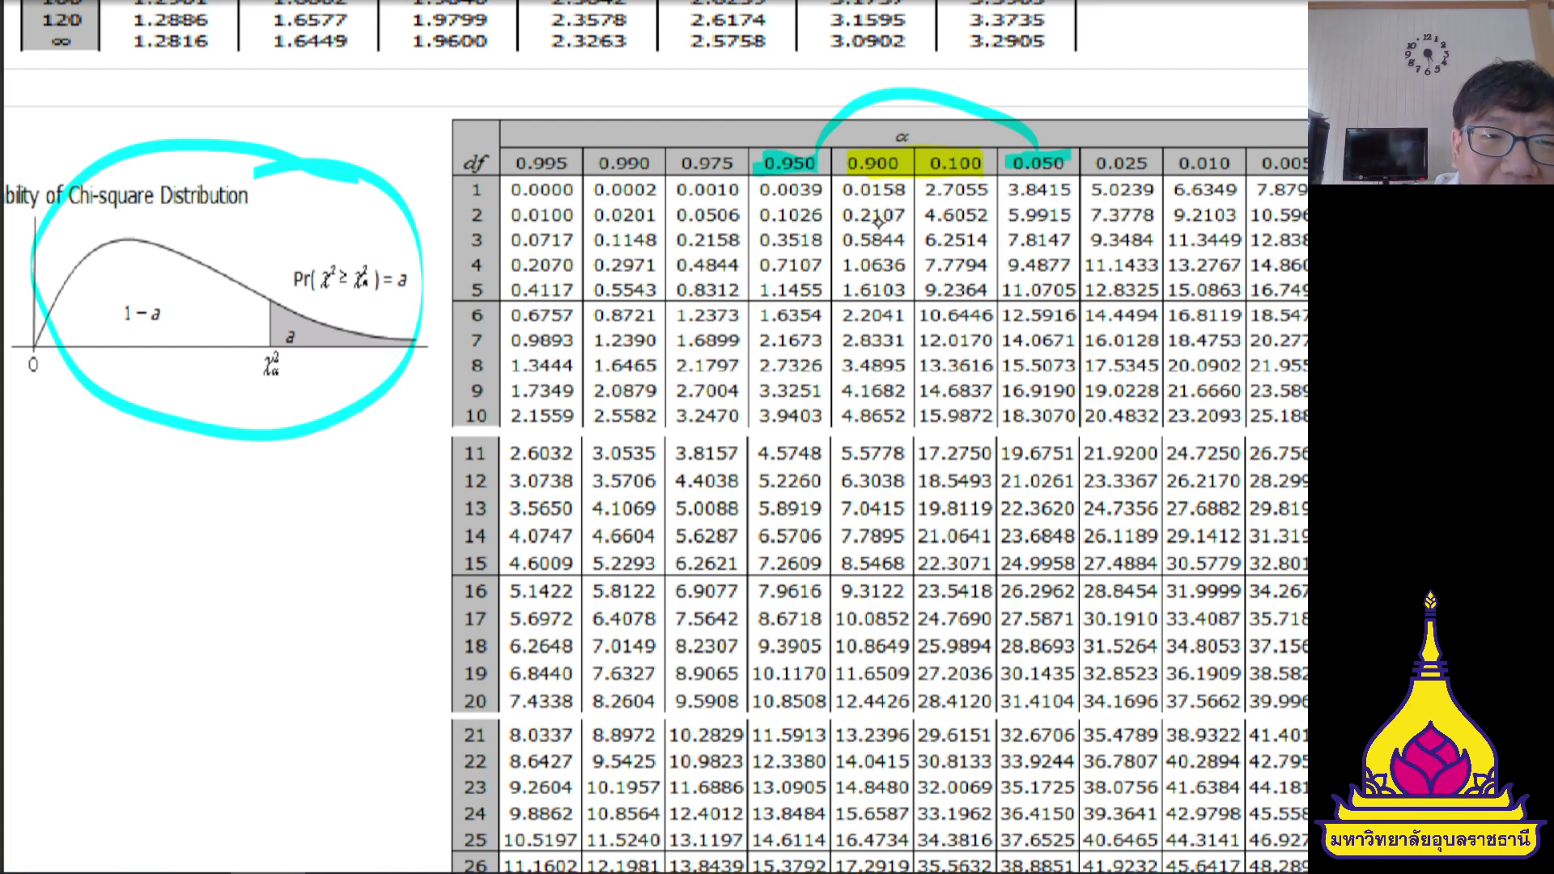
key(ctrl+z)
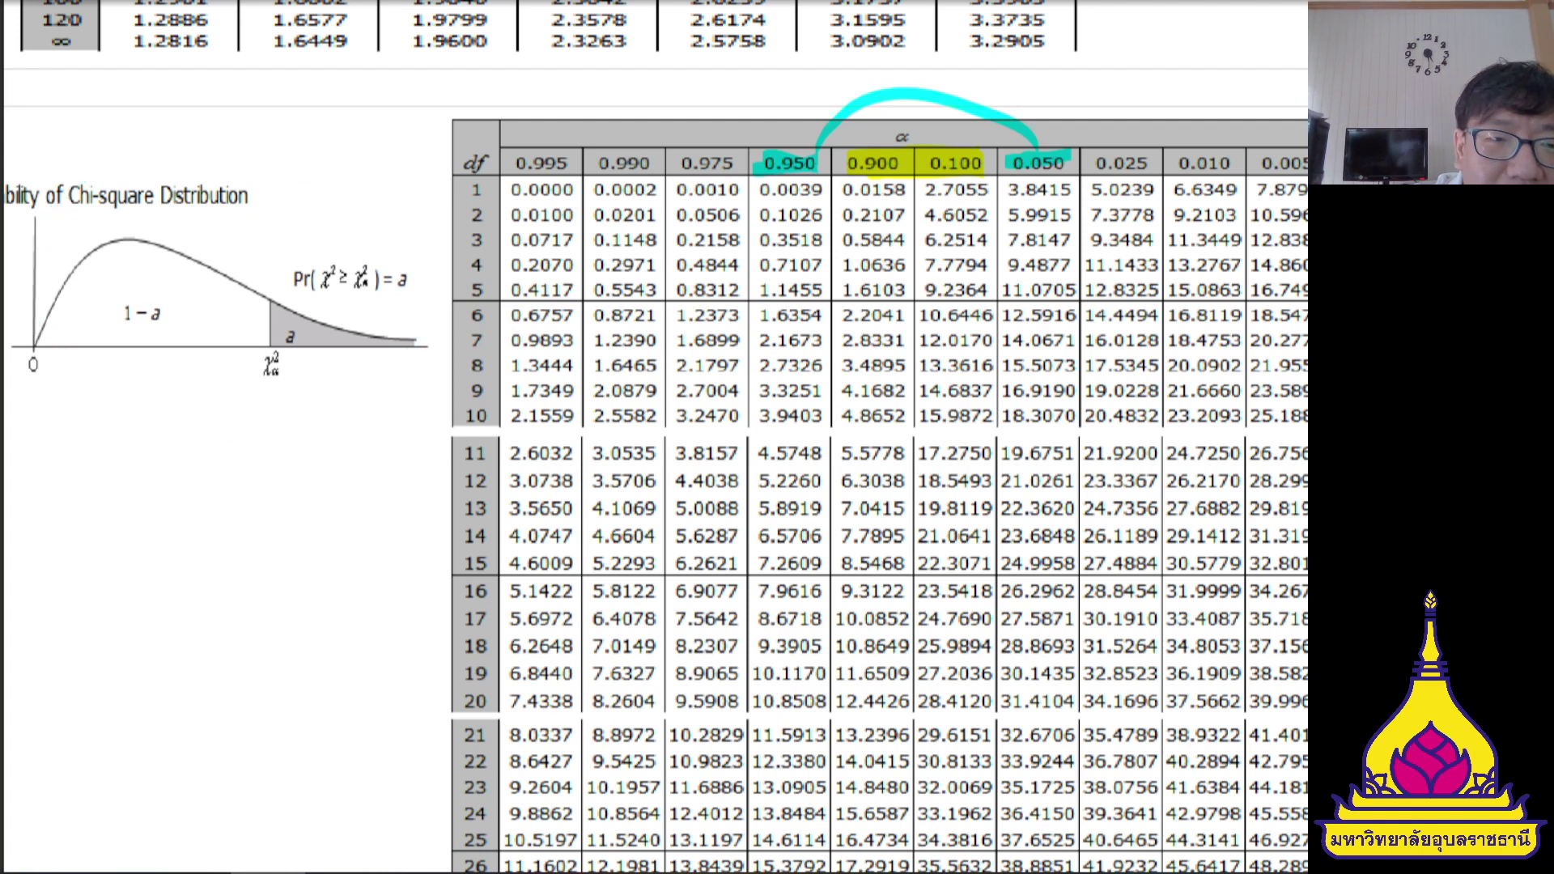
- Sketch a chi-square curve with axes in blue below the printed distribution, shade its right tail and label the area 0.05
drag(89, 554, 413, 581)
mouse_move(159, 413)
mouse_down()
mouse_move(145, 592)
mouse_move(295, 466)
mouse_move(437, 574)
mouse_up()
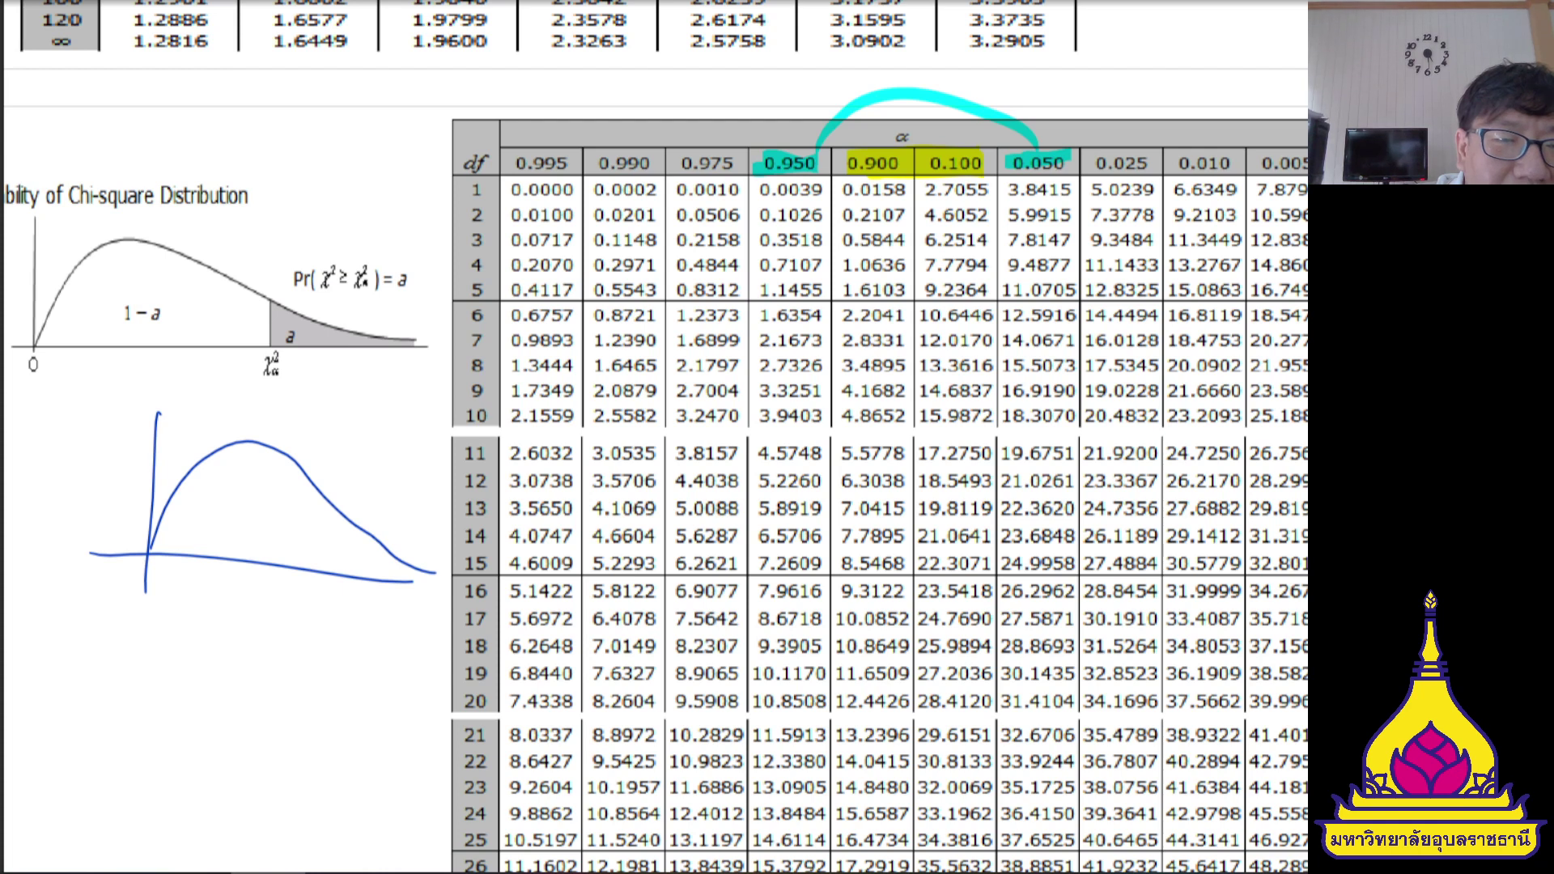
drag(320, 495, 317, 577)
mouse_move(348, 521)
mouse_down()
mouse_move(323, 539)
mouse_move(327, 557)
mouse_up()
mouse_move(368, 536)
mouse_down()
mouse_move(341, 561)
mouse_move(361, 565)
mouse_up()
drag(358, 494, 340, 536)
mouse_move(362, 439)
mouse_down()
mouse_move(366, 457)
mouse_move(387, 441)
mouse_move(404, 455)
mouse_move(392, 468)
mouse_up()
click(371, 457)
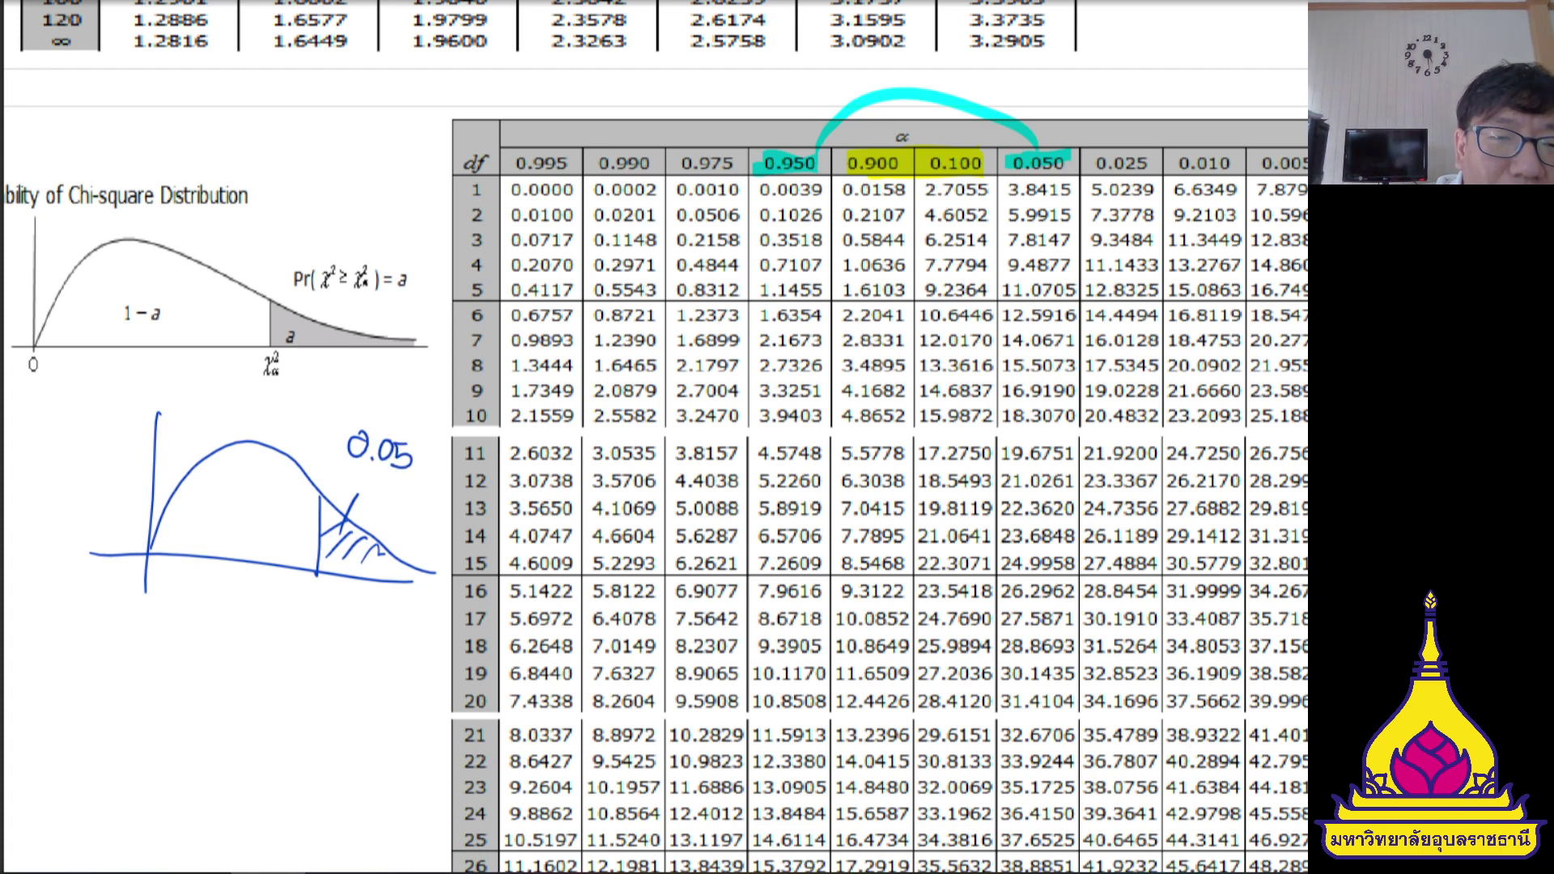
- Write df=8 beside the sketched curve and draw an empty box under the boundary of the shaded tail
drag(53, 453, 54, 479)
mouse_move(74, 446)
mouse_down()
mouse_move(63, 481)
mouse_move(78, 460)
mouse_up()
drag(76, 460, 89, 458)
mouse_move(78, 467)
mouse_down()
mouse_move(98, 481)
mouse_move(101, 458)
mouse_up()
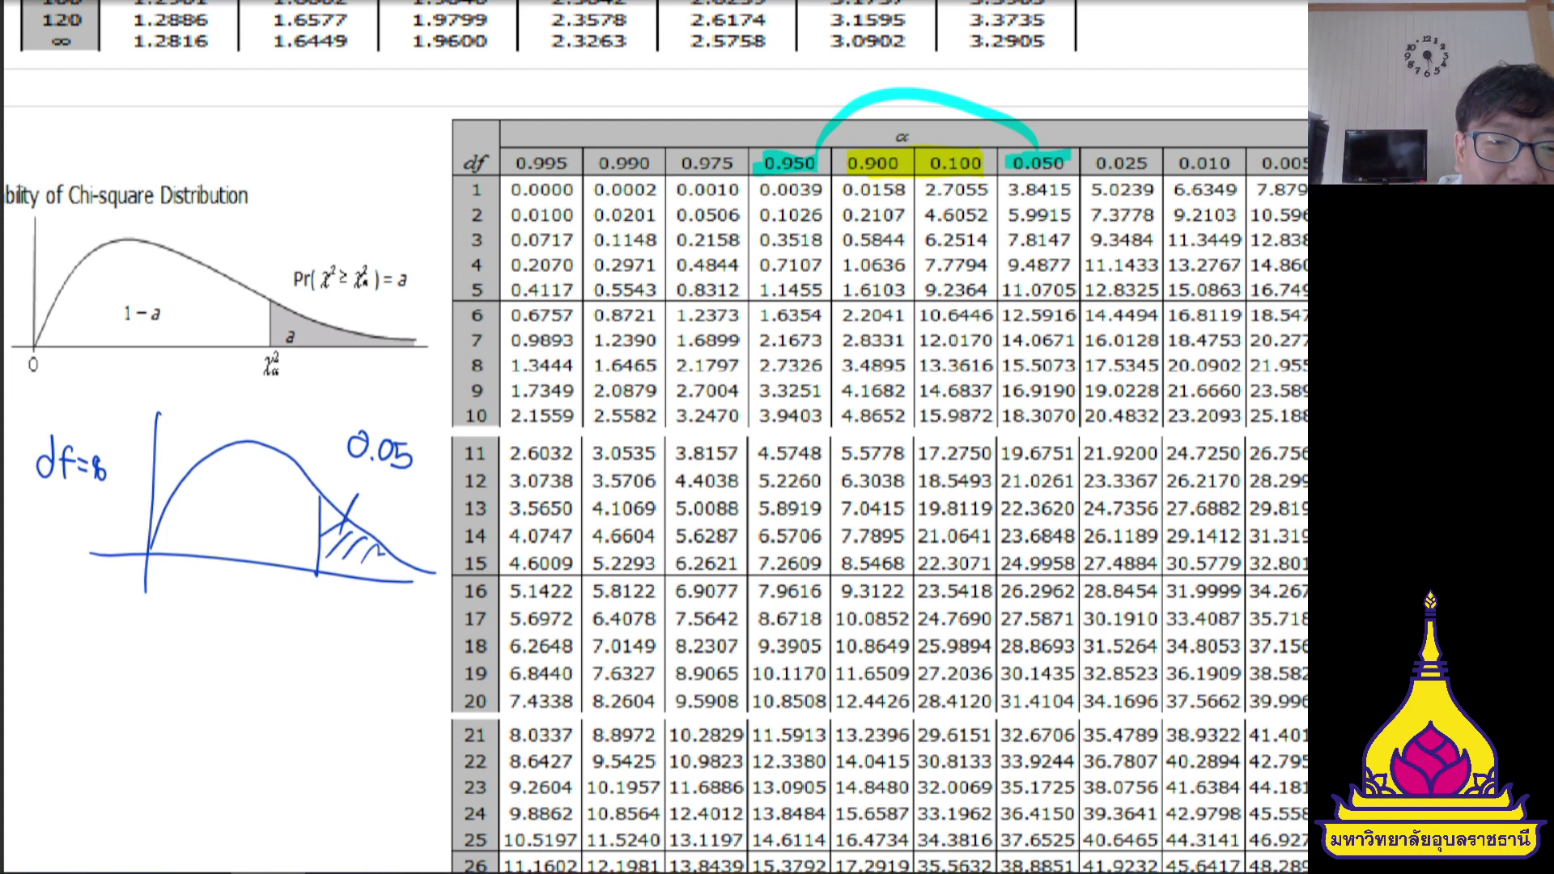
mouse_move(345, 581)
mouse_down()
mouse_move(274, 583)
mouse_move(347, 623)
mouse_move(346, 588)
mouse_up()
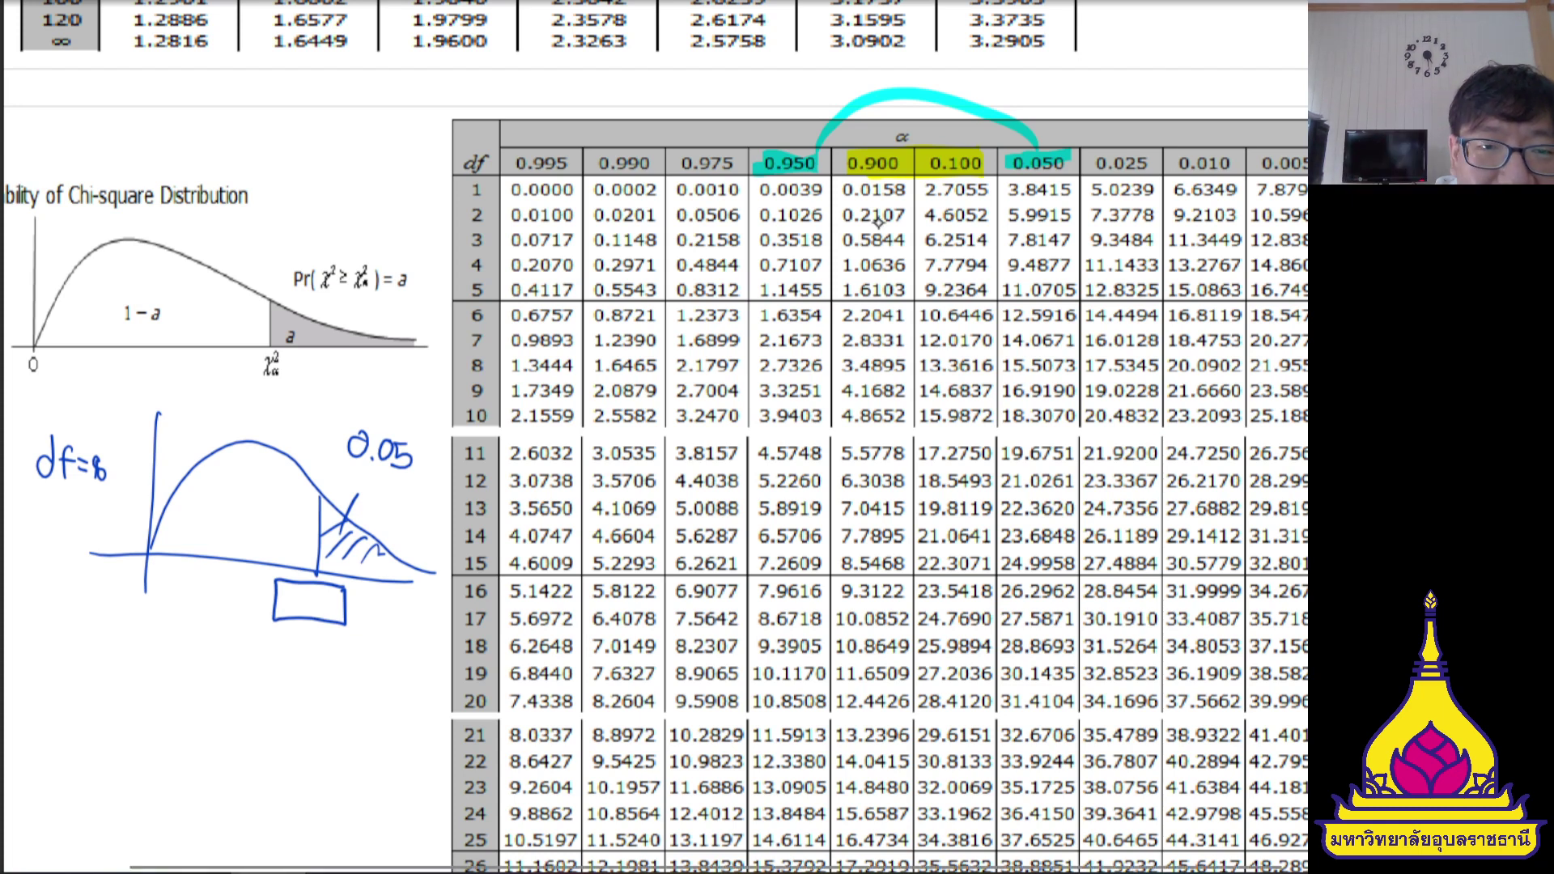
- Highlight df 8 and its 0.050-column value in yellow in the chi-square table, and write 15.5073 in the box under the sketch
drag(490, 366, 457, 366)
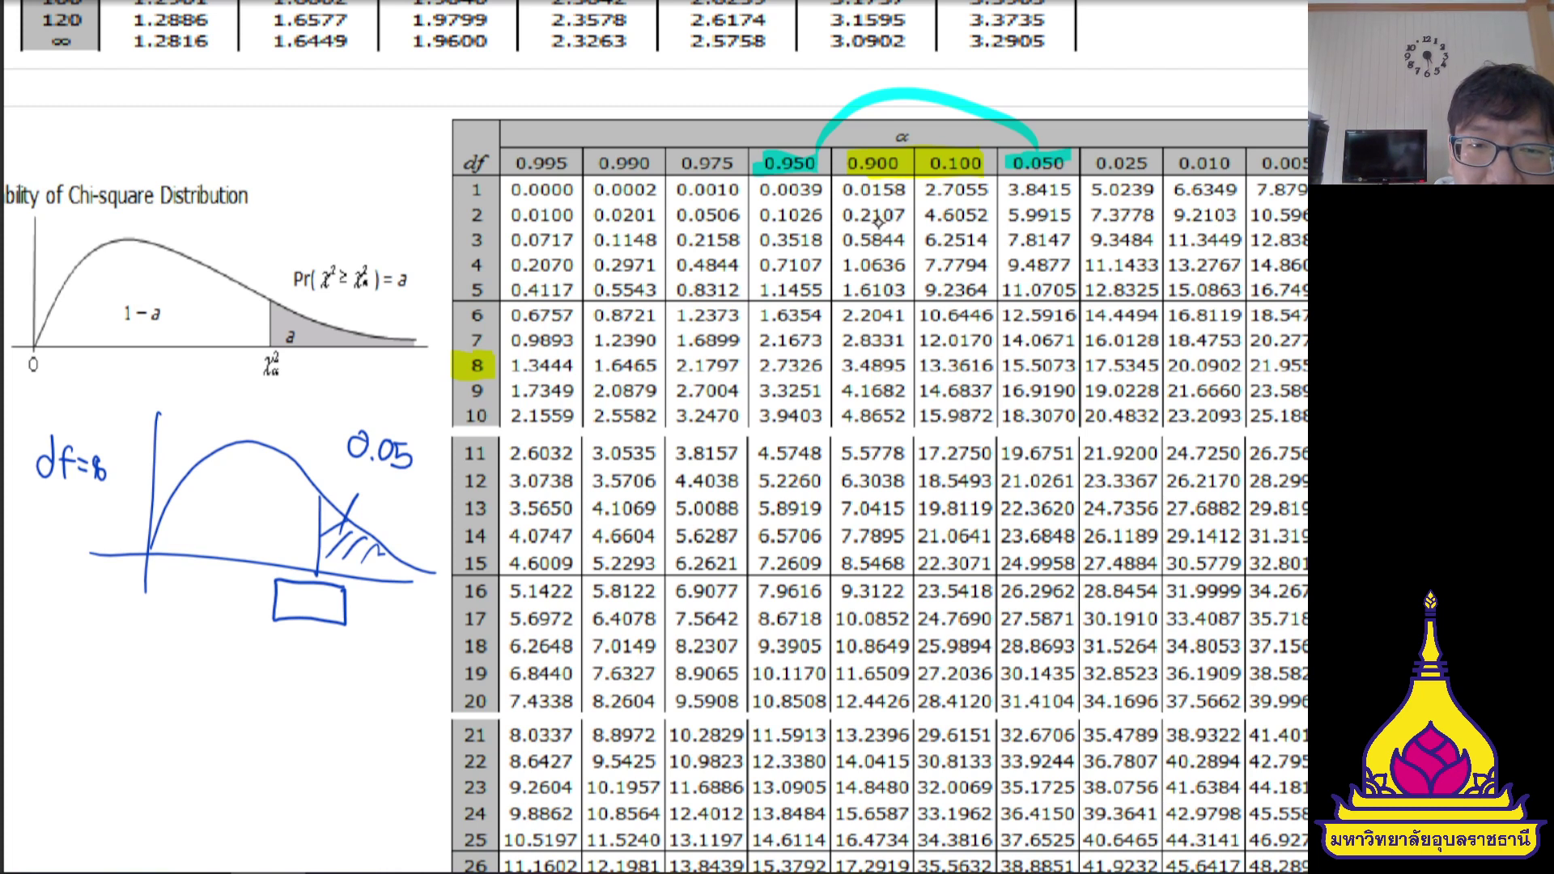
drag(1003, 365, 1075, 365)
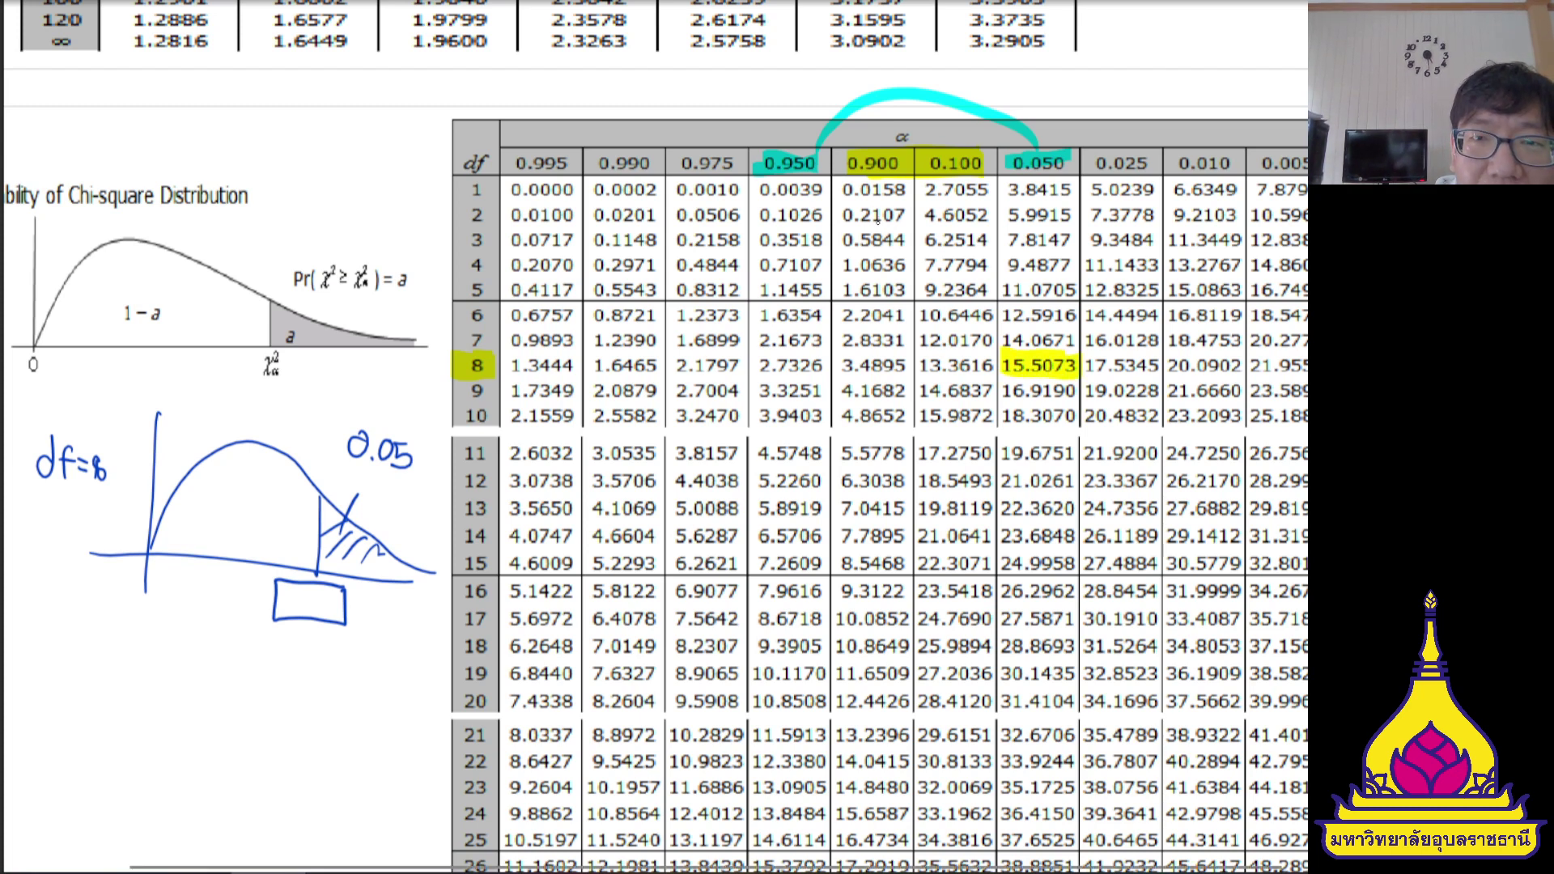
mouse_move(285, 590)
mouse_down()
mouse_move(285, 612)
mouse_move(331, 597)
mouse_up()
click(308, 609)
drag(337, 596, 361, 618)
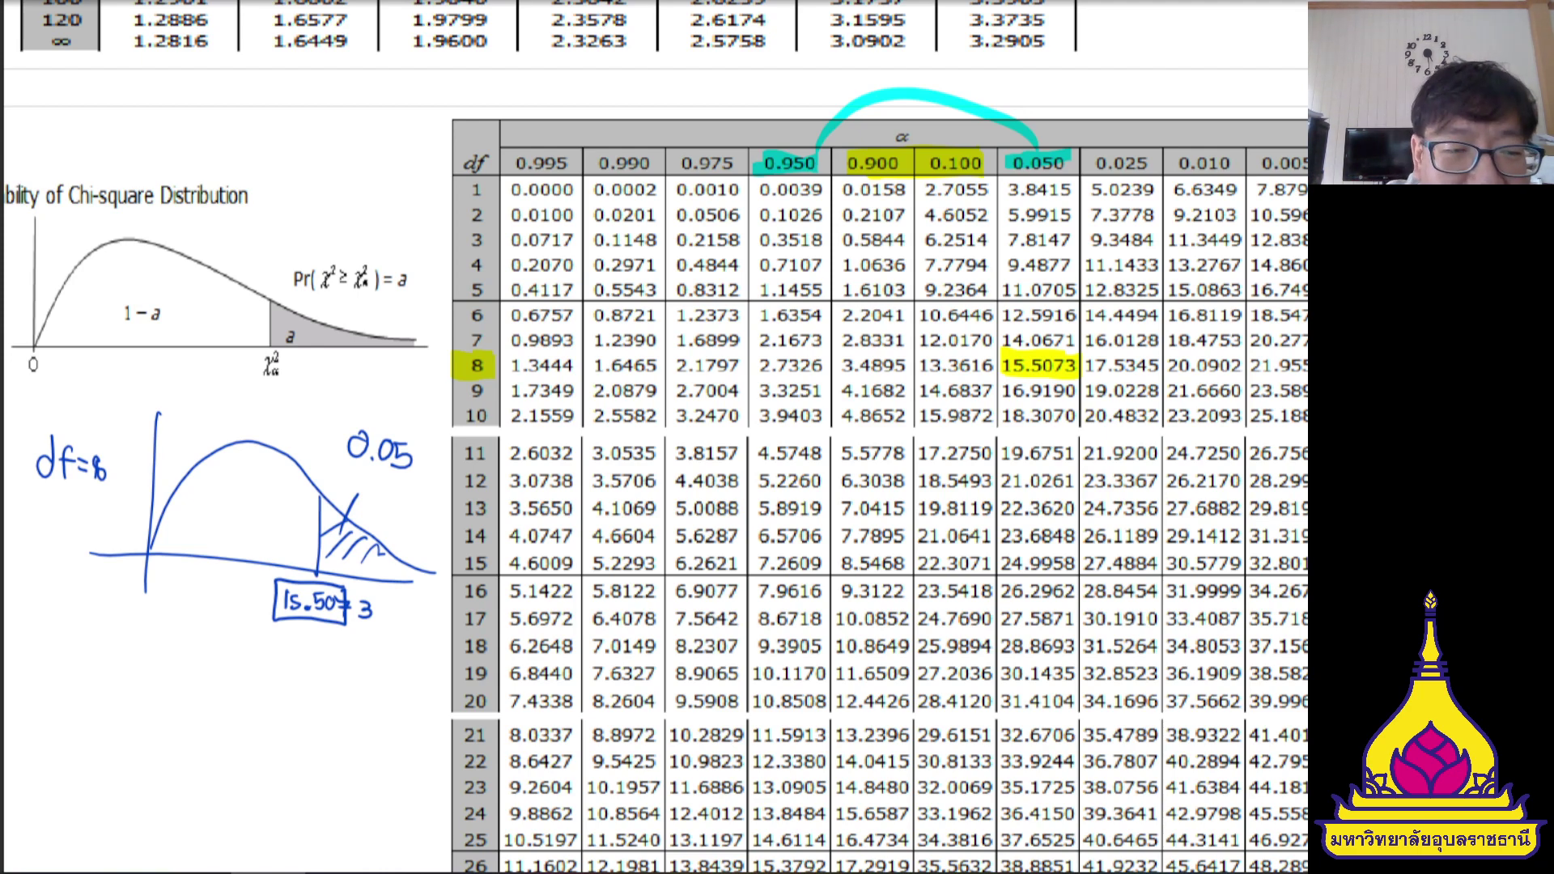
- Write the probability statement P(χ²>??)=0.05 in blue below the sketched curve
mouse_move(146, 656)
mouse_down()
mouse_move(146, 688)
mouse_move(149, 673)
mouse_up()
mouse_move(182, 655)
mouse_down()
mouse_move(180, 692)
mouse_move(204, 685)
mouse_up()
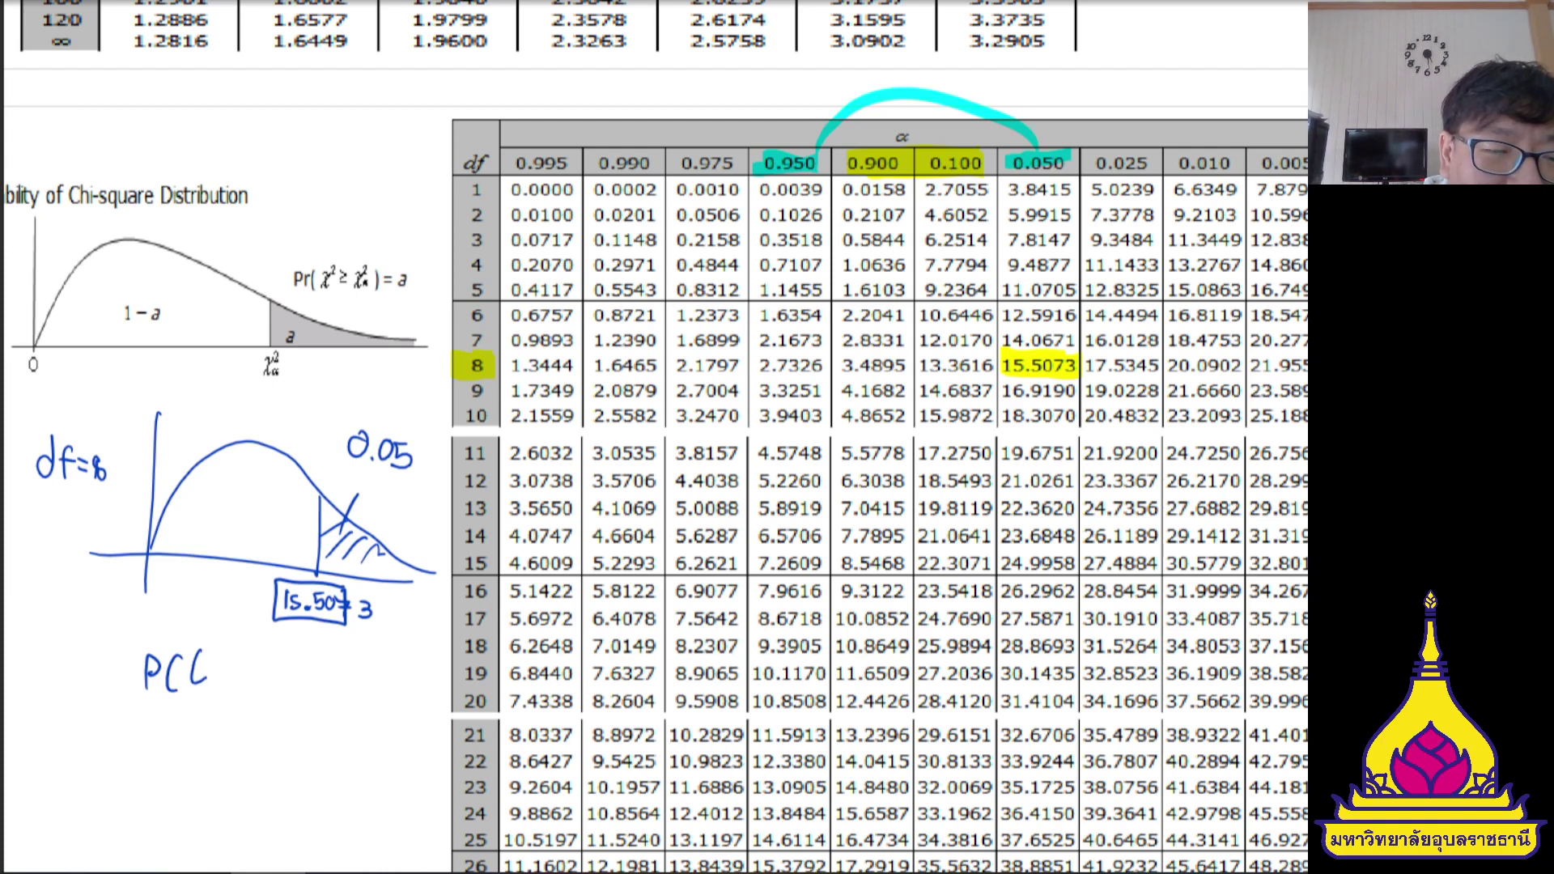
key(ctrl+z)
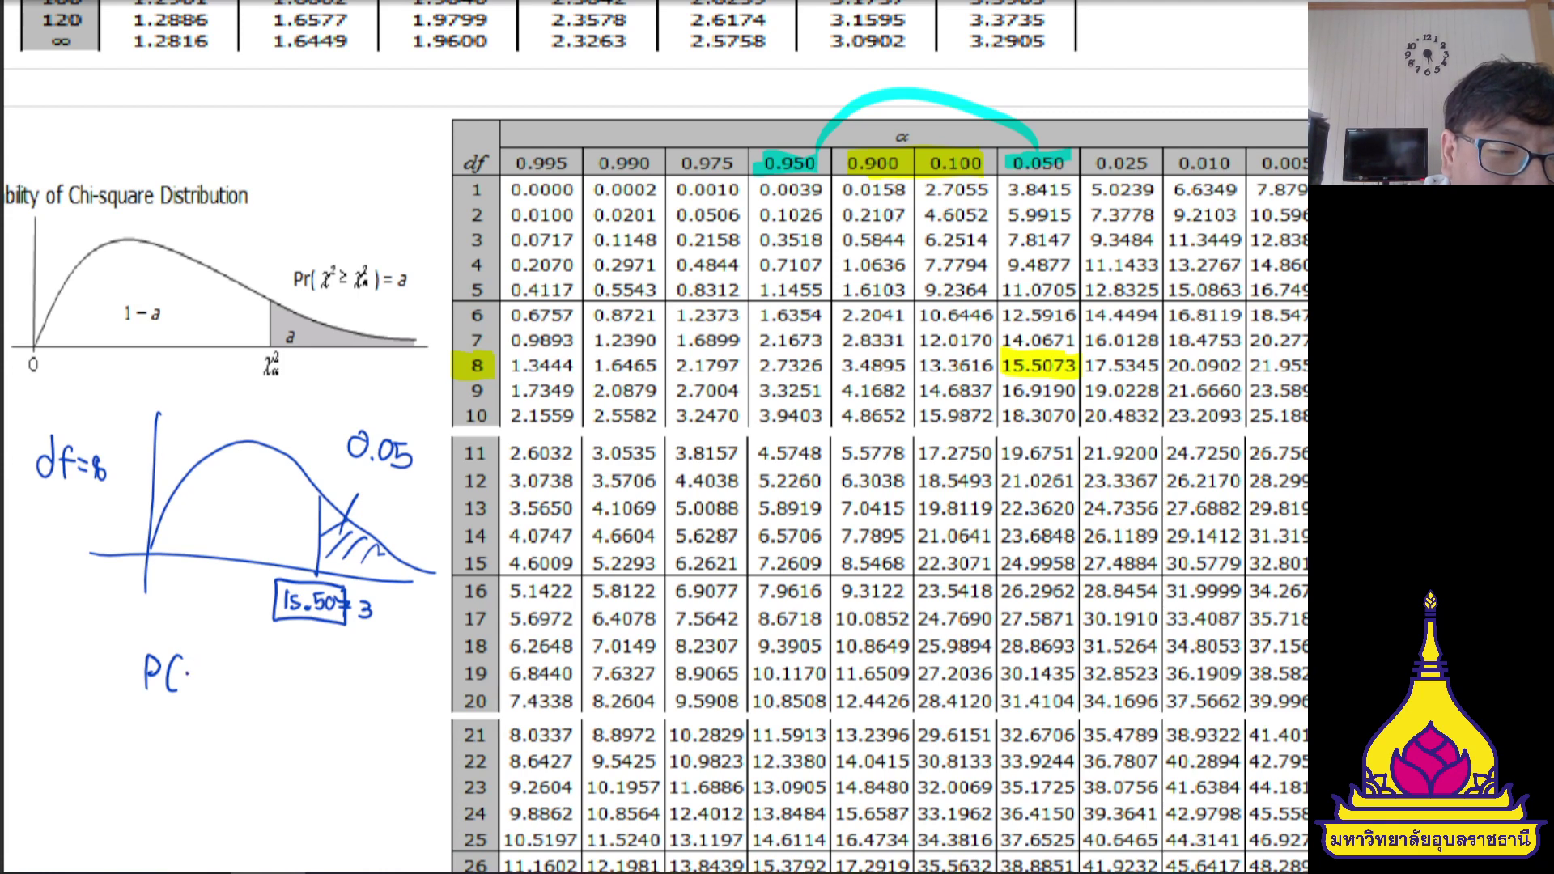
drag(186, 664, 220, 686)
mouse_move(211, 664)
mouse_down()
mouse_move(191, 693)
mouse_move(225, 657)
mouse_move(232, 682)
mouse_move(261, 693)
mouse_move(298, 698)
mouse_move(335, 672)
mouse_up()
mouse_move(320, 685)
mouse_down()
mouse_move(383, 687)
mouse_move(390, 711)
mouse_up()
click(366, 701)
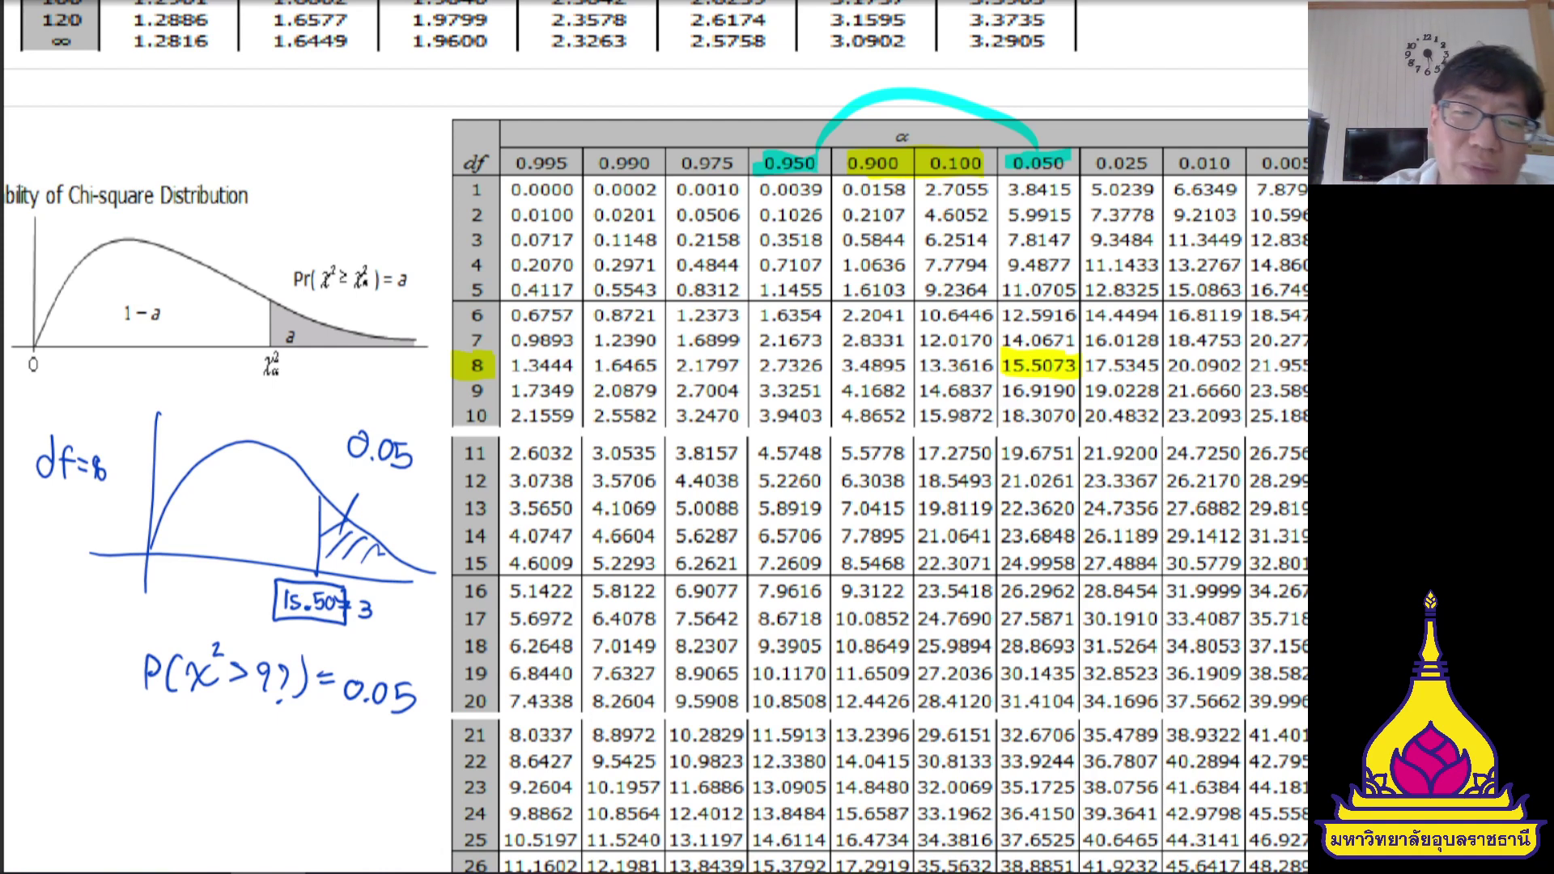
- Write the solution ??=15.5073 below the probability statement
mouse_move(257, 740)
mouse_down()
mouse_move(264, 761)
mouse_move(317, 745)
mouse_up()
drag(302, 757, 327, 773)
mouse_move(354, 752)
mouse_down()
mouse_move(334, 775)
mouse_move(366, 753)
mouse_up()
click(359, 774)
mouse_move(365, 754)
mouse_down()
mouse_move(365, 777)
mouse_move(396, 755)
mouse_move(410, 774)
mouse_move(429, 765)
mouse_move(418, 774)
mouse_up()
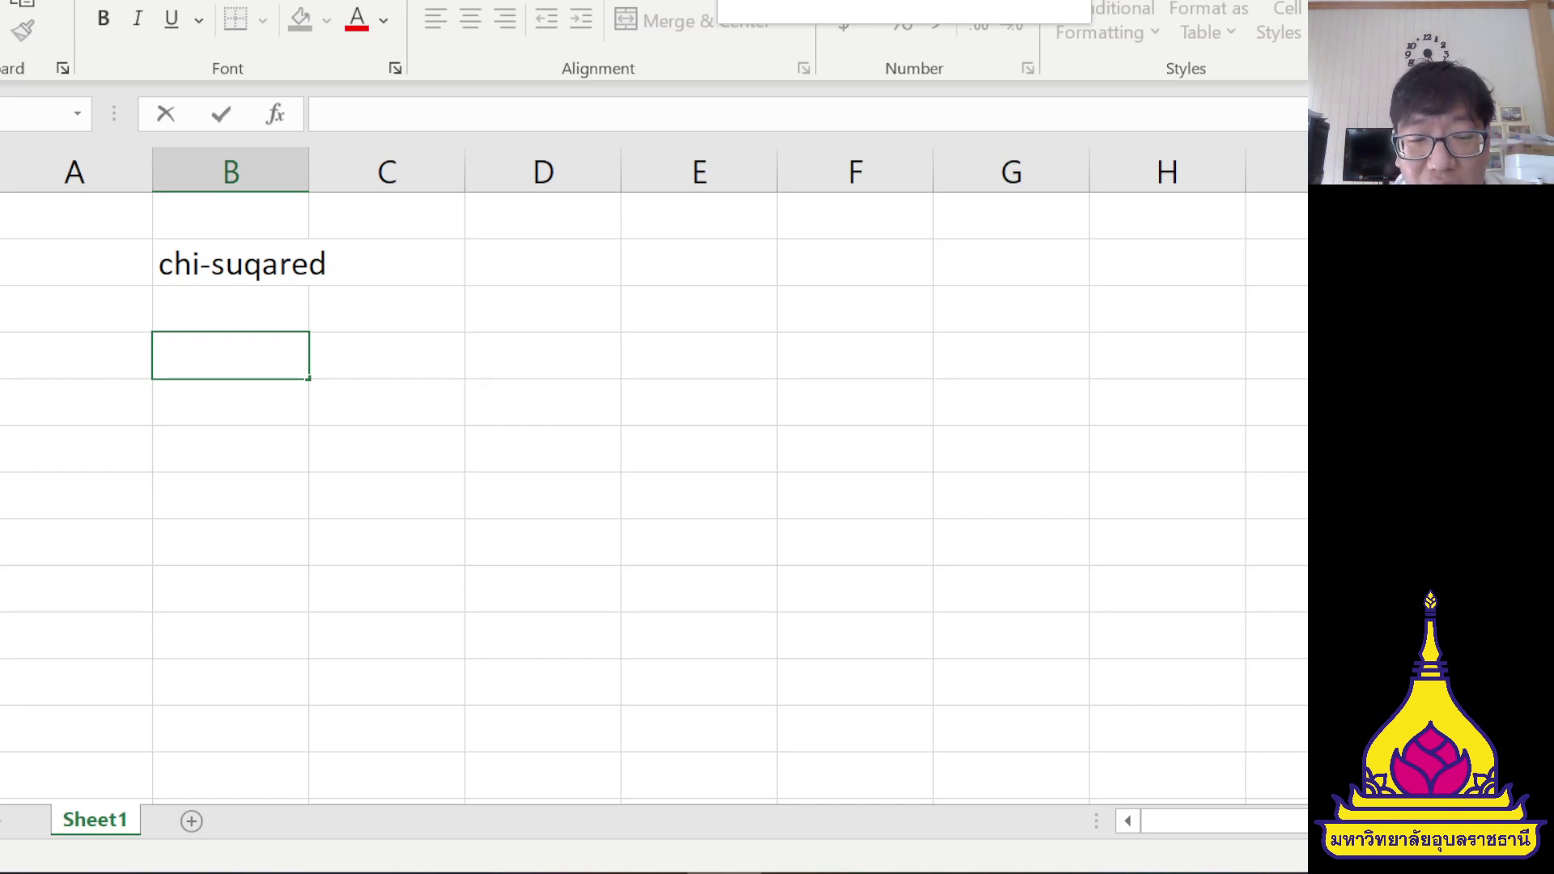
- Check the OneNote example, return to Excel, and enter df=8 in column B and alpha=0.05 in column C two rows below the chi-suqared label
key(alt+Tab)
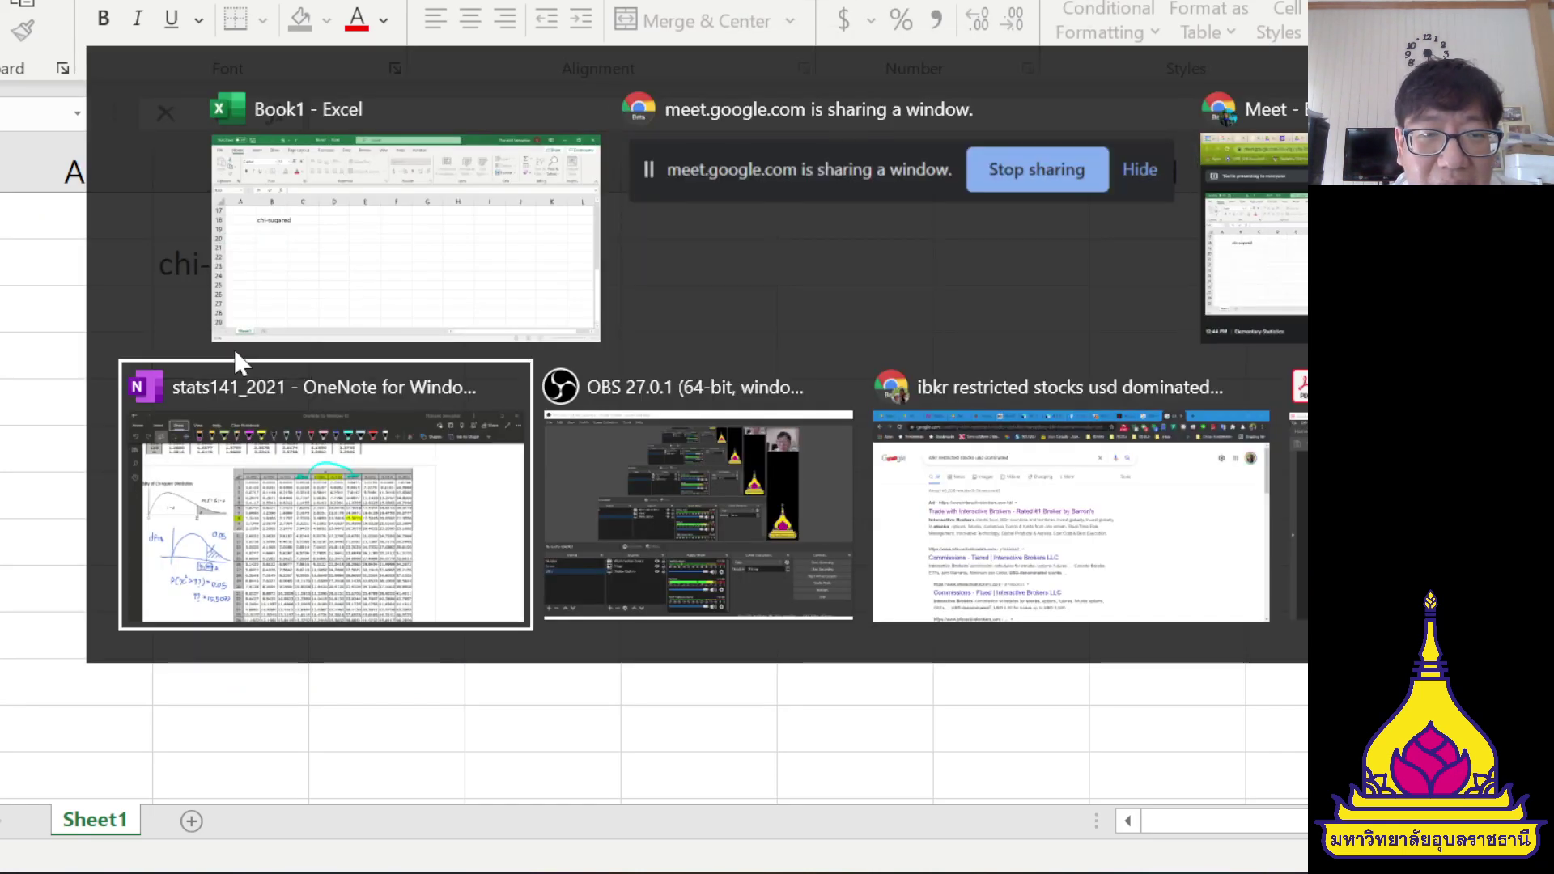
click(235, 356)
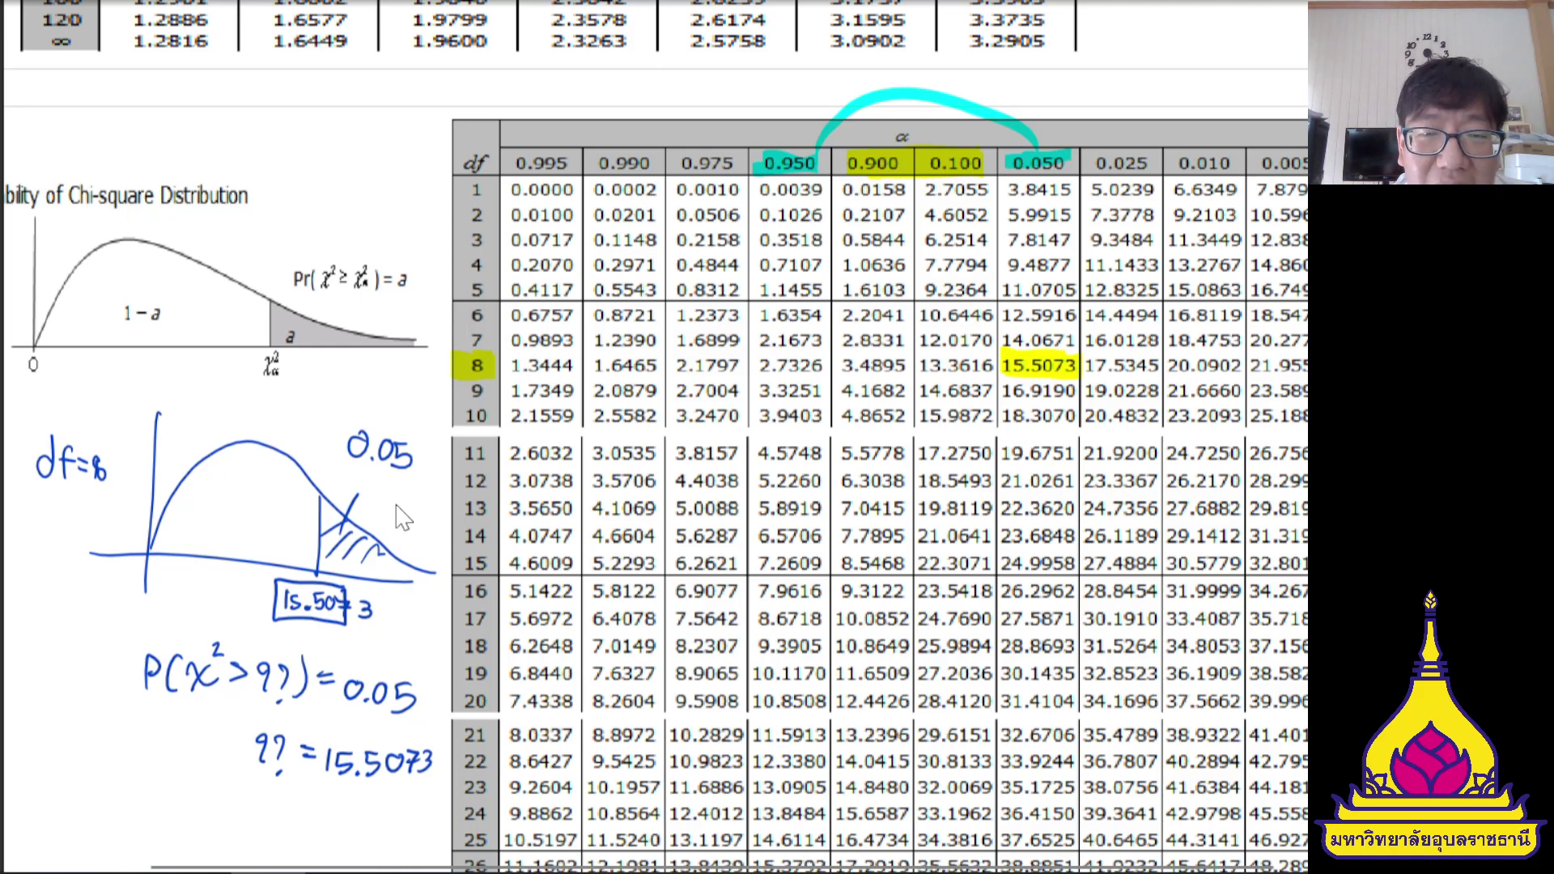
key(alt+Tab)
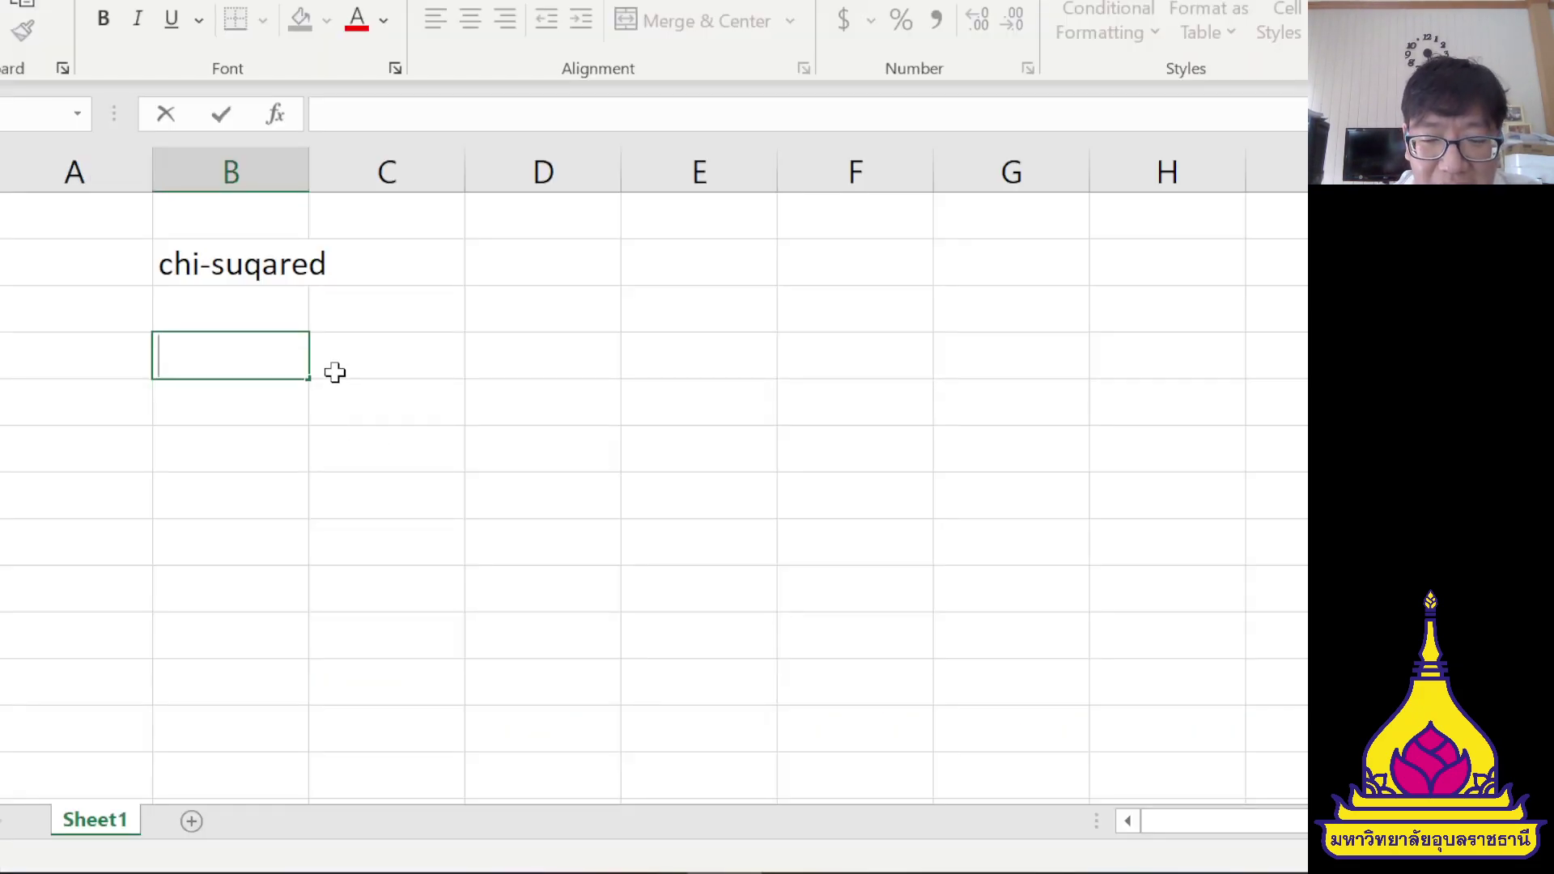
text(df=8)
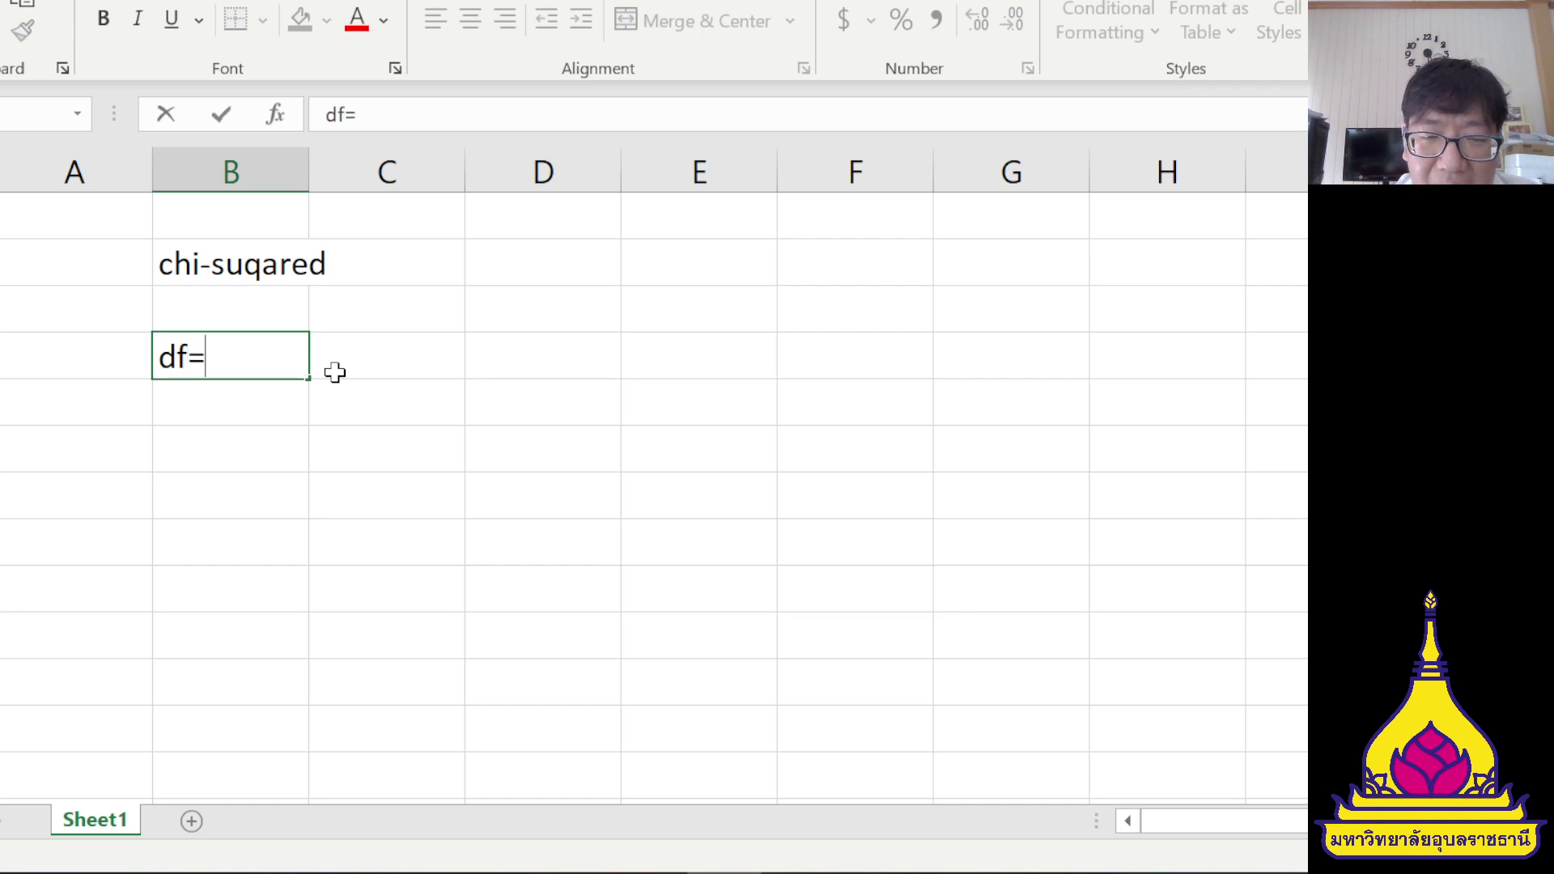
click(335, 372)
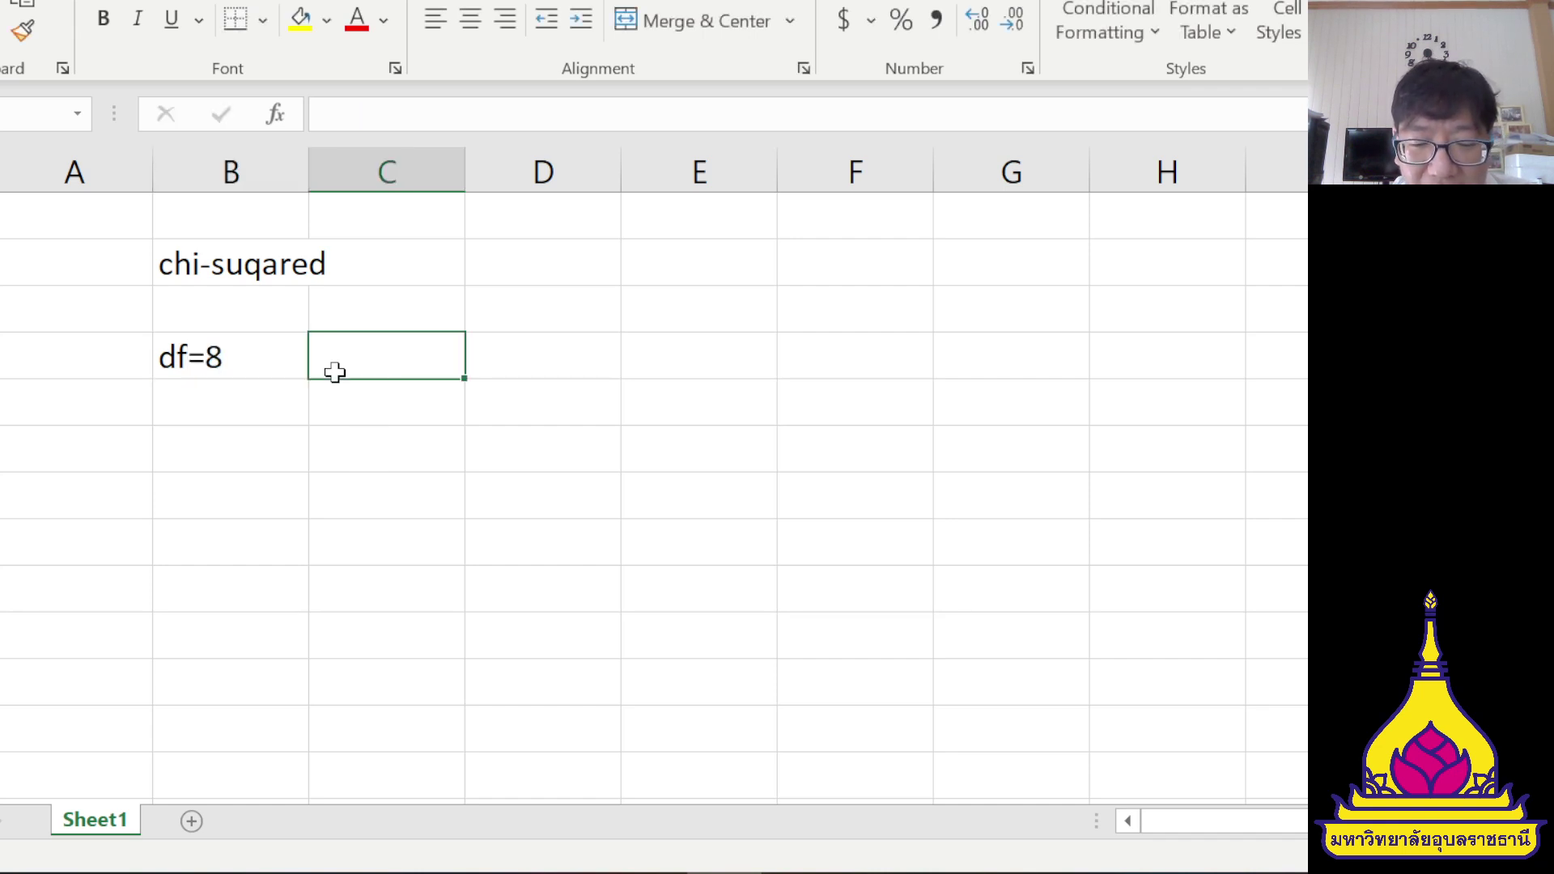
text(alpha)
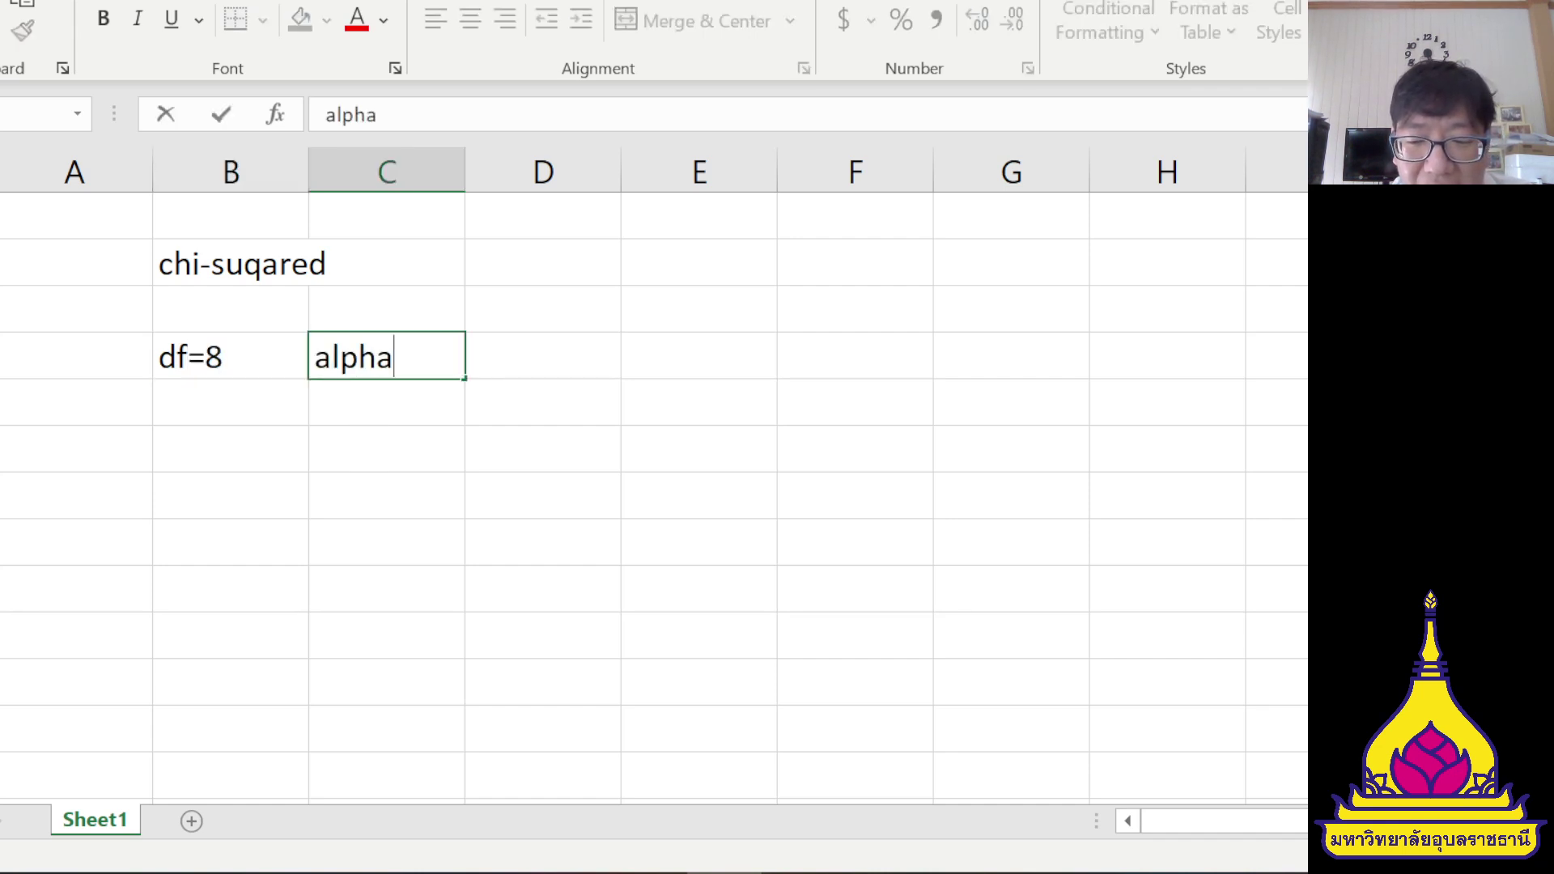
text(=0.05)
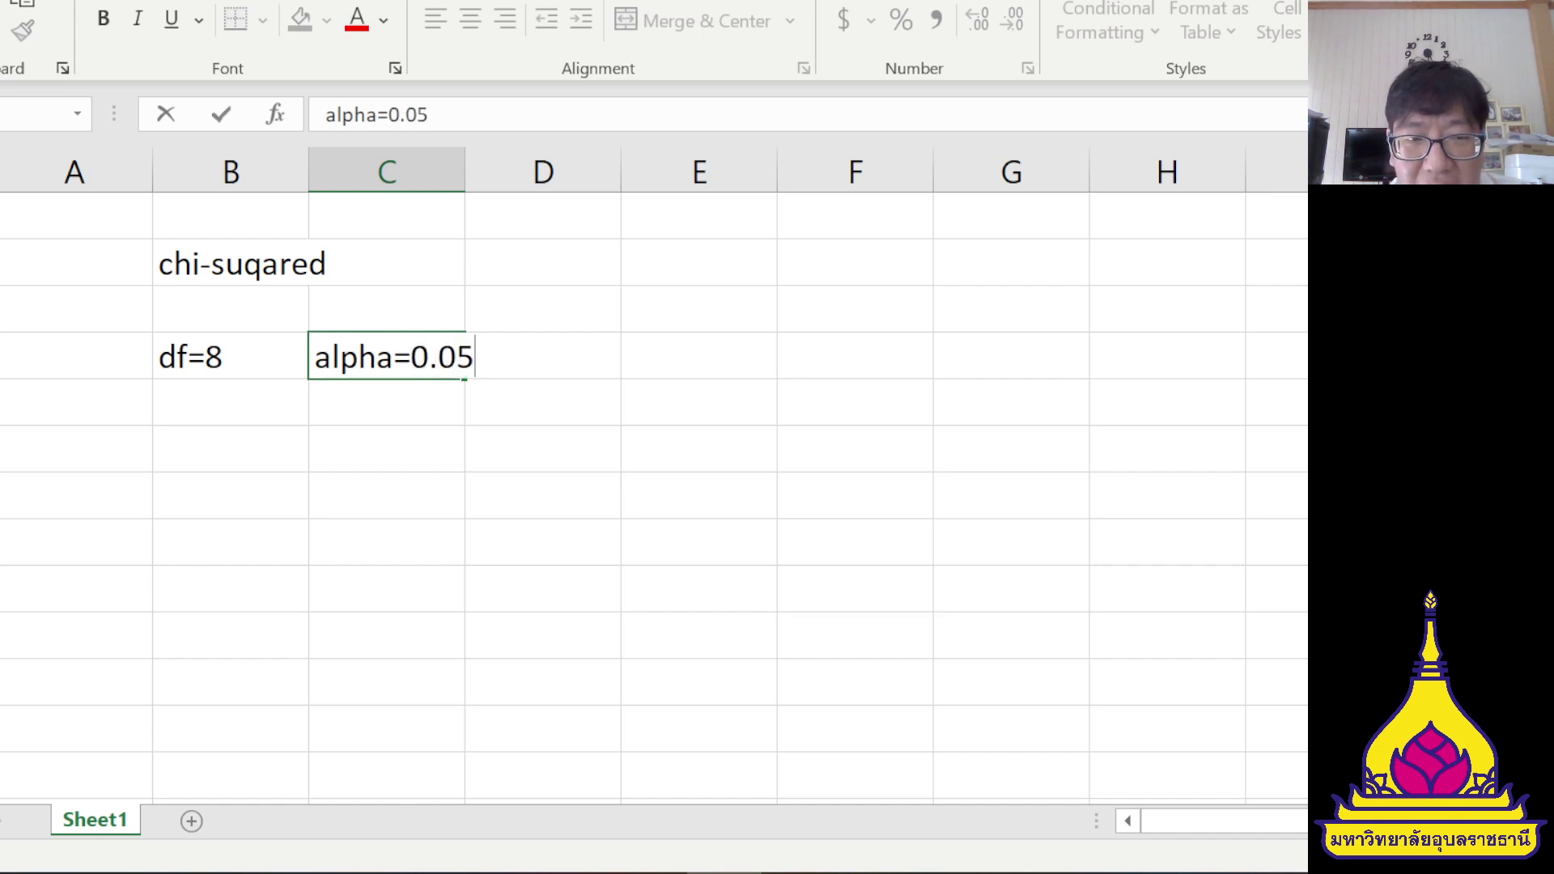
key(Return)
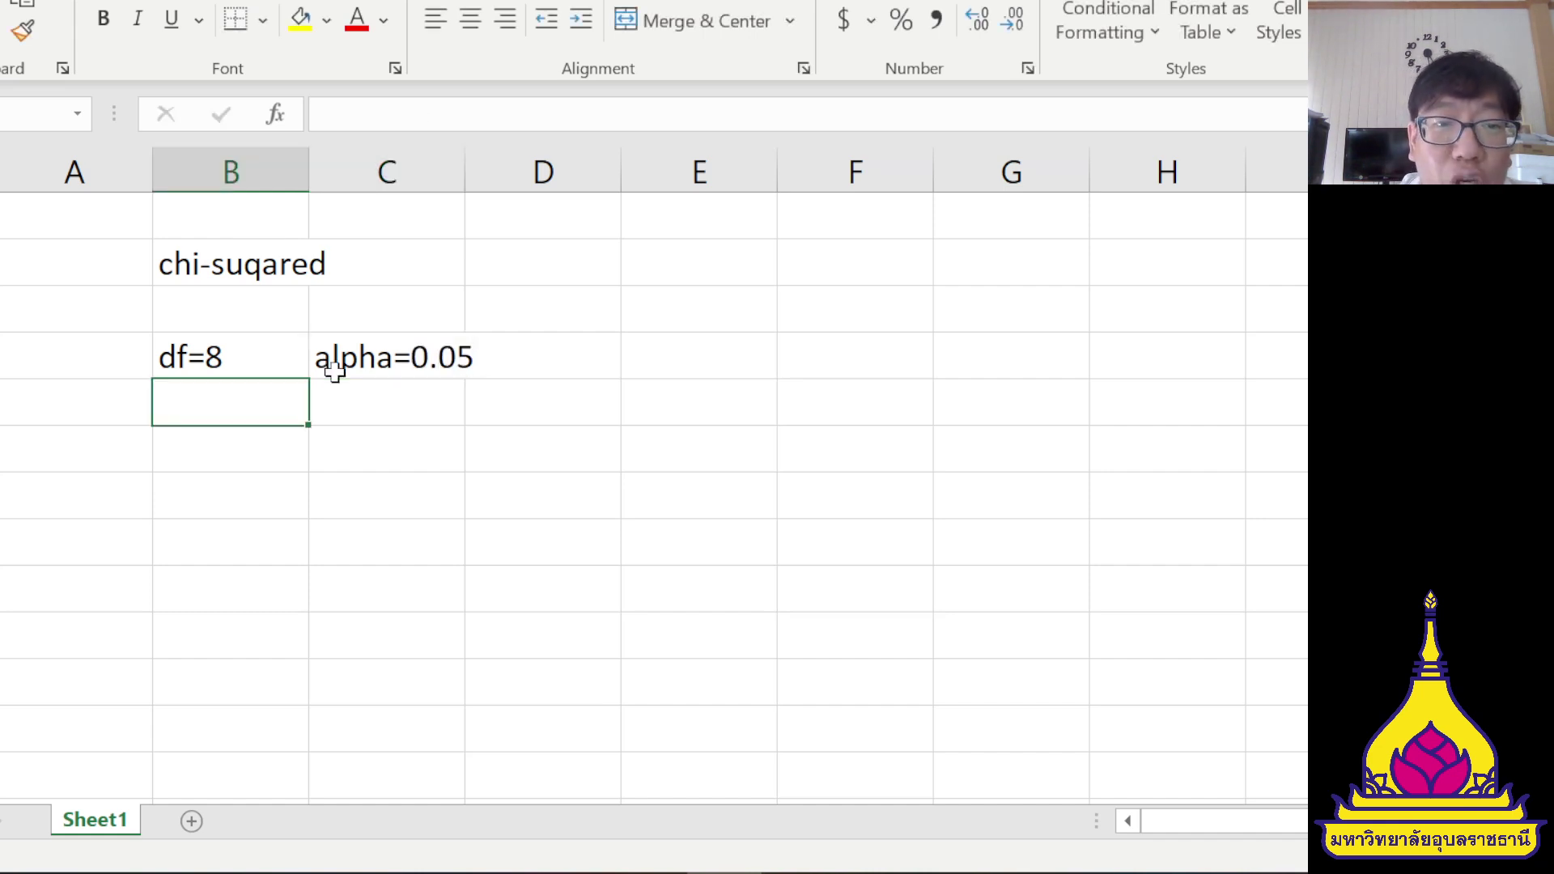
- Enter =CHISQ.INV.RT(0.05,8) in column C two rows below the alpha=0.05 label
double_click(392, 459)
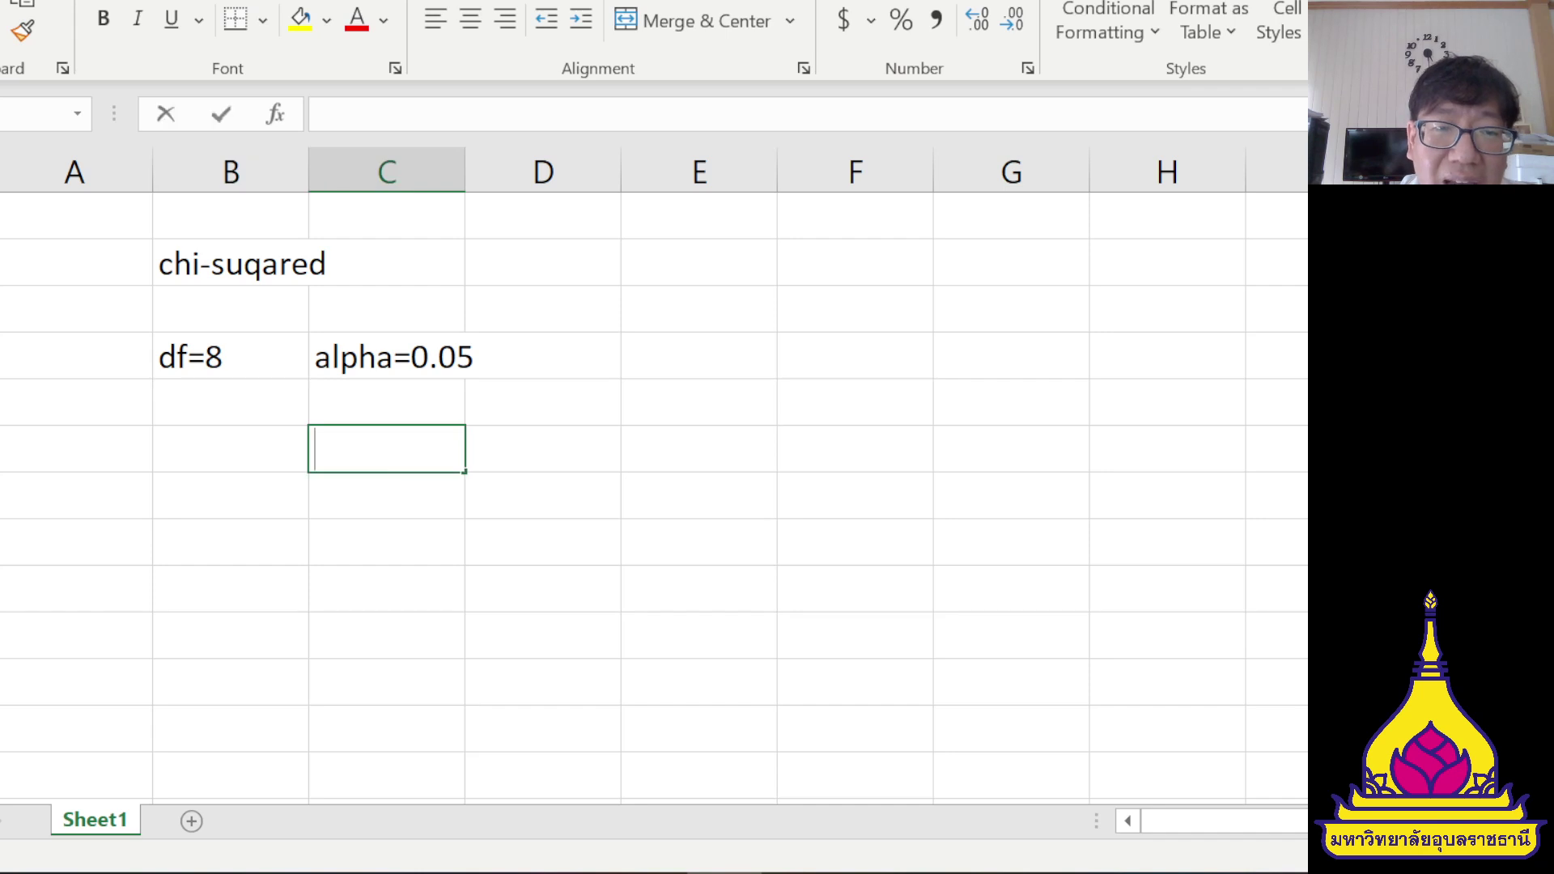
text(=)
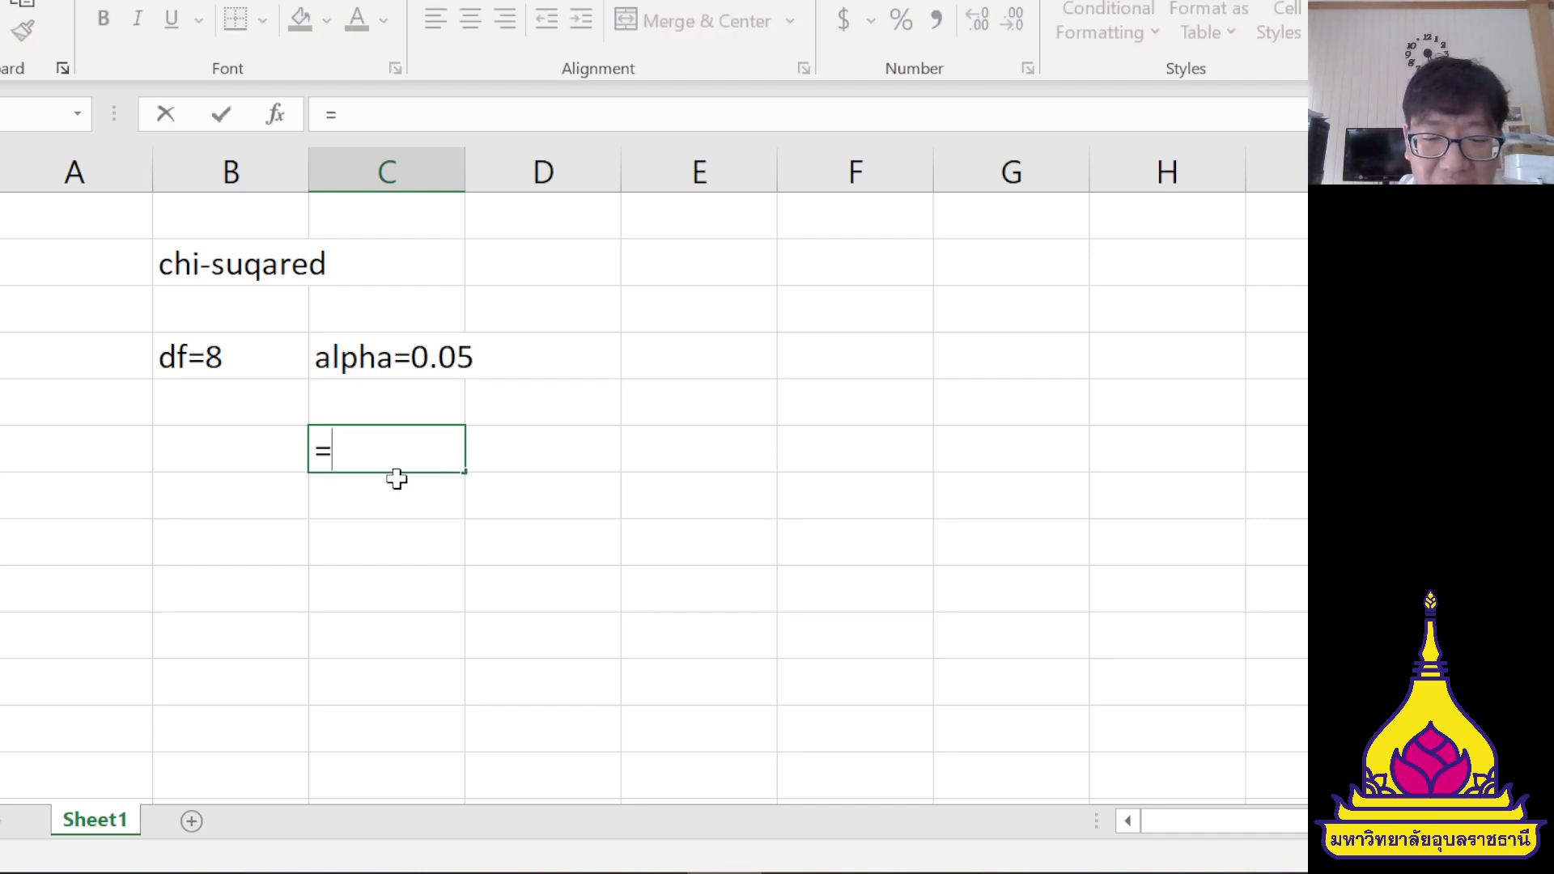
text(chi)
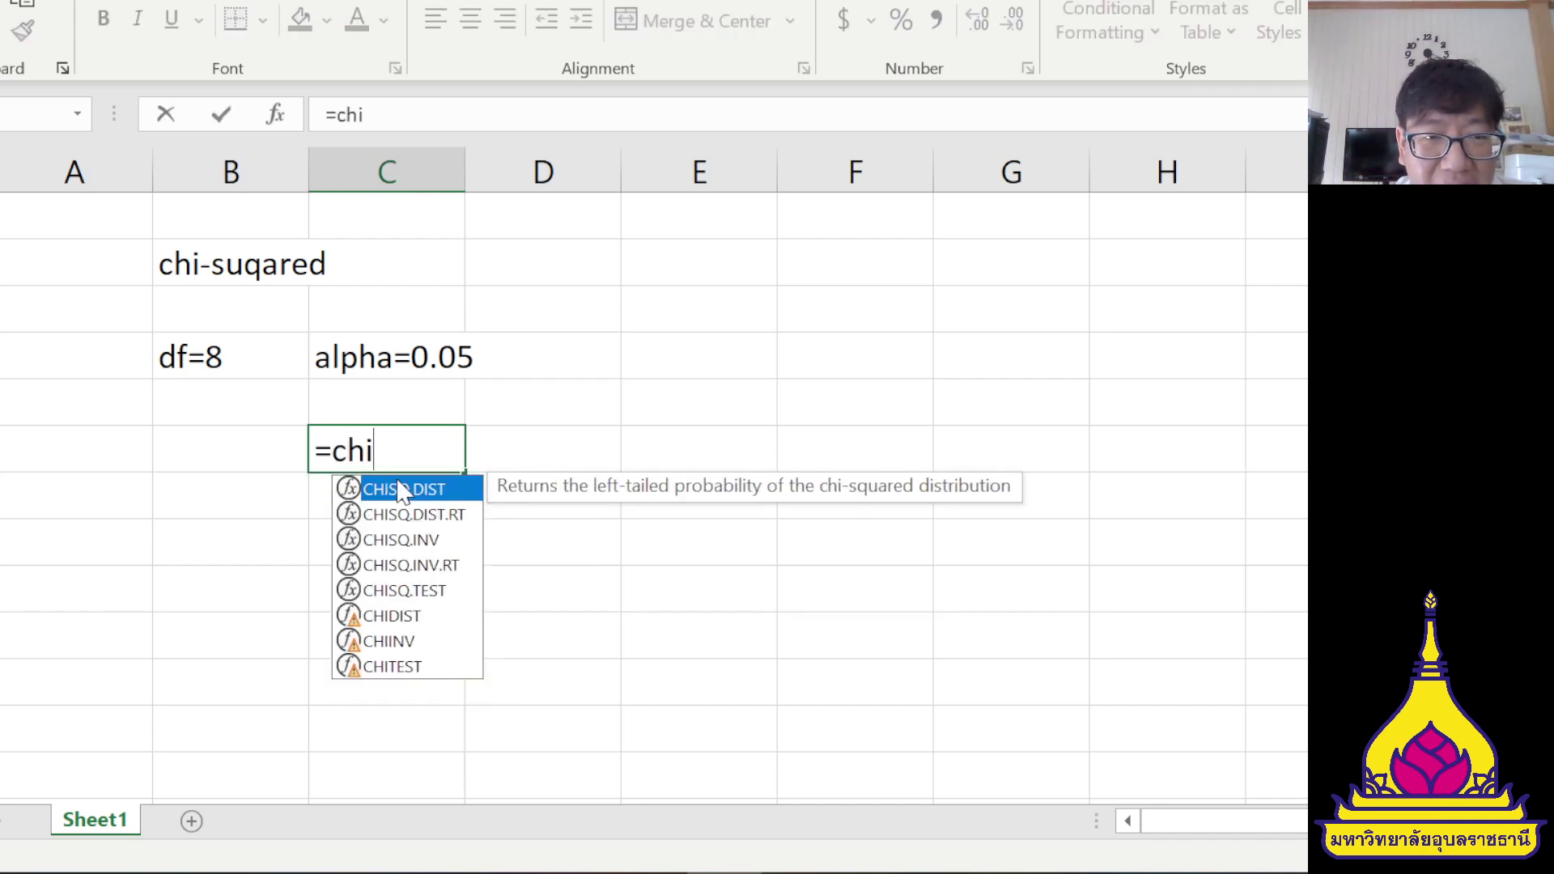
click(425, 544)
click(420, 567)
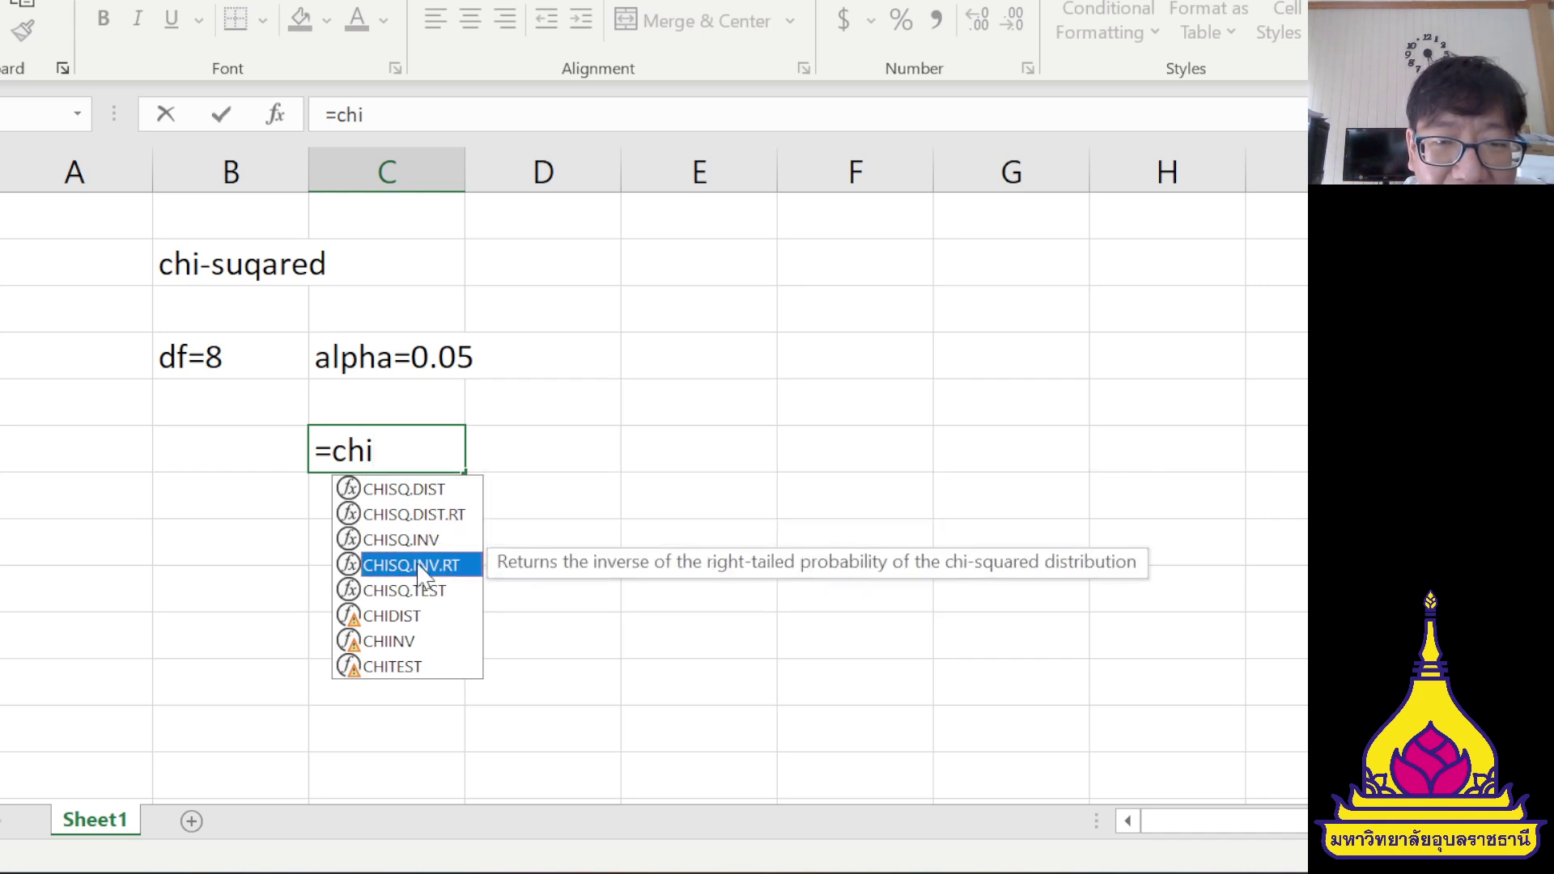
click(415, 542)
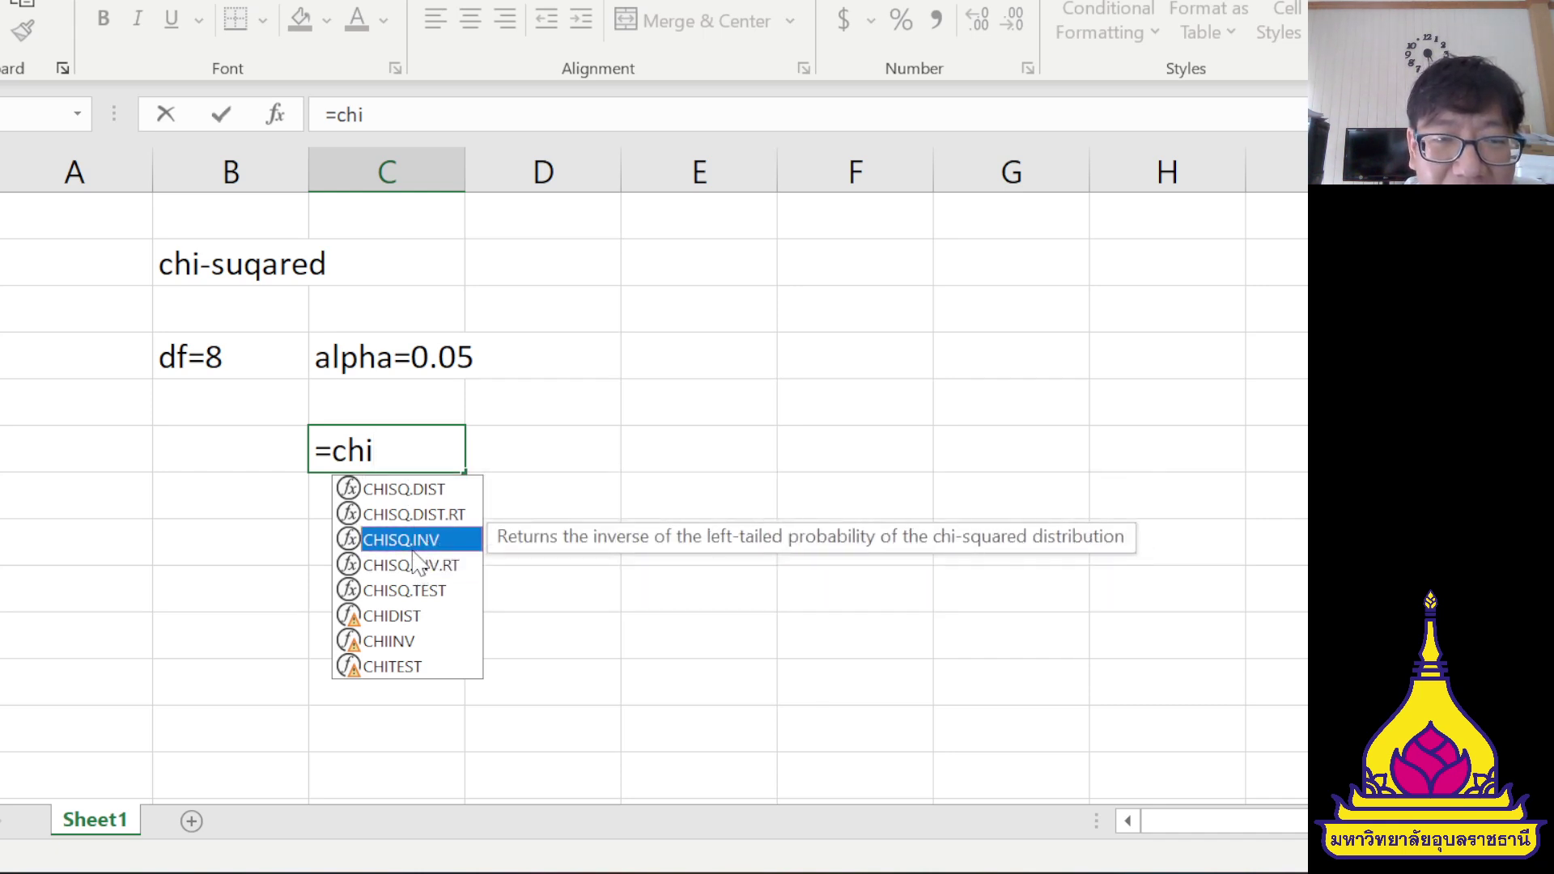
click(417, 562)
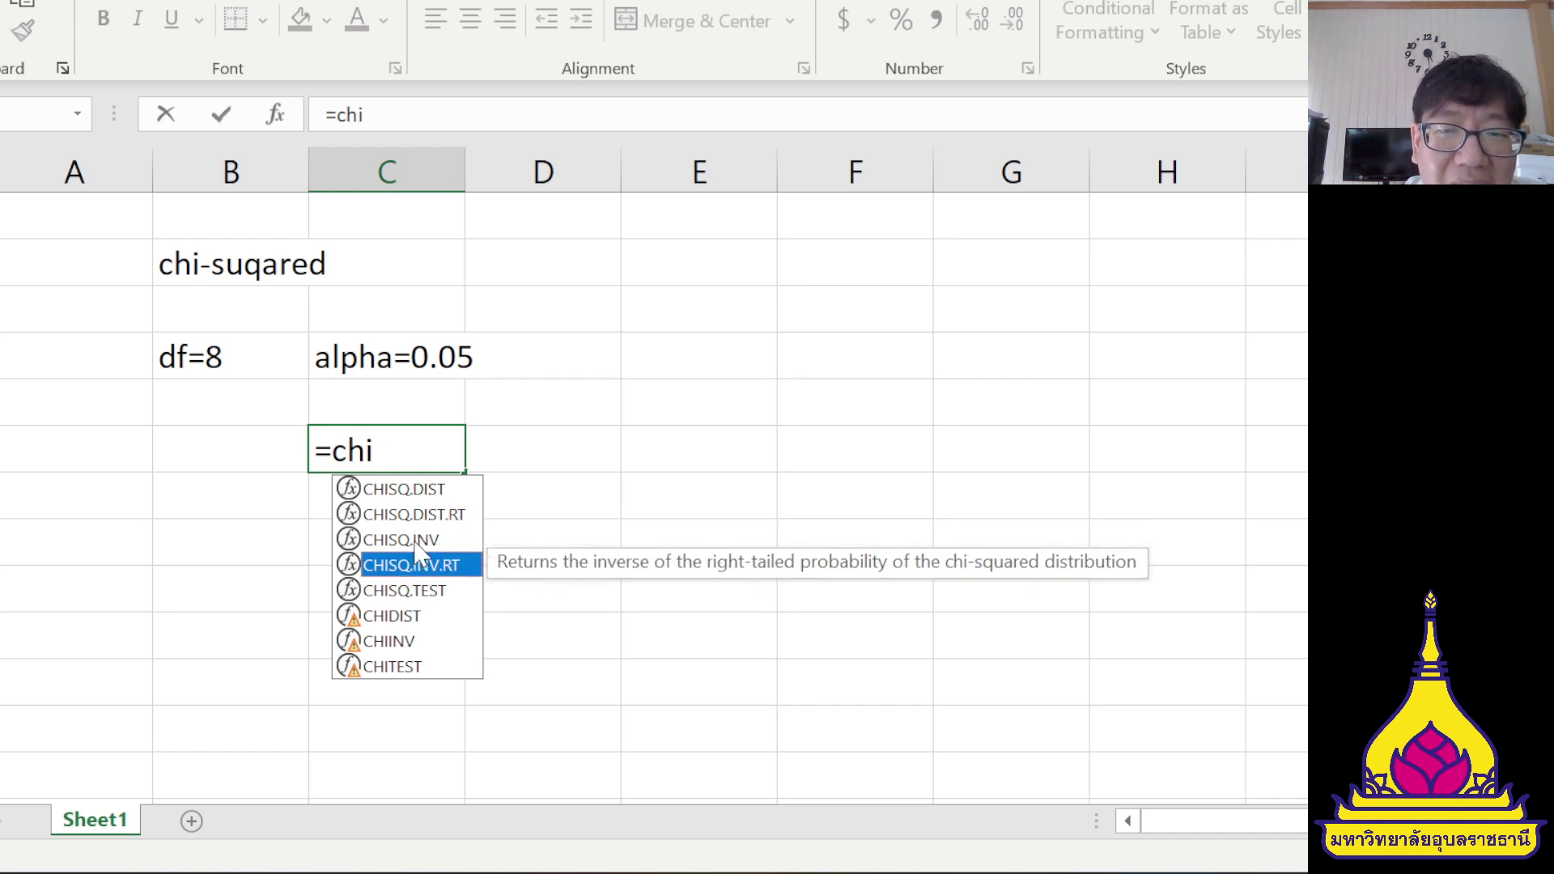
click(417, 545)
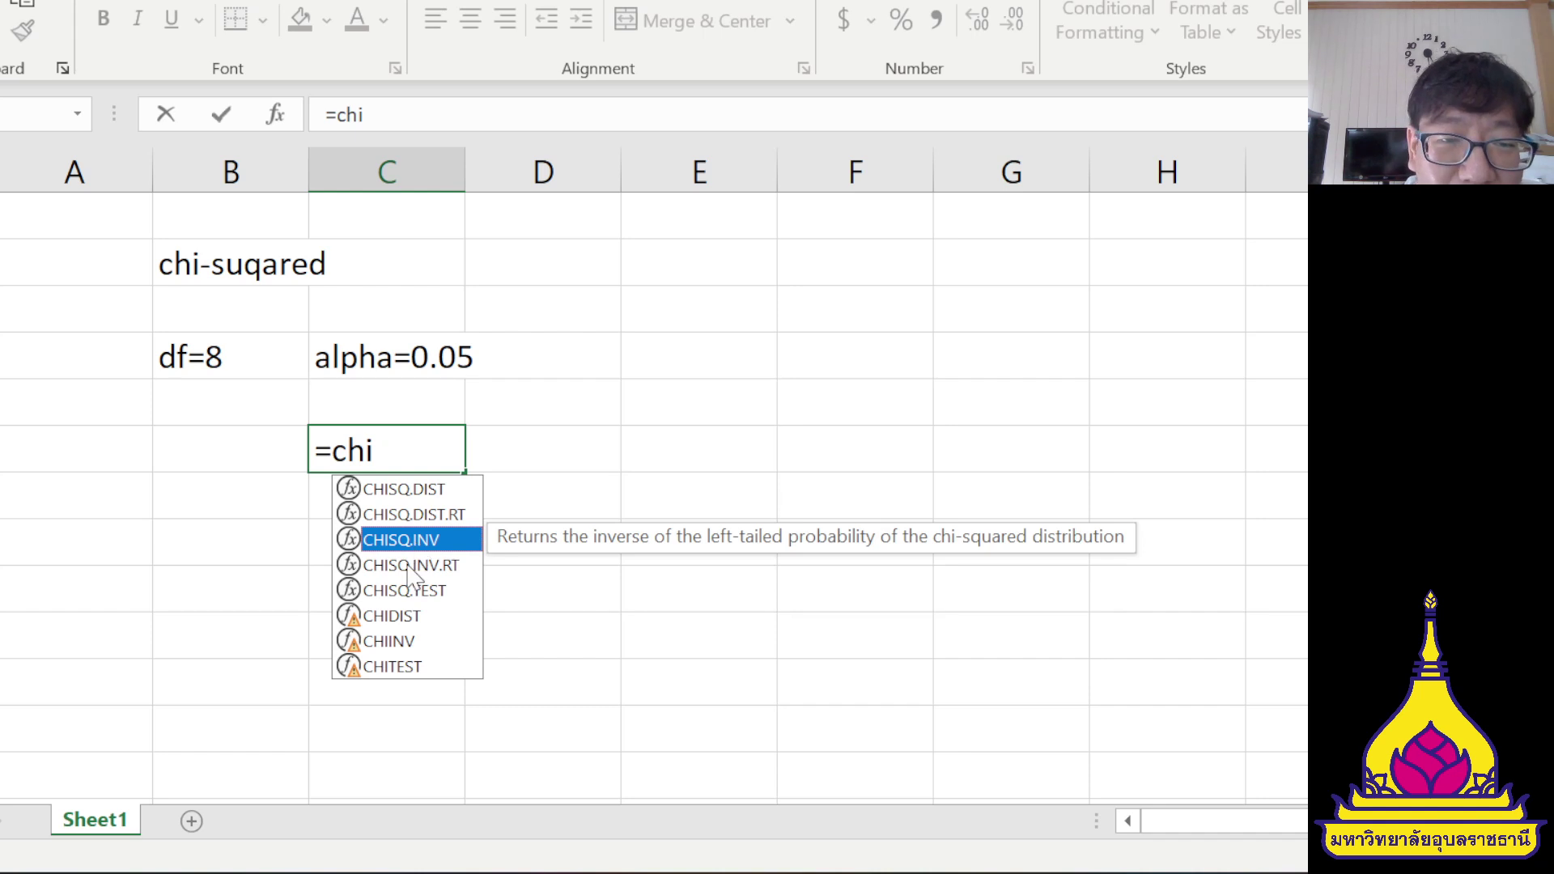
double_click(408, 564)
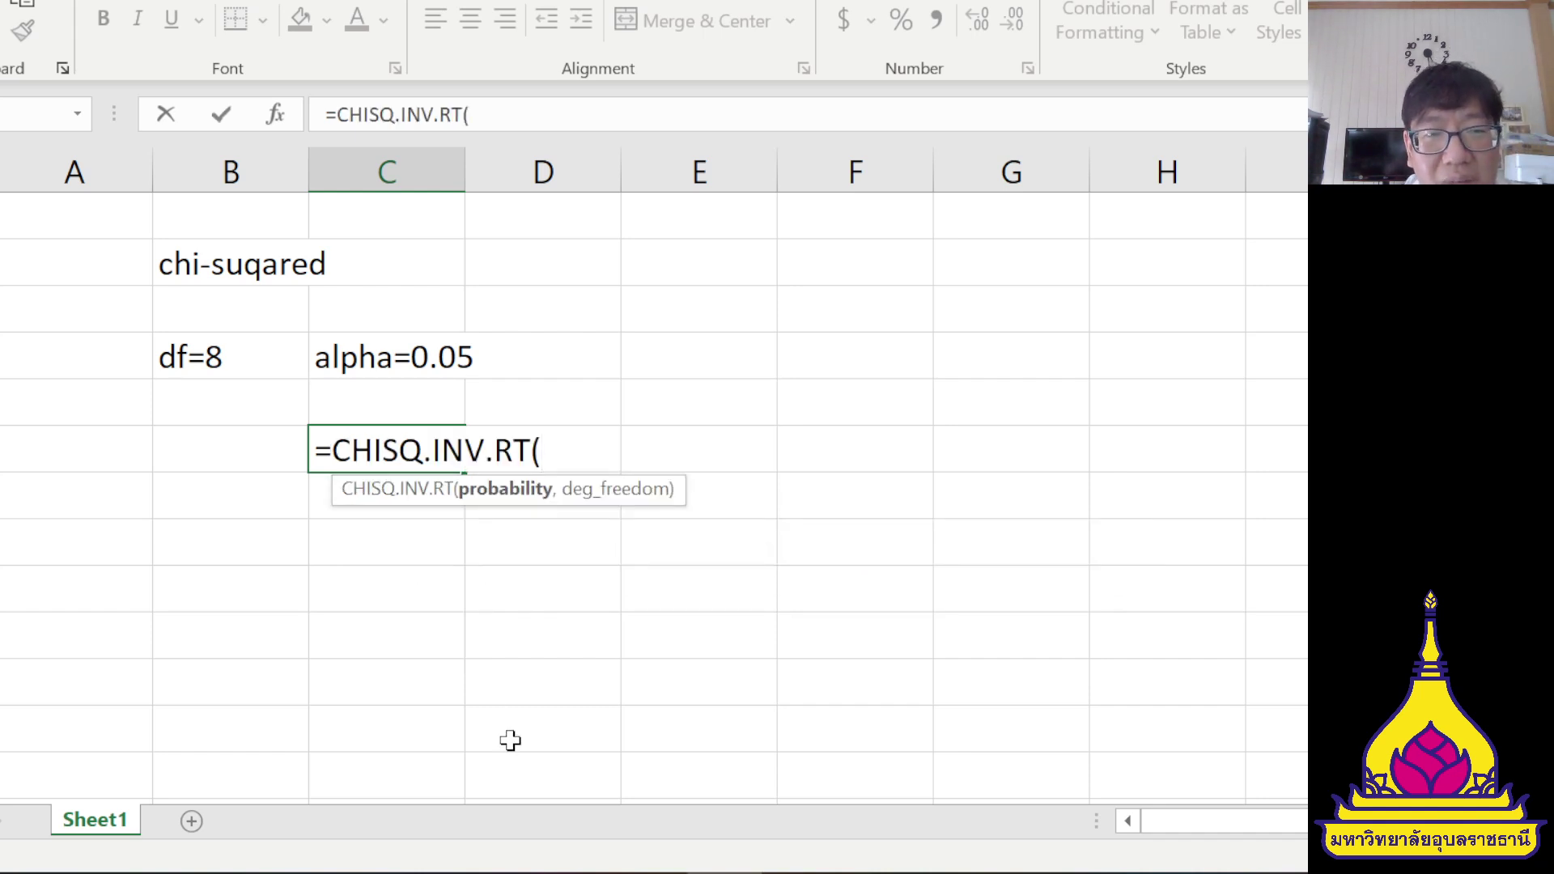
text(0.05)
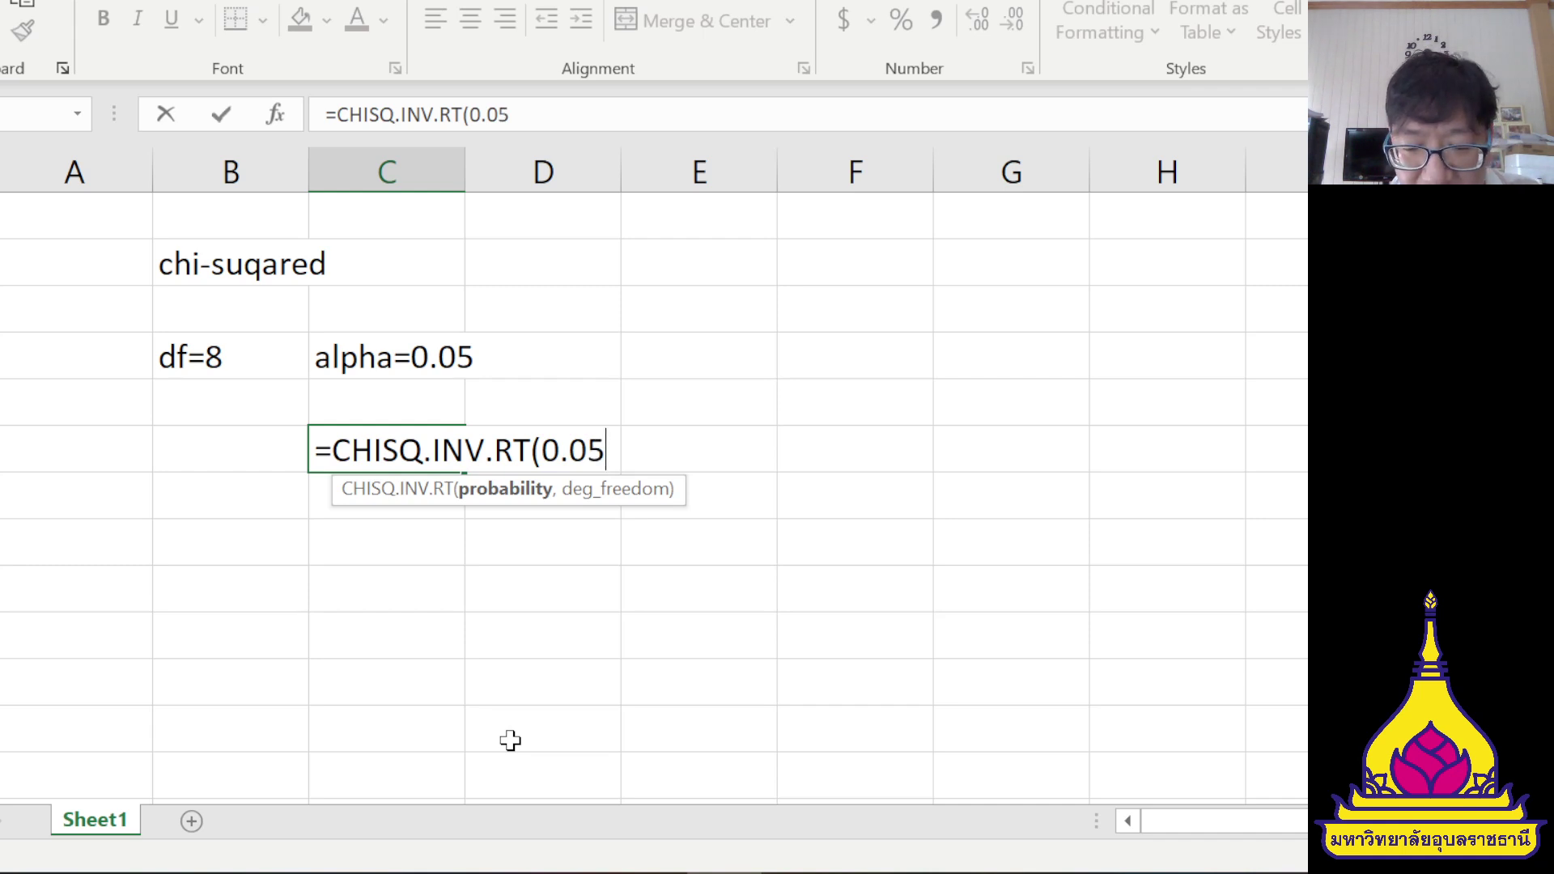
text(,)
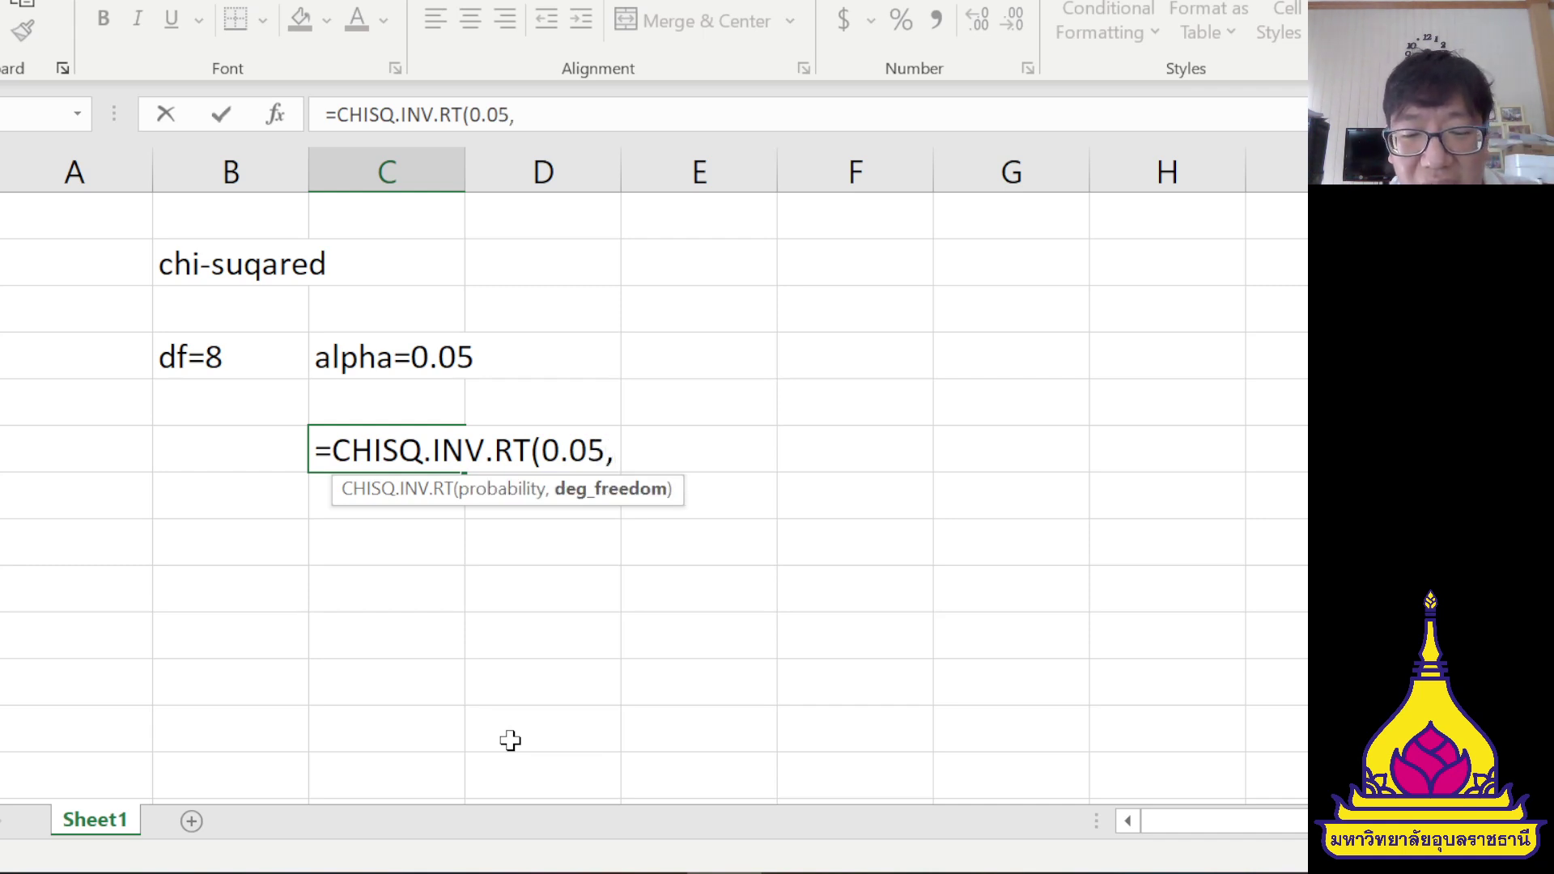
text(8))
key(Return)
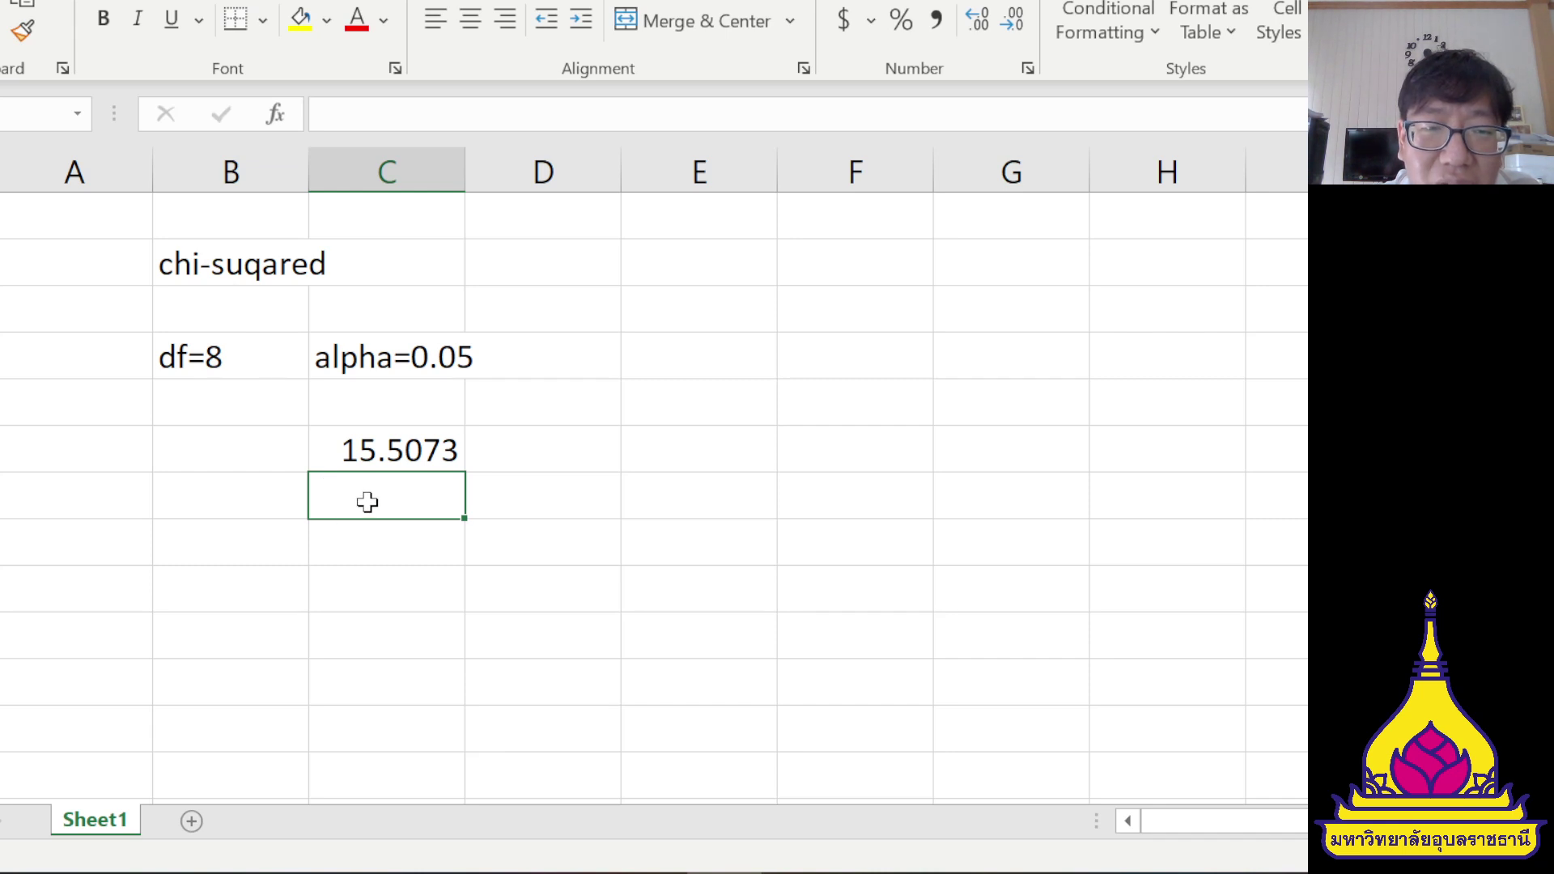
- Enter =CHISQ.INV(0.05,8) in column C directly below the CHISQ.INV.RT result
text(=)
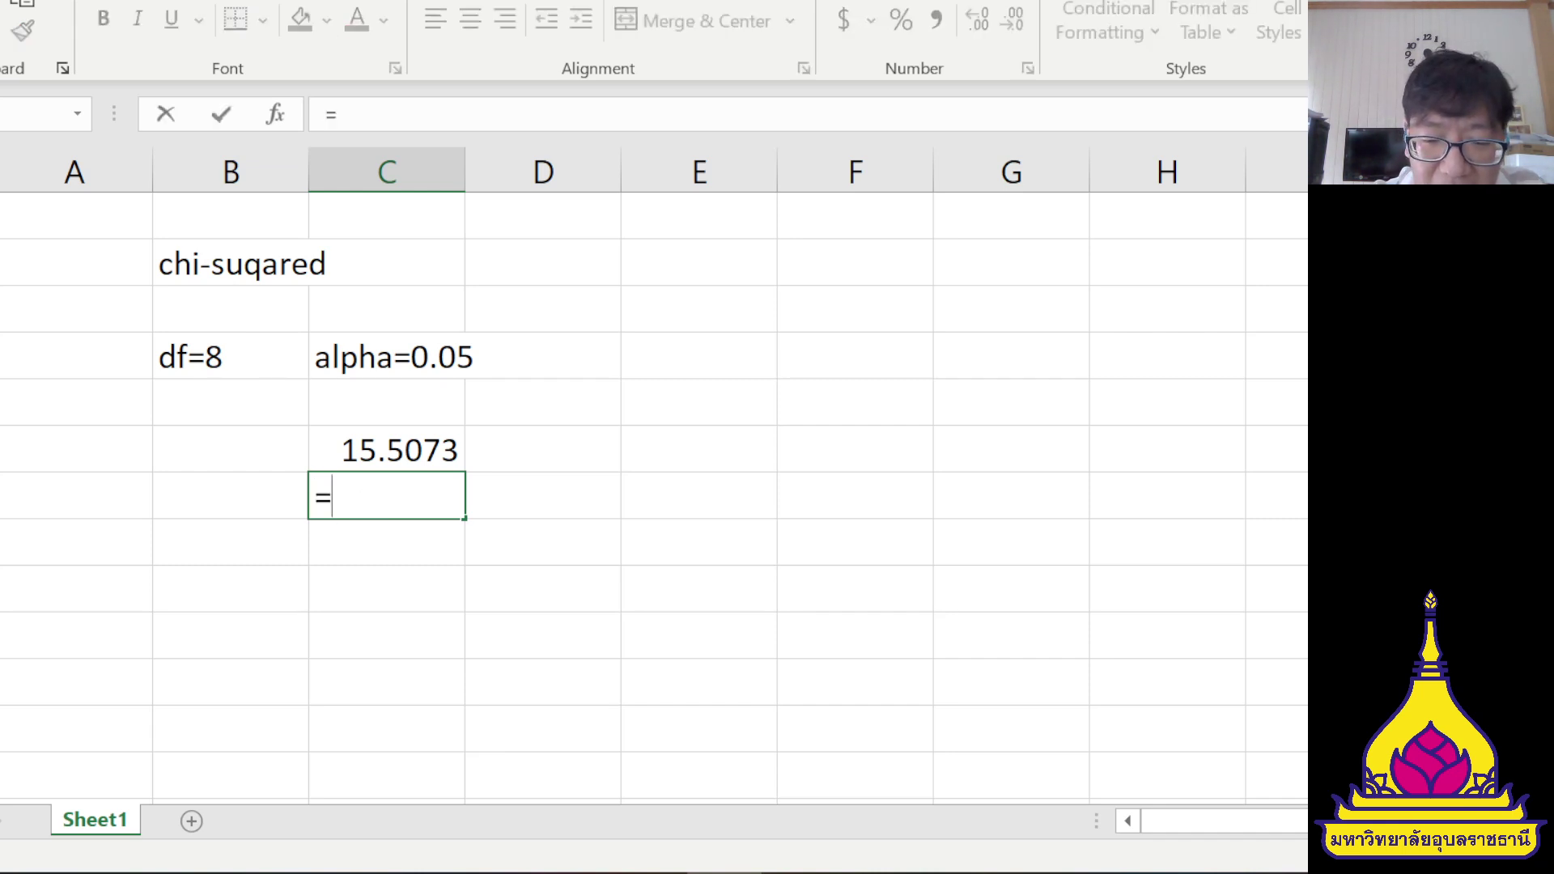
text(chi)
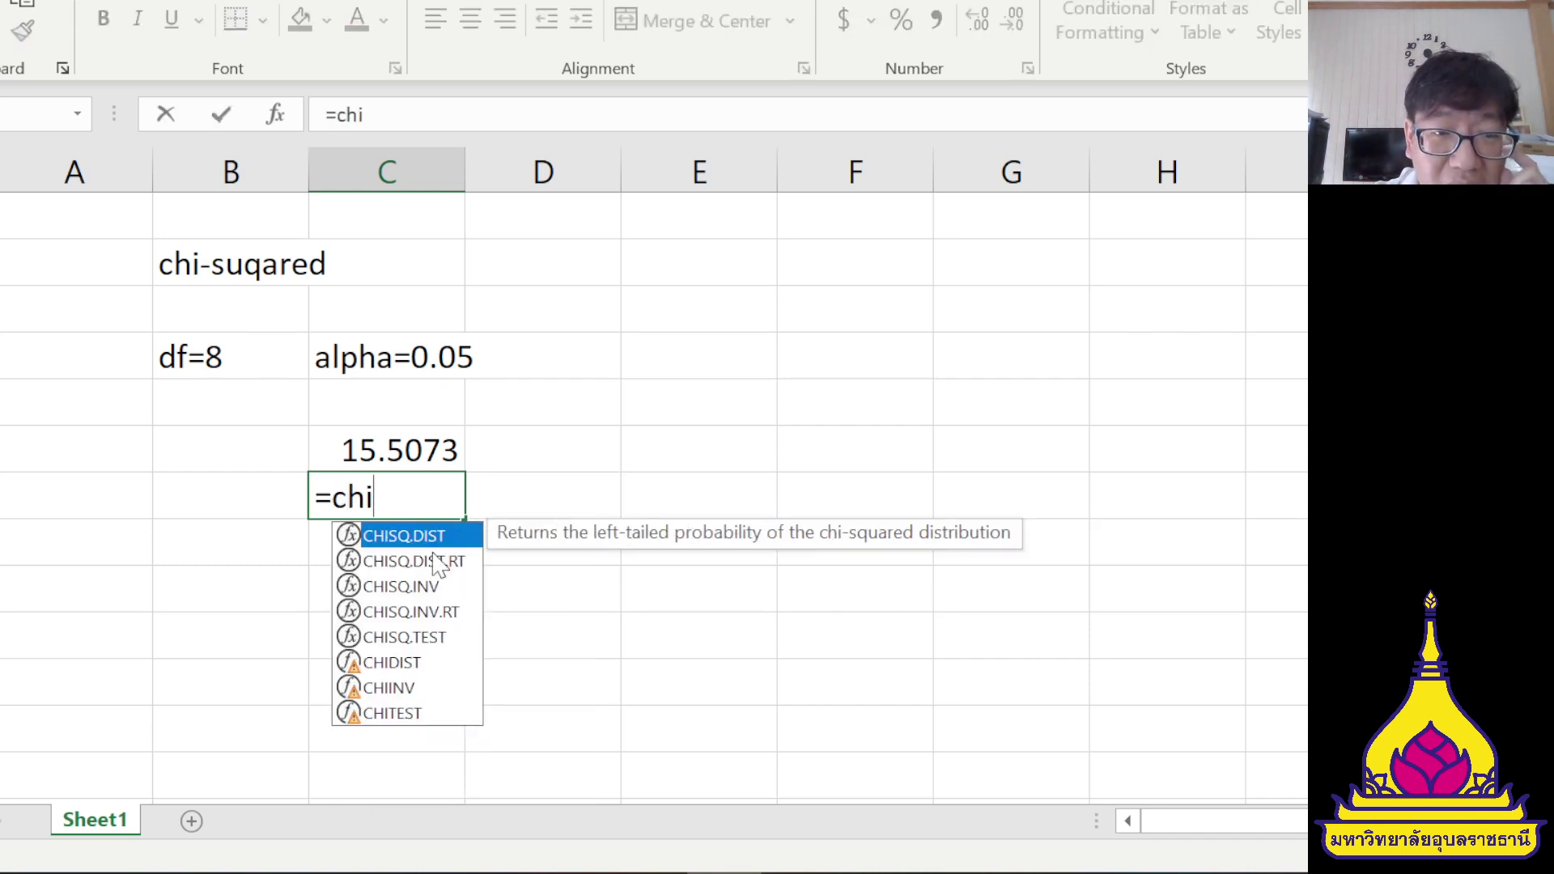
double_click(416, 585)
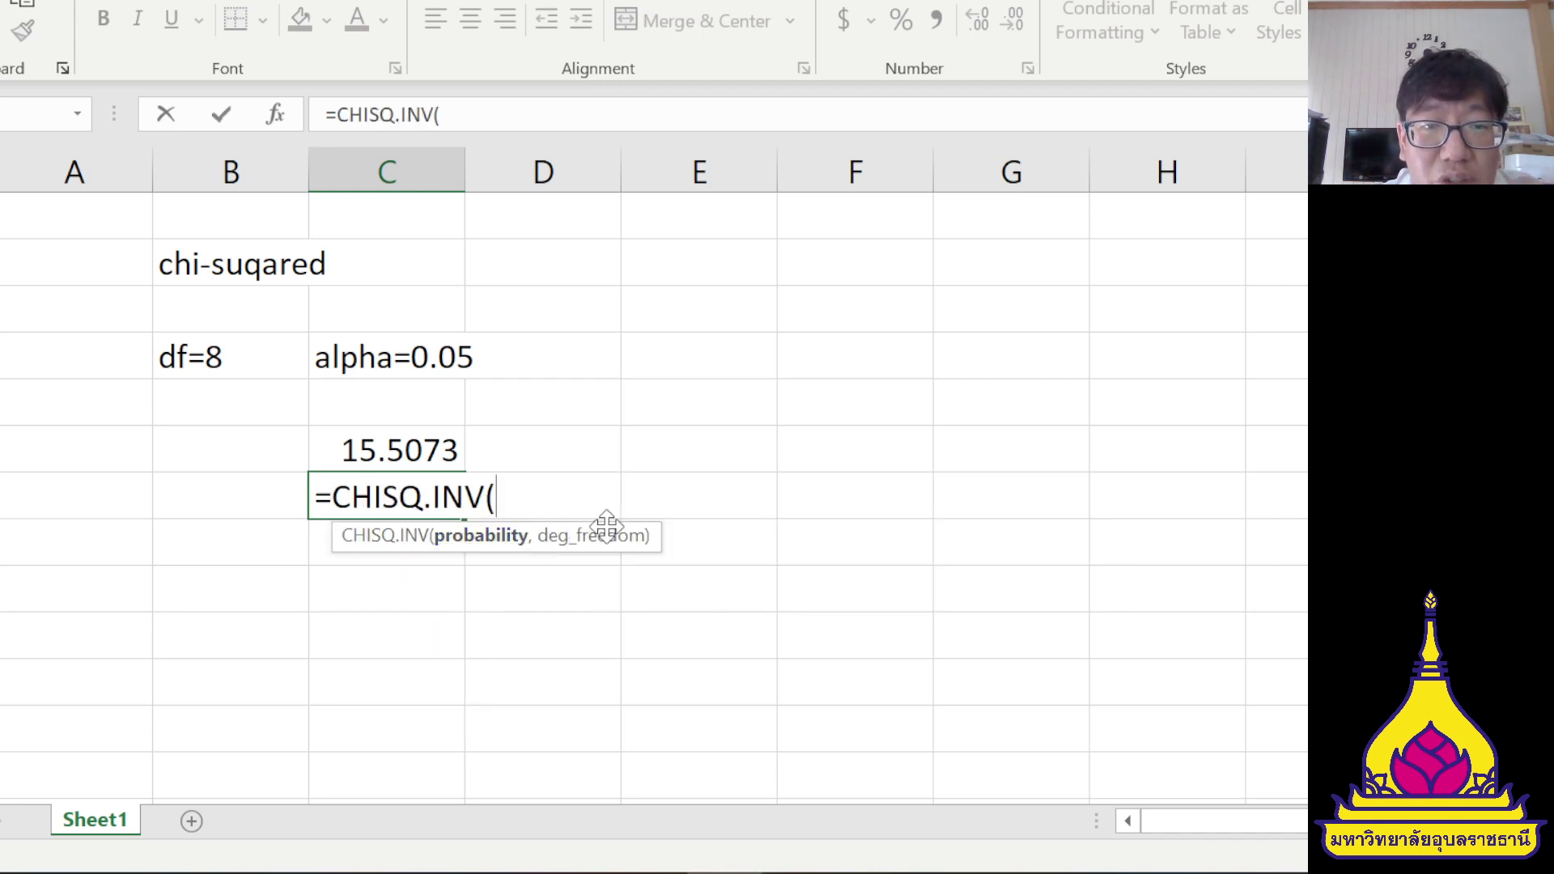
text(0.0)
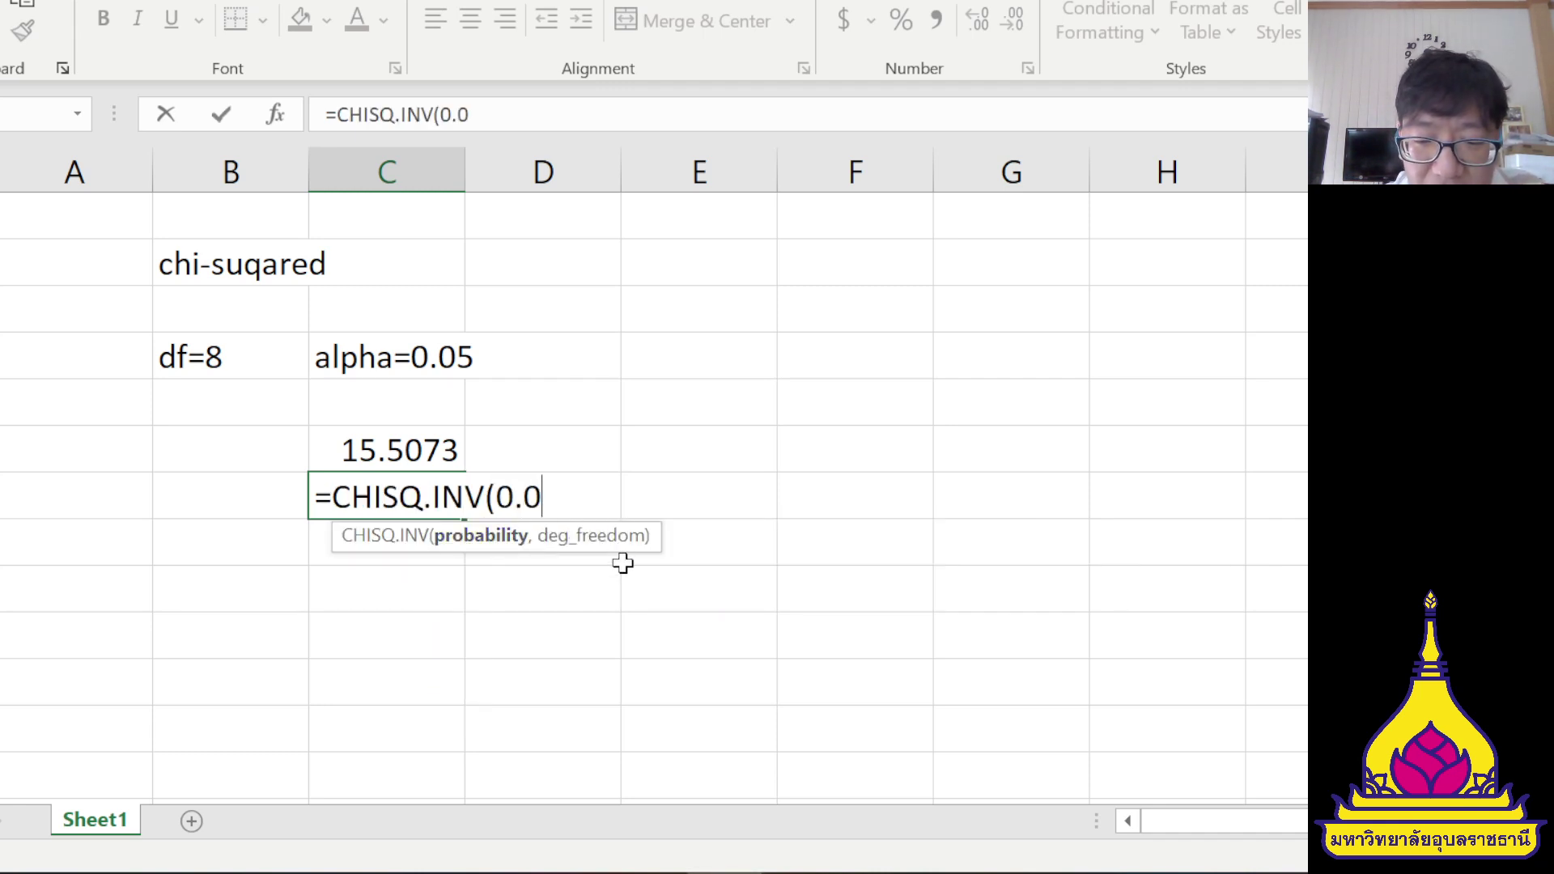
text(5)
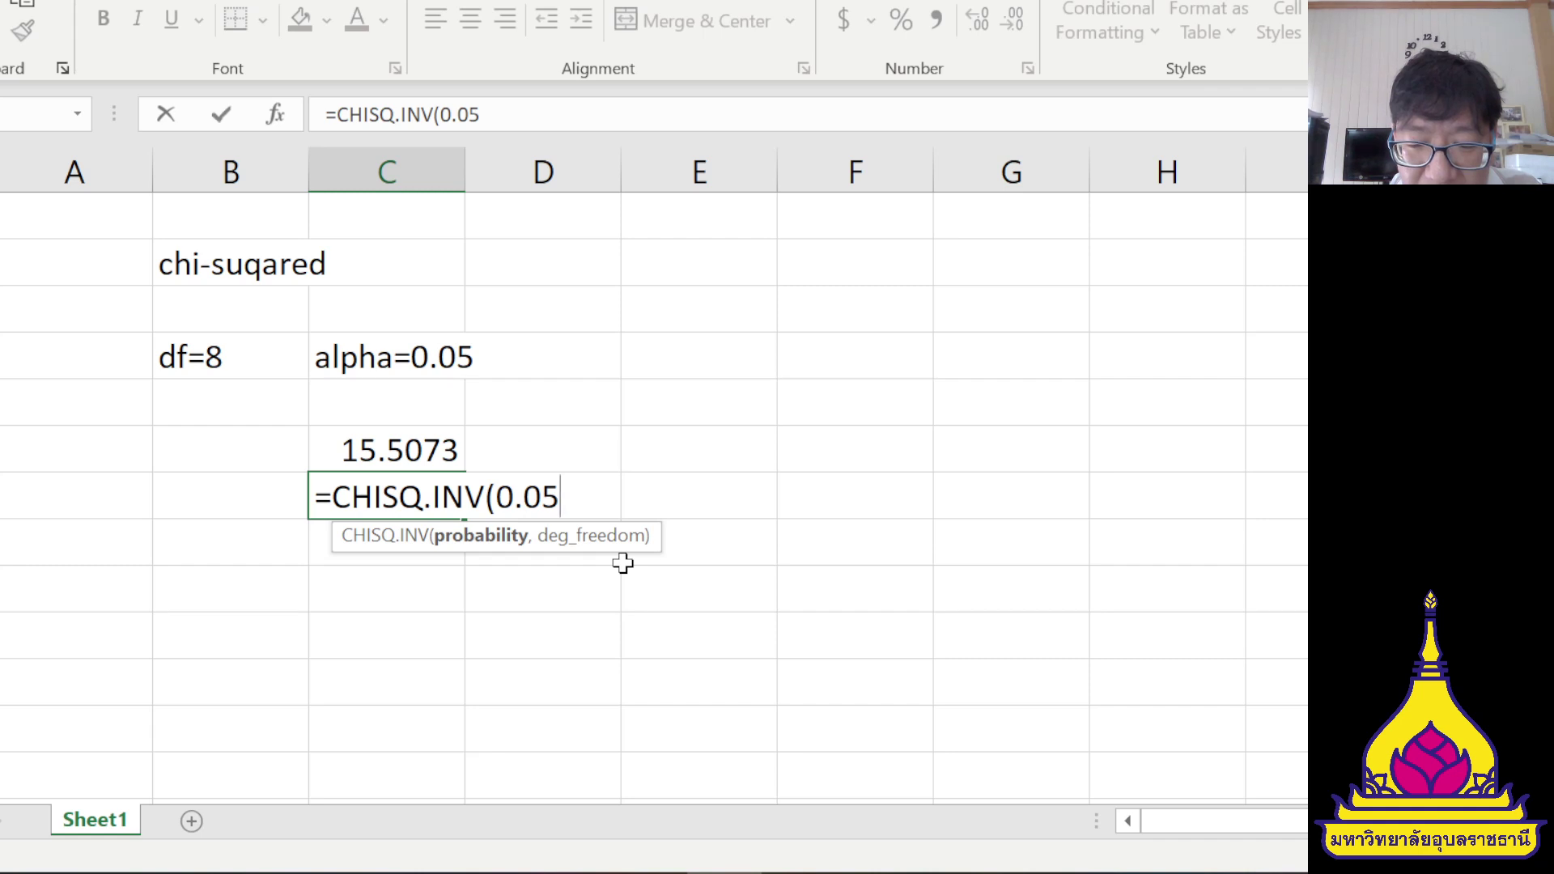
text(,8))
key(Return)
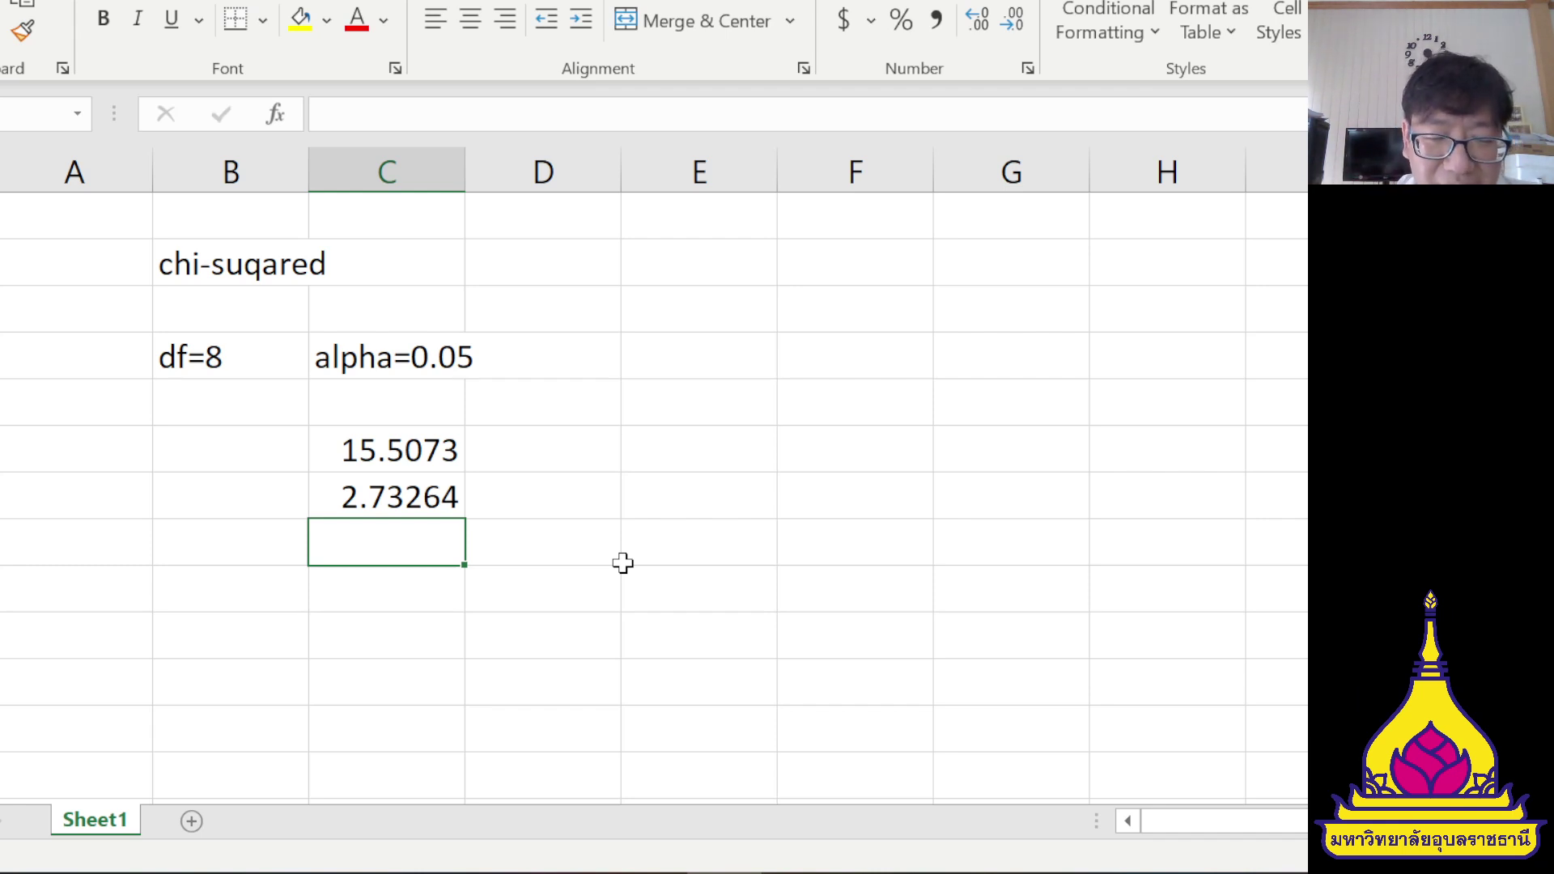
- Check the new CHISQ.INV formula, switch to OneNote, and shade the sketched curve's lower tail in red with the label 0.05
double_click(431, 495)
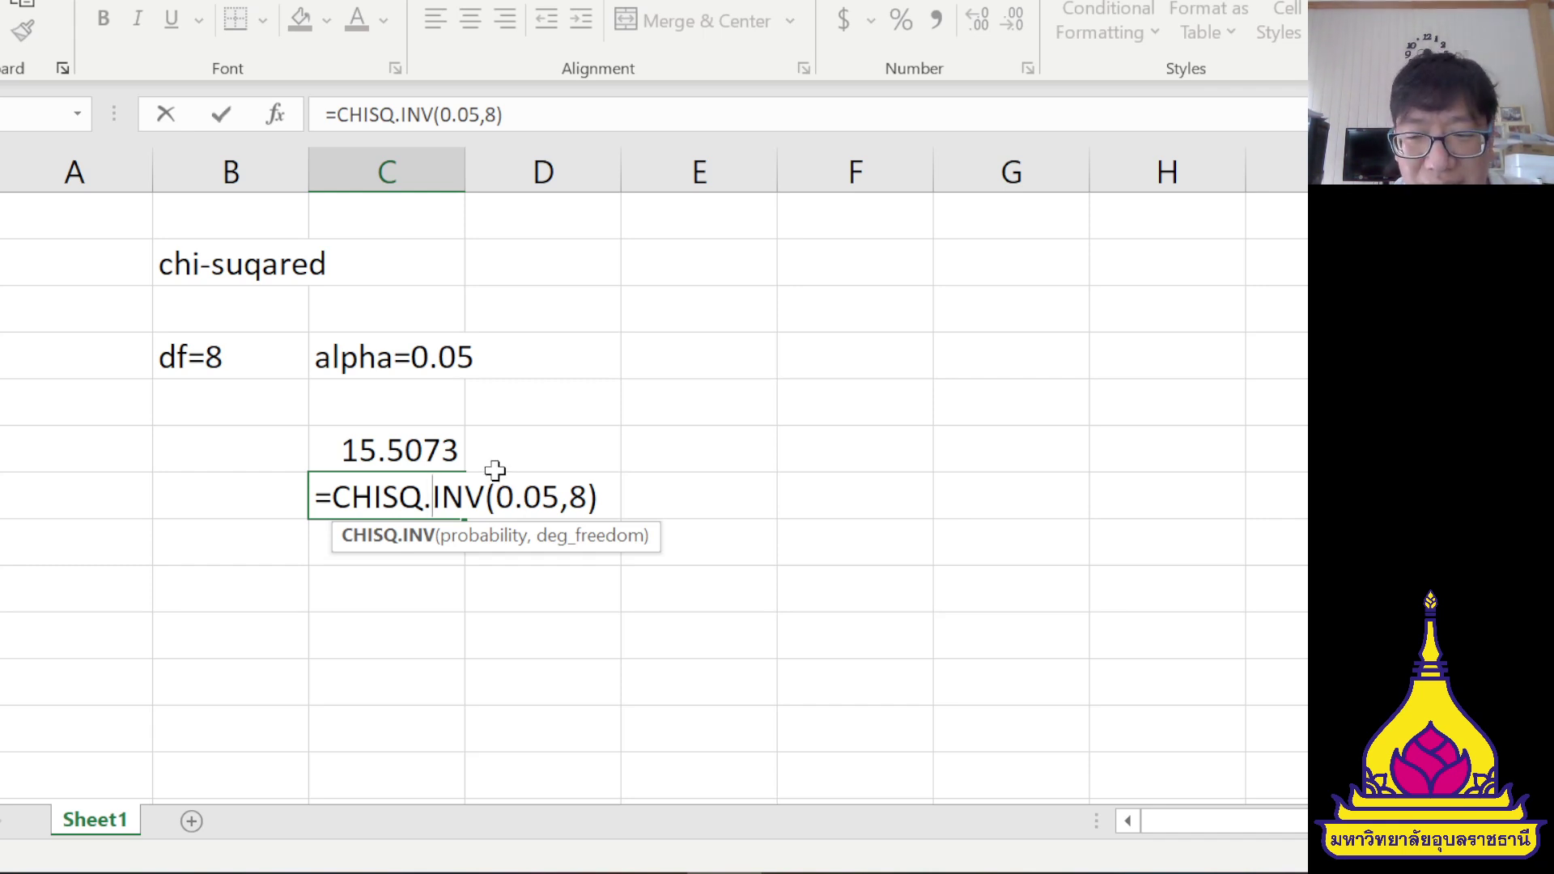
key(alt+Tab)
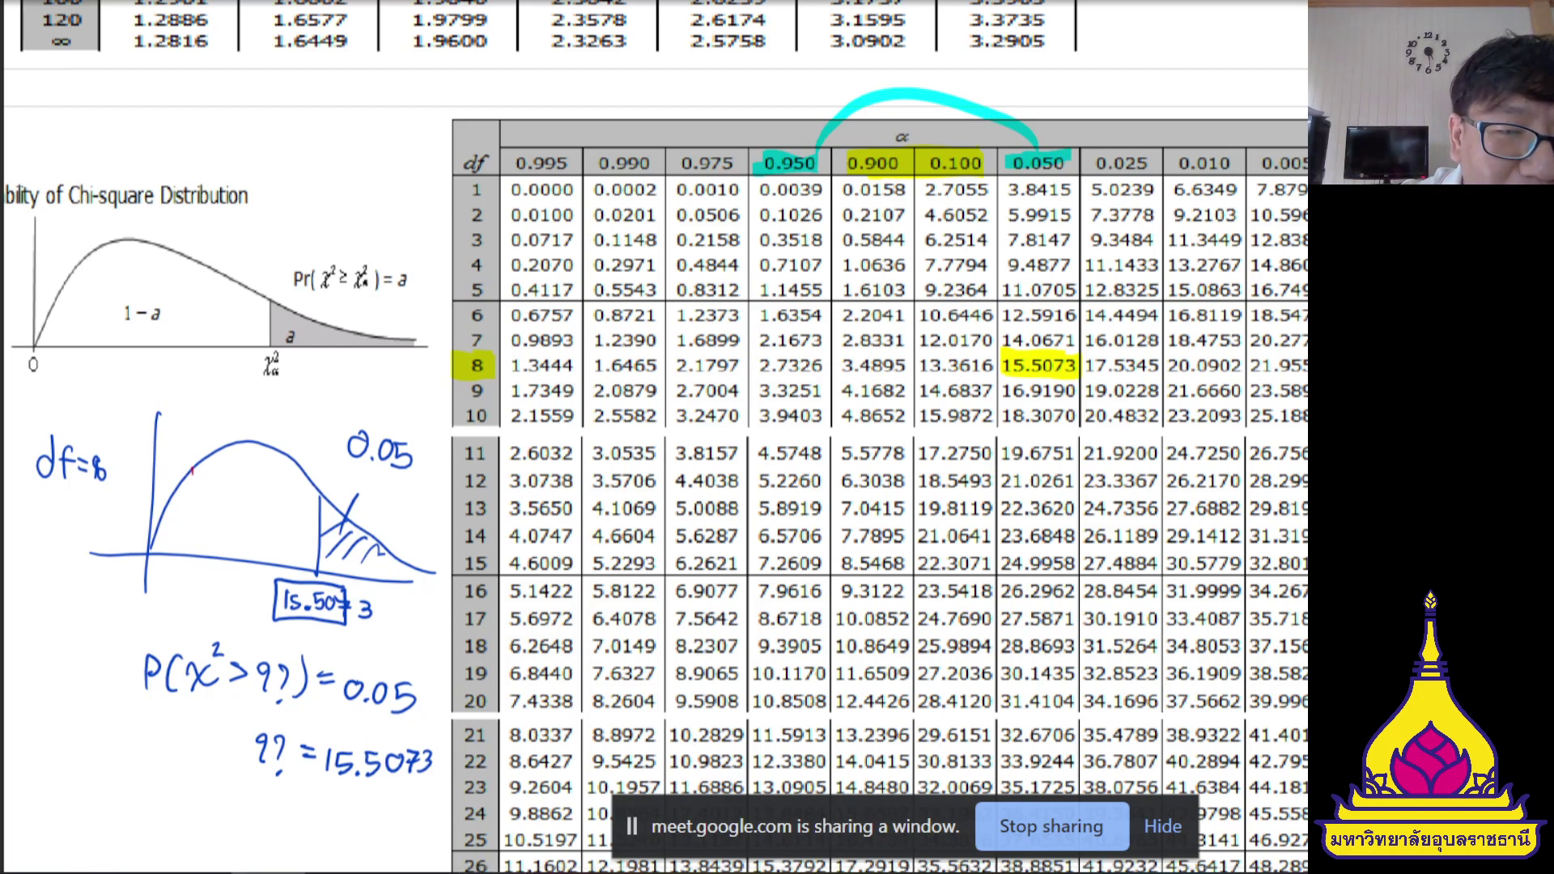
mouse_move(193, 471)
mouse_down()
mouse_move(194, 555)
mouse_move(156, 548)
mouse_up()
mouse_move(184, 493)
mouse_down()
mouse_move(163, 549)
mouse_move(182, 547)
mouse_up()
drag(193, 438, 175, 503)
mouse_move(179, 412)
mouse_down()
mouse_move(208, 424)
mouse_move(220, 408)
mouse_up()
click(193, 423)
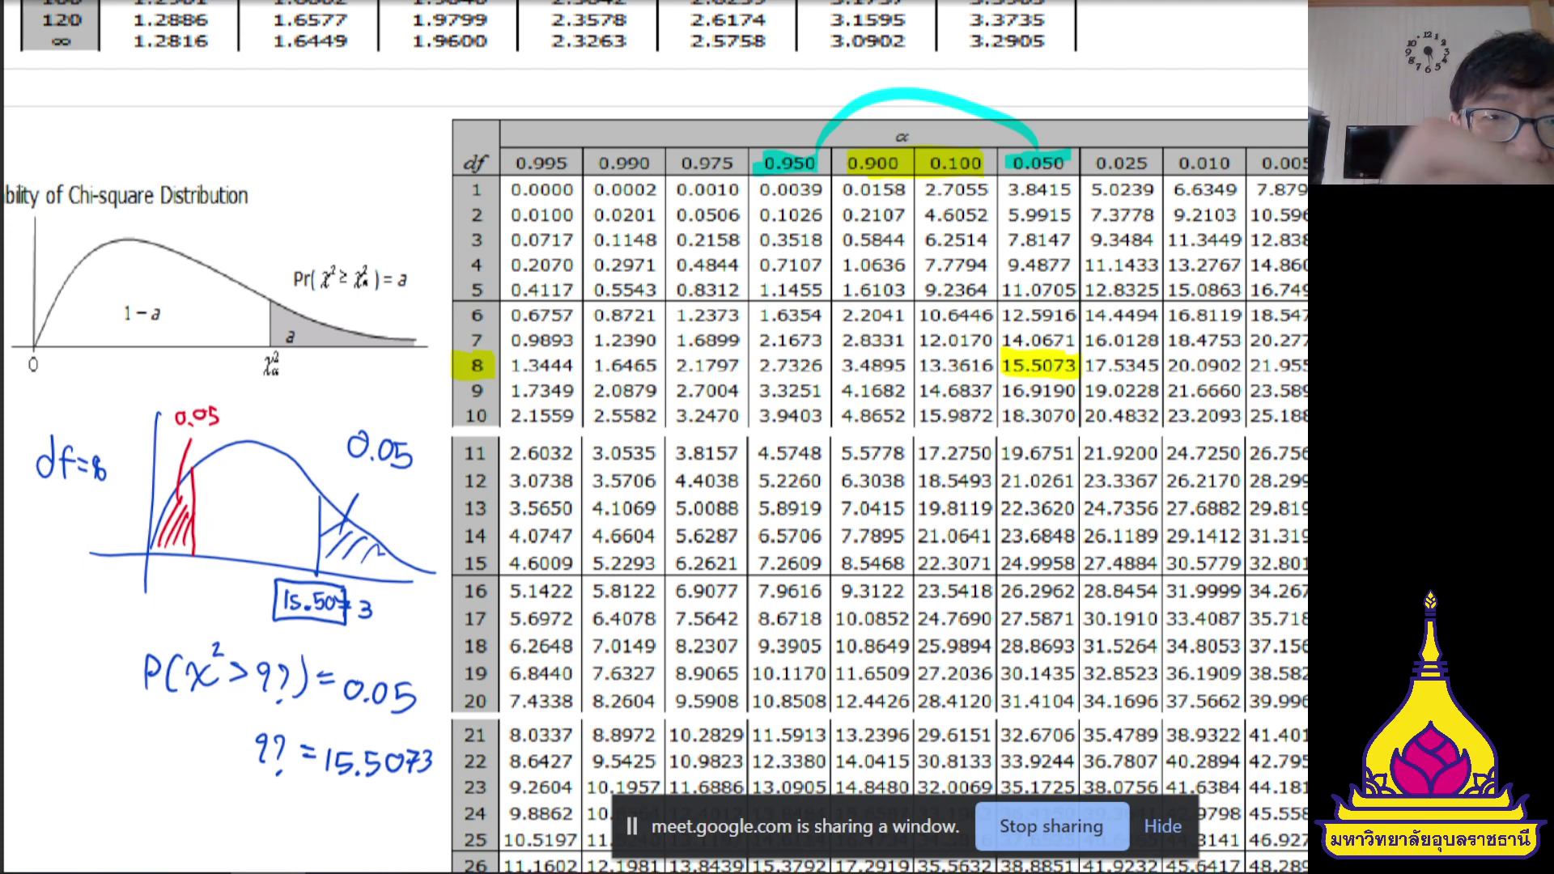
- Highlight the remaining area under the sketched curve in yellow and label it 0.95 in red
mouse_move(208, 462)
mouse_down()
mouse_move(275, 473)
mouse_move(312, 527)
mouse_move(388, 571)
mouse_up()
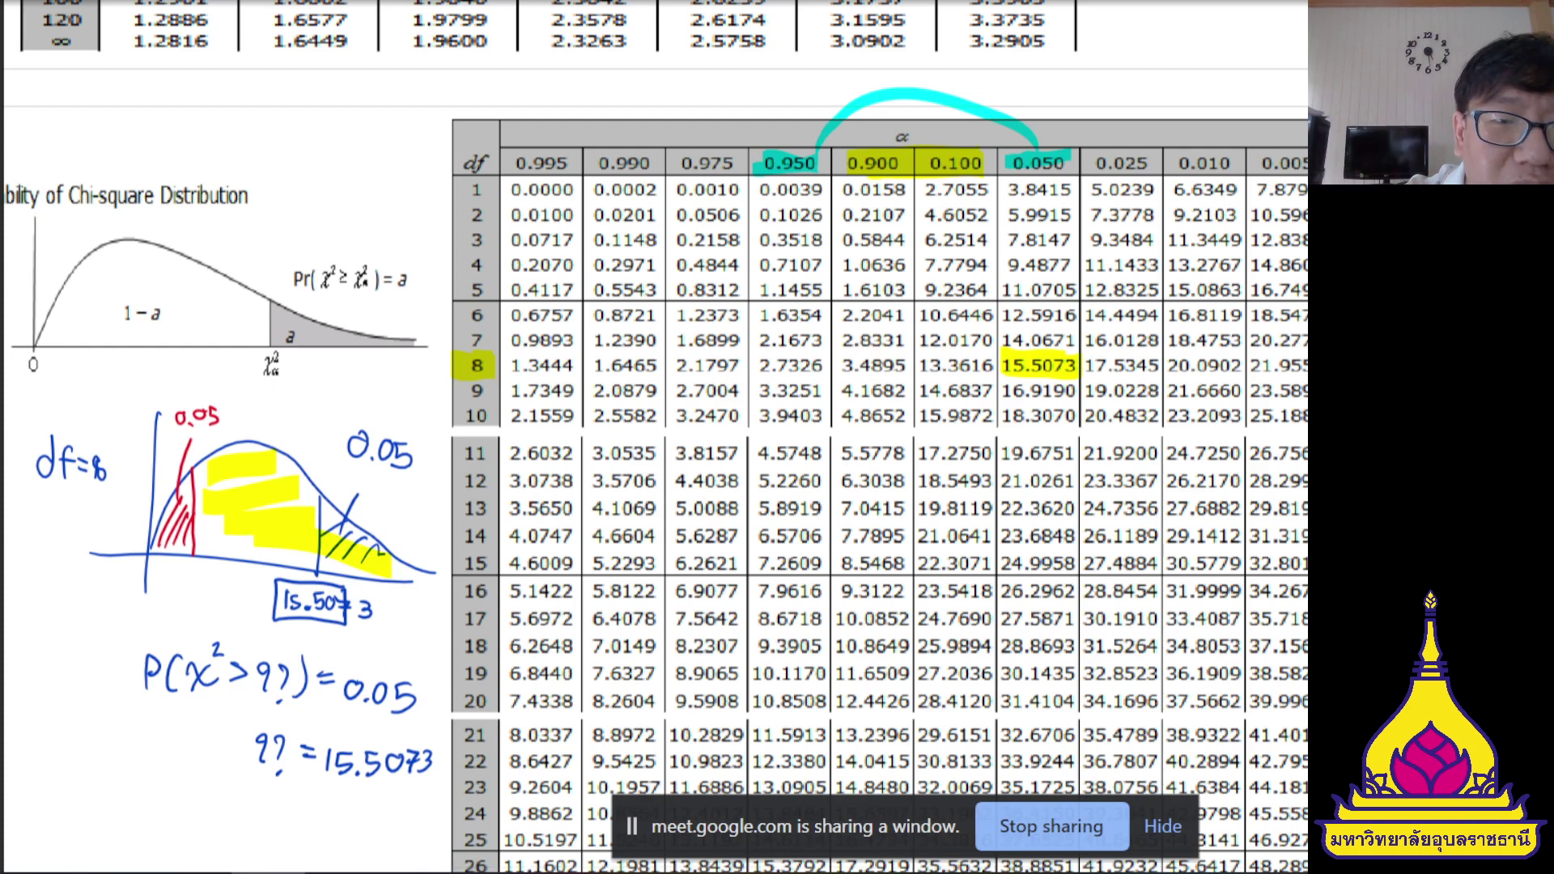
mouse_move(255, 474)
mouse_down()
mouse_move(284, 409)
mouse_move(309, 417)
mouse_up()
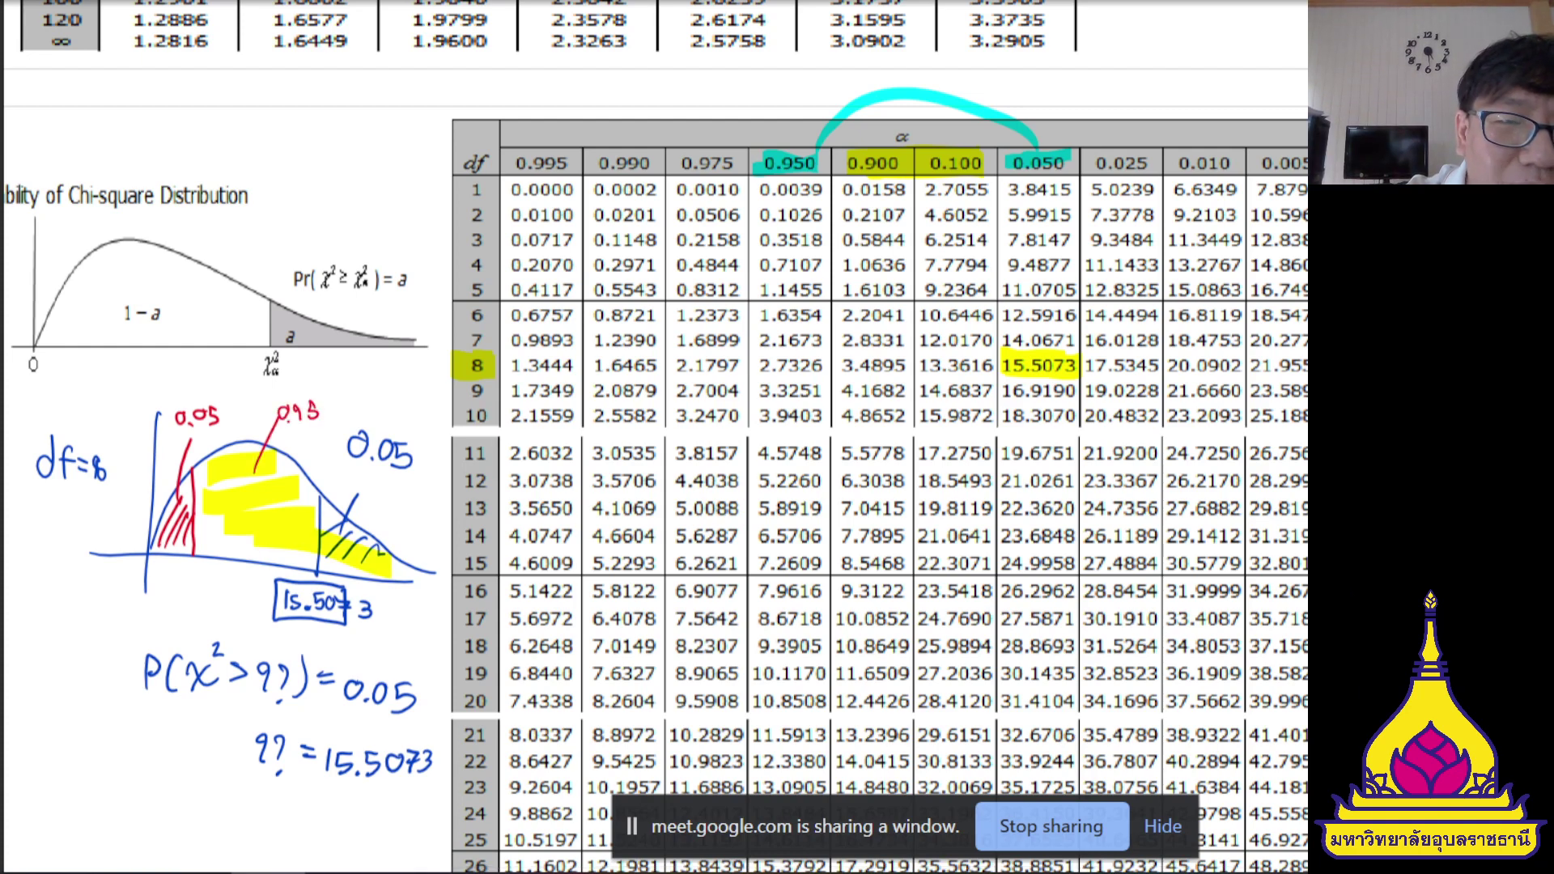
- Circle the 0.950 column heading, box 2.7326 in the df 8 row, and write 2.7326 below the red tail's boundary
mouse_move(806, 120)
mouse_down()
mouse_move(809, 177)
mouse_move(770, 125)
mouse_up()
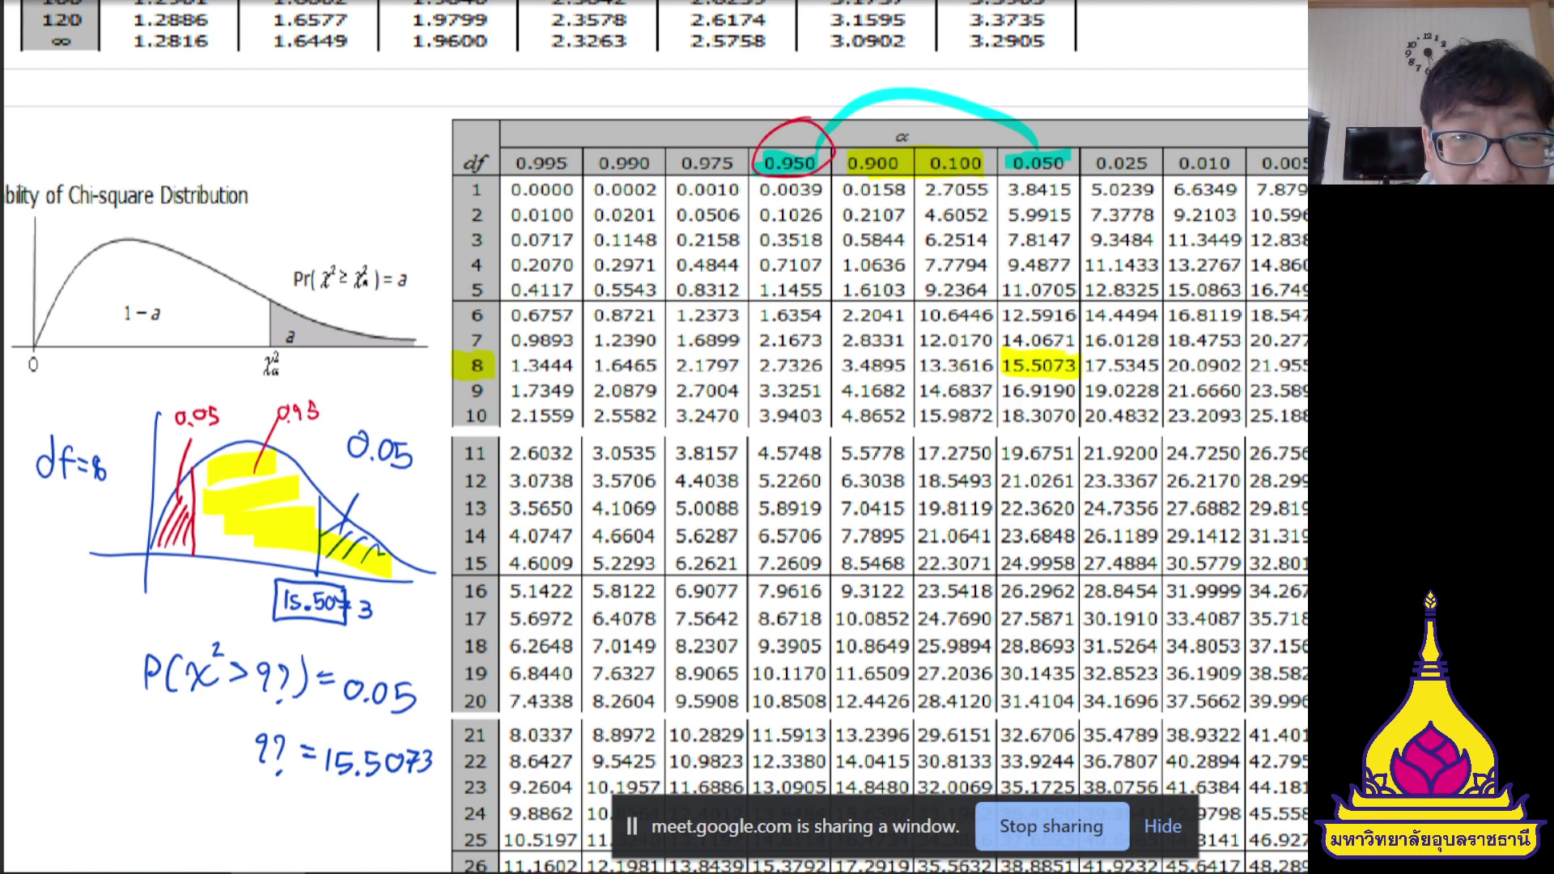
mouse_move(823, 350)
mouse_down()
mouse_move(748, 353)
mouse_move(825, 377)
mouse_move(824, 349)
mouse_up()
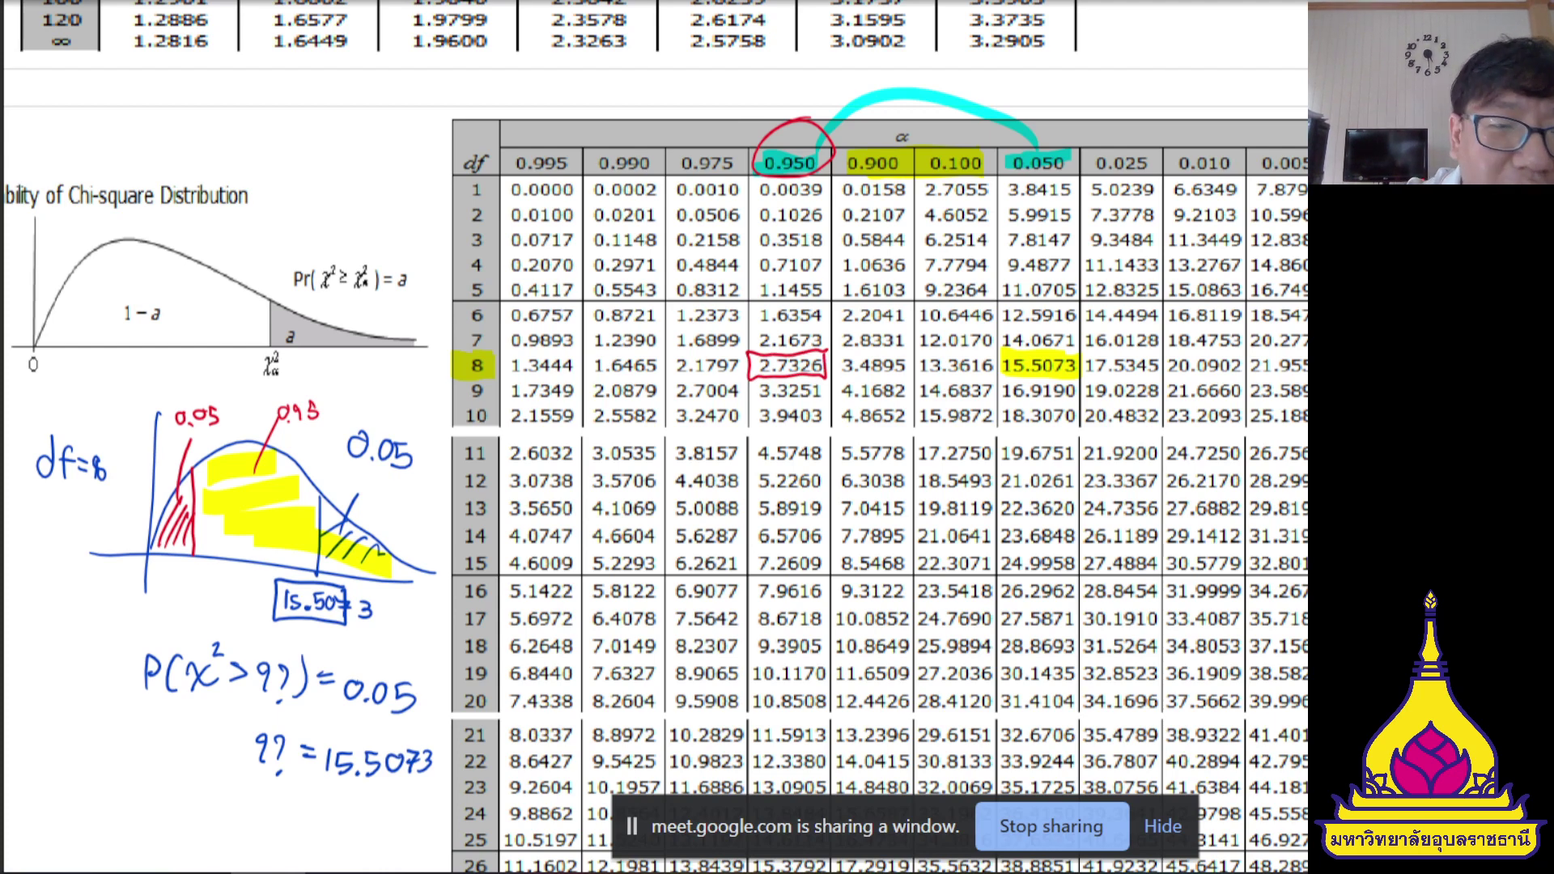
mouse_move(190, 552)
mouse_down()
mouse_move(179, 589)
mouse_move(193, 571)
mouse_move(185, 589)
mouse_move(219, 580)
mouse_up()
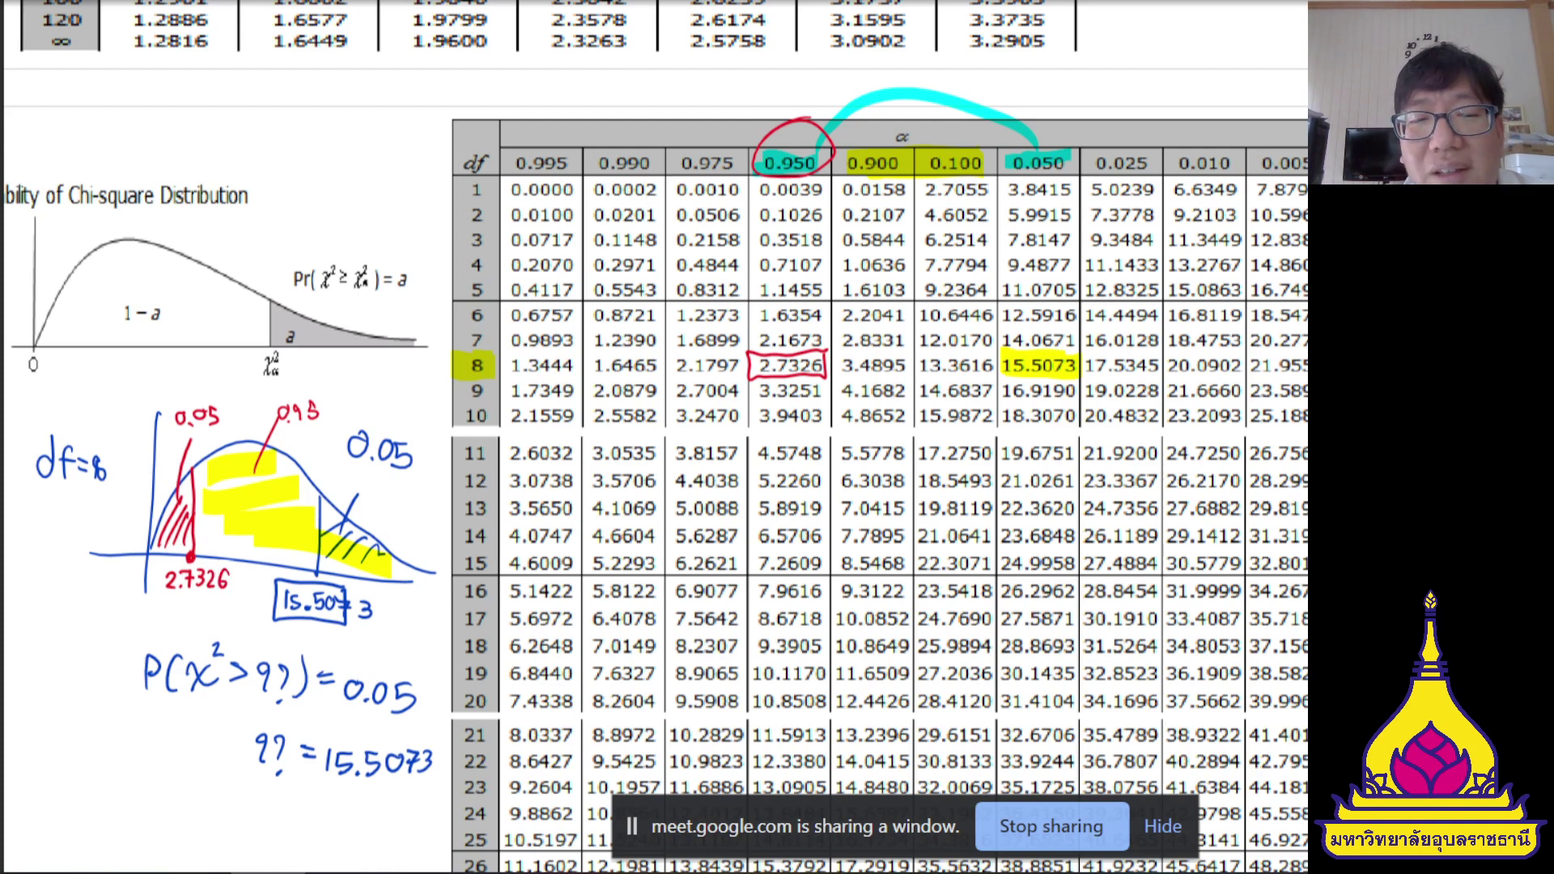
- Write 0 at the sketch's origin in red and draw a red vertical line between the 0.900 and 0.100 table columns
drag(131, 566, 128, 567)
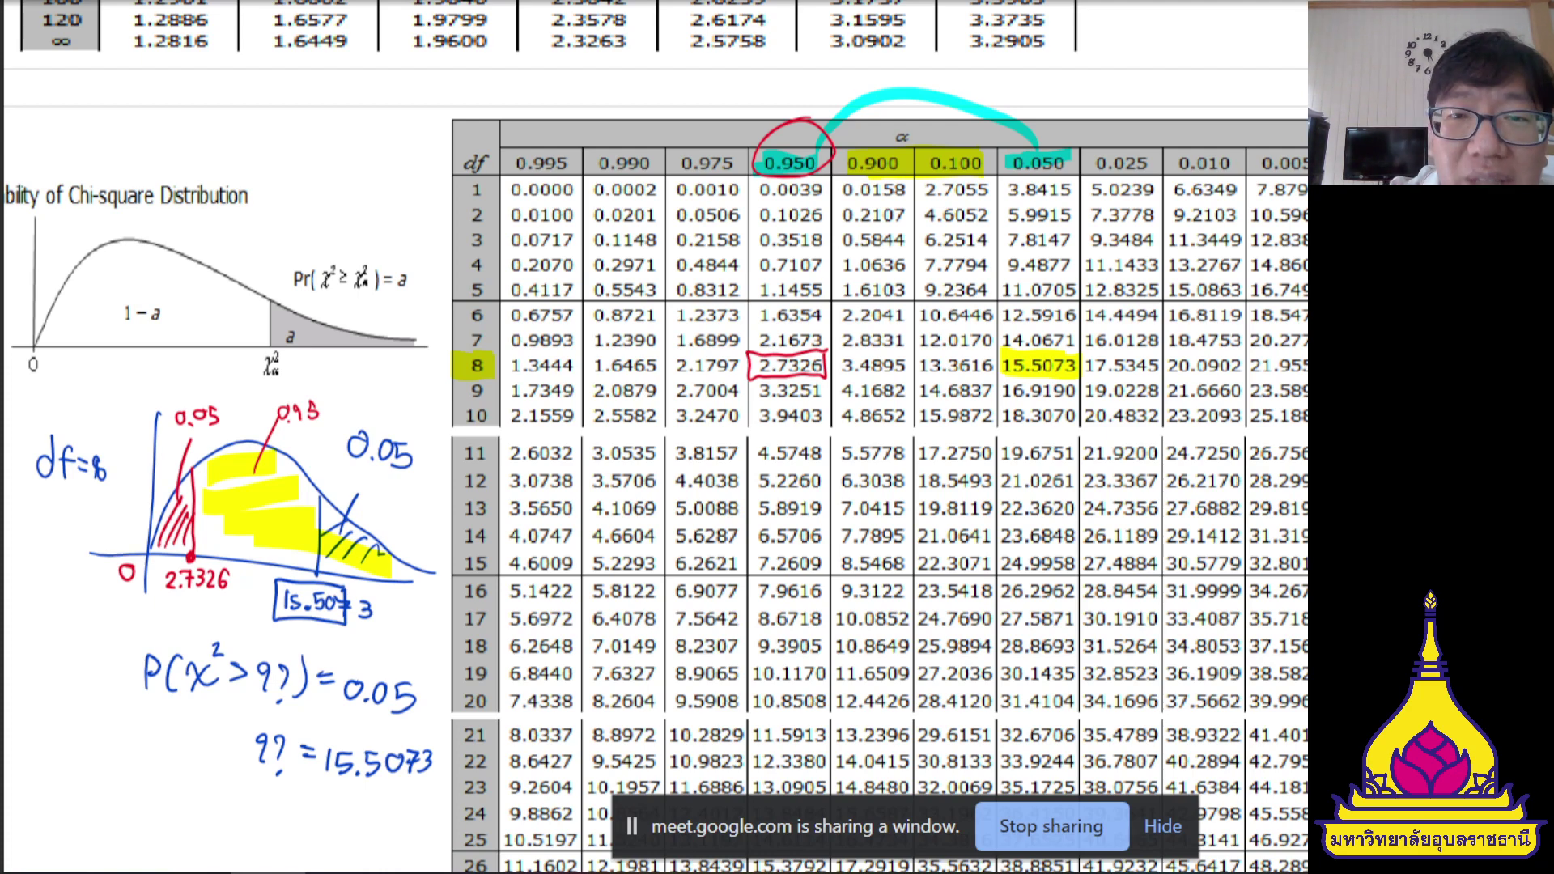
drag(913, 159, 918, 793)
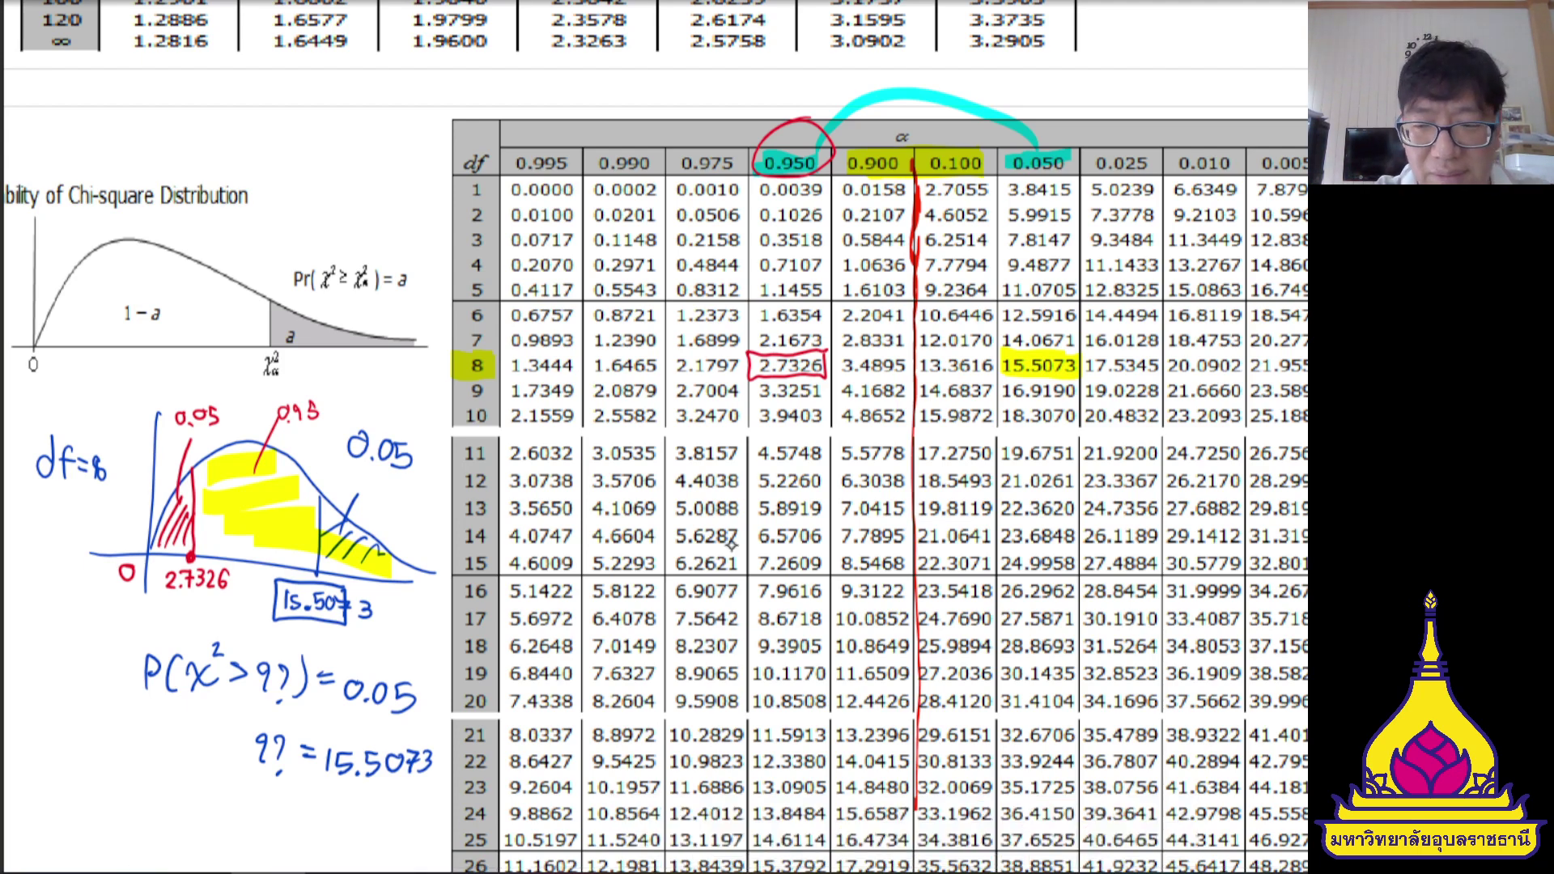
- Highlight the alpha = 0.10 and alpha = 0.05 headings of the F-distribution tables in cyan
key(Page_Down)
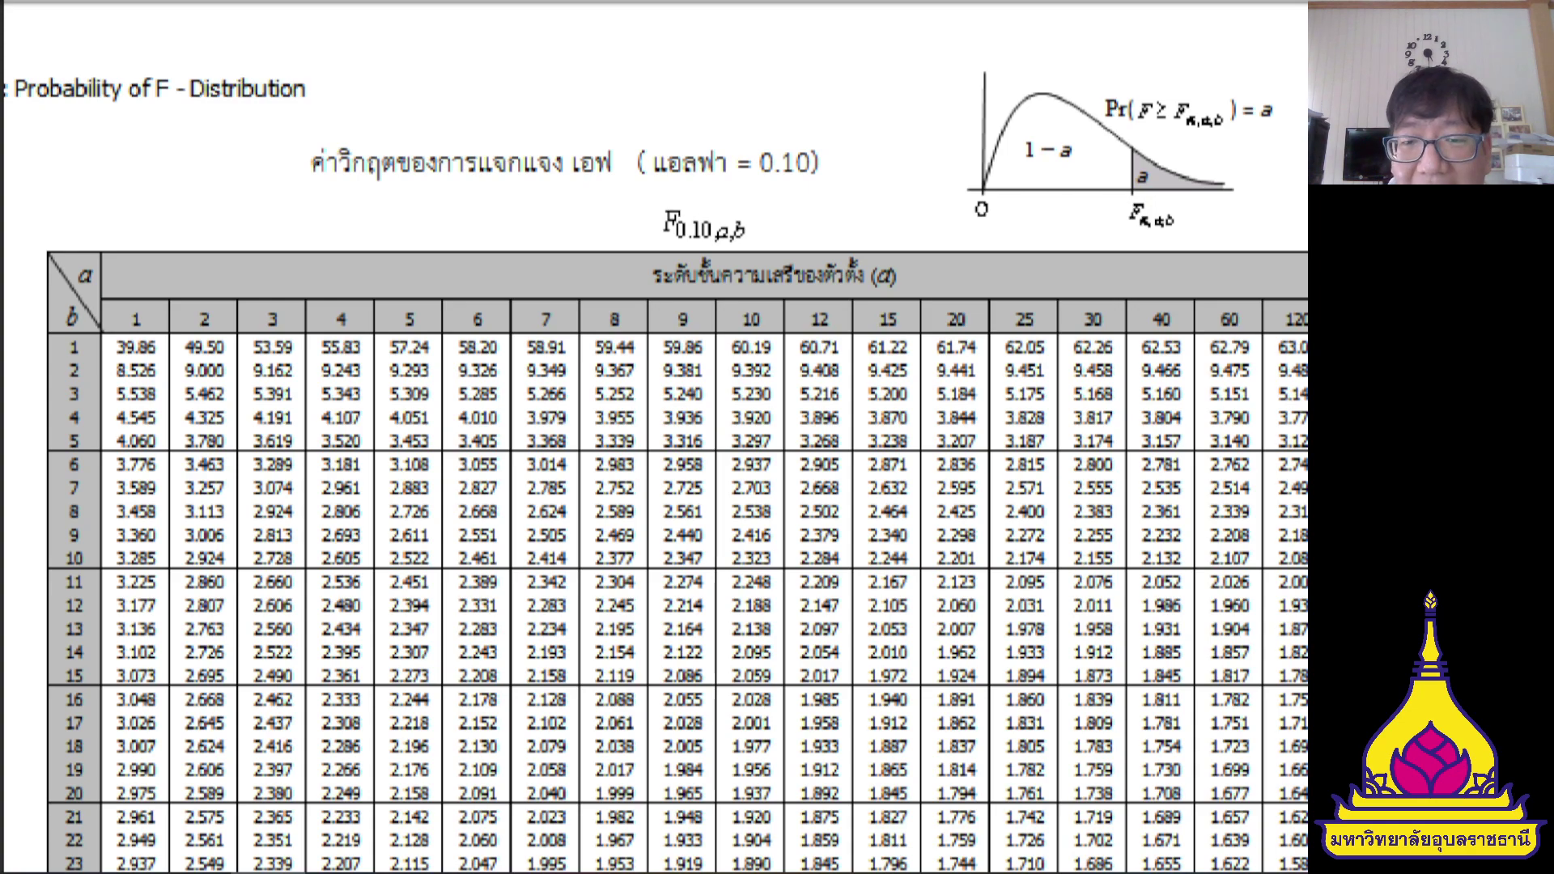
key(ctrl+minus)
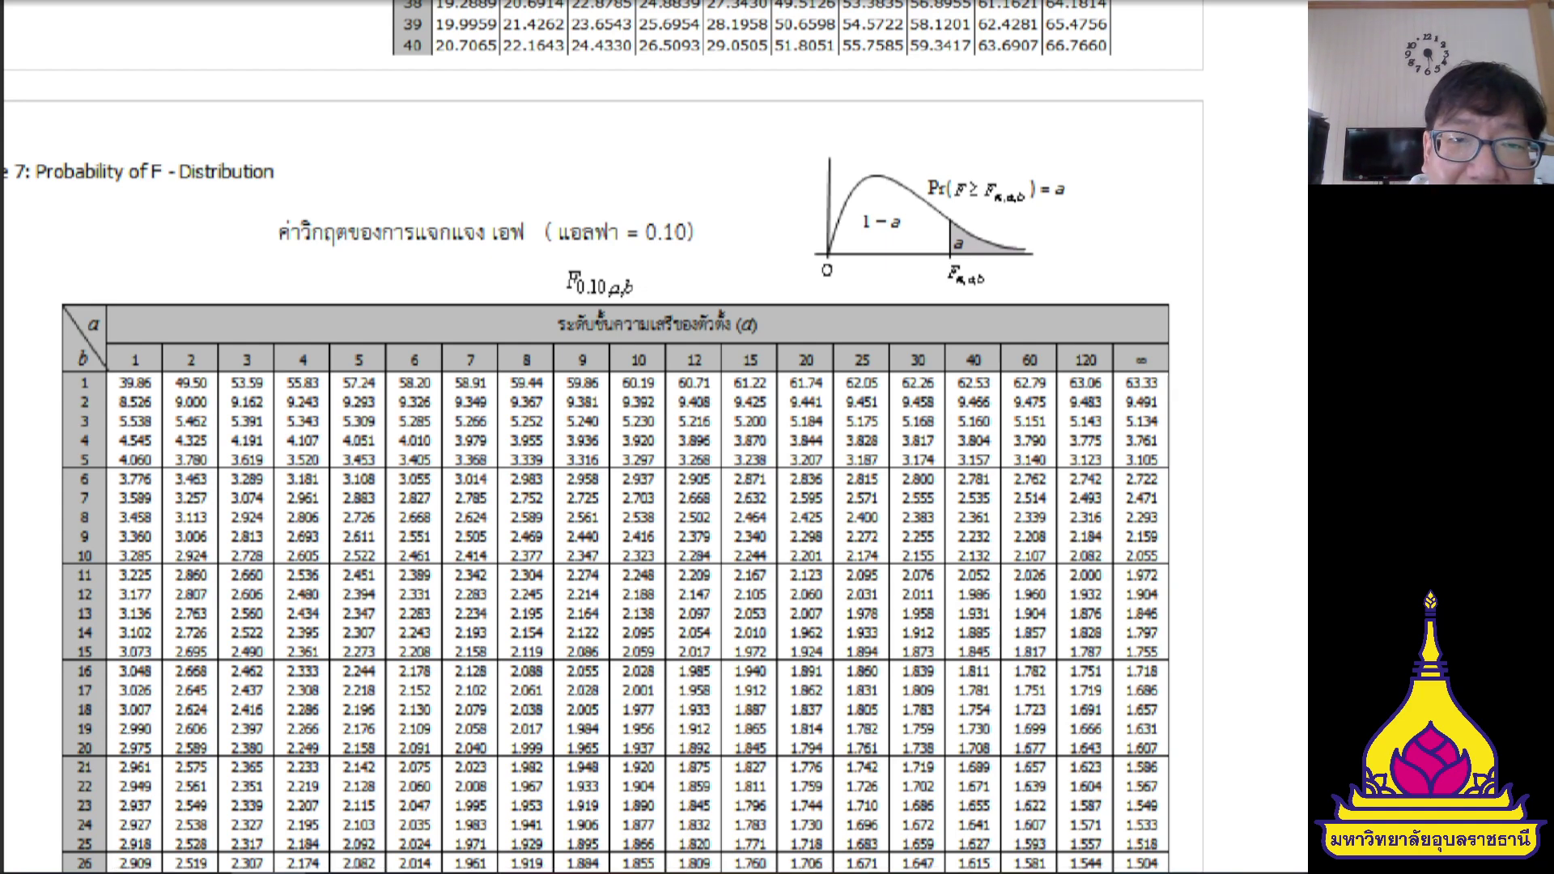
mouse_move(542, 231)
mouse_down()
mouse_move(696, 233)
mouse_move(542, 236)
mouse_up()
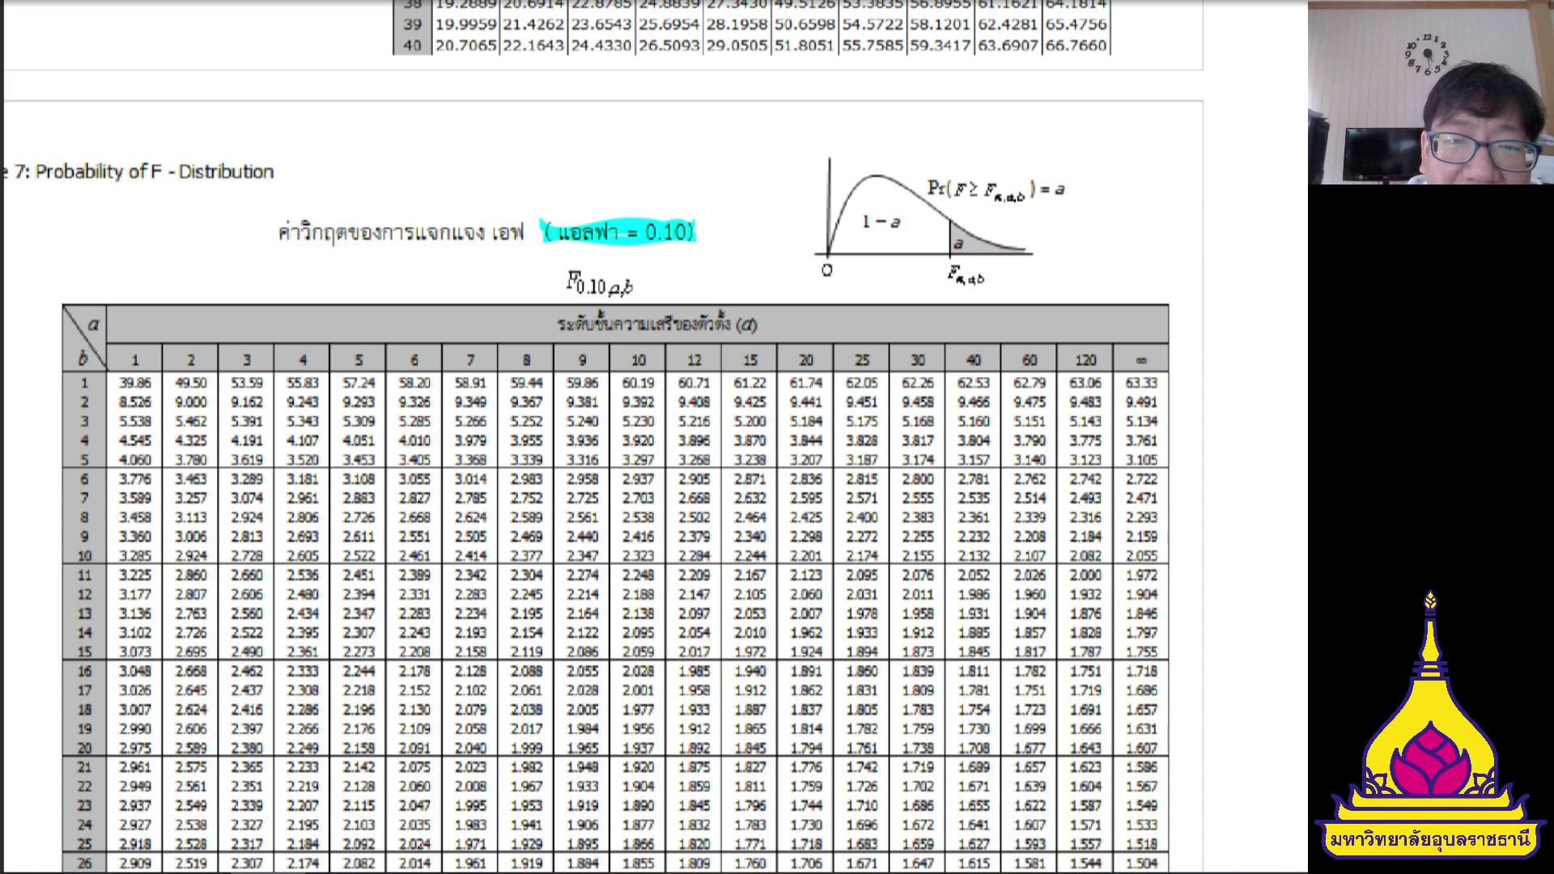
scroll(616, 437, down, 3)
key(Page_Up)
scroll(615, 438, down, 10)
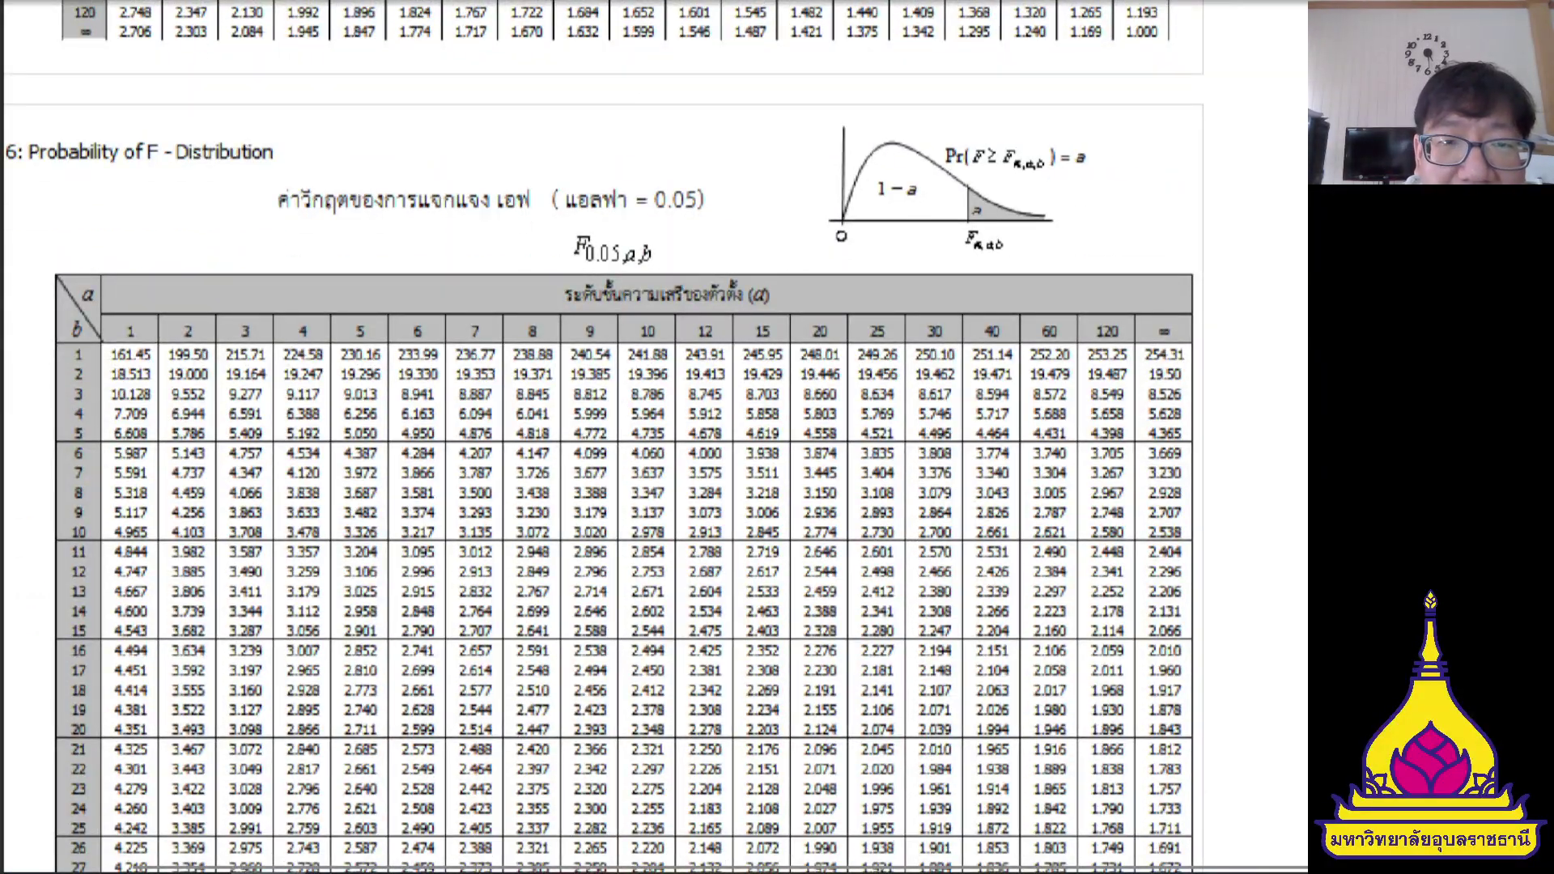
mouse_move(728, 204)
mouse_down()
mouse_move(542, 207)
mouse_move(670, 199)
mouse_up()
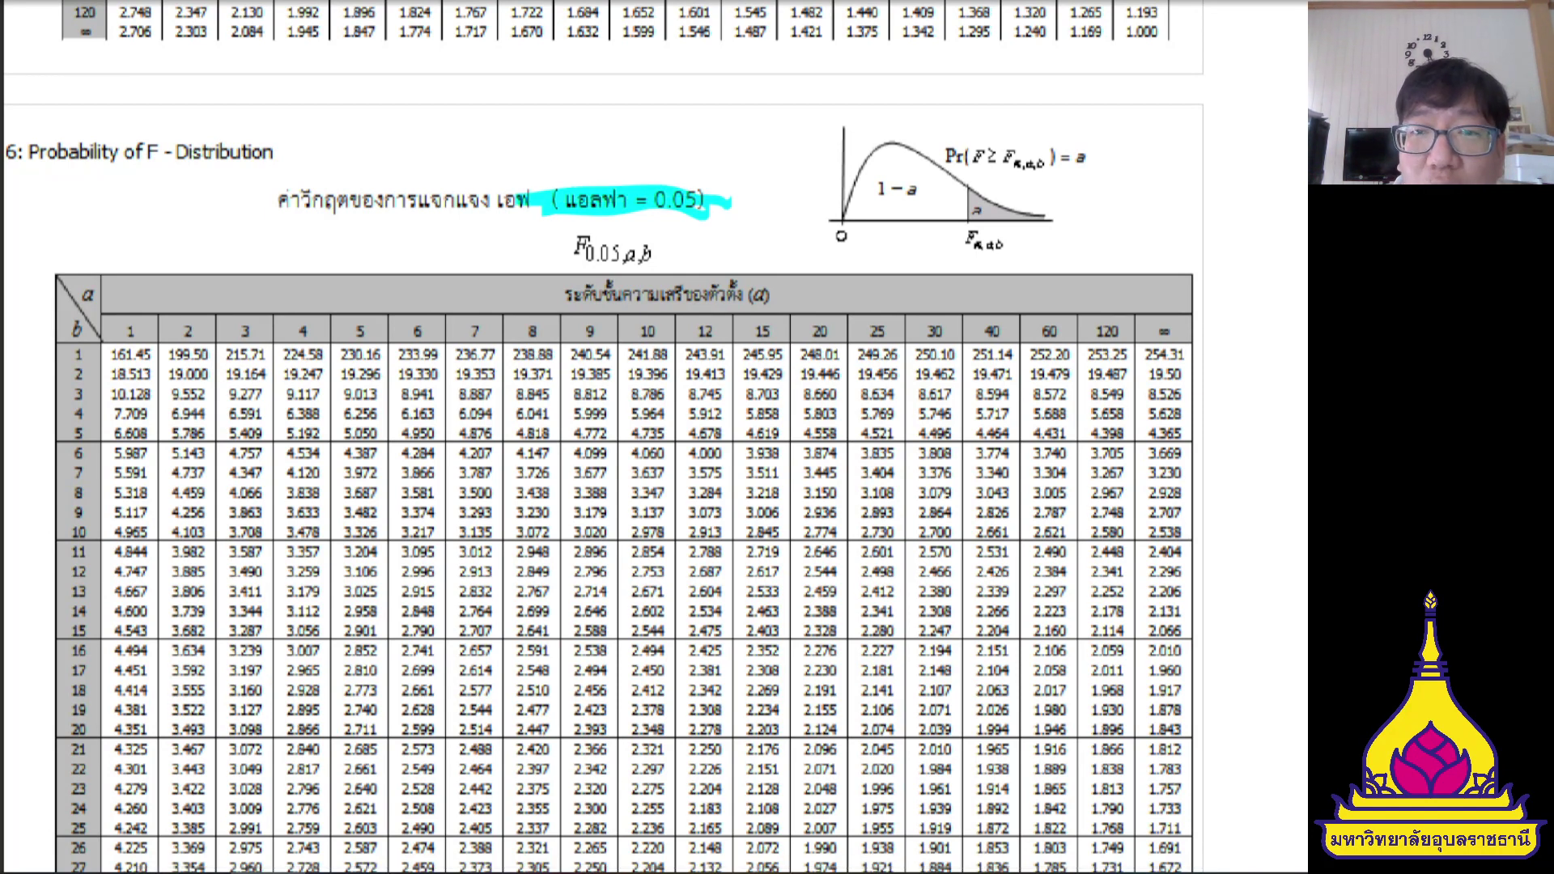
- Highlight the alpha = 0.025 and alpha = 0.01 headings of the F-distribution tables in cyan
scroll(603, 437, down, 8)
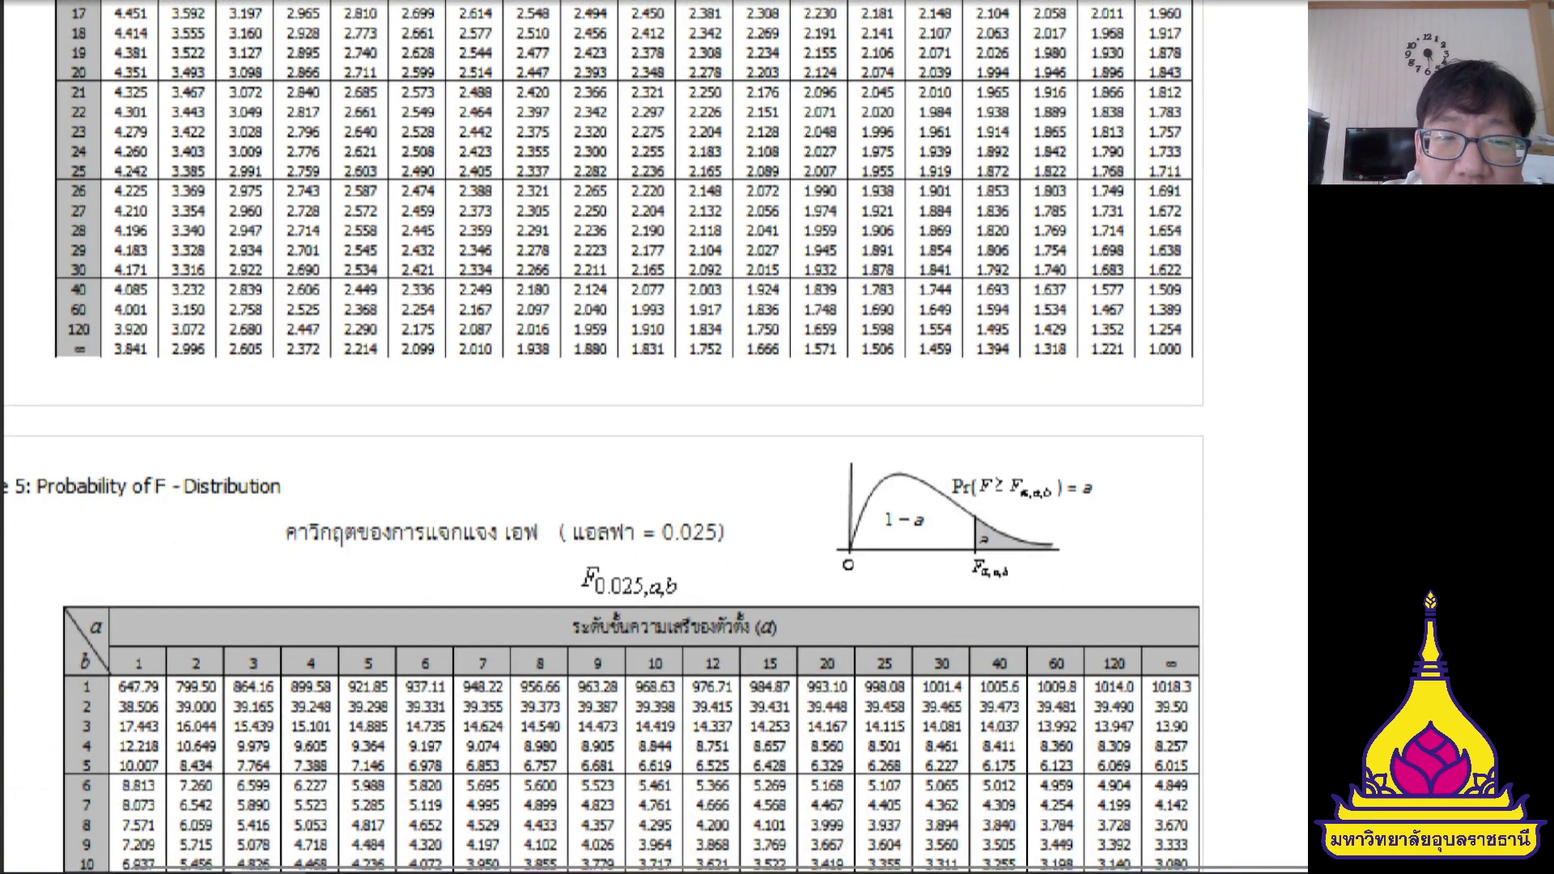
mouse_move(731, 522)
mouse_down()
mouse_move(580, 527)
mouse_move(680, 534)
mouse_move(567, 544)
mouse_move(665, 539)
mouse_up()
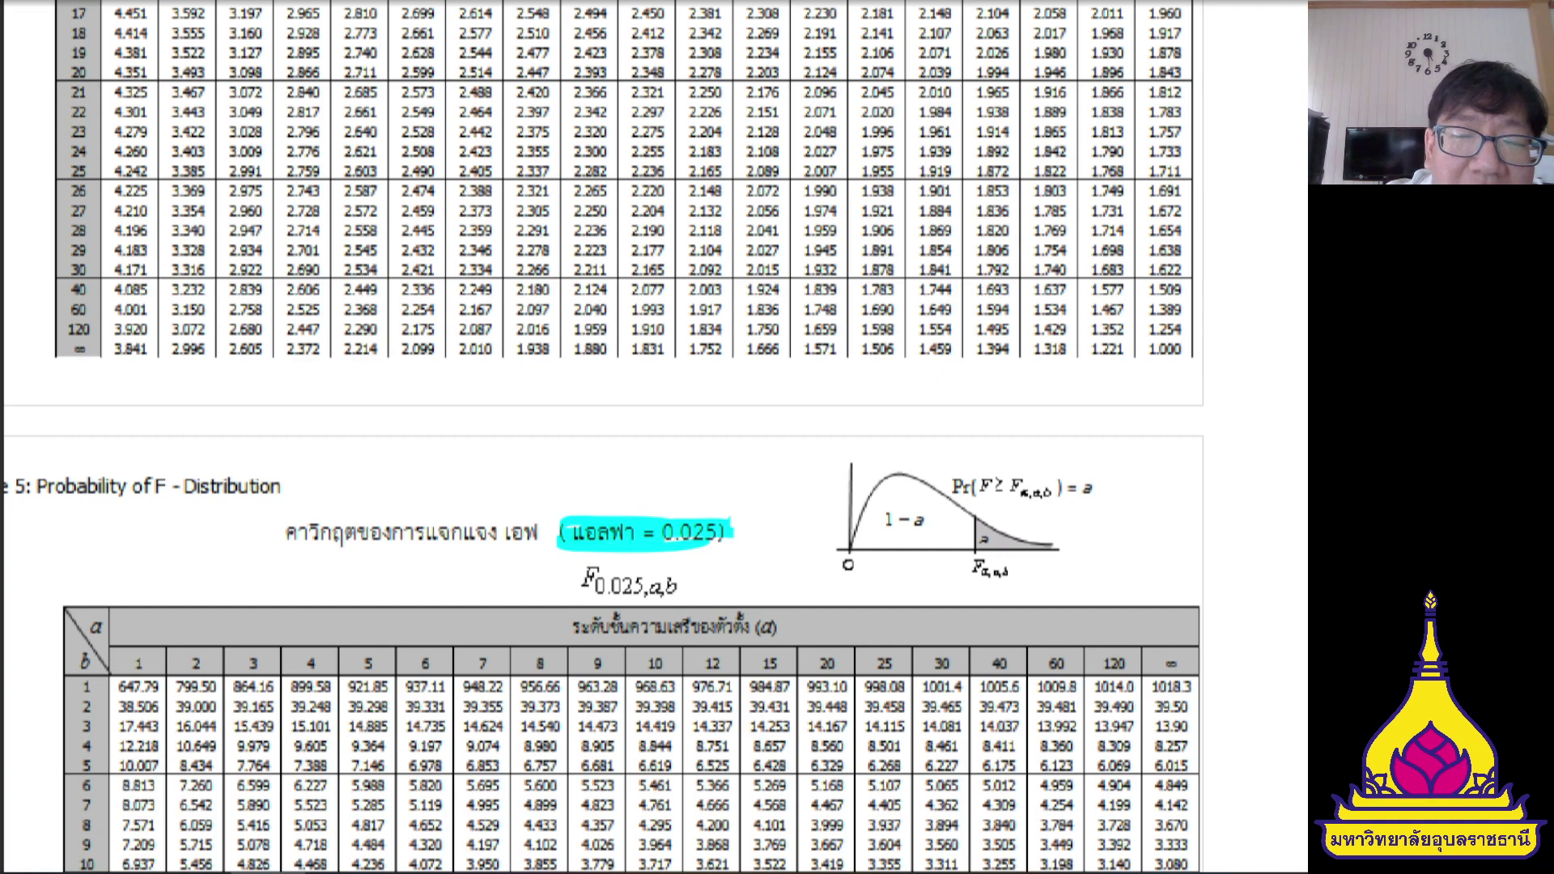
scroll(604, 437, down, 8)
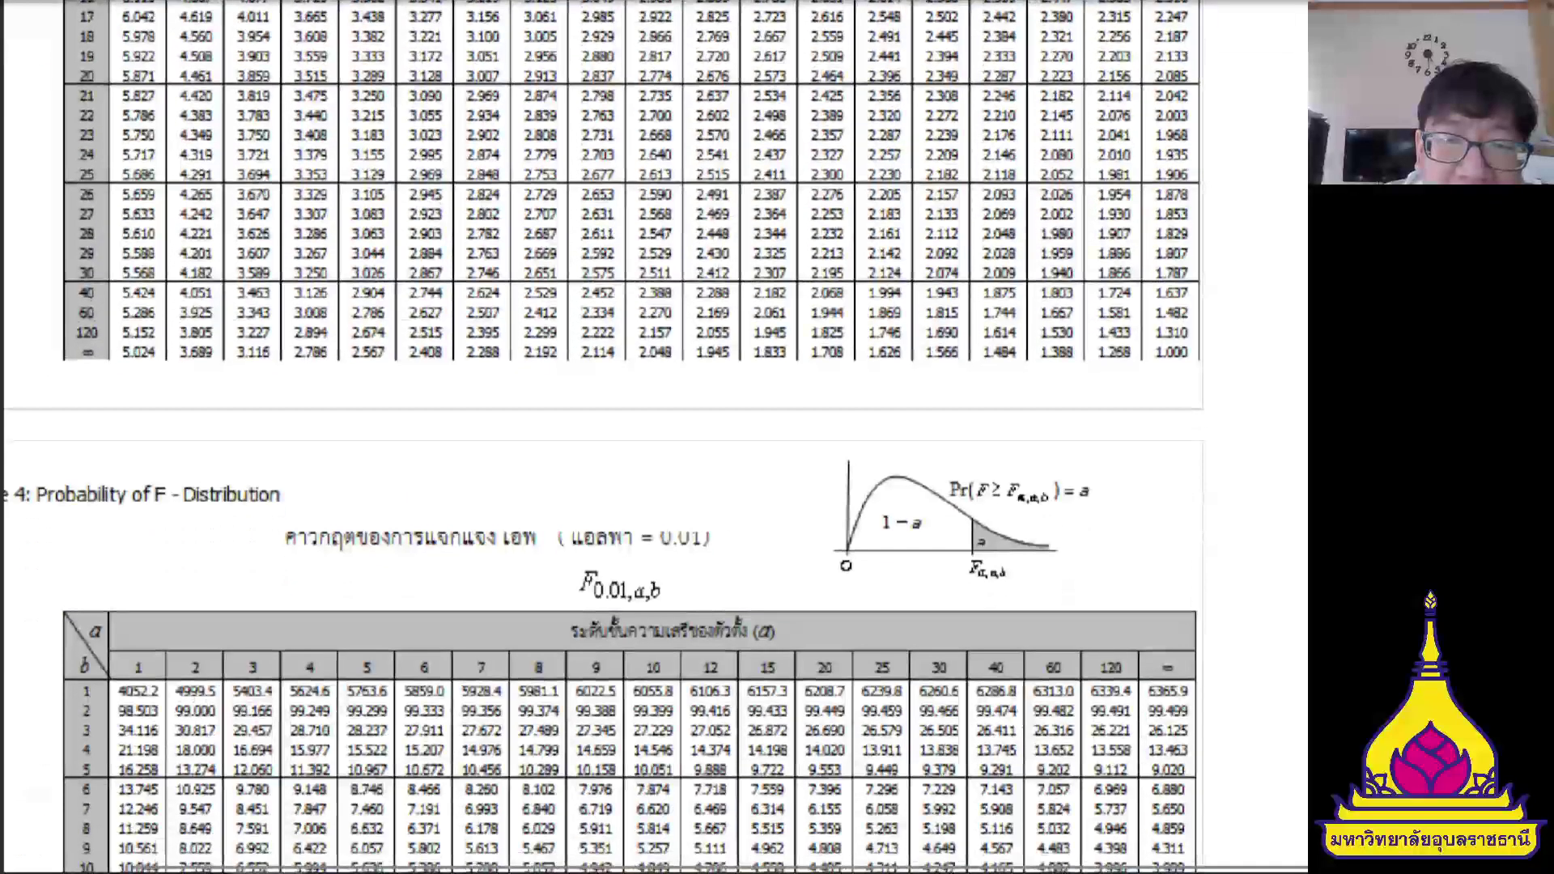
mouse_move(722, 528)
mouse_down()
mouse_move(652, 550)
mouse_move(559, 536)
mouse_move(692, 544)
mouse_up()
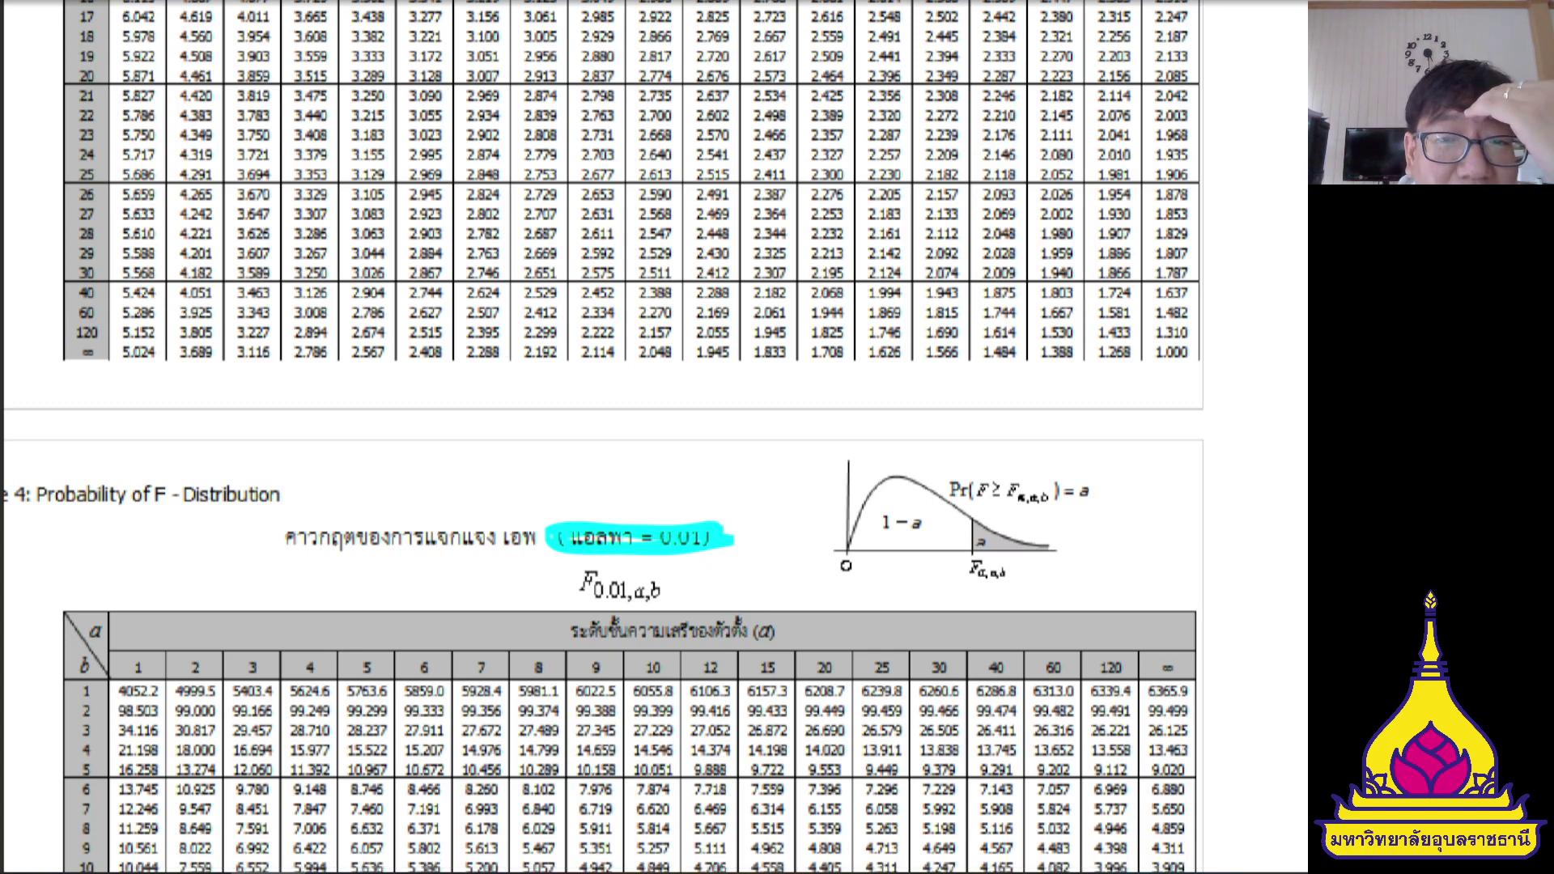
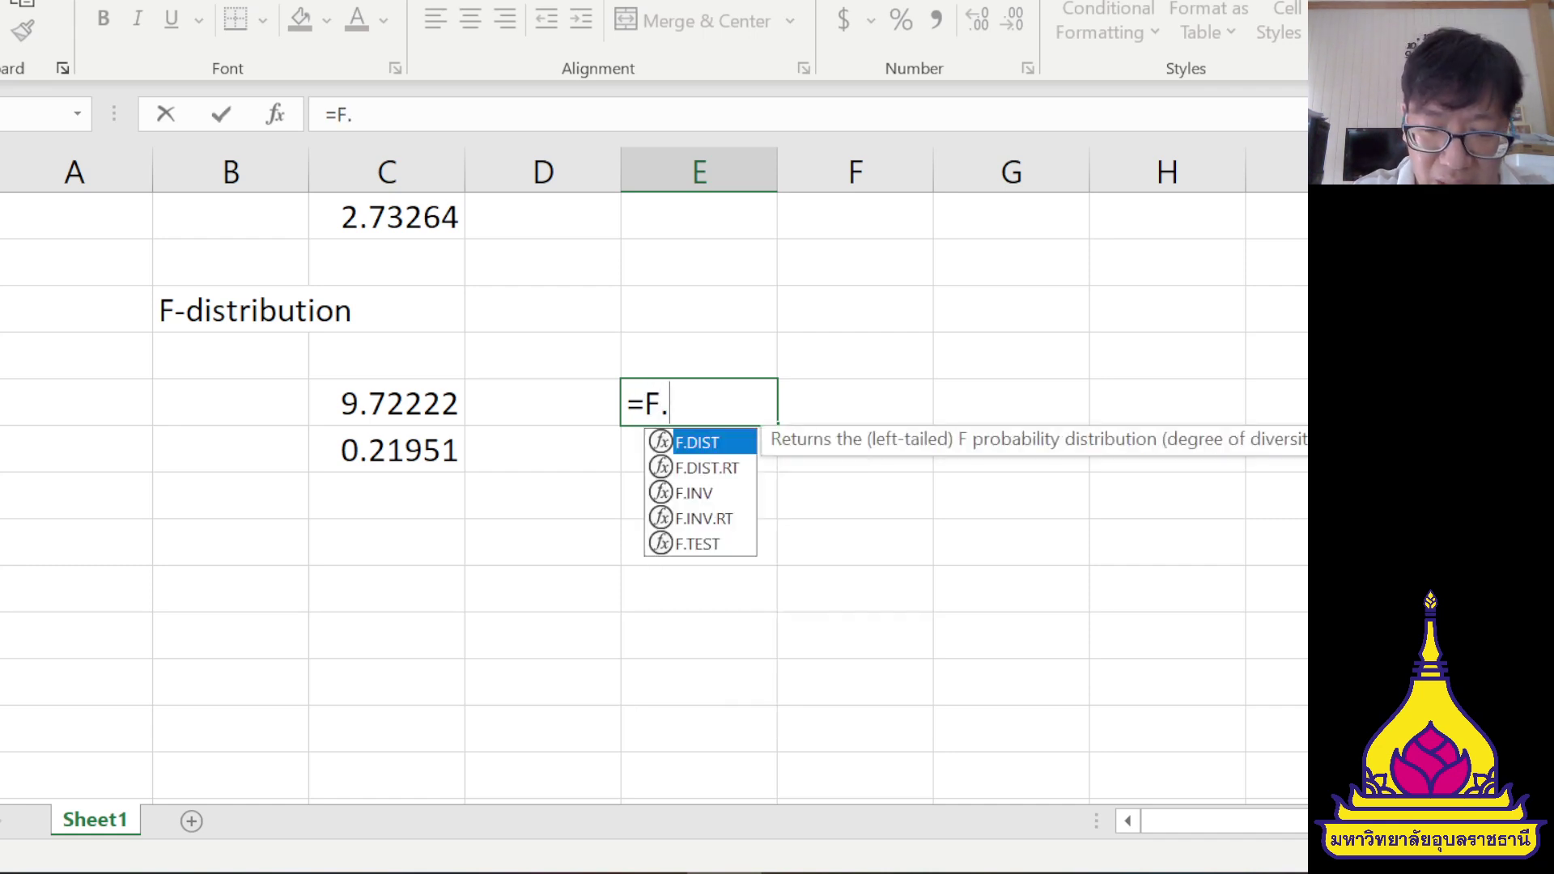
- Complete the formula =F.INV.RT(0.99,5,15) in column E, two rows below the F-distribution label
text(inv)
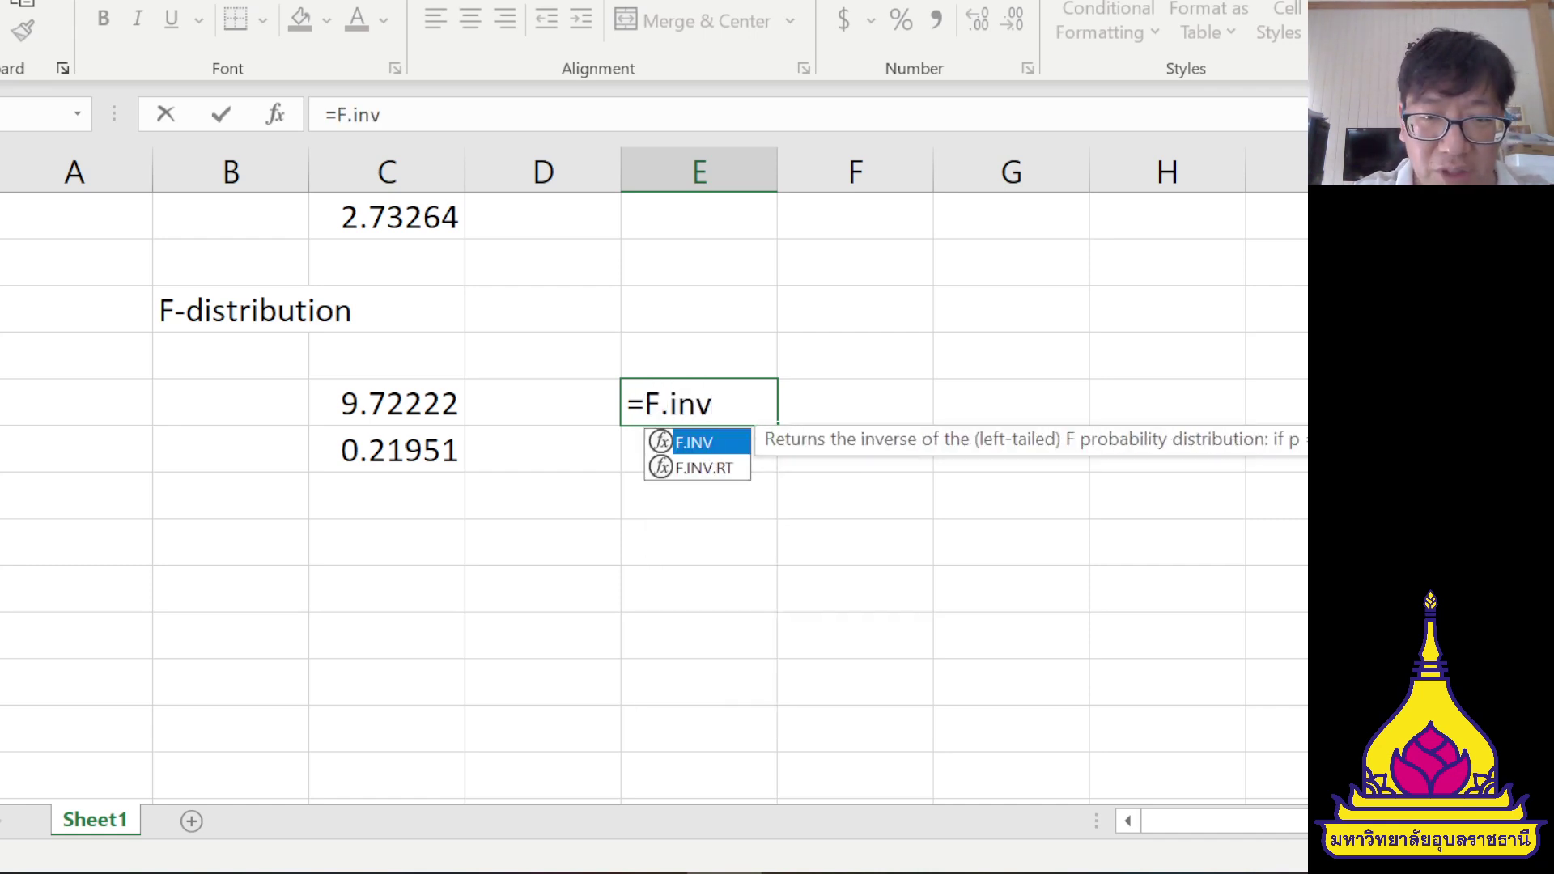
text(.rt()
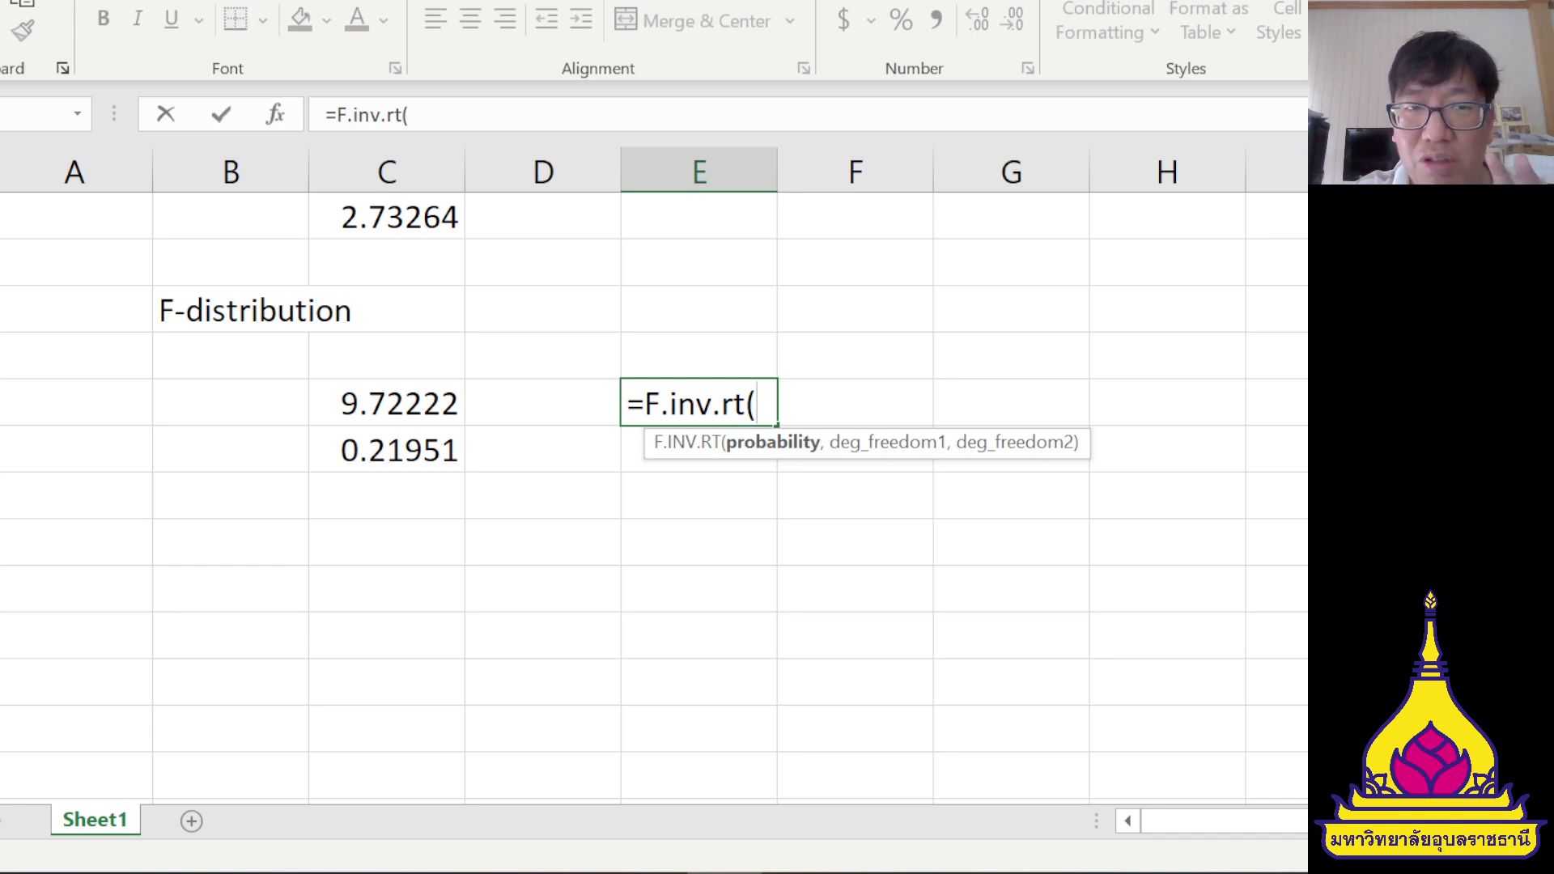
text(0.99,)
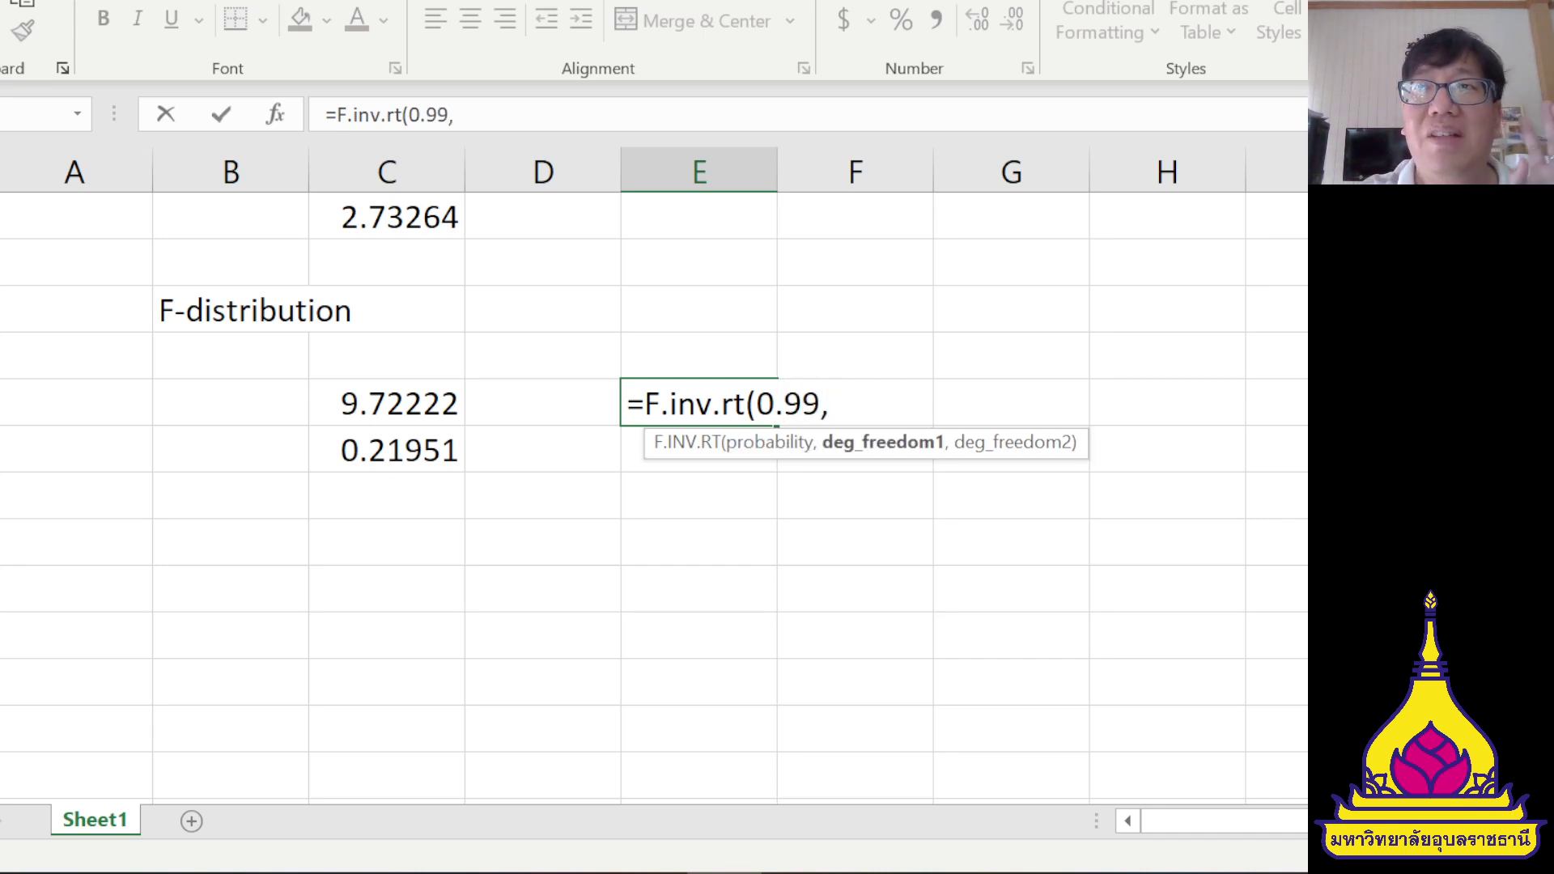
text(5)
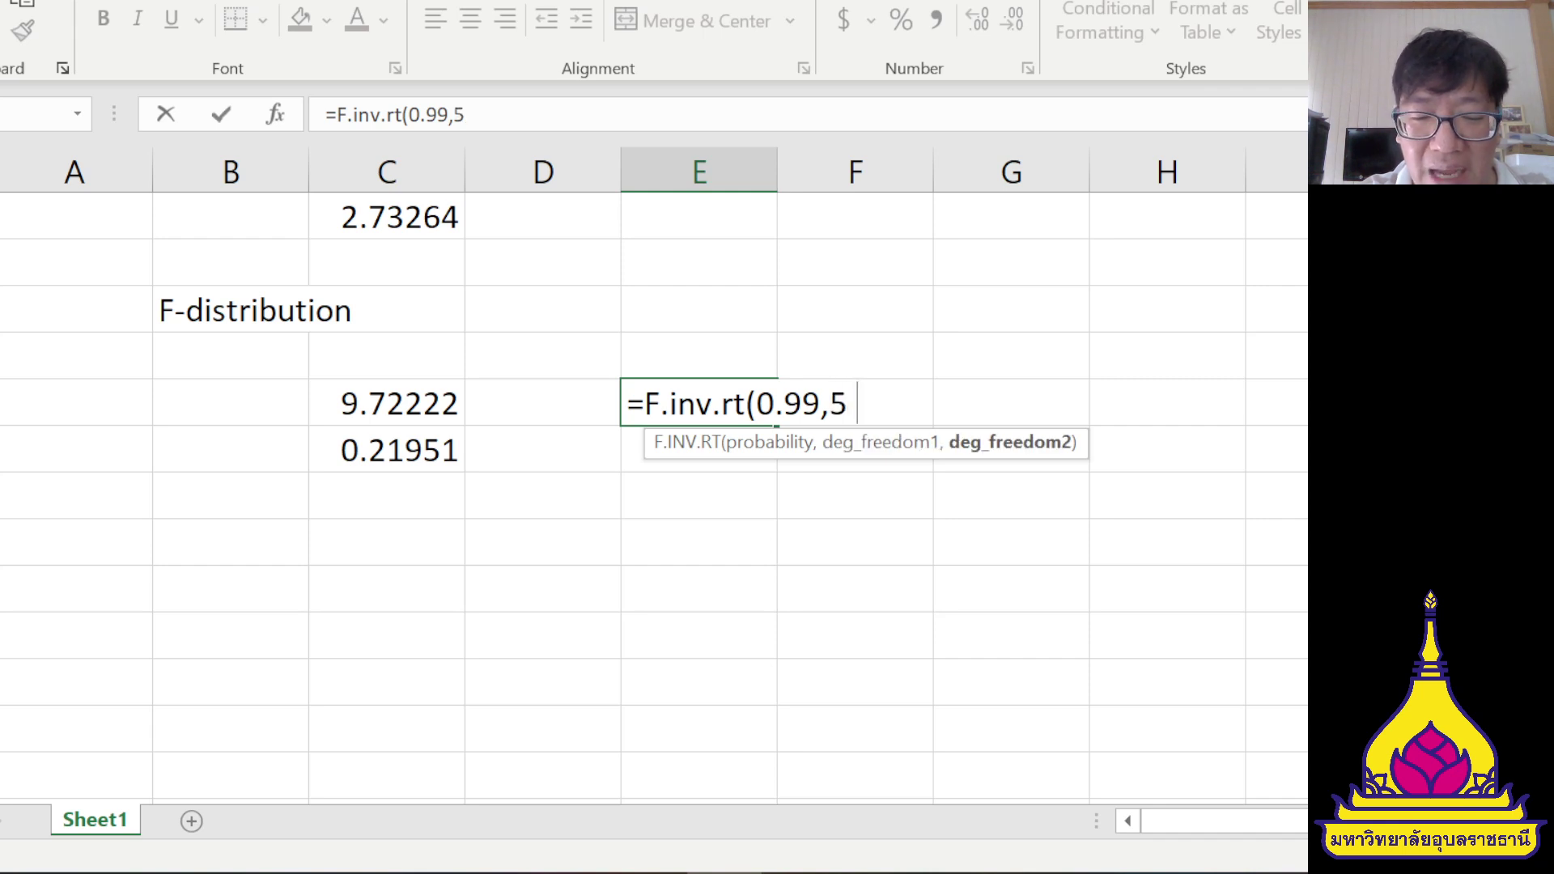
text(,15))
key(Return)
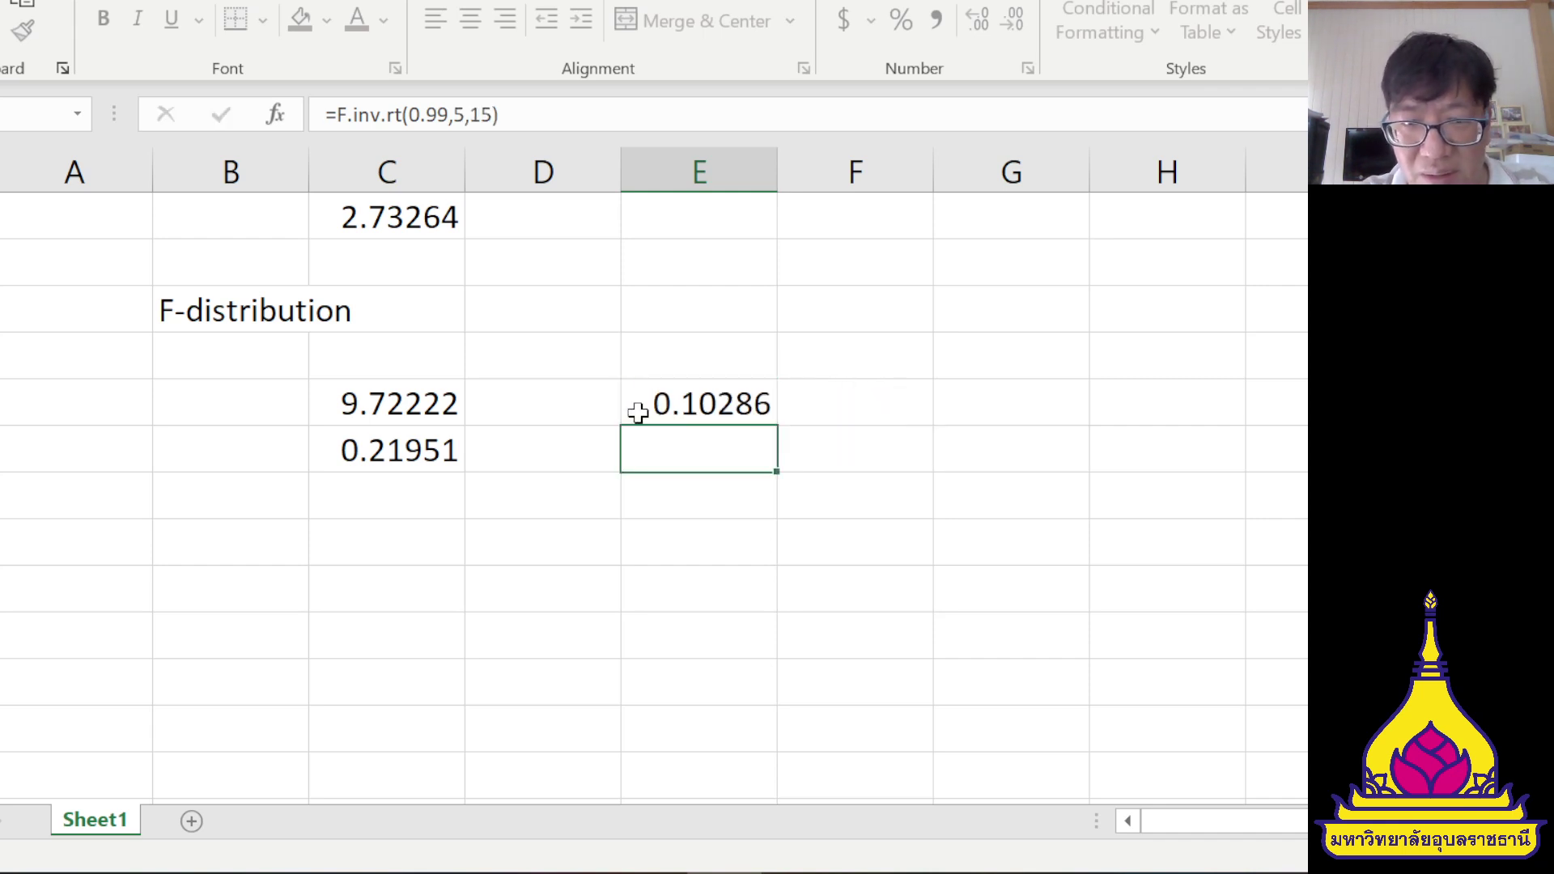
- Compare the F.INV.RT formulas in columns C and E, two rows below the F-distribution label, without changing them
double_click(409, 403)
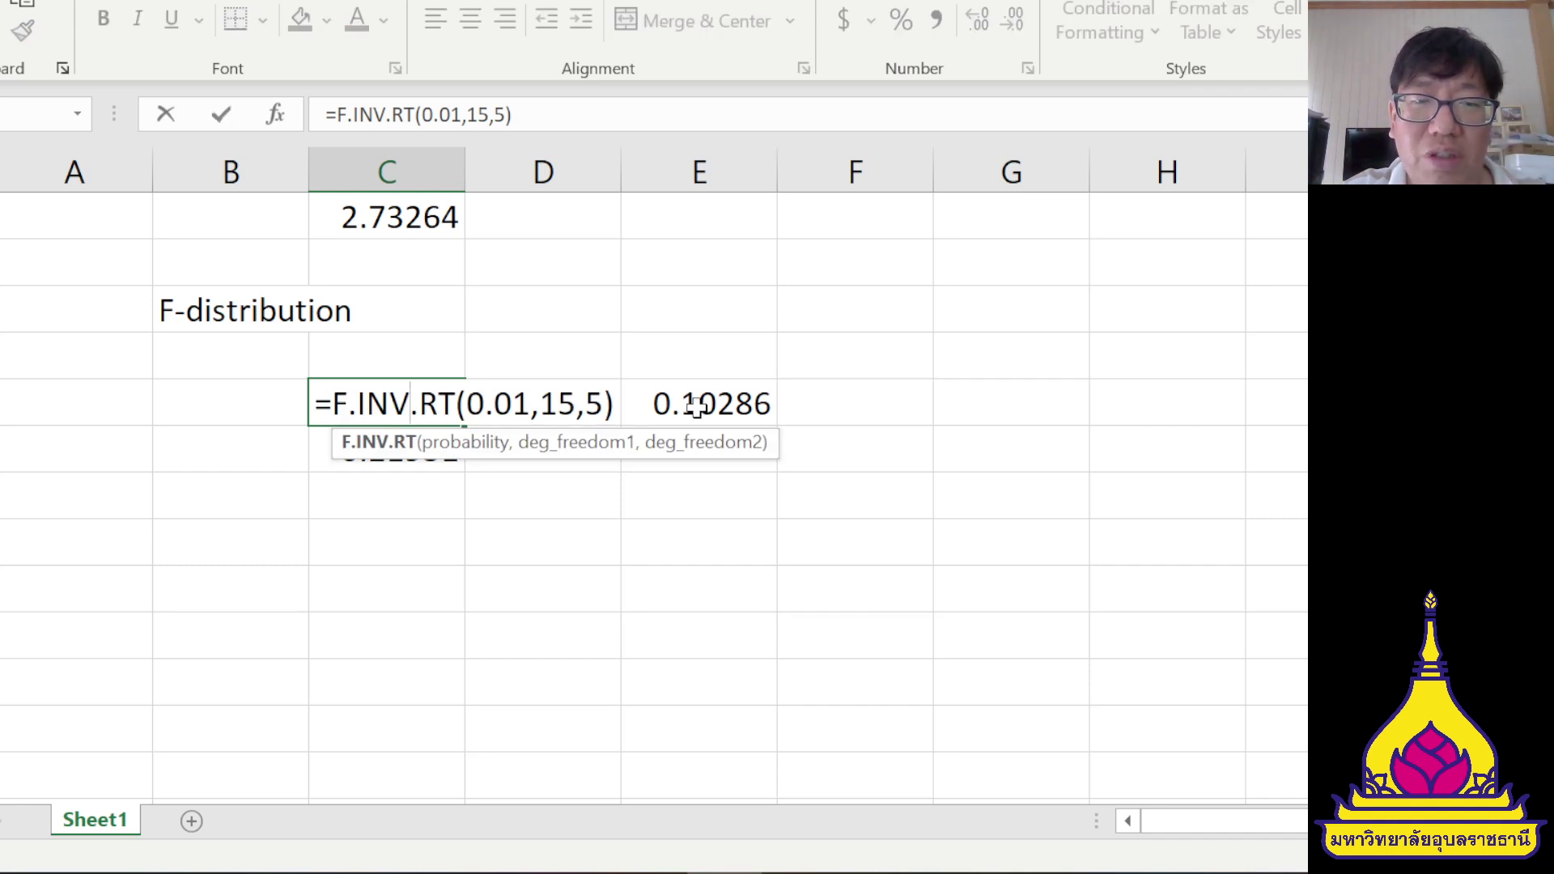
click(734, 409)
double_click(733, 409)
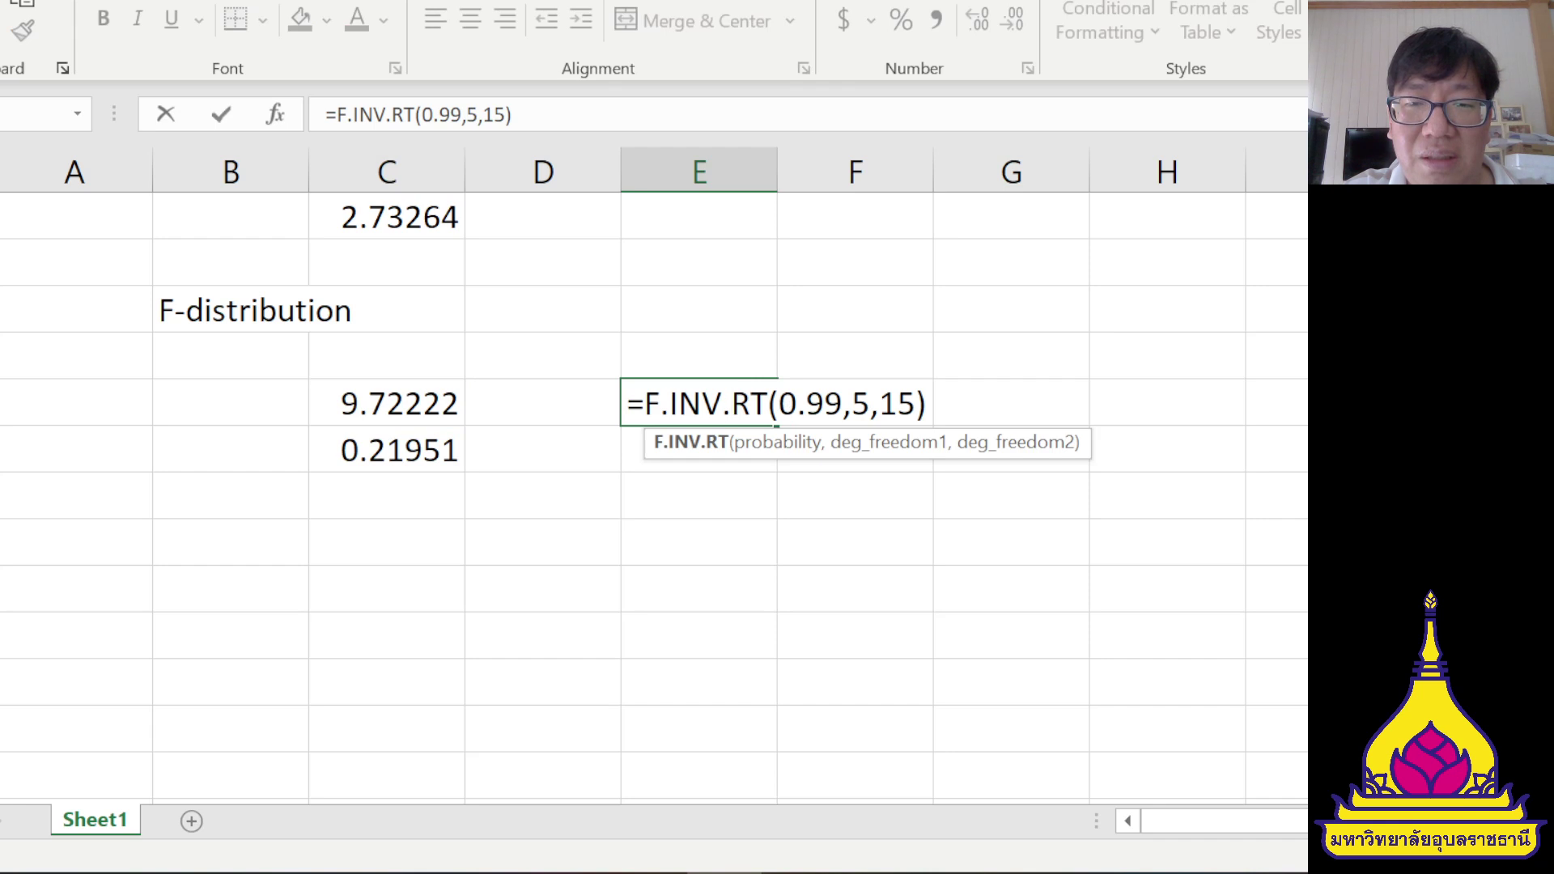
key(Escape)
click(410, 404)
double_click(410, 405)
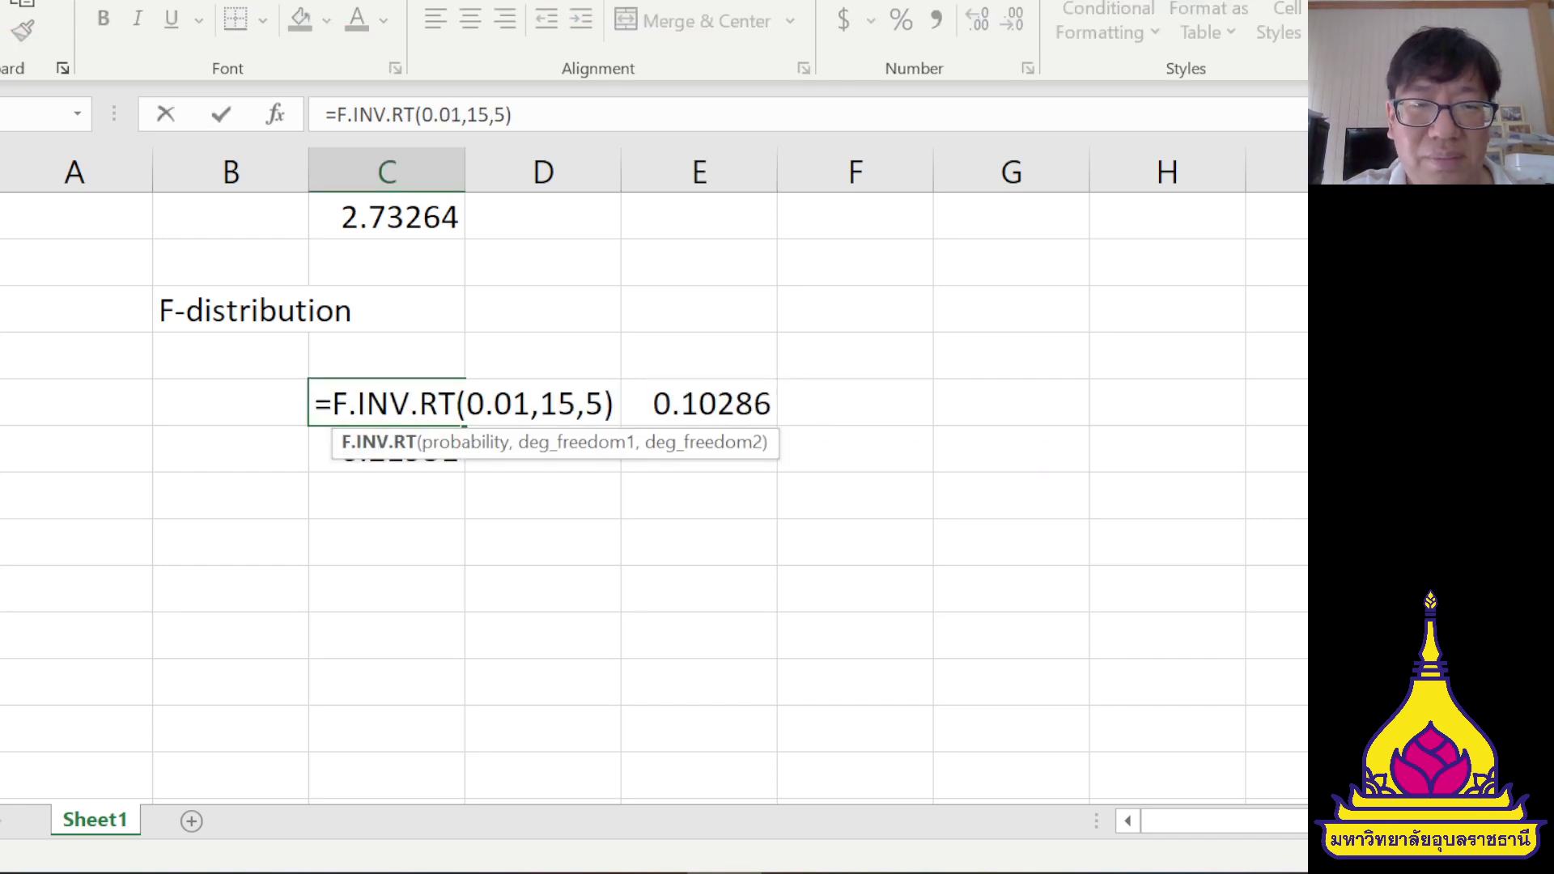
key(Escape)
click(720, 403)
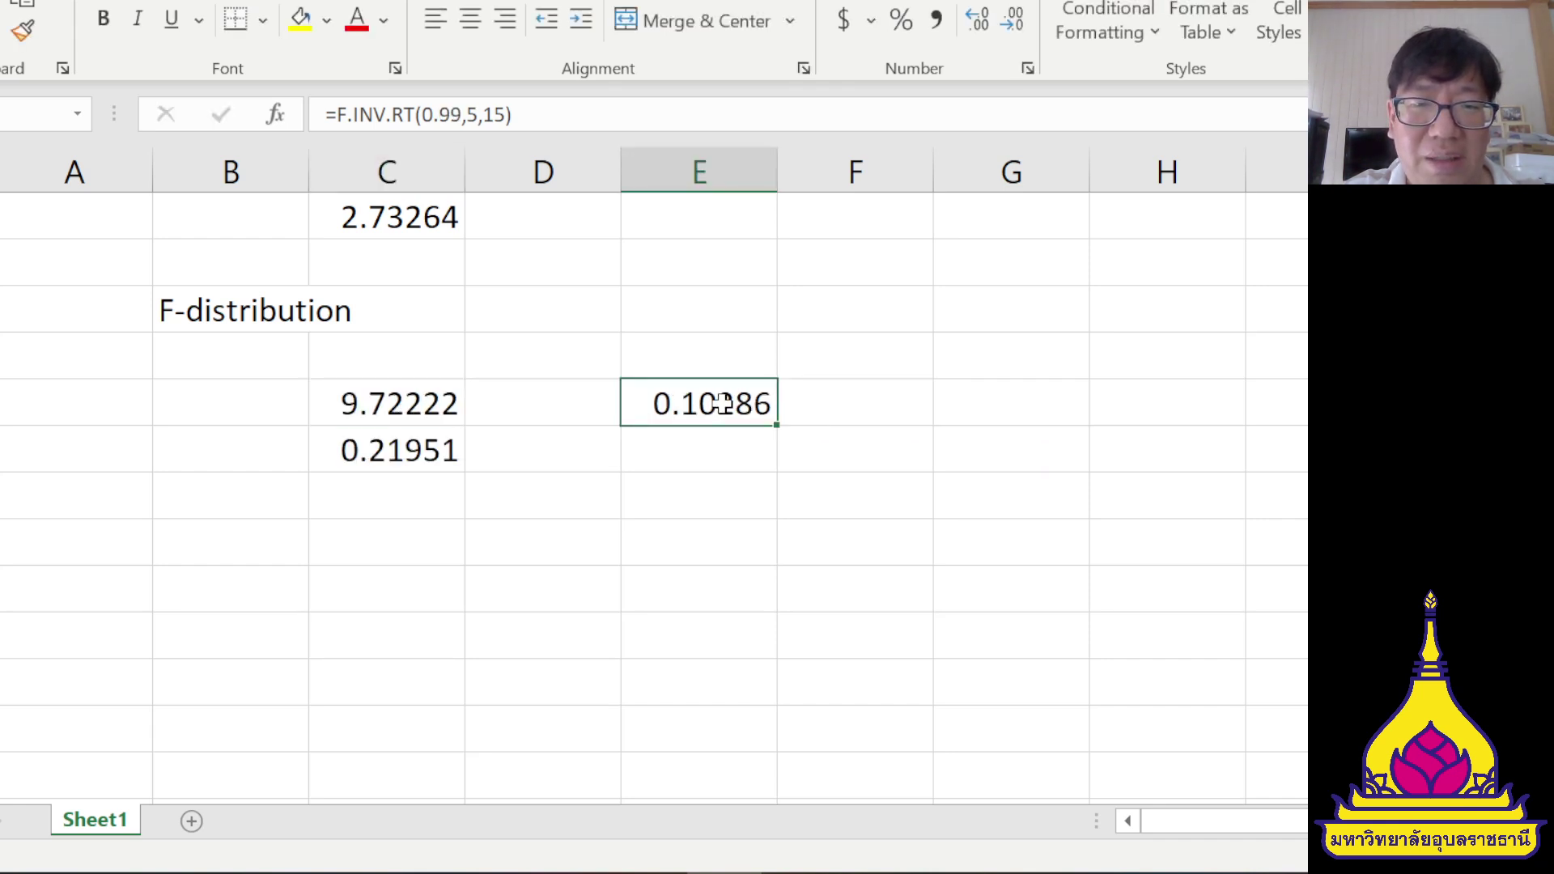
- Examine the F.INV.RT formulas in E27 and C27 and the F.INV formula in C28
double_click(723, 404)
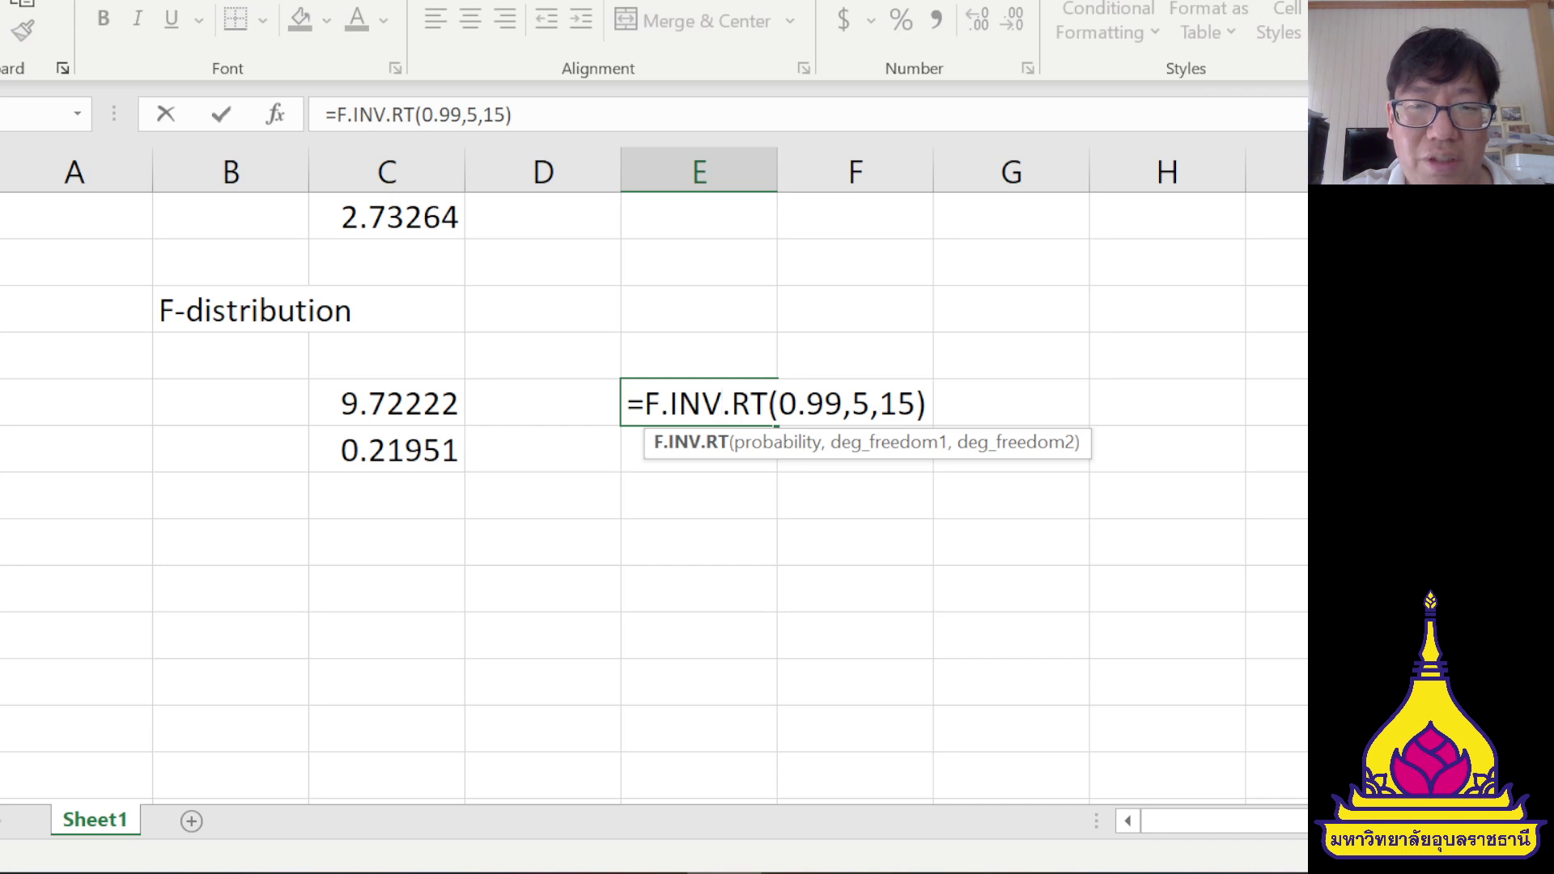
key(Escape)
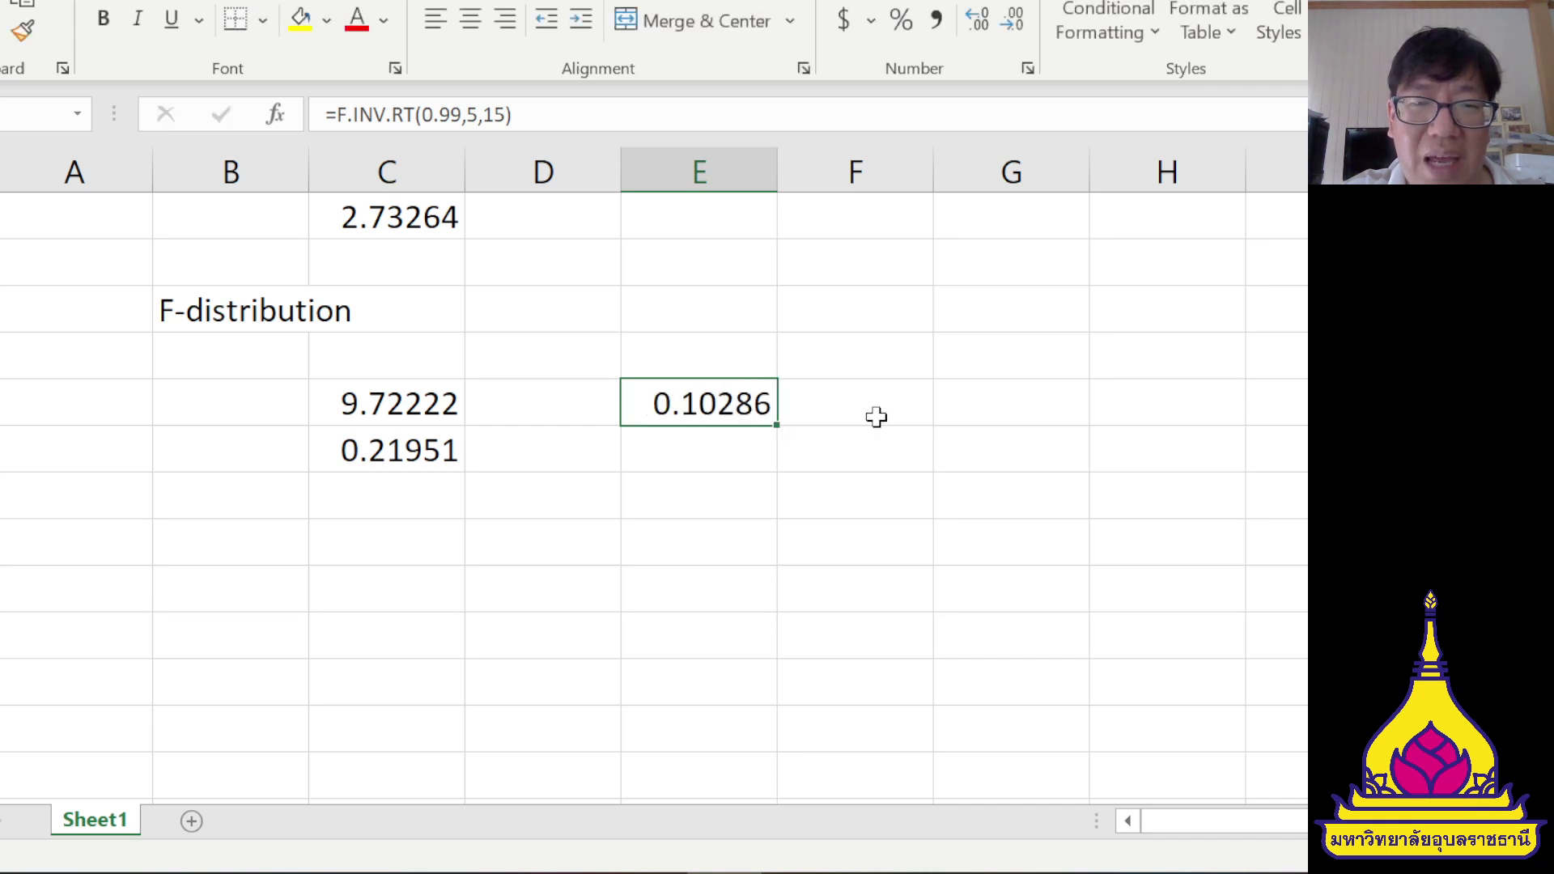
double_click(694, 458)
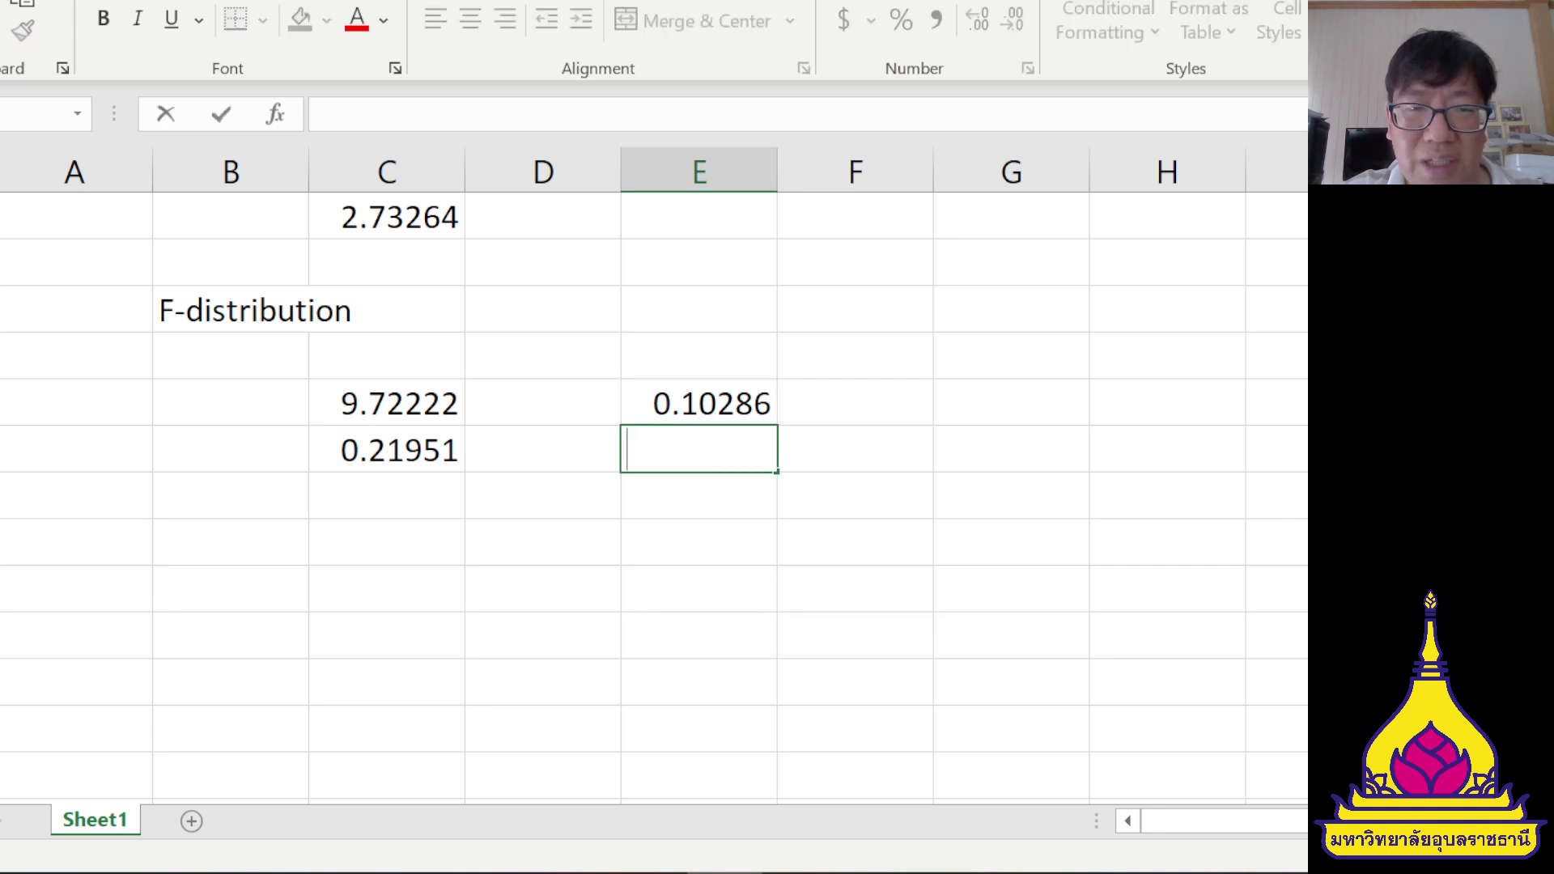
key(Escape)
click(641, 411)
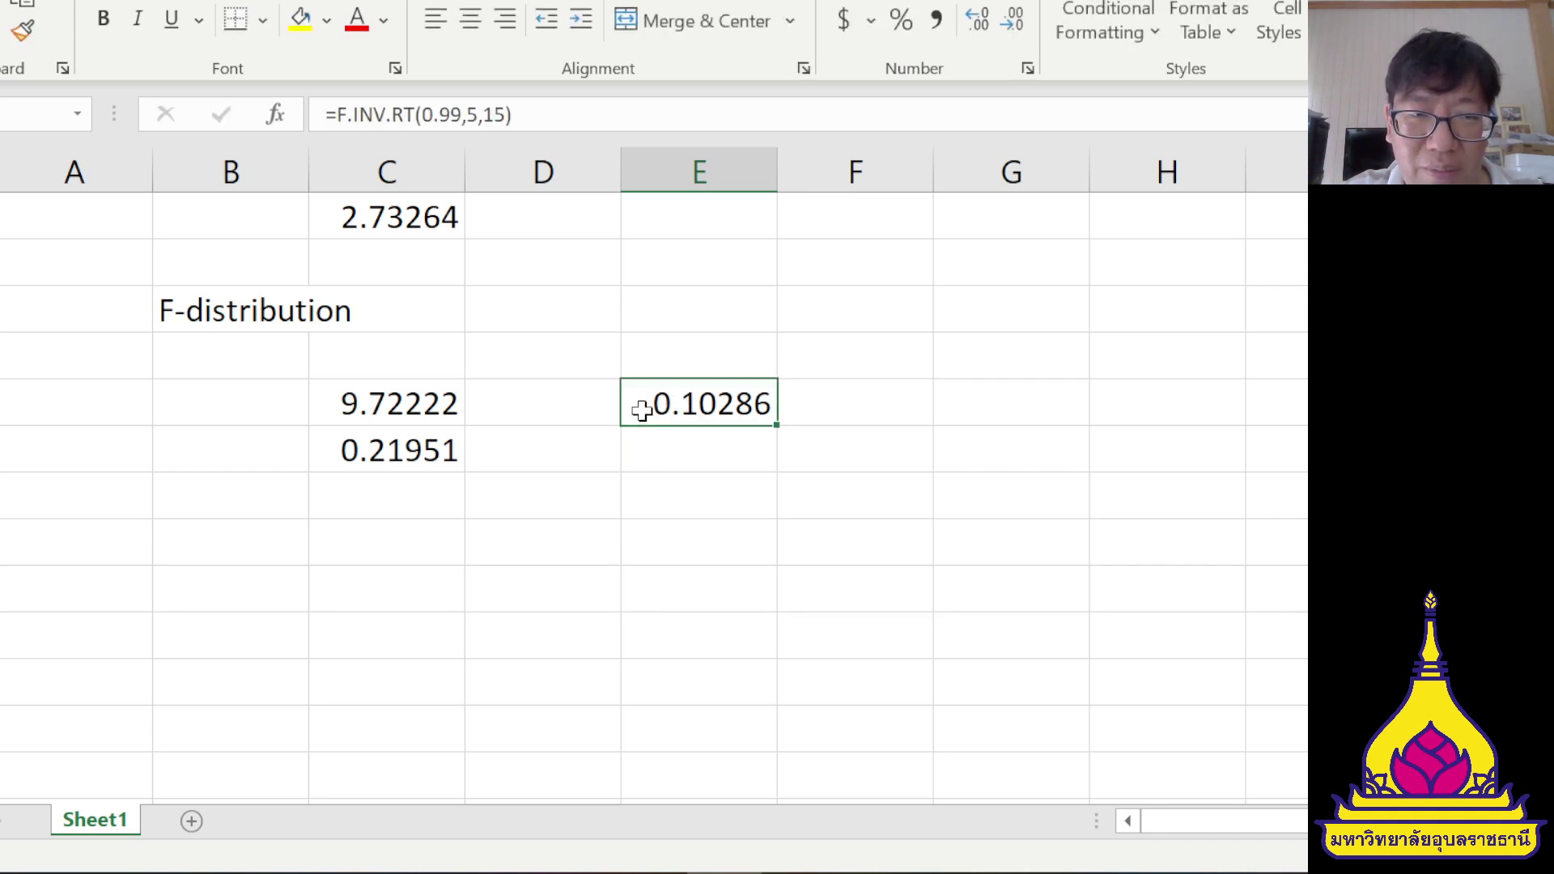
click(356, 407)
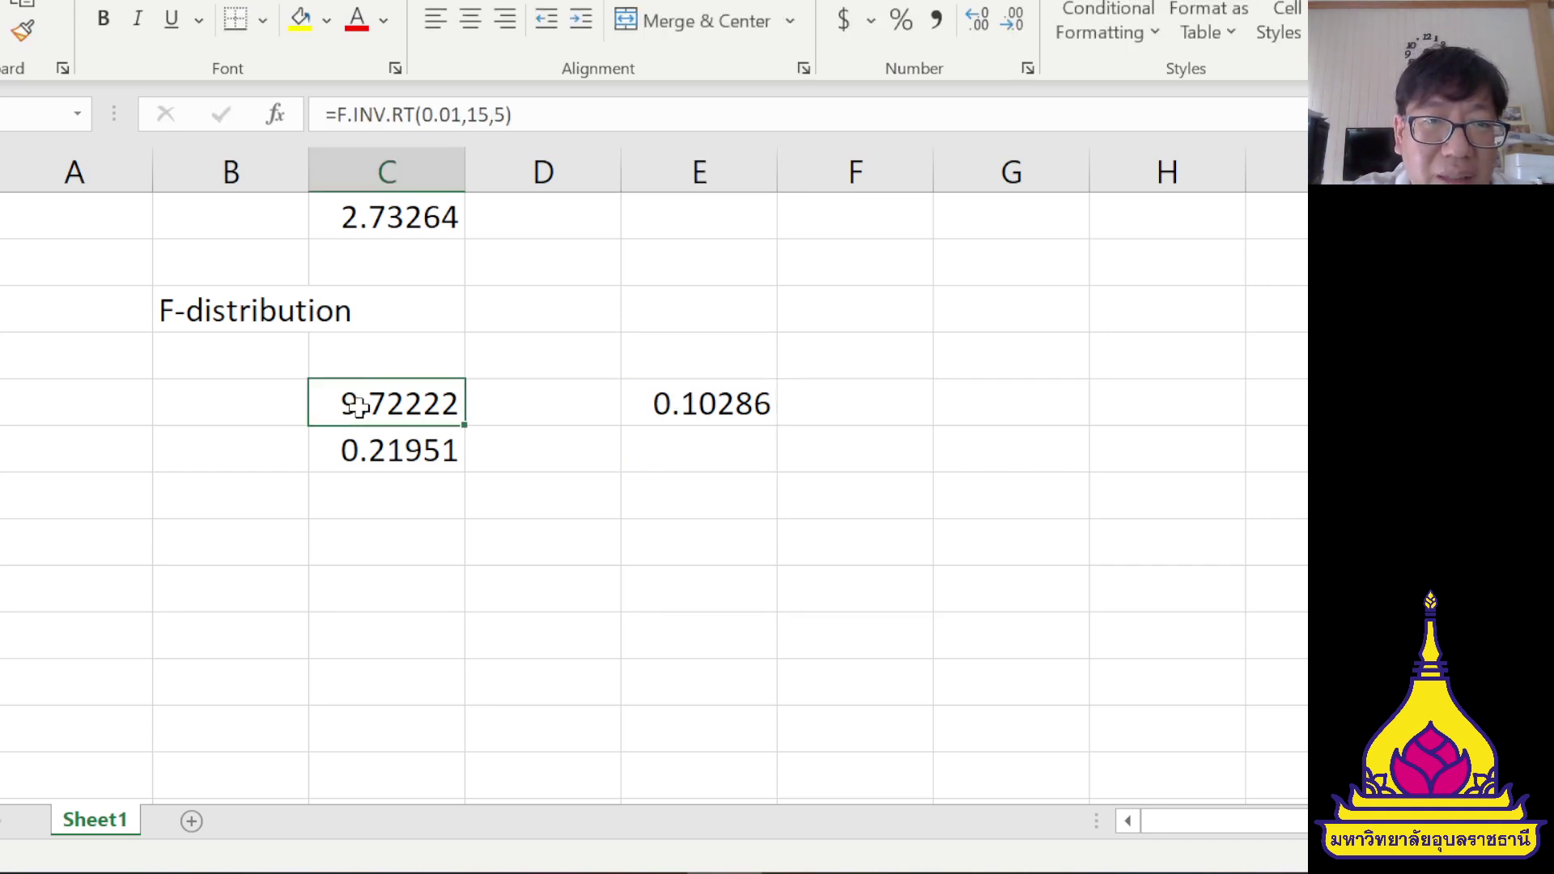
double_click(410, 451)
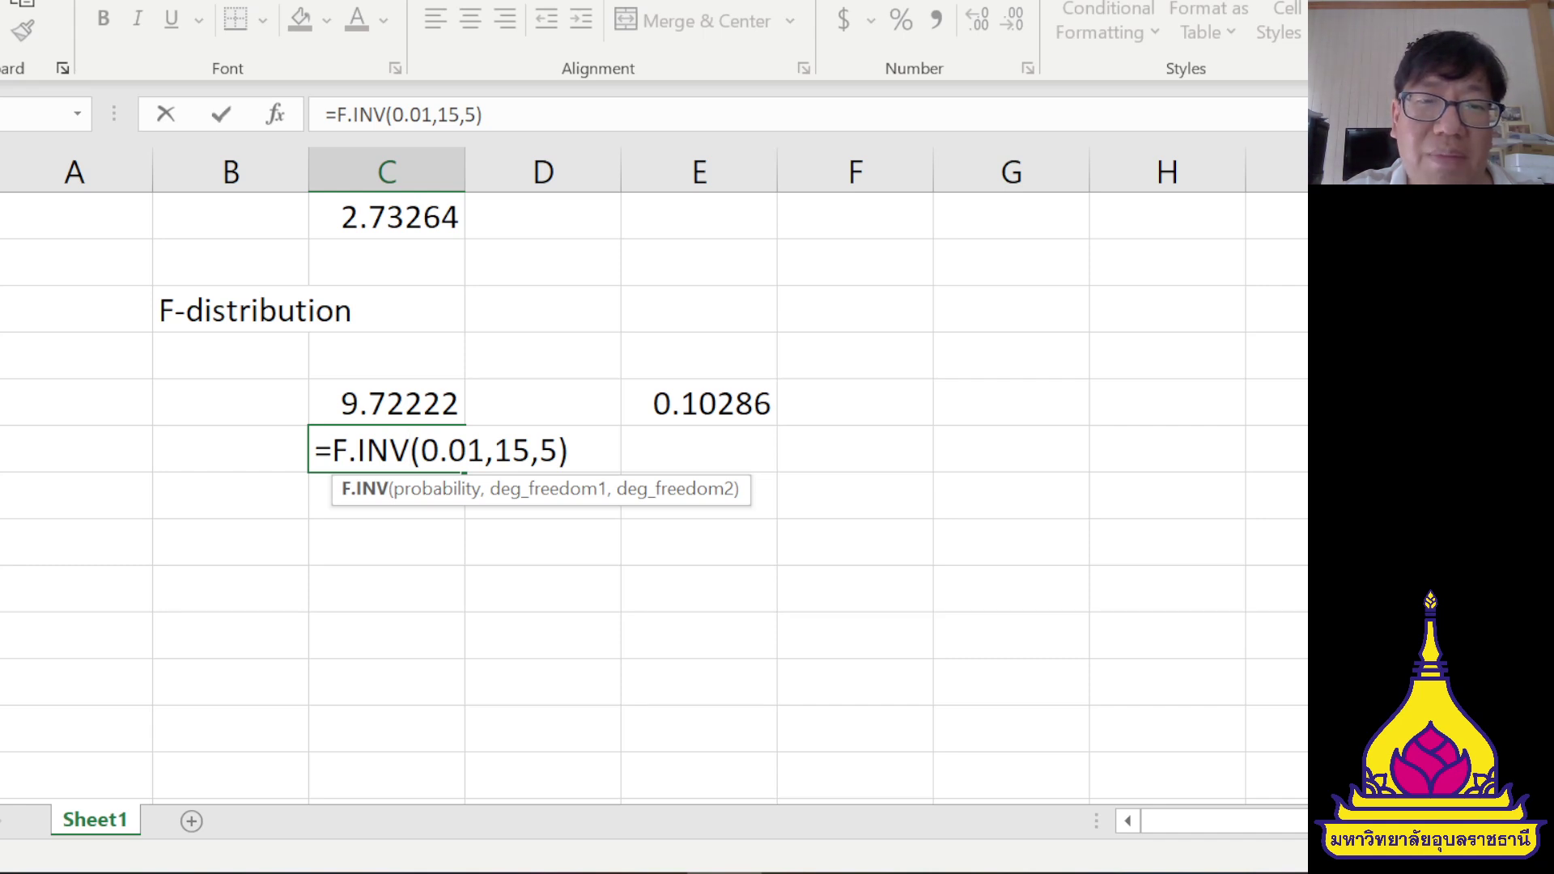
key(Return)
click(402, 451)
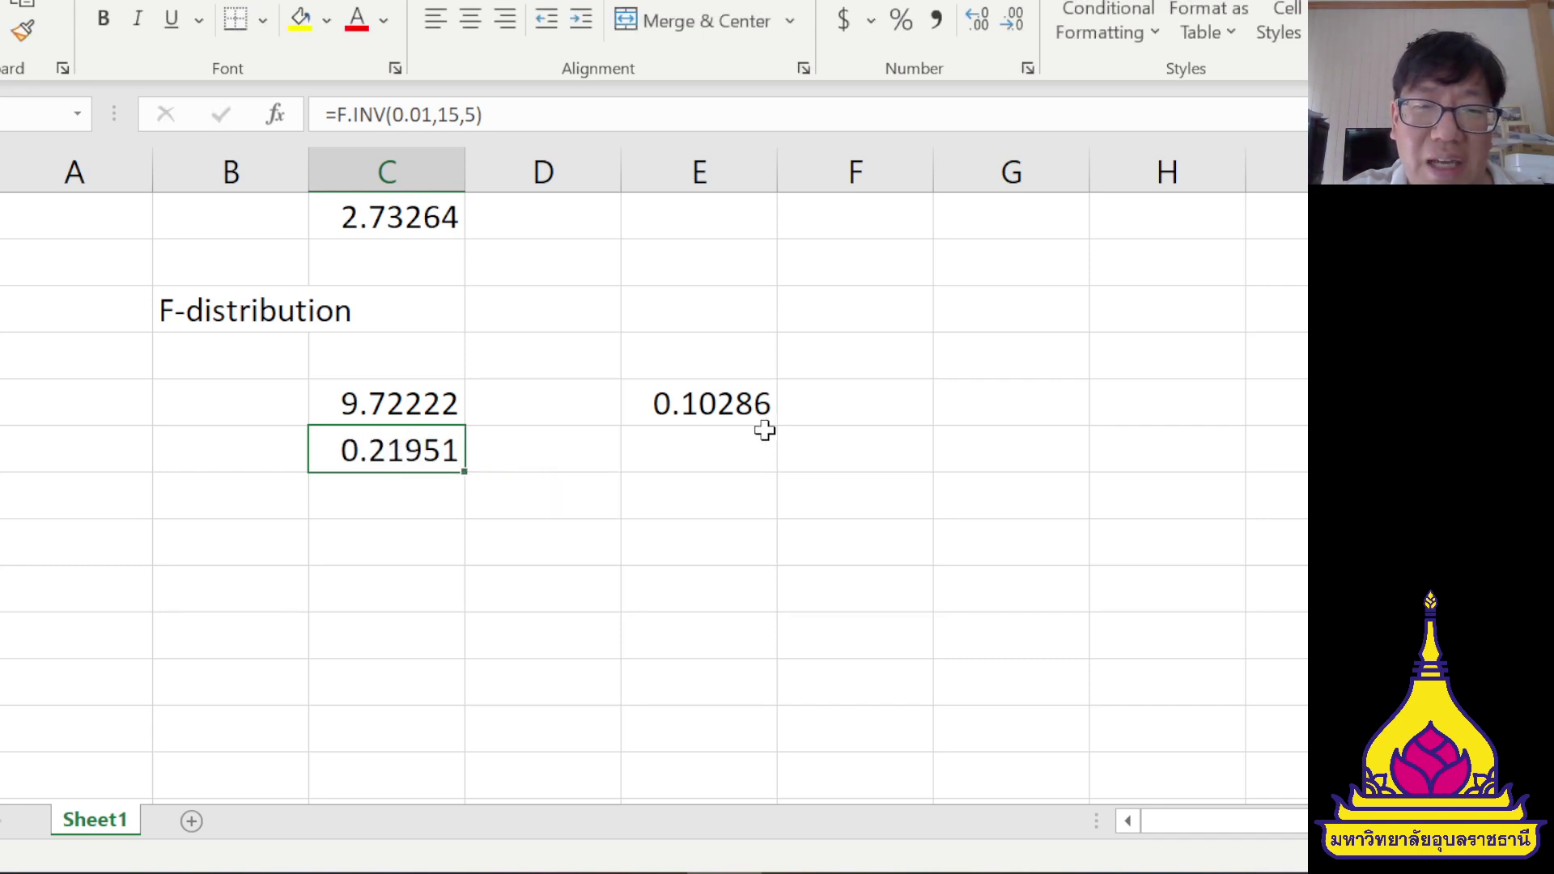
- Calculate the reciprocal of the F.INV.RT value in E28 with the formula =1/E27
double_click(683, 451)
text(=1/)
click(704, 402)
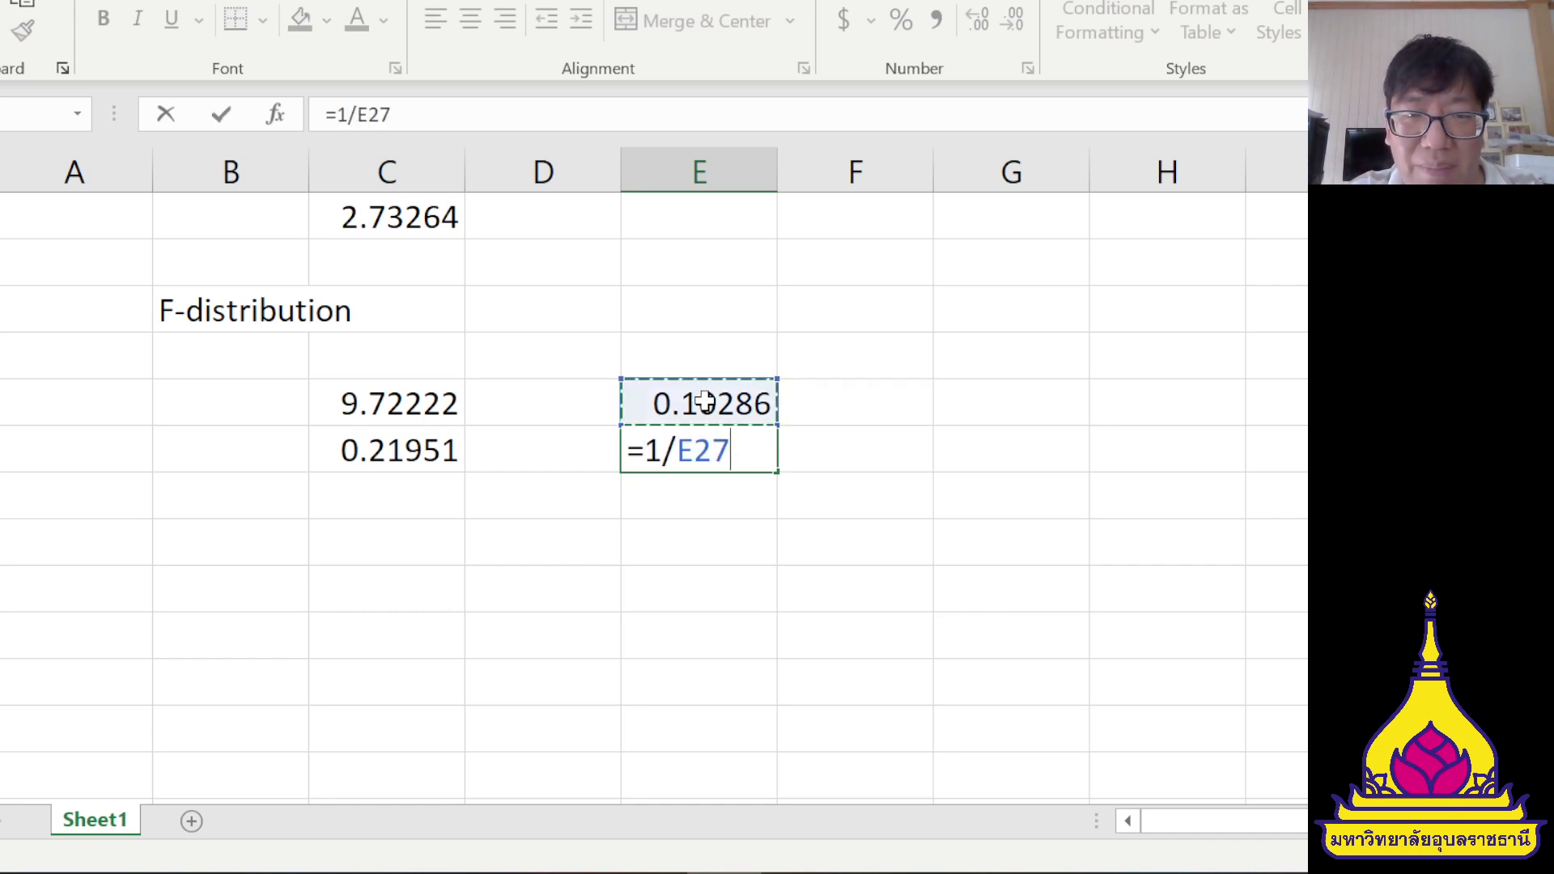
key(Return)
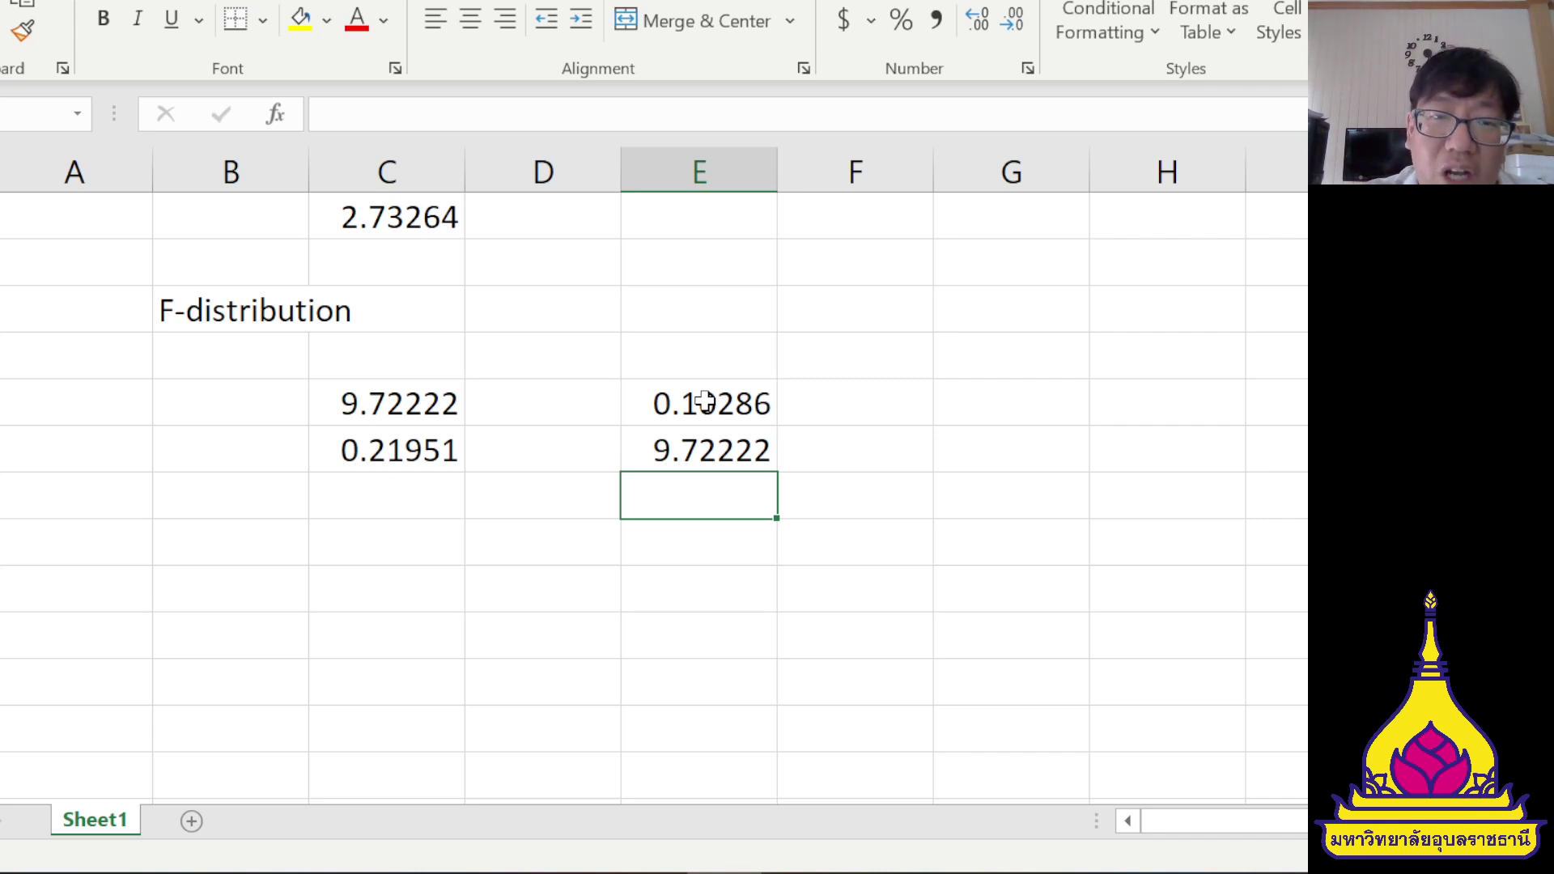
- Compare the F.INV formula in C28 with the F.INV.RT formula in E27, inspecting the probability argument in C28
click(374, 451)
click(708, 402)
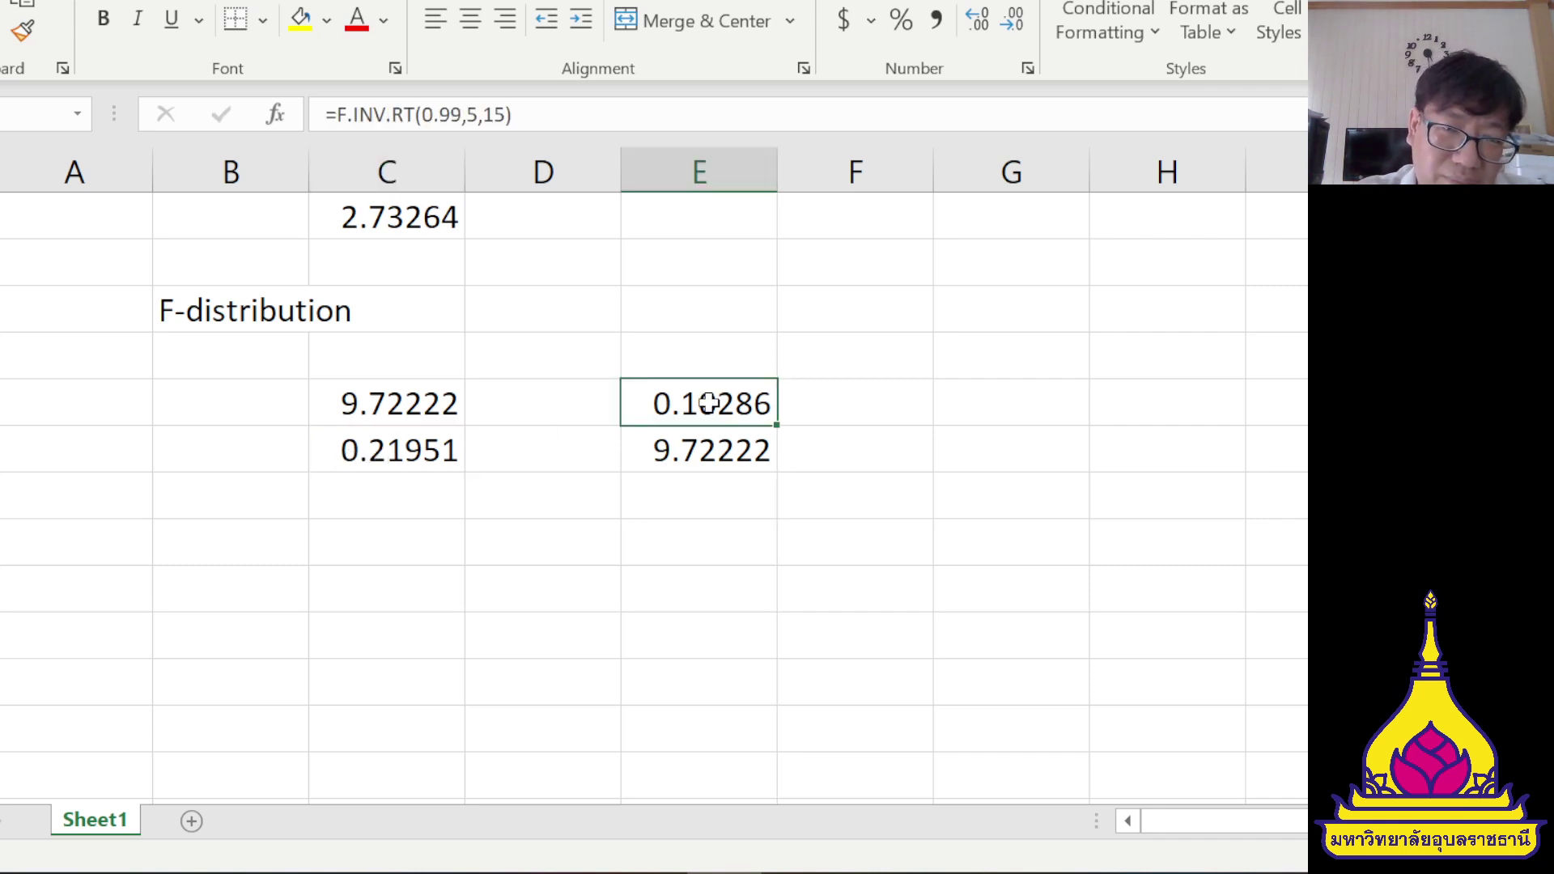
double_click(709, 402)
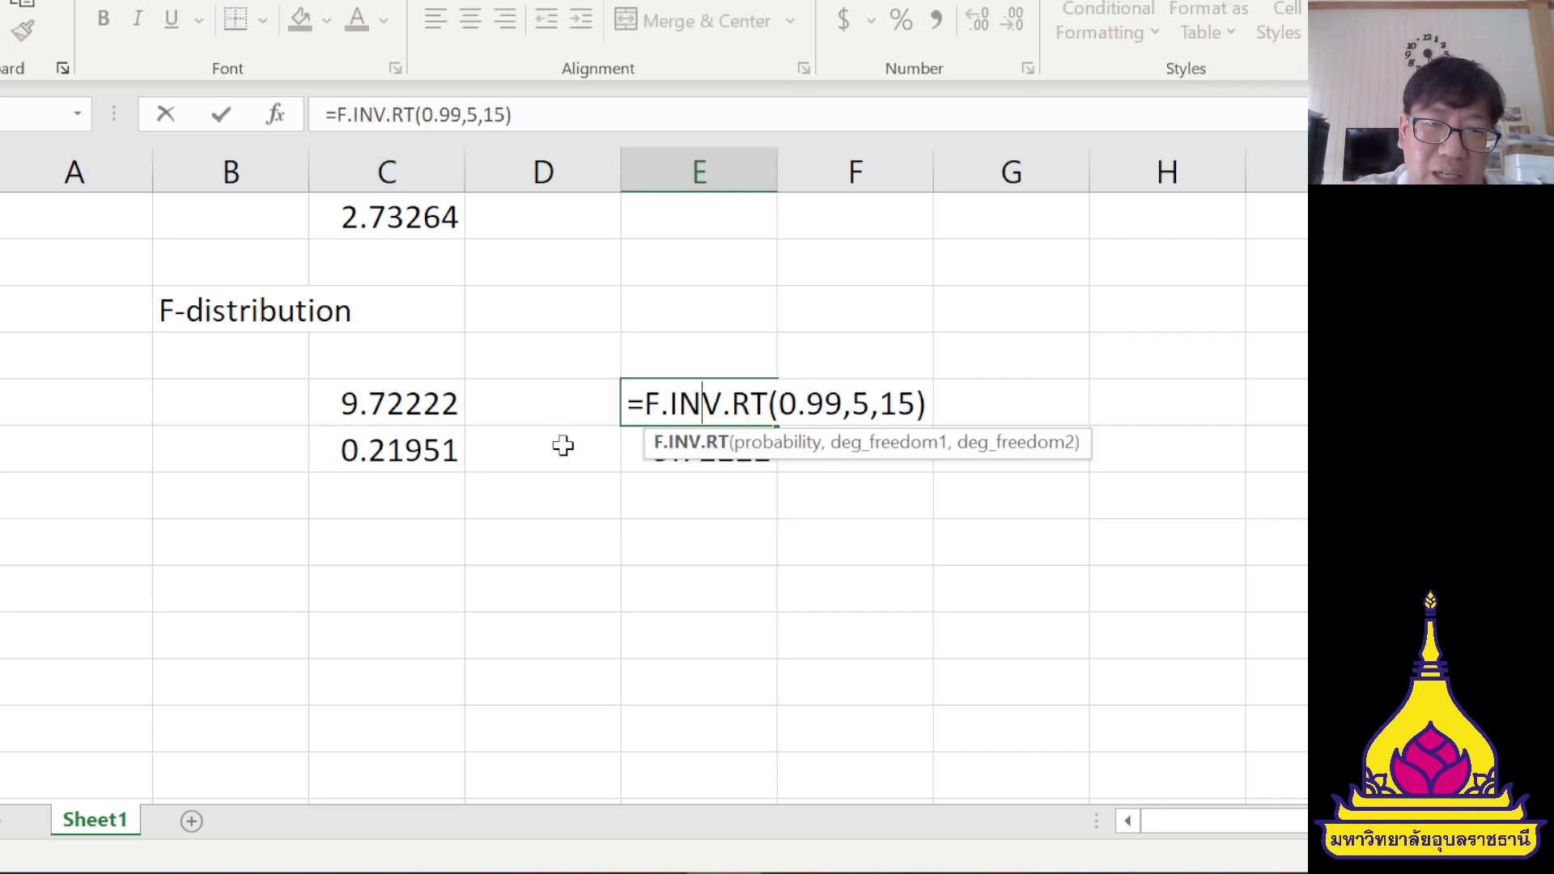
key(Escape)
click(451, 465)
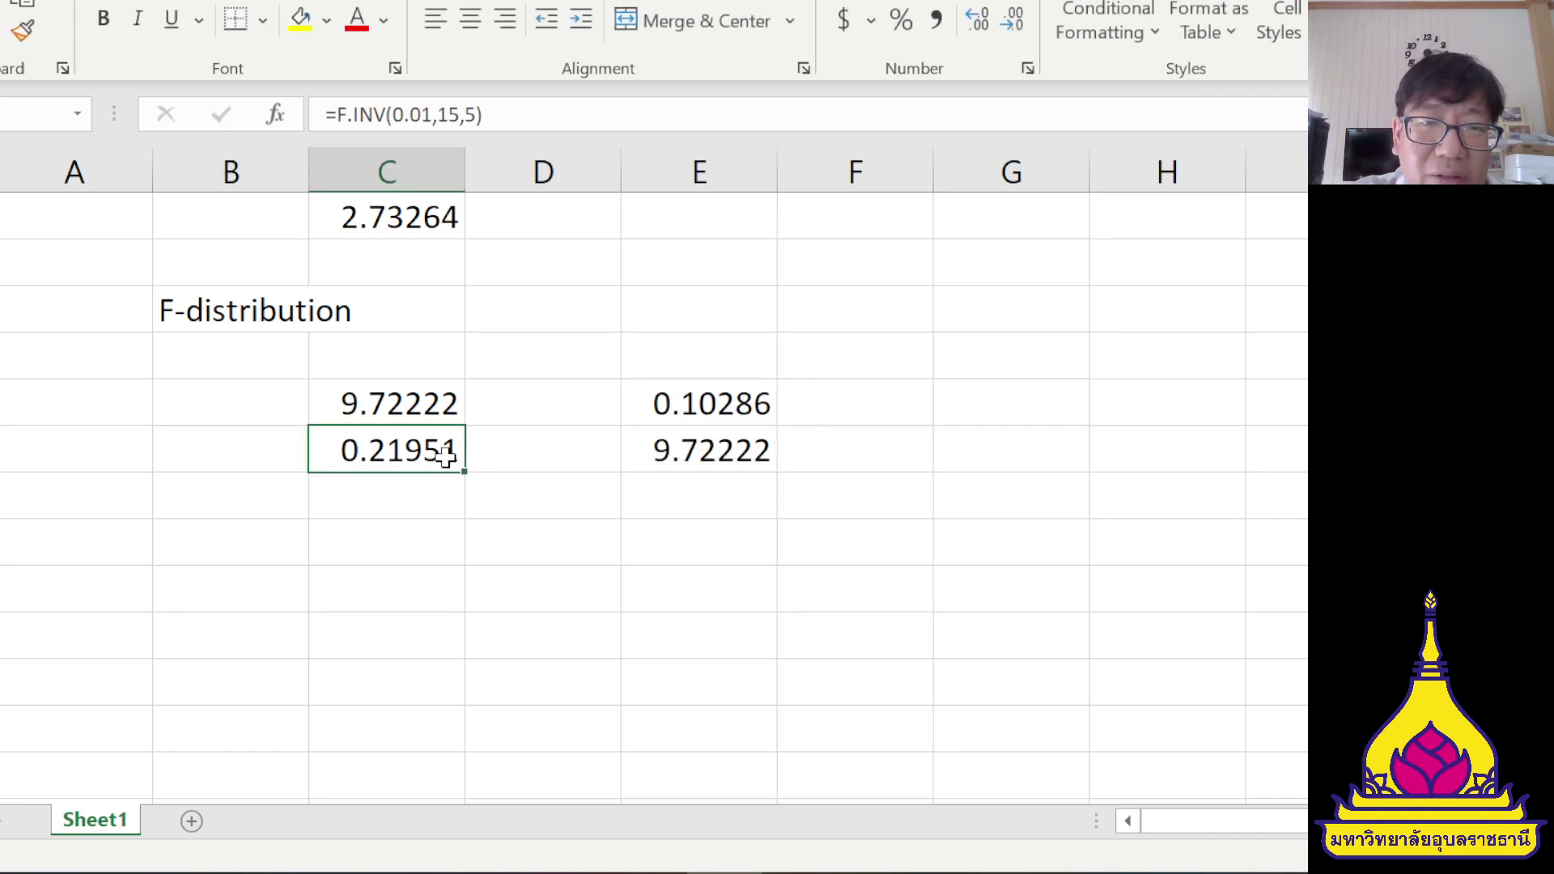
click(749, 402)
double_click(750, 403)
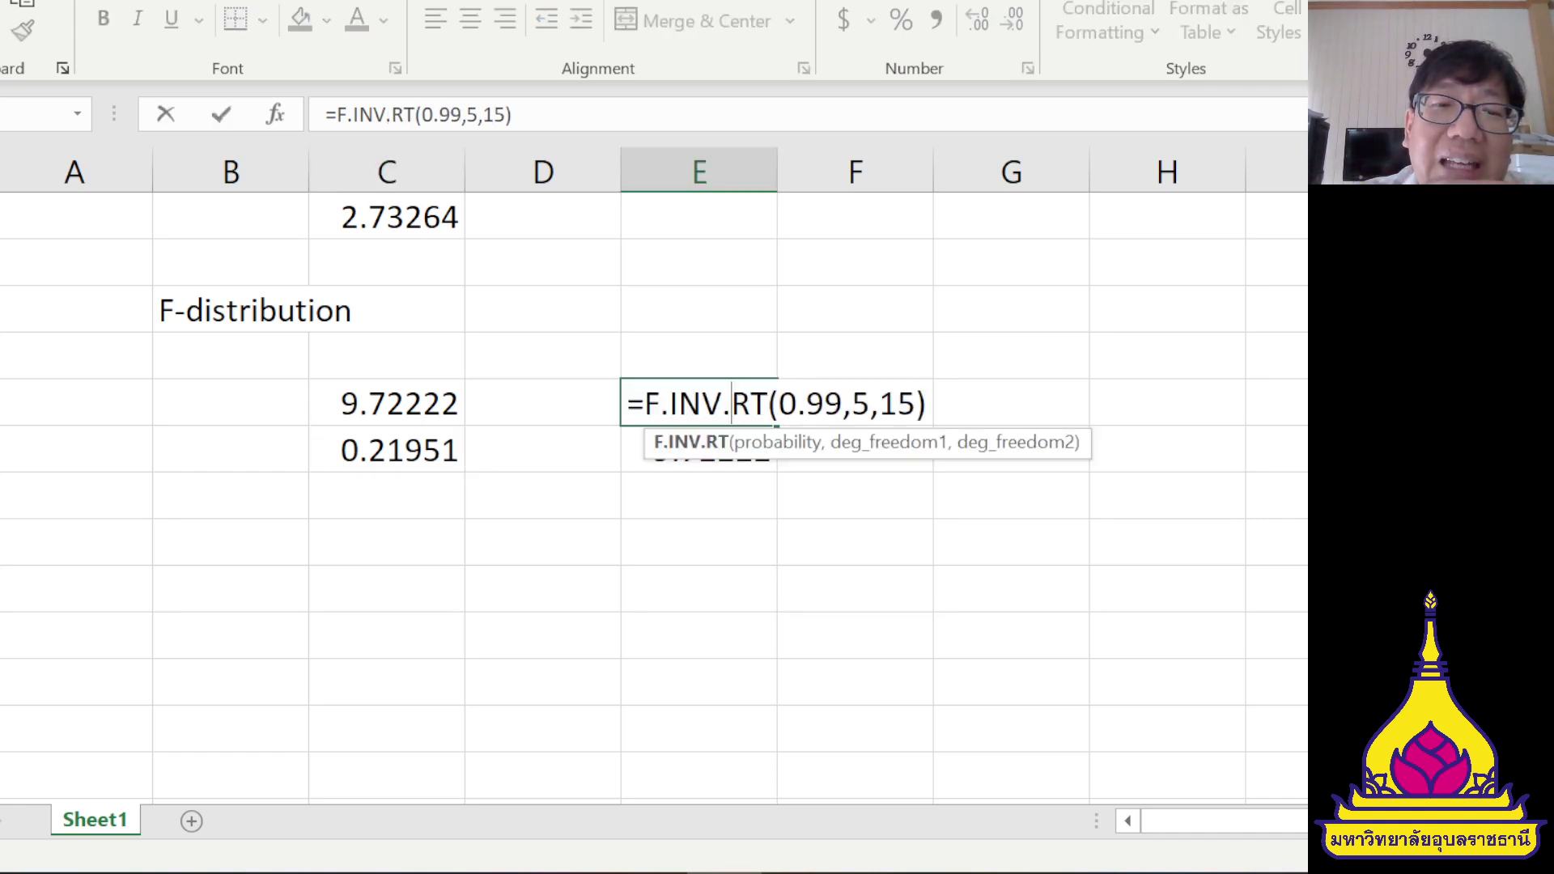
click(407, 461)
double_click(410, 452)
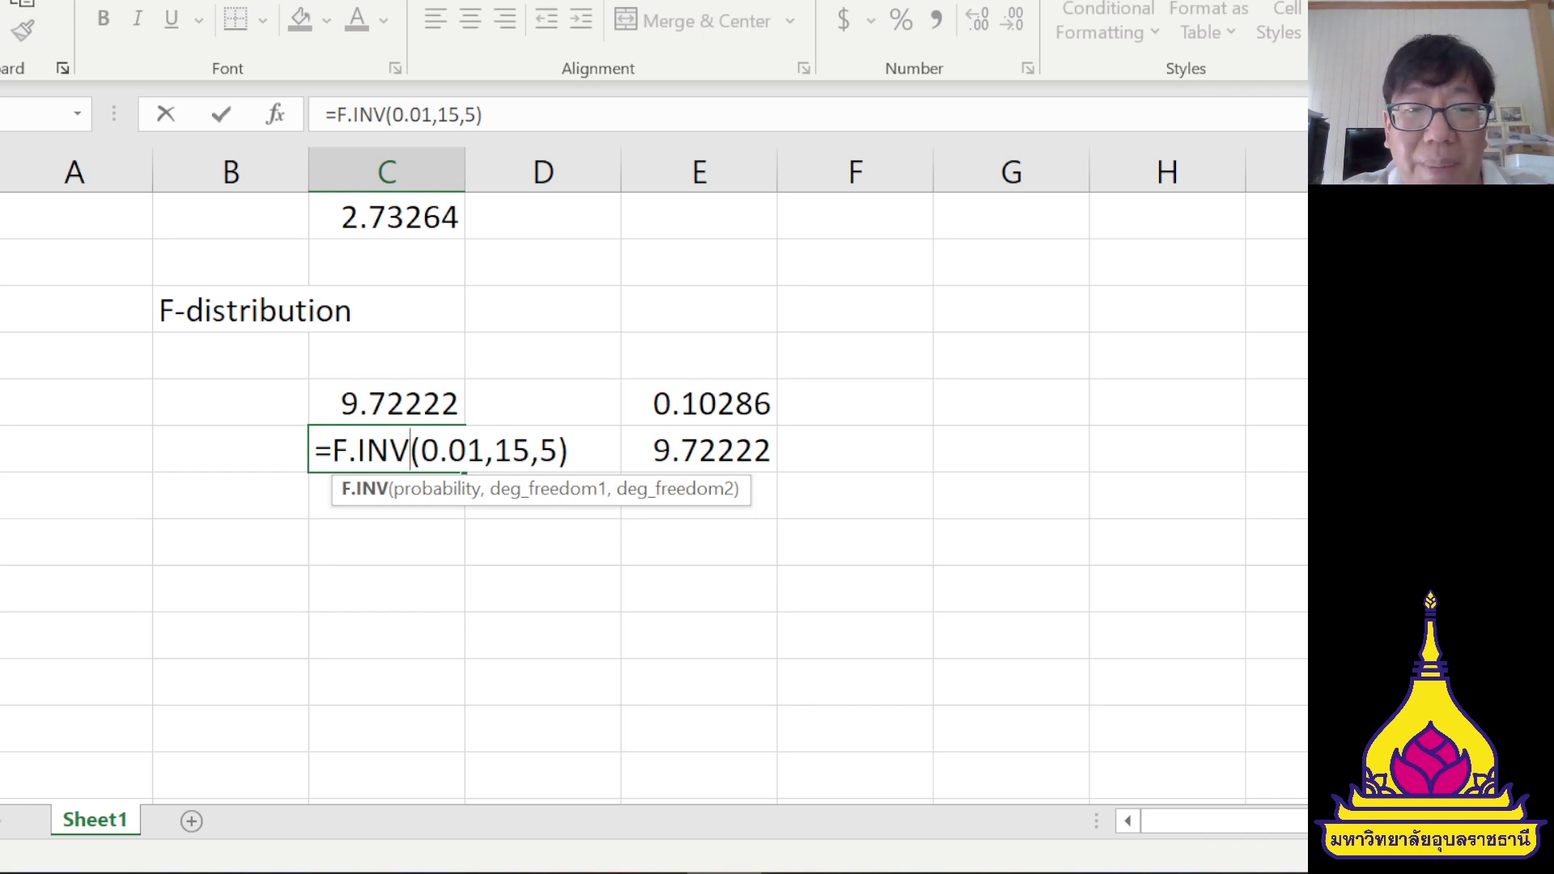
drag(422, 450, 439, 450)
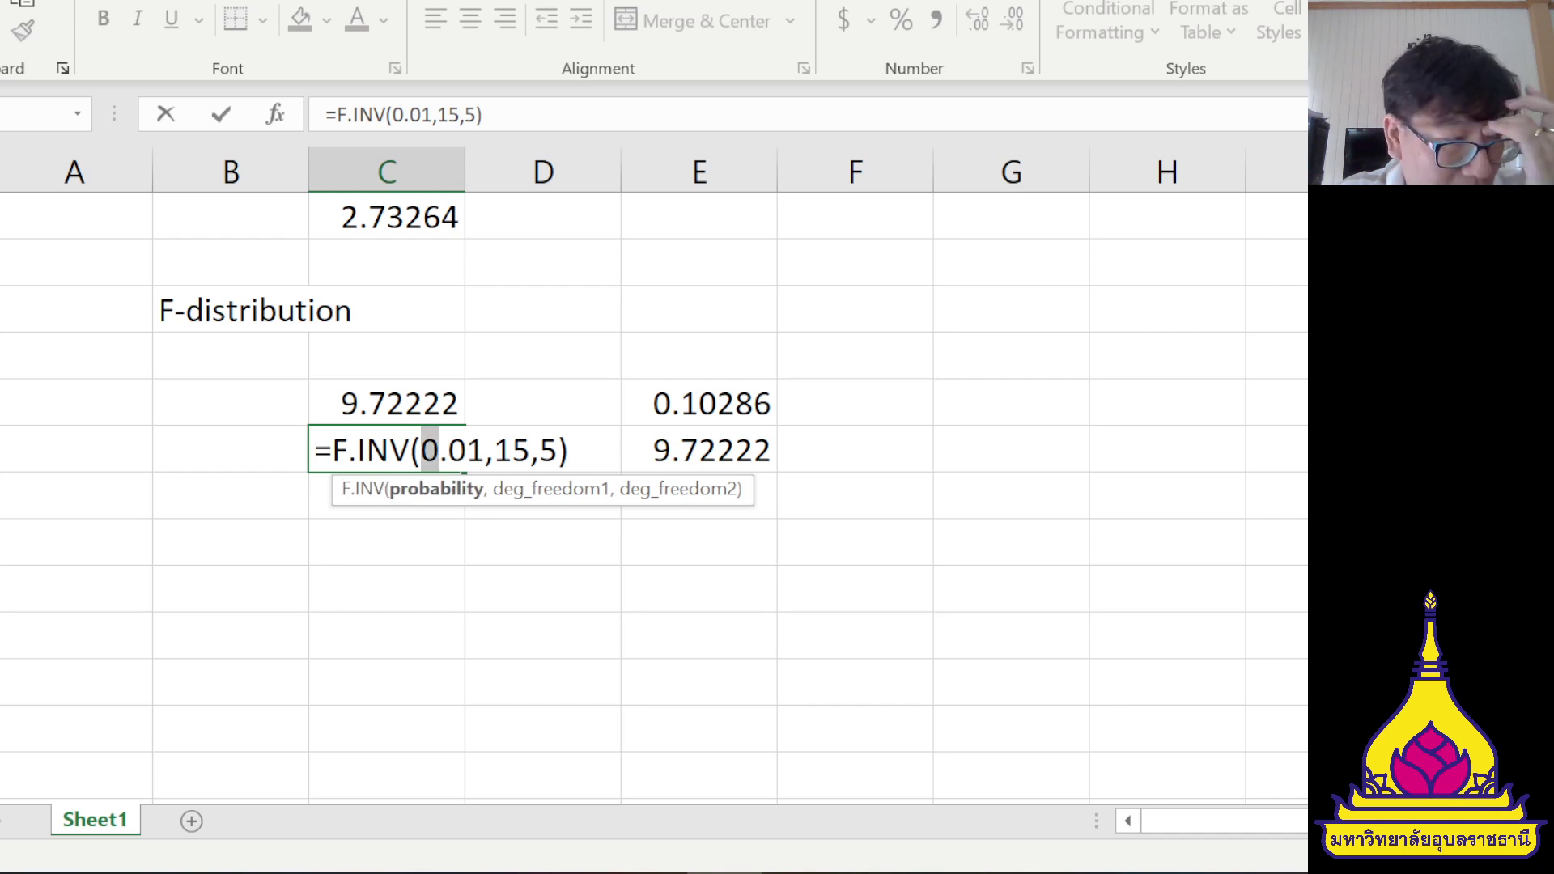
key(Escape)
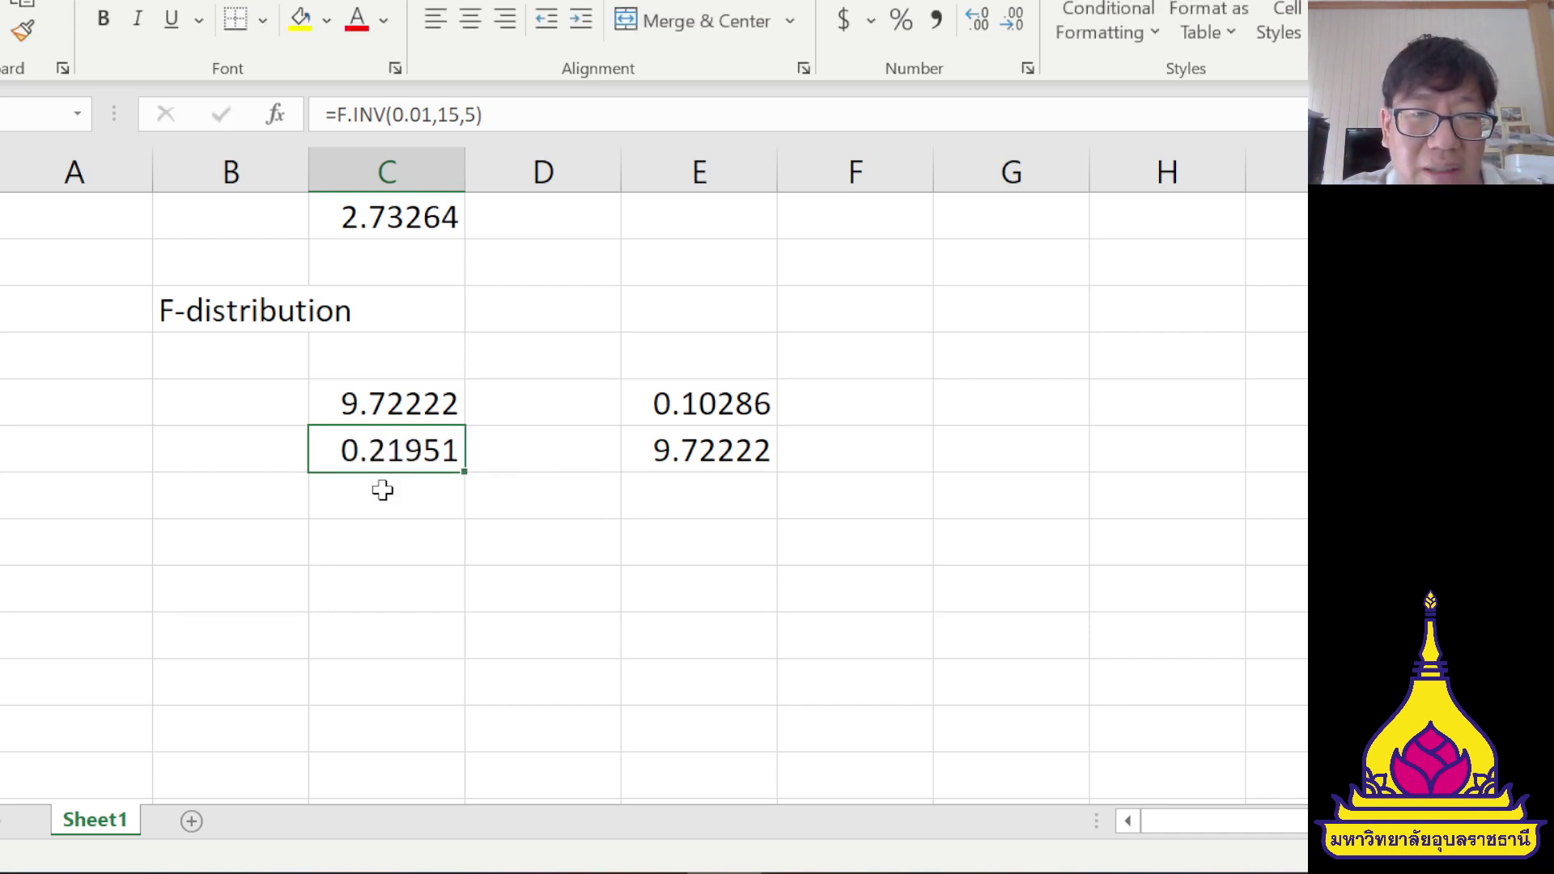
- Recheck the function names and degrees of freedom in the formulas in C28 and E27
click(380, 489)
double_click(402, 458)
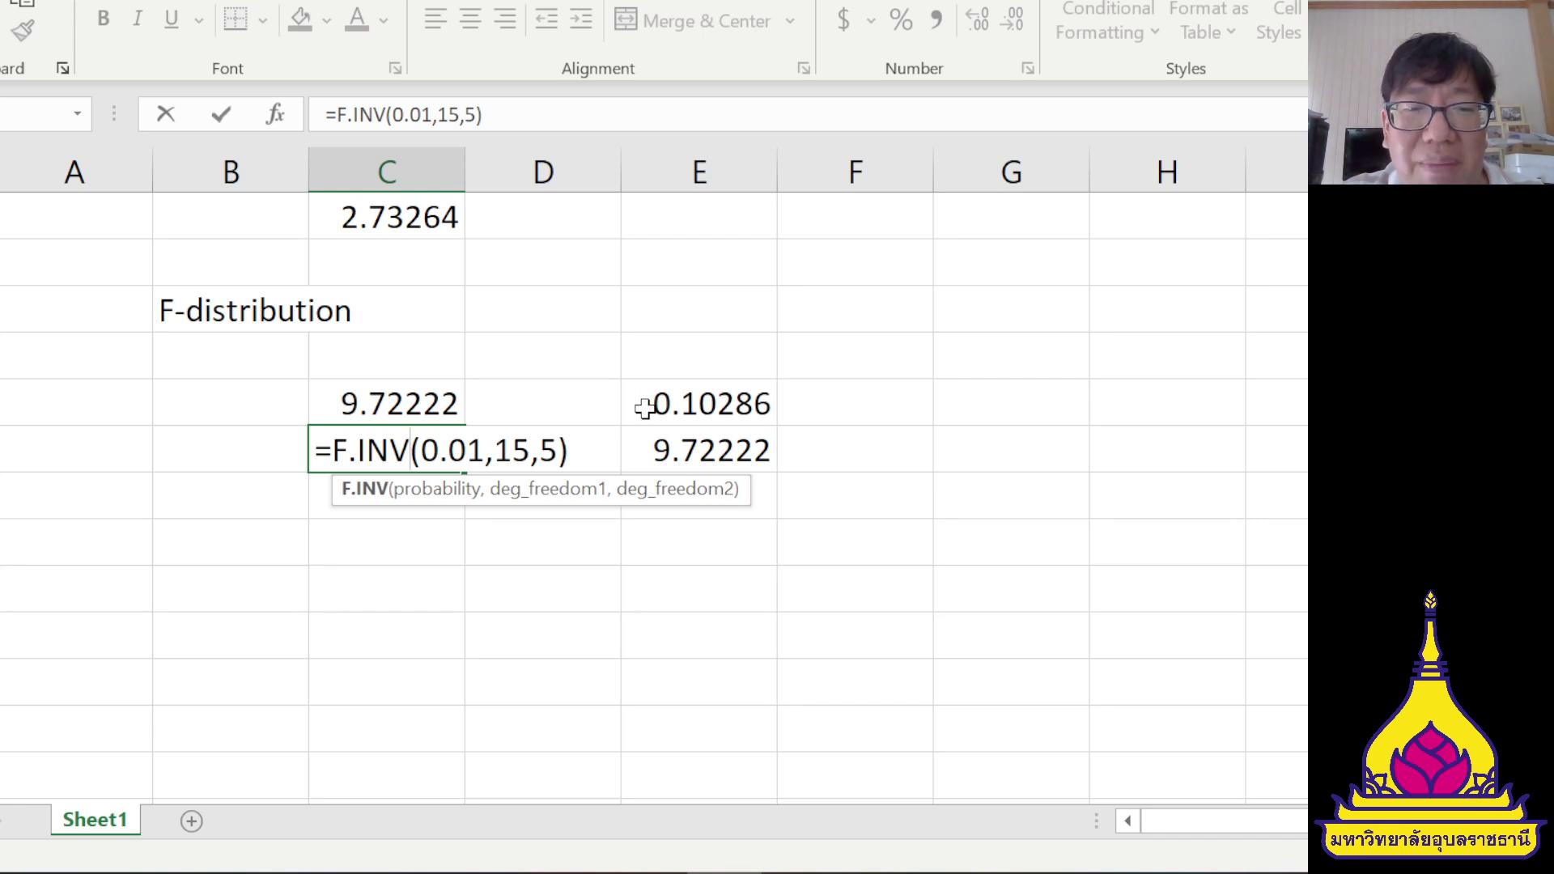
key(ctrl+Return)
double_click(674, 407)
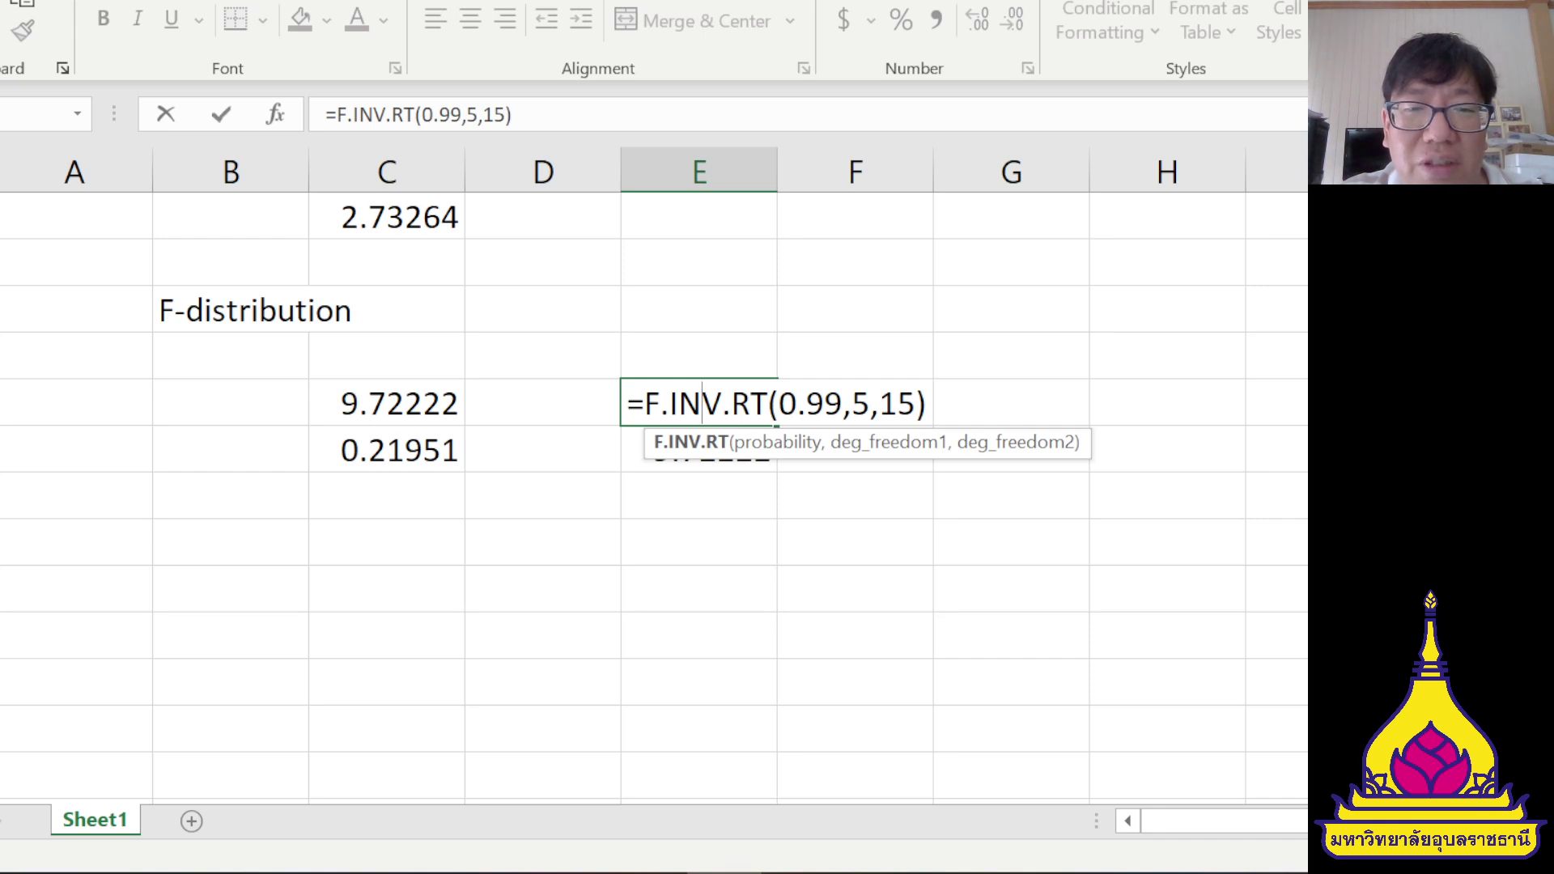
key(Return)
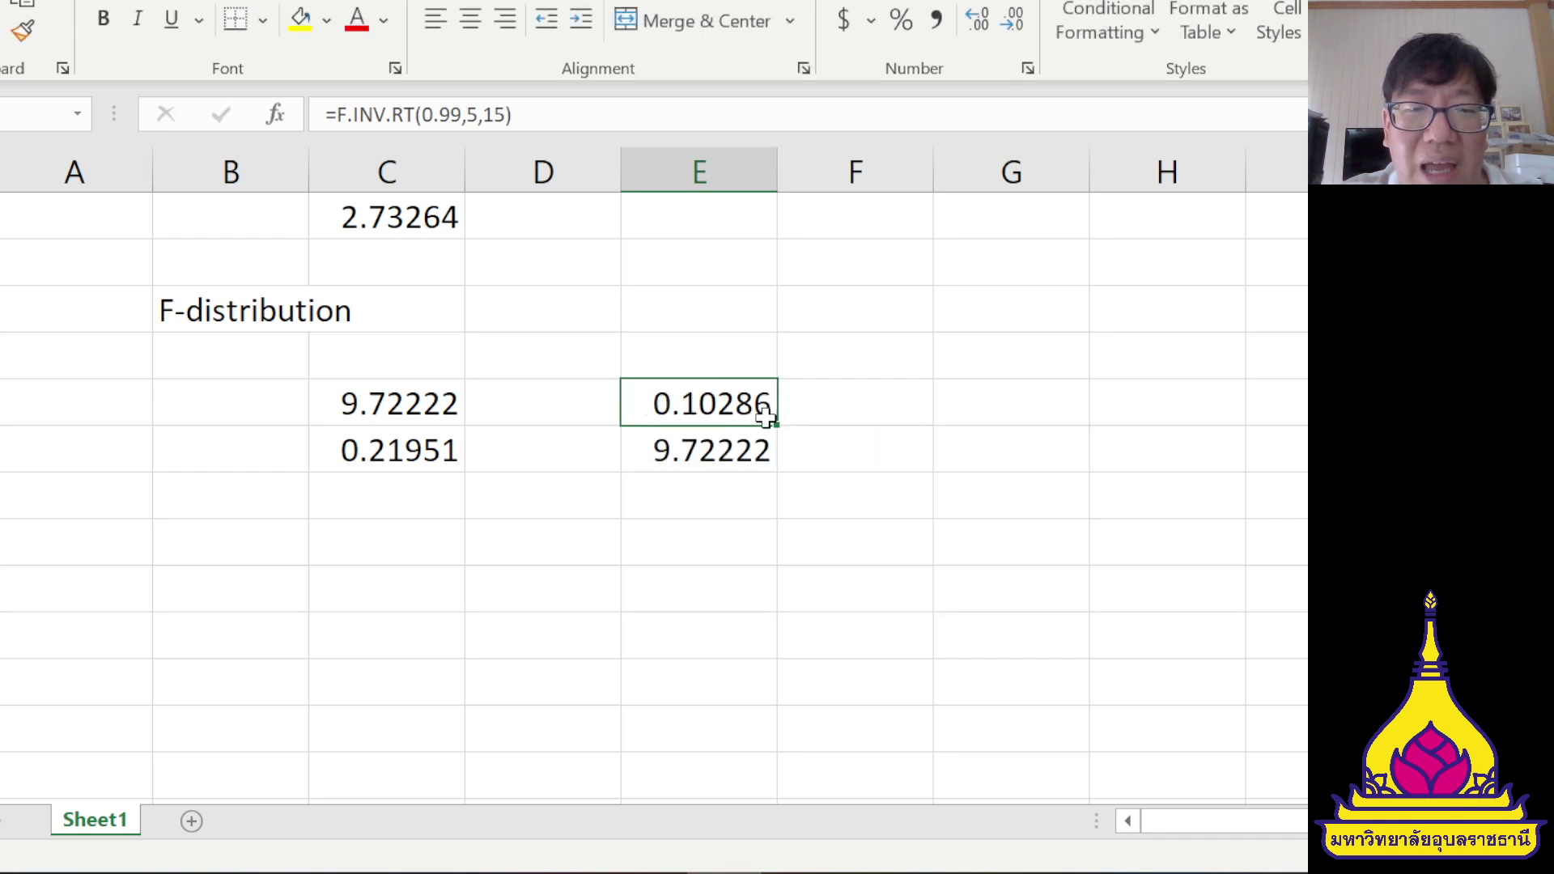
key(alt+Tab)
key(alt+Tab)
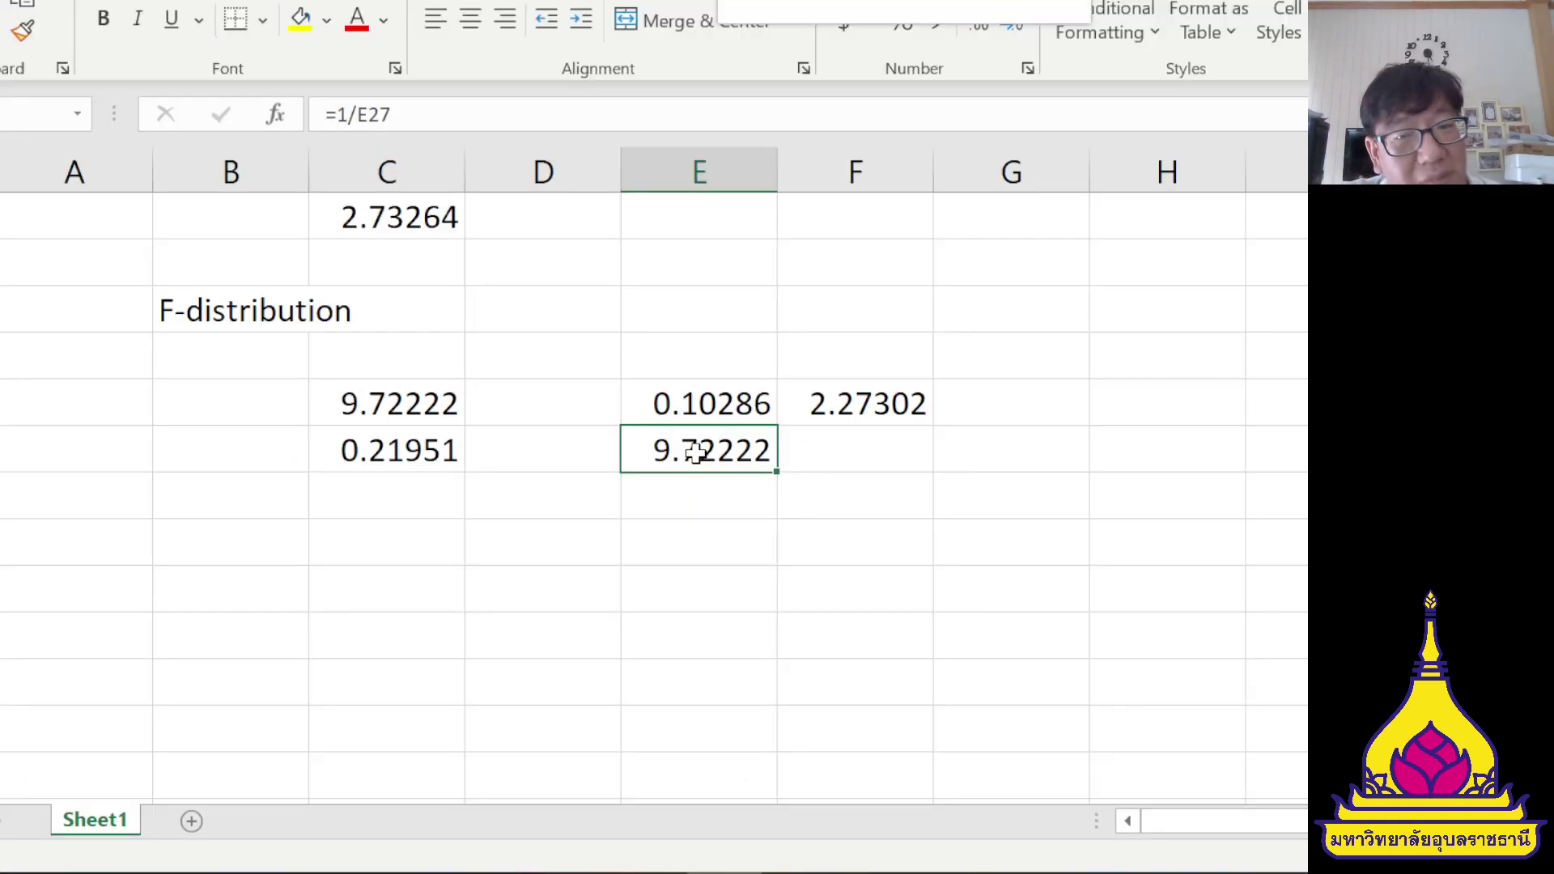
double_click(679, 403)
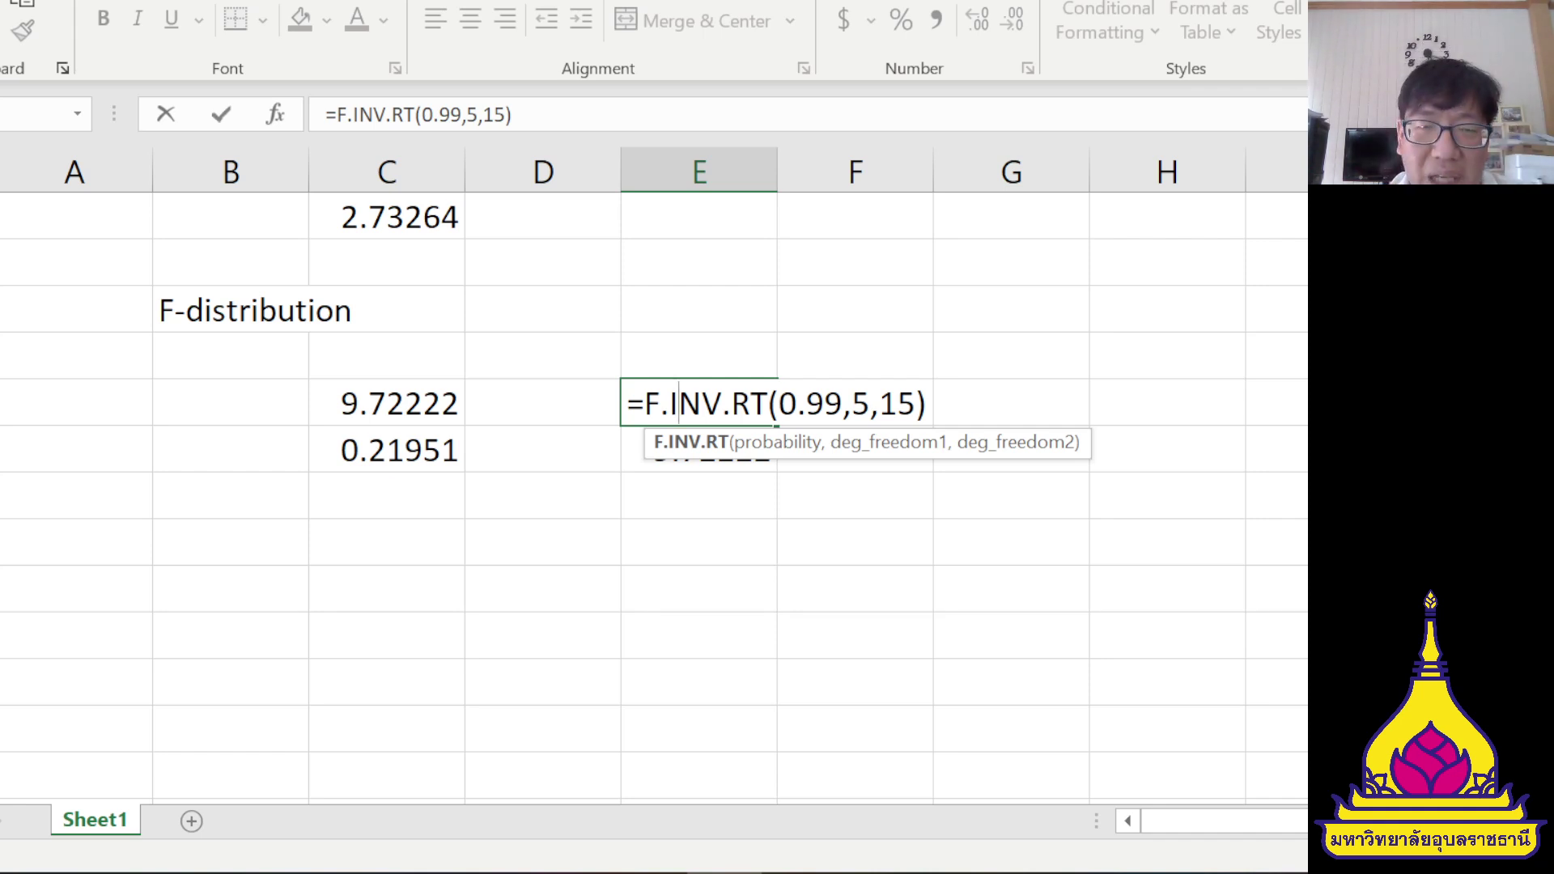
click(668, 488)
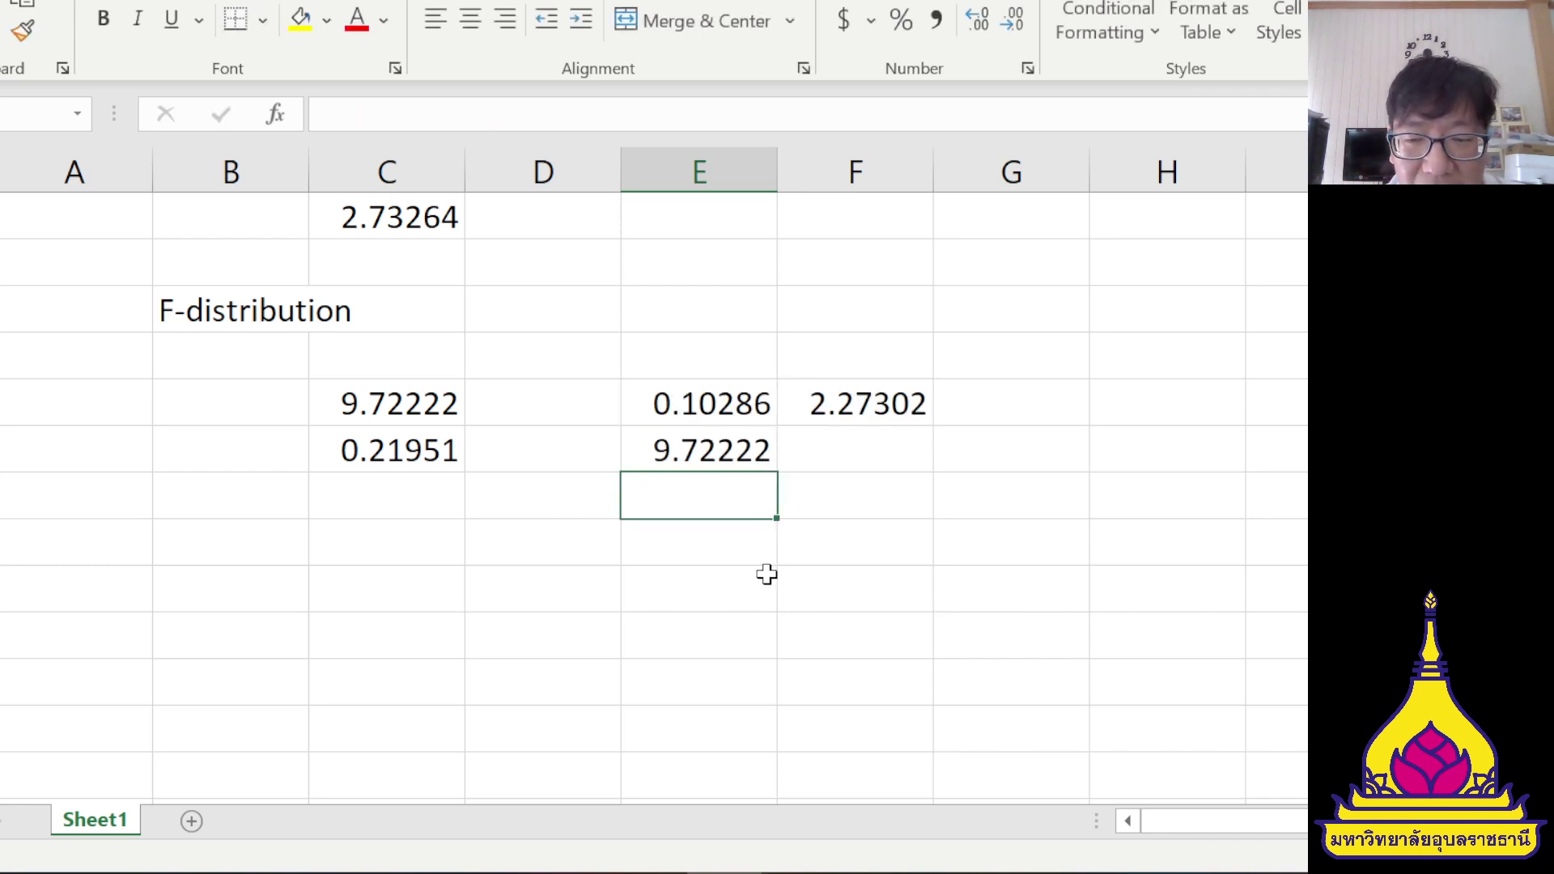
- Switch to the F-distribution notes with the F0.975(5,10) example and hide the screen-sharing notice
key(alt+Tab)
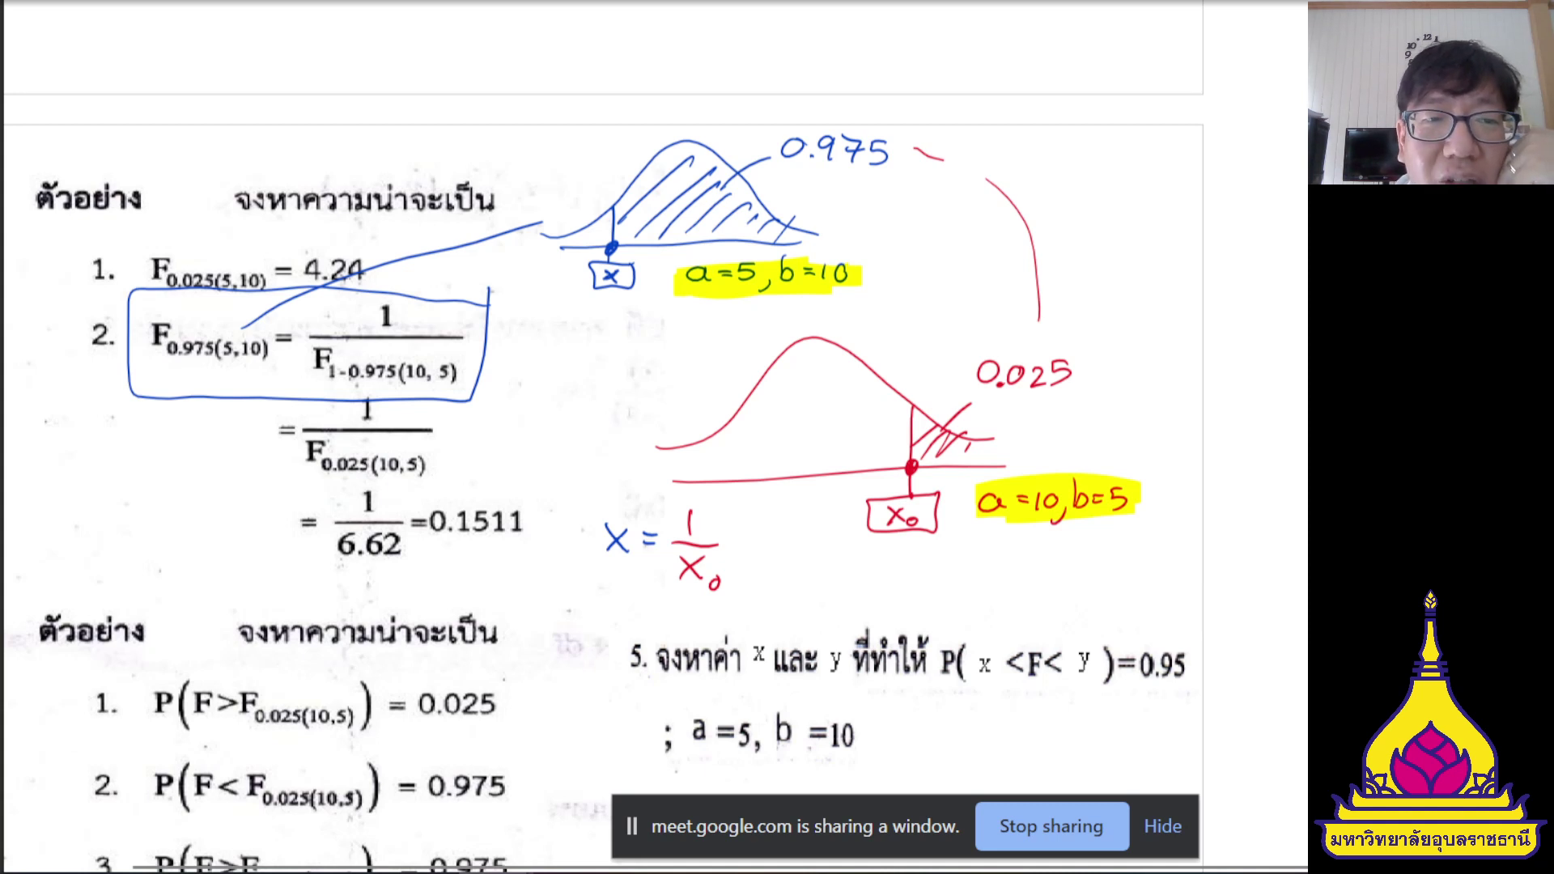
click(1162, 829)
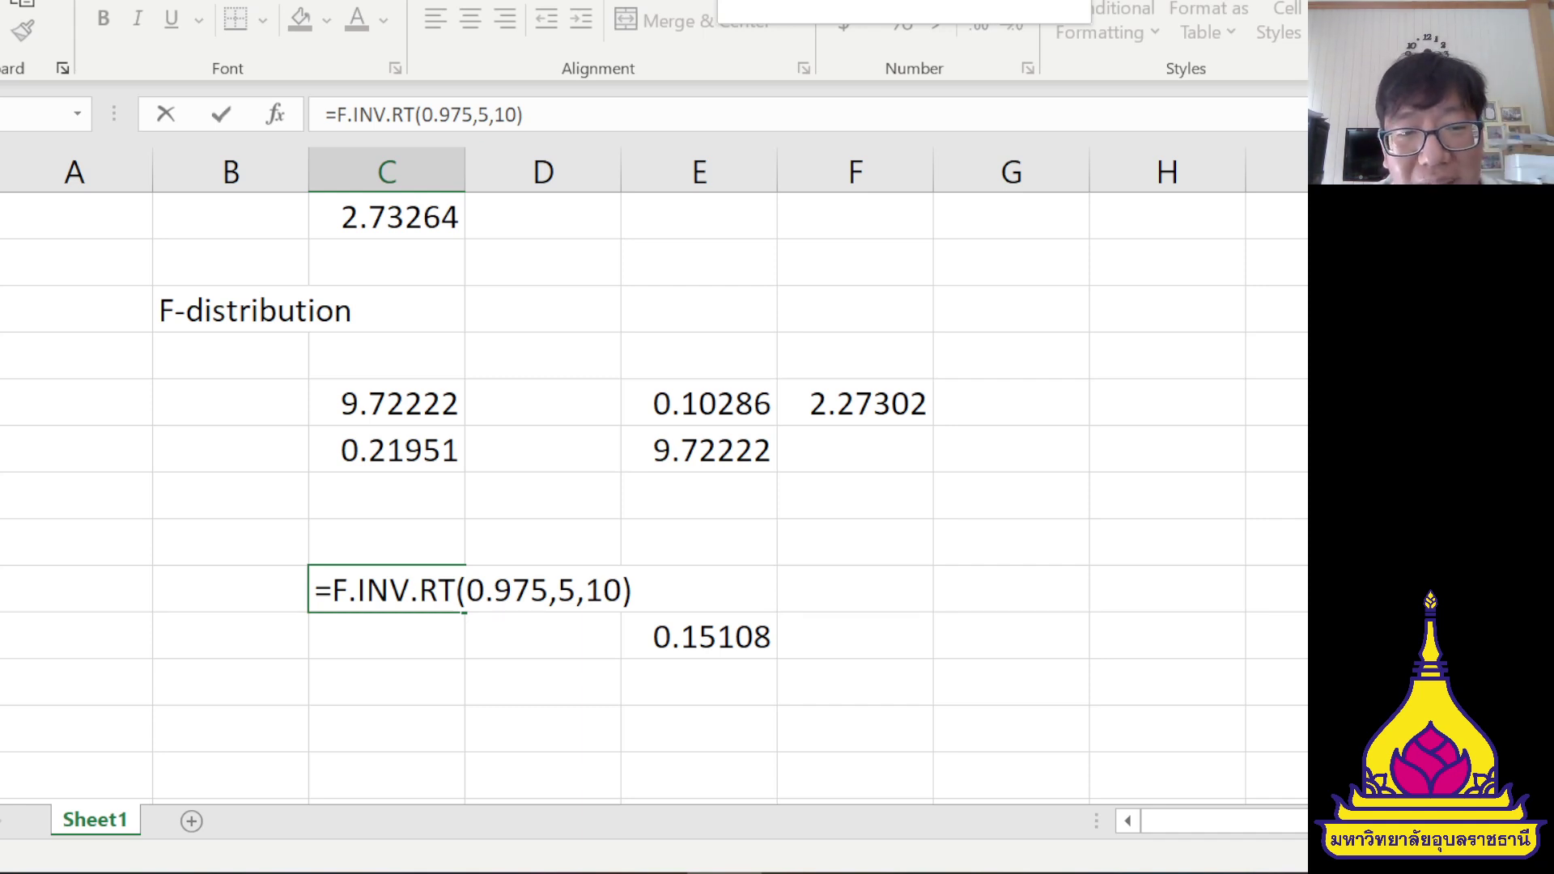
- Copy the formula text =F.INV.RT(0.975,5,10) from C31 into C32
drag(314, 590, 634, 589)
key(ctrl+c)
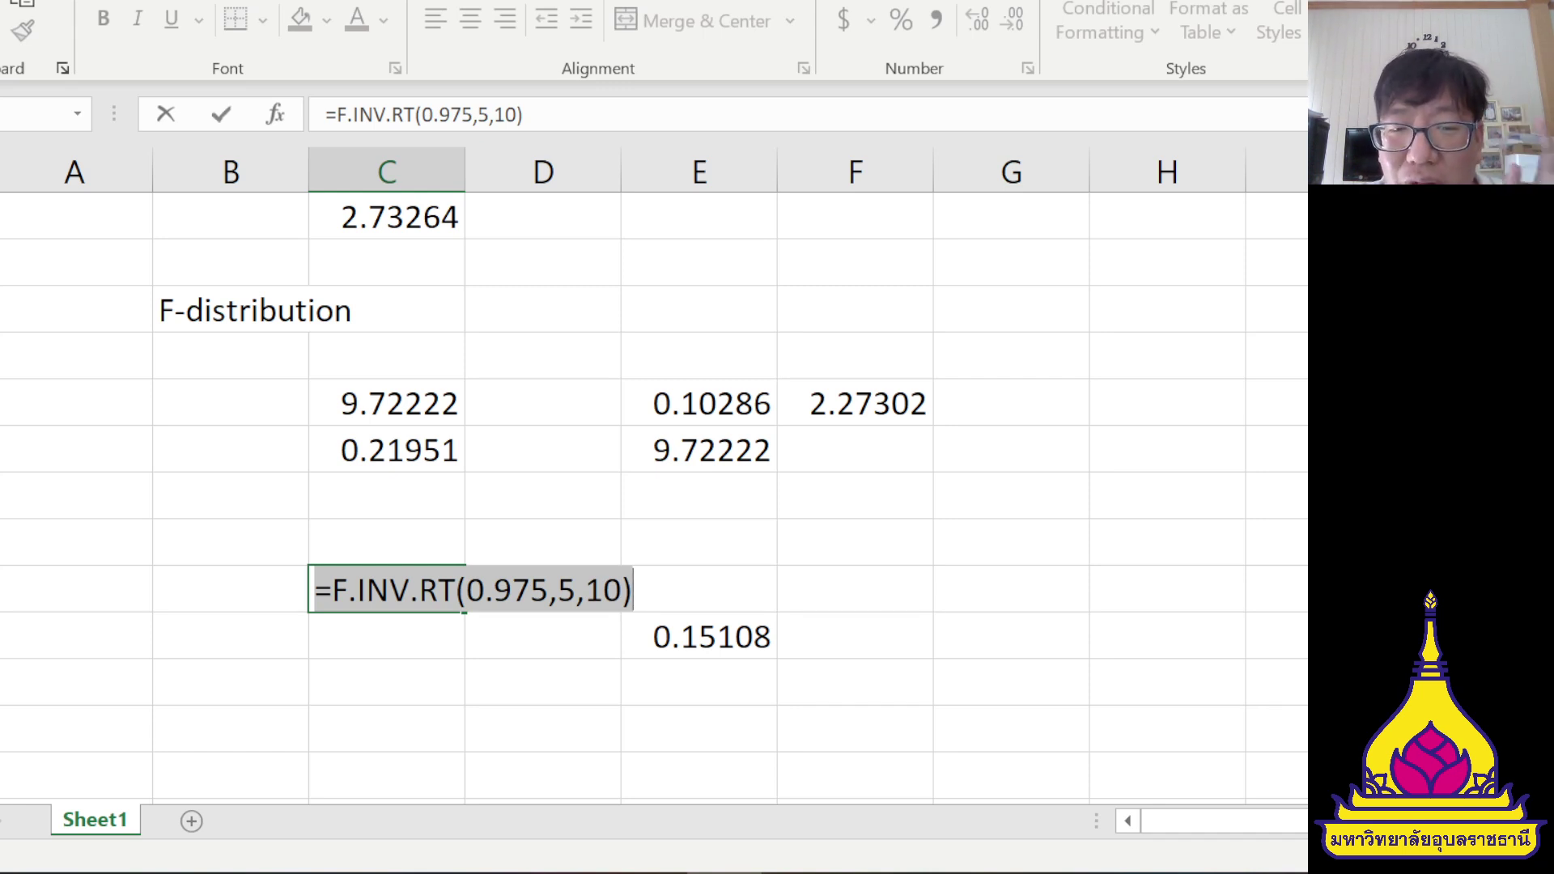
key(Escape)
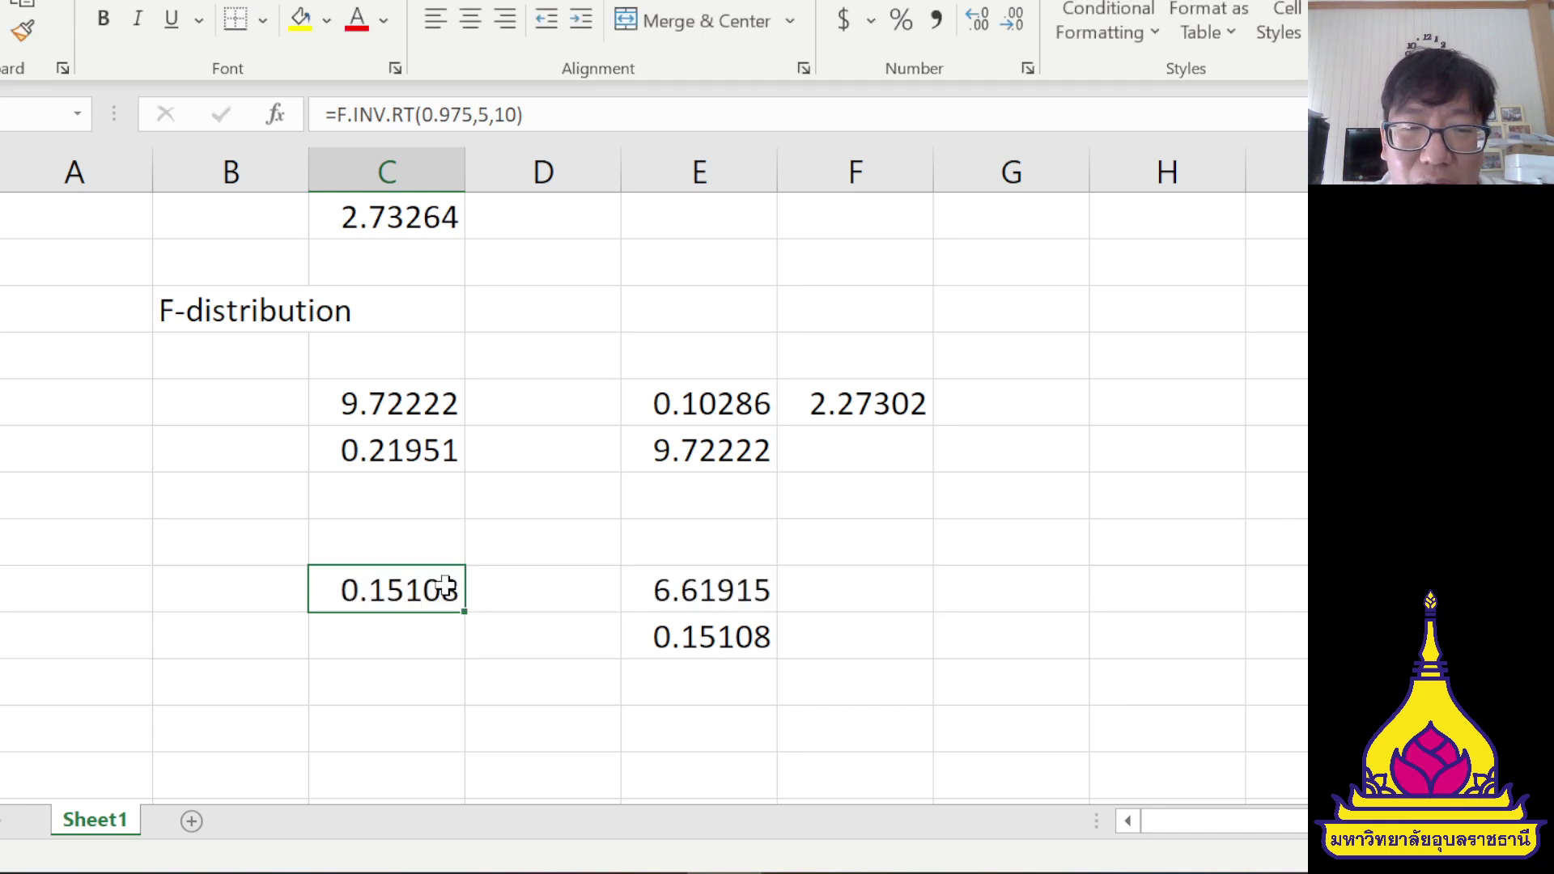
double_click(429, 587)
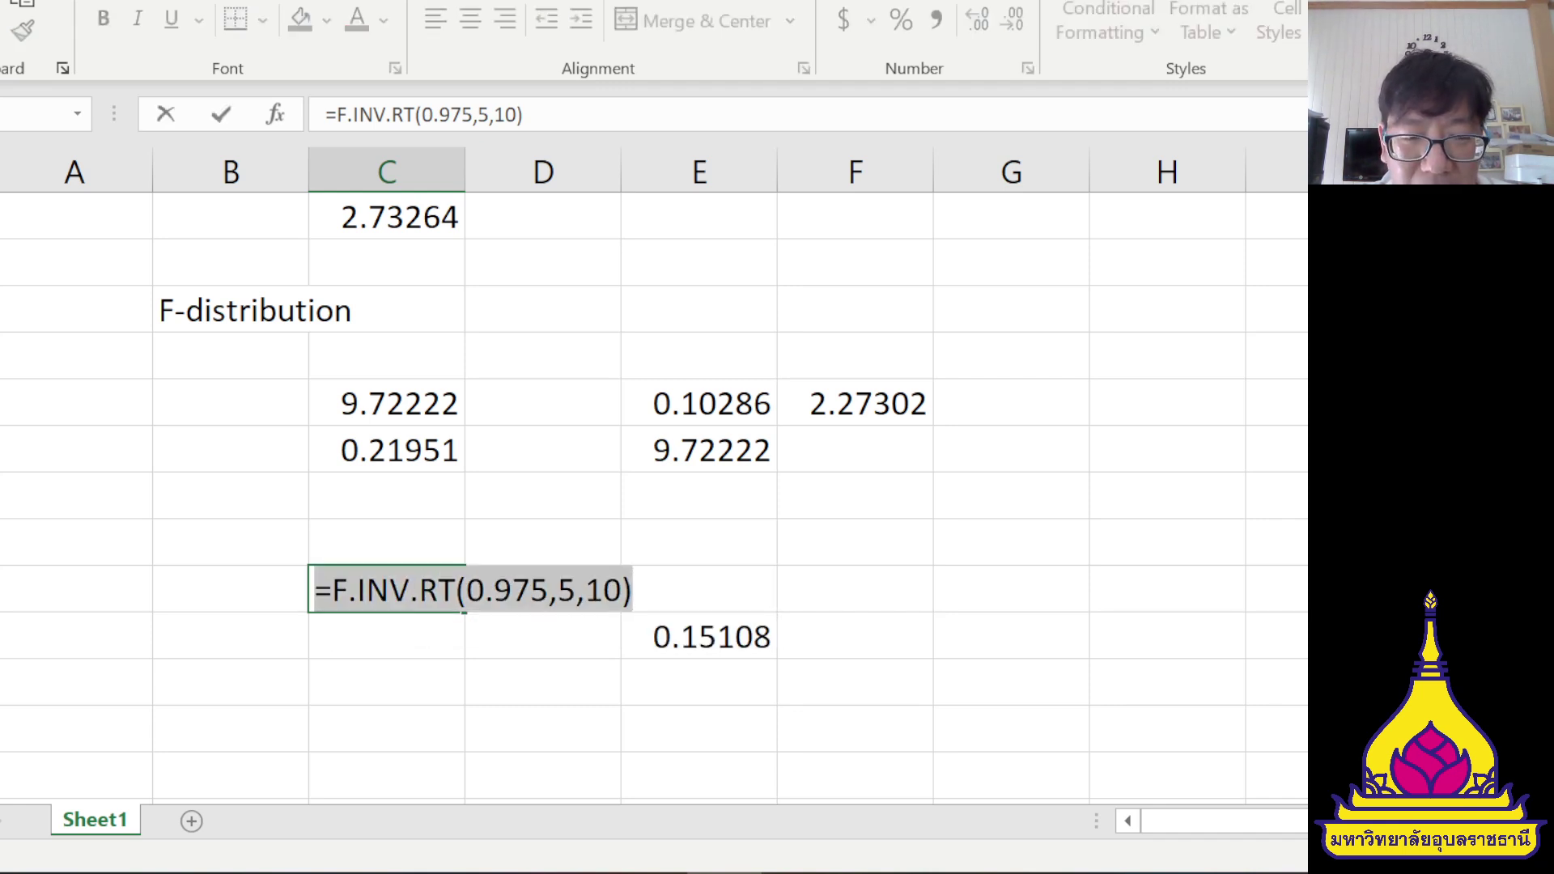
key(Escape)
double_click(403, 629)
key(ctrl+v)
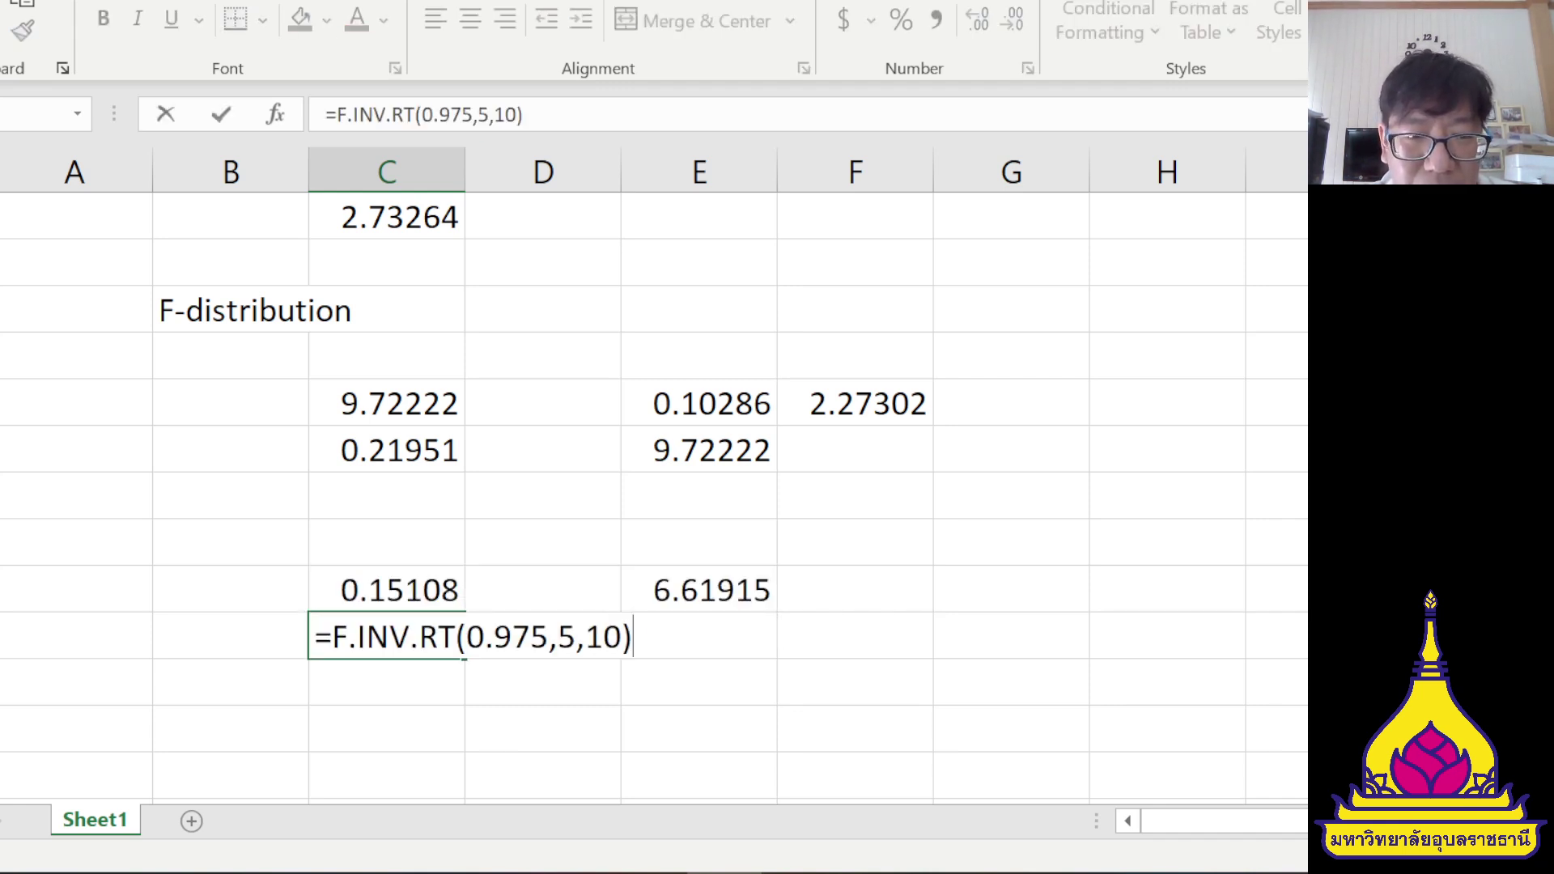
- Change the formula in C32 to the left-tail version =F.INV(0.025,5,10)
key(shift+Right)
key(shift+Right)
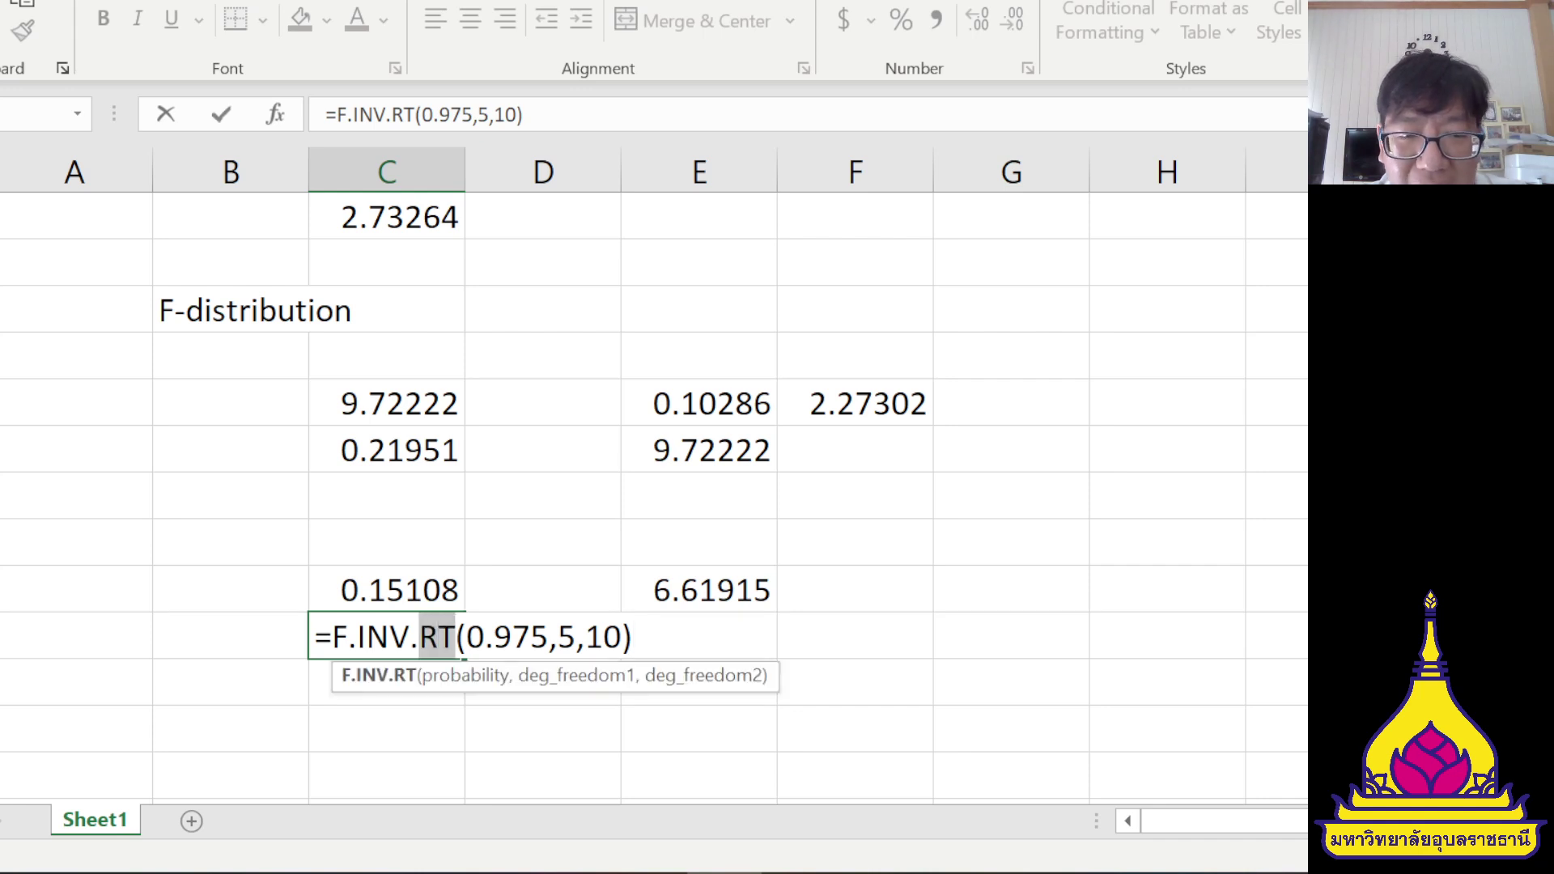
key(BackSpace)
key(BackSpace)
key(Right)
key(Right)
key(Right)
key(Right)
key(Right)
key(shift+Left)
key(shift+Left)
text(02)
key(Return)
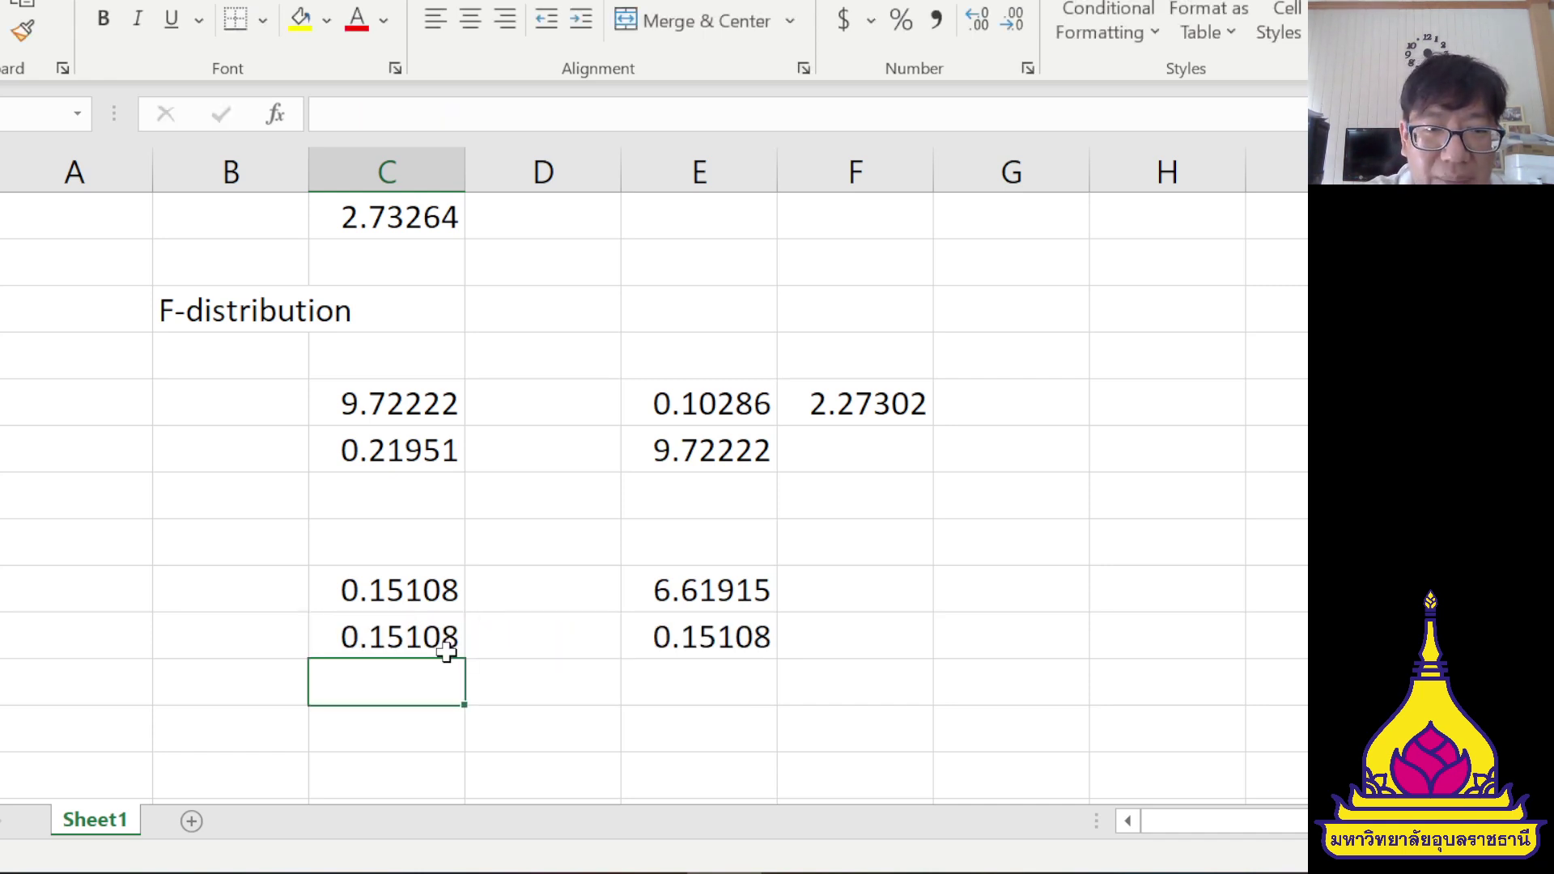
- Inspect the F.INV function and its arguments in C32
double_click(447, 648)
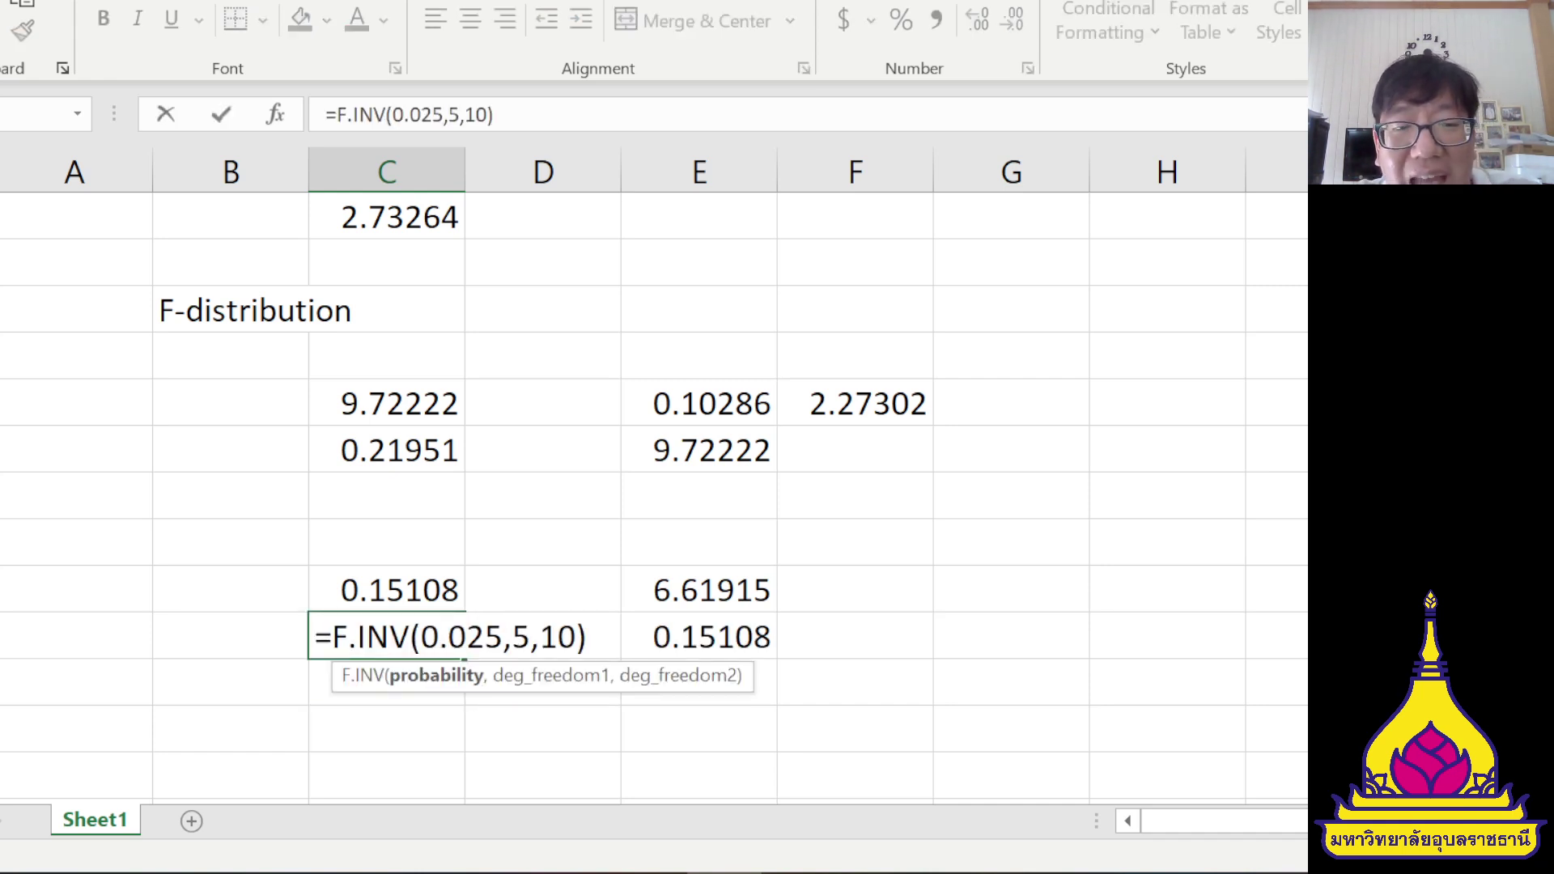
drag(332, 637, 577, 637)
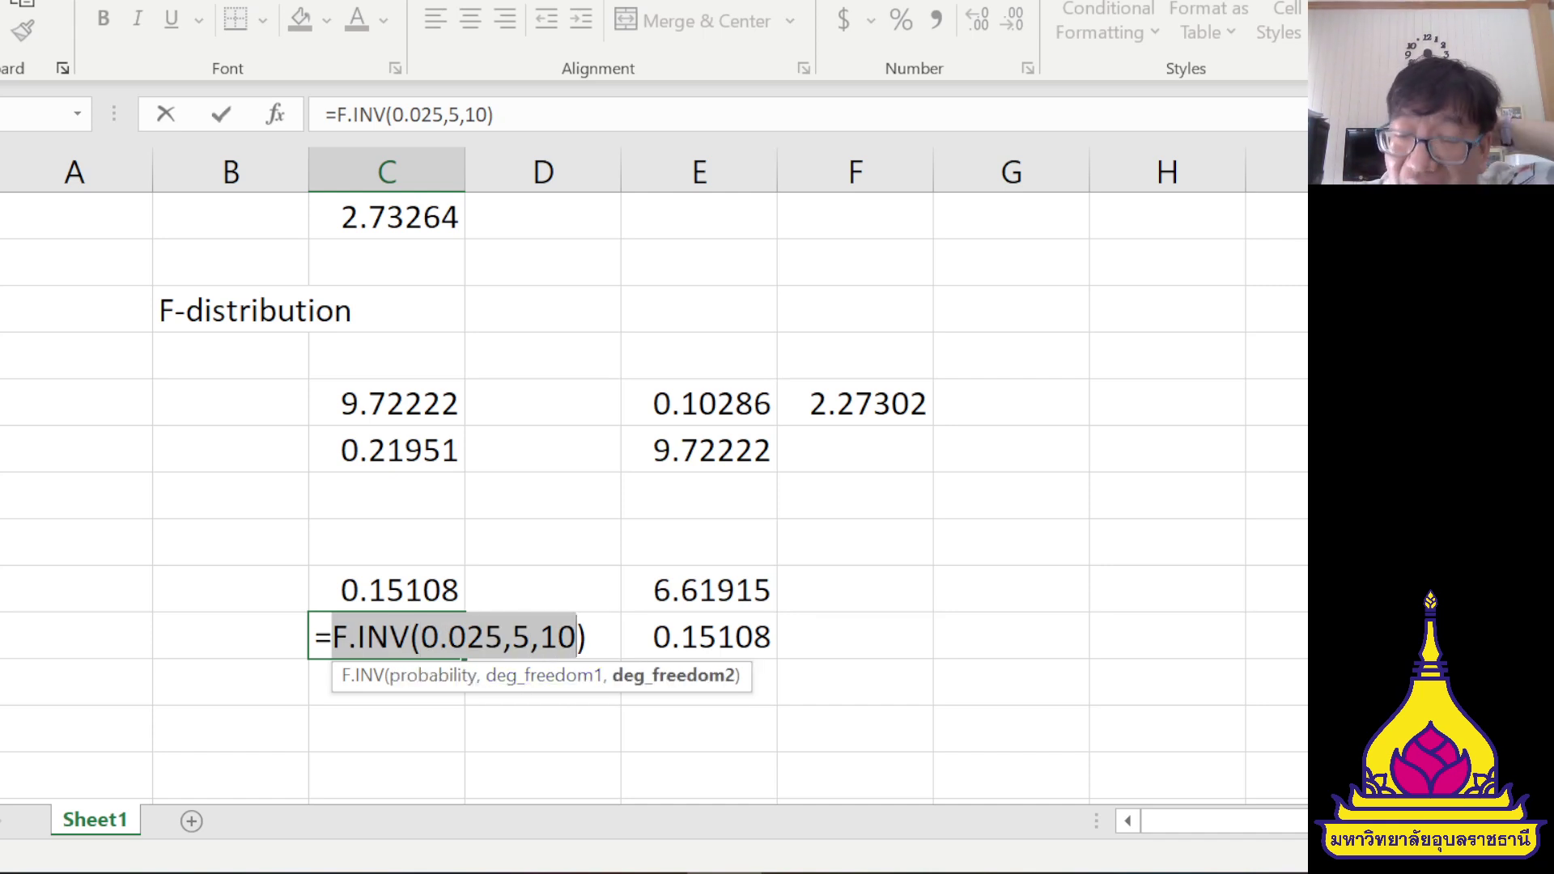
key(Escape)
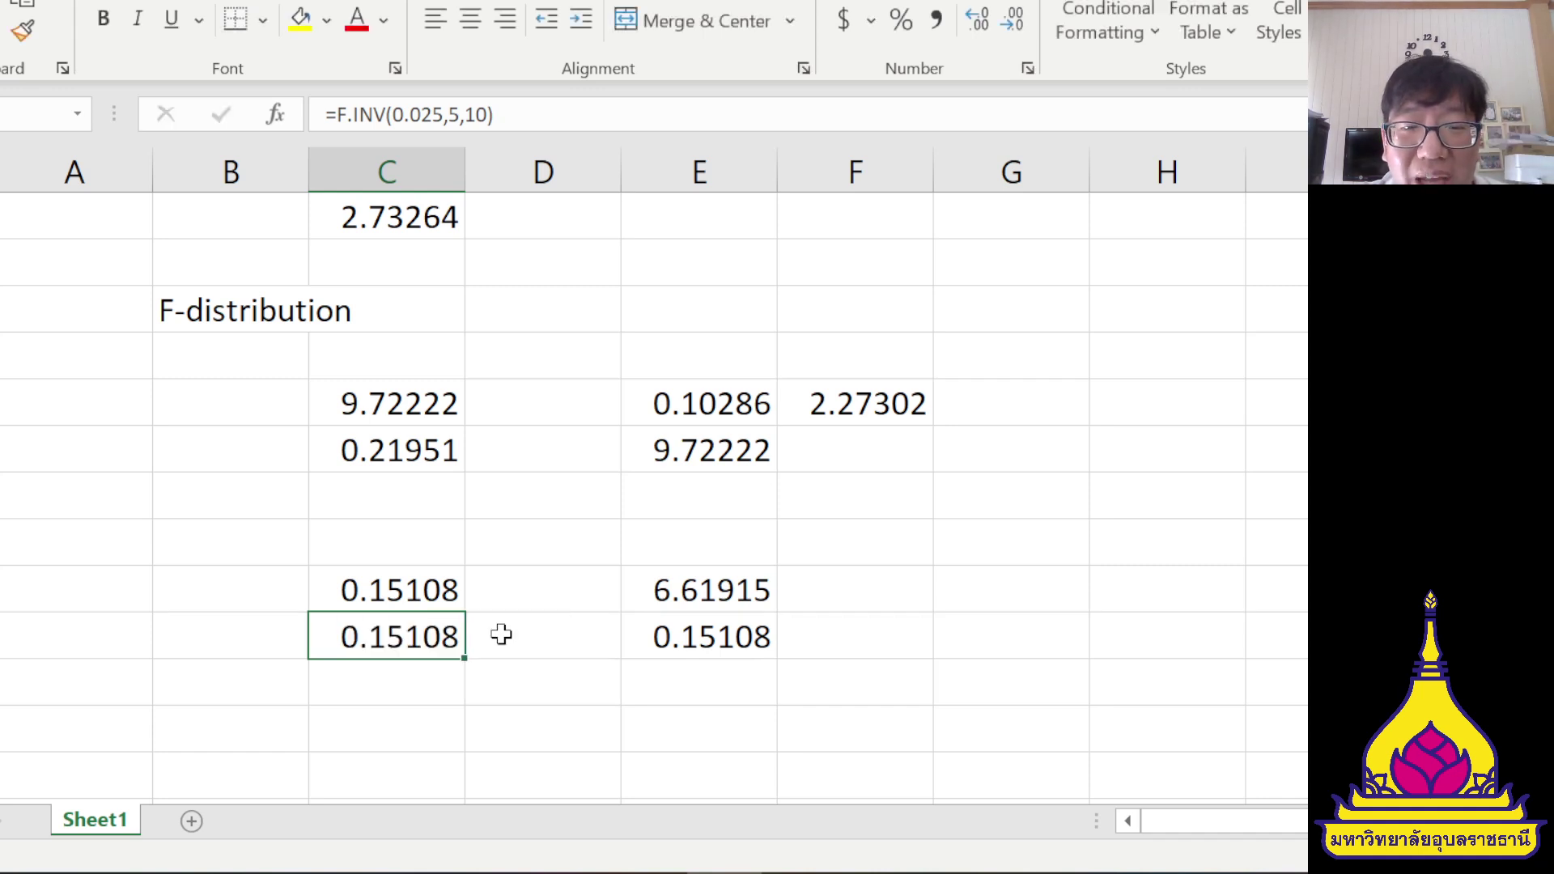
- Examine the F.INV.RT function name, probability and degrees-of-freedom arguments in E31
double_click(702, 590)
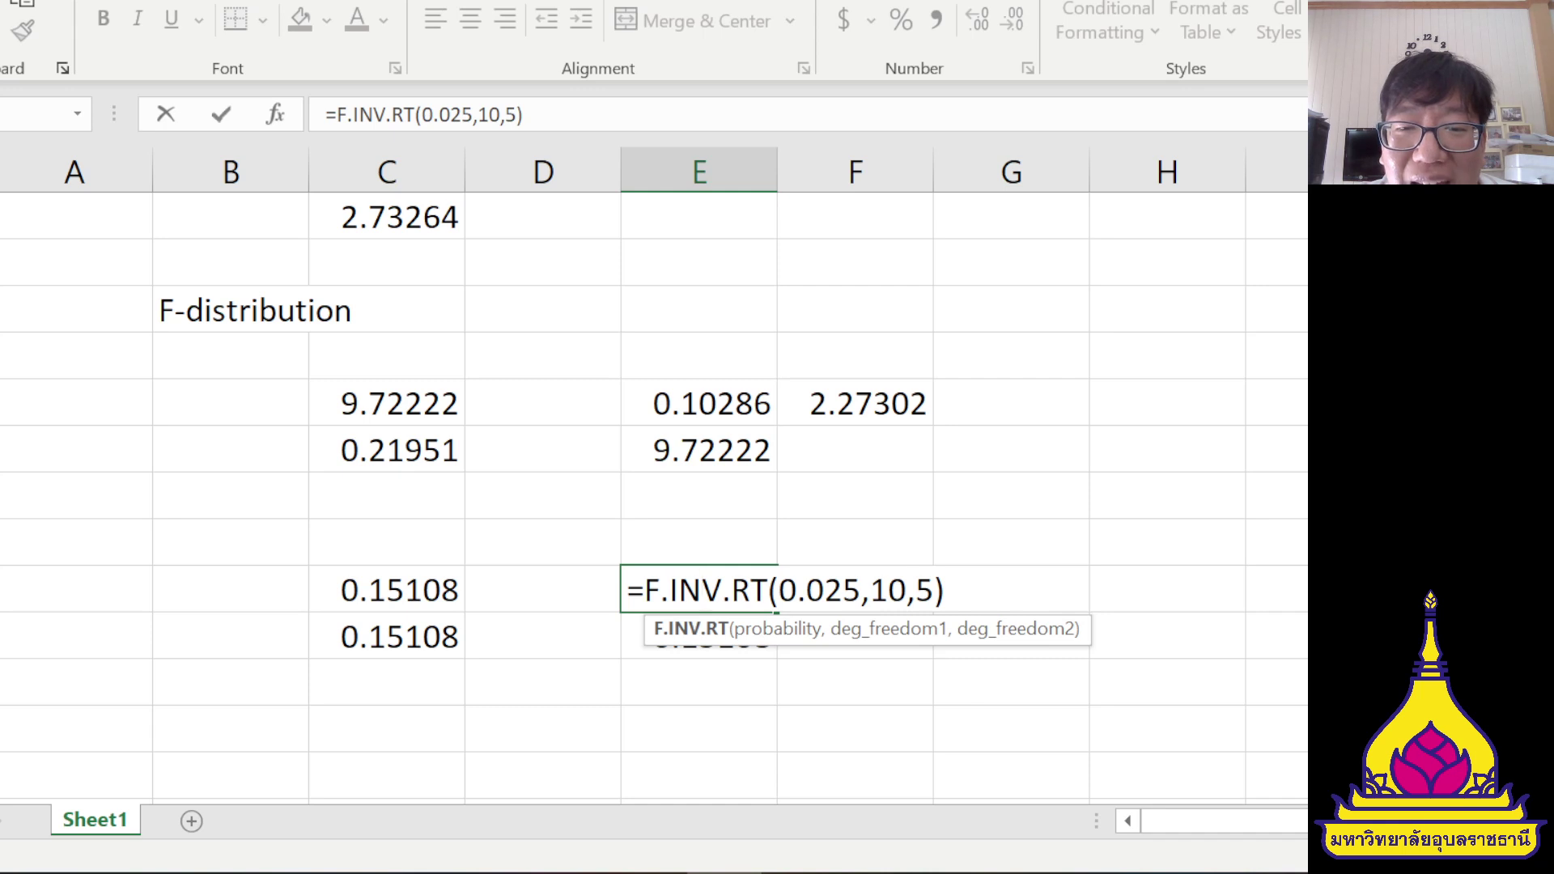
key(shift+Right)
key(shift+Right)
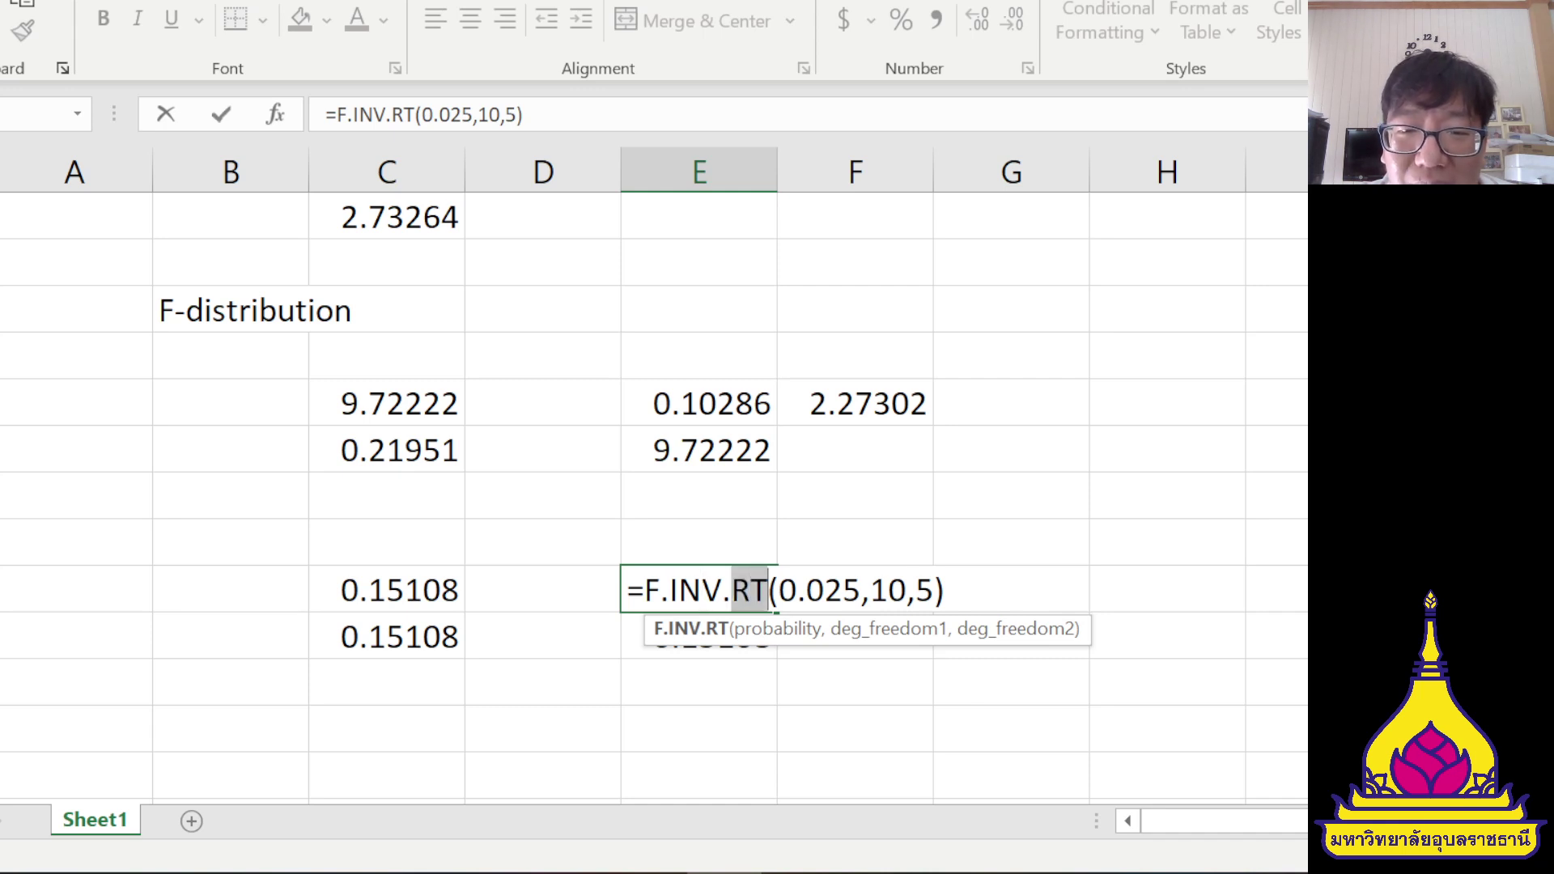
key(Right)
key(Right)
key(Right)
key(Right)
key(Right)
key(Right)
key(Right)
key(Right)
key(Right)
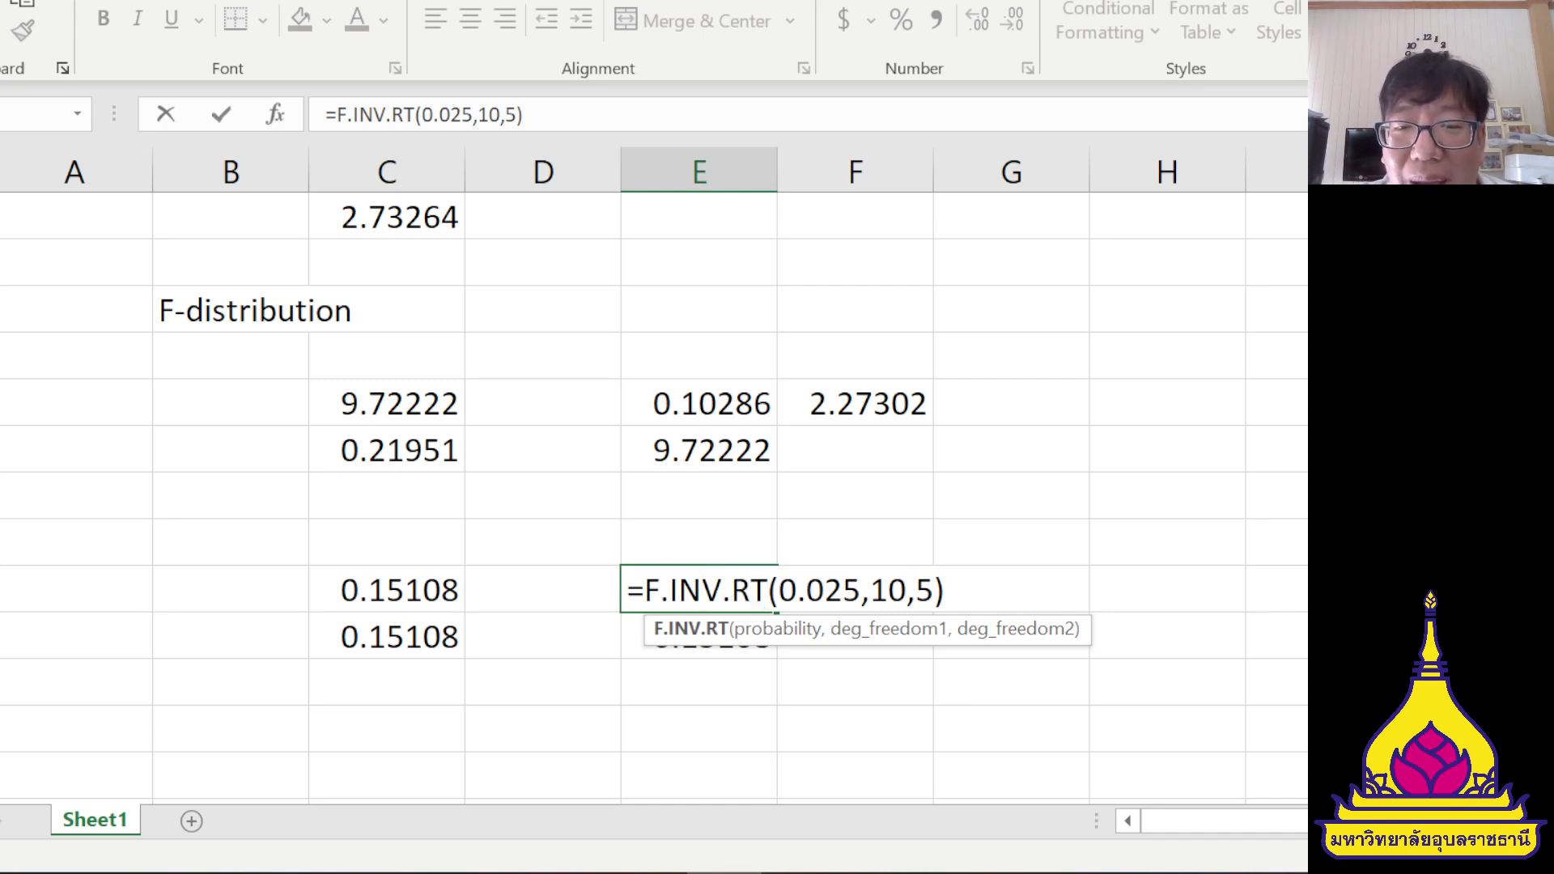
key(shift+Right)
key(shift+Right)
key(shift+Right)
key(shift+Left)
key(shift+Left)
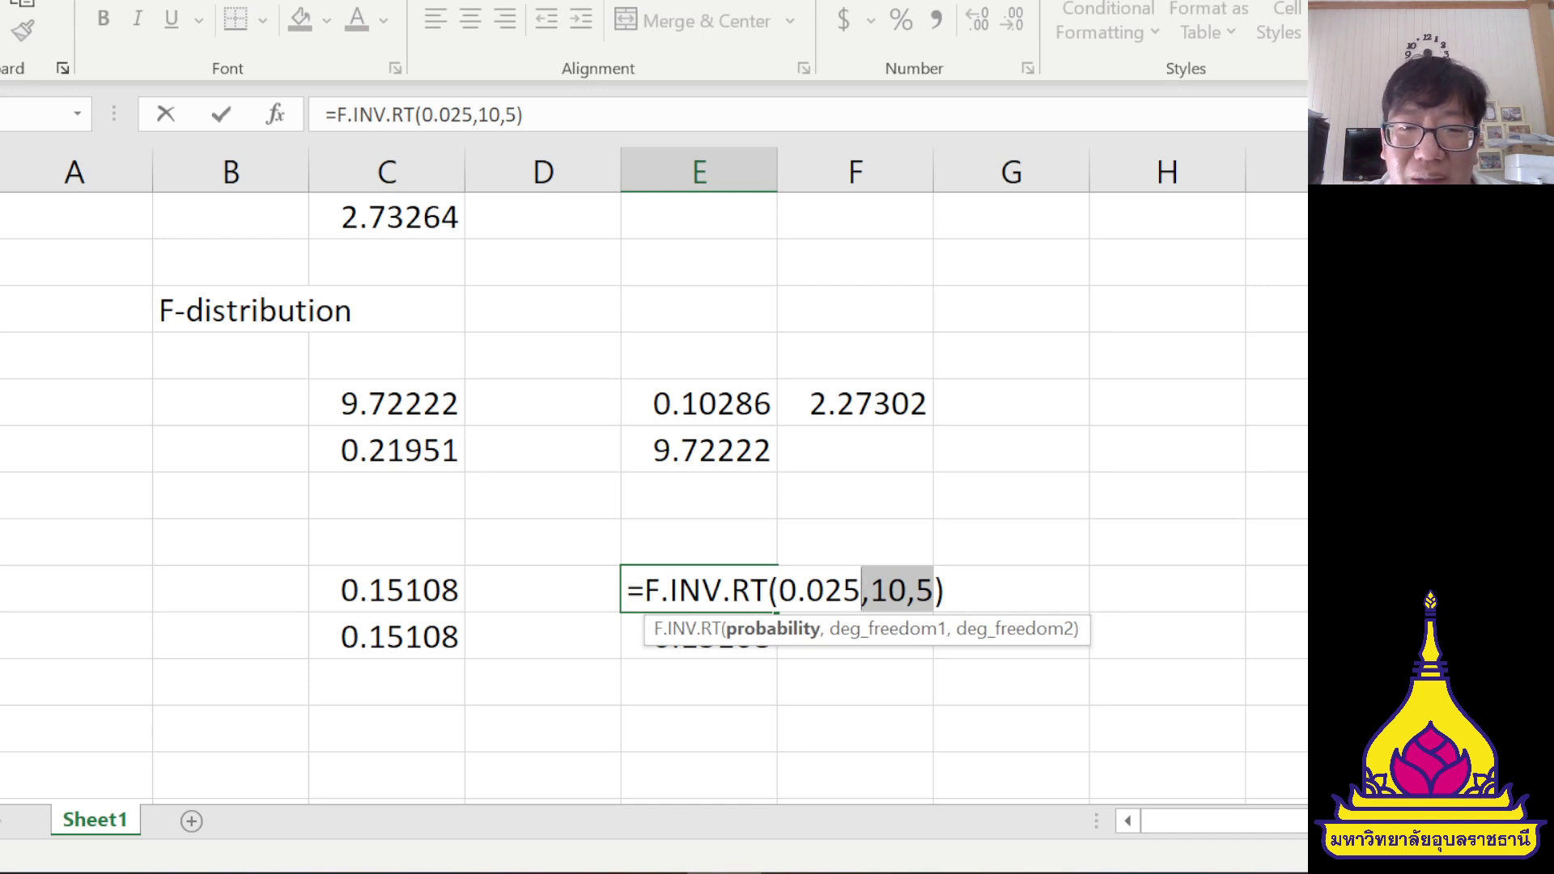
- Copy the formula text F.INV.RT(0.025,10,5) from E31, without the equals sign, into E30 as a label
key(Escape)
key(F2)
key(Home)
key(Right)
key(shift+Right)
key(shift+Right)
key(shift+Right)
key(shift+Right)
key(shift+Right)
key(shift+Right)
key(shift+Right)
key(shift+Right)
key(shift+Right)
key(shift+Right)
key(shift+Right)
key(shift+Right)
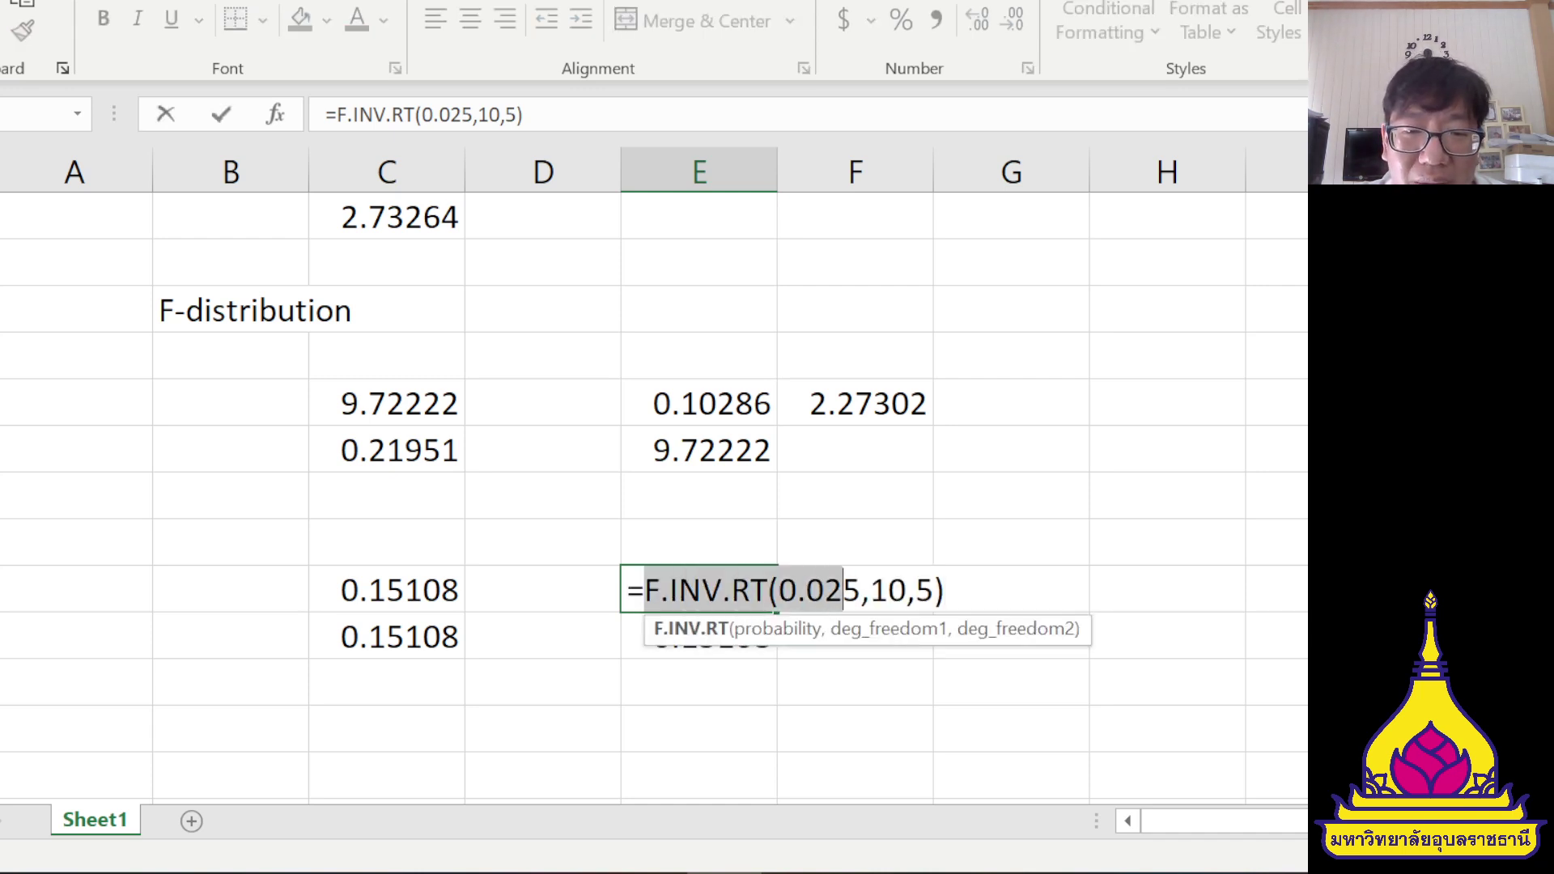
key(shift+End)
key(ctrl+c)
key(Escape)
click(705, 544)
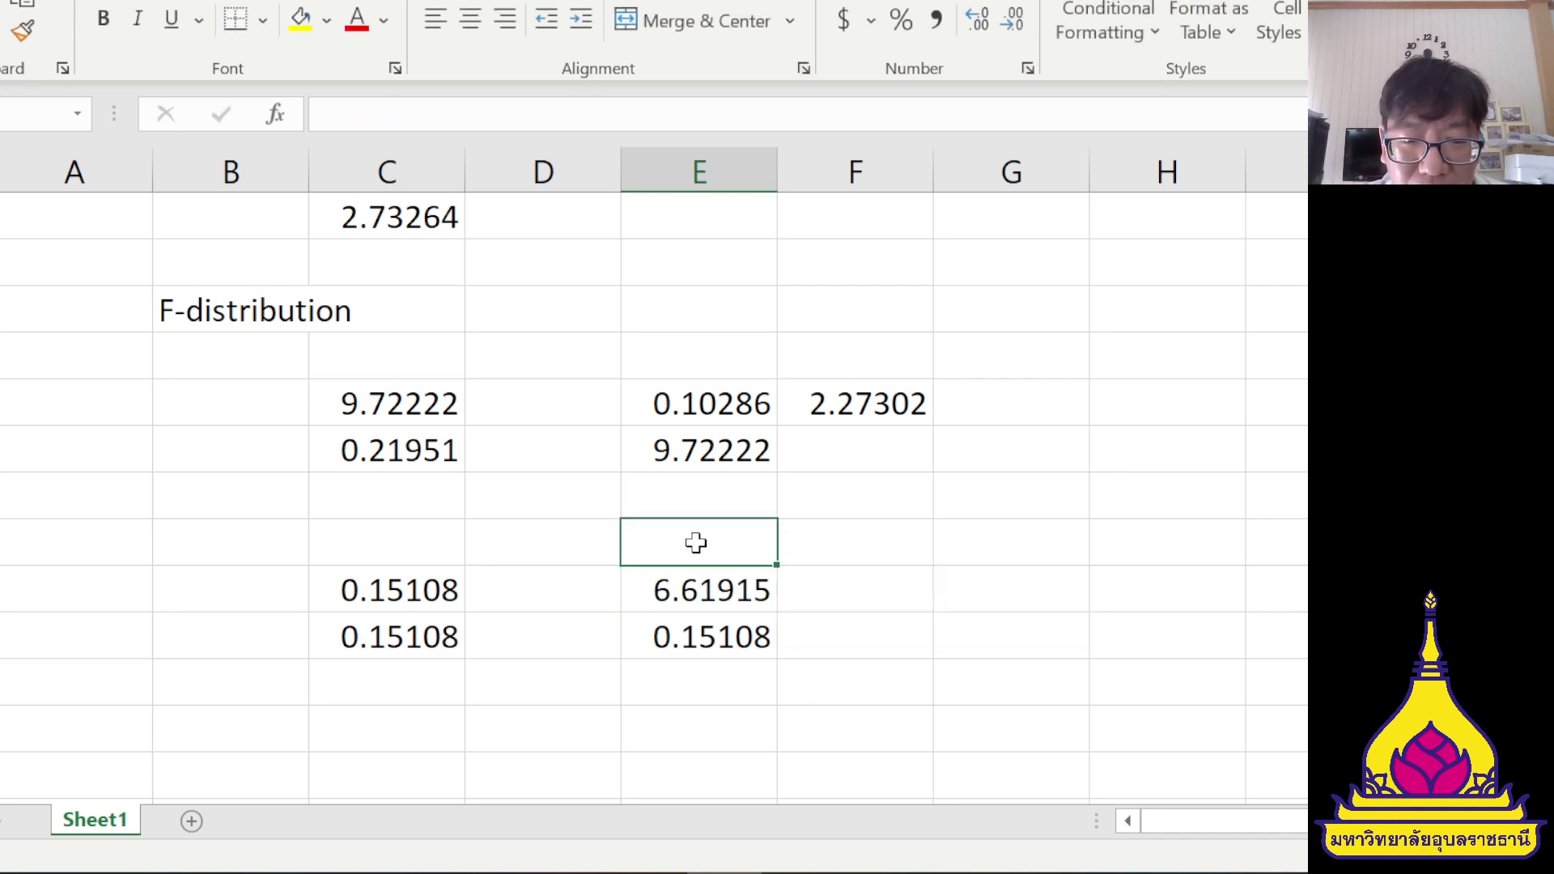
key(ctrl+v)
- Copy the formula text F.INV.RT(0.975,5,10) from C31, without the equals sign, into C30 as a label
double_click(428, 589)
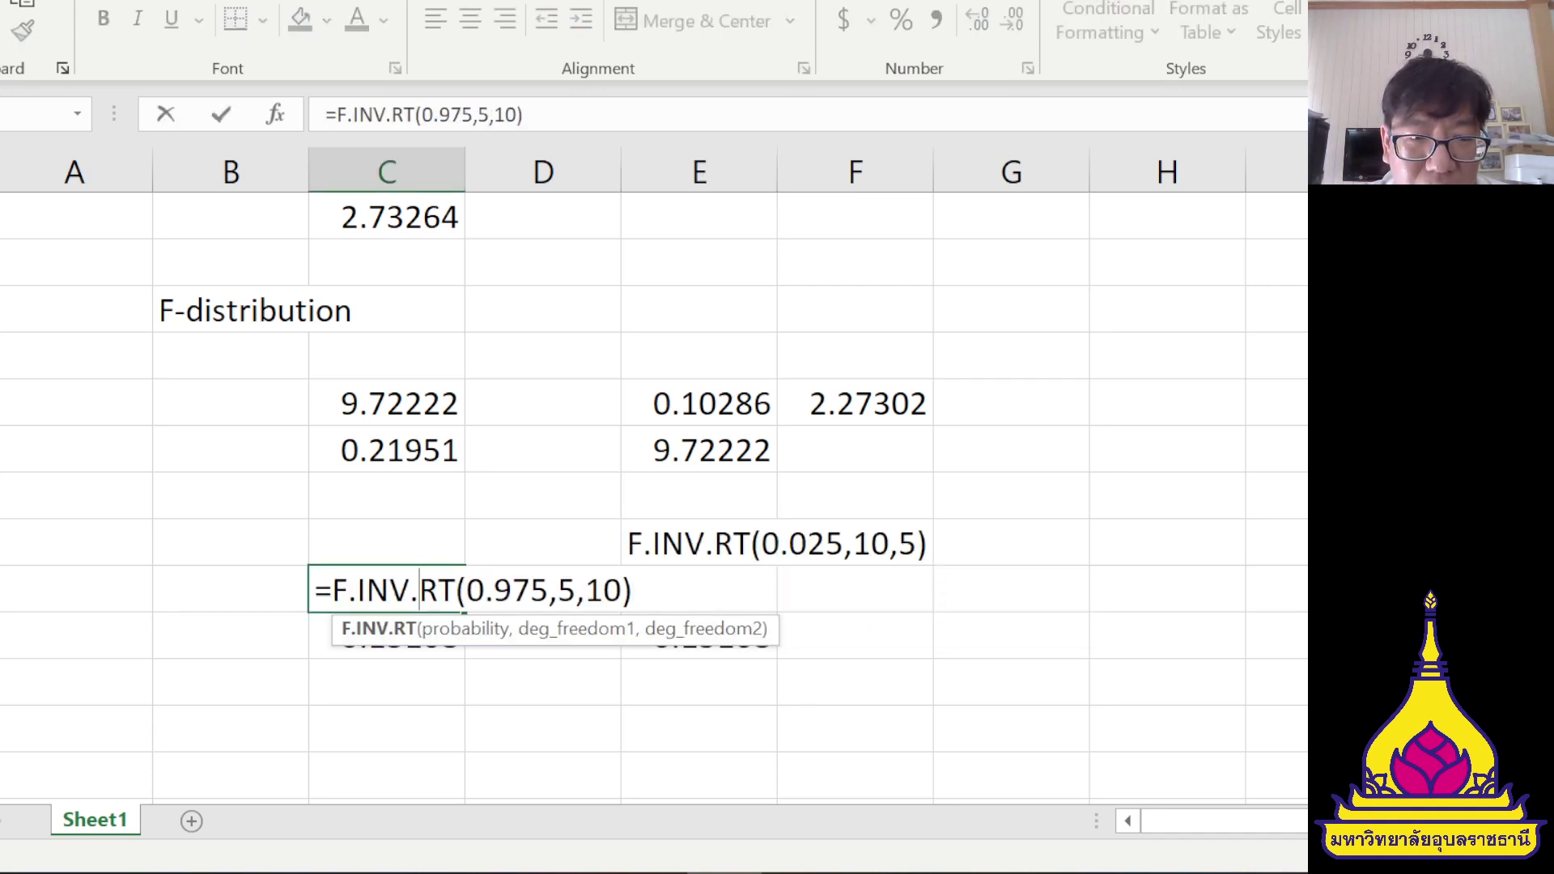
drag(332, 589, 633, 590)
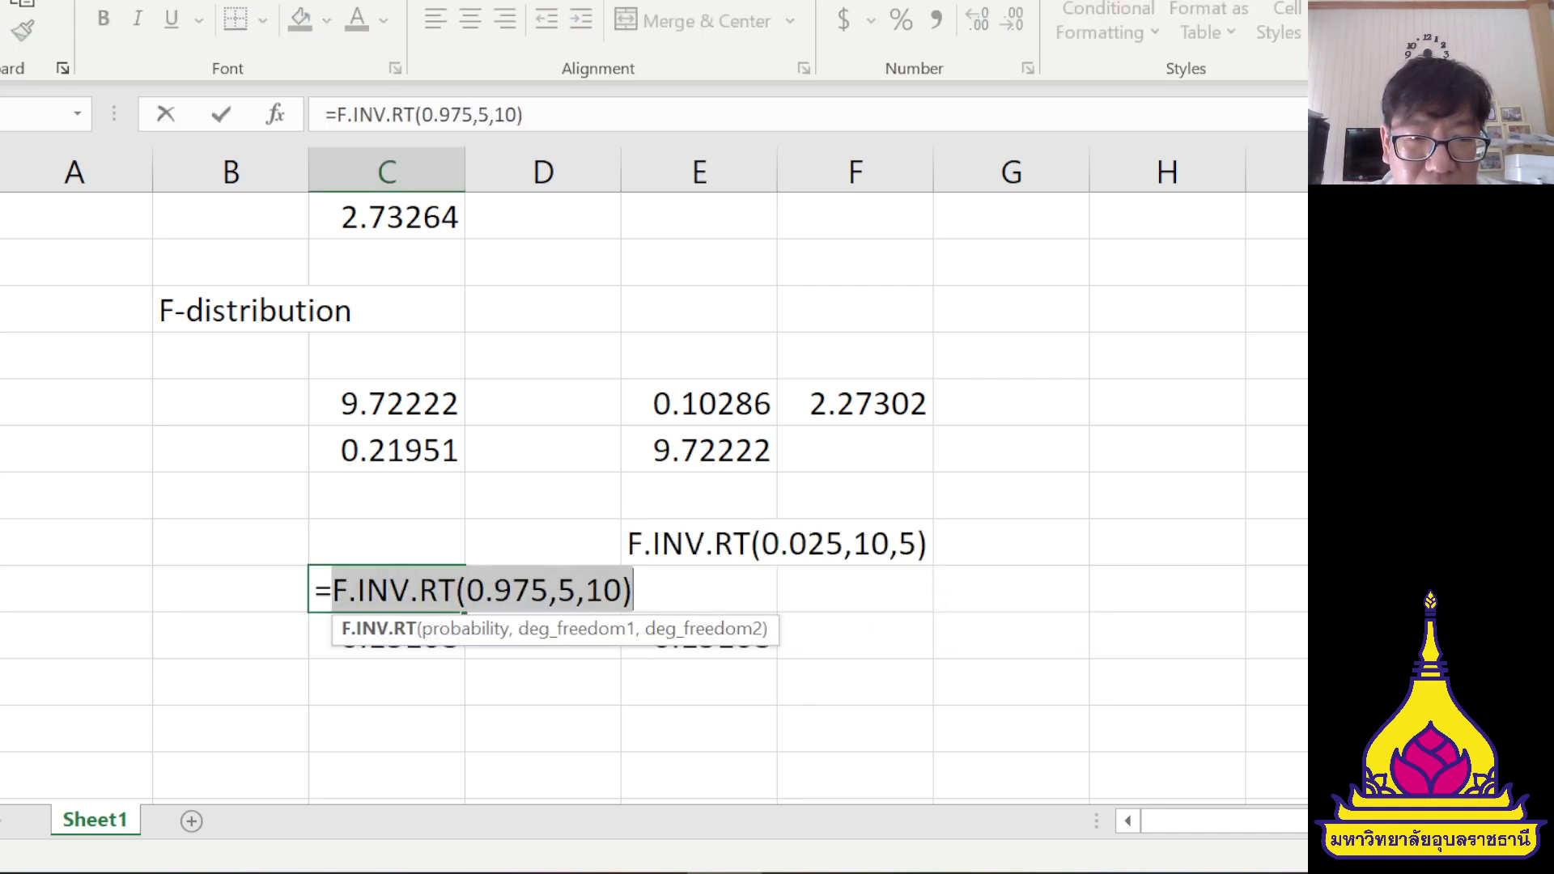
click(384, 542)
key(Return)
click(384, 541)
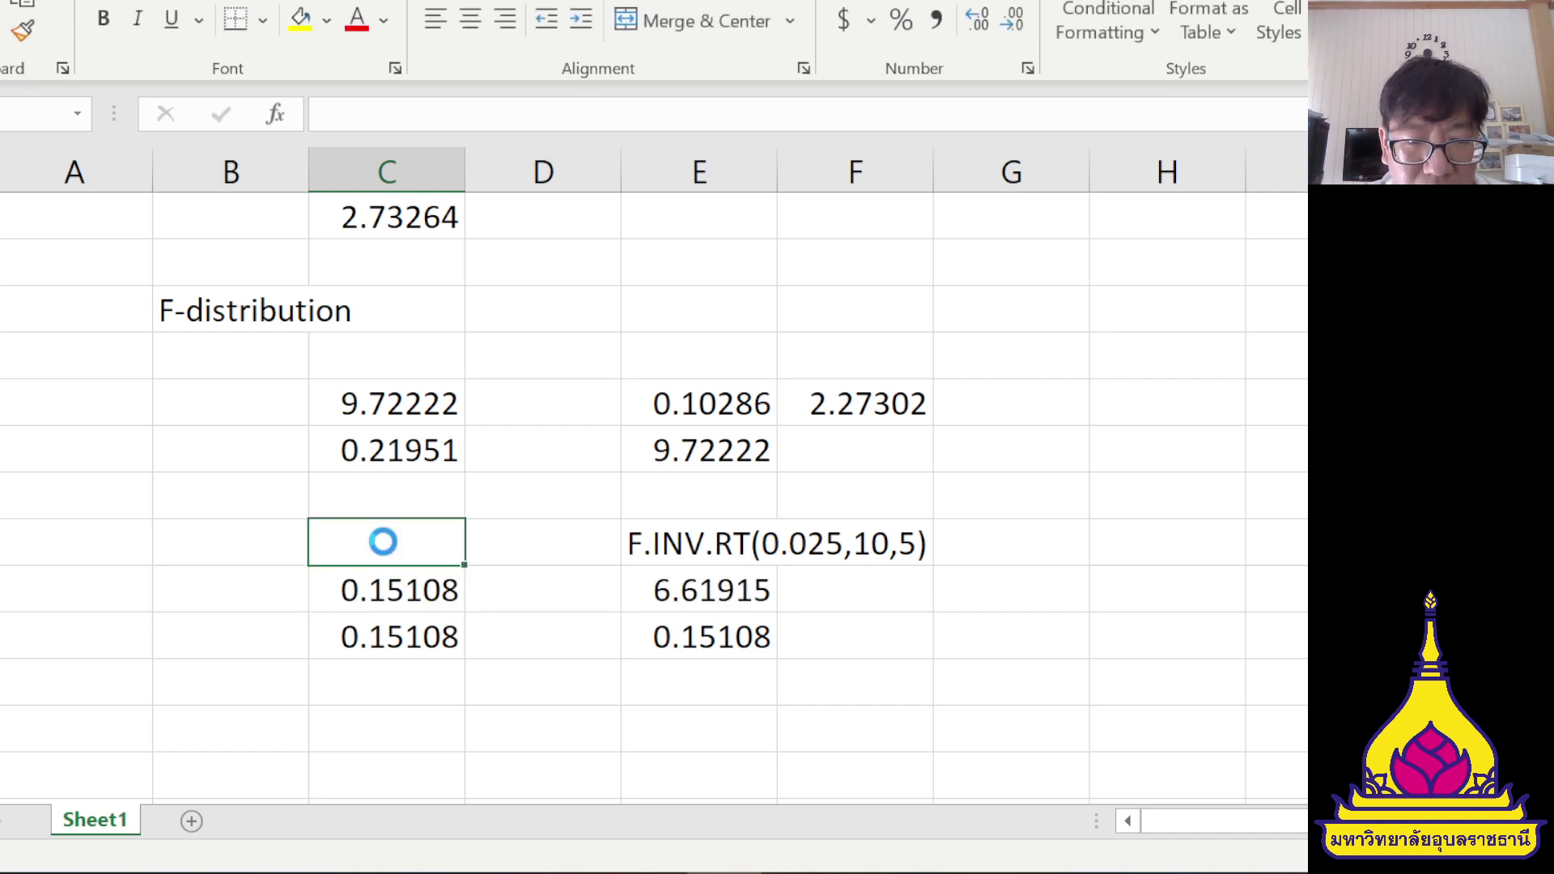
key(ctrl+v)
click(490, 685)
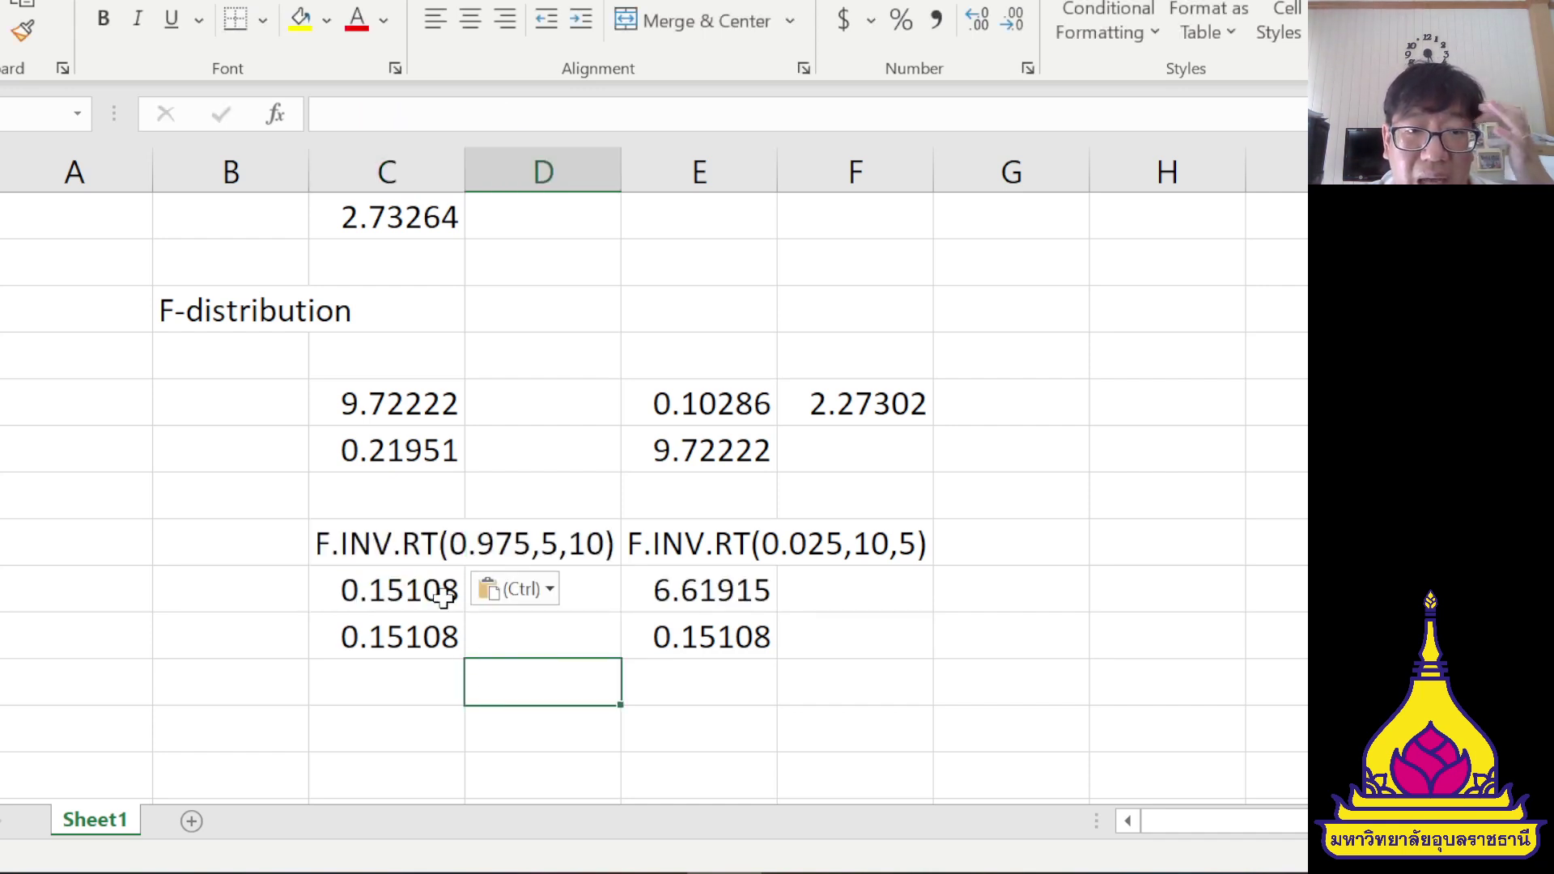
- Fill the label cell C30 with yellow and the label cell E30 with green
double_click(399, 544)
key(Escape)
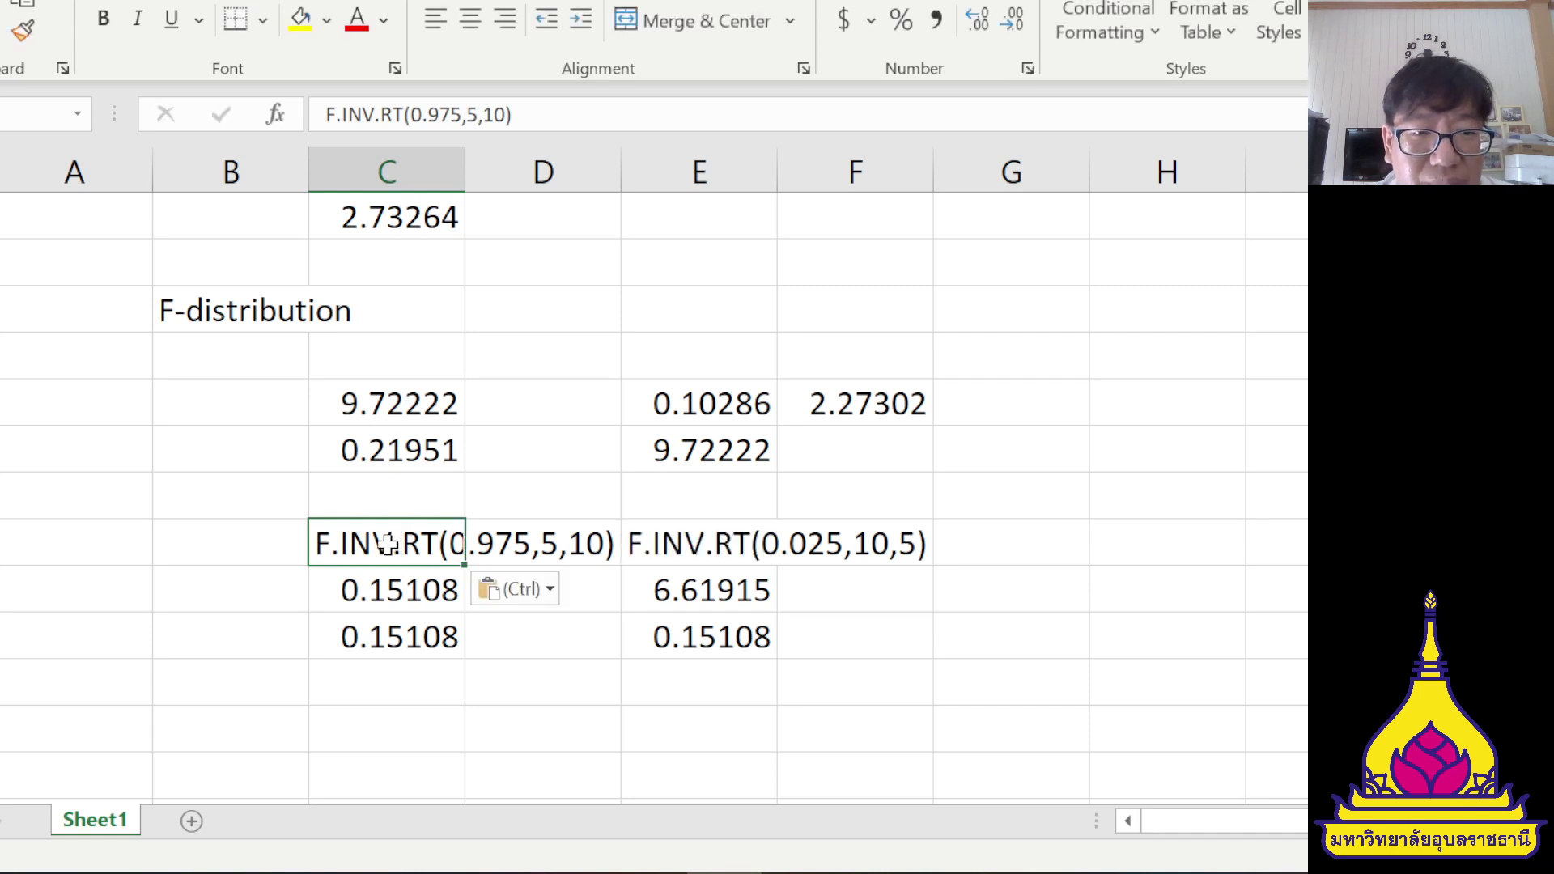
click(327, 23)
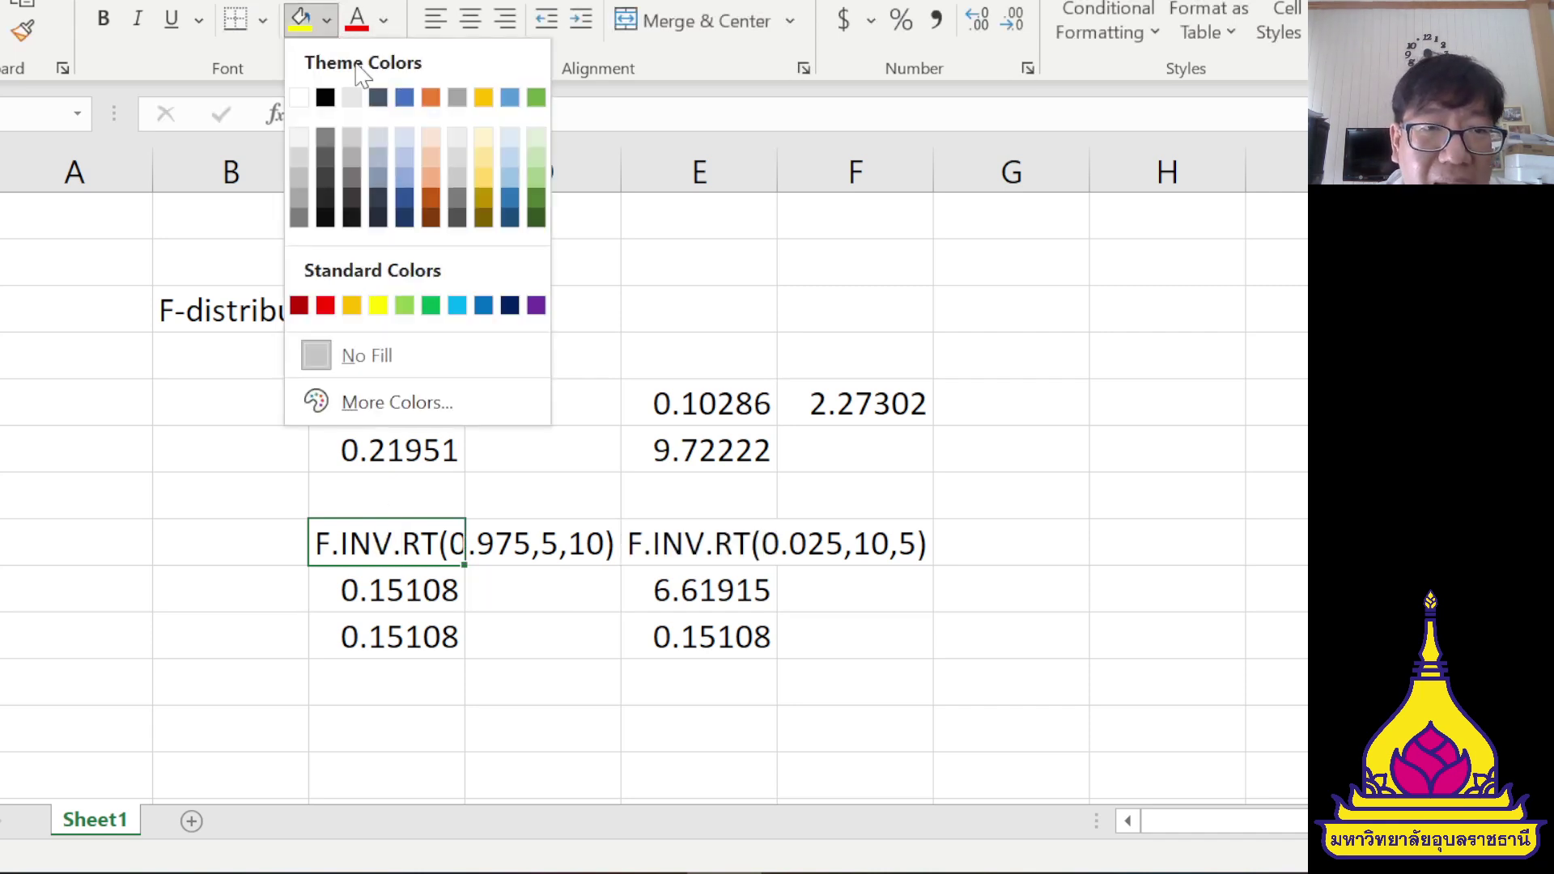
click(378, 306)
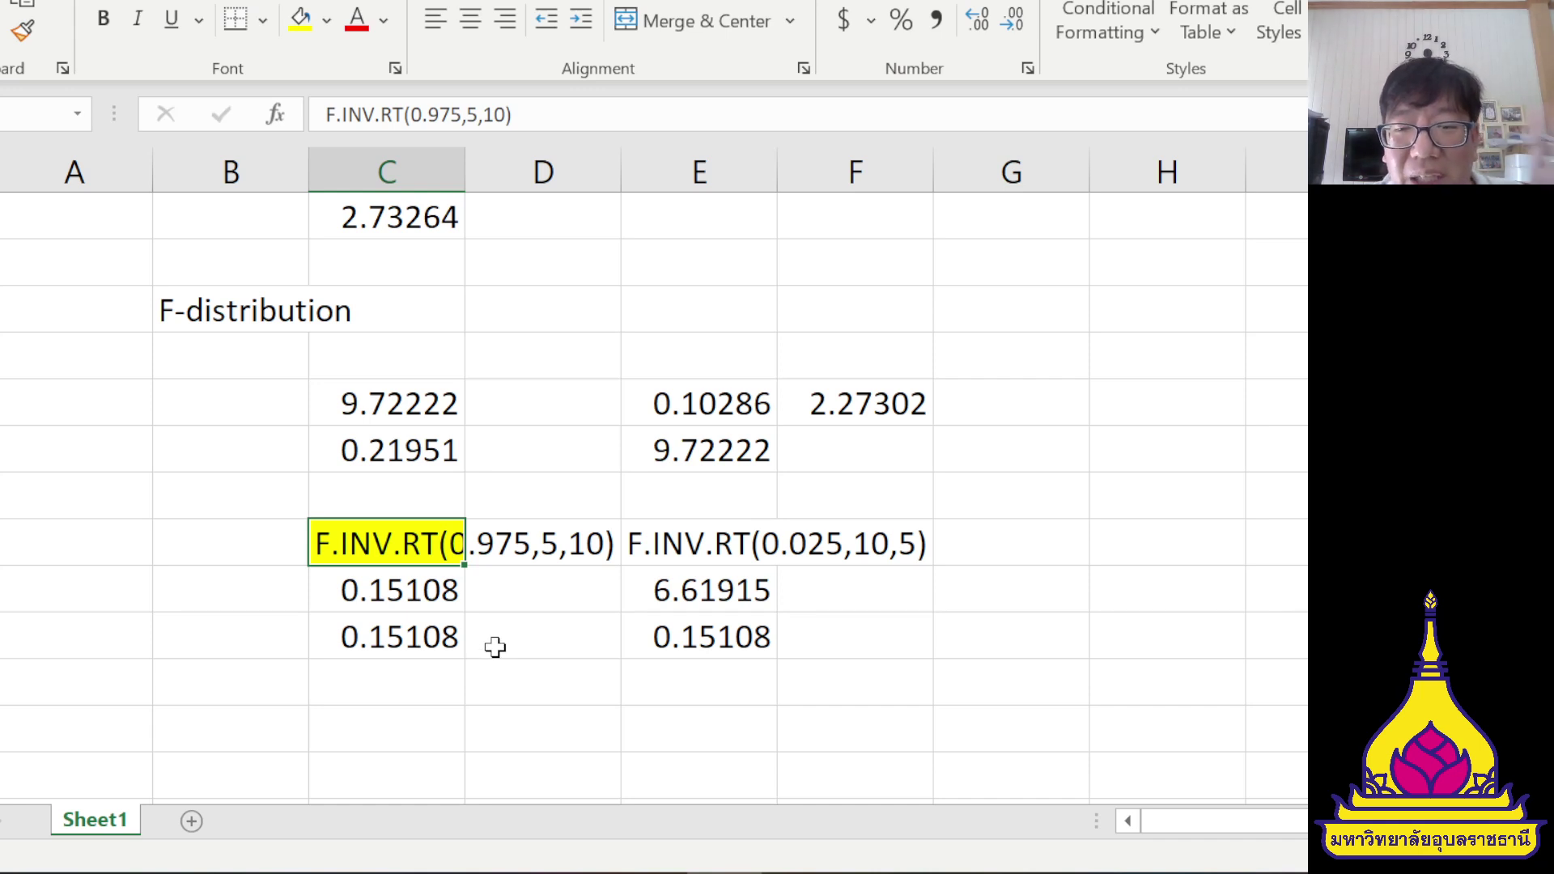
click(727, 541)
click(330, 21)
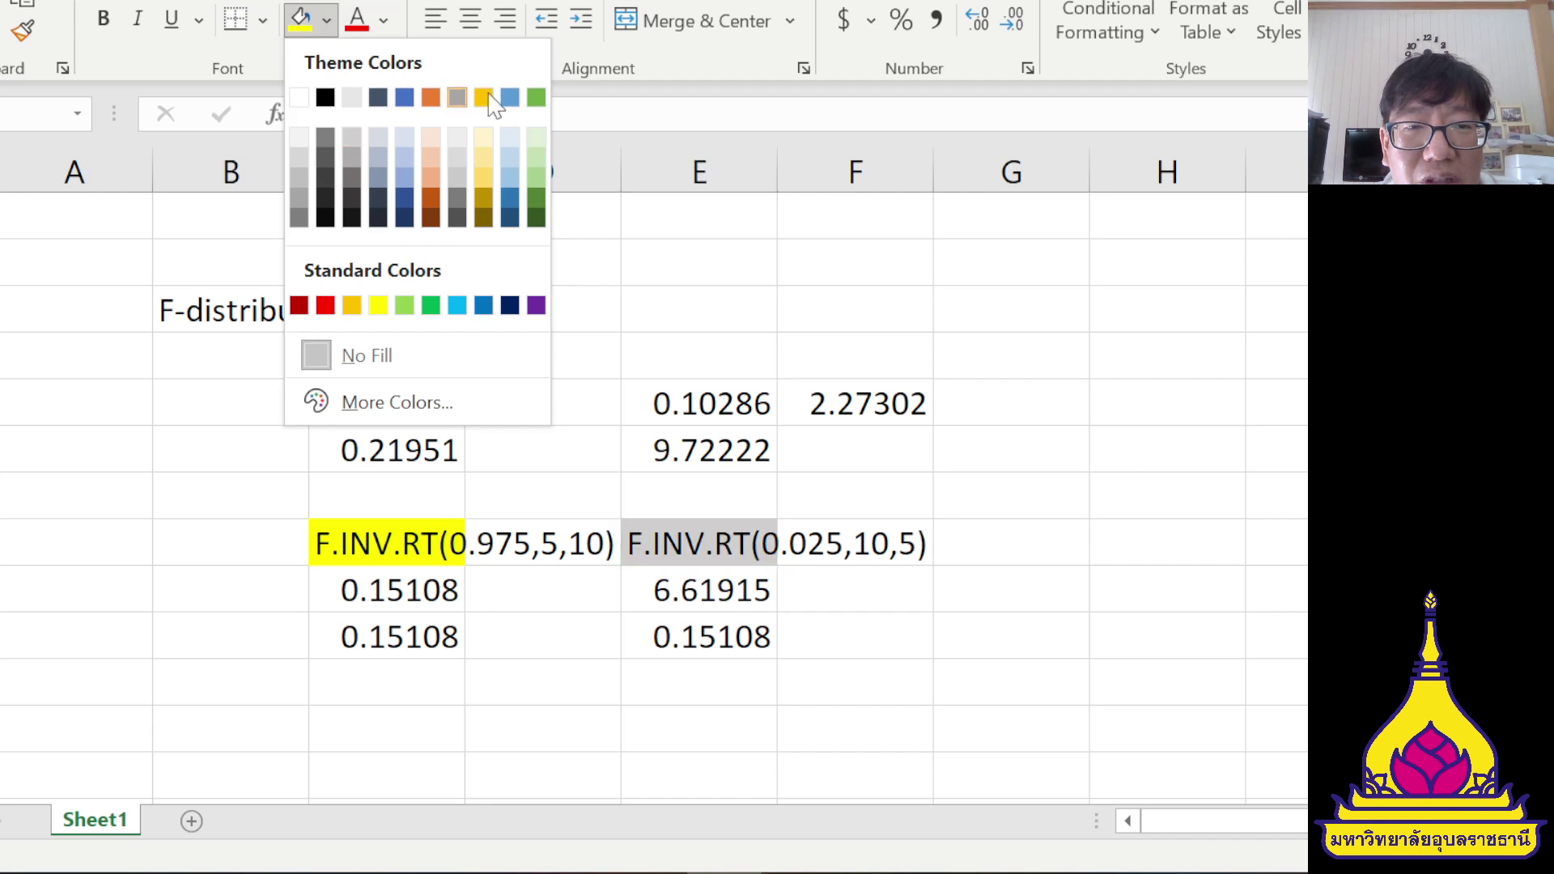
click(536, 99)
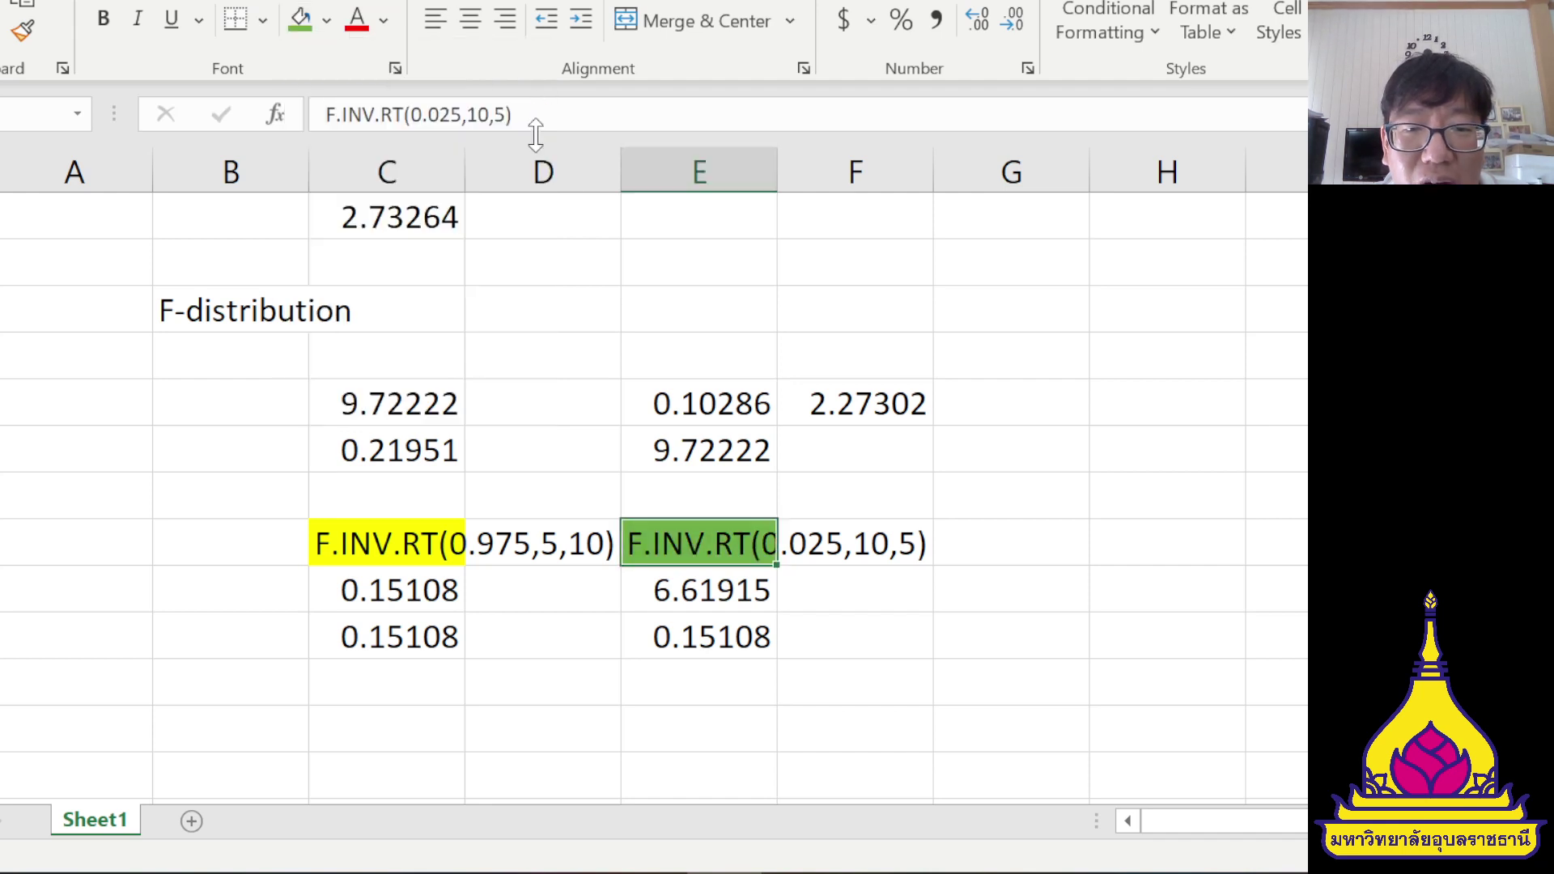
click(866, 544)
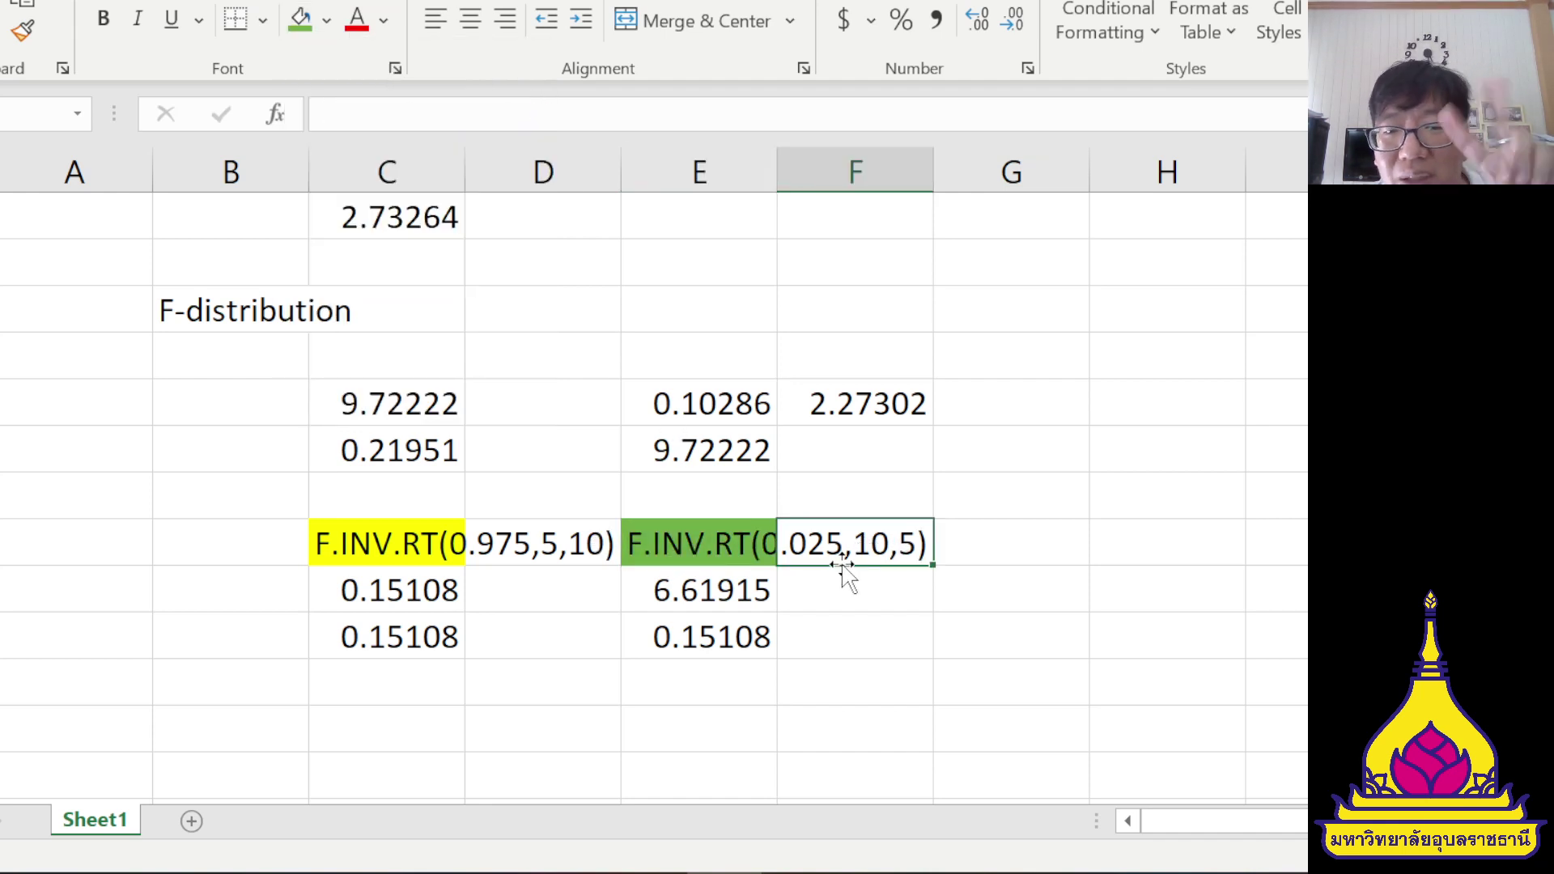
- Check the formula in E31 and enter its reciprocal =1/E31 in E32
double_click(731, 590)
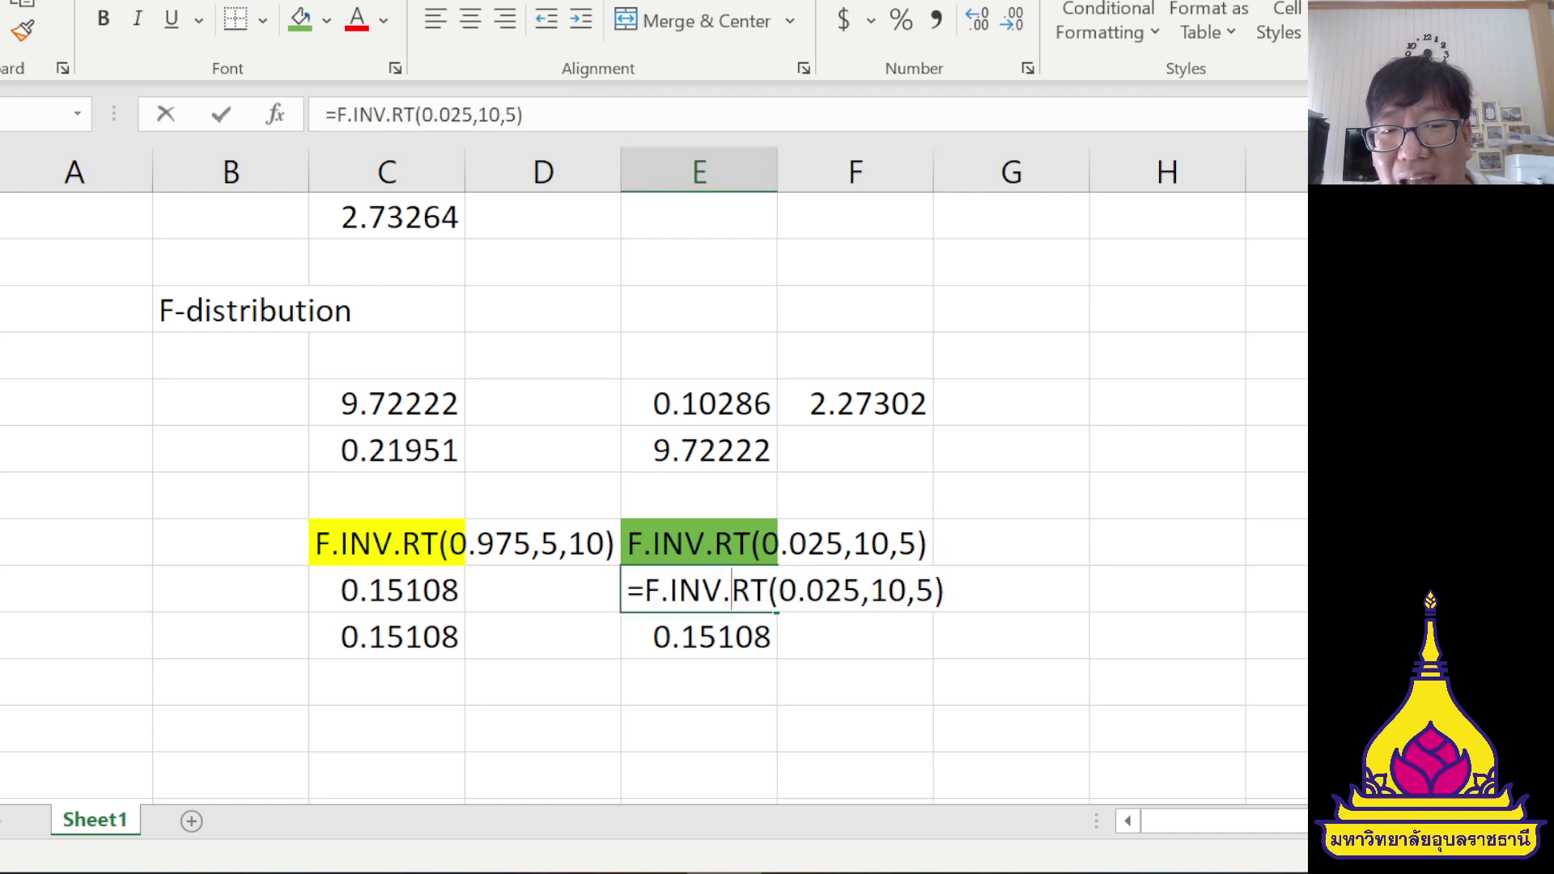
key(Escape)
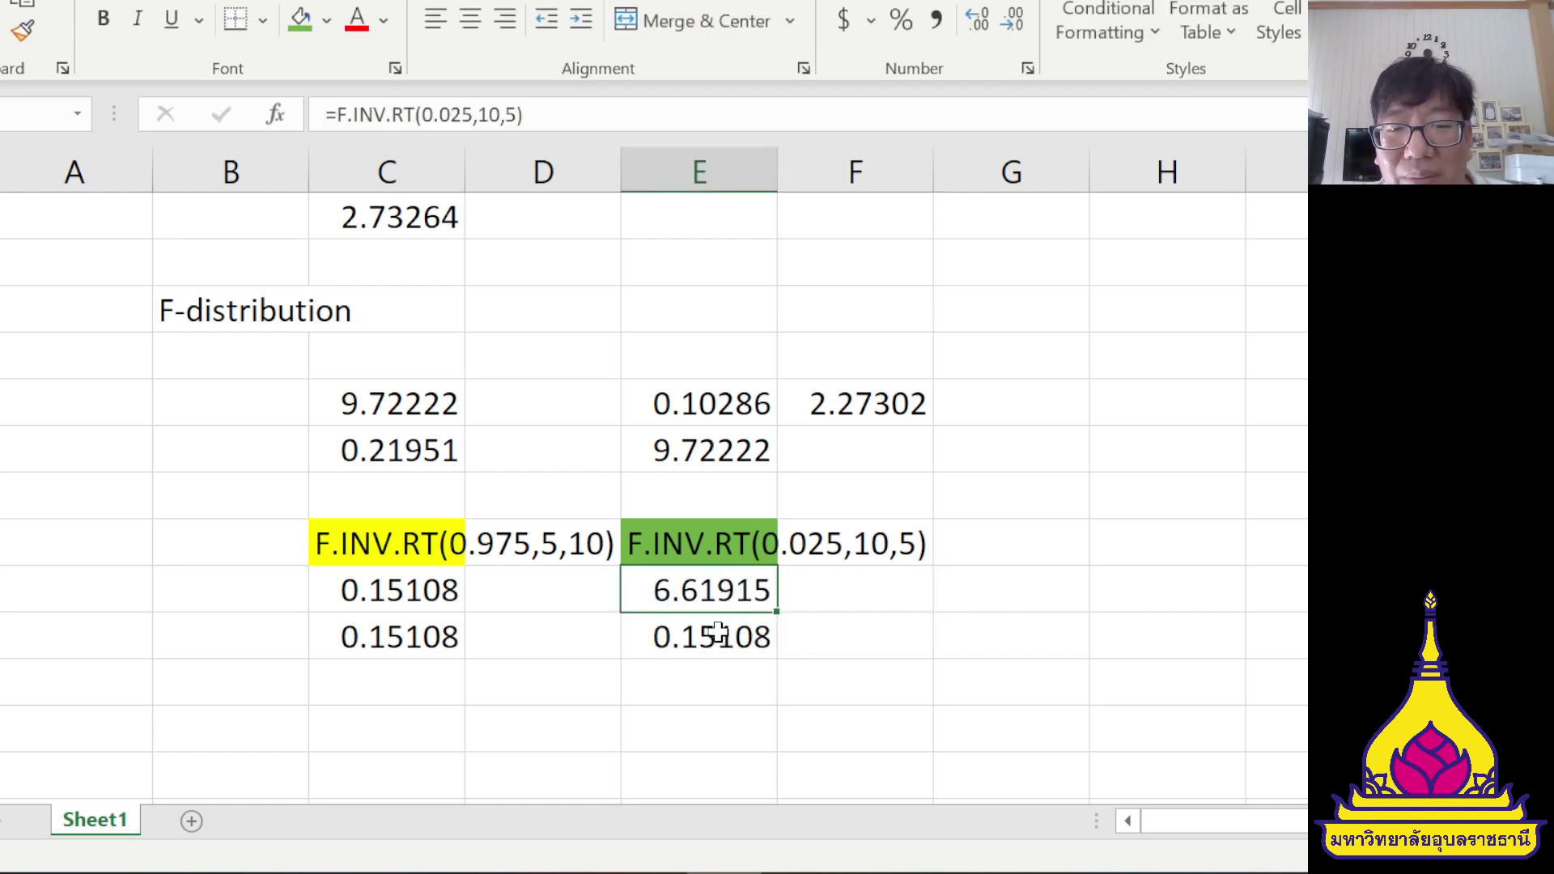
click(711, 635)
text(=1/E31)
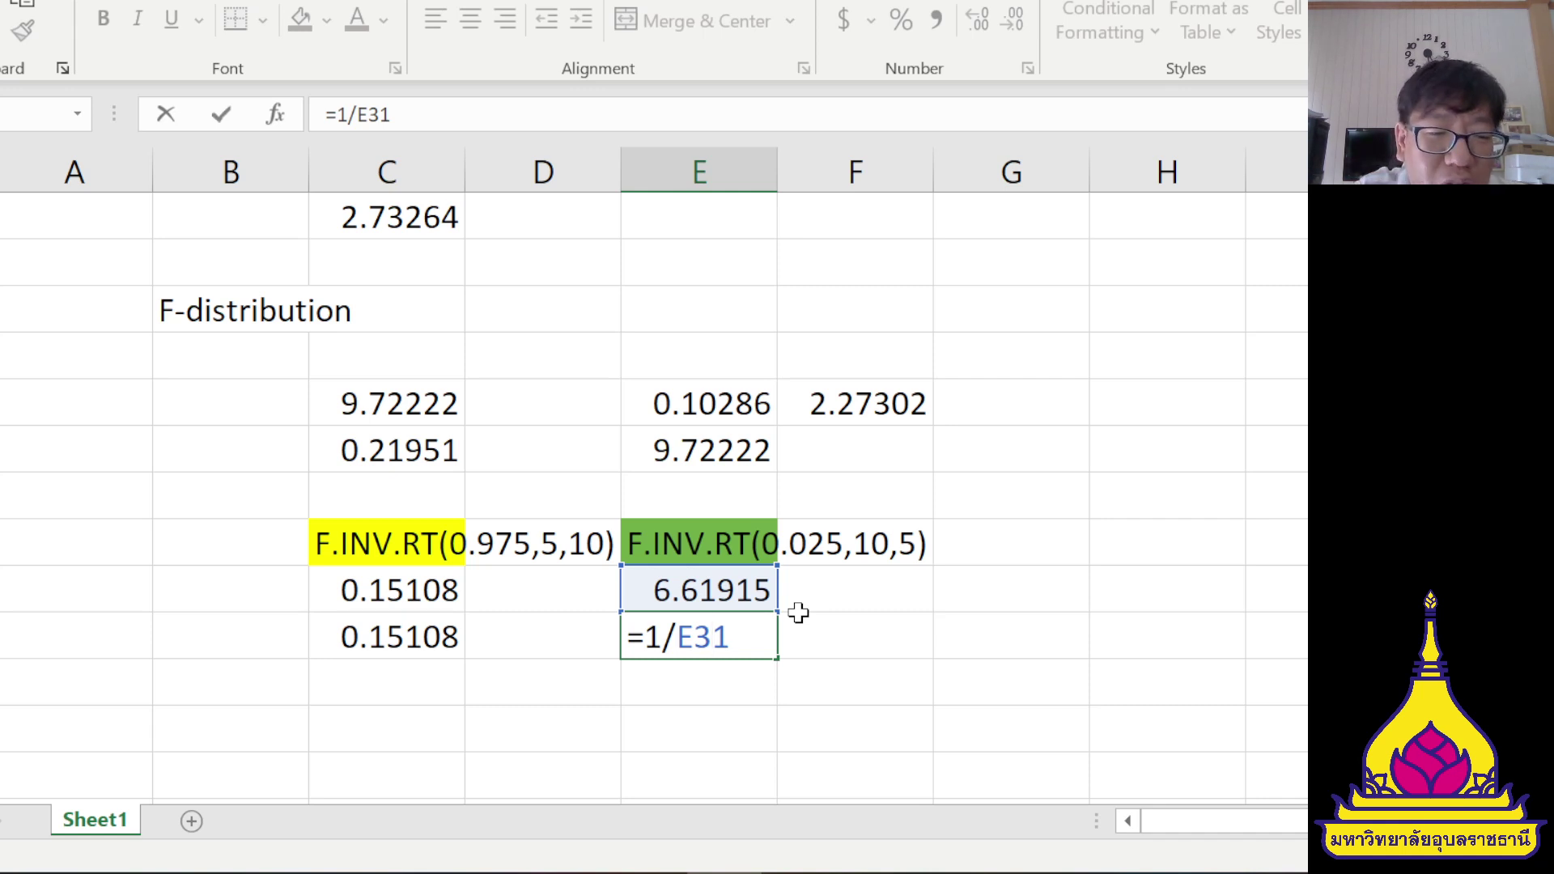
key(ctrl+Return)
- Compare the F.INV formula in C32 with the F.INV.RT formula in C31 and the reciprocal in E32
double_click(441, 642)
key(Left)
key(Left)
key(Left)
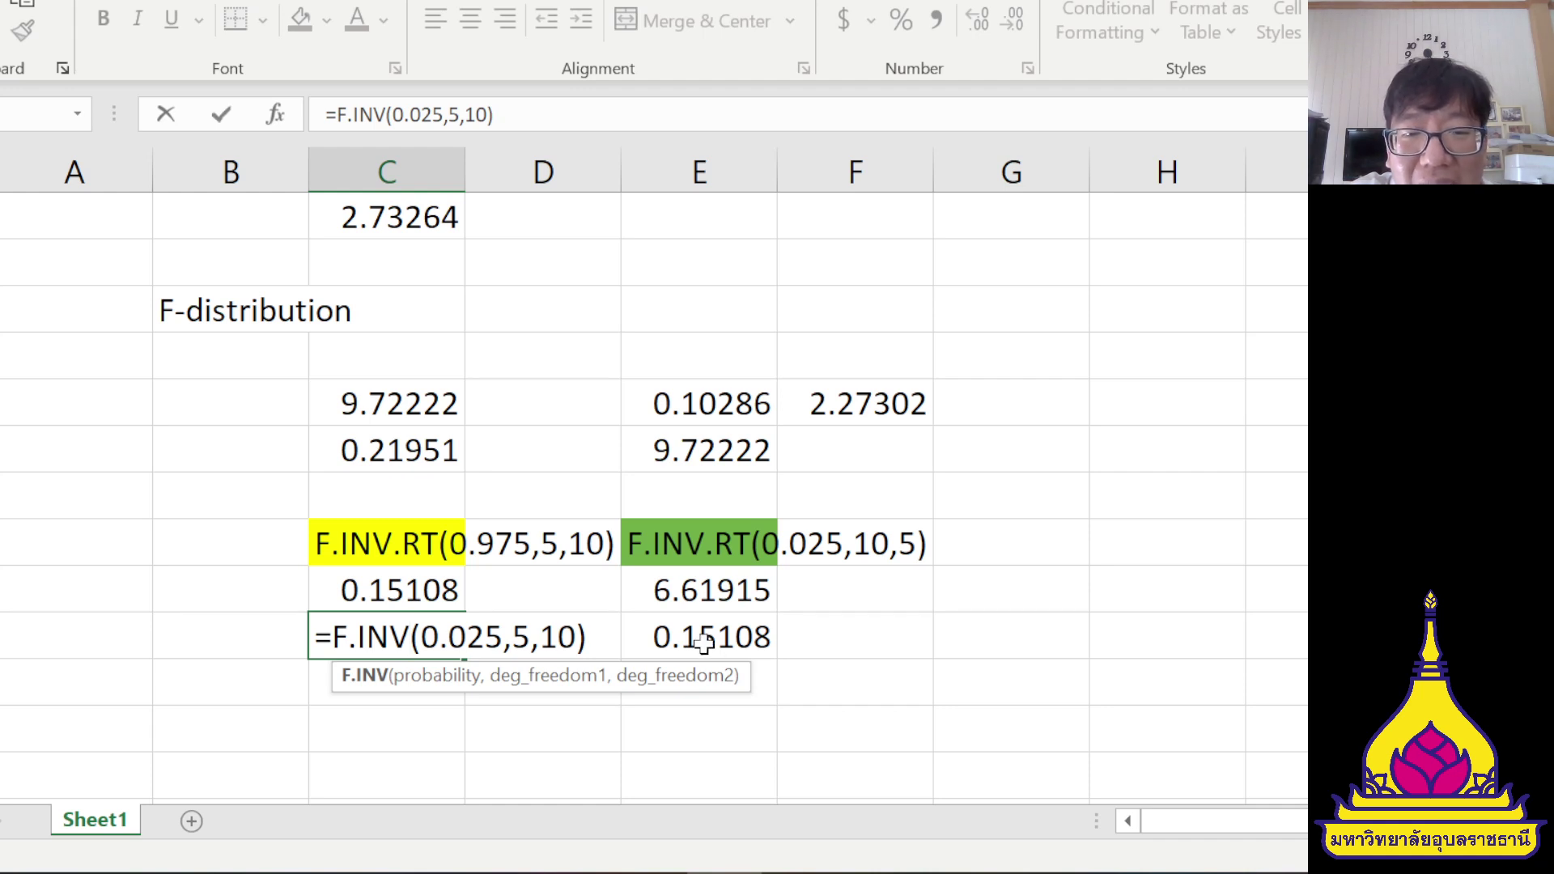
key(ctrl+Return)
click(399, 586)
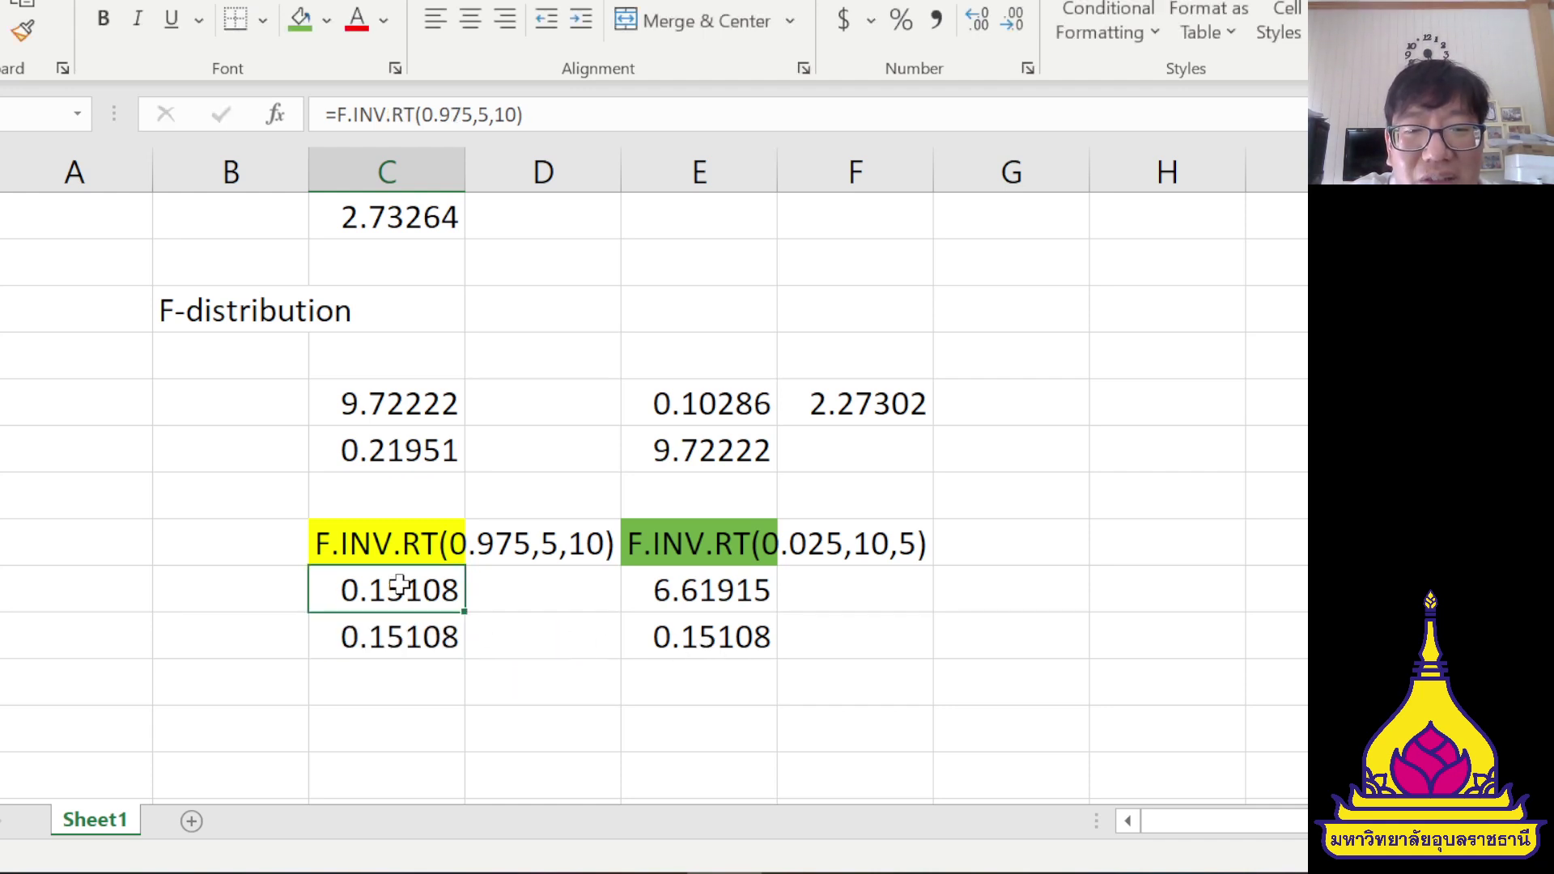
click(406, 631)
click(705, 645)
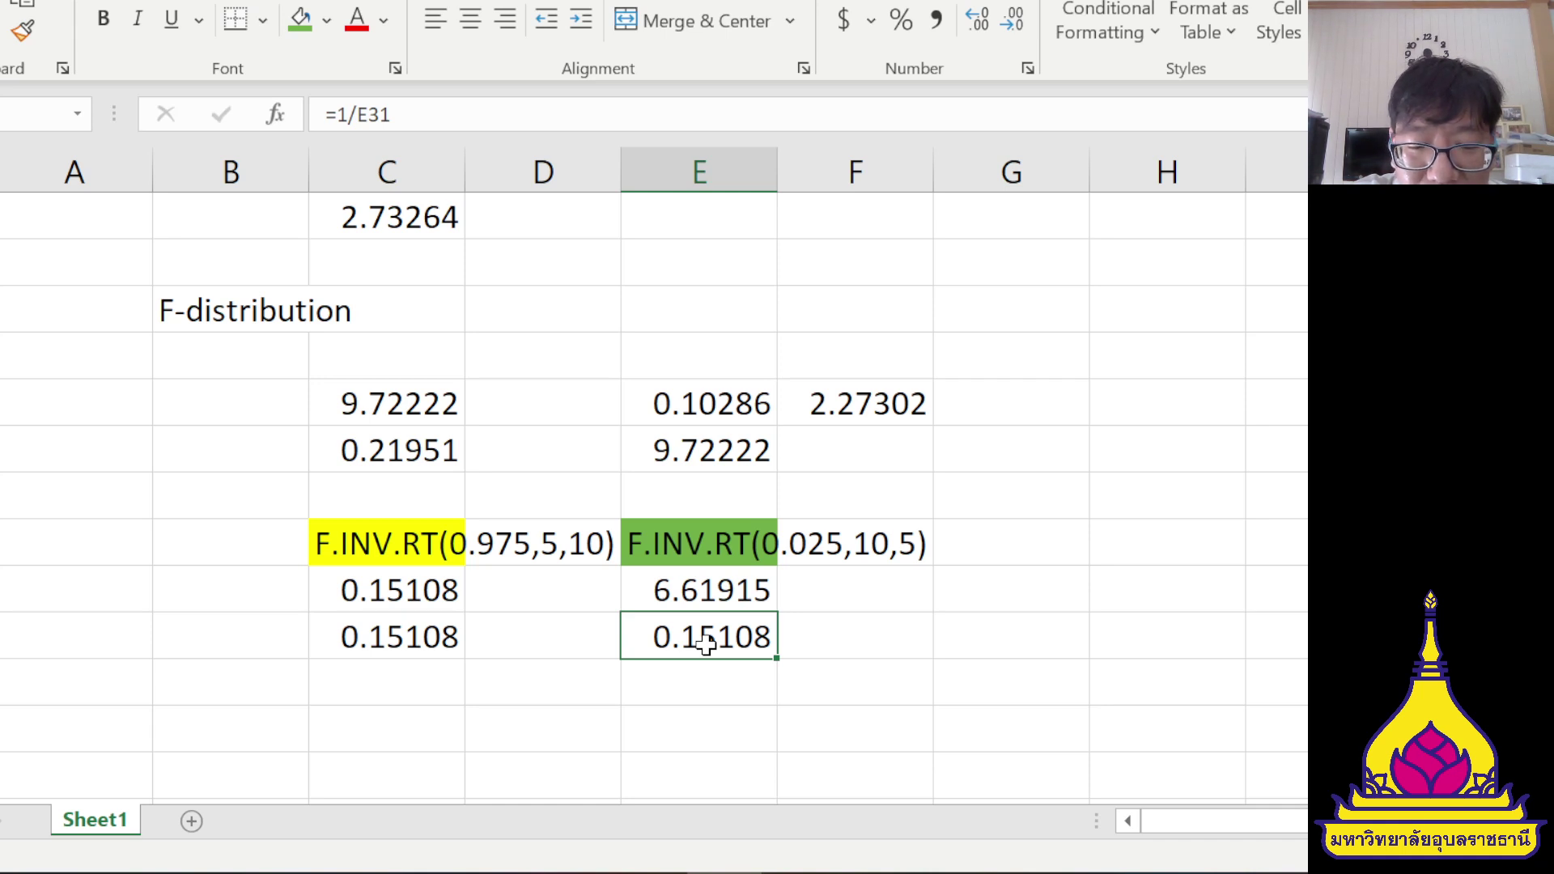
- Switch to the test document with the standard normal and chi-square exercises
key(alt+Tab)
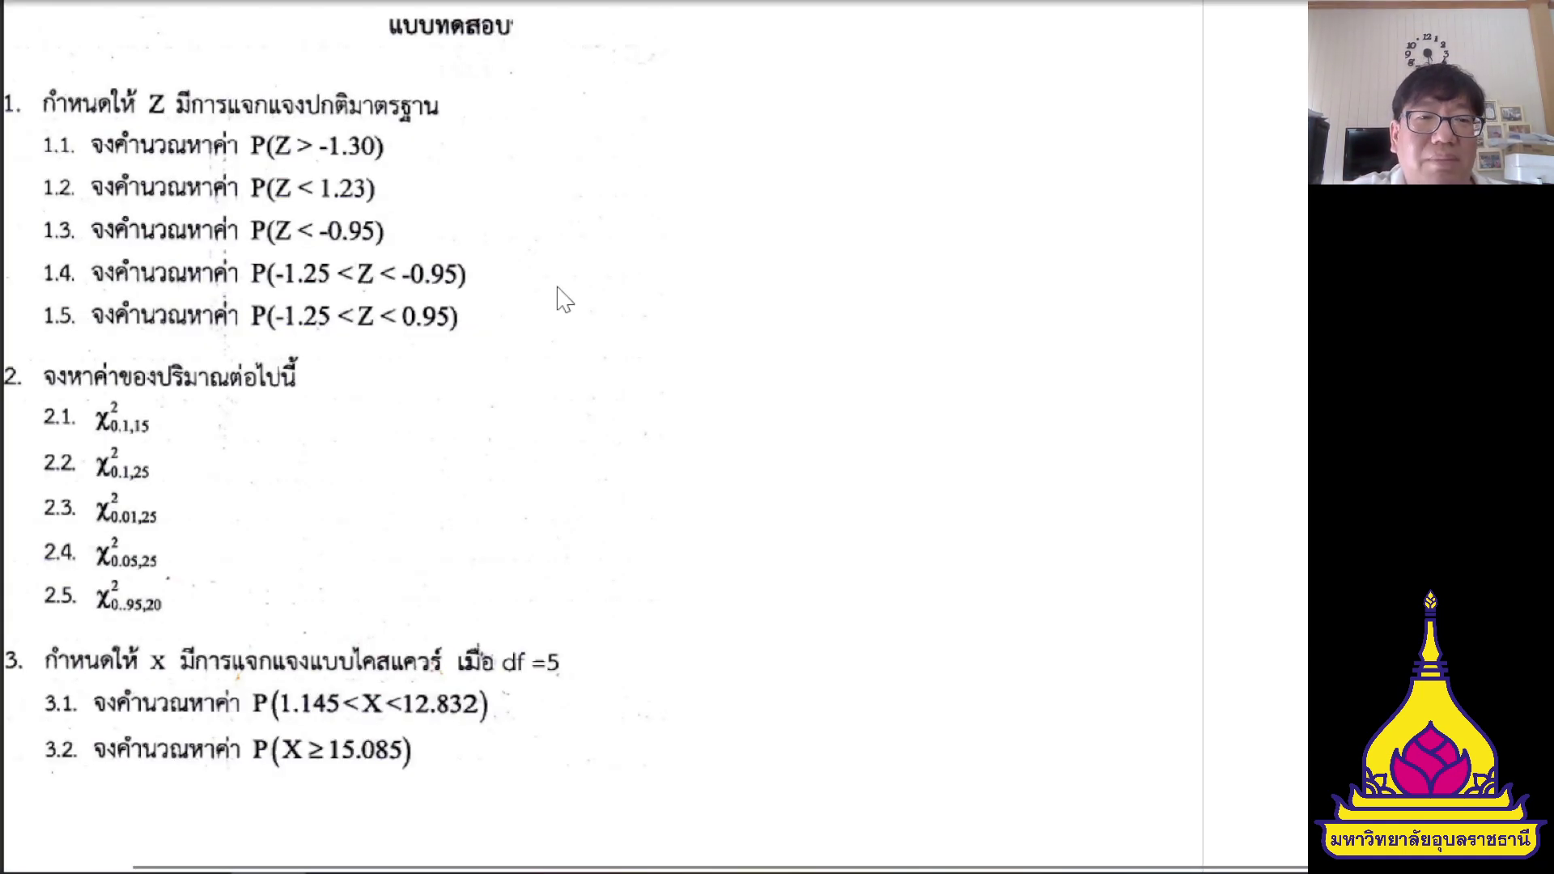